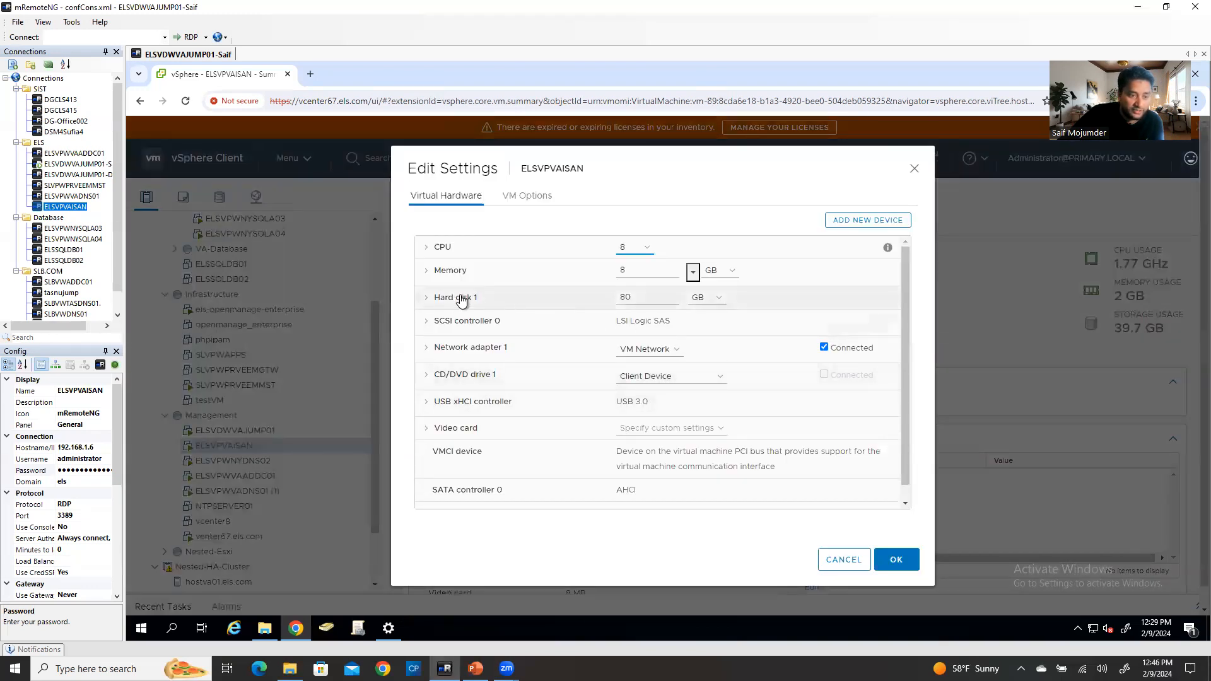
- Close the virtual machine's settings and examine the datastores of host elshost03.els.com, focusing on HOST3LDSSAN's capacity
click(916, 169)
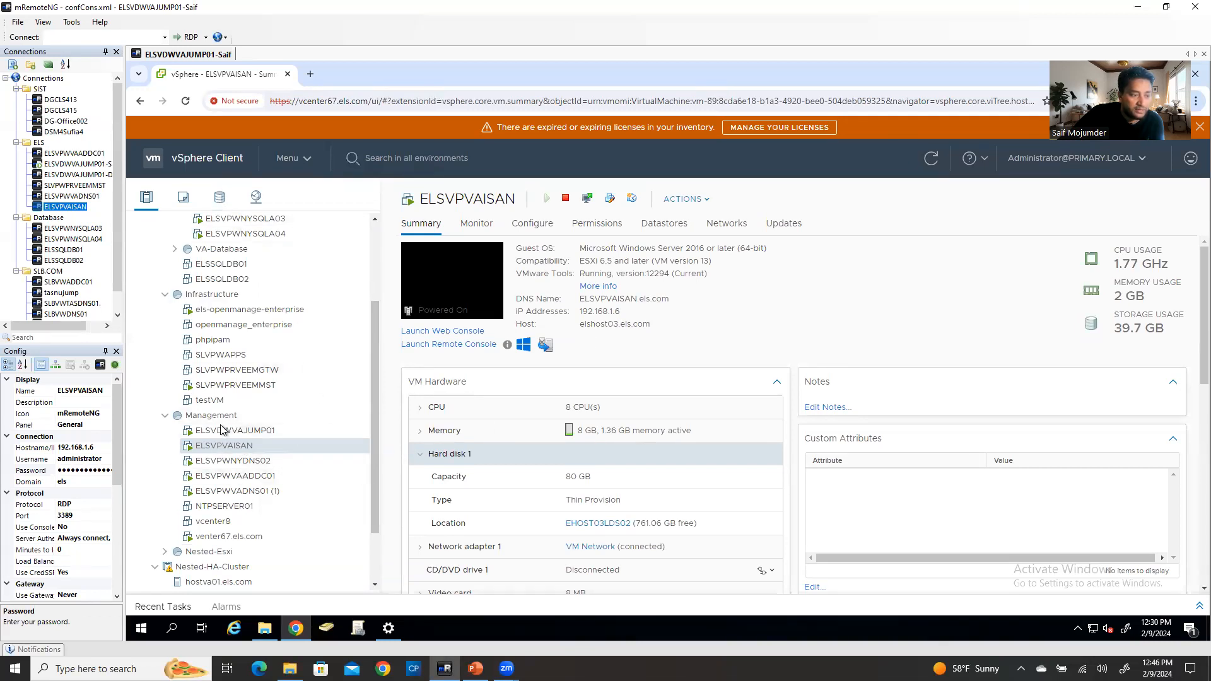
scroll(245, 307, up, 3)
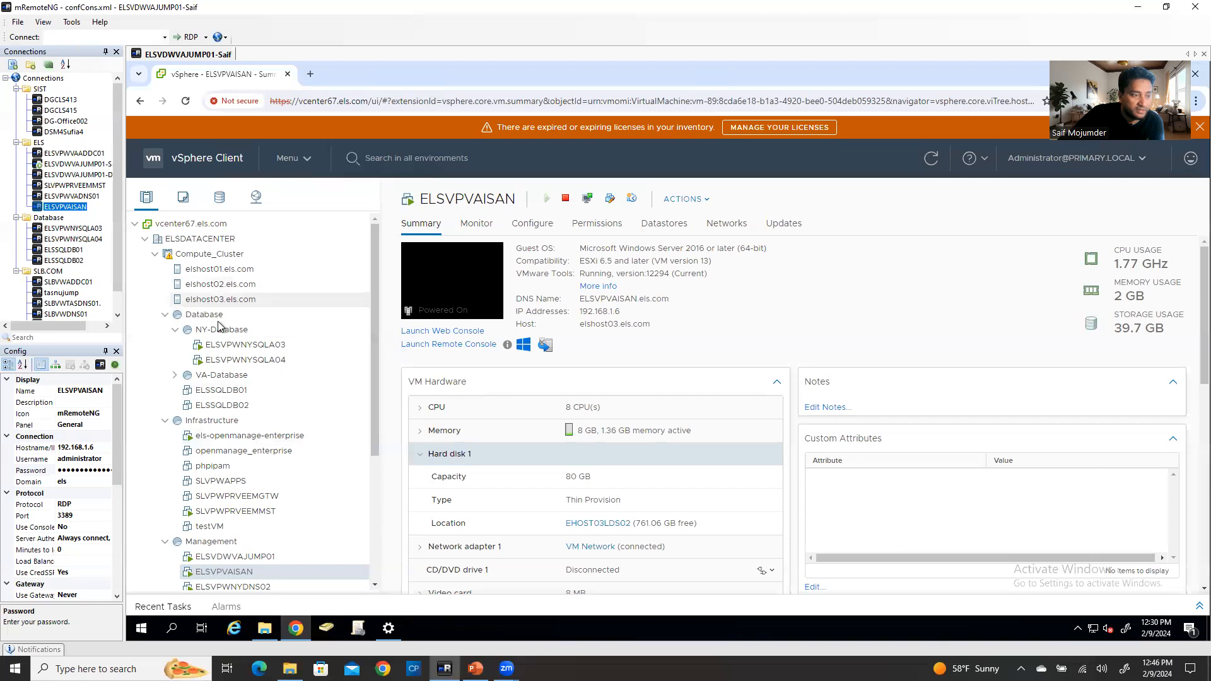
click(235, 299)
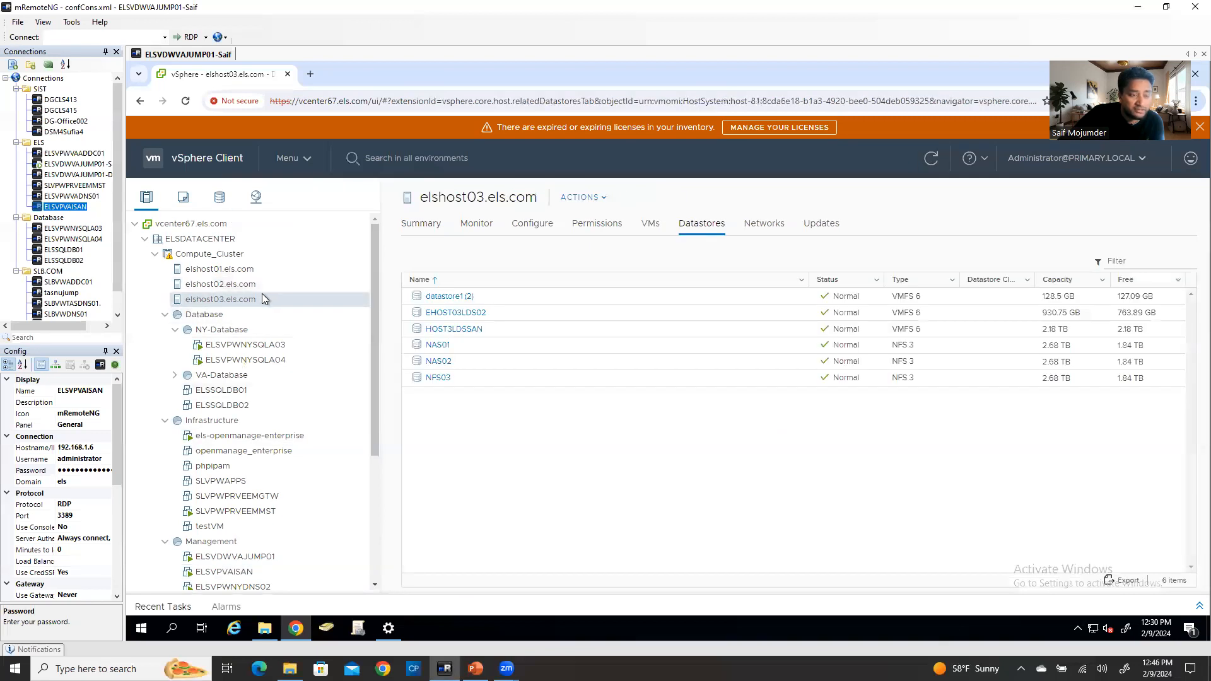
click(228, 202)
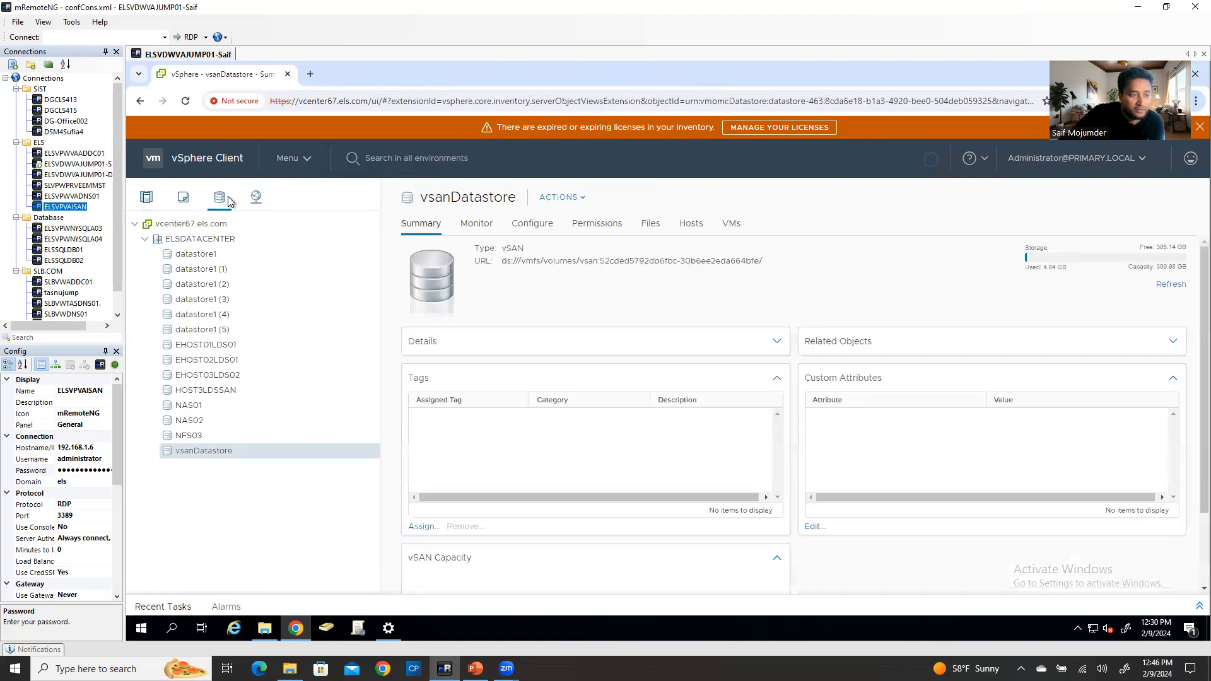
click(153, 200)
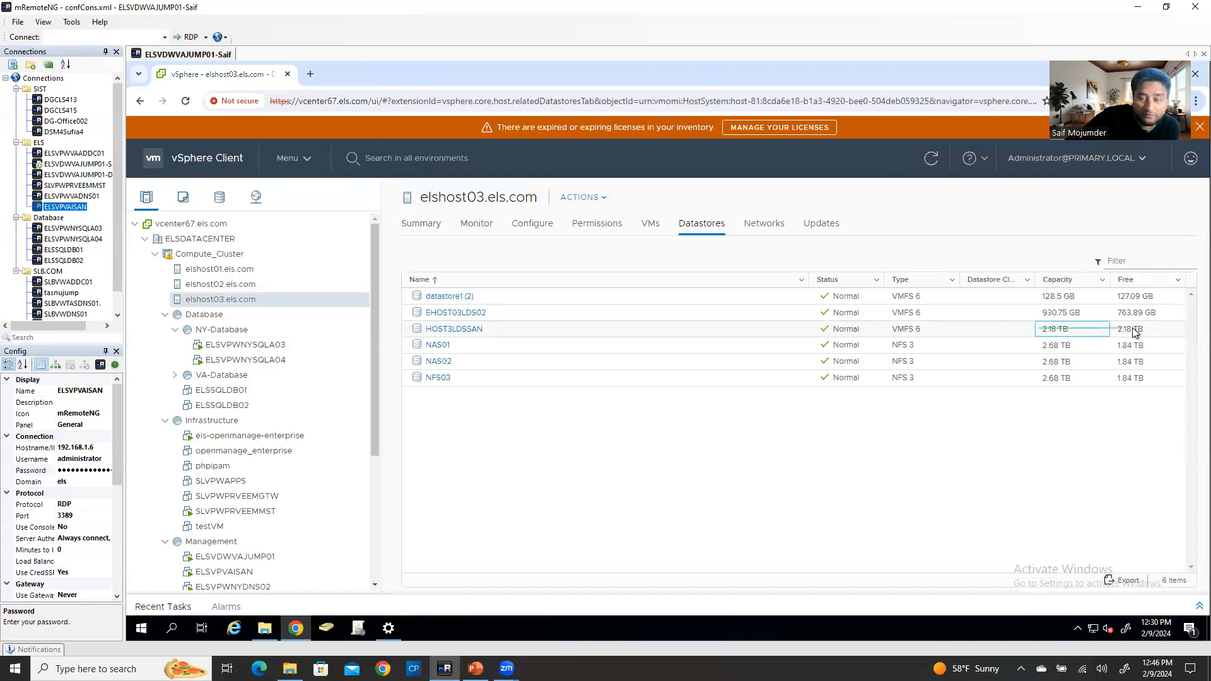
click(1059, 335)
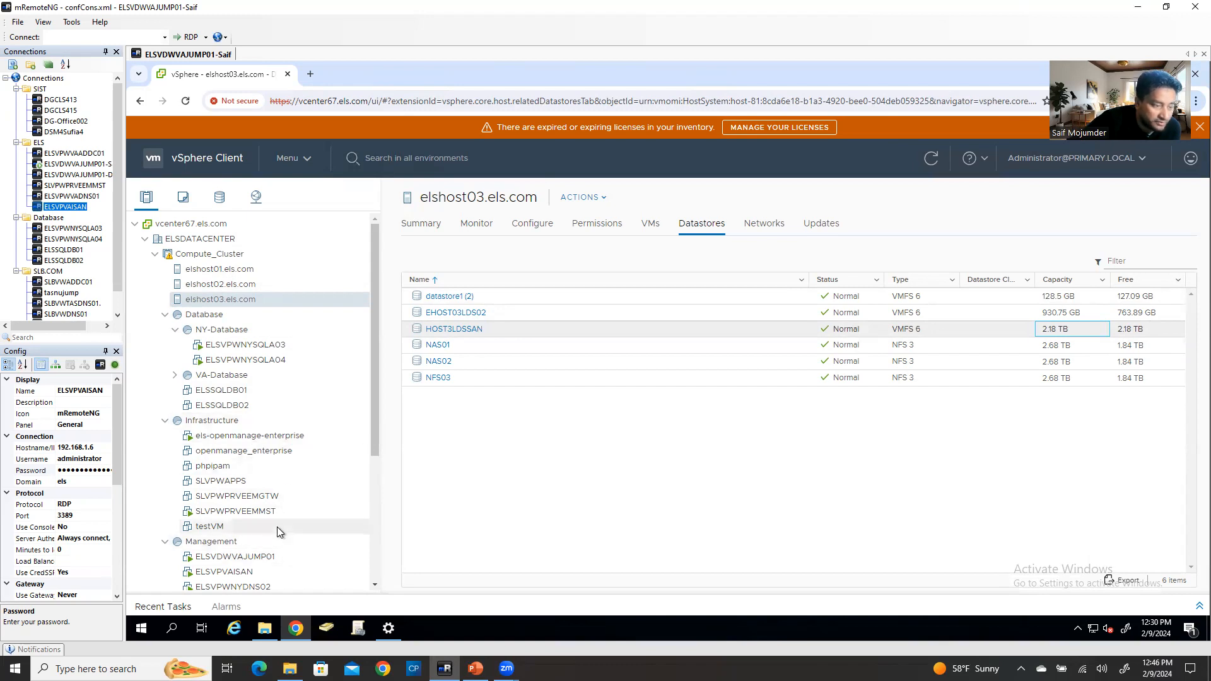
- Switch to PowerPoint to view the iSCSI SAN storage diagram's VM disk layout, and return to vSphere Client
scroll(277, 527, down, 2)
click(475, 669)
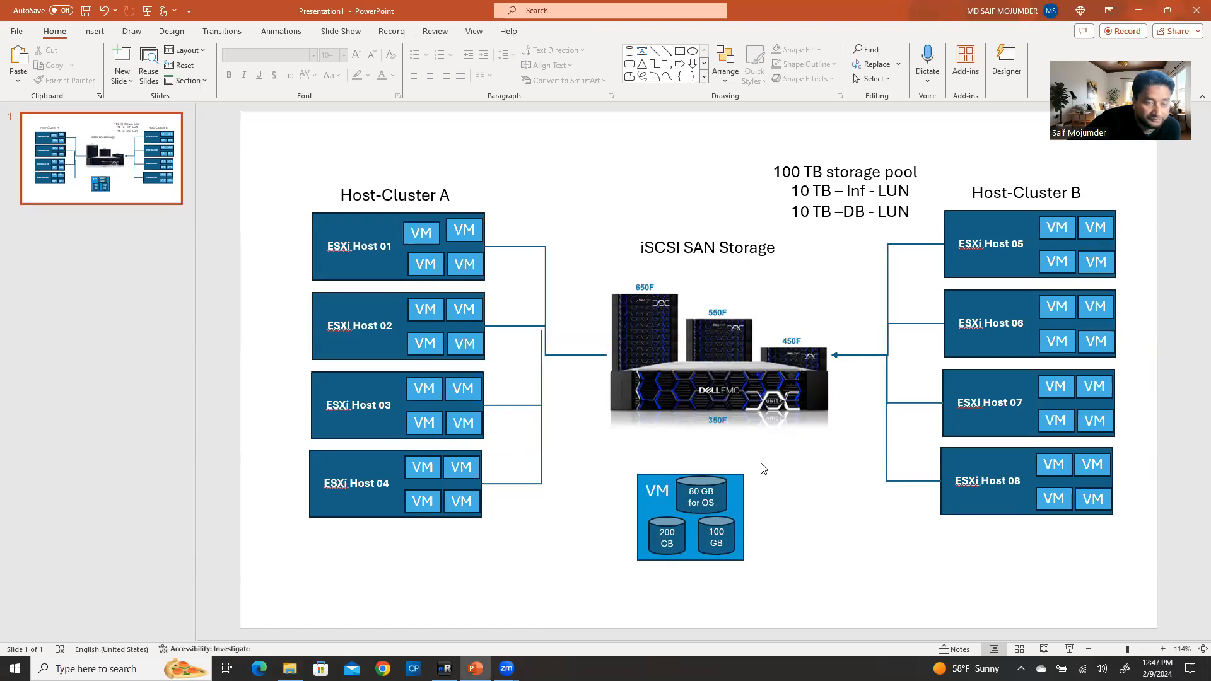
click(1139, 10)
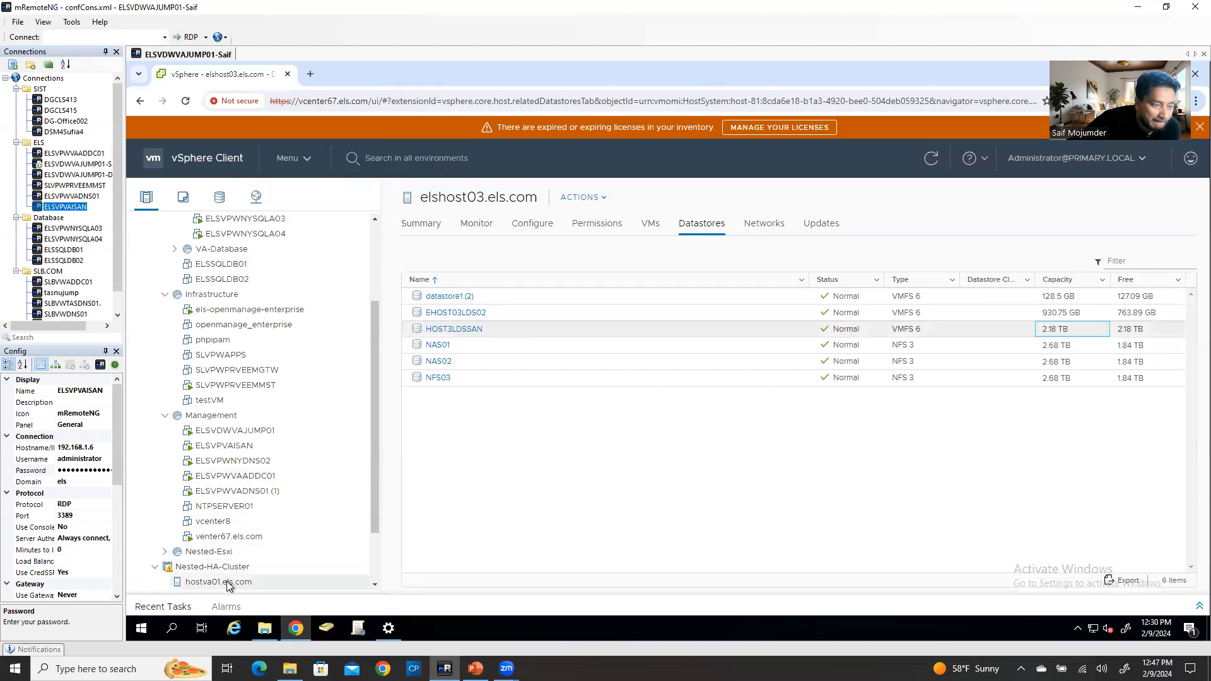
- Open the hardware settings of virtual machine ELSVPVAISAN and add two new hard disks
click(233, 449)
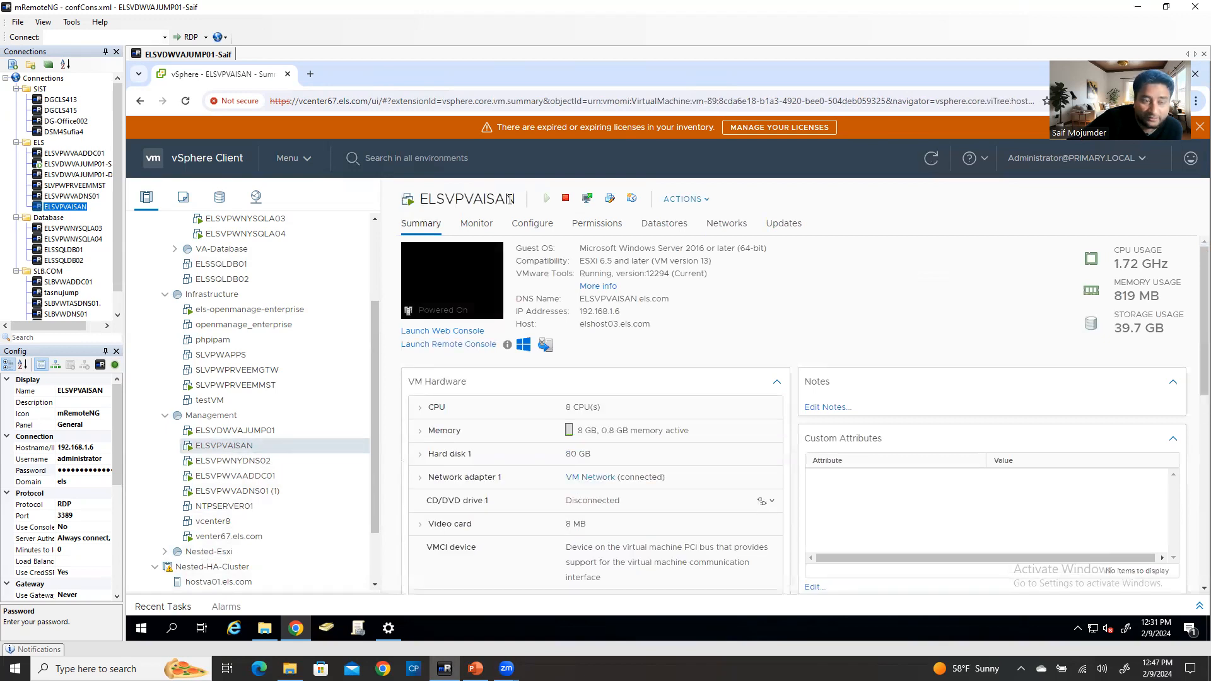
drag(521, 200, 415, 201)
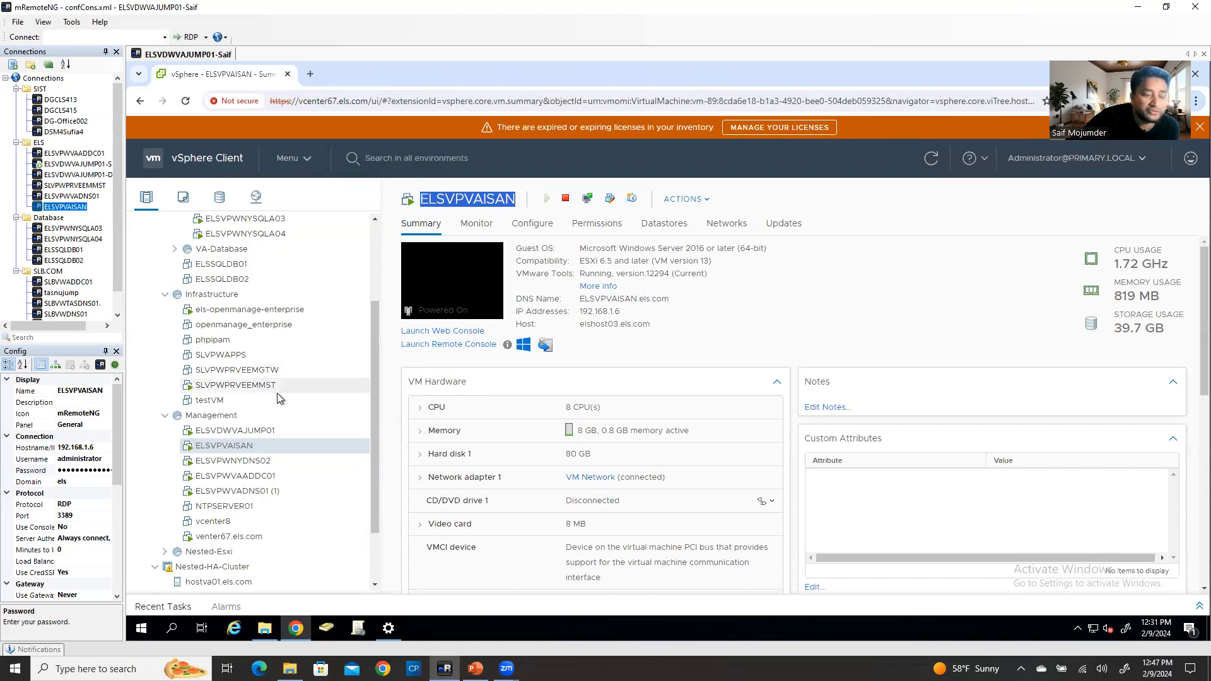
right_click(267, 449)
click(315, 411)
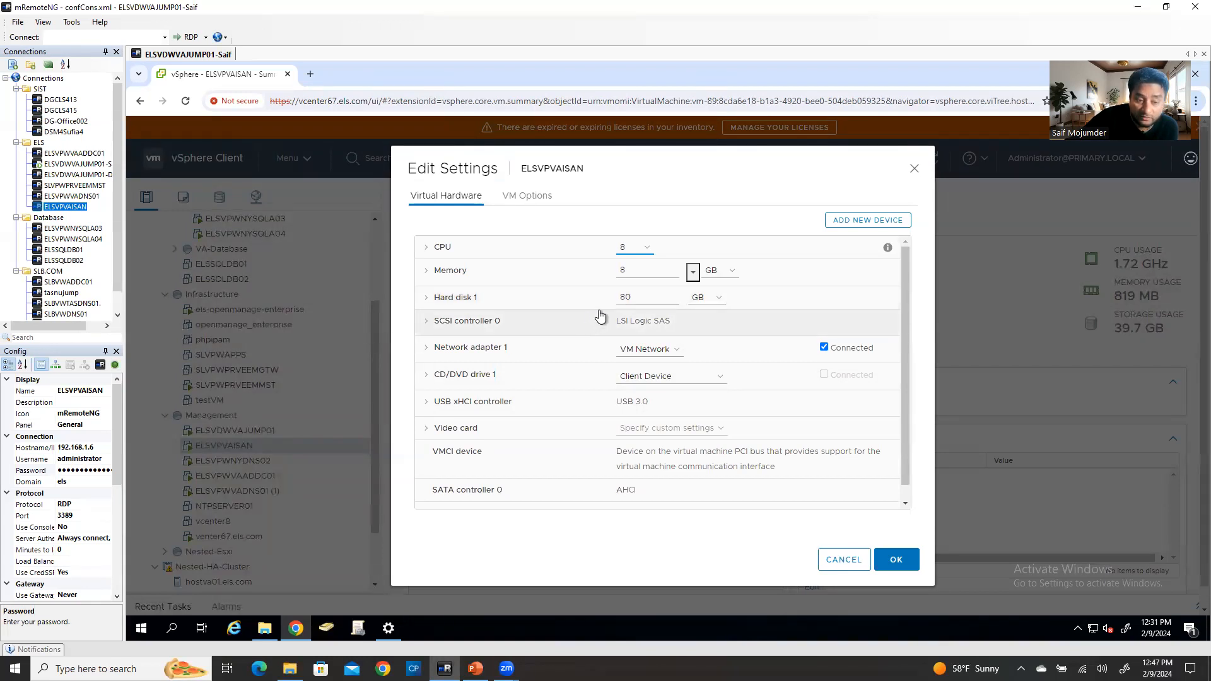
click(868, 219)
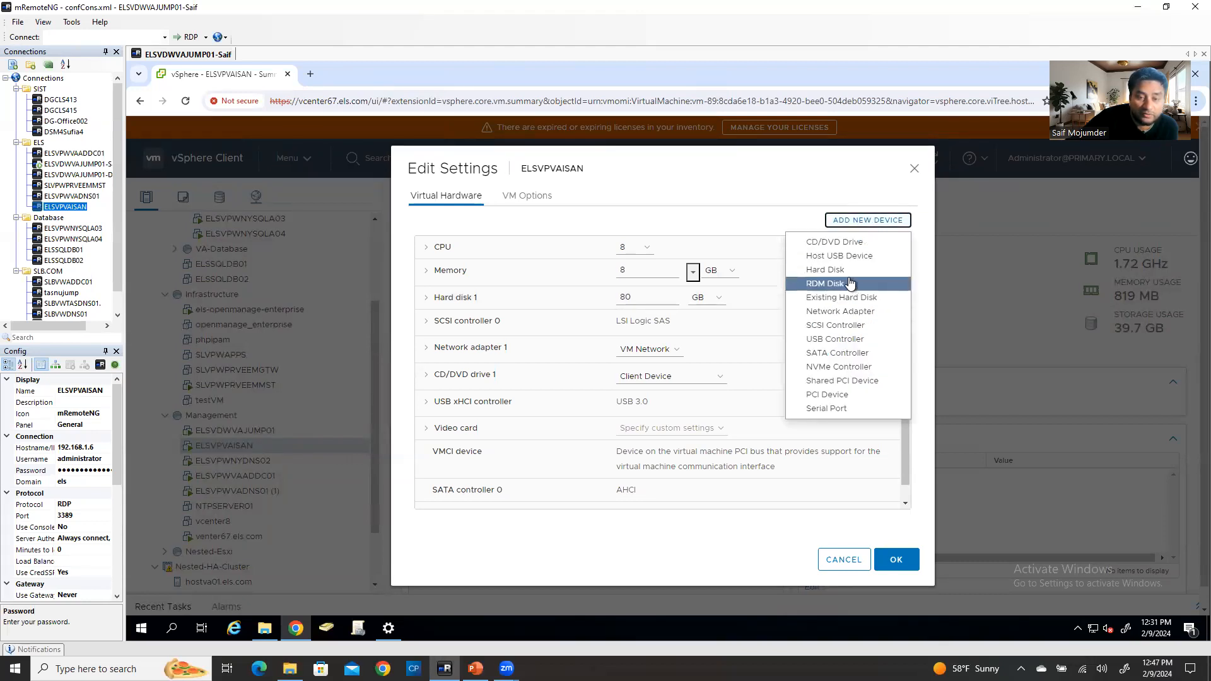
click(860, 272)
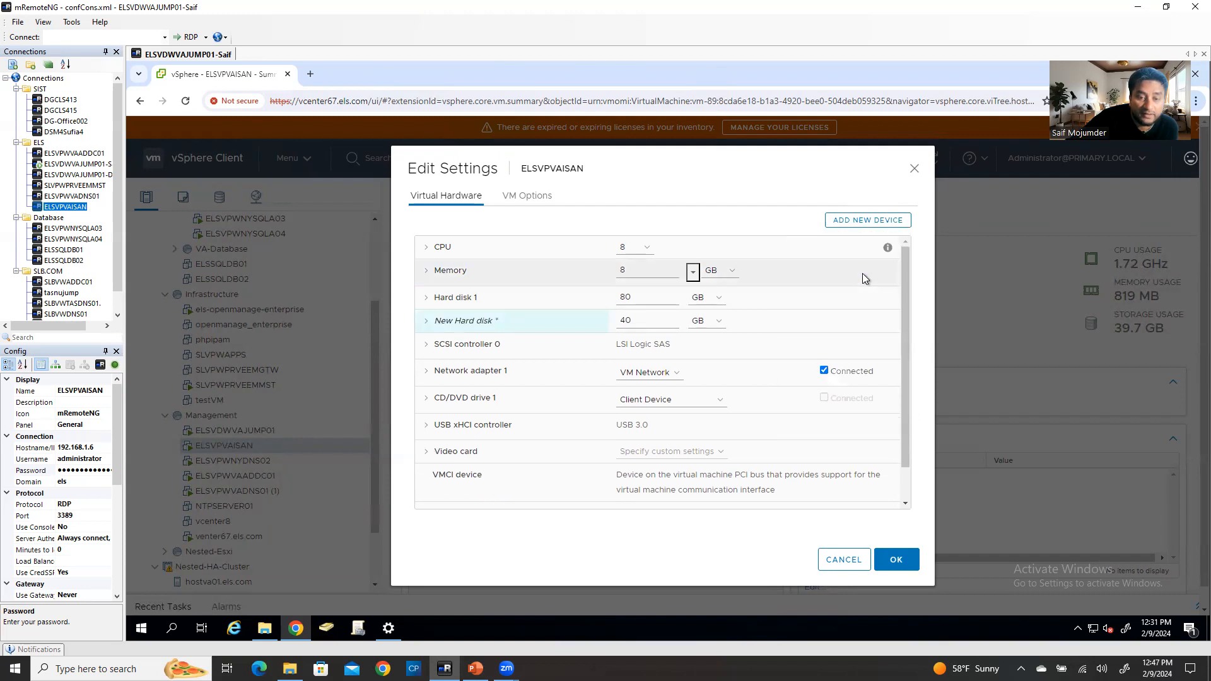
click(863, 223)
click(846, 270)
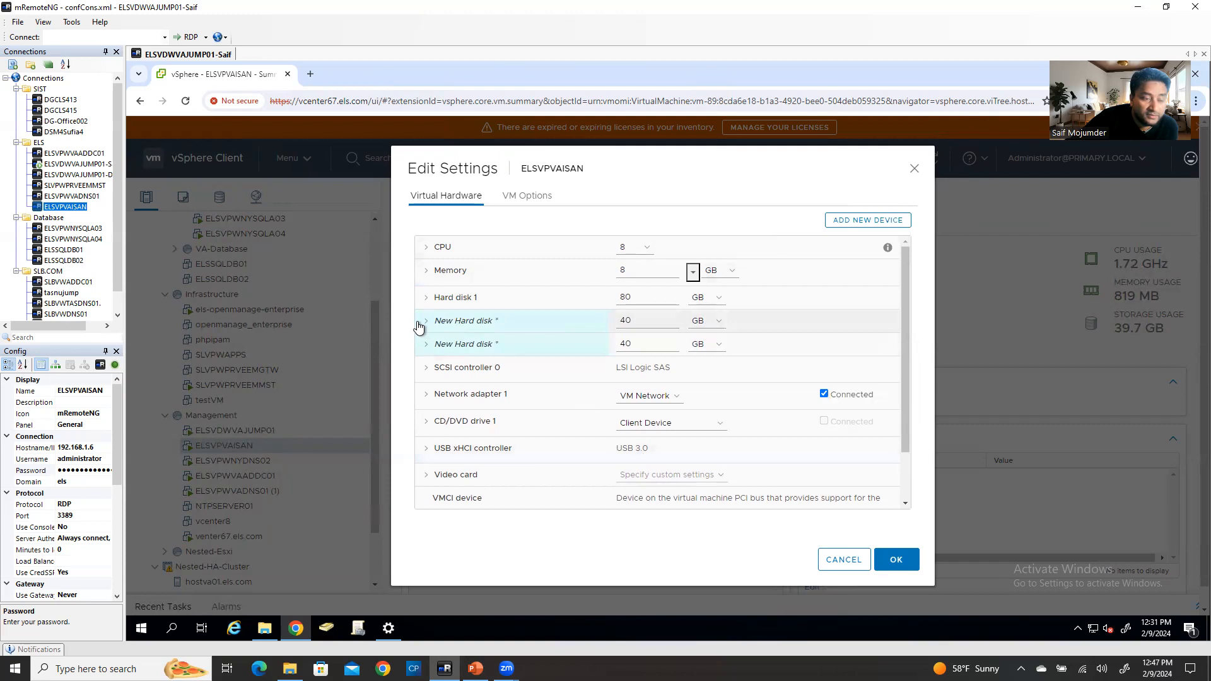
- Configure the first new hard disk as 200 GB, stored on datastore HOST3LDSSAN with Thin Provision
click(637, 321)
double_click(612, 321)
text(200)
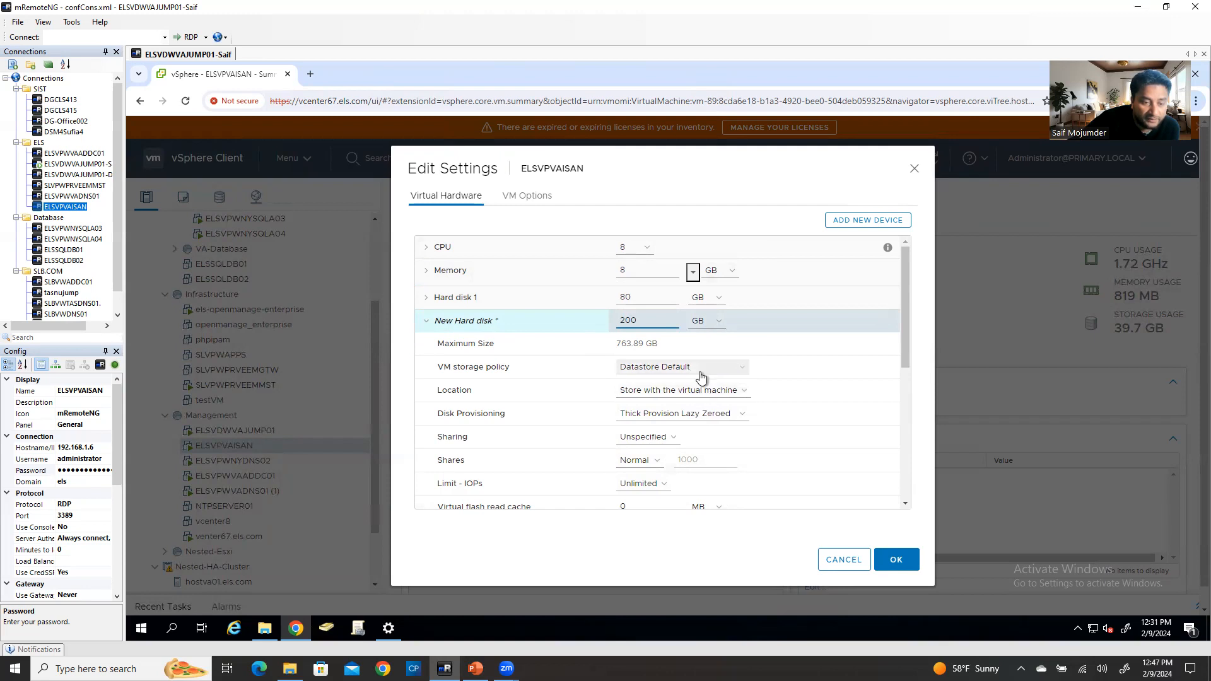
click(698, 395)
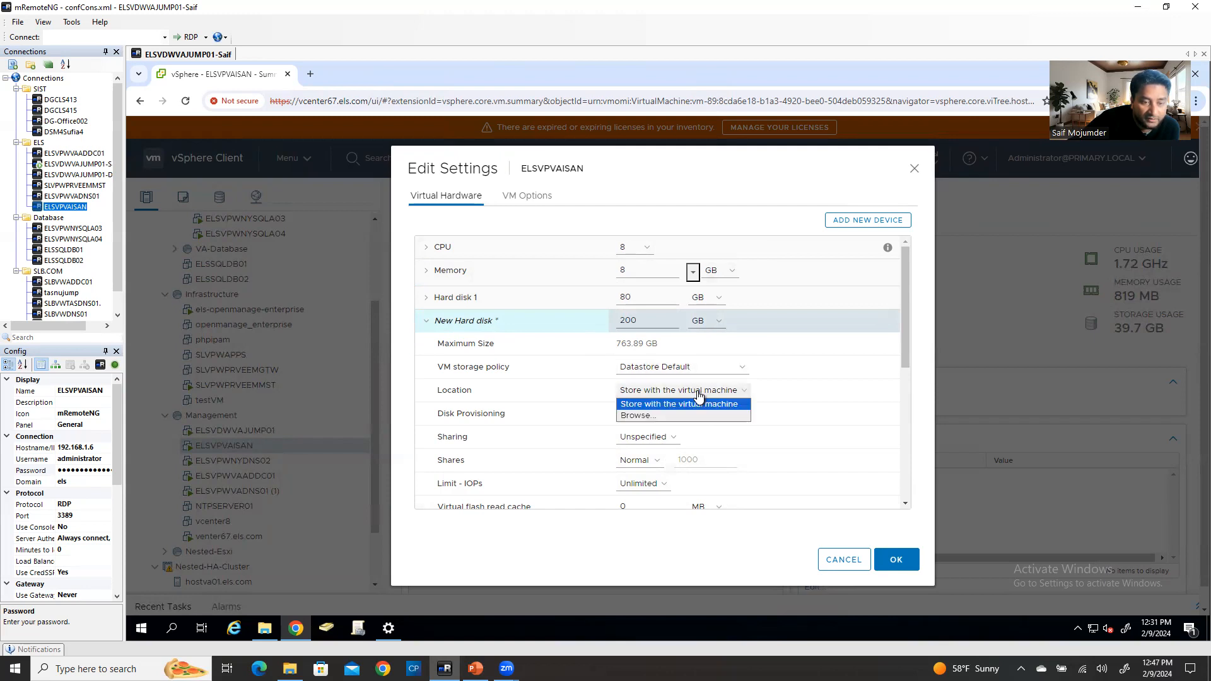
click(669, 421)
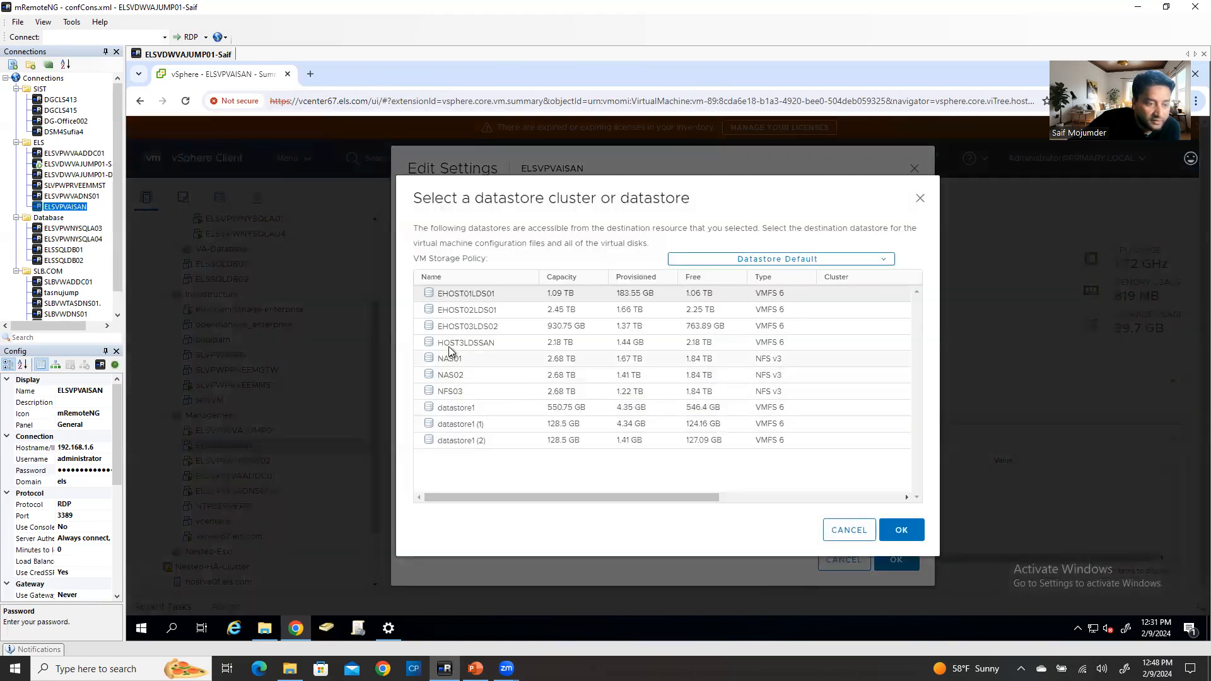
click(482, 345)
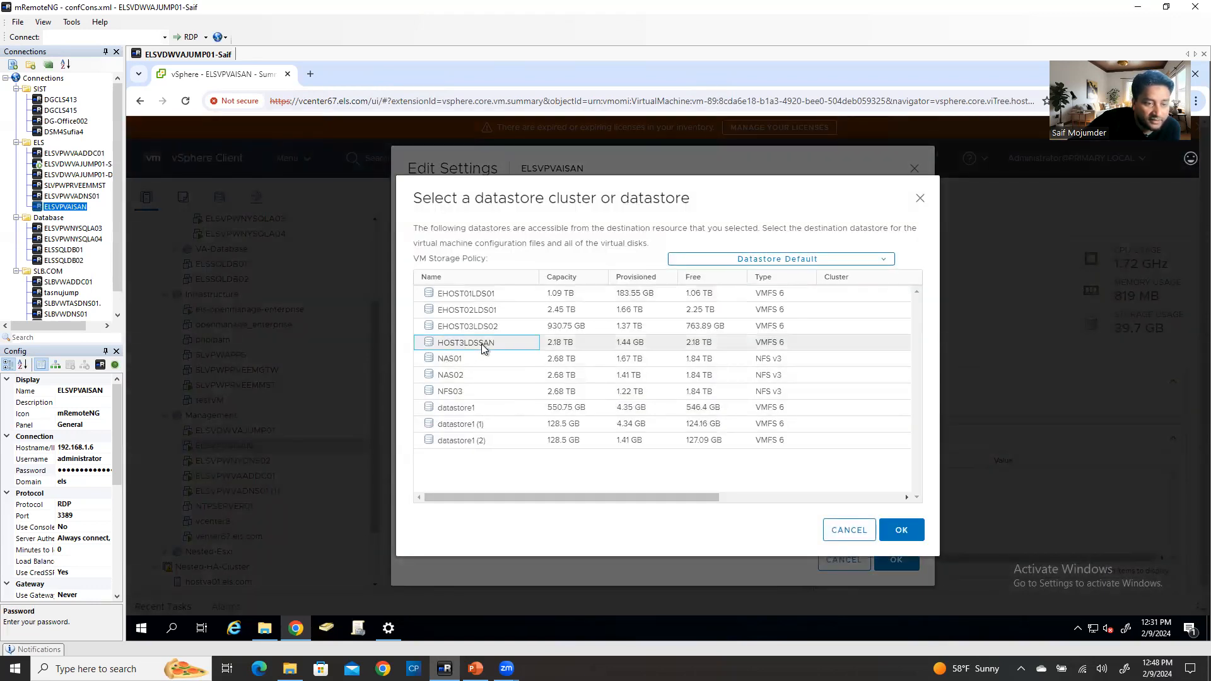
click(908, 534)
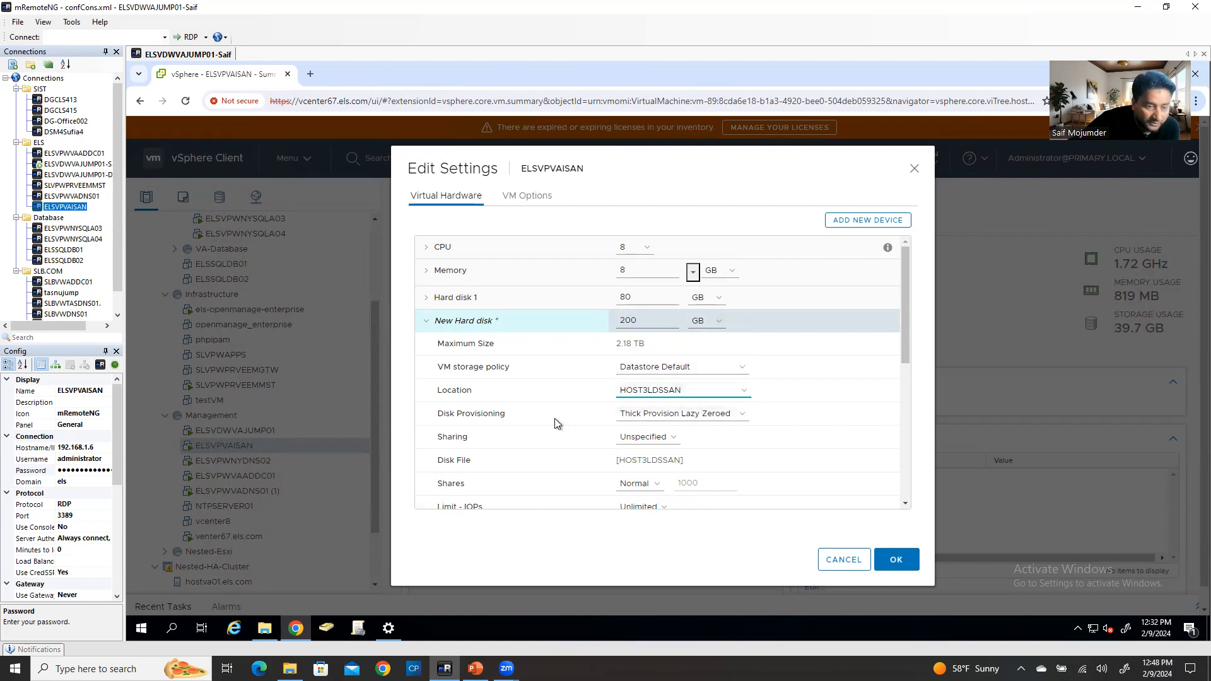
click(659, 416)
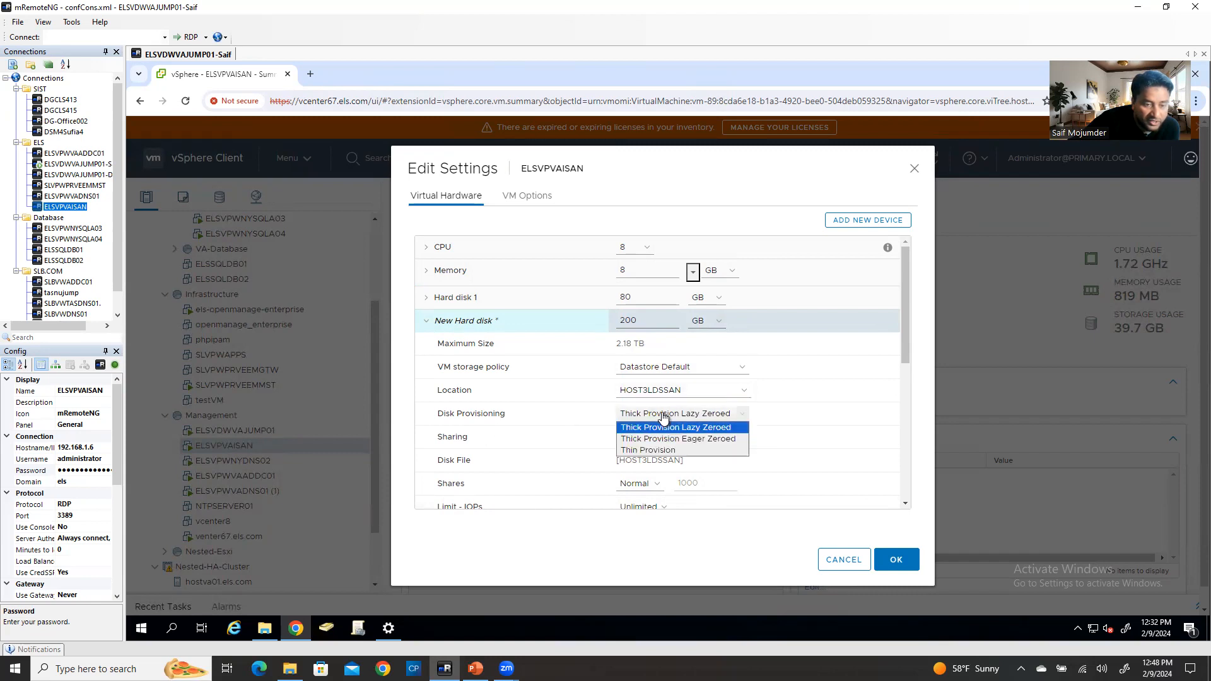
click(656, 451)
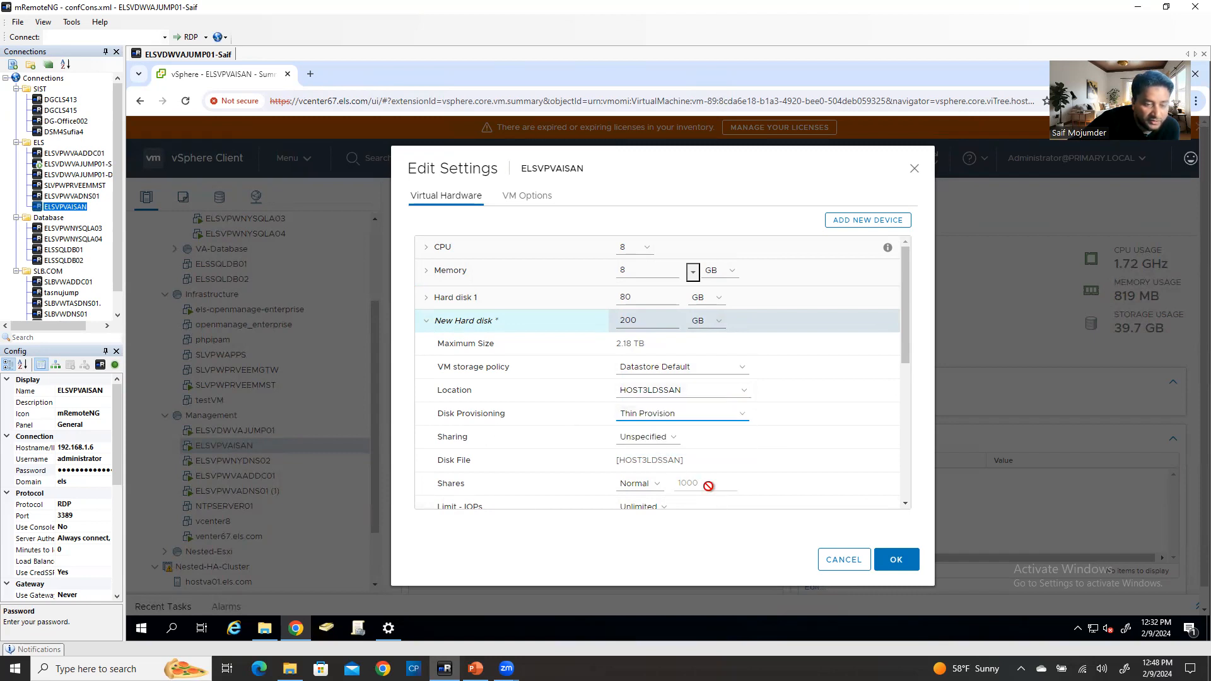
- Set the second new hard disk to 100 GB and store it on datastore HOST3LDSSAN
scroll(708, 486, down, 2)
scroll(710, 489, down, 4)
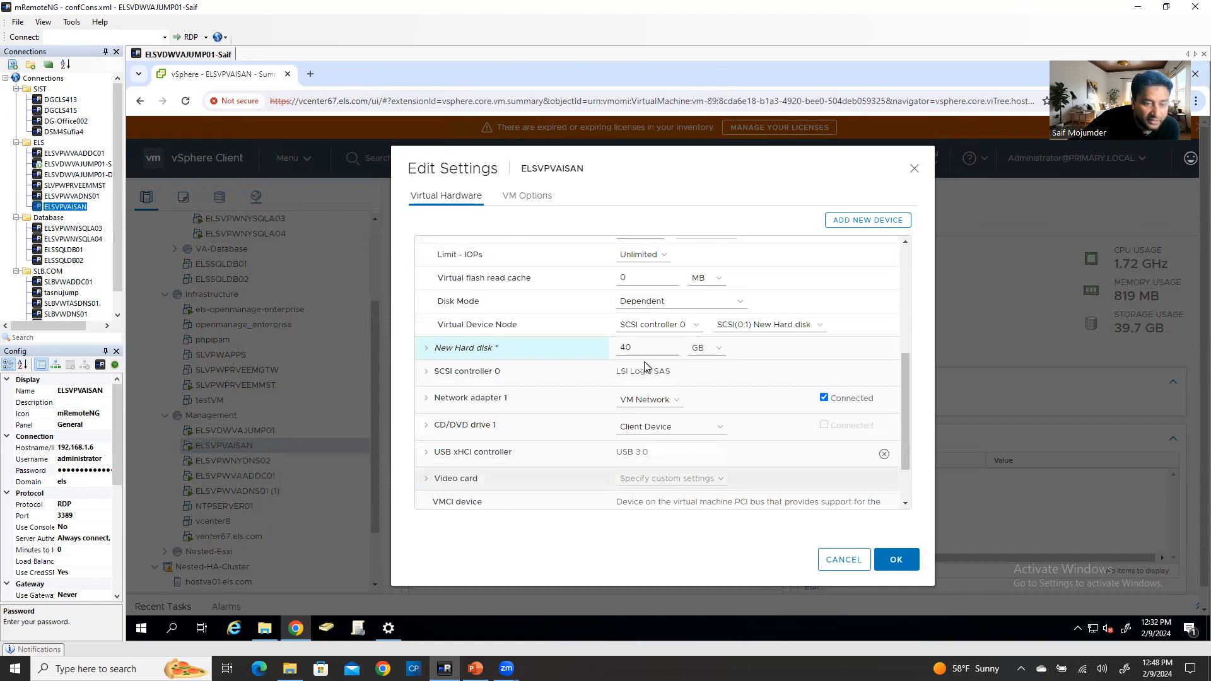
drag(637, 349, 605, 351)
text(100)
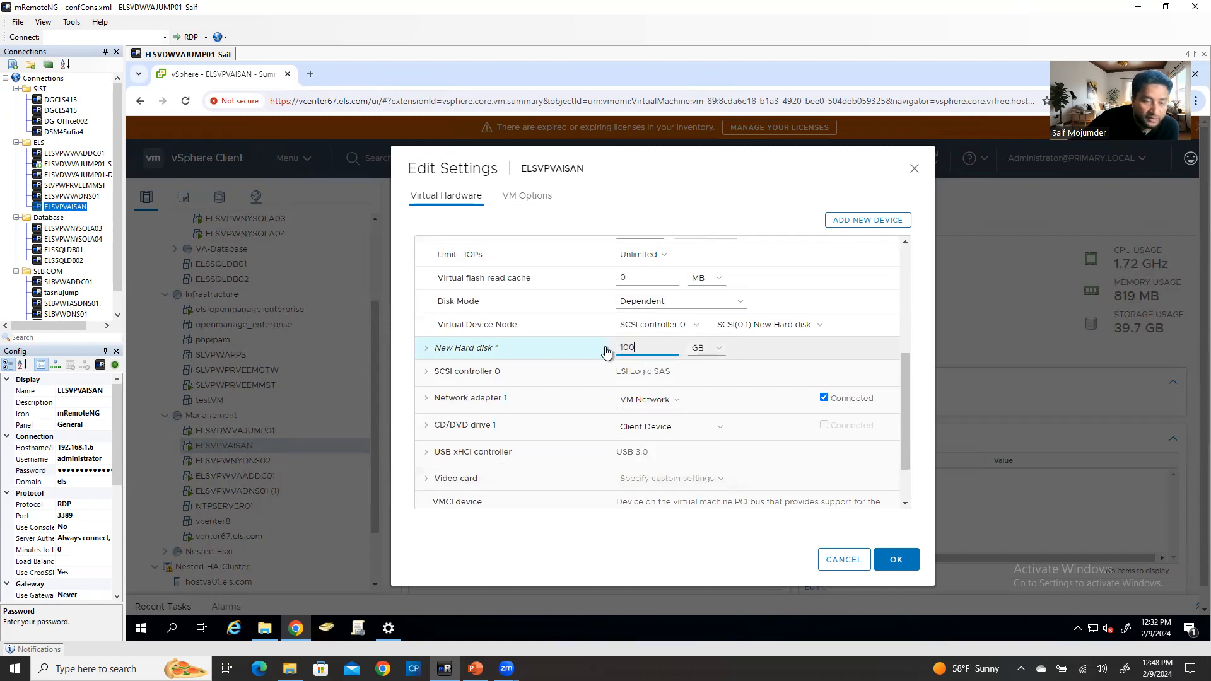
click(426, 353)
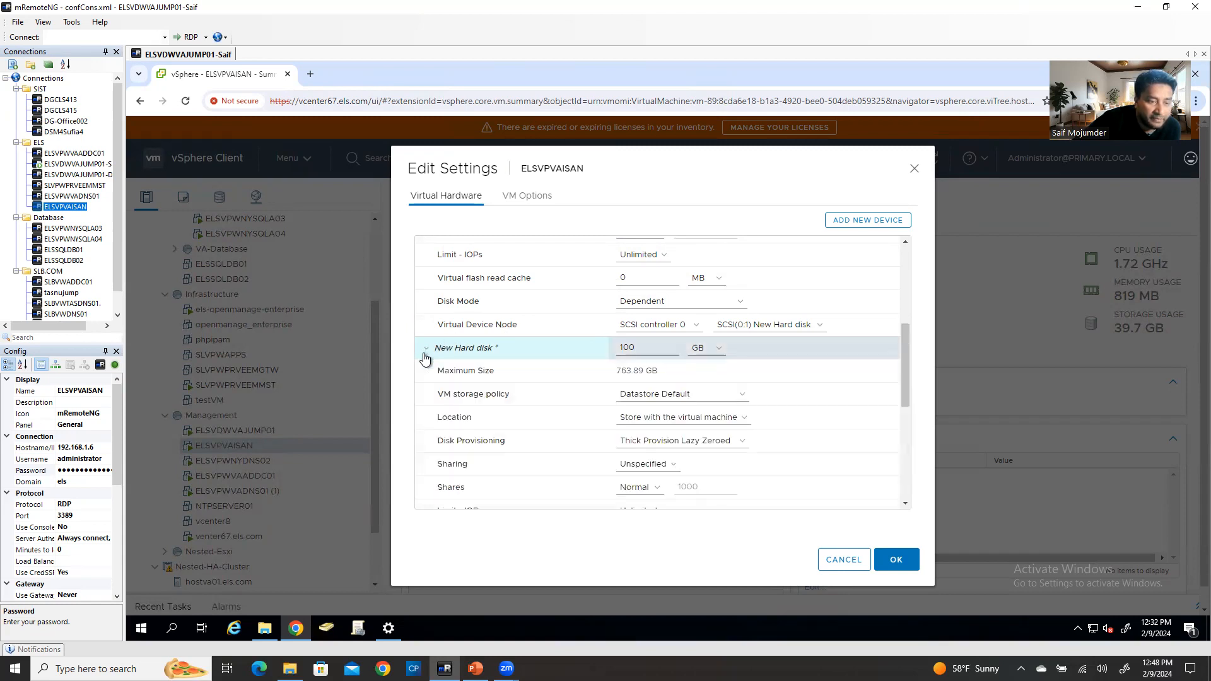
click(687, 418)
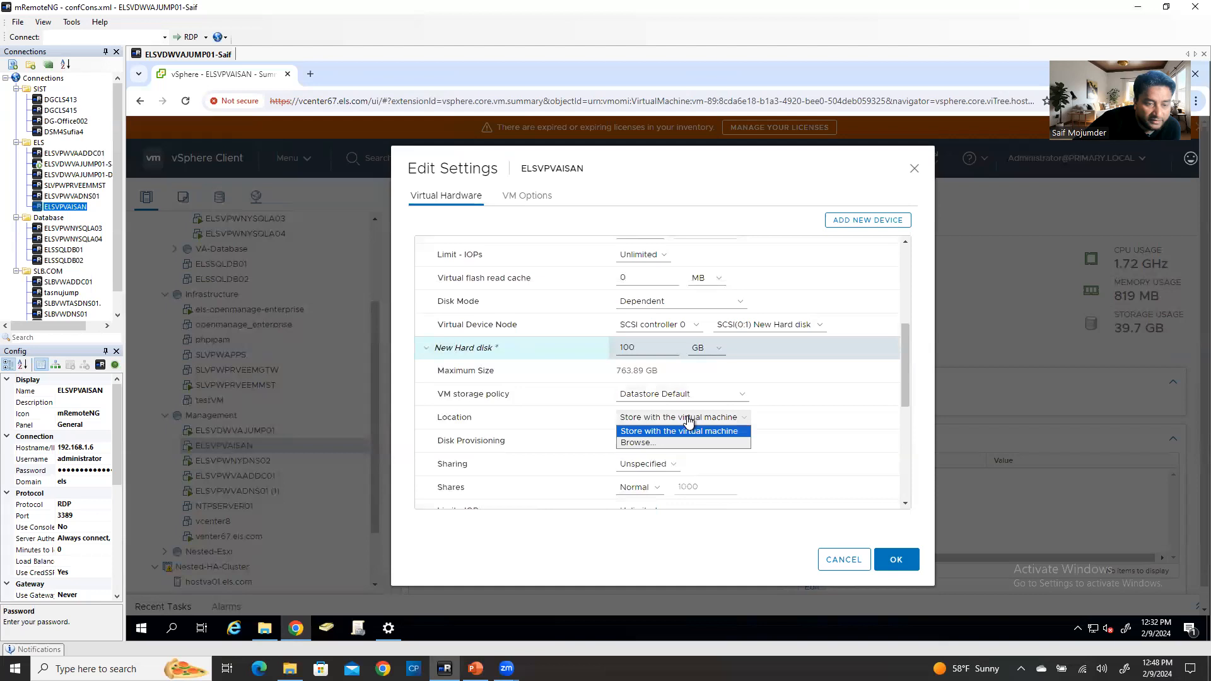
click(666, 443)
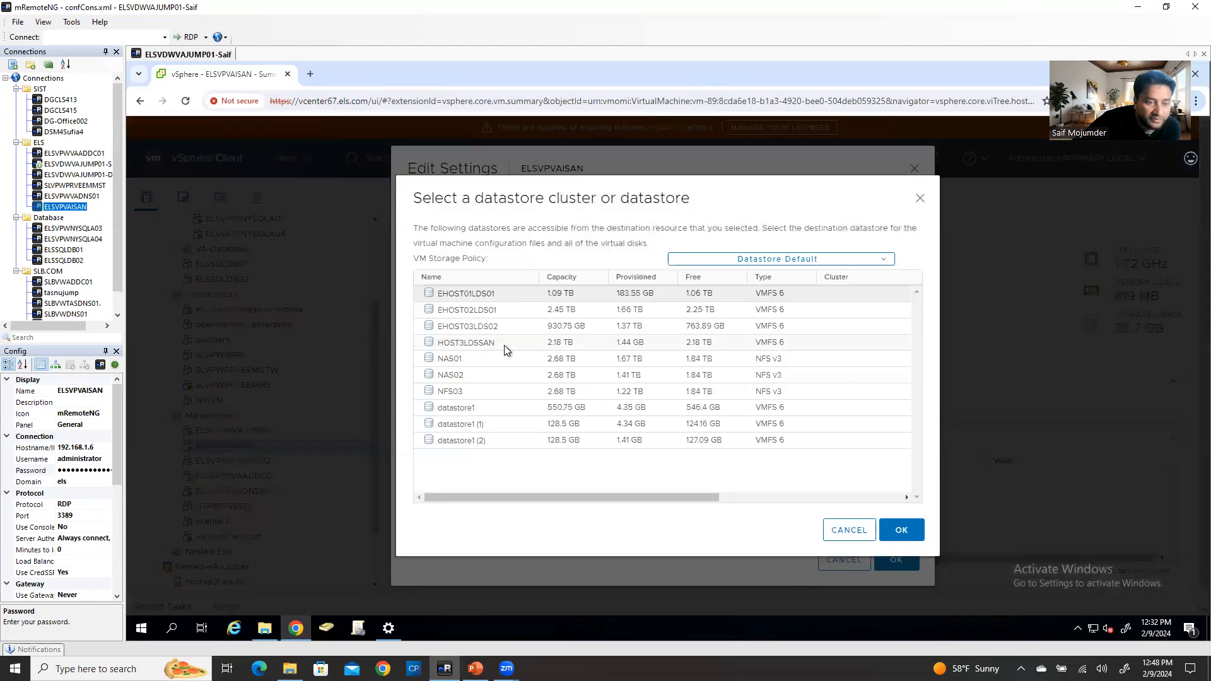
click(505, 343)
click(901, 530)
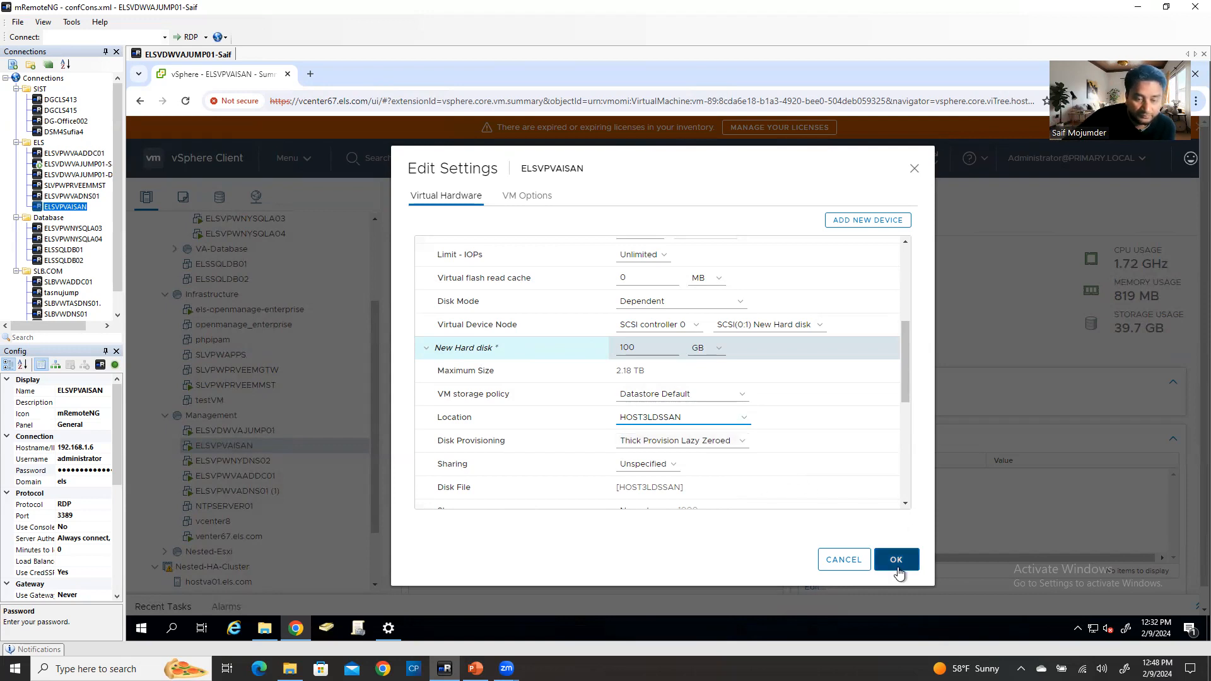
- Go through the 100 GB disk's provisioning choices and save the virtual machine's hardware changes
click(659, 442)
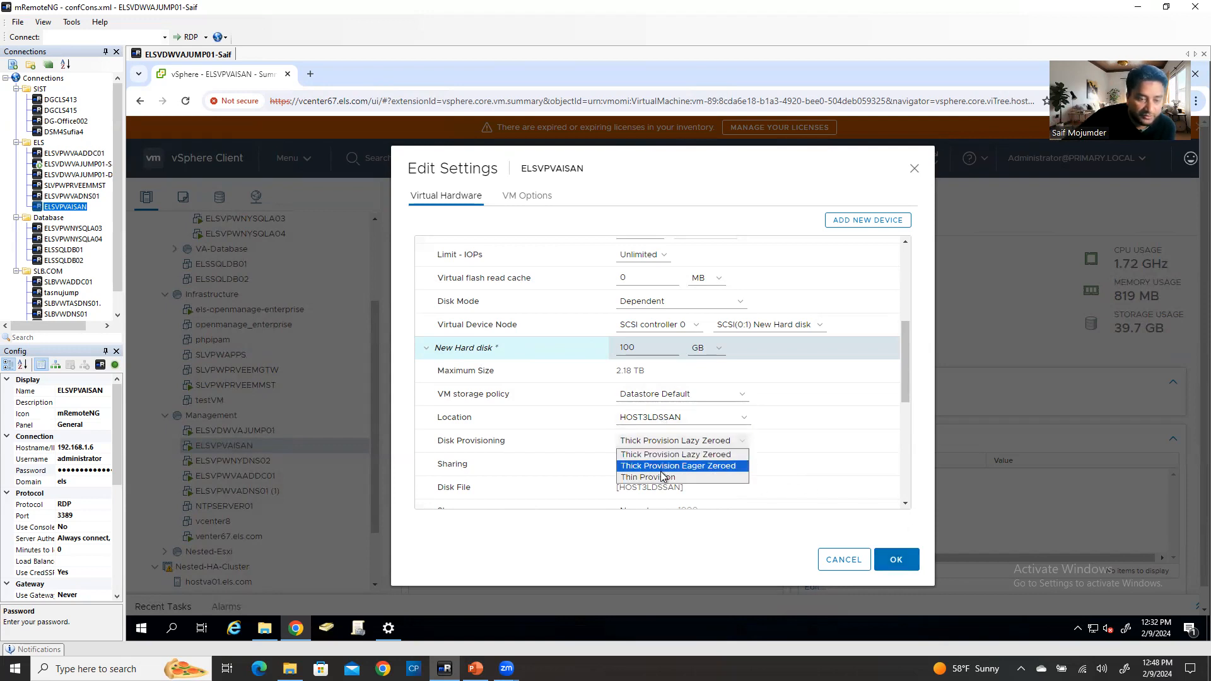
click(837, 519)
click(899, 566)
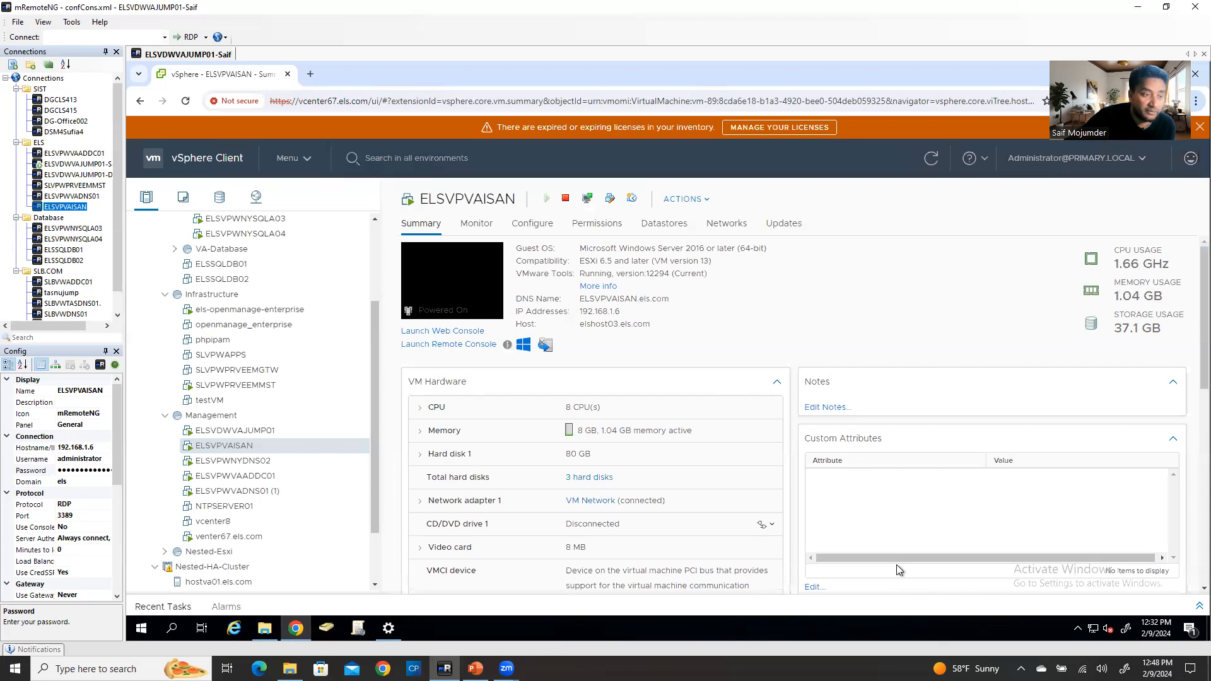
- Start a remote desktop session to ELSVPVAISAN and return to it after checking the jump server session
double_click(80, 208)
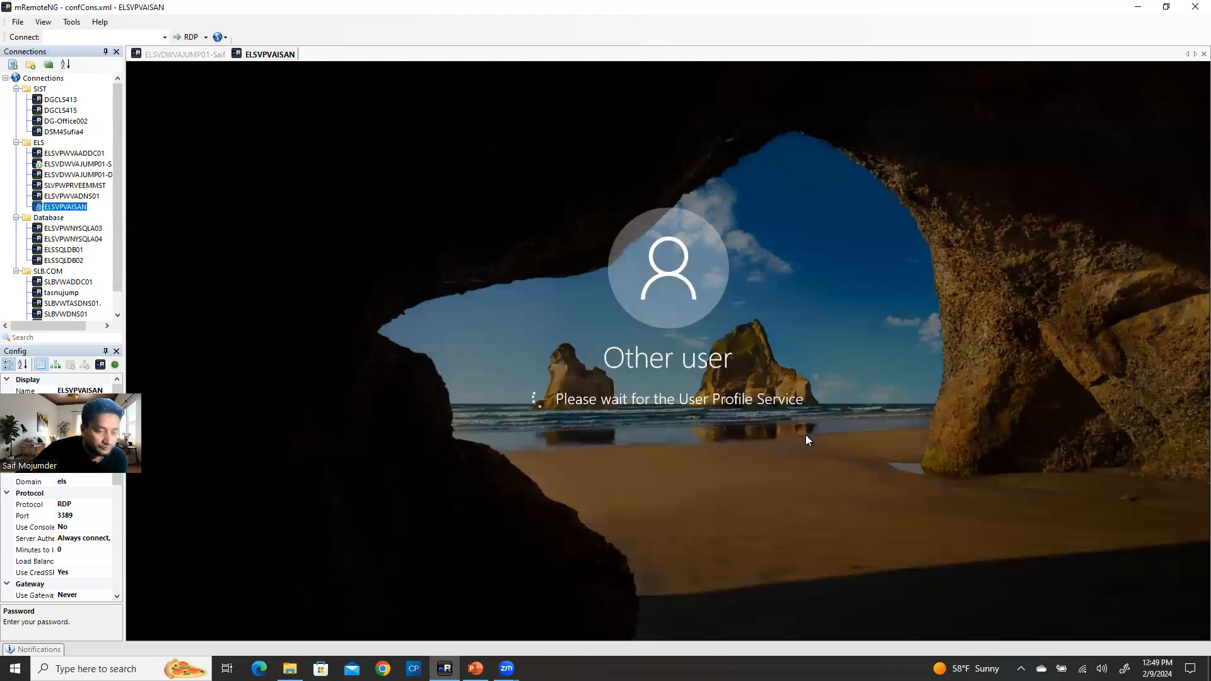
click(183, 54)
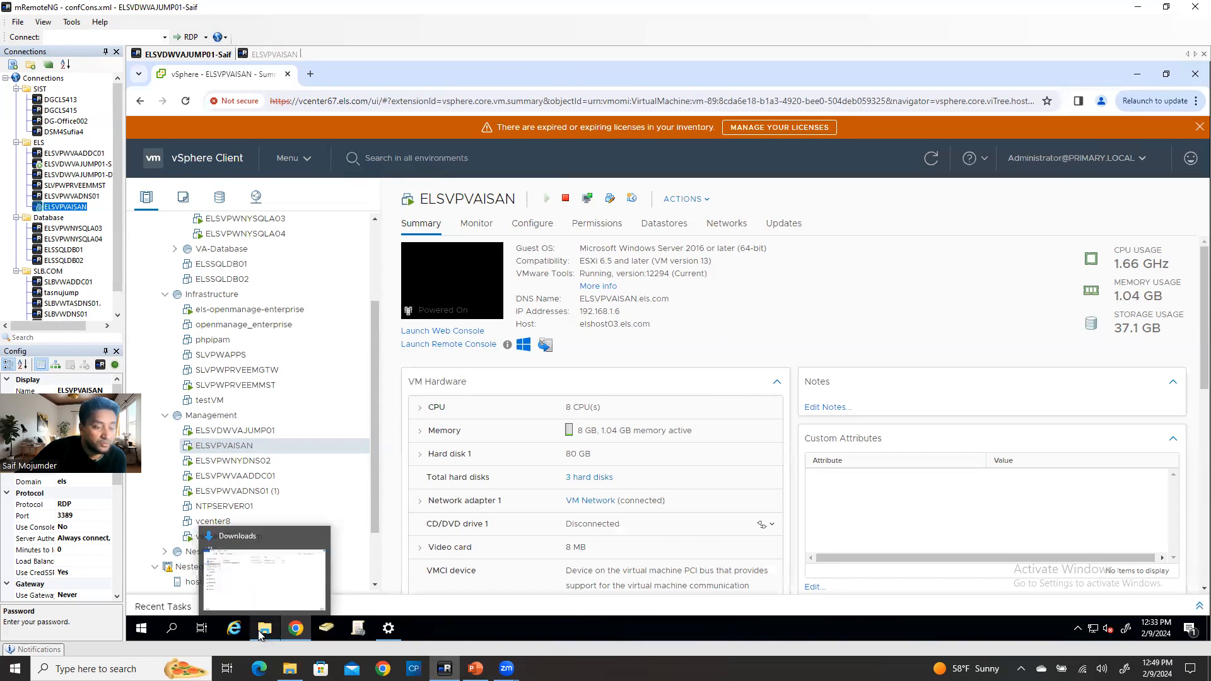
click(284, 55)
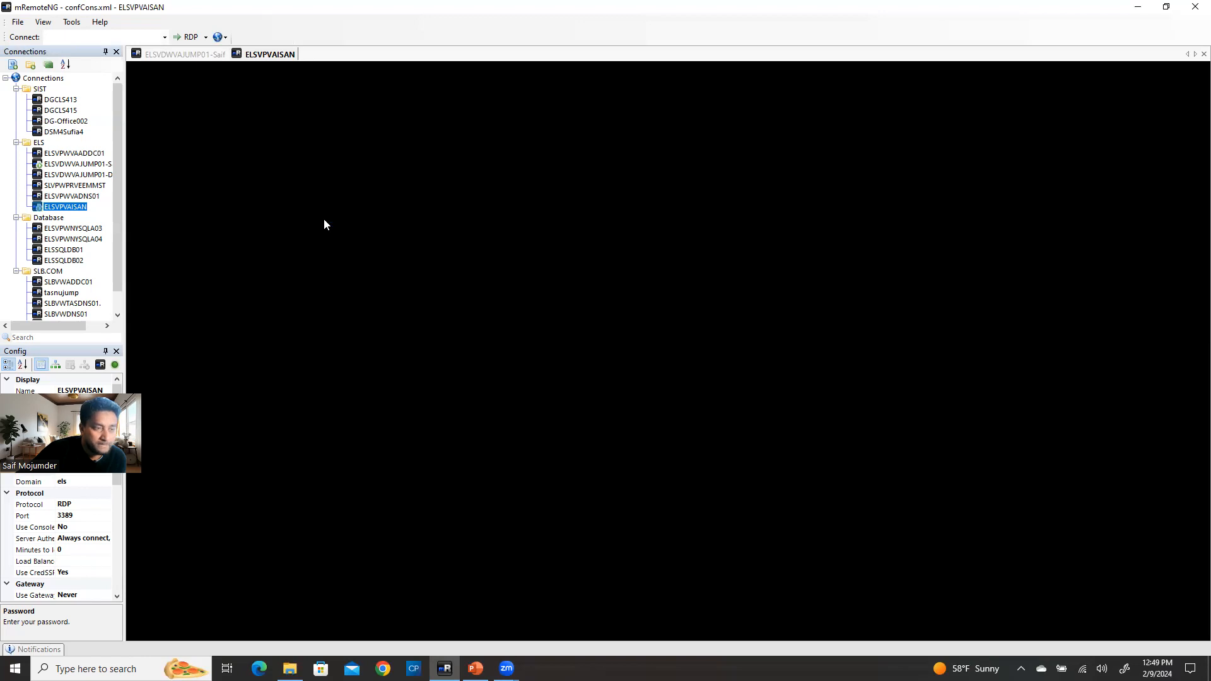
click(174, 55)
click(275, 54)
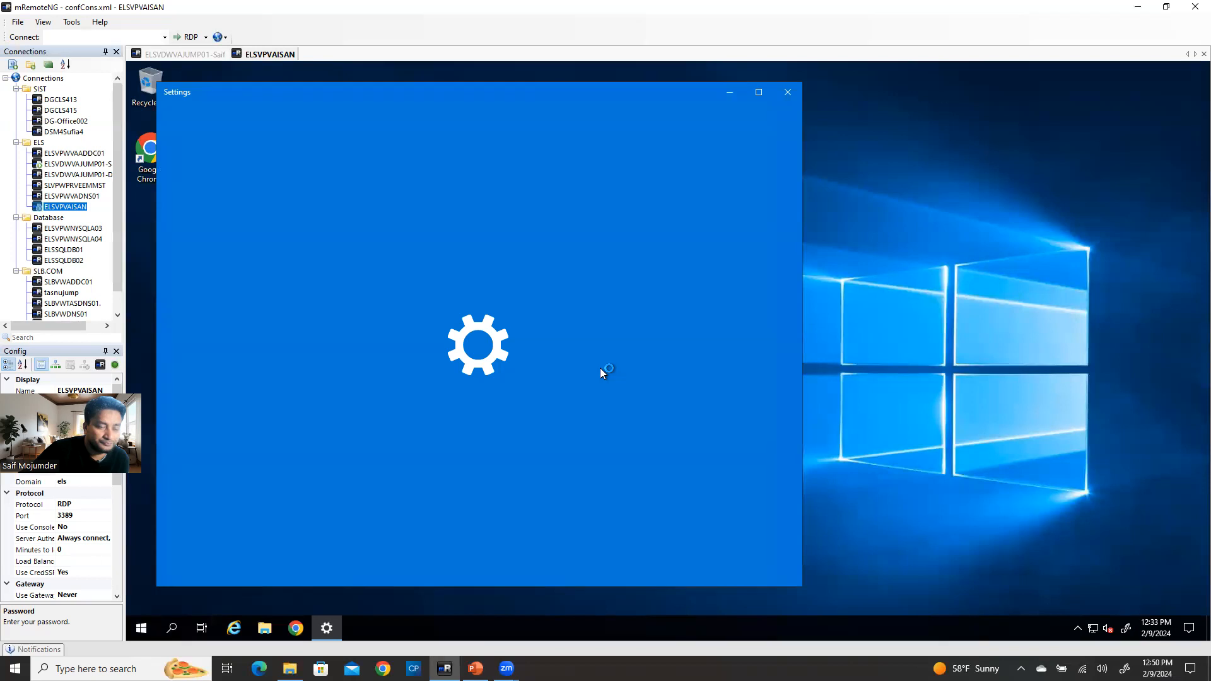
- Close the Settings window on ELSVPVAISAN and show the Downloads folder in File Explorer
click(788, 95)
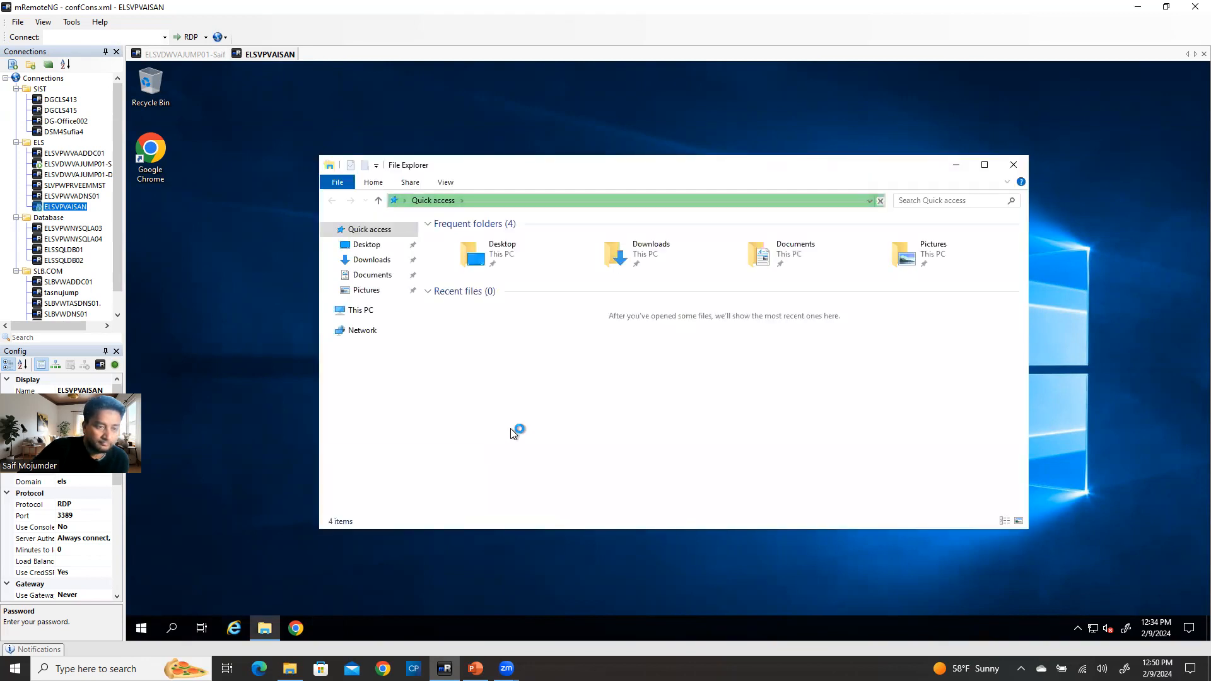
click(374, 260)
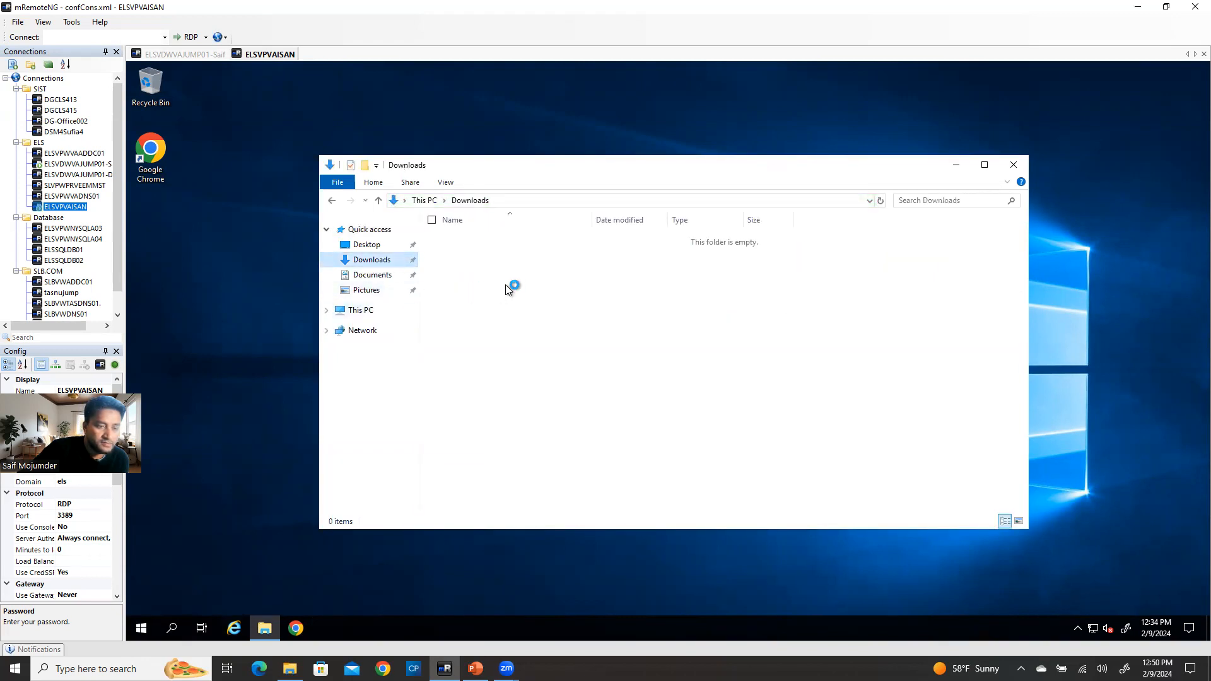
- Try to open the network path \\192.168.1.102 from File Explorer, dismiss the connection dialog and close the window
click(378, 244)
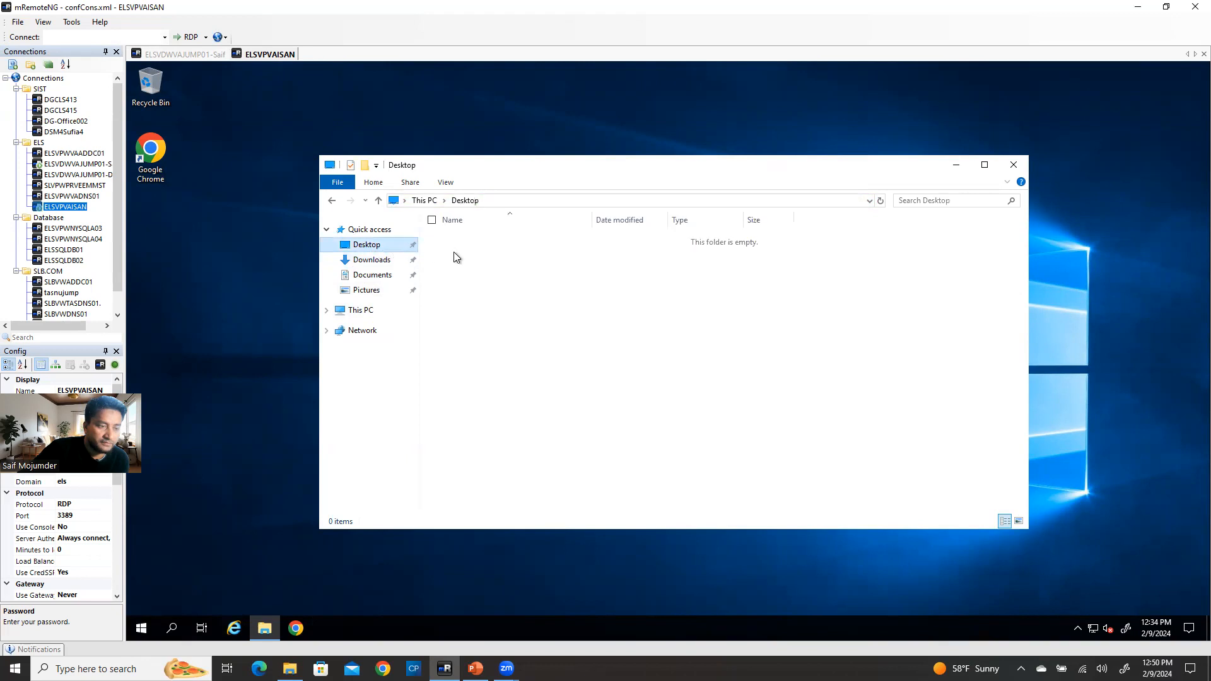
click(869, 200)
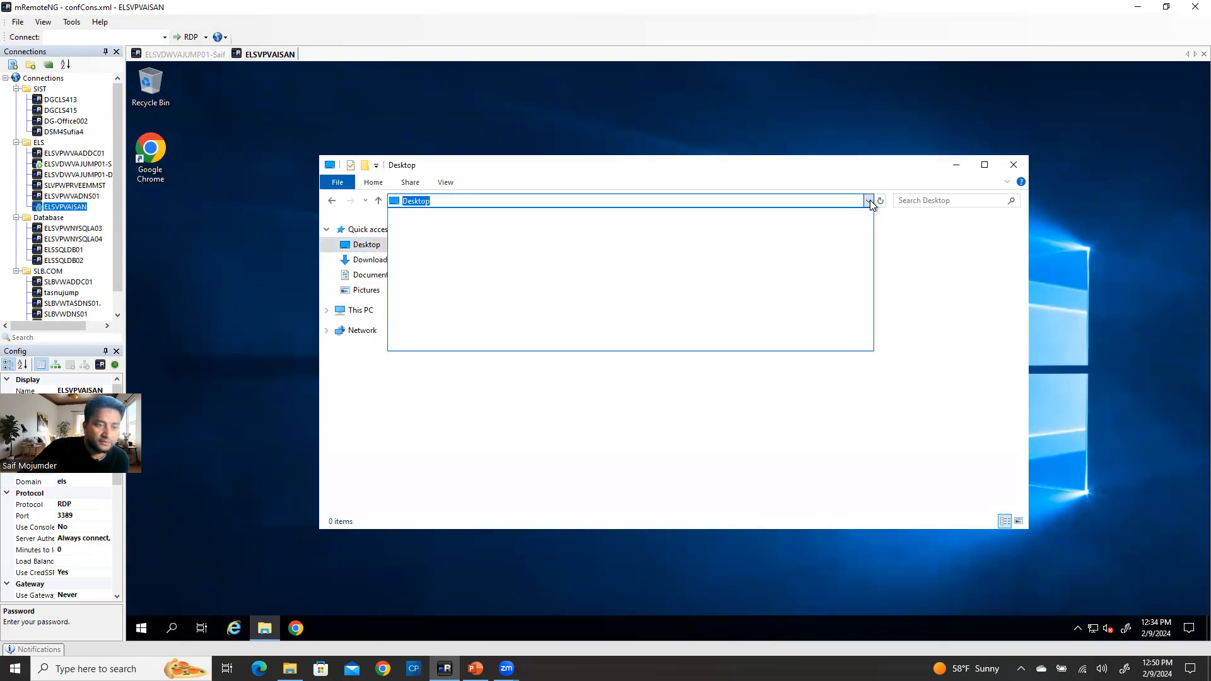
text(//)
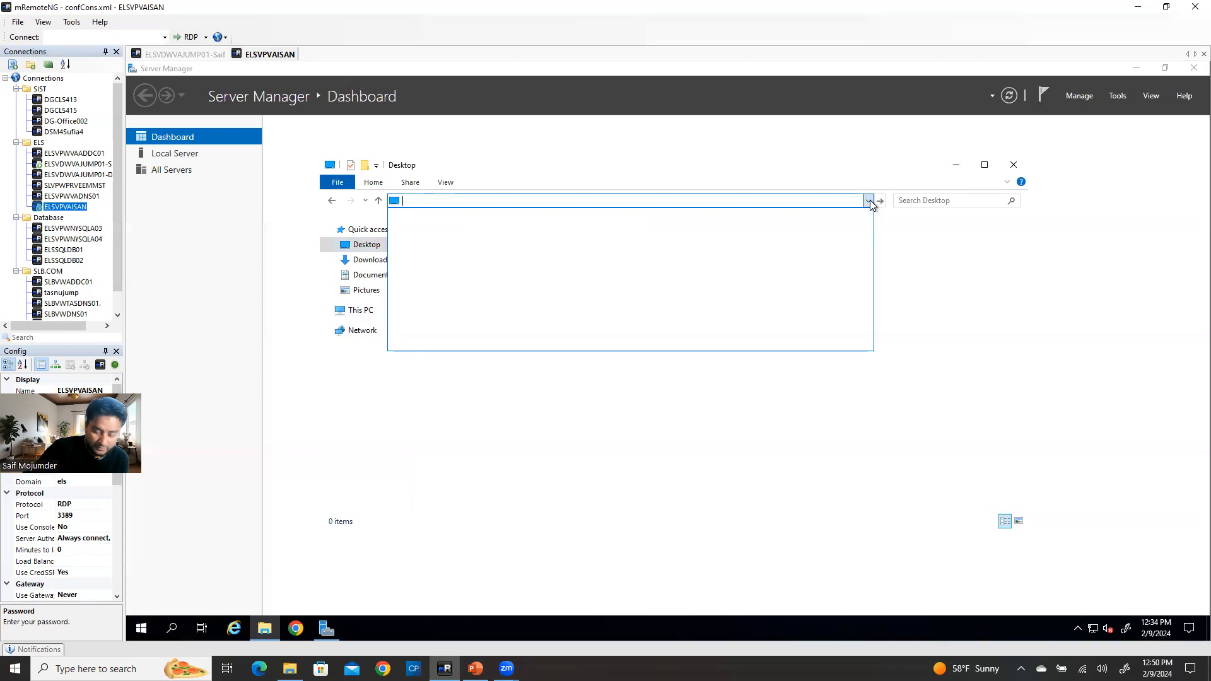
text(\\10.1)
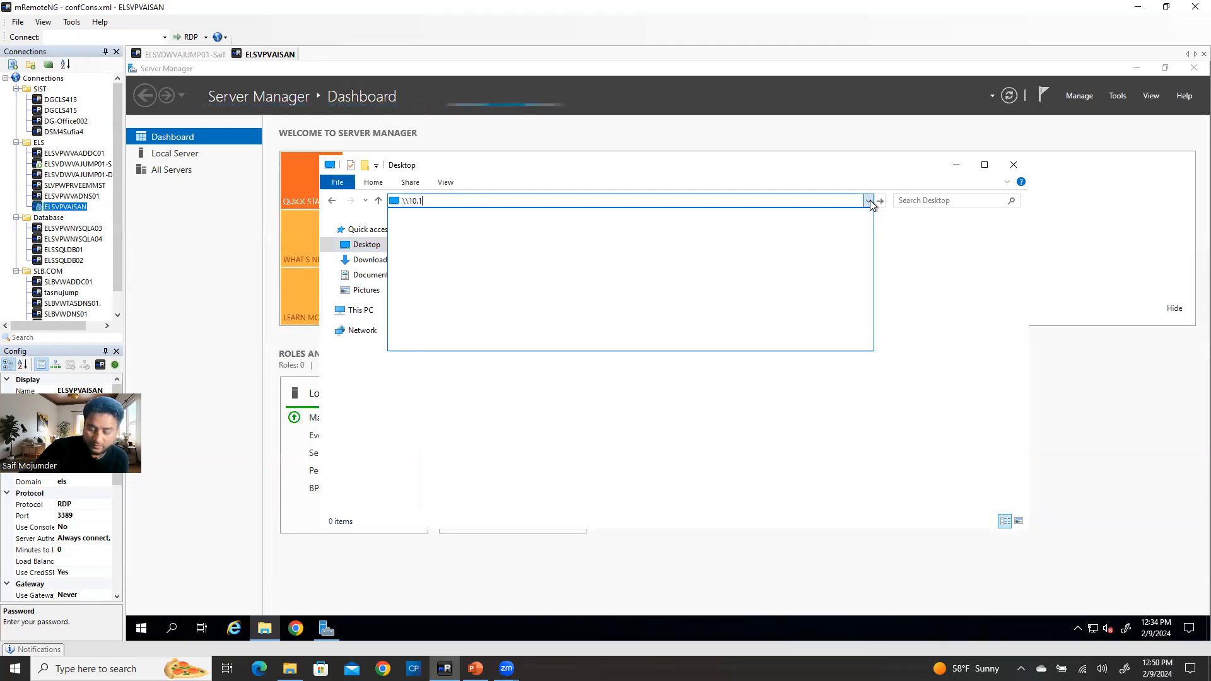
key(BackSpace)
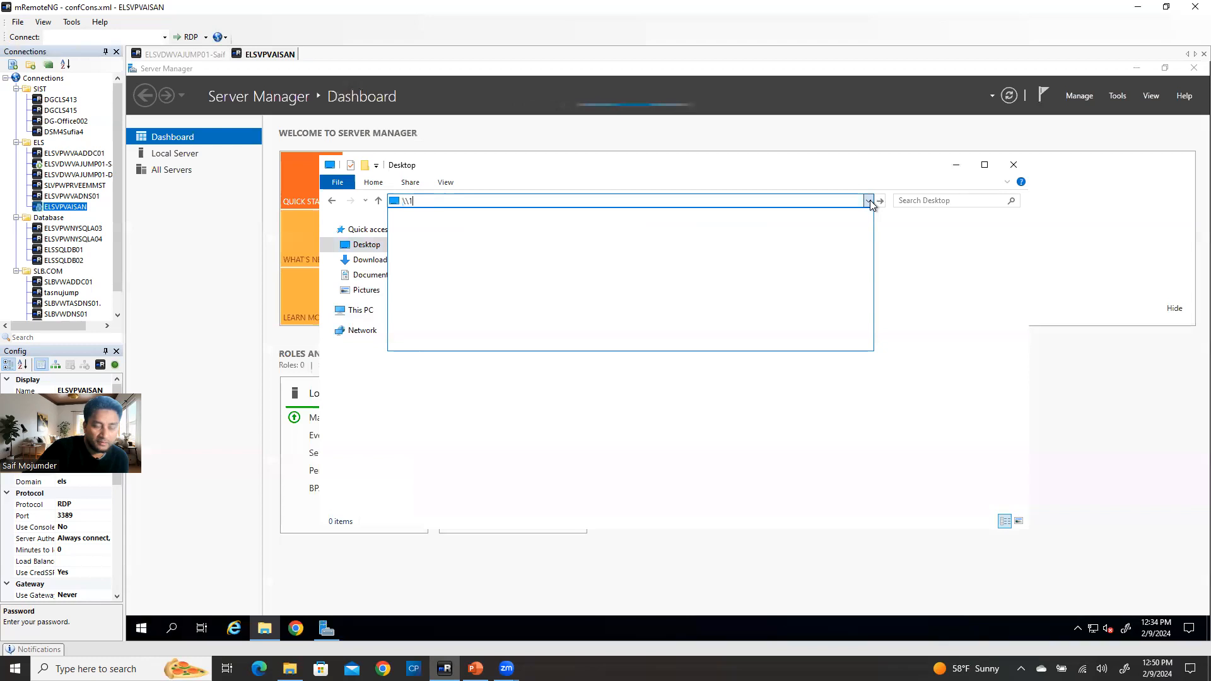
text(92.168.1.)
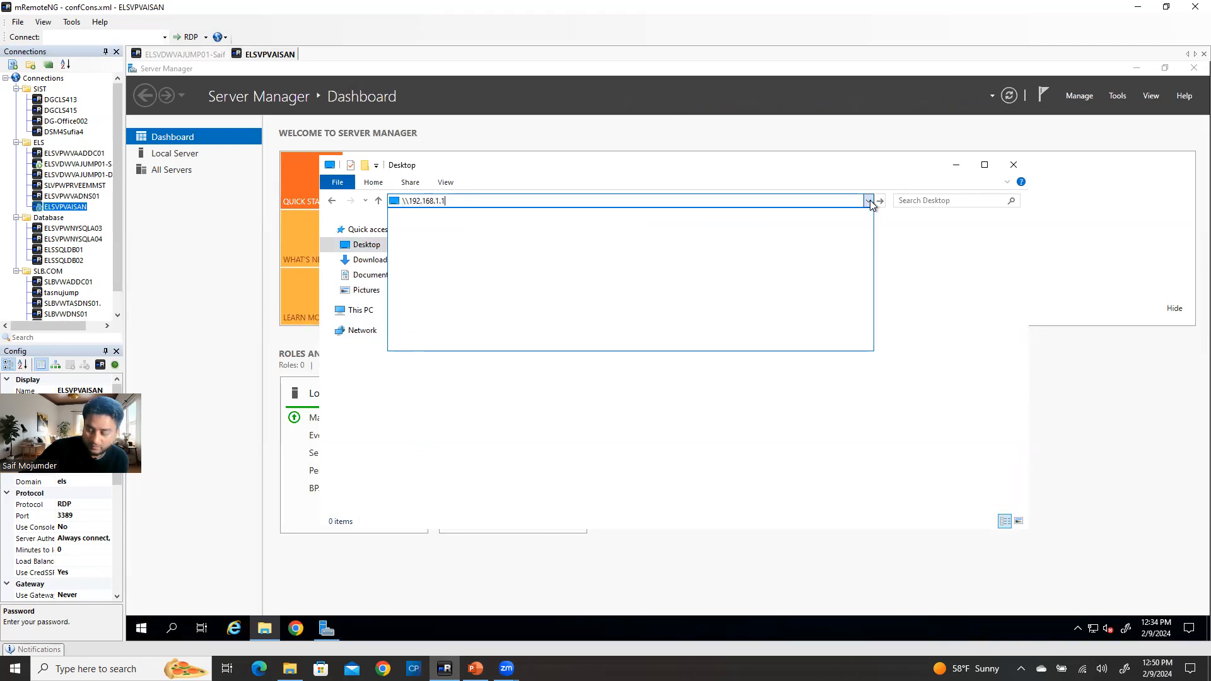
text(102)
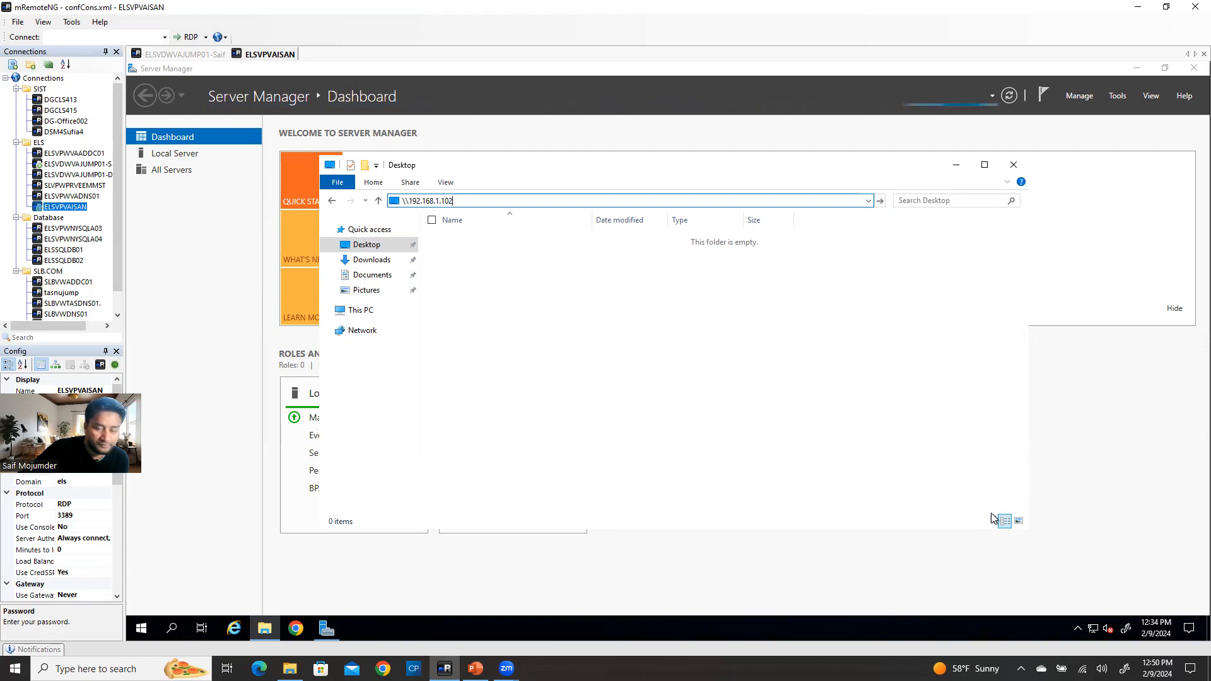
click(1078, 629)
click(1078, 630)
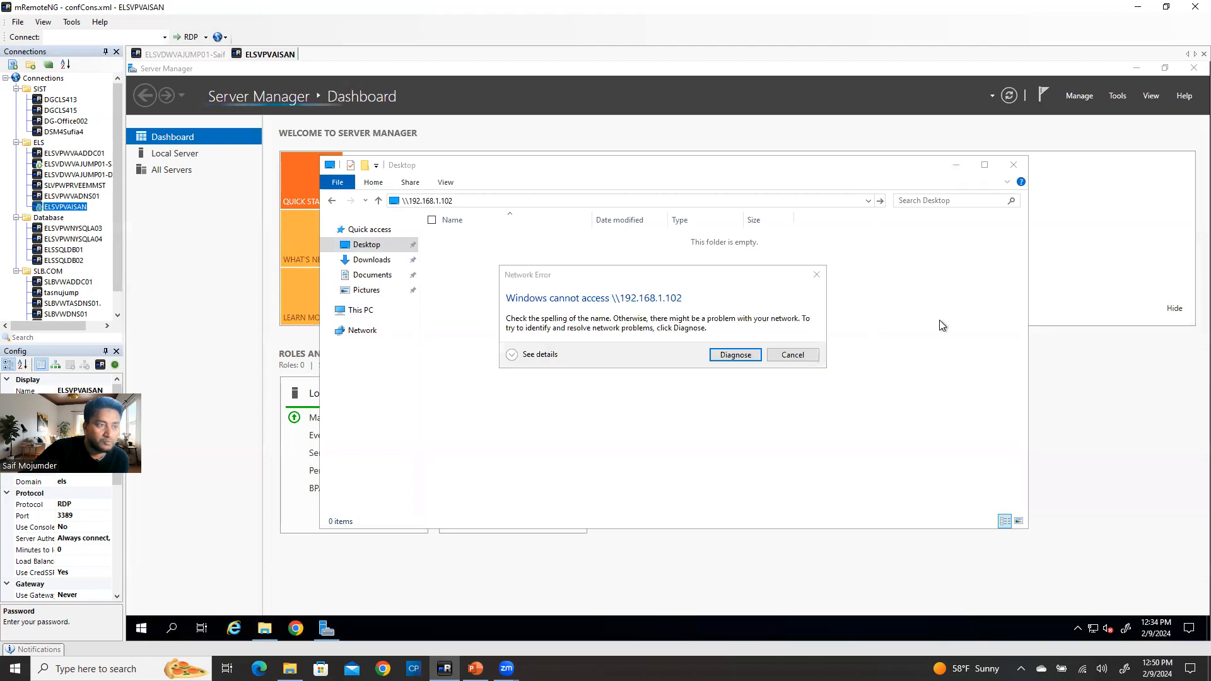
click(787, 355)
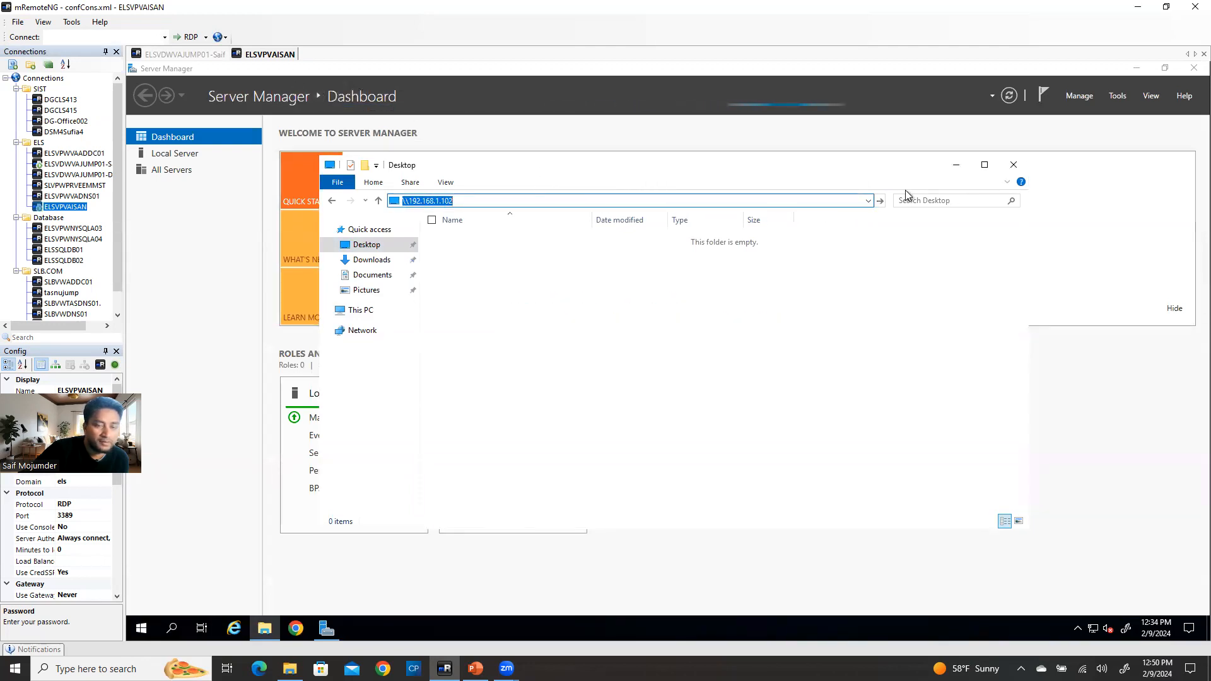
click(1013, 166)
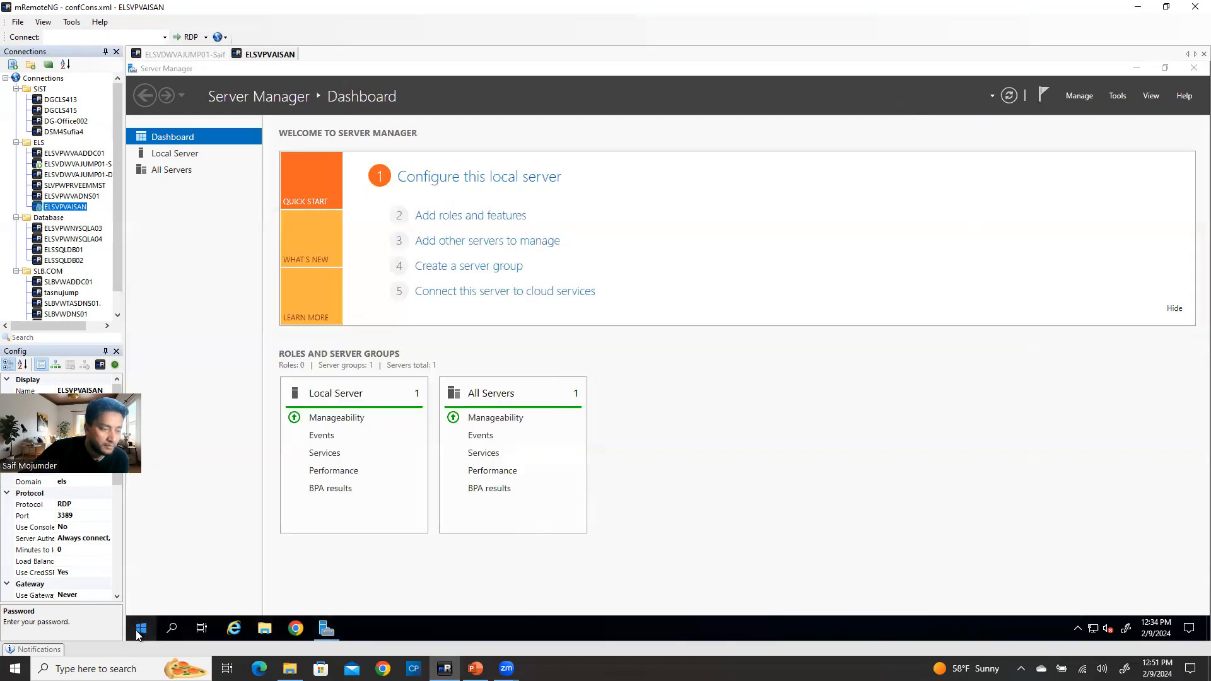
- Check which StarWind Software programs are installed on ELSVPVAISAN
click(142, 627)
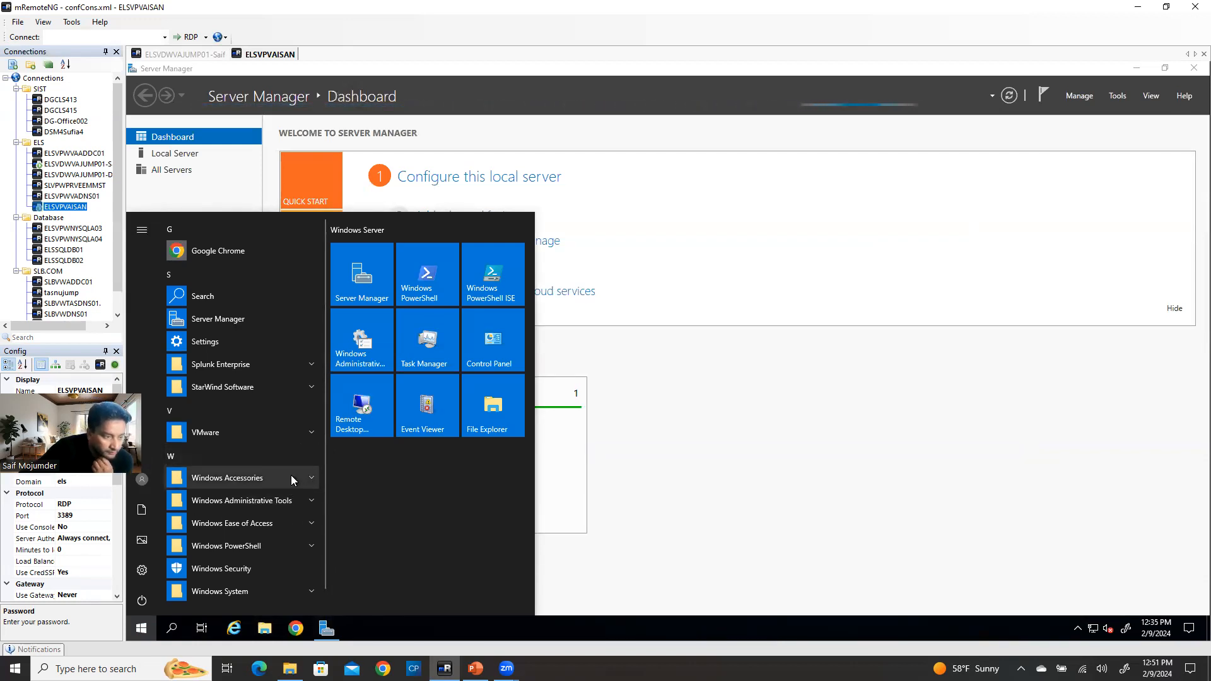
click(256, 387)
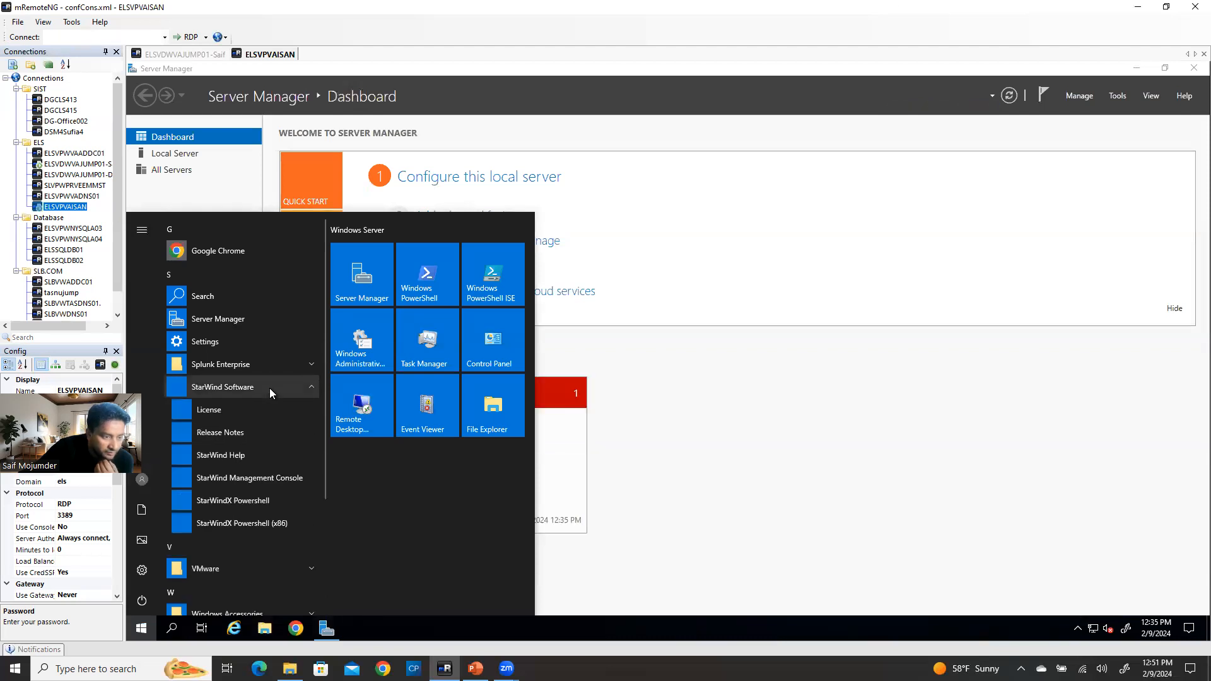
click(309, 387)
click(225, 388)
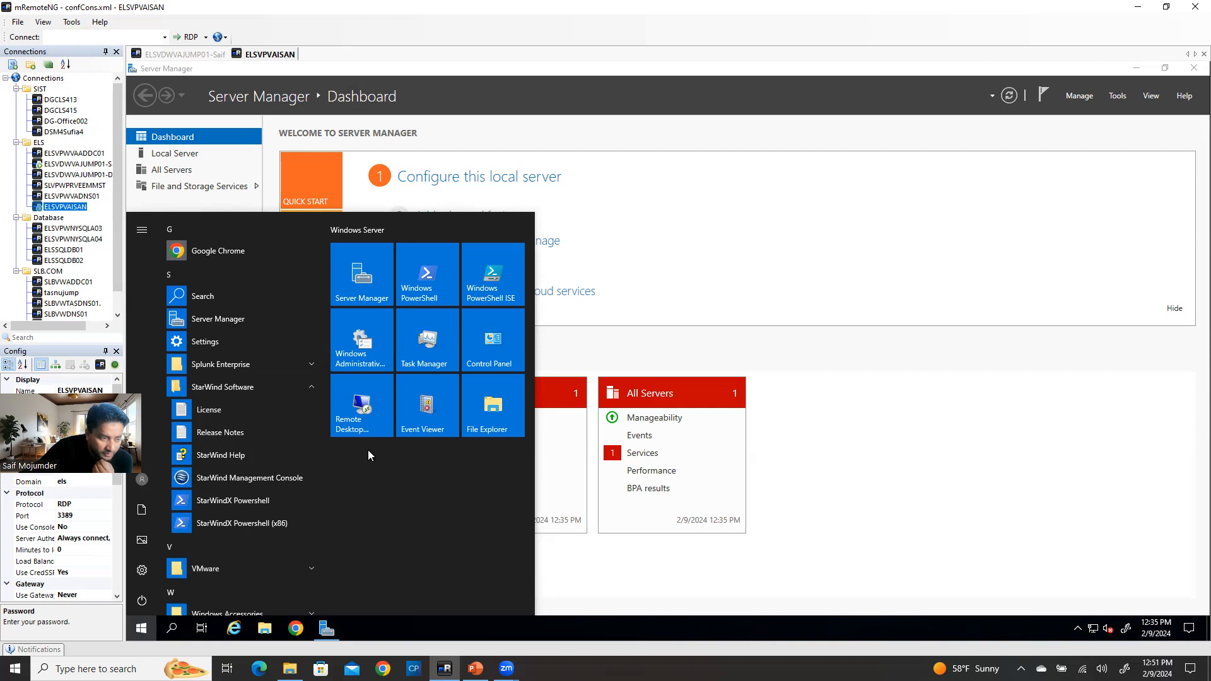
click(200, 409)
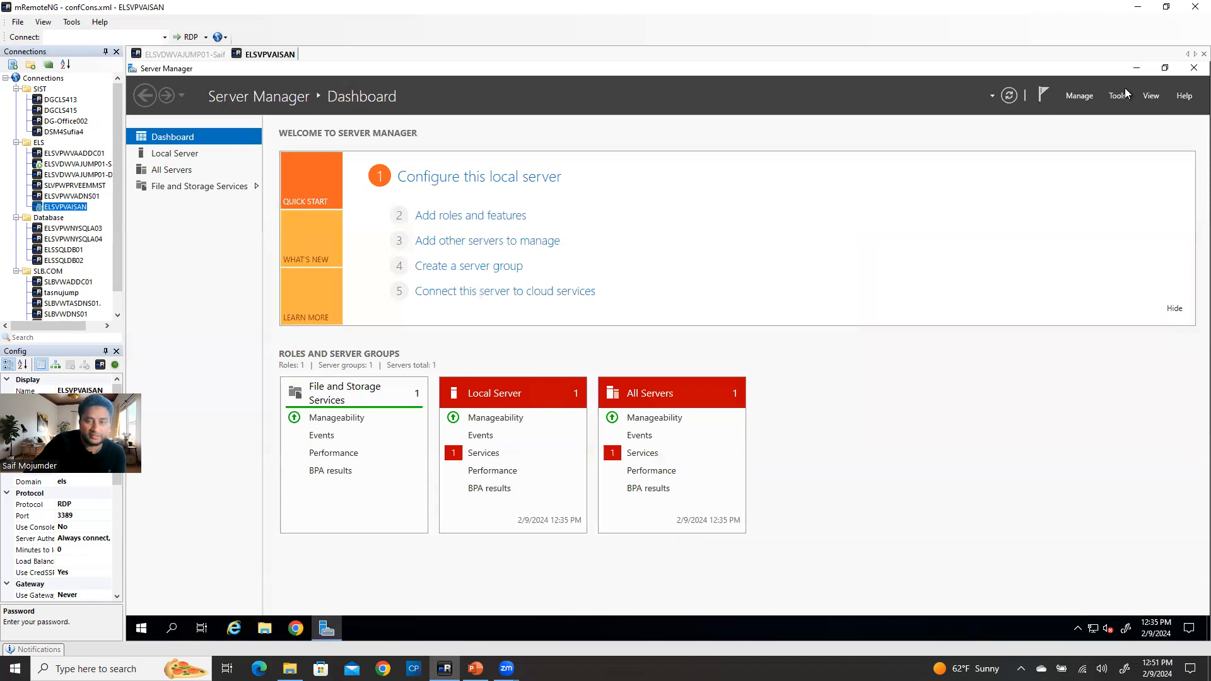
- Minimize Server Manager and check the contents of Local Disk (C:) on ELSVPVAISAN
click(1137, 67)
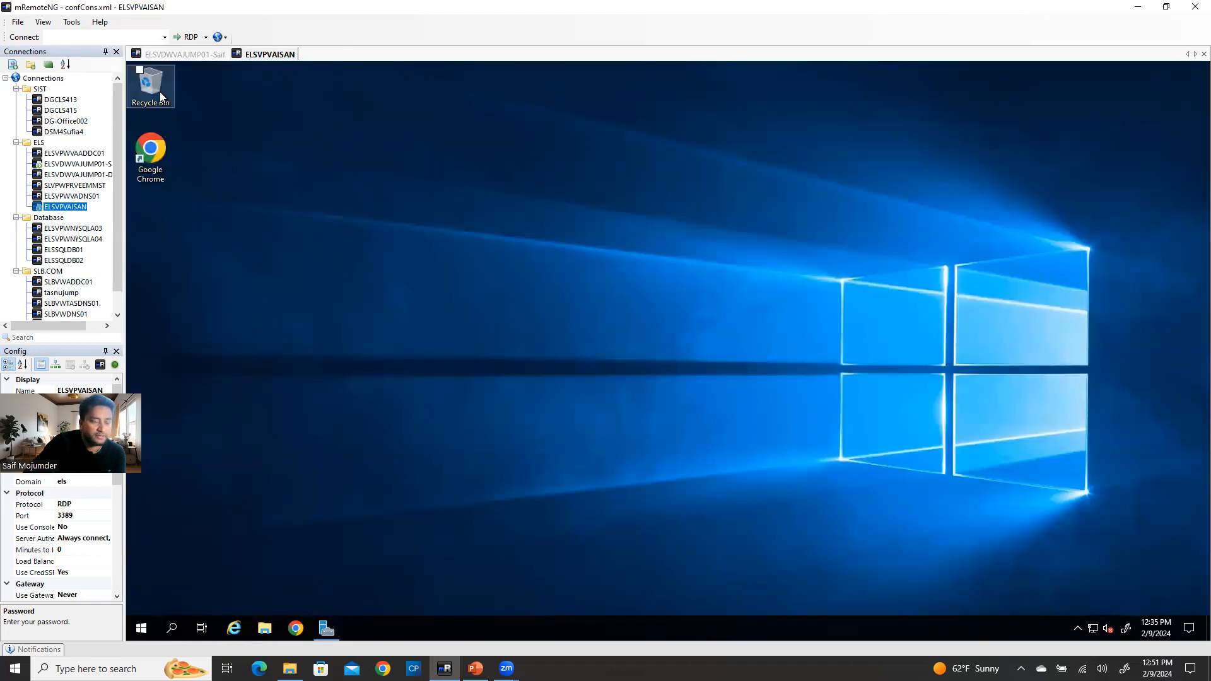
click(266, 628)
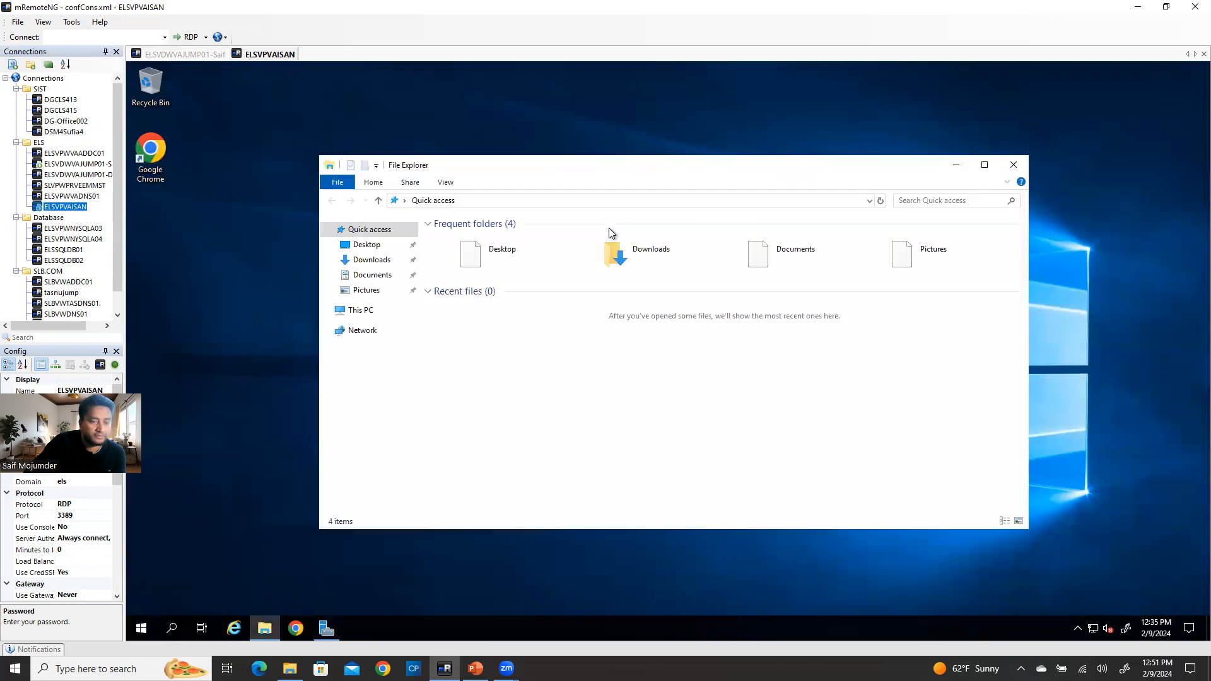
click(360, 310)
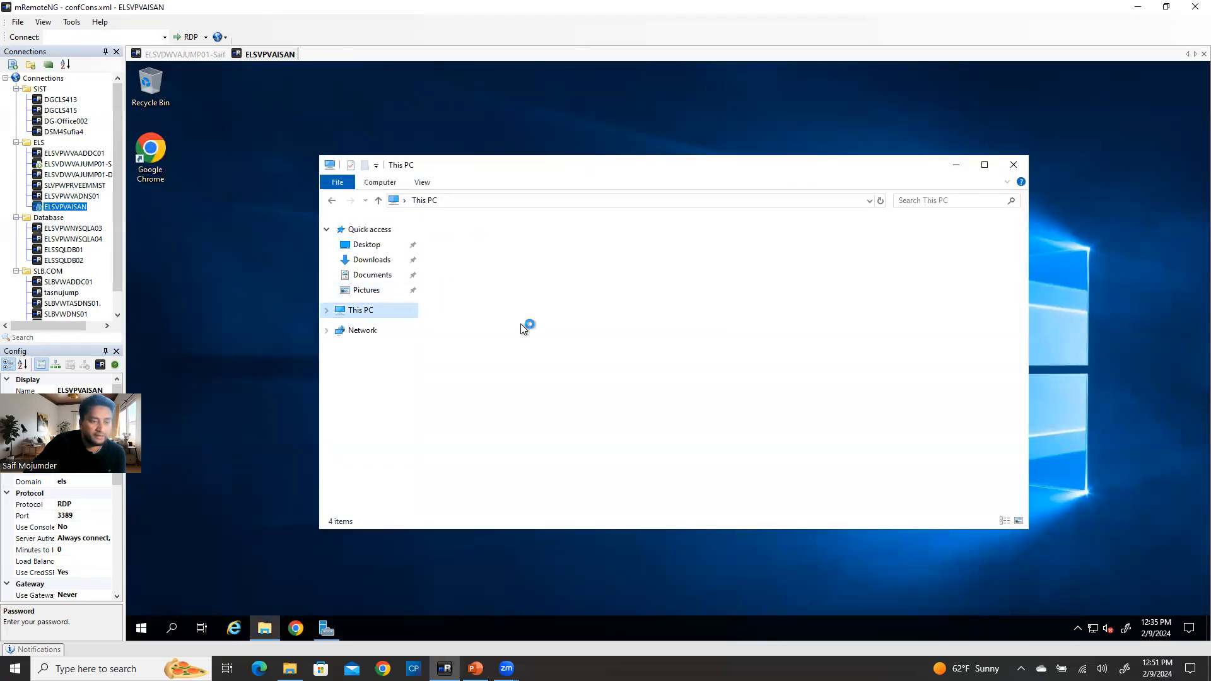
double_click(522, 365)
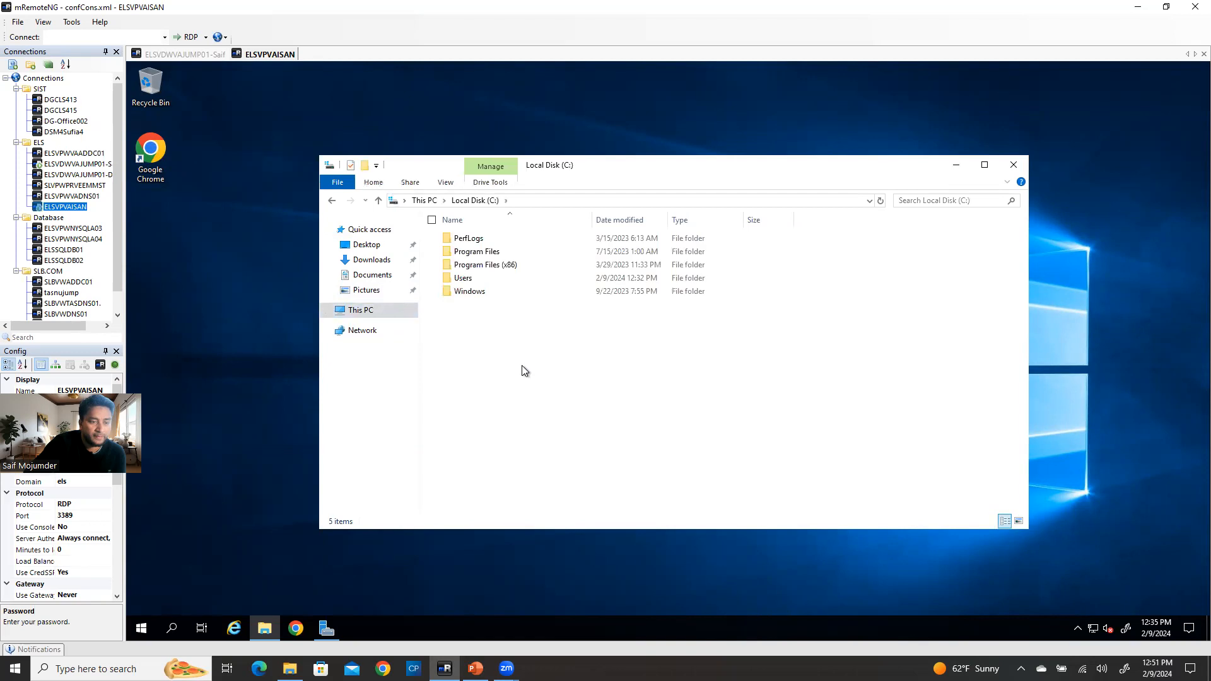
click(870, 200)
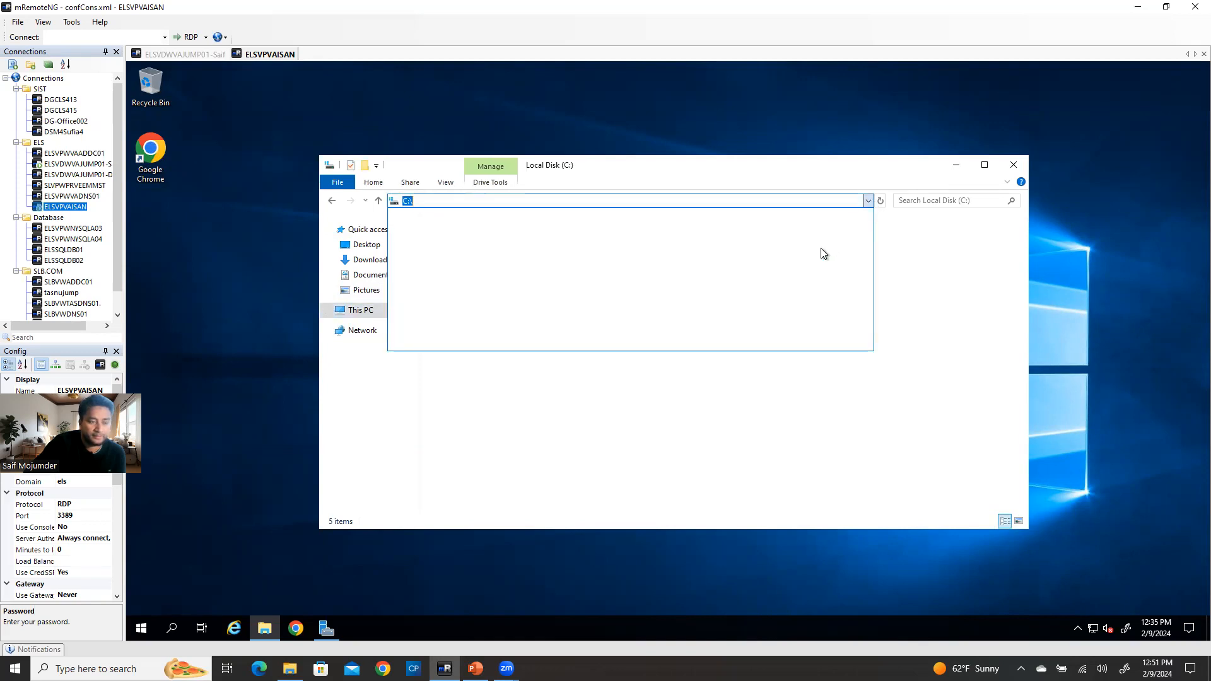
click(767, 465)
- Switch to the jump server session, minimize the vSphere browser window and close the Date & time settings
click(209, 55)
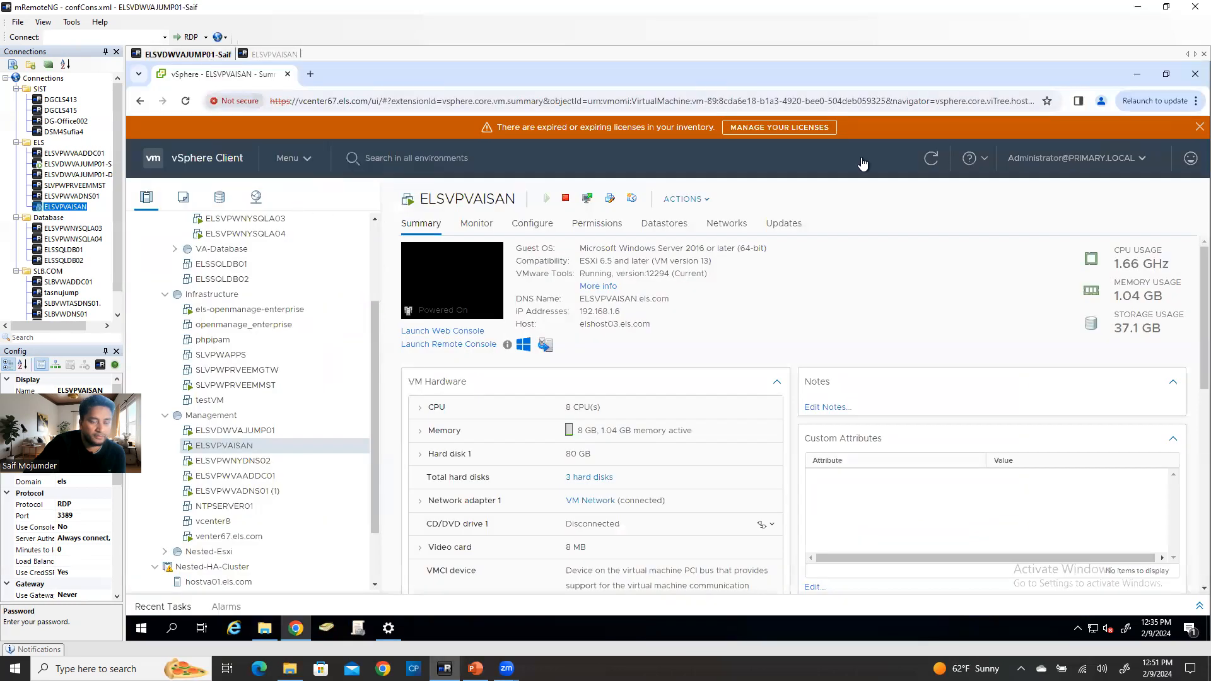
click(1137, 74)
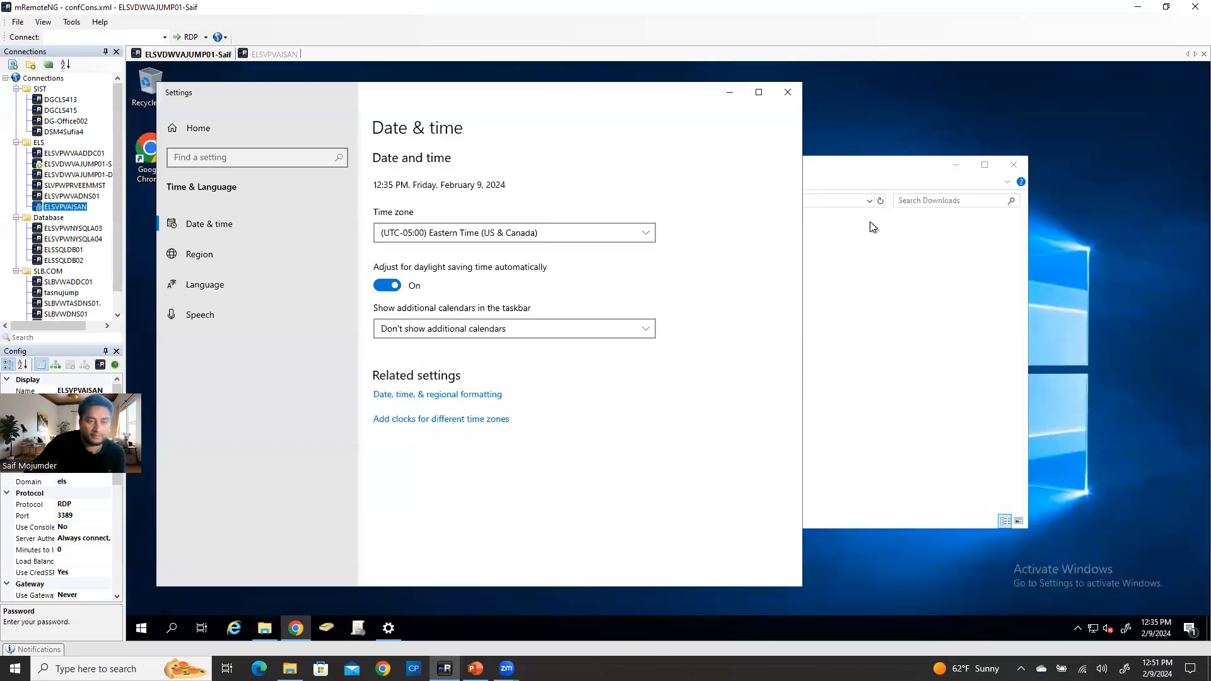
click(787, 93)
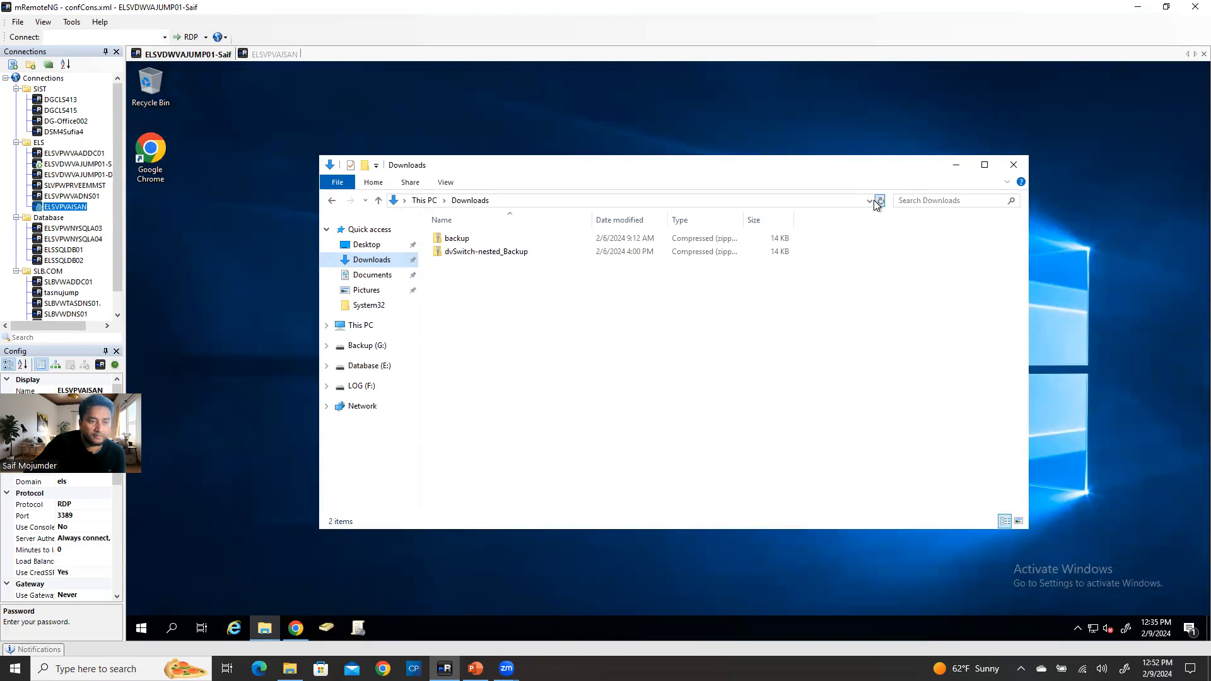
- Open the network location \\192.168.1.103 in the jump server's File Explorer
click(869, 201)
click(868, 200)
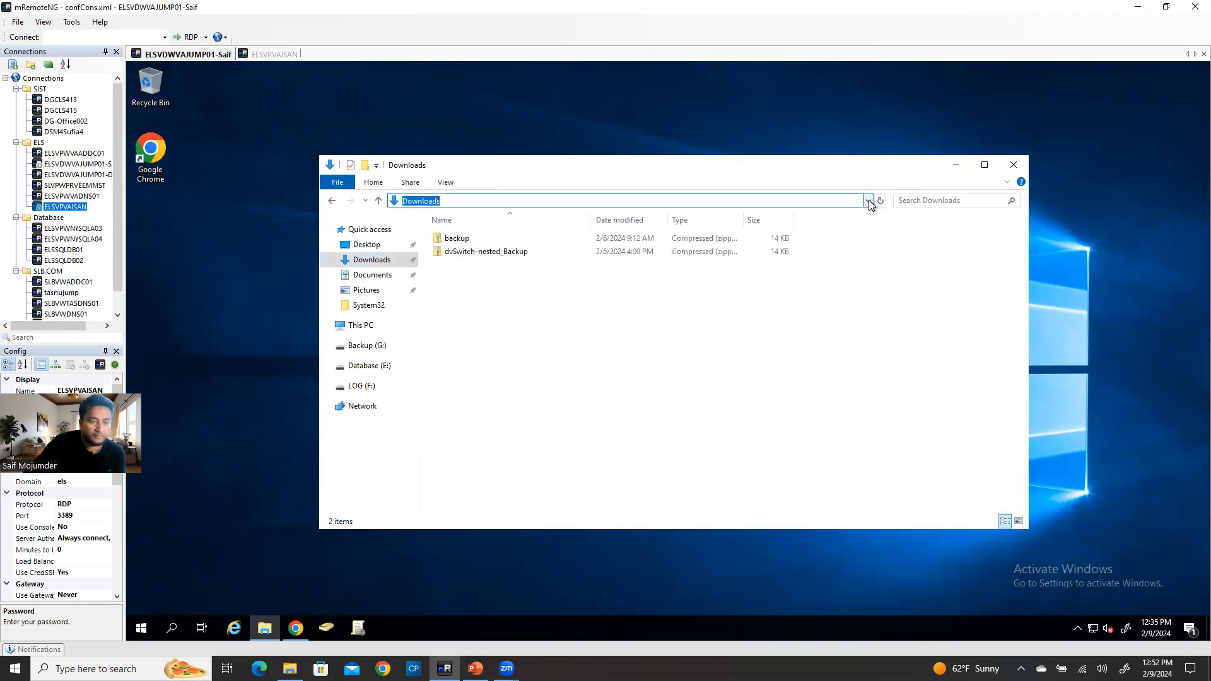
click(372, 275)
click(365, 250)
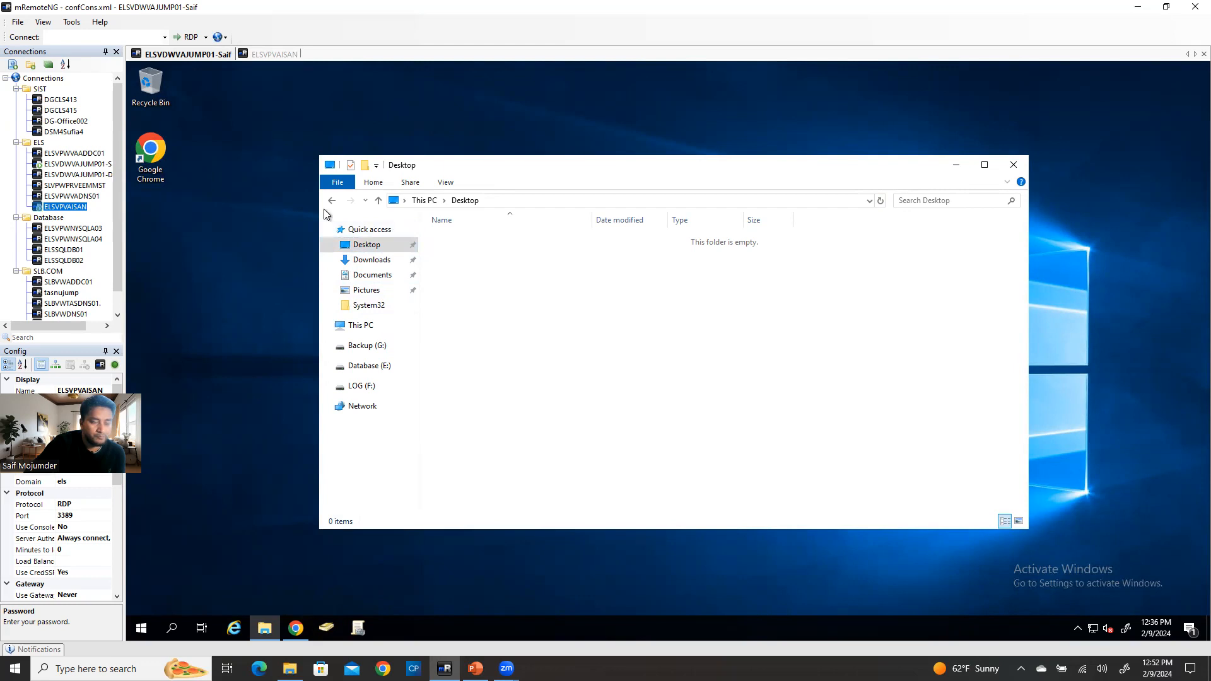
click(596, 200)
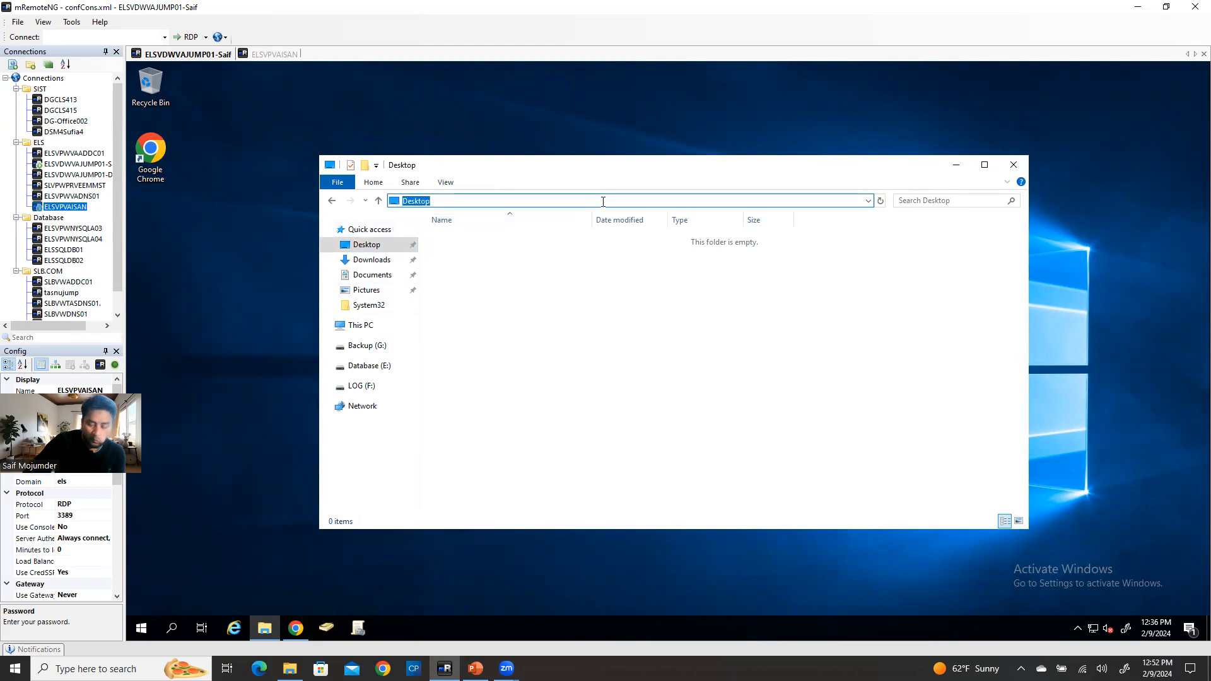
text(\)
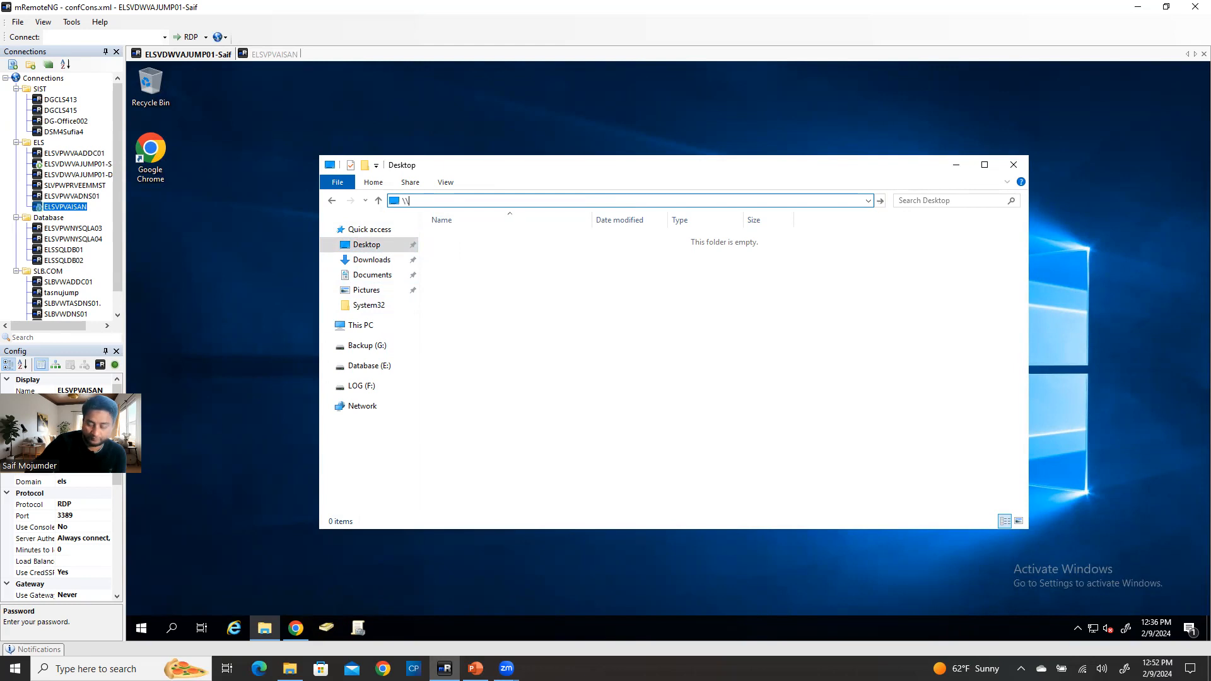
text(192.168)
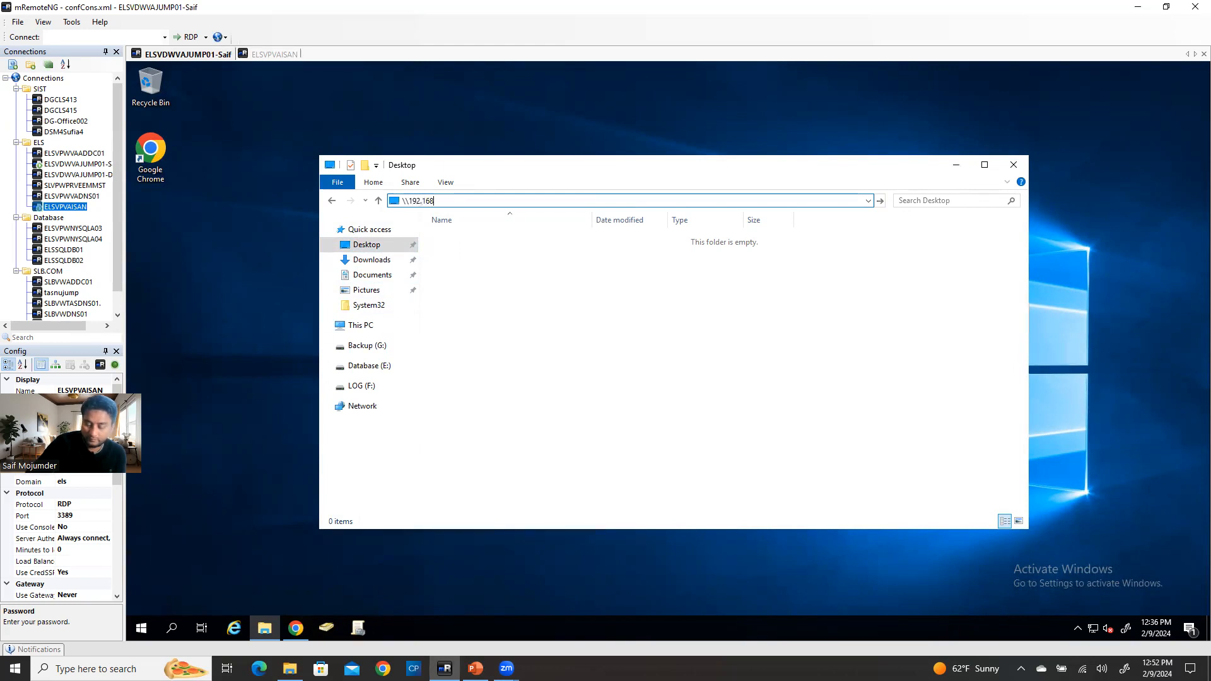
text(.1.103)
key(ctrl+a)
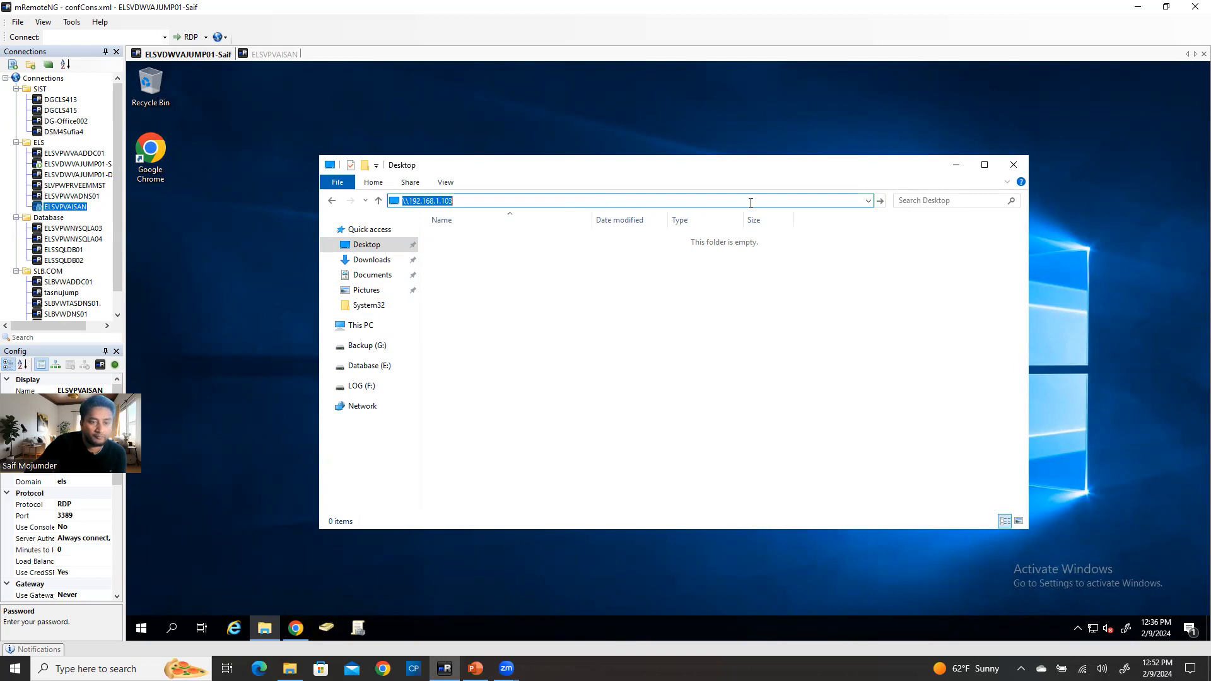
click(881, 200)
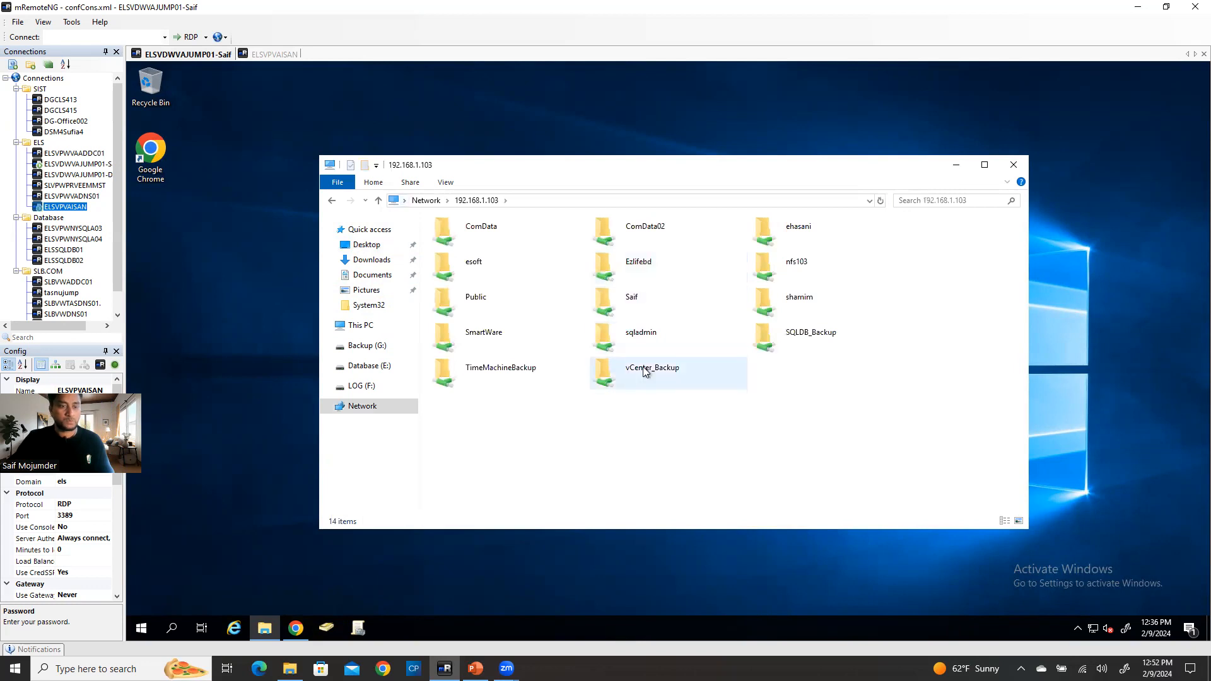
- Check the SOFT folder in the ComData02 share, return, and look through the NEW SOFT folder instead
double_click(644, 229)
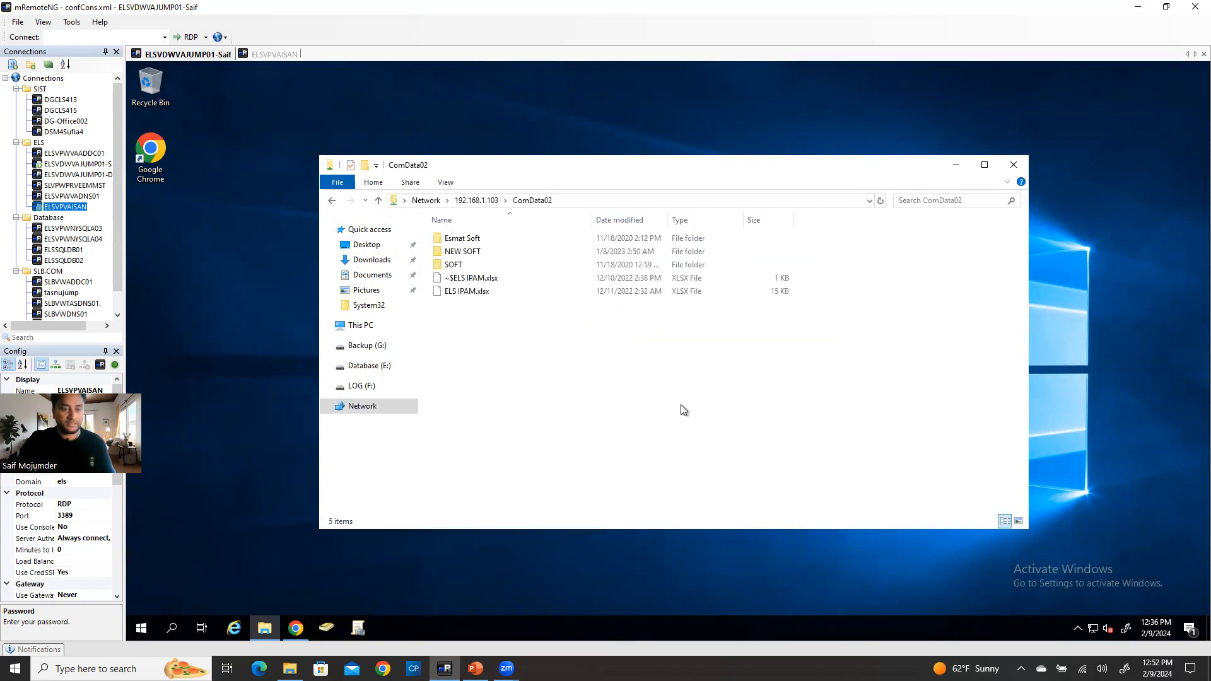
double_click(464, 265)
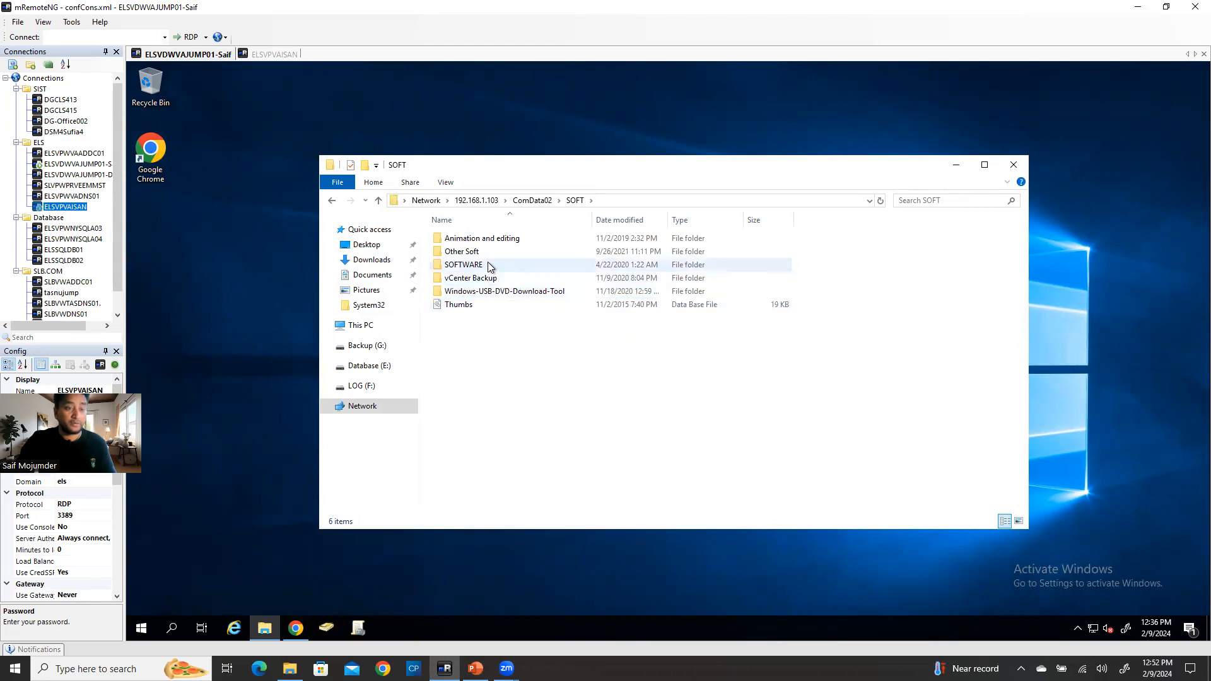
click(379, 200)
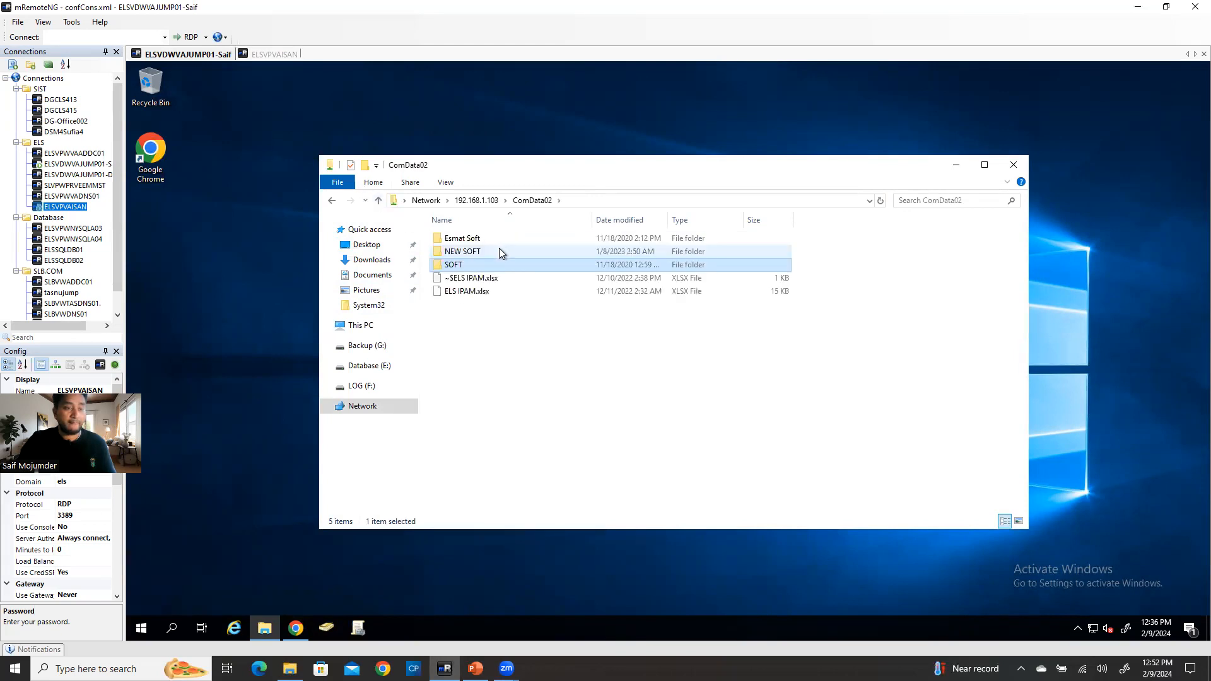
double_click(498, 251)
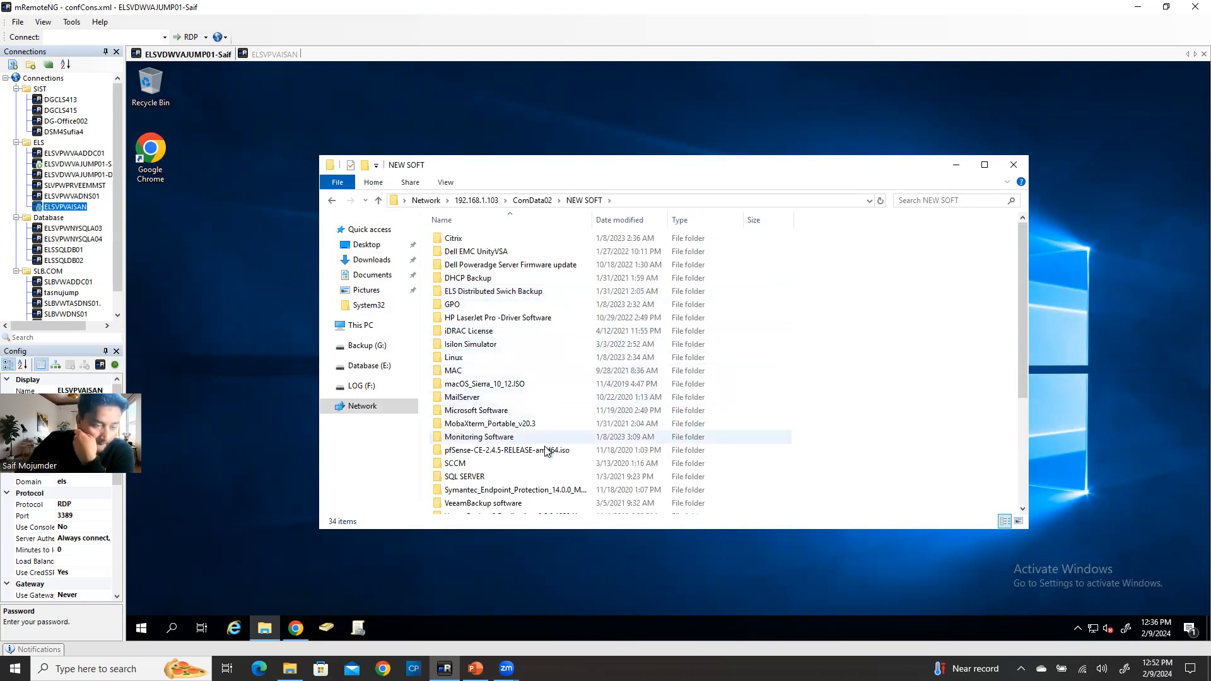
scroll(549, 458, down, 1)
scroll(550, 458, down, 1)
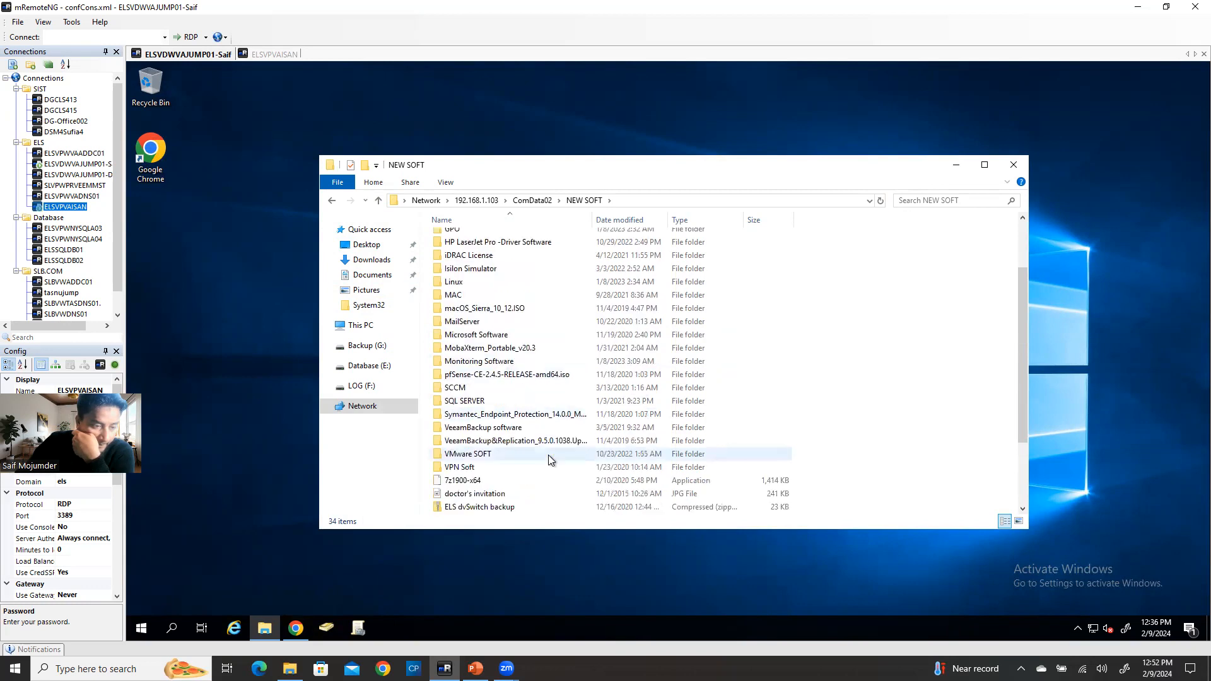
scroll(547, 455, down, 1)
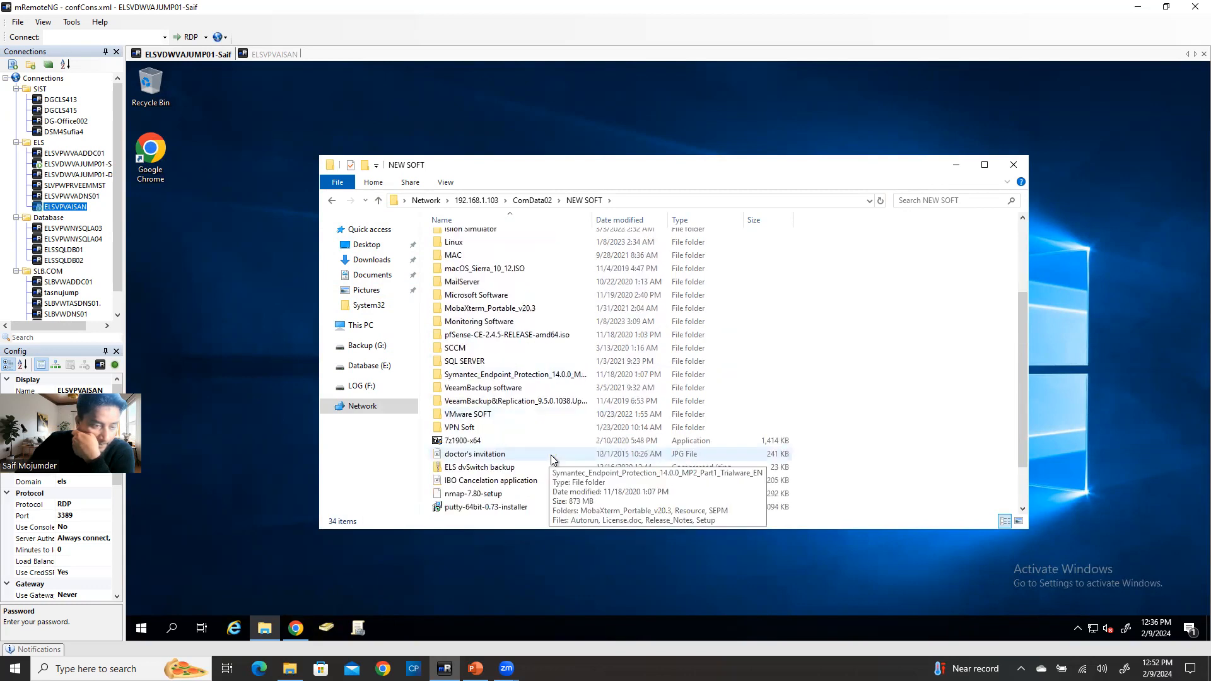
- Switch to the ELSVPVAISAN session, close its File Explorer, and open the Disks list under File and Storage Services in Server Manager
scroll(551, 459, down, 1)
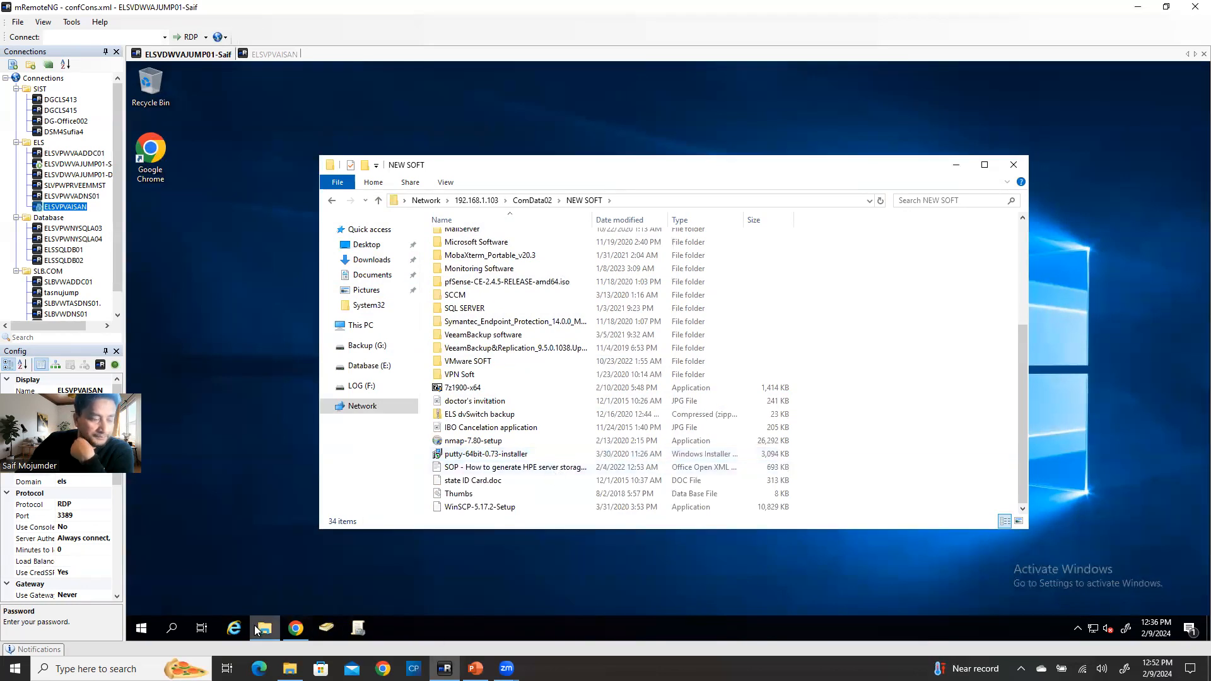
click(270, 55)
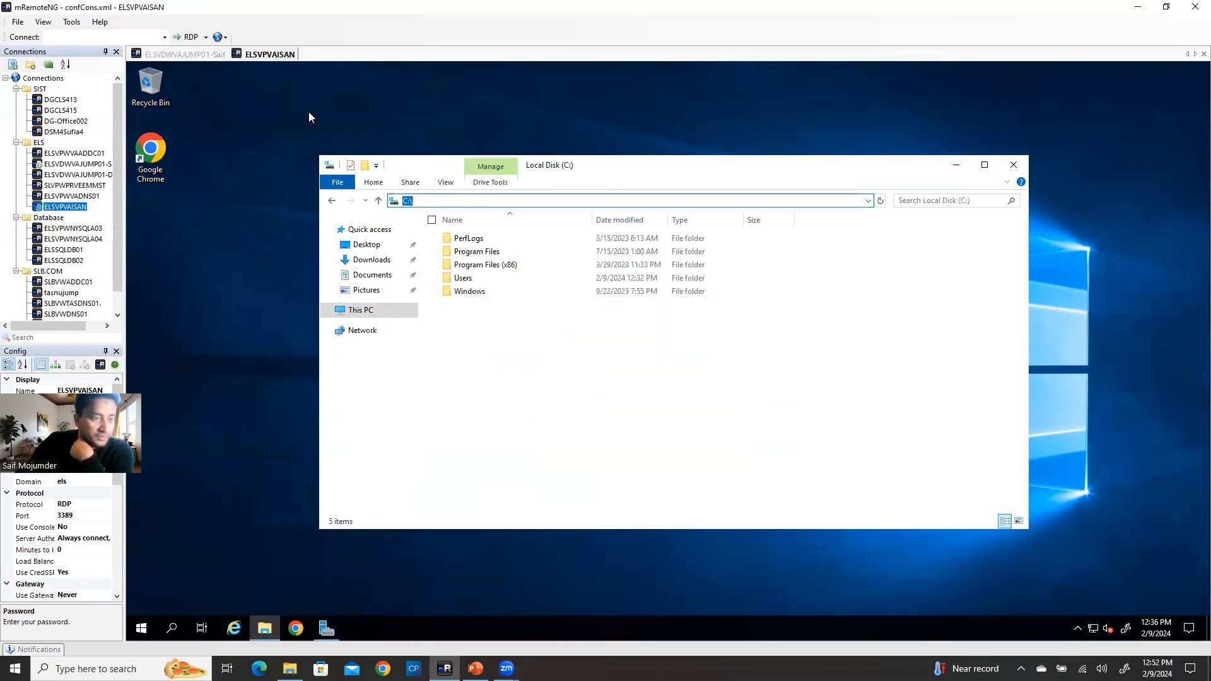
click(1014, 164)
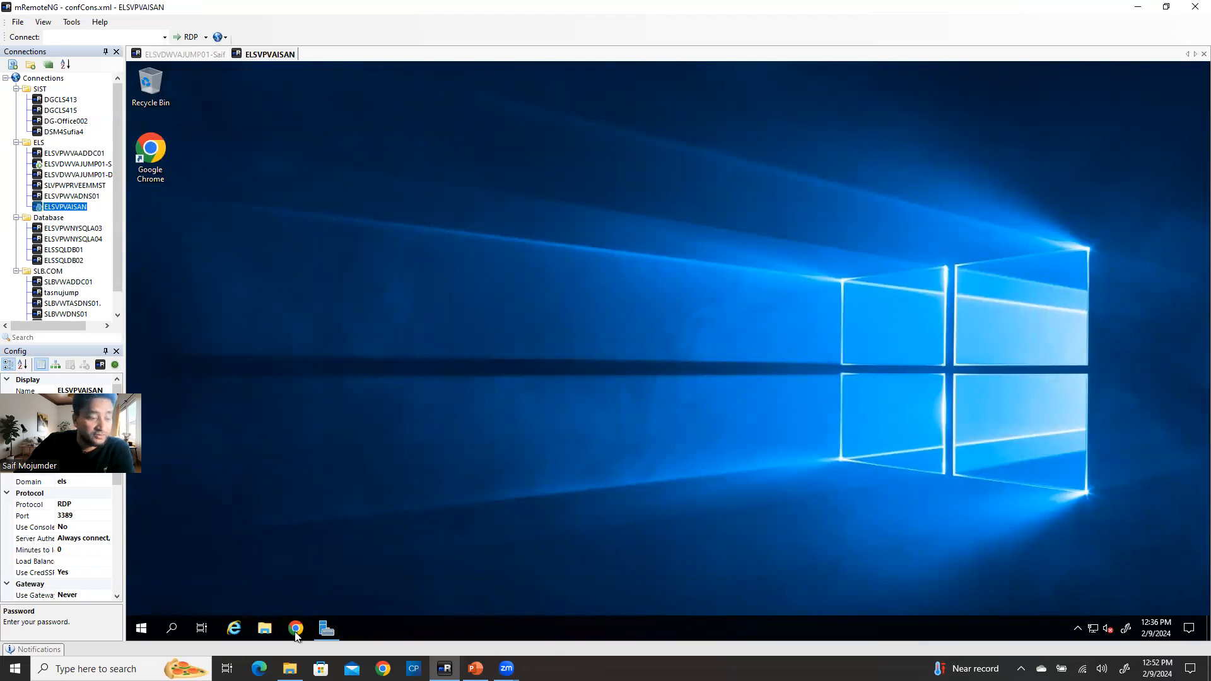
click(326, 629)
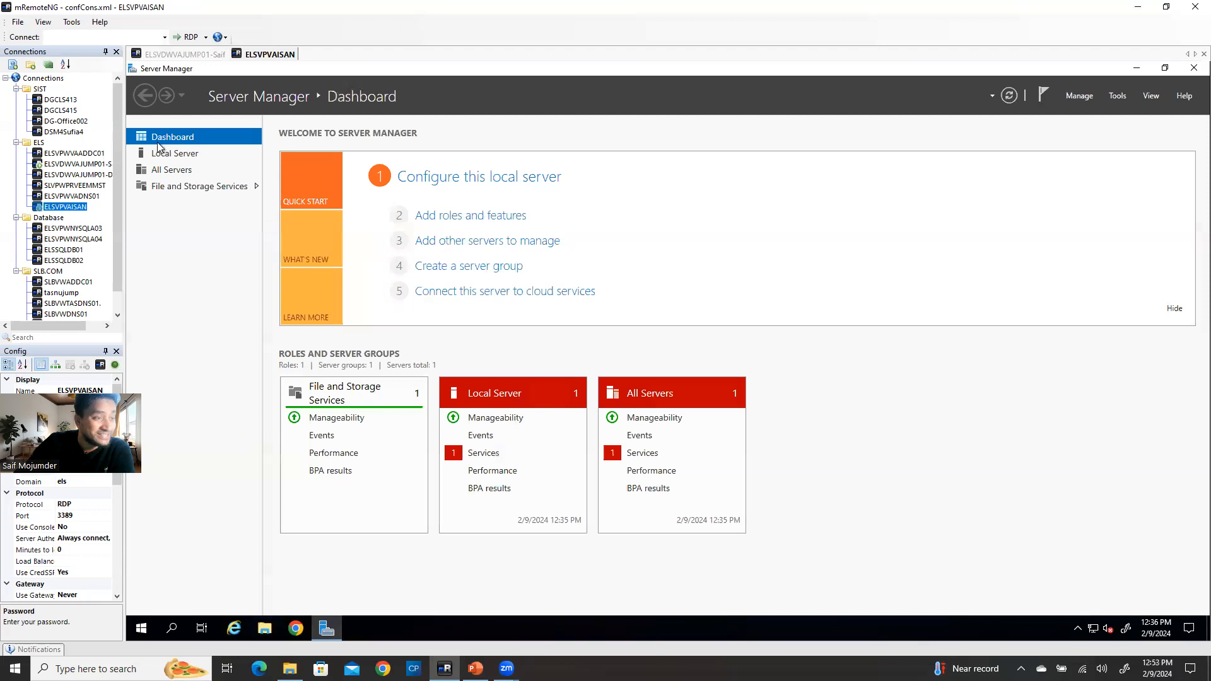
click(169, 190)
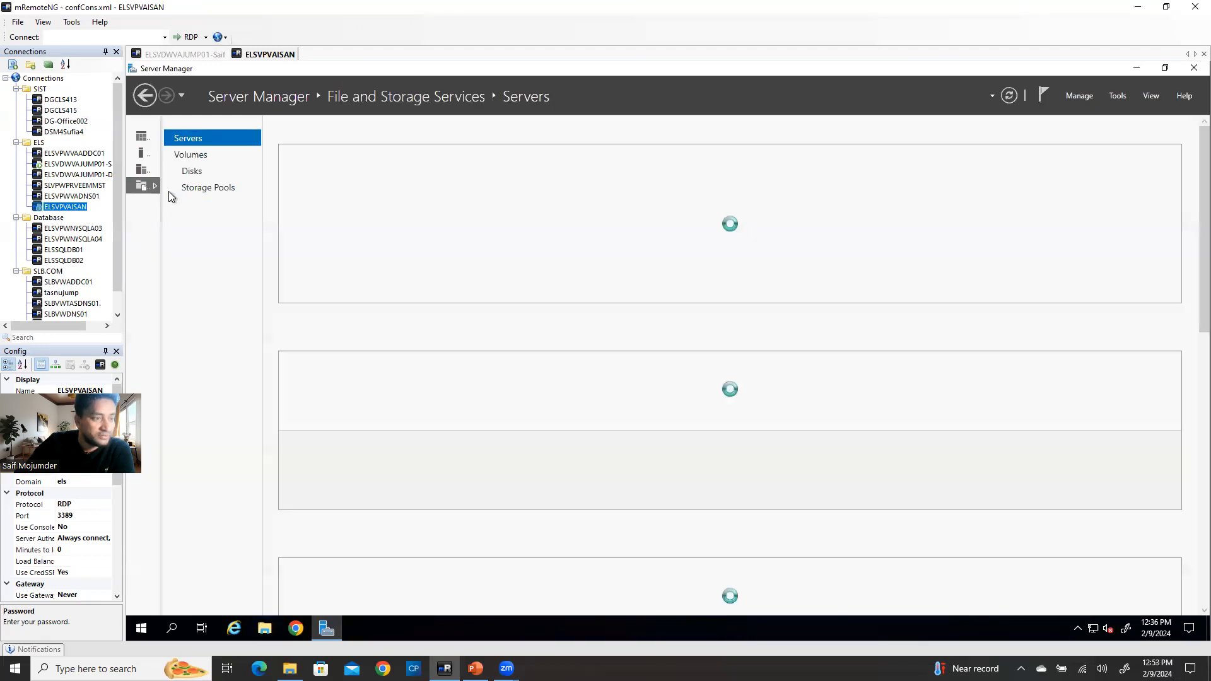
click(199, 175)
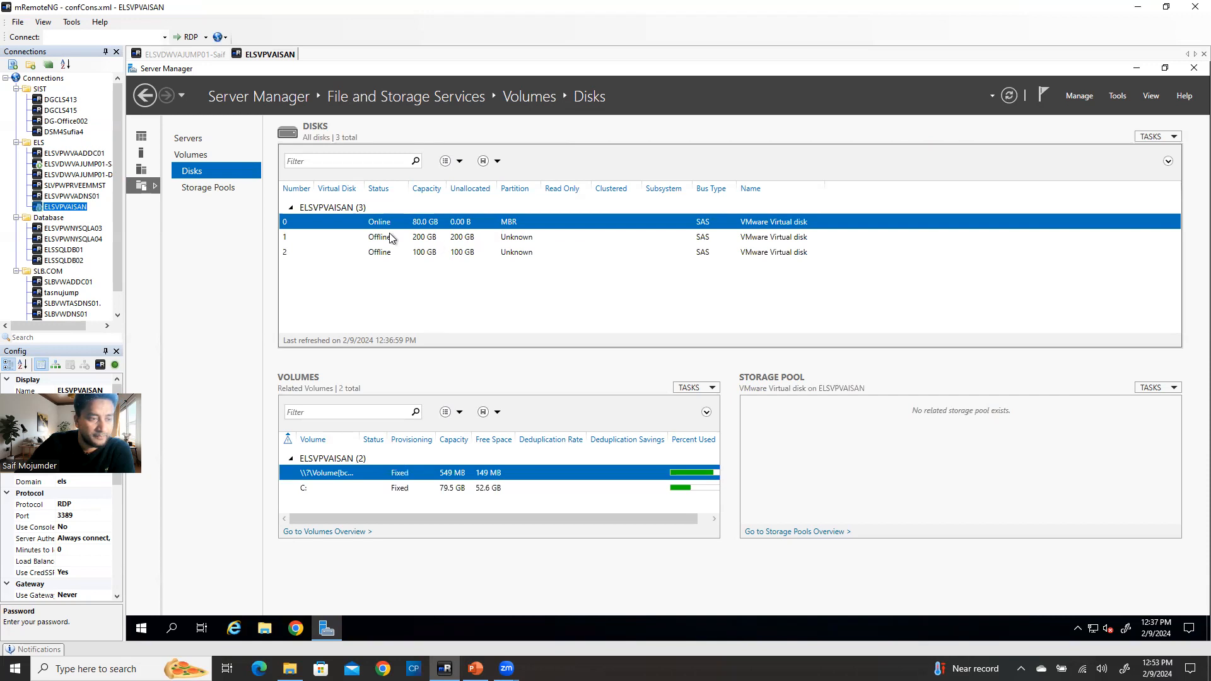
- Bring the 200 GB and 100 GB disks of ELSVPVAISAN online, accepting the confirmation for each
click(373, 244)
right_click(373, 245)
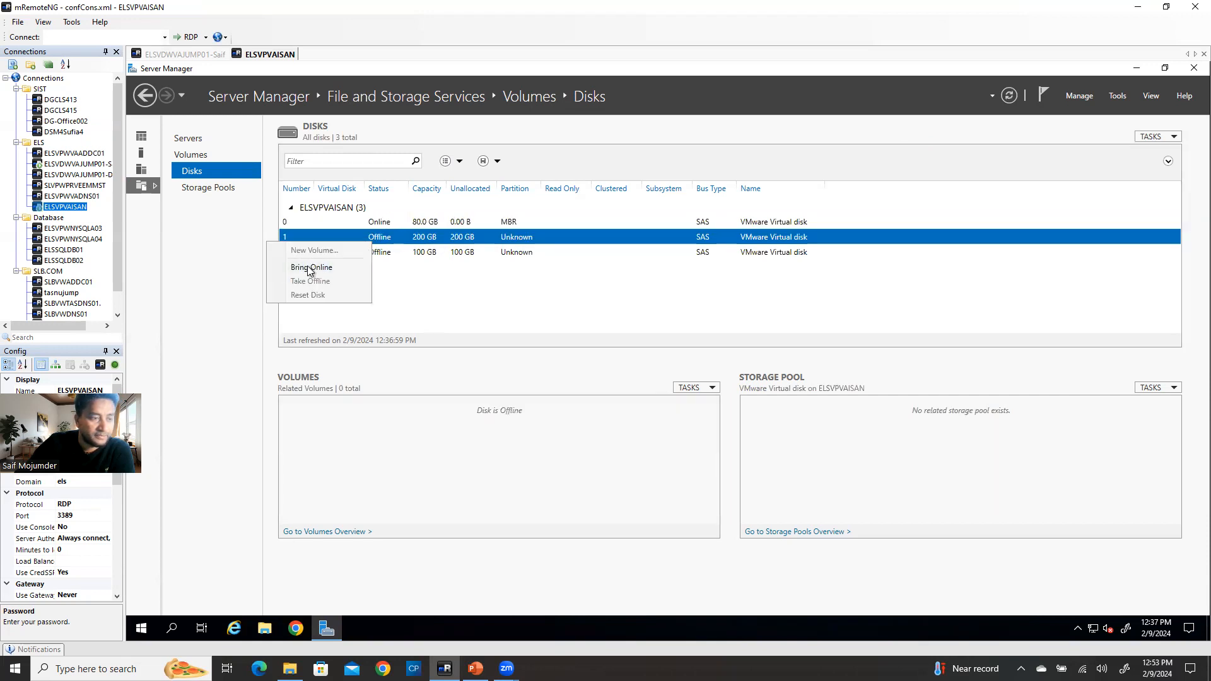
click(315, 266)
click(711, 387)
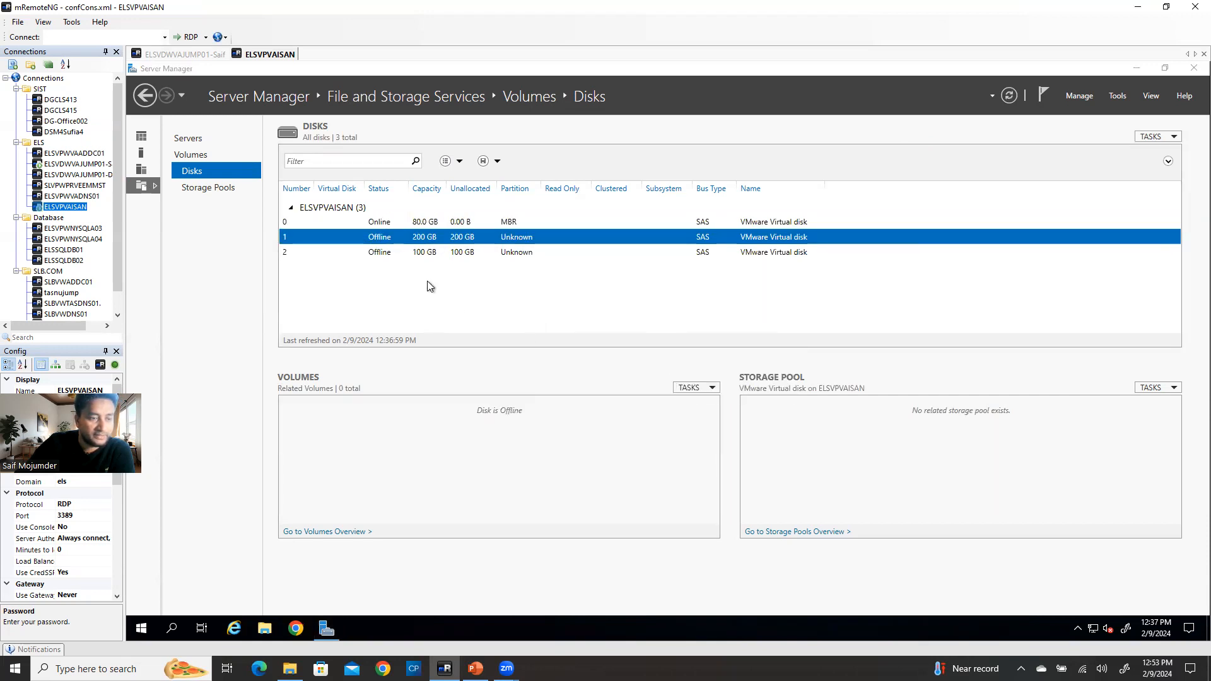
right_click(384, 253)
click(303, 273)
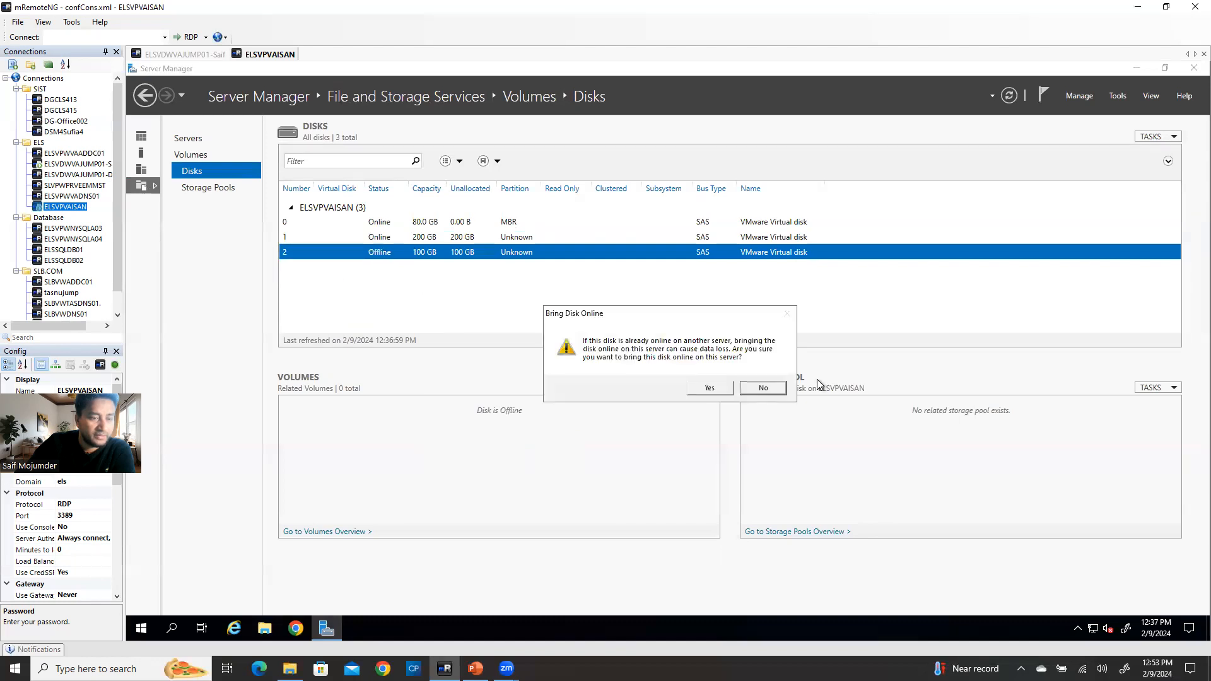
click(710, 388)
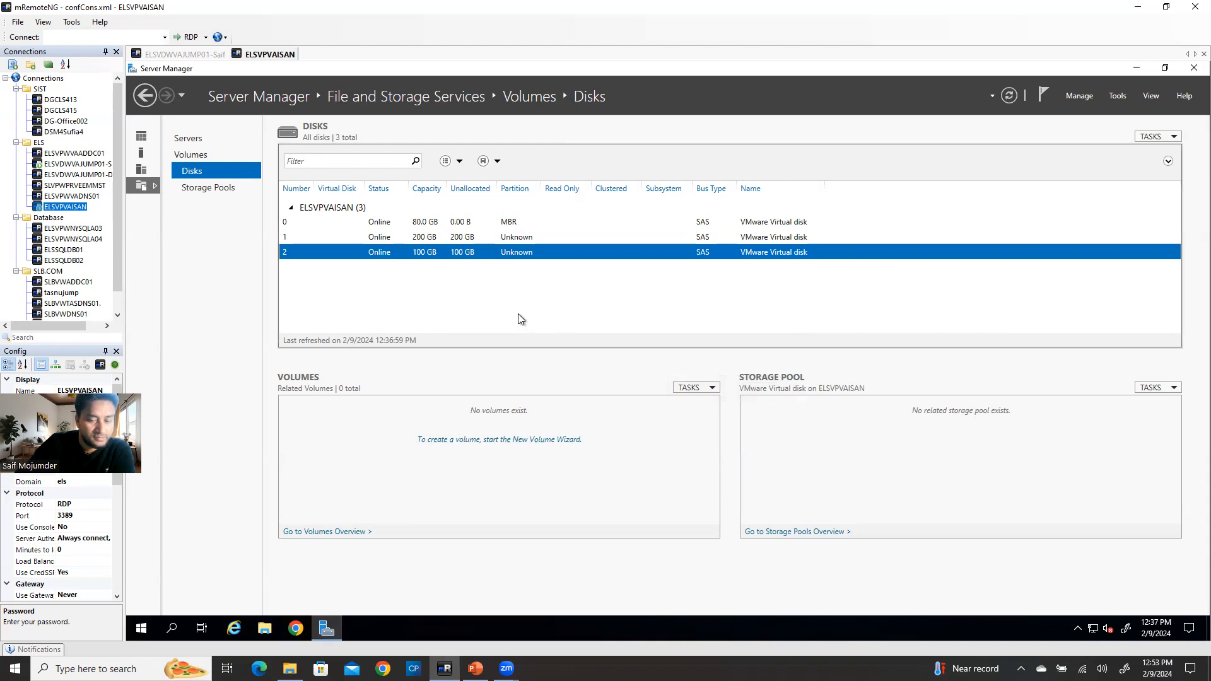
- Start a new volume on the 200 GB Disk 1 of ELSVPVAISAN, using its full 200 GB and drive letter E
right_click(386, 241)
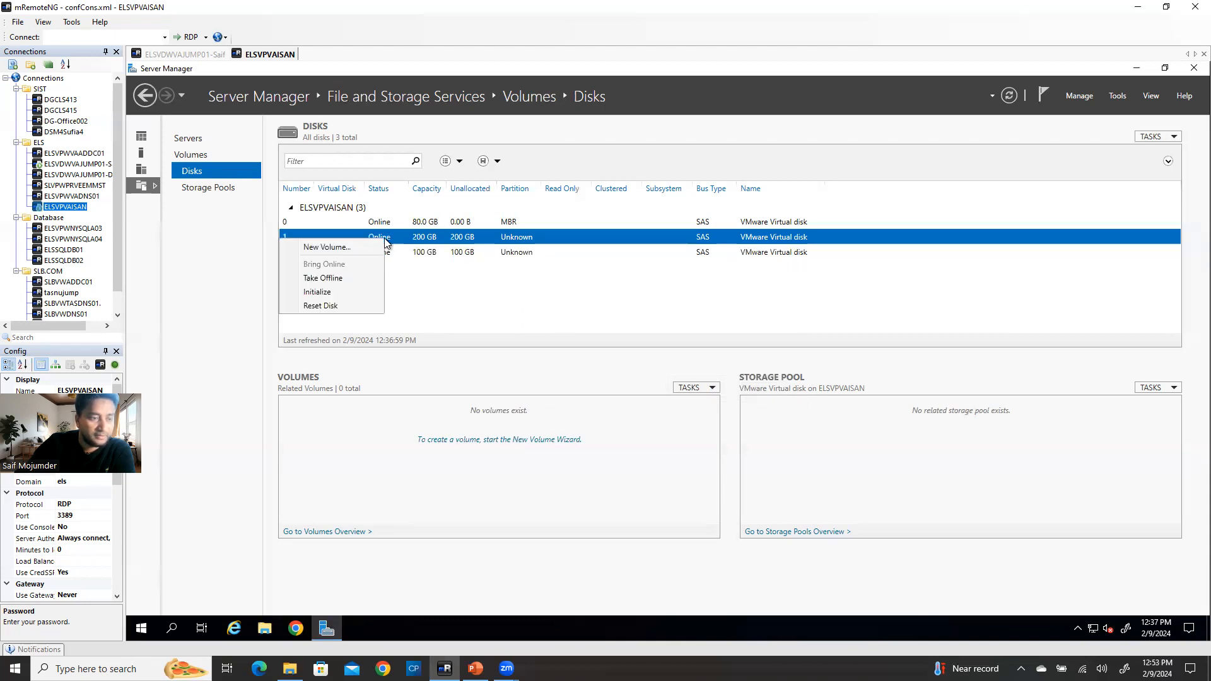
click(345, 246)
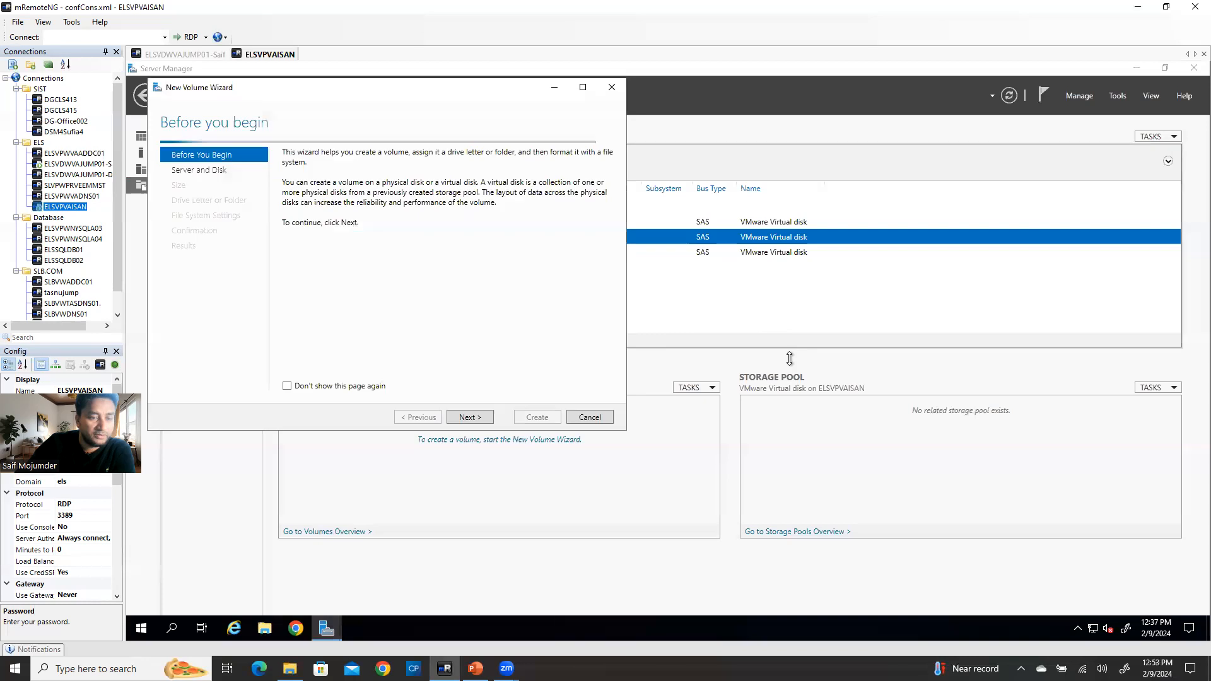
click(483, 421)
click(478, 418)
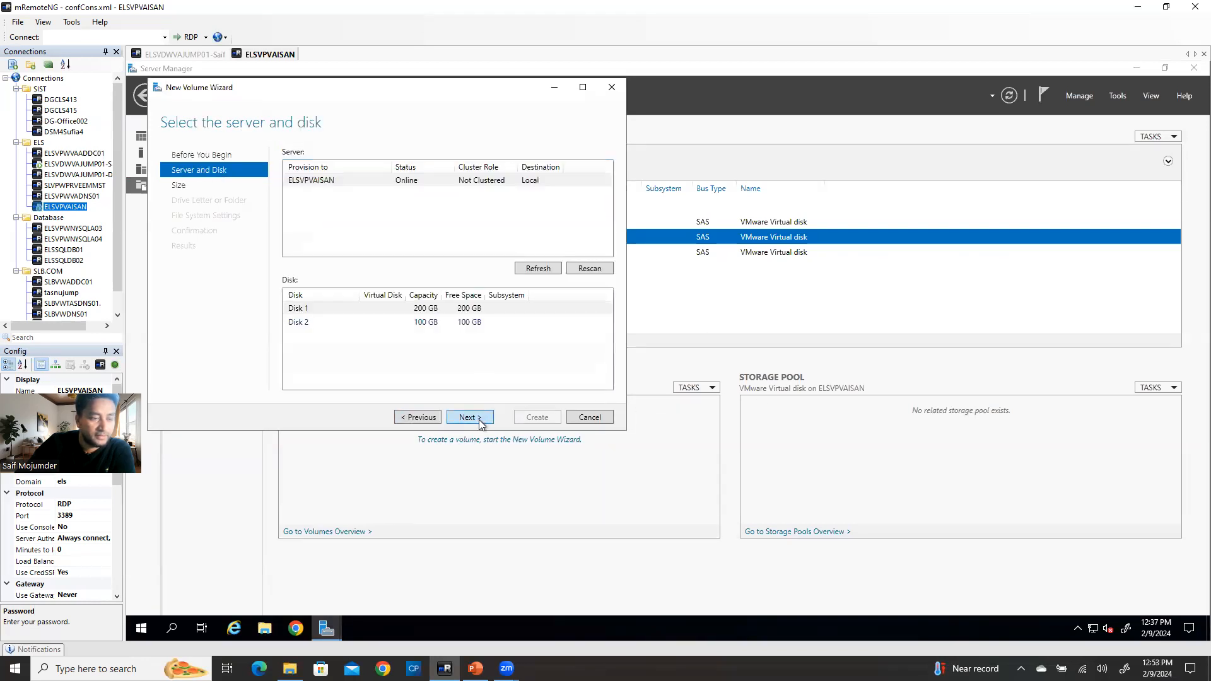
click(692, 388)
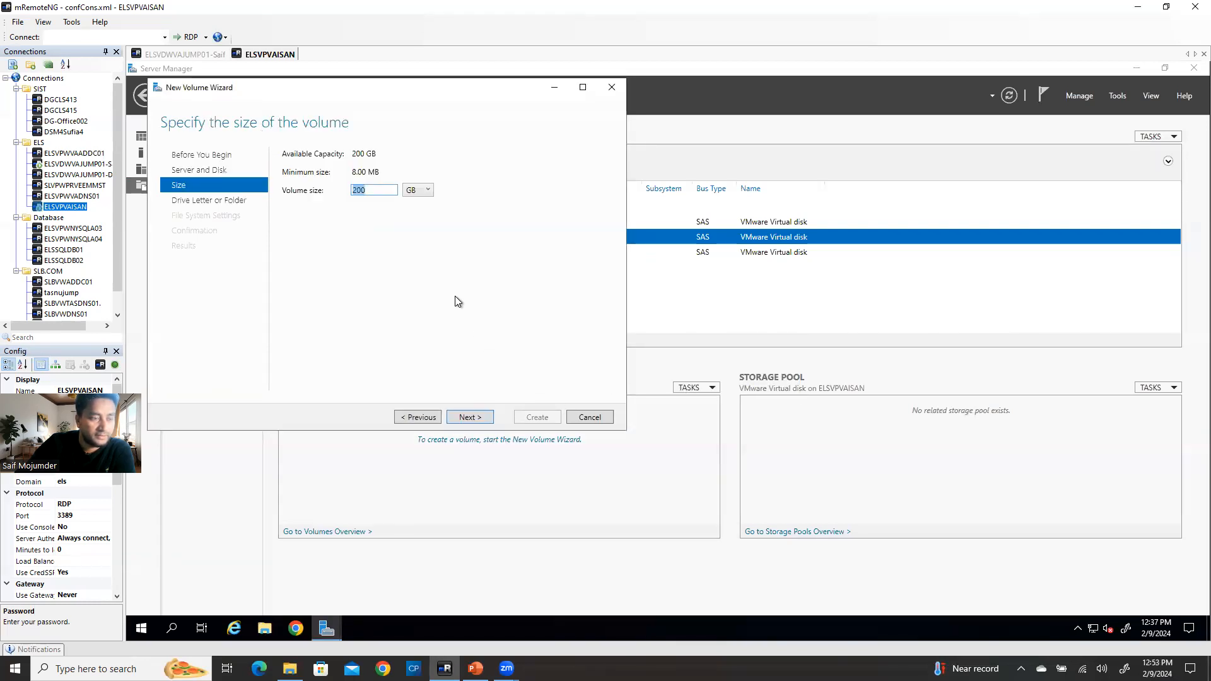
click(477, 415)
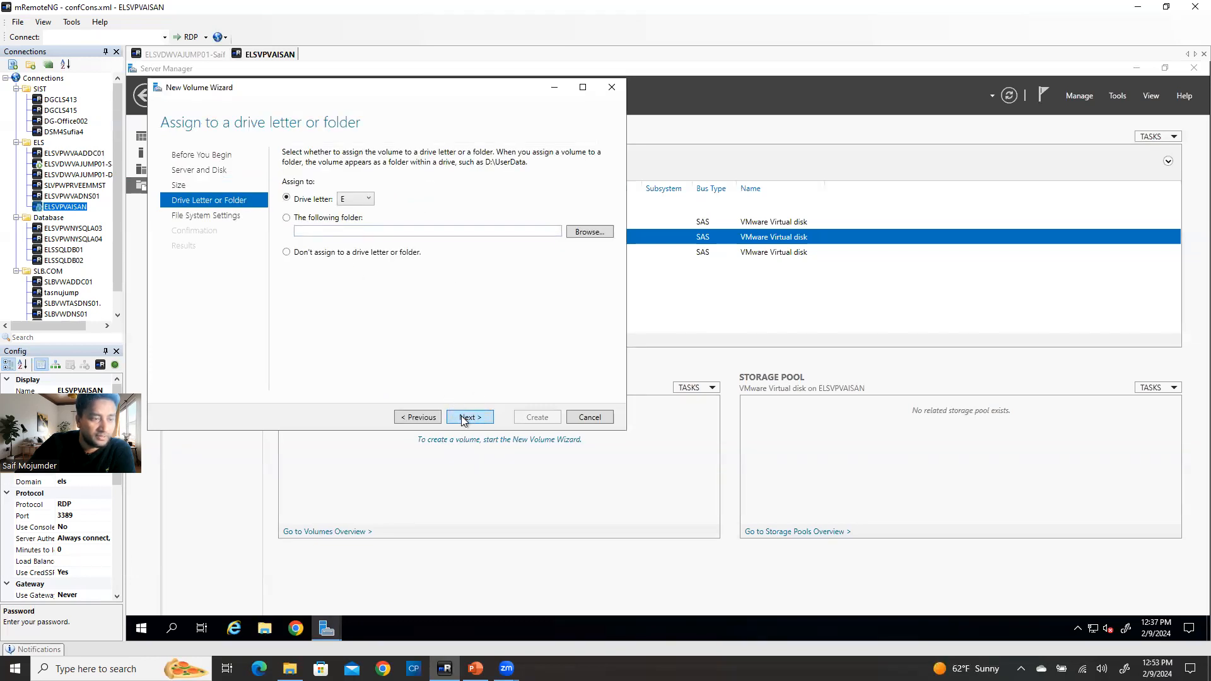
click(463, 418)
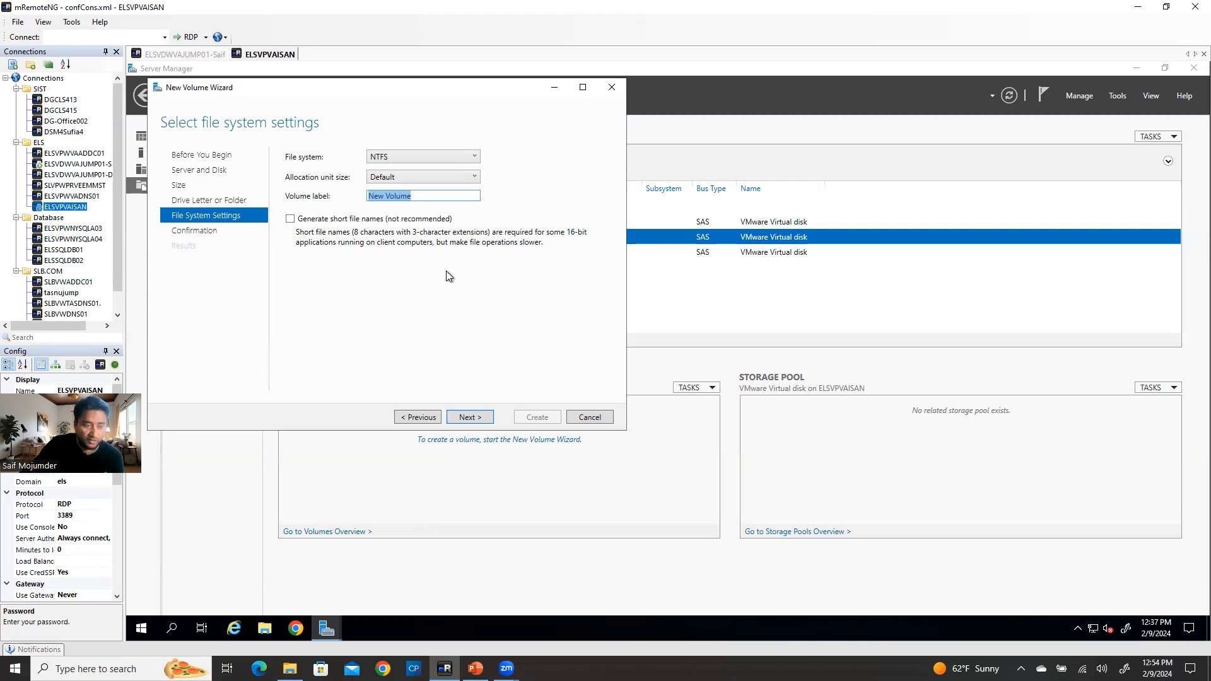
- Label the new NTFS volume Data, keep the default allocation unit size, and create it
text(4)
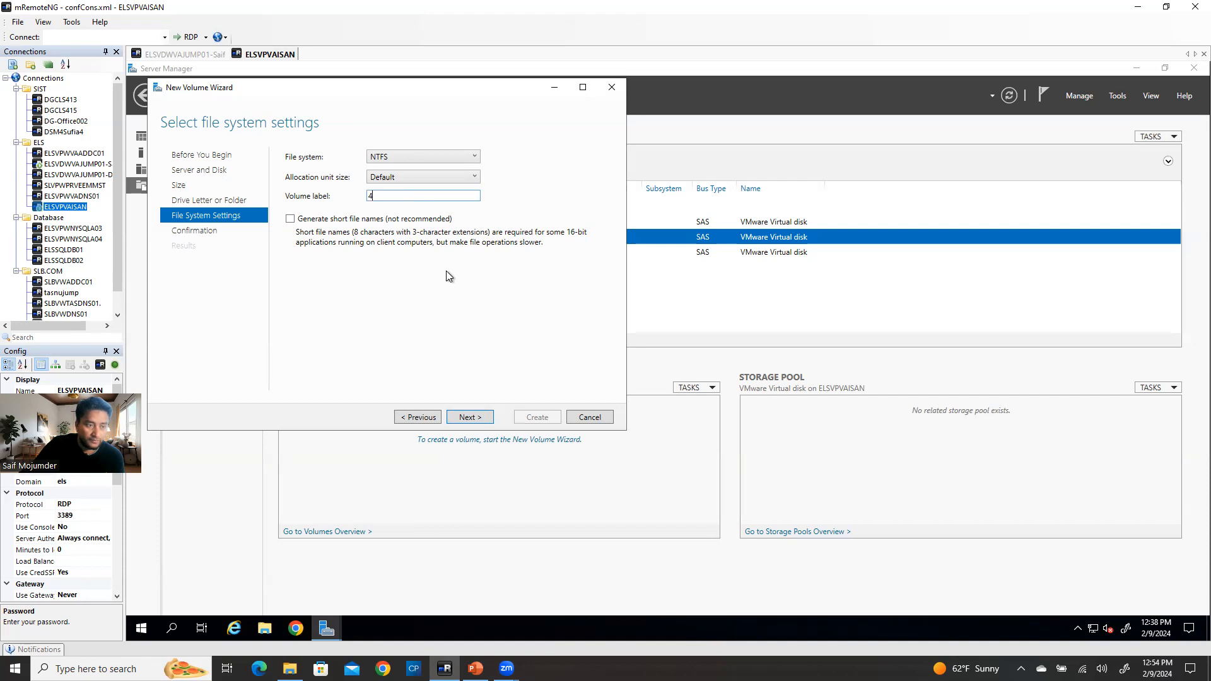
key(BackSpace)
text(Data)
click(465, 416)
click(539, 420)
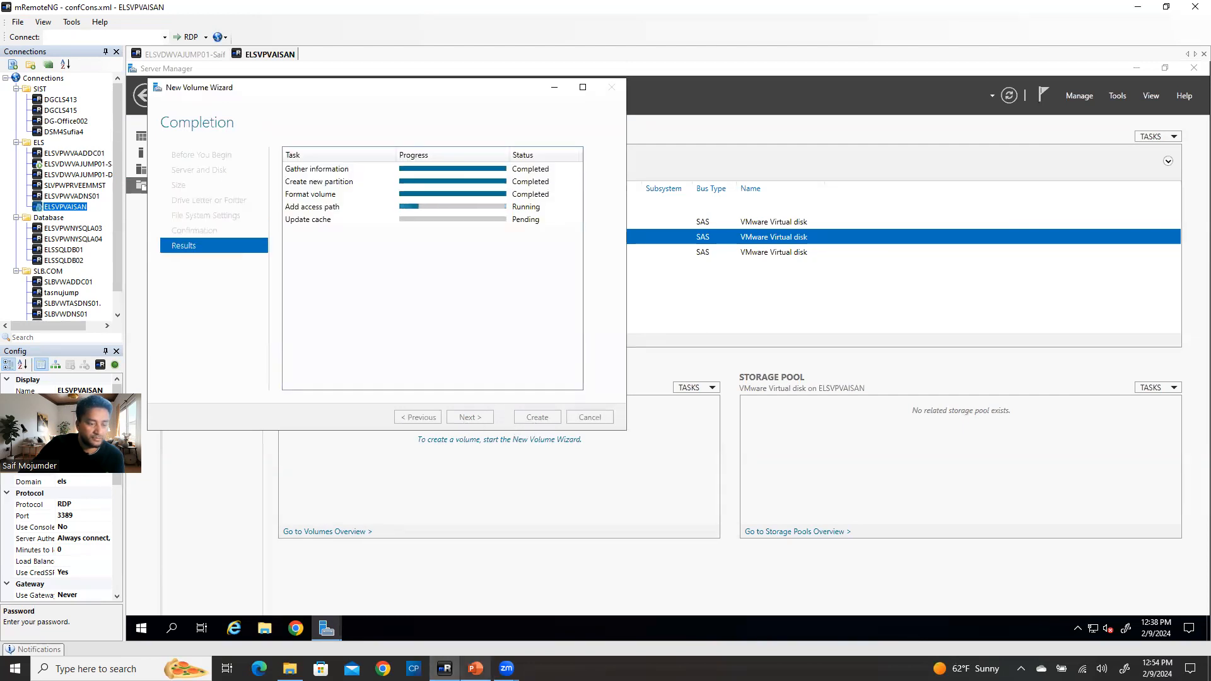
- Switch to the PowerPoint storage diagram and delete the 100 GB cylinder from the VM box
click(476, 668)
click(727, 525)
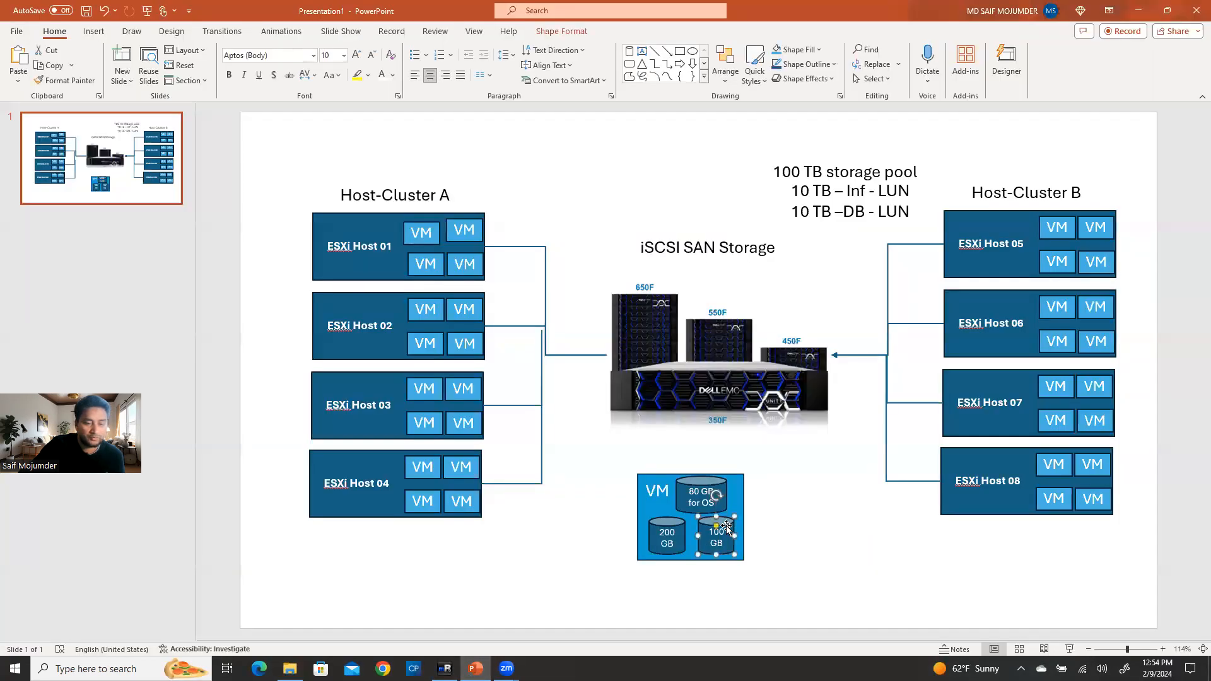
key(Delete)
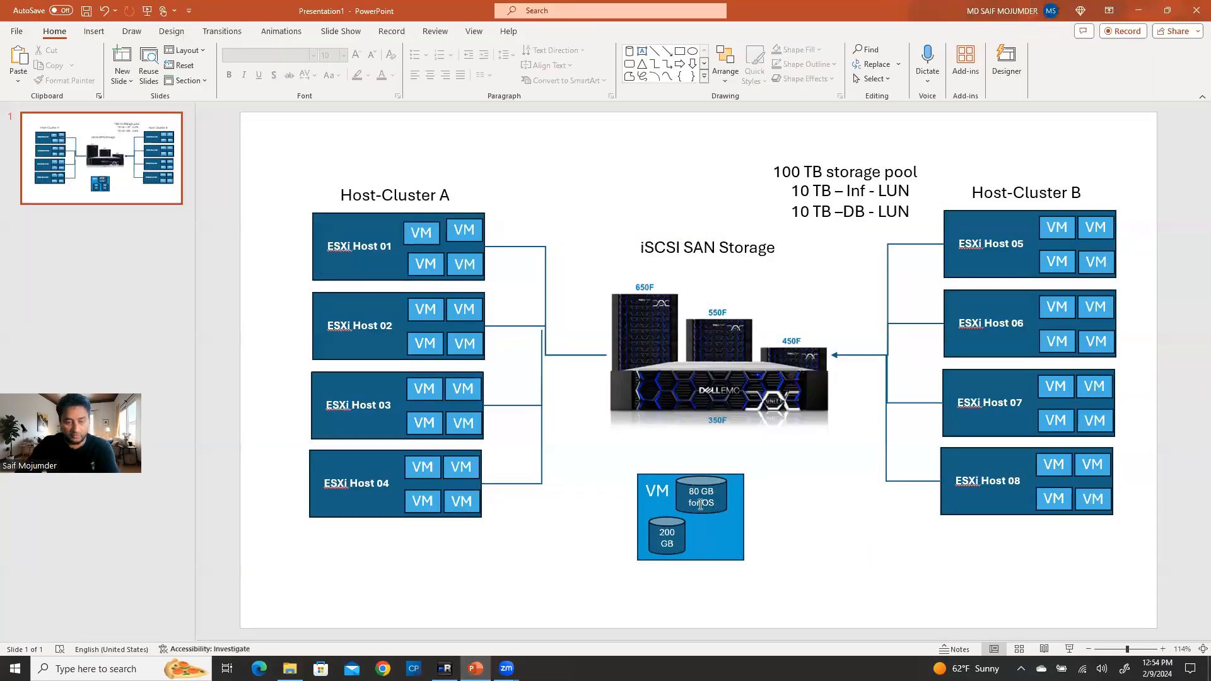
- Relabel the 200 GB cylinder as 400 GB and move it beneath the 80 GB for OS cylinder
click(666, 530)
double_click(664, 532)
text(400)
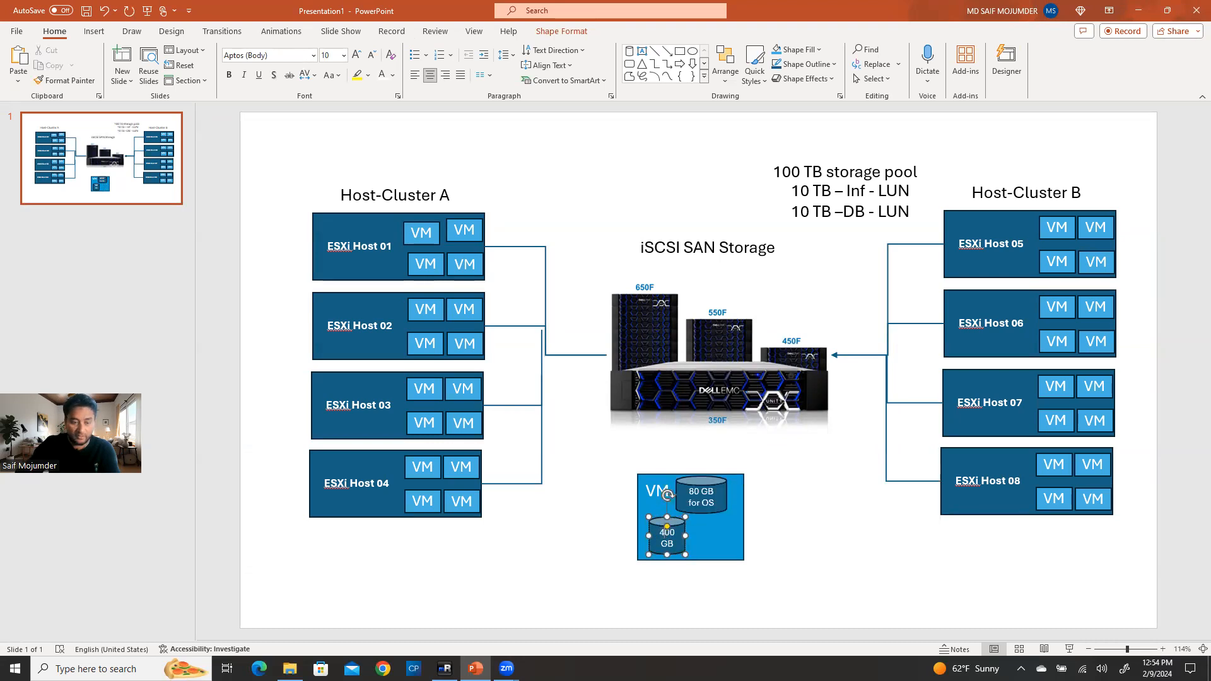
click(866, 561)
drag(673, 528, 705, 533)
click(782, 543)
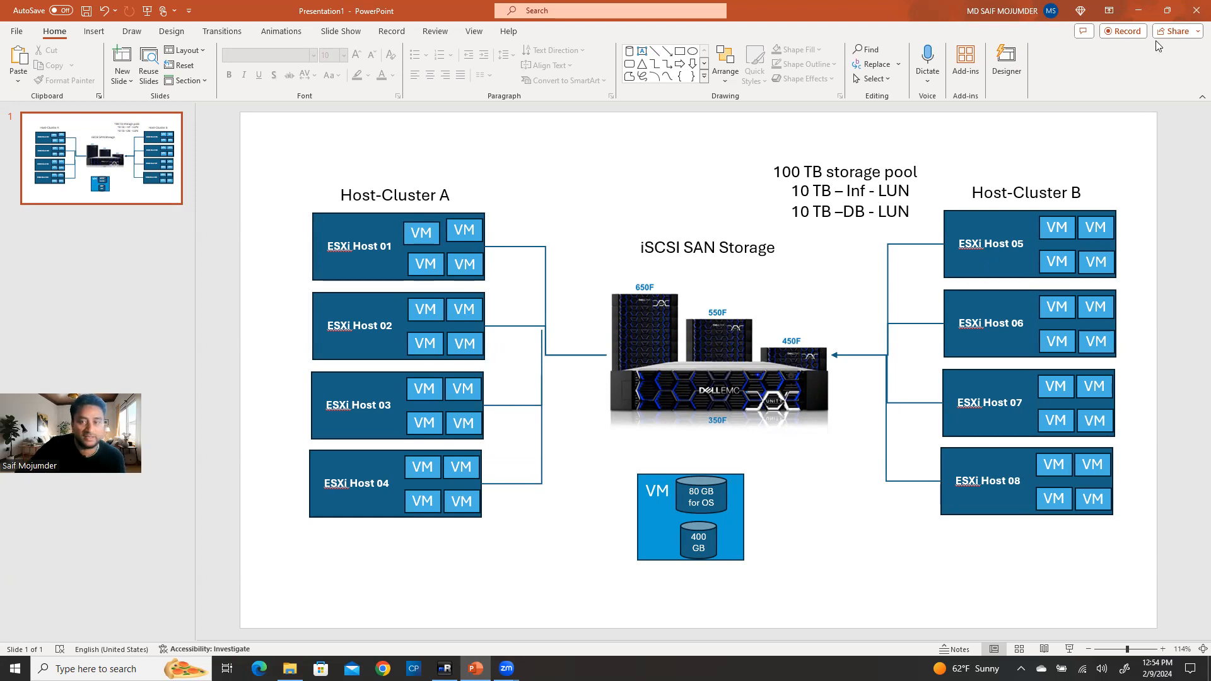
- Return to the ELSVPVAISAN session, close the finished New Volume Wizard, and take the 100 GB disk offline
click(1139, 10)
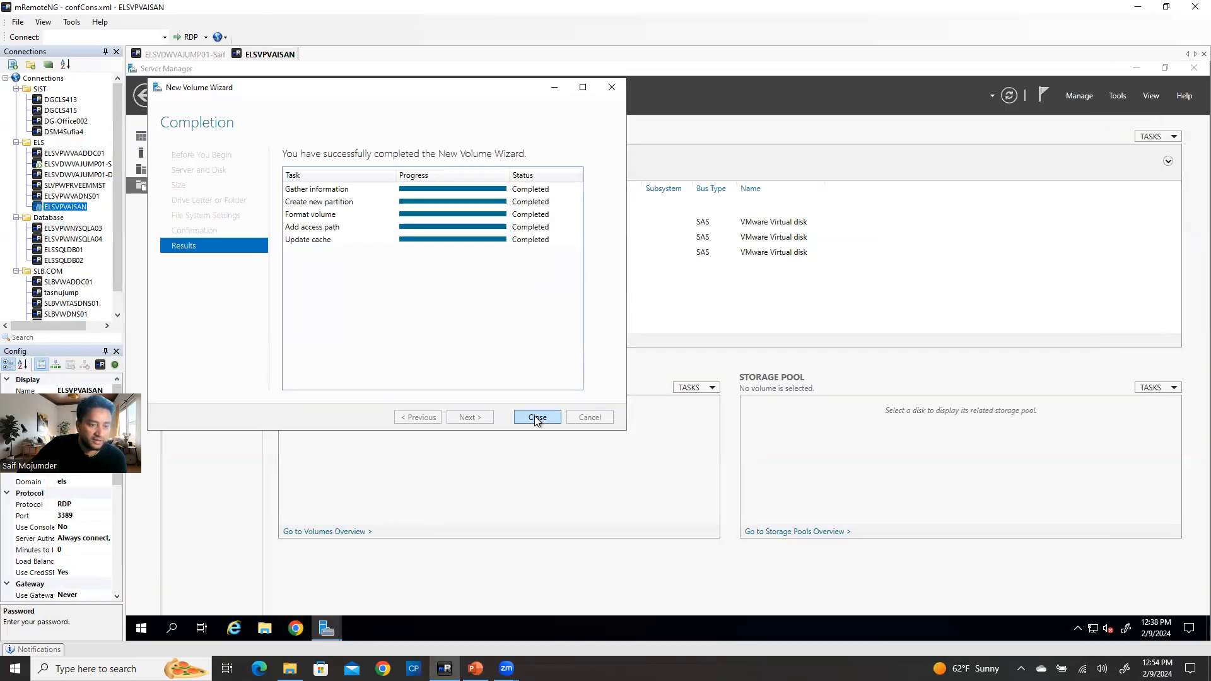
click(537, 417)
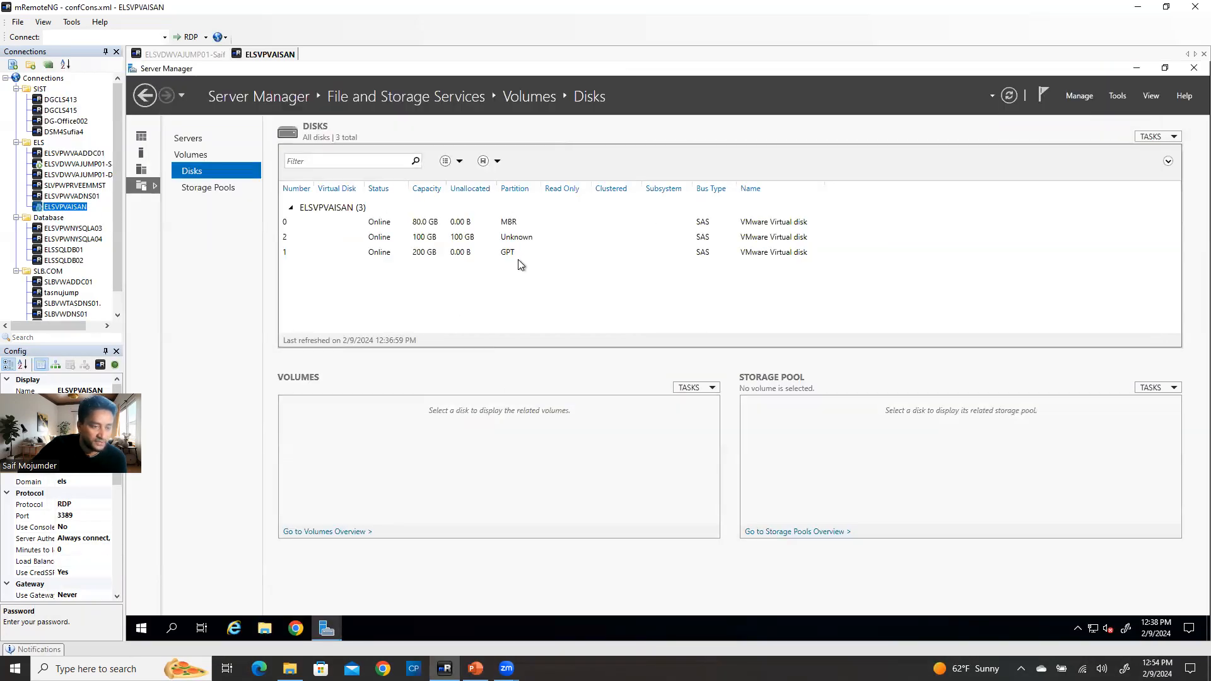
click(387, 255)
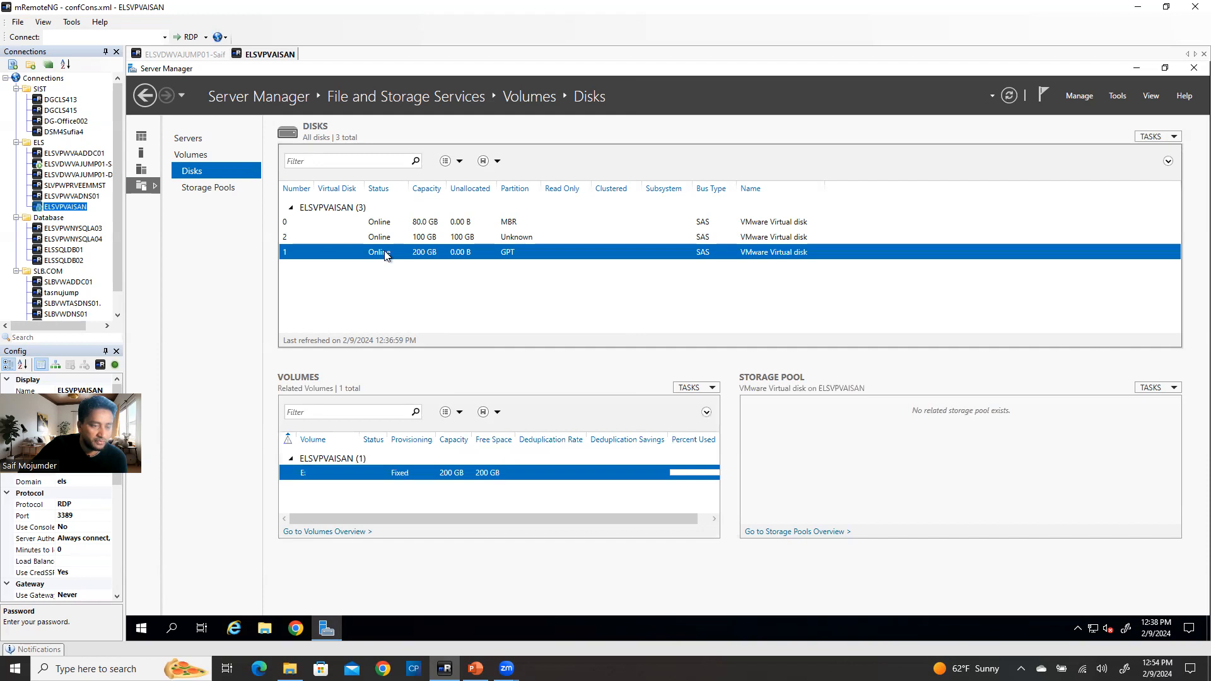
right_click(380, 241)
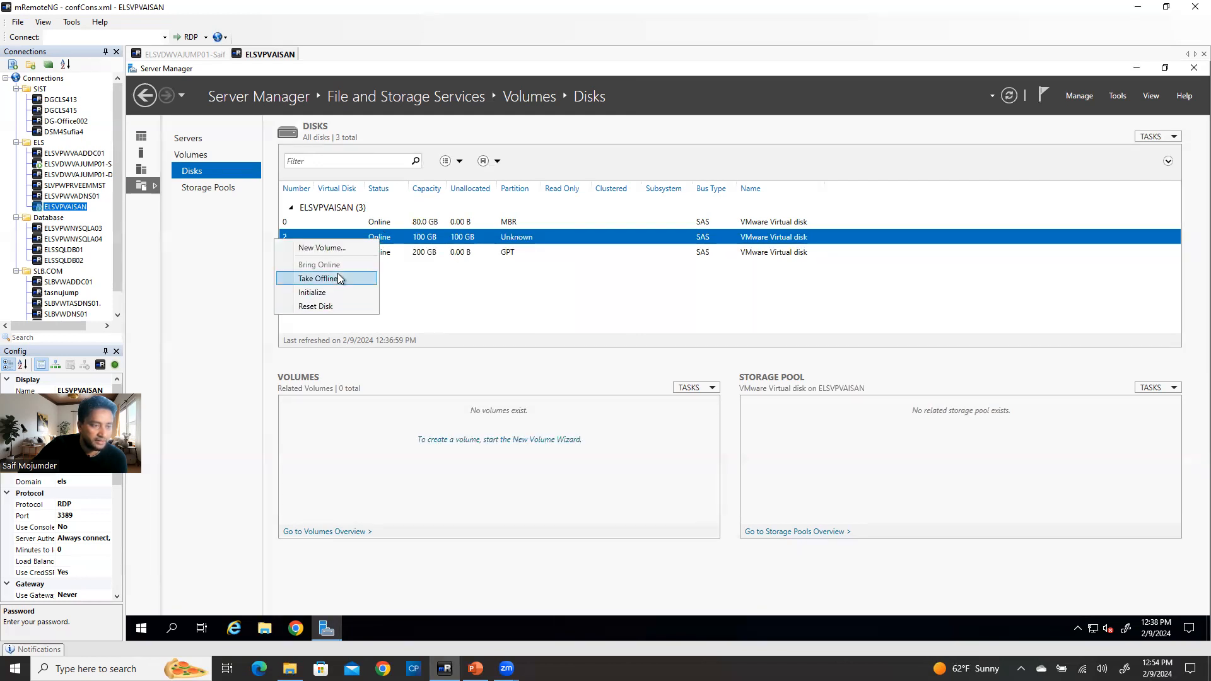
click(340, 280)
click(708, 389)
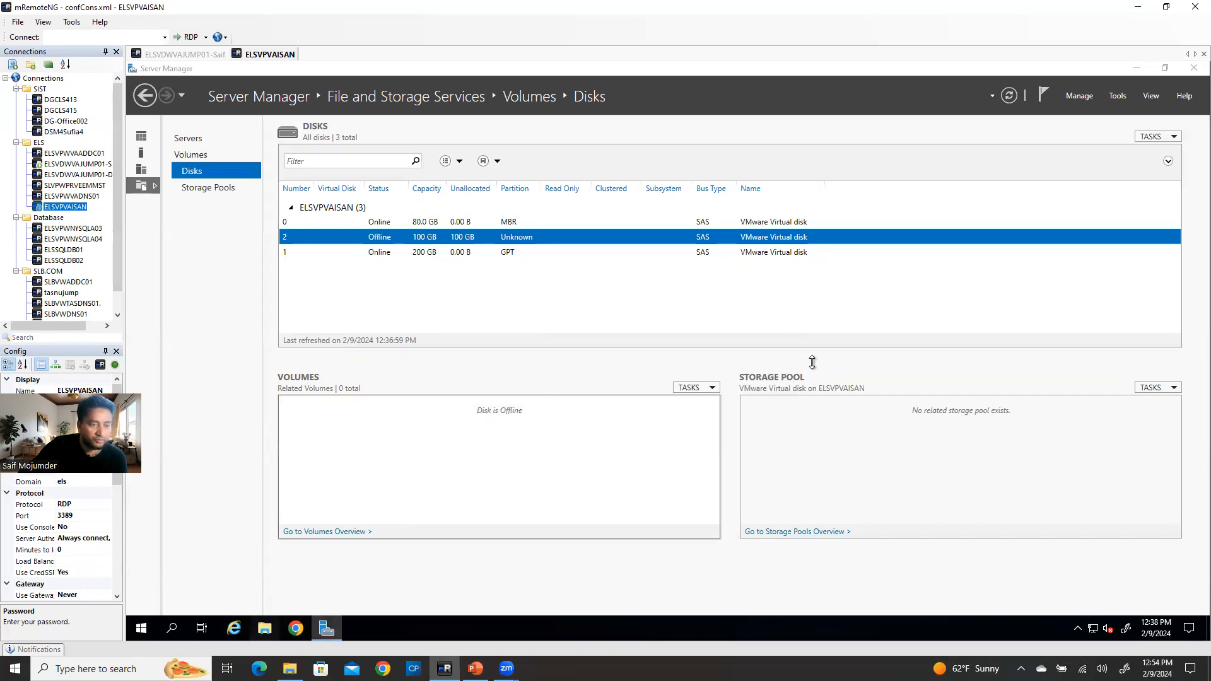
- Check the drives under This PC on ELSVPVAISAN, and return to the vSphere browser window in the jump server session
key(super+e)
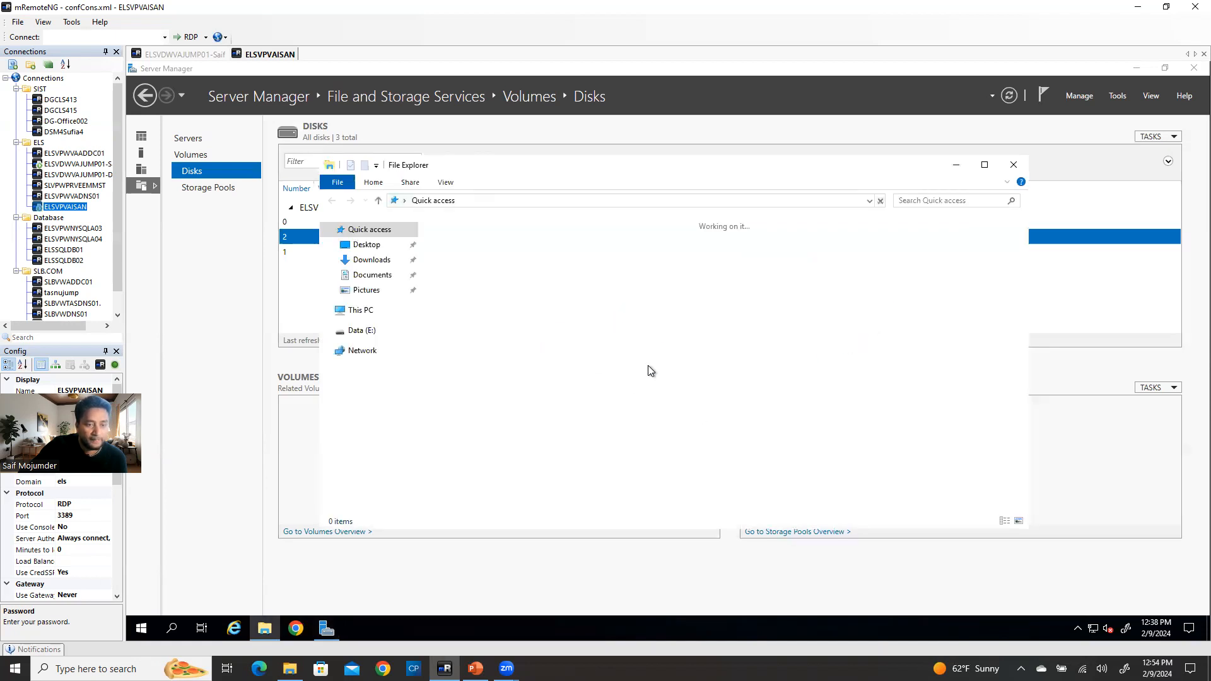
click(358, 310)
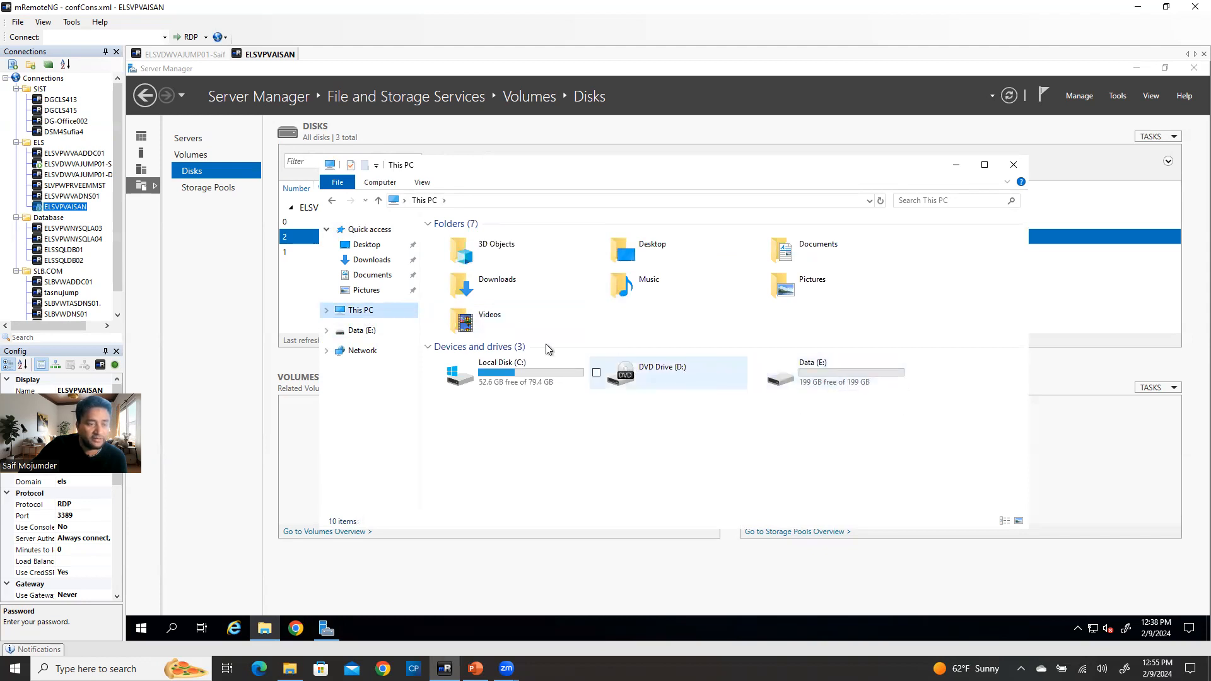
click(182, 55)
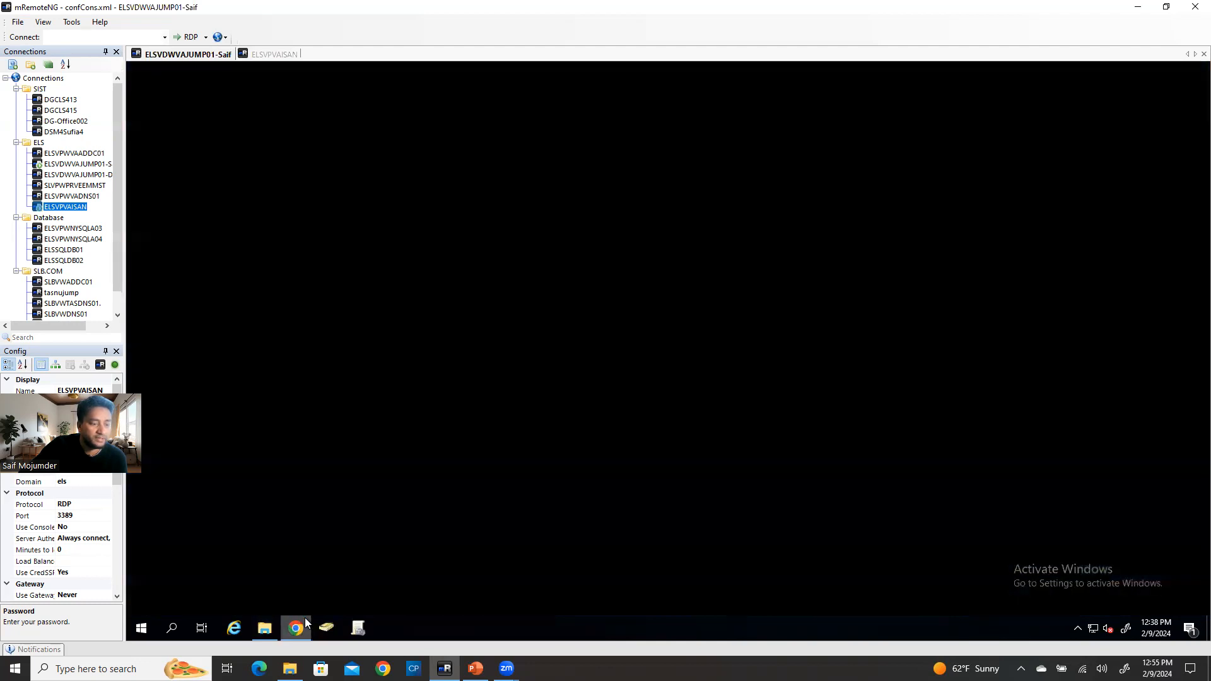
click(296, 627)
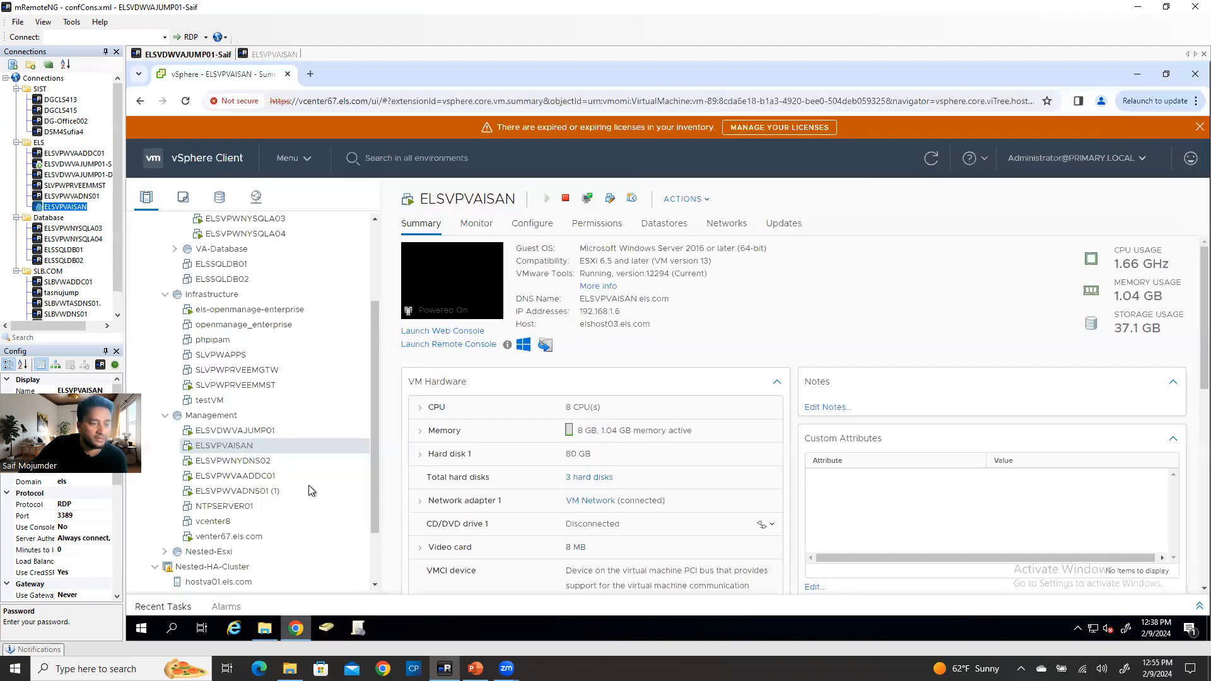
- Open the settings of VM ELSVPVAISAN and mark Hard disk 3 for removal with its files deleted from the datastore
right_click(221, 446)
click(237, 412)
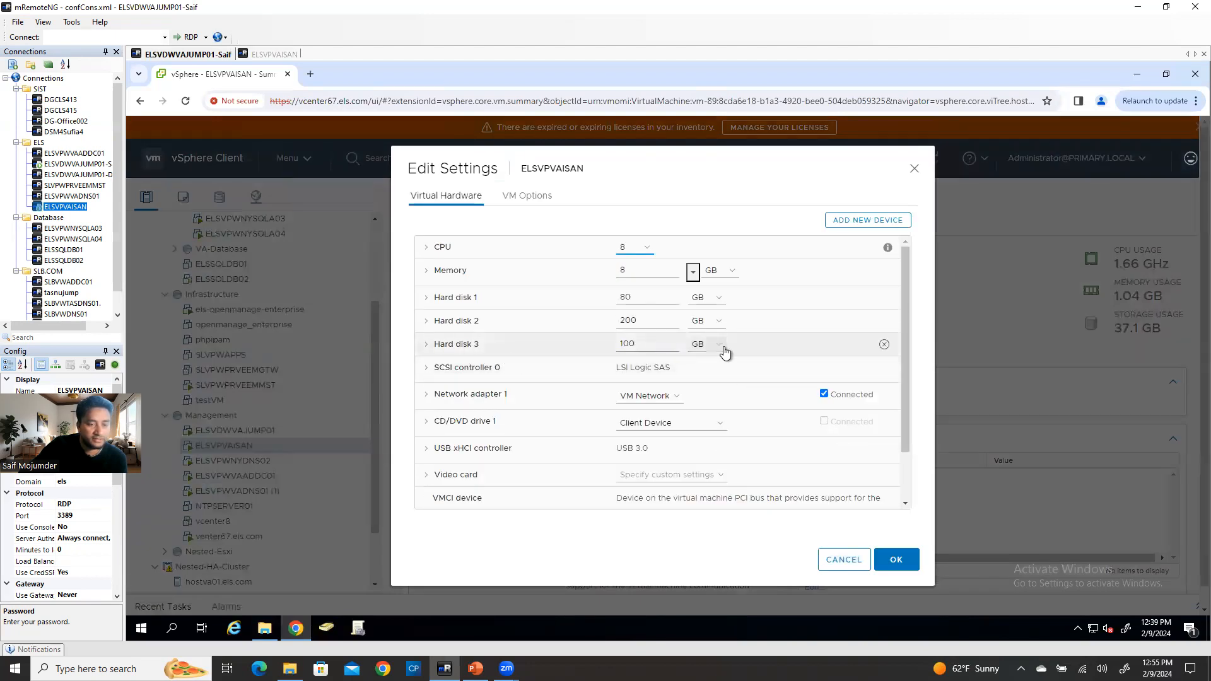
click(883, 345)
click(739, 344)
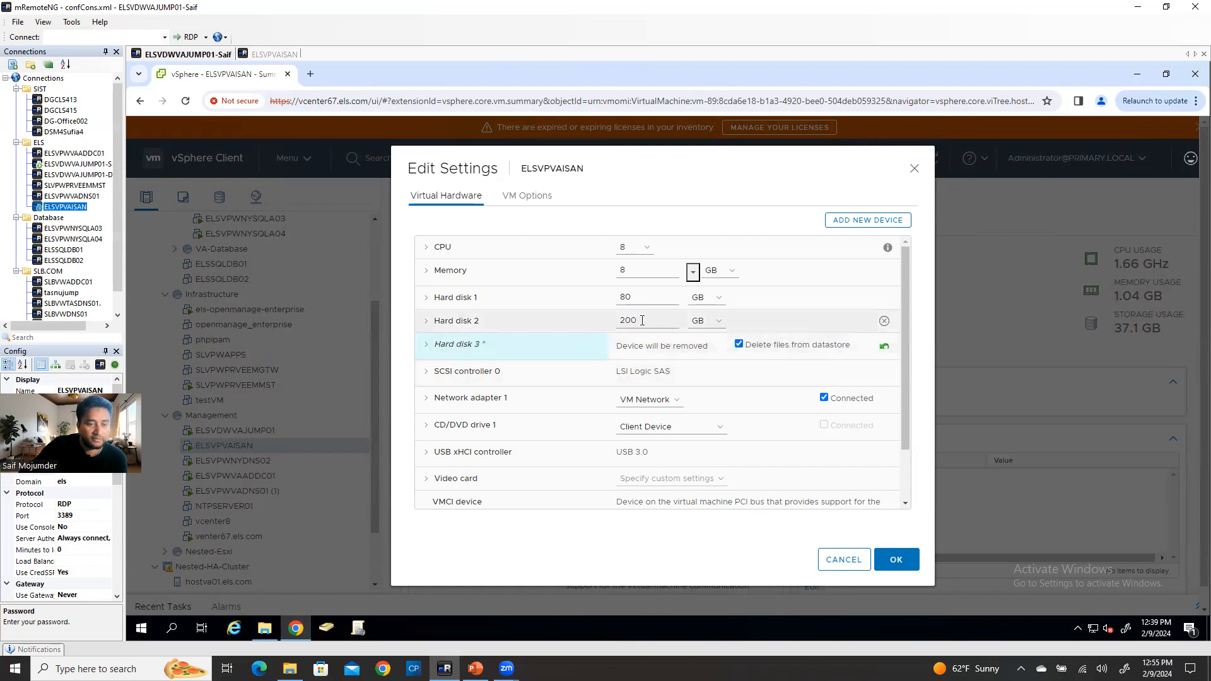
- Set Hard disk 2 to 400 GB and apply the VM's hardware changes
key(ctrl+a)
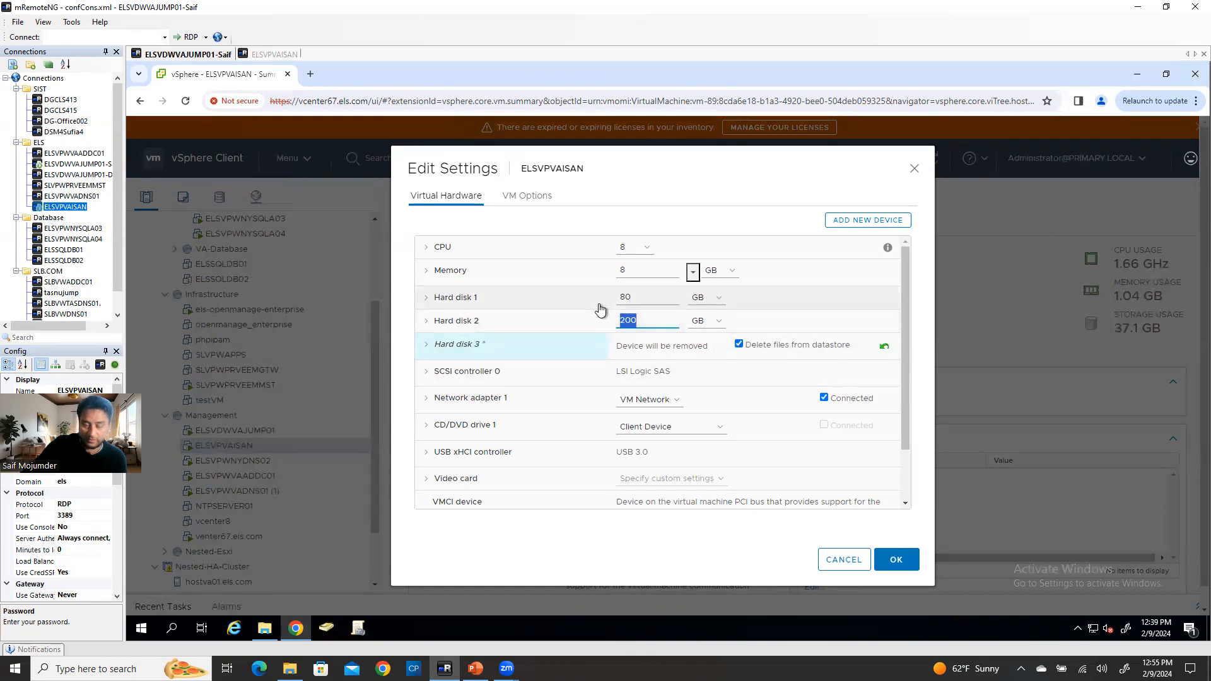
text(400)
click(913, 571)
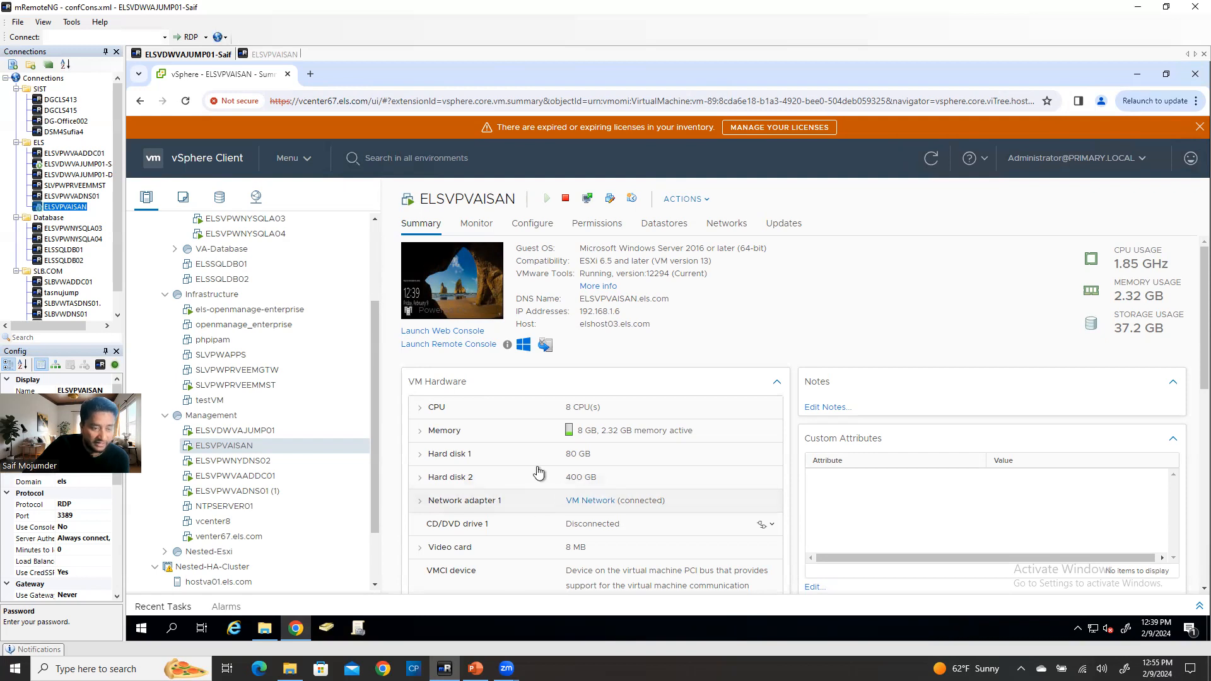
- Switch to the ELSVPVAISAN session, close the This PC window, and rescan the storage from the disk list
click(268, 54)
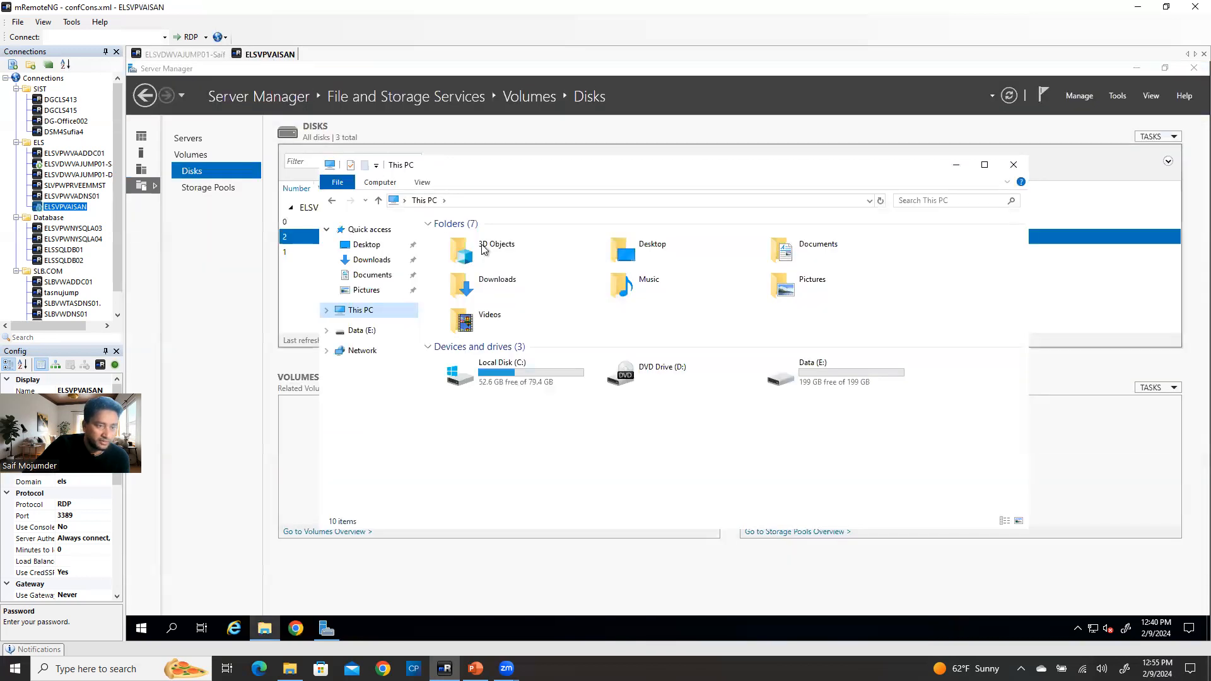
click(1014, 165)
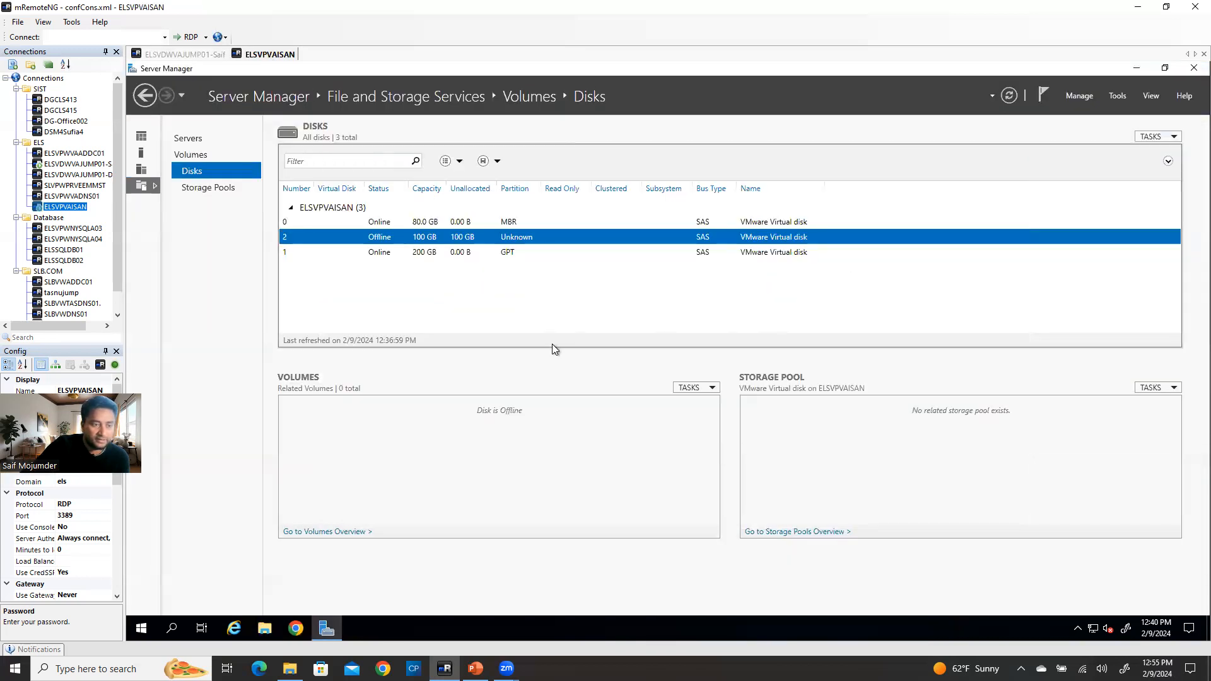
click(1150, 137)
click(1136, 167)
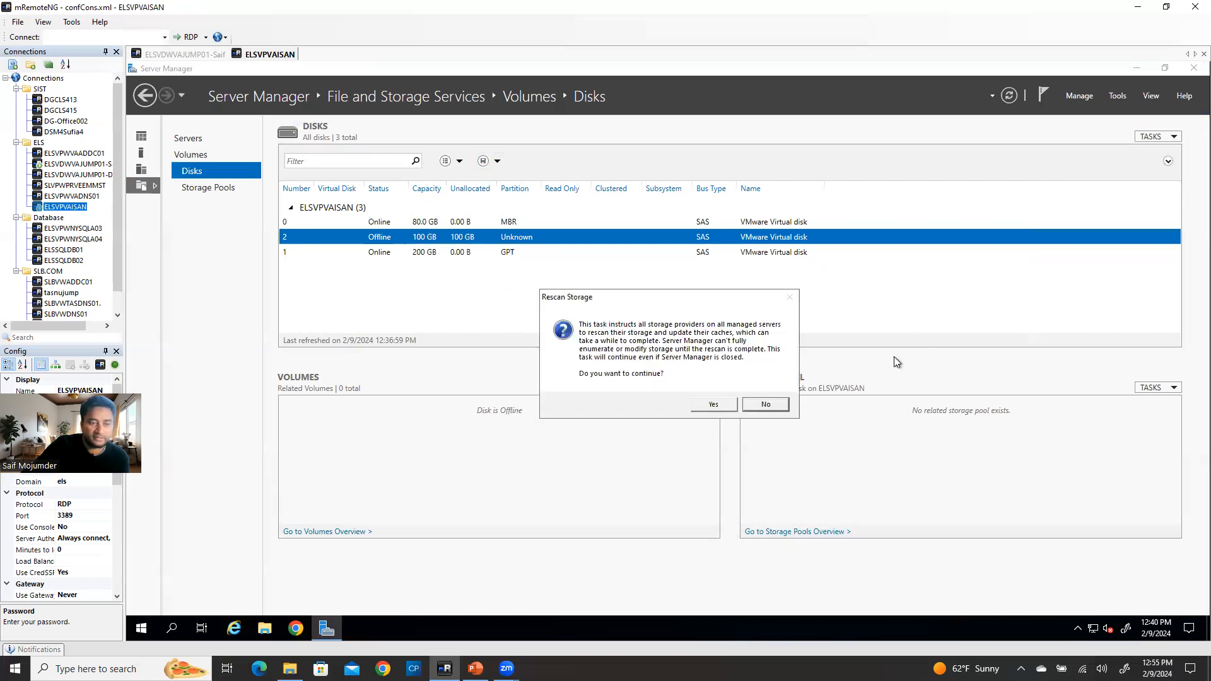
click(713, 404)
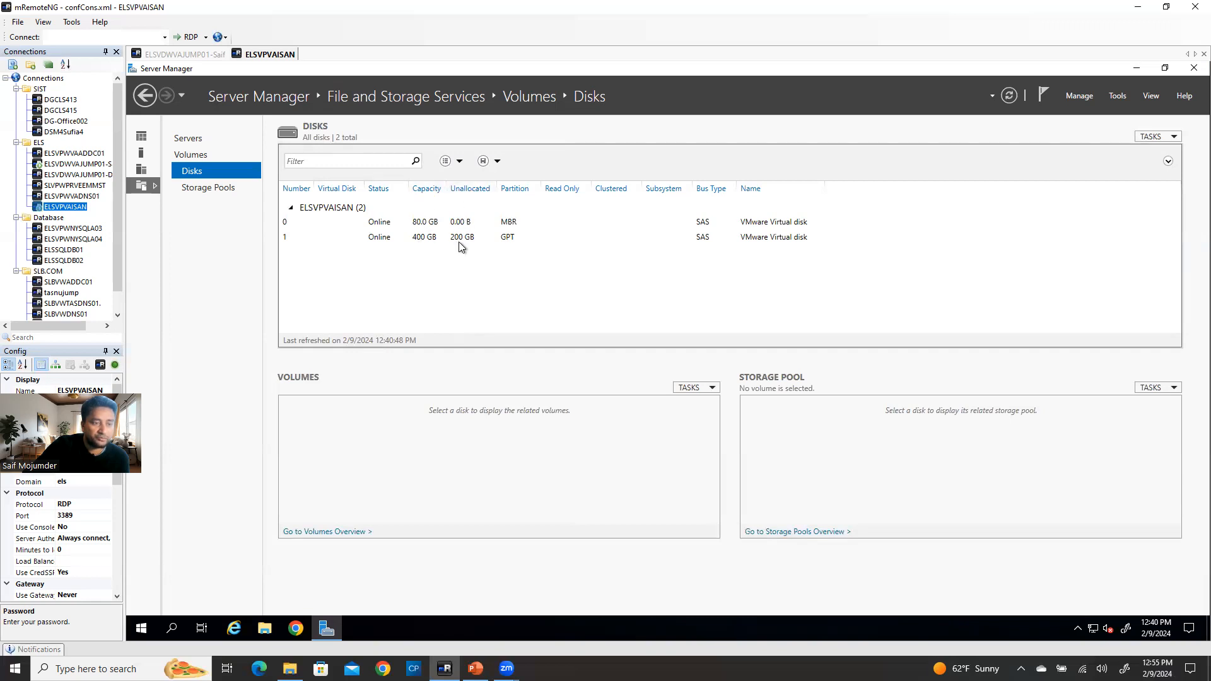
- Extend volume E: on disk 1 to a new size of 400 GB
click(423, 245)
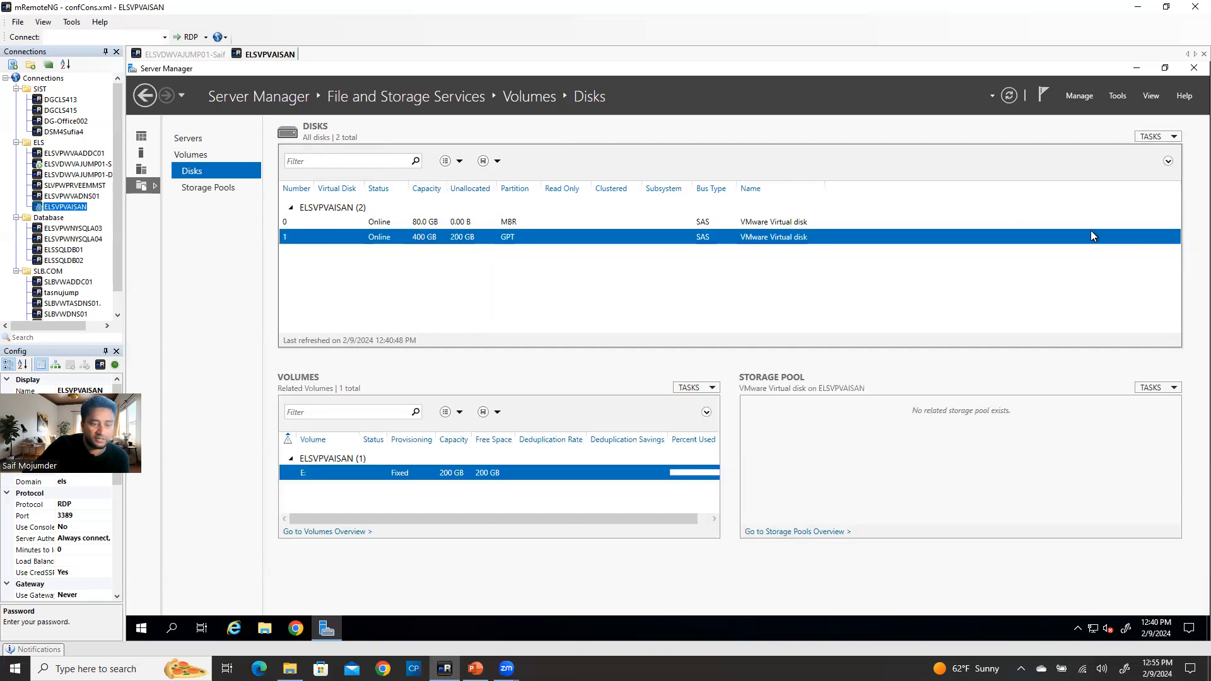
right_click(485, 478)
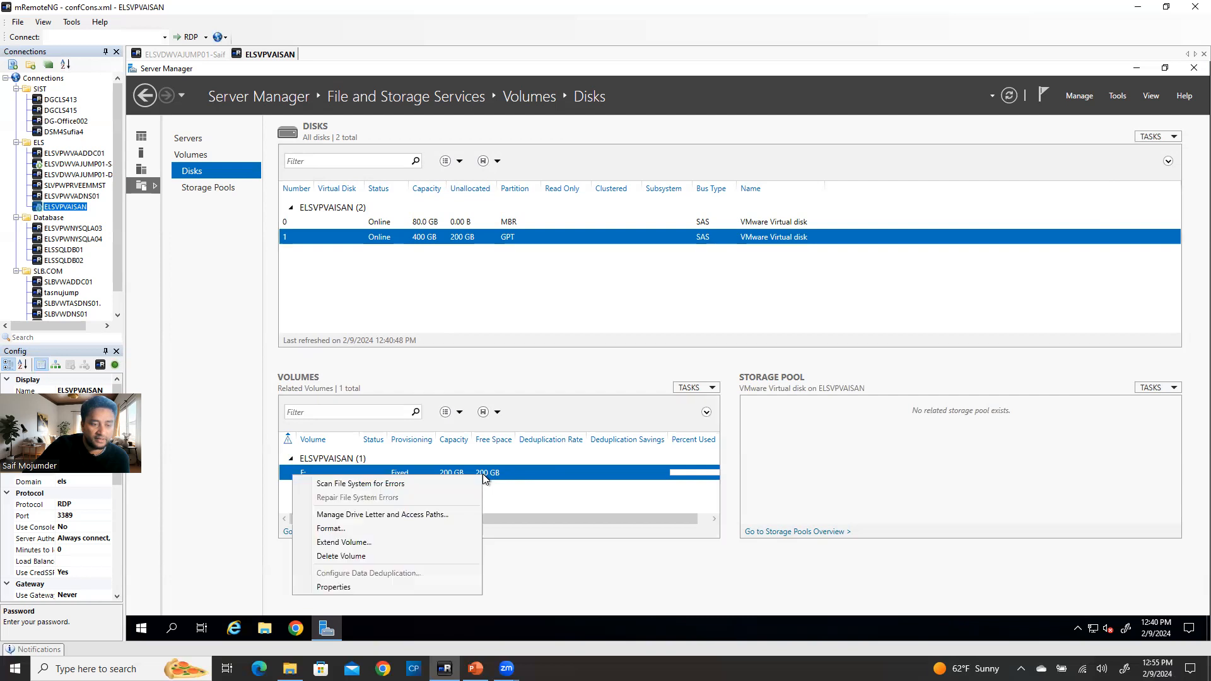
click(343, 543)
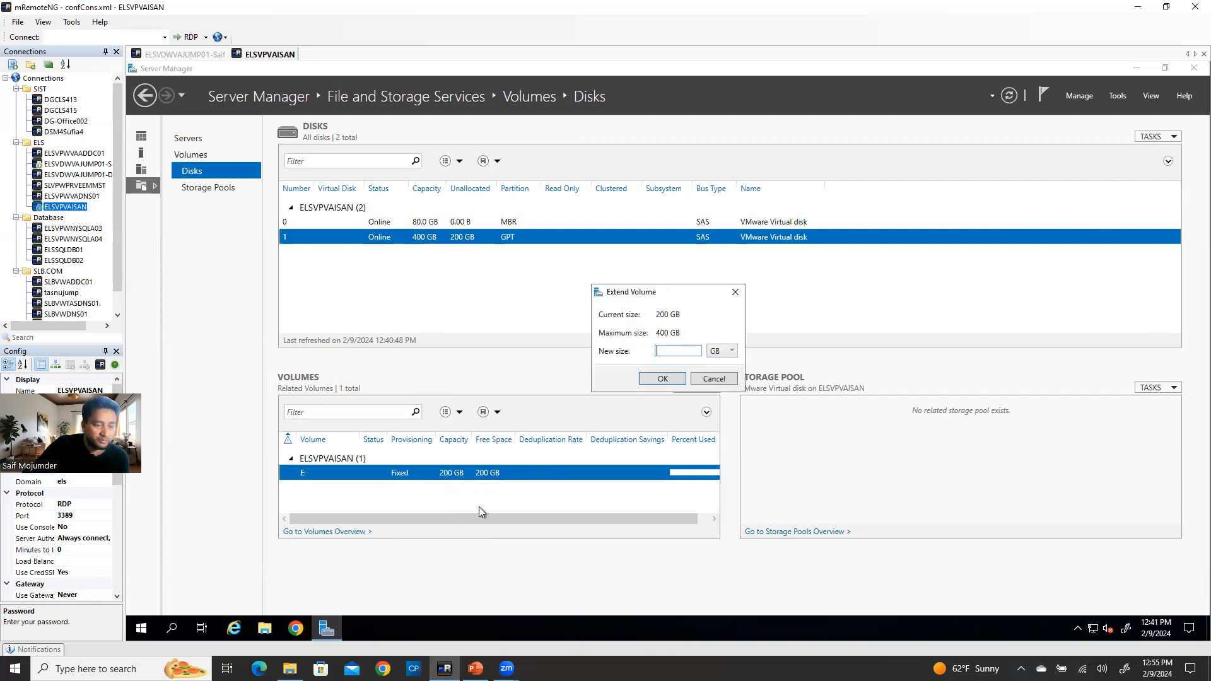
text(400)
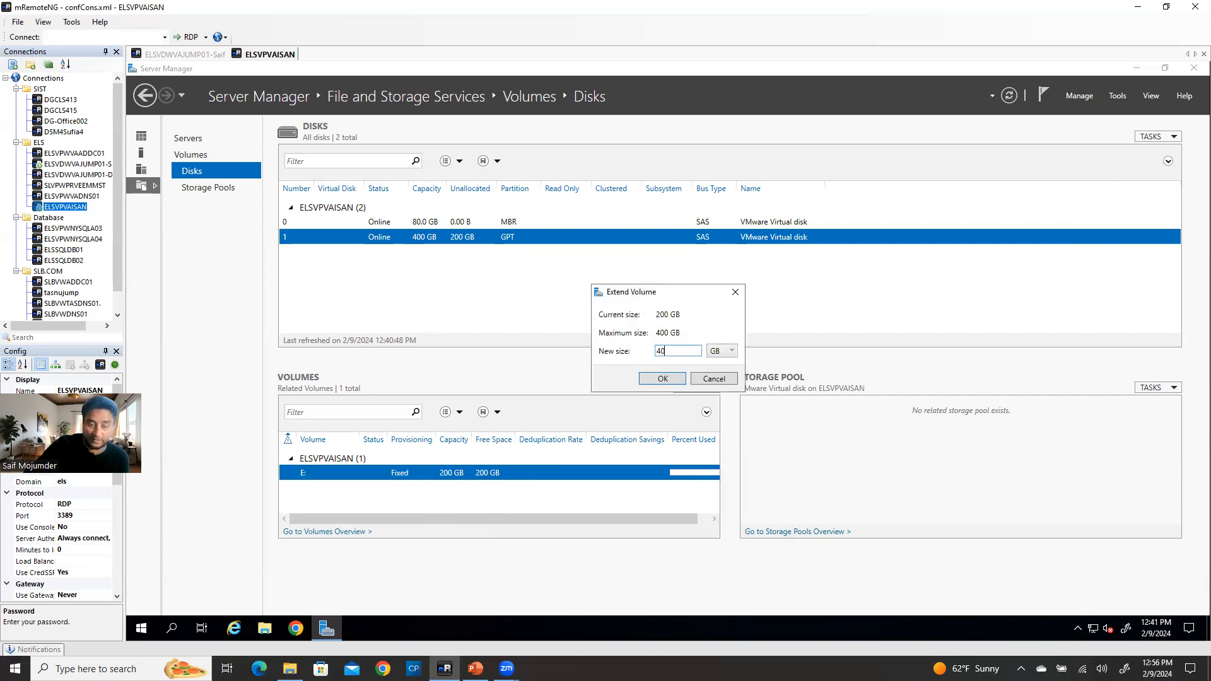
click(683, 379)
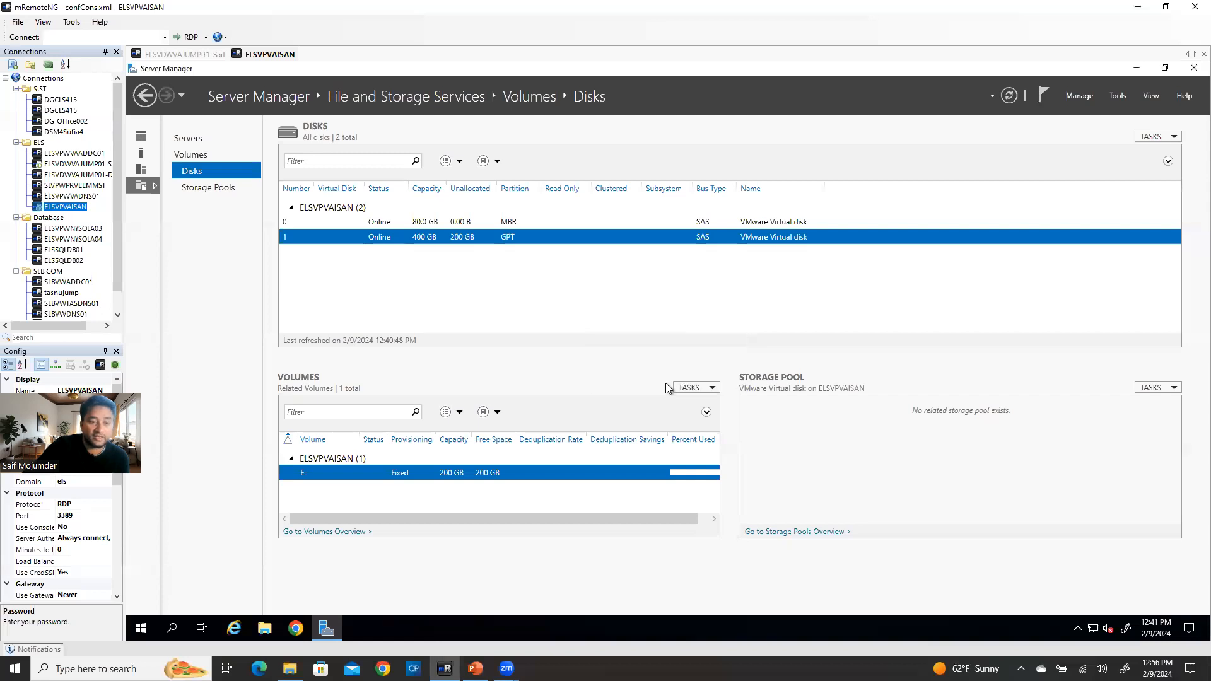
- Check the size and contents of Data (E:) under This PC, and close File Explorer and Server Manager
click(265, 628)
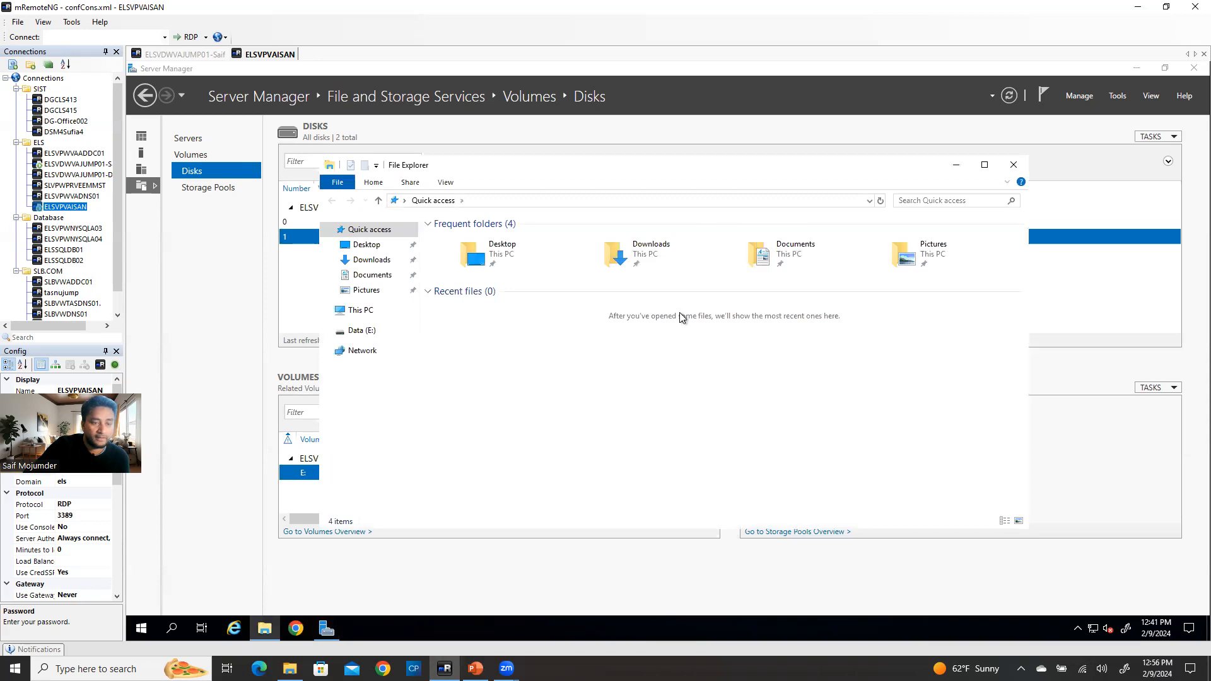
click(357, 310)
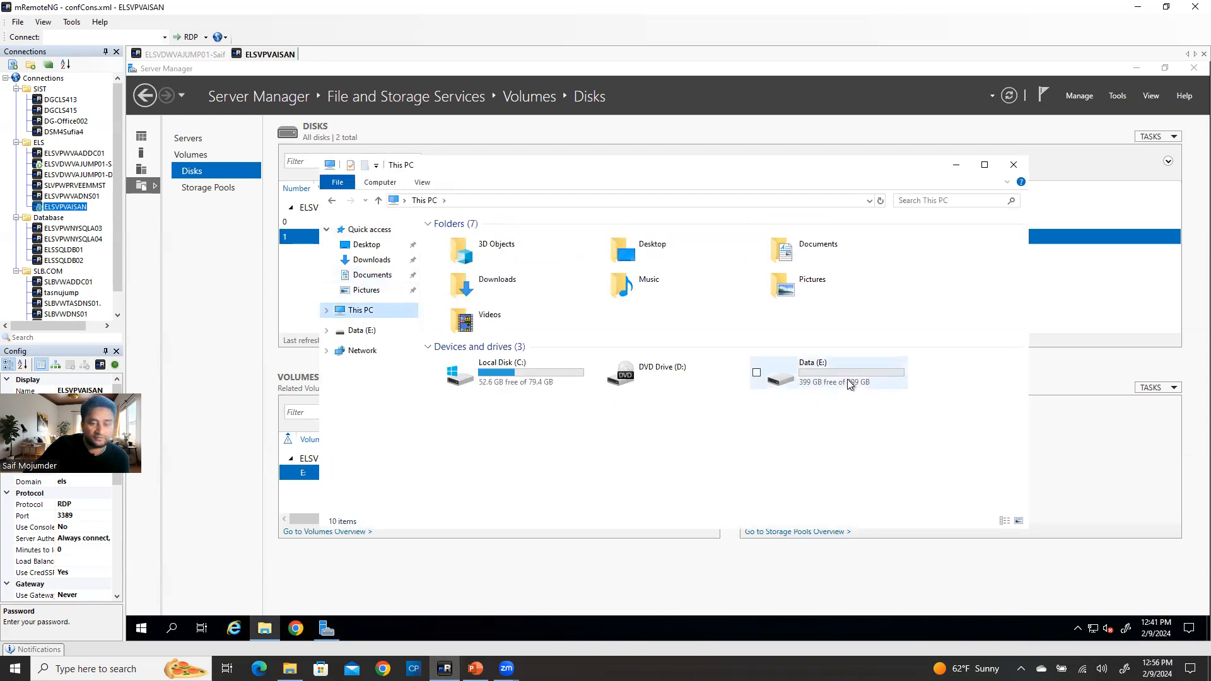
click(844, 382)
double_click(843, 380)
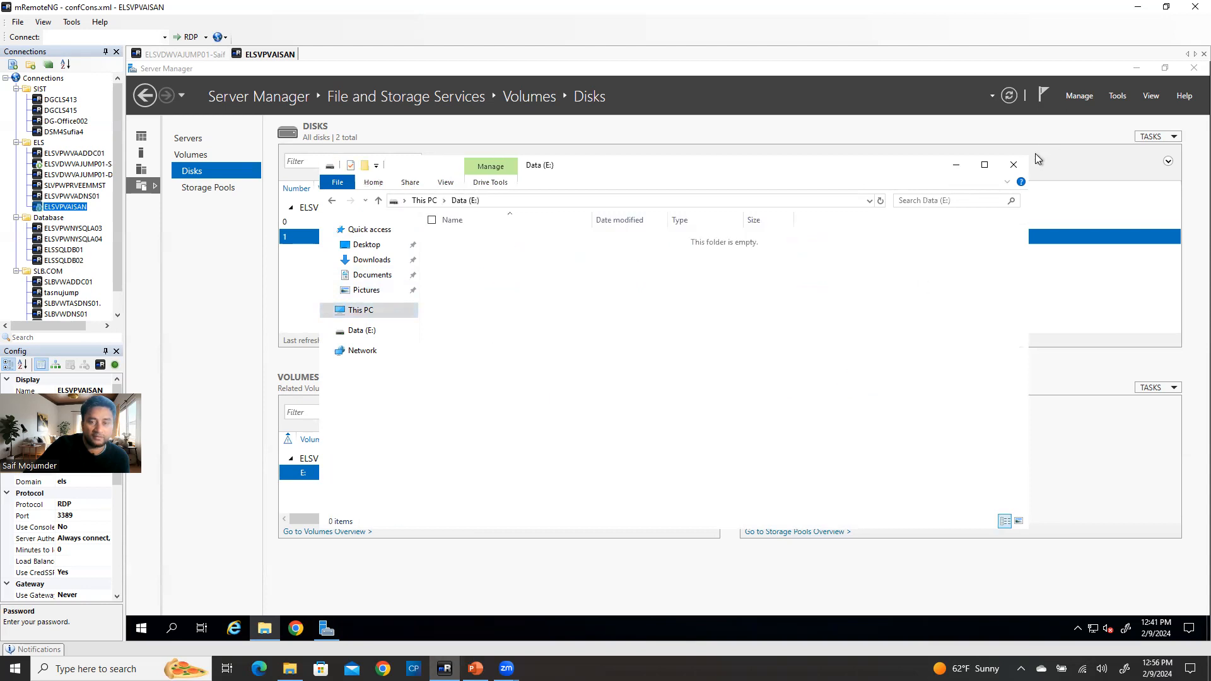
click(1013, 164)
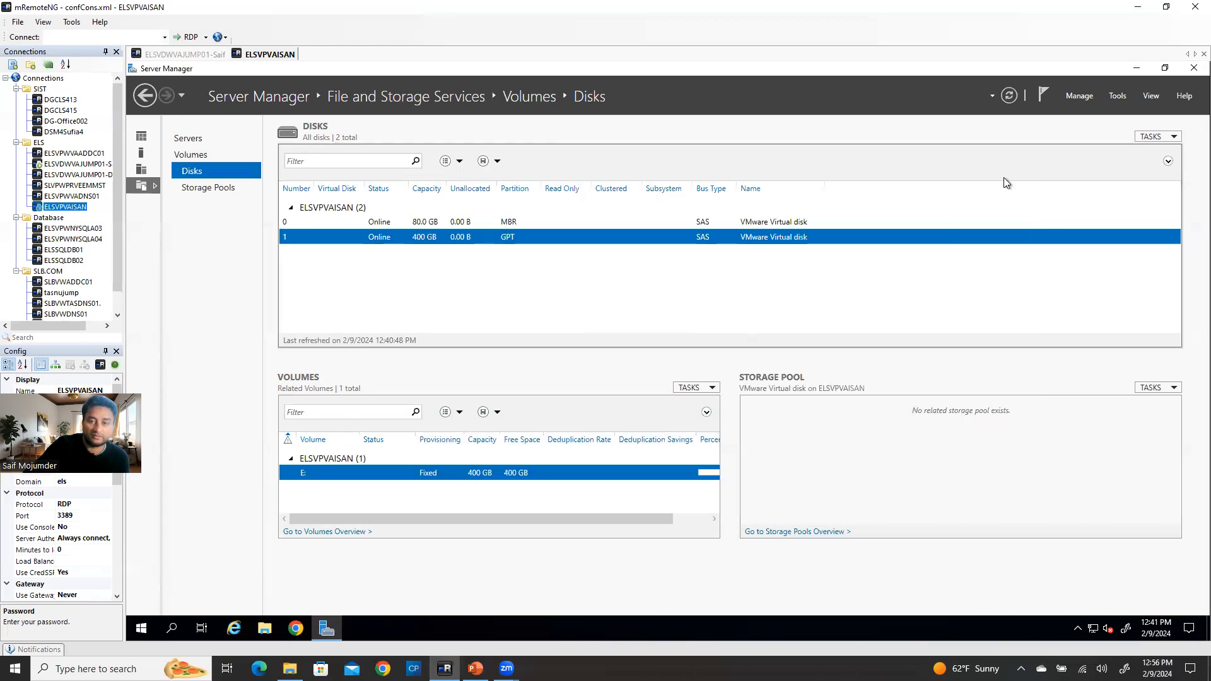
click(1175, 75)
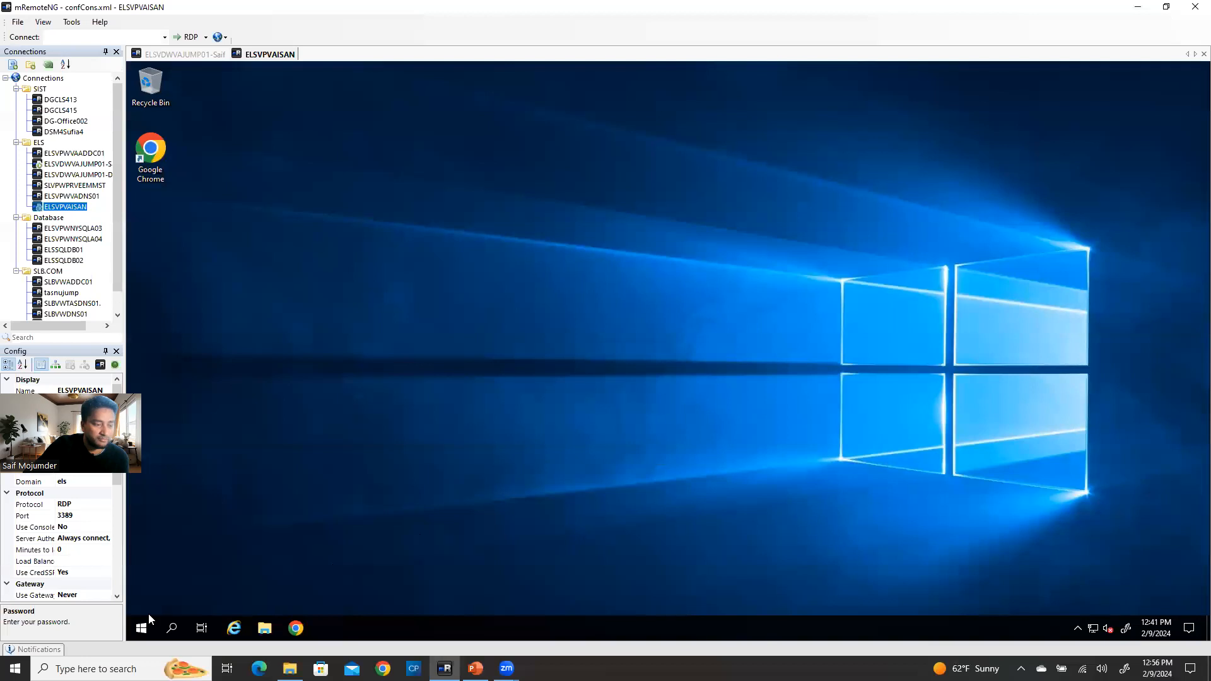
- Search Windows for "control" on ELSVPVAISAN and open Control Panel
click(145, 630)
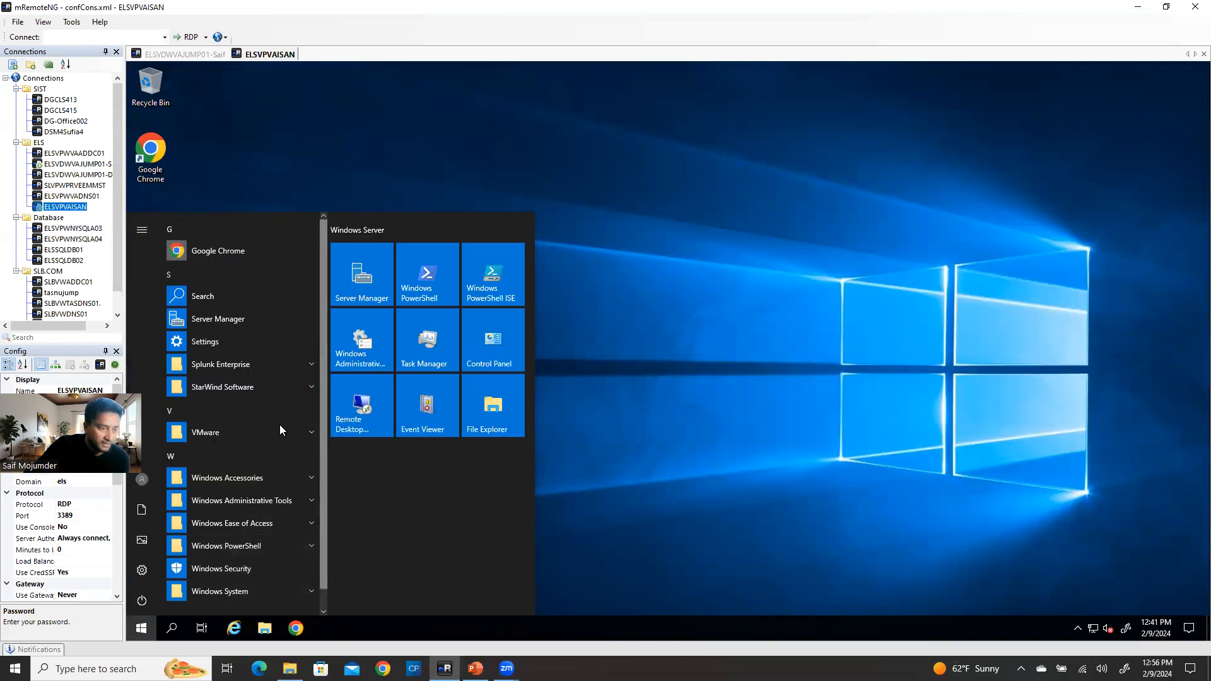
click(174, 629)
text(c)
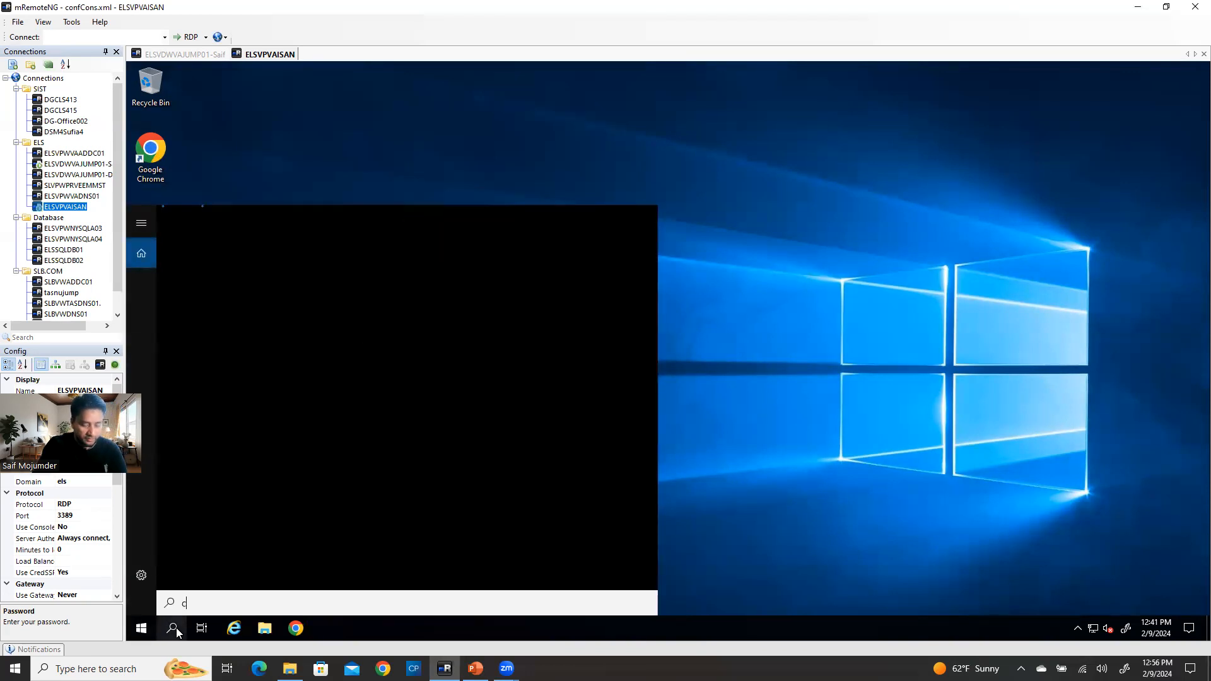
text(ontrol)
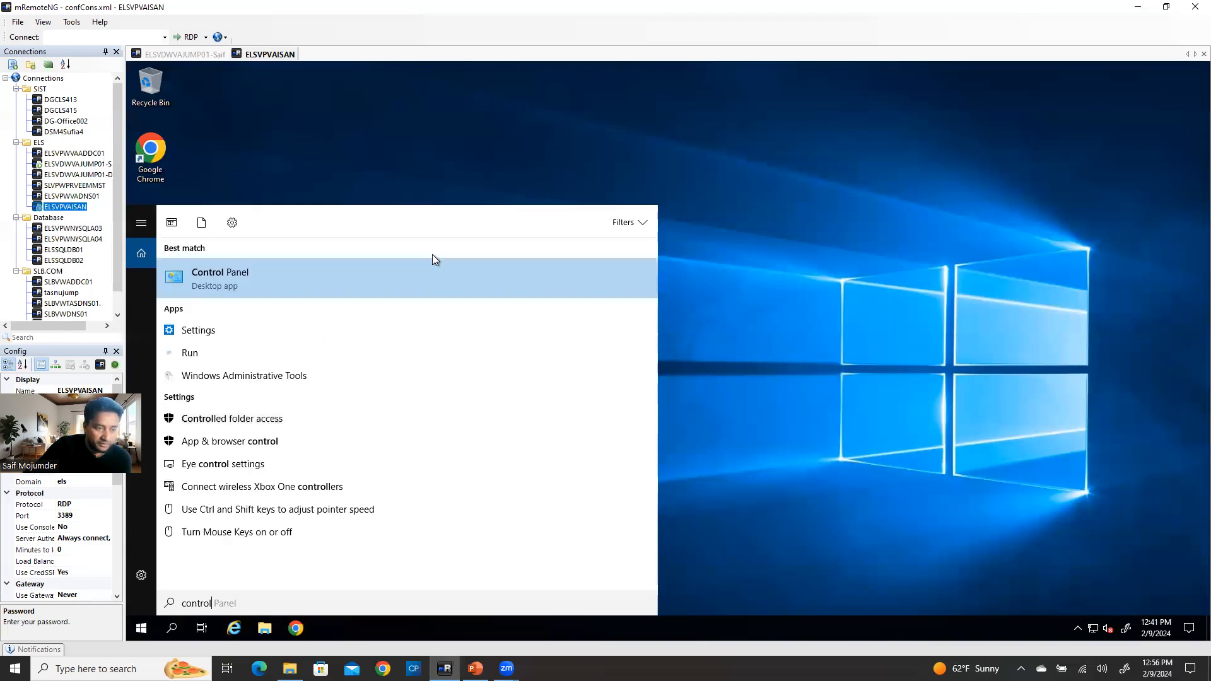
click(278, 275)
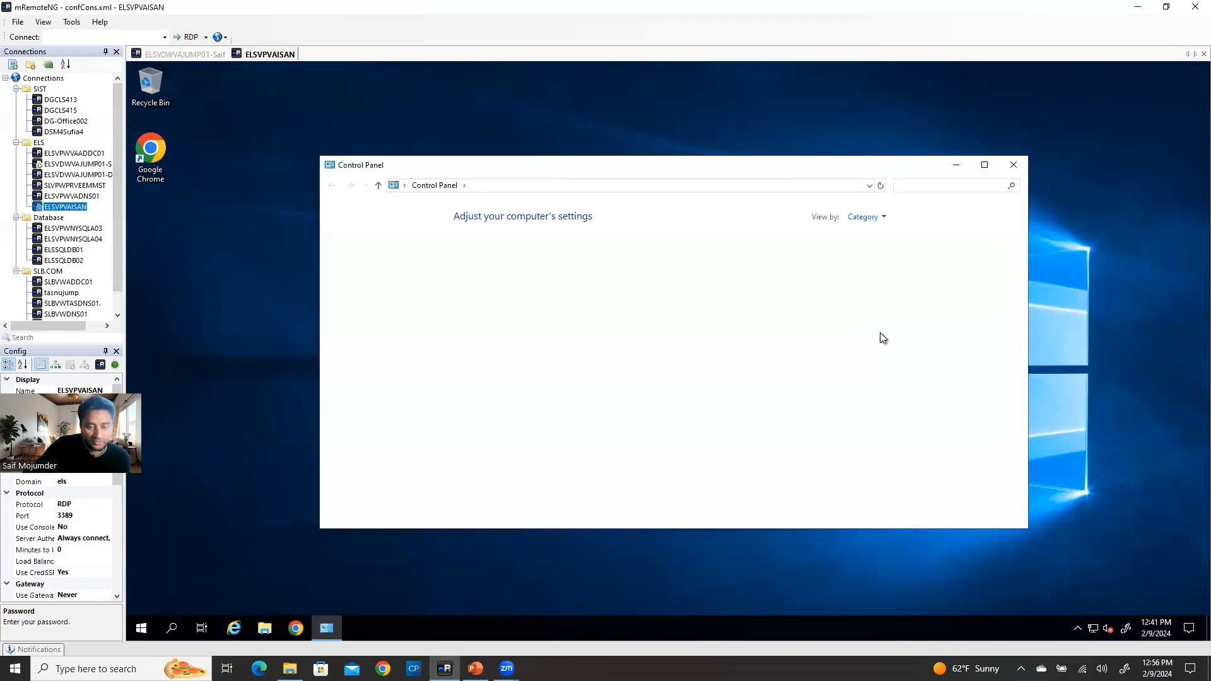
- Show the Control Panel items as small icons and open Programs and Features
click(862, 219)
click(886, 263)
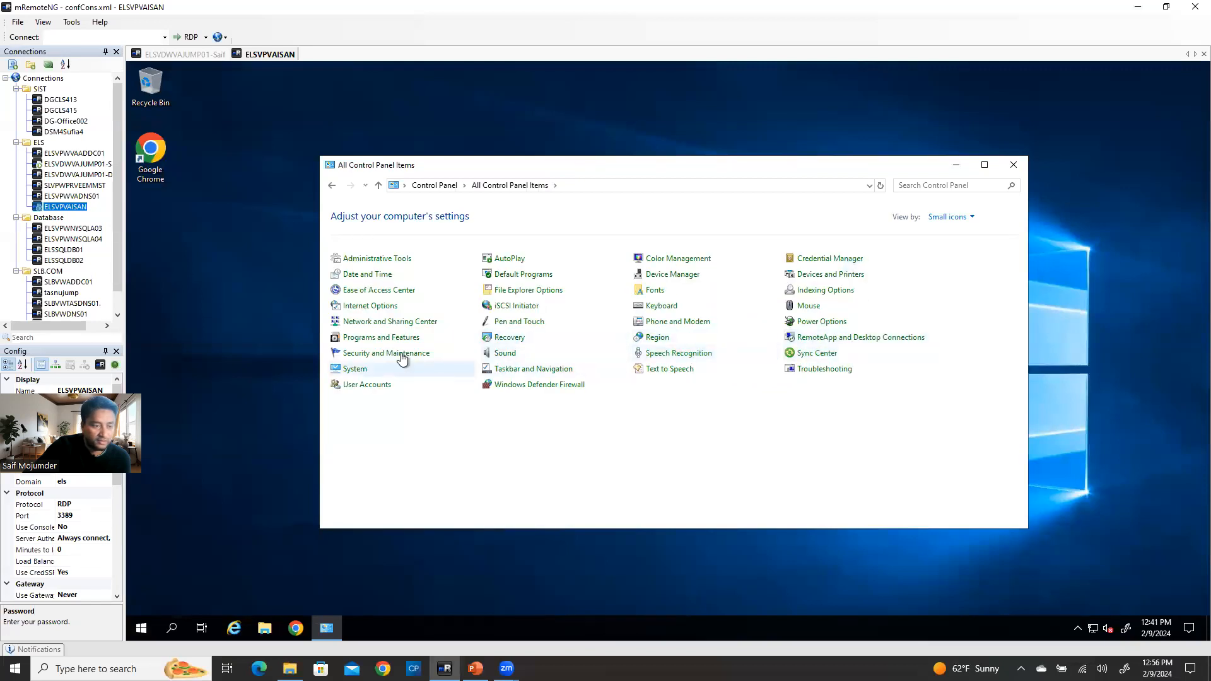
click(404, 337)
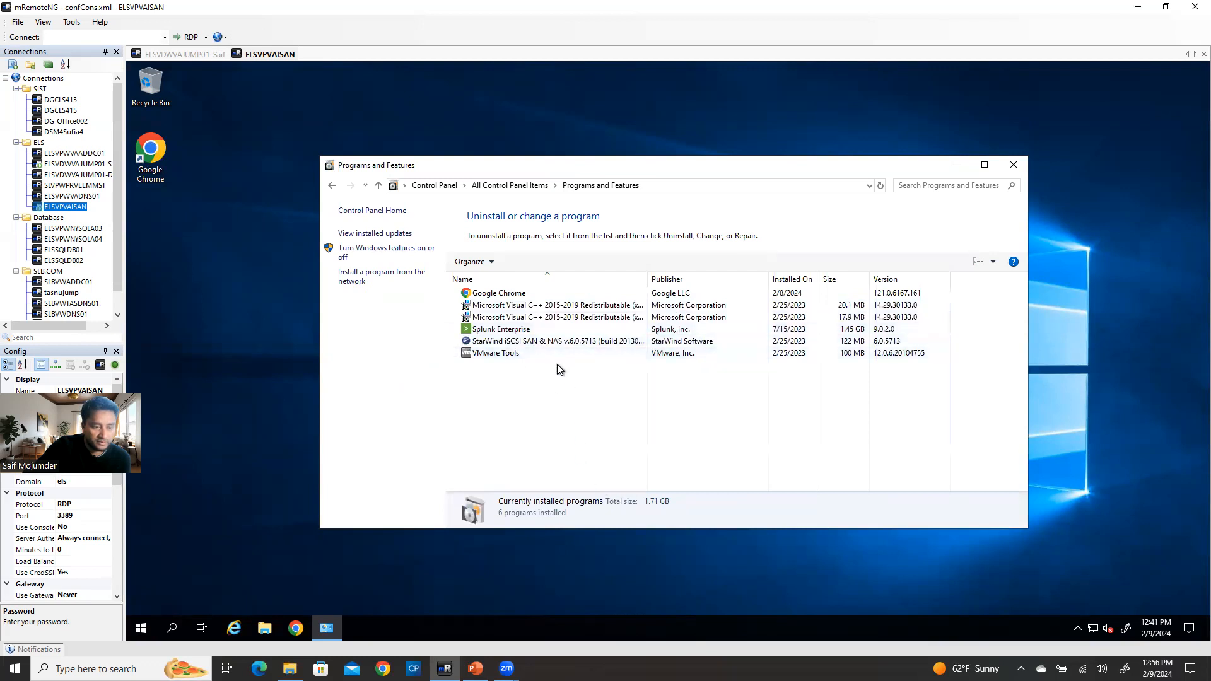
- Start uninstalling StarWind iSCSI SAN & NAS v.6.0.5713 and confirm its removal
click(555, 341)
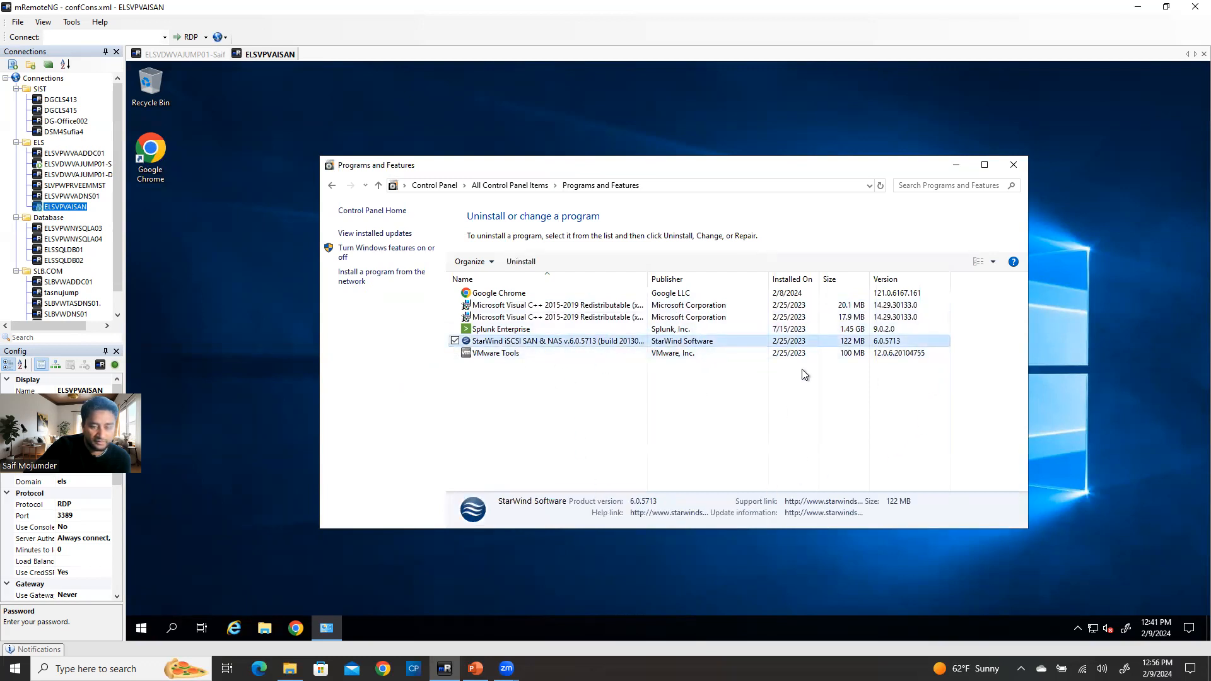
right_click(560, 338)
click(500, 347)
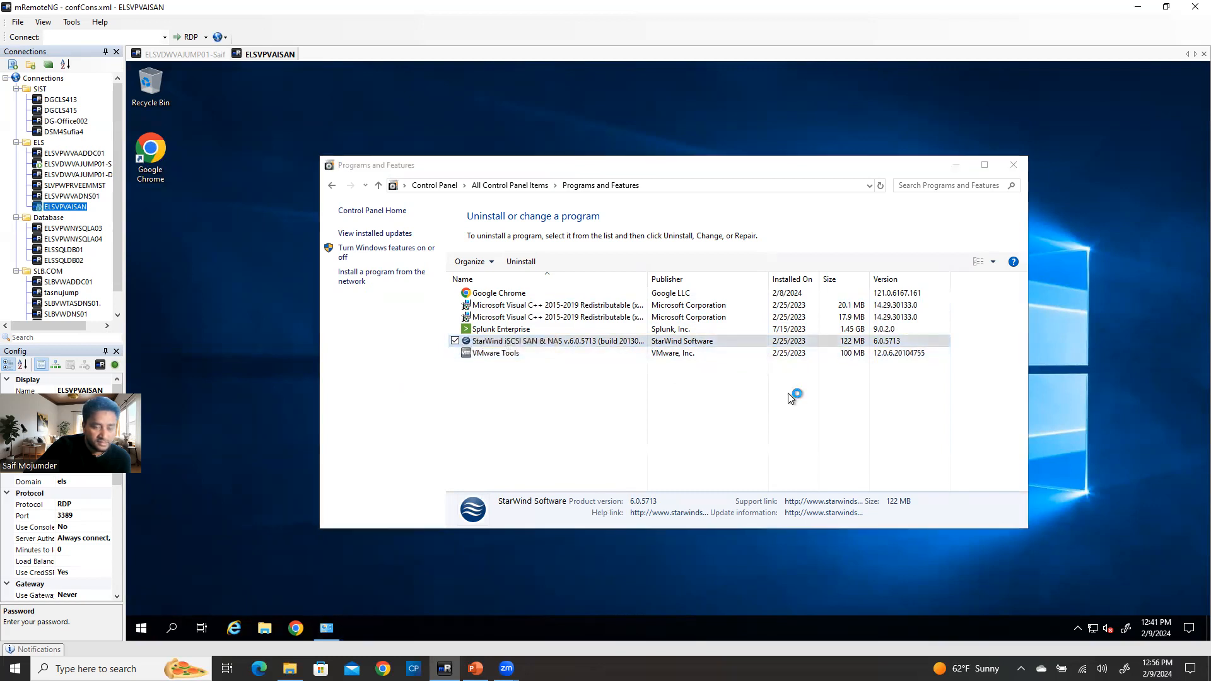
click(714, 393)
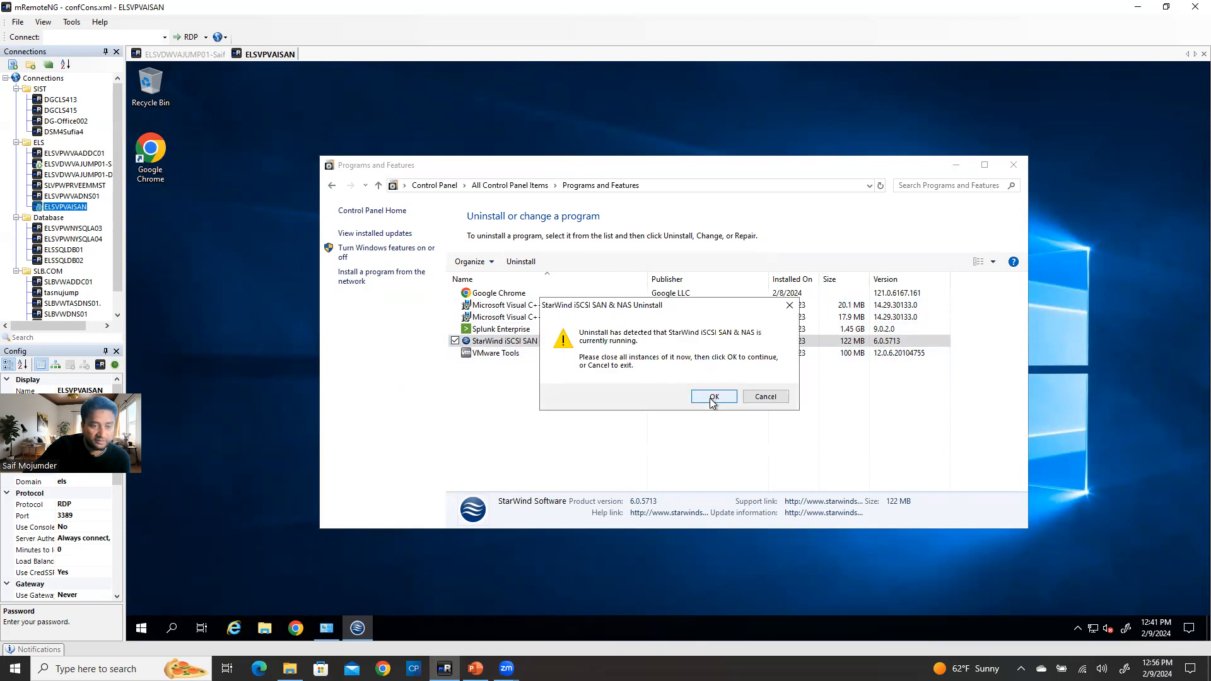
- Exit the running StarWind Management Console and continue the StarWind iSCSI SAN & NAS uninstall
click(1080, 630)
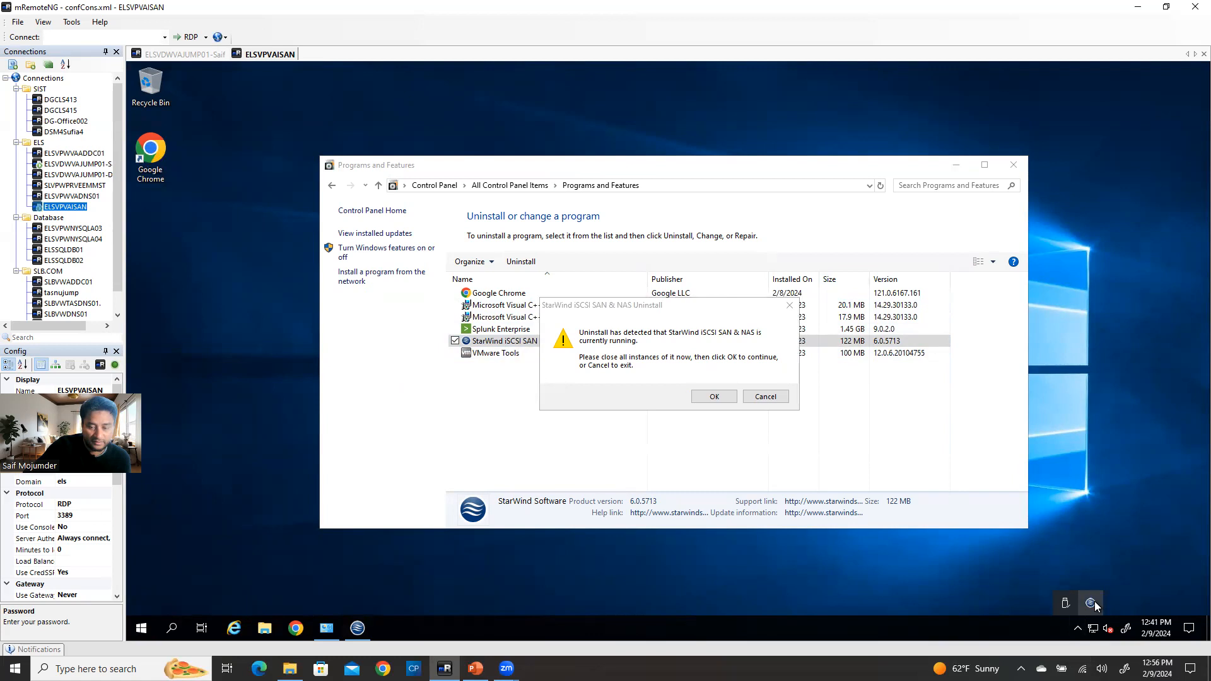
double_click(1095, 604)
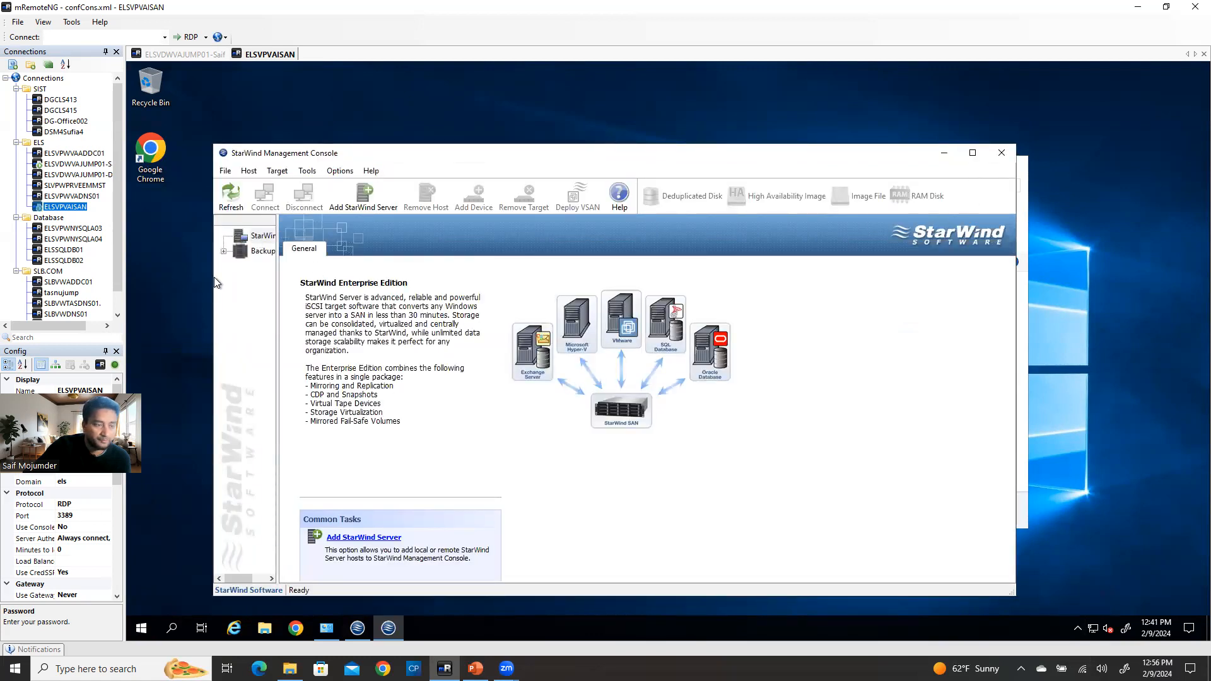
drag(277, 275, 465, 275)
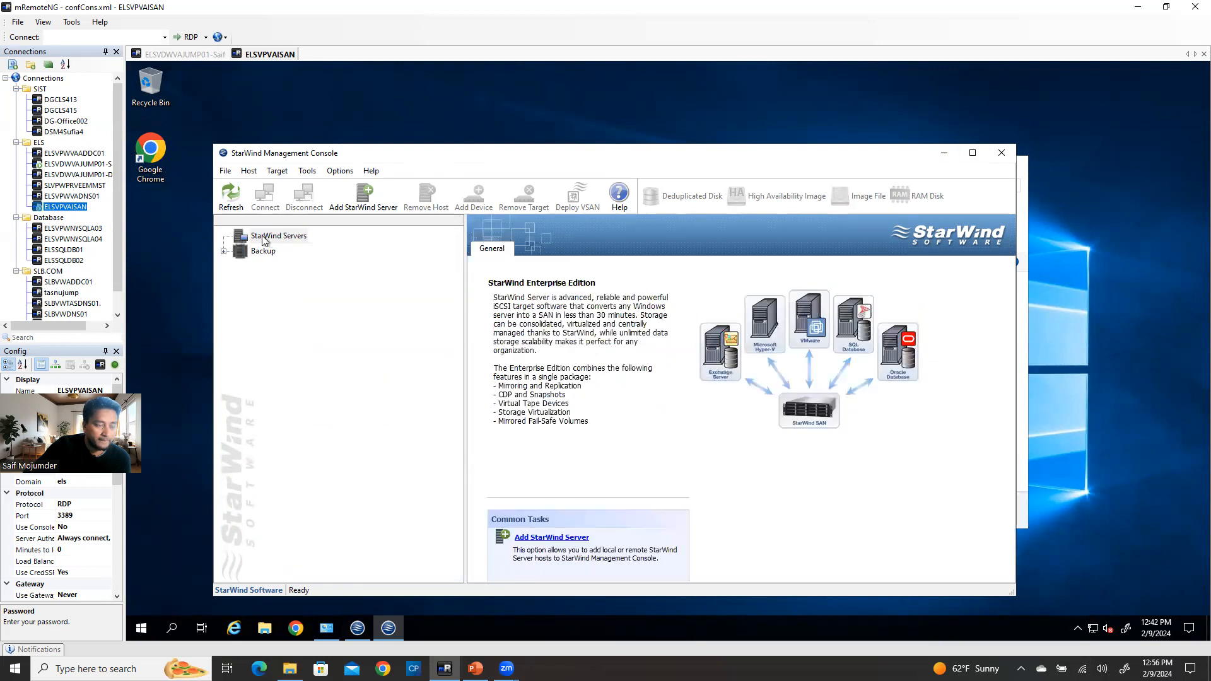
click(225, 171)
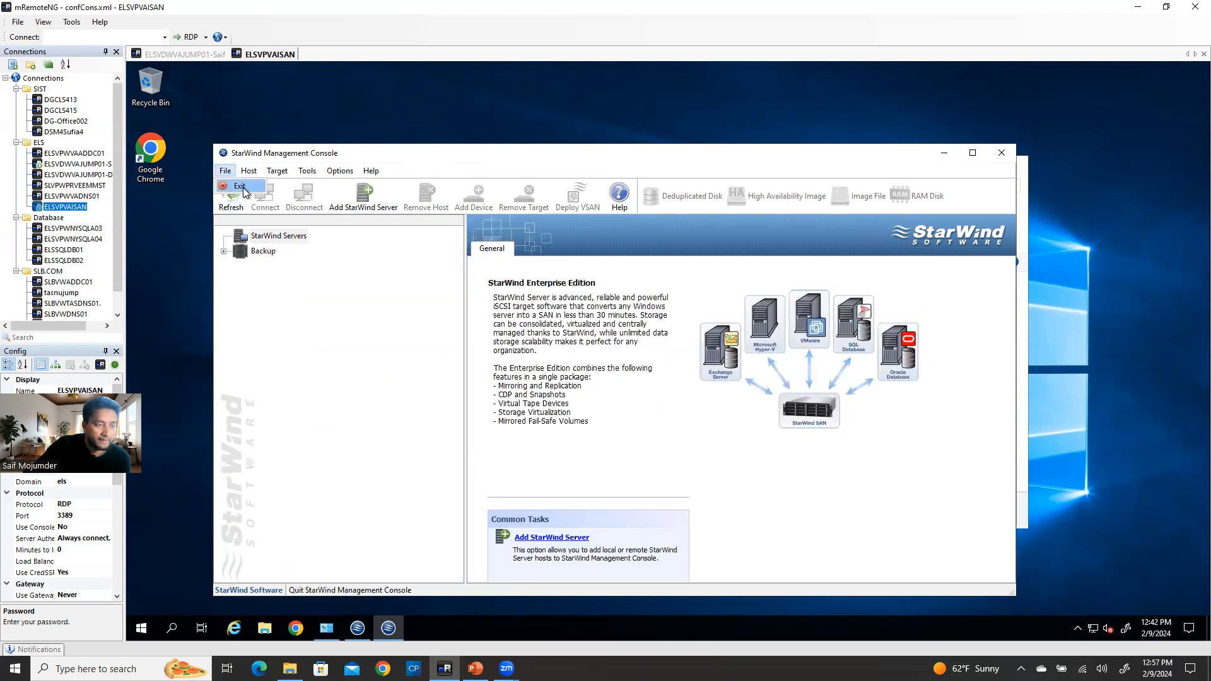
click(244, 189)
click(646, 380)
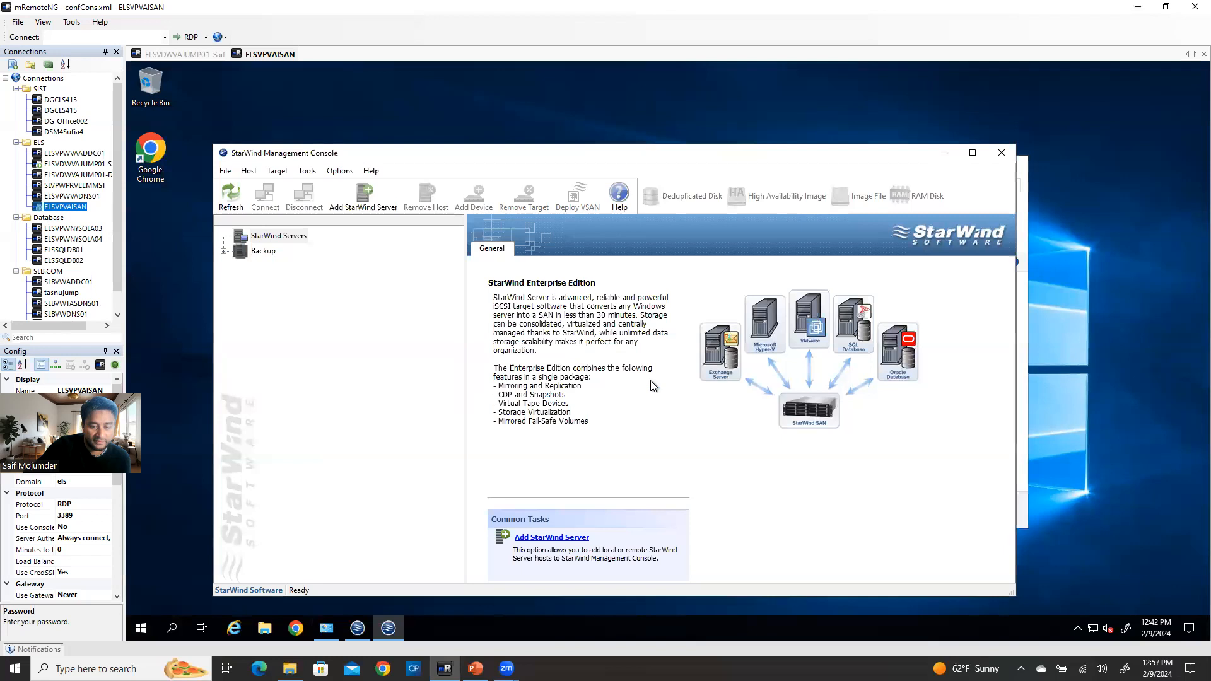
click(714, 393)
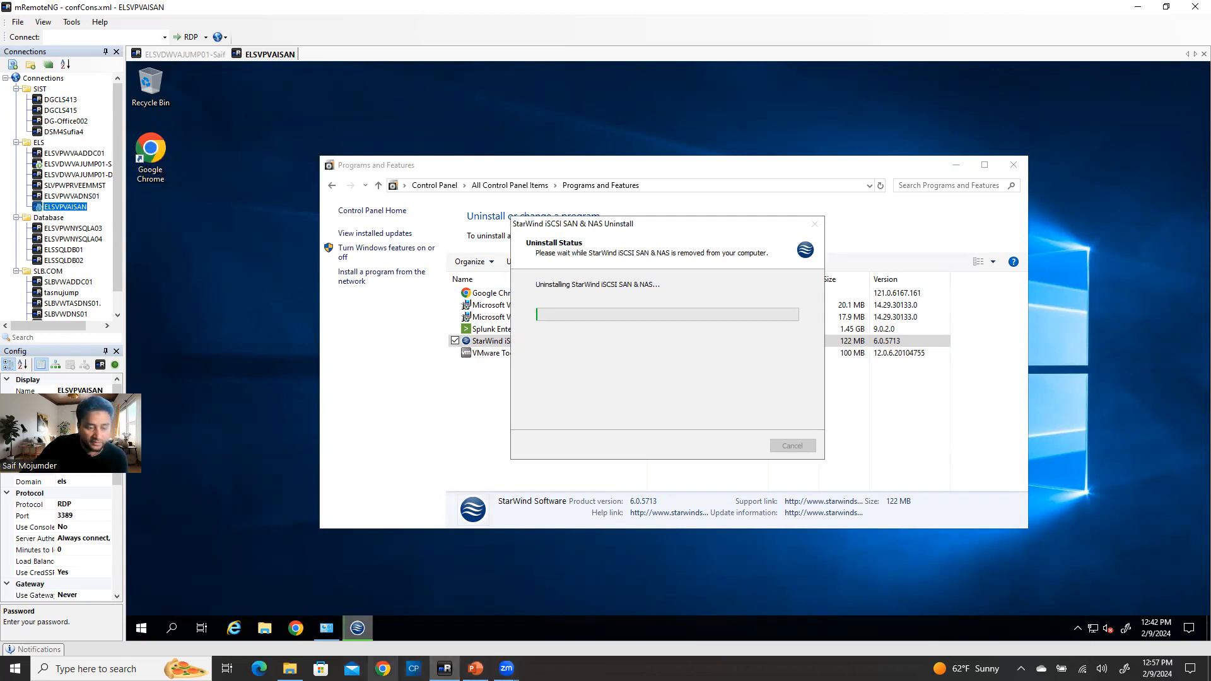
mouse_move(358, 627)
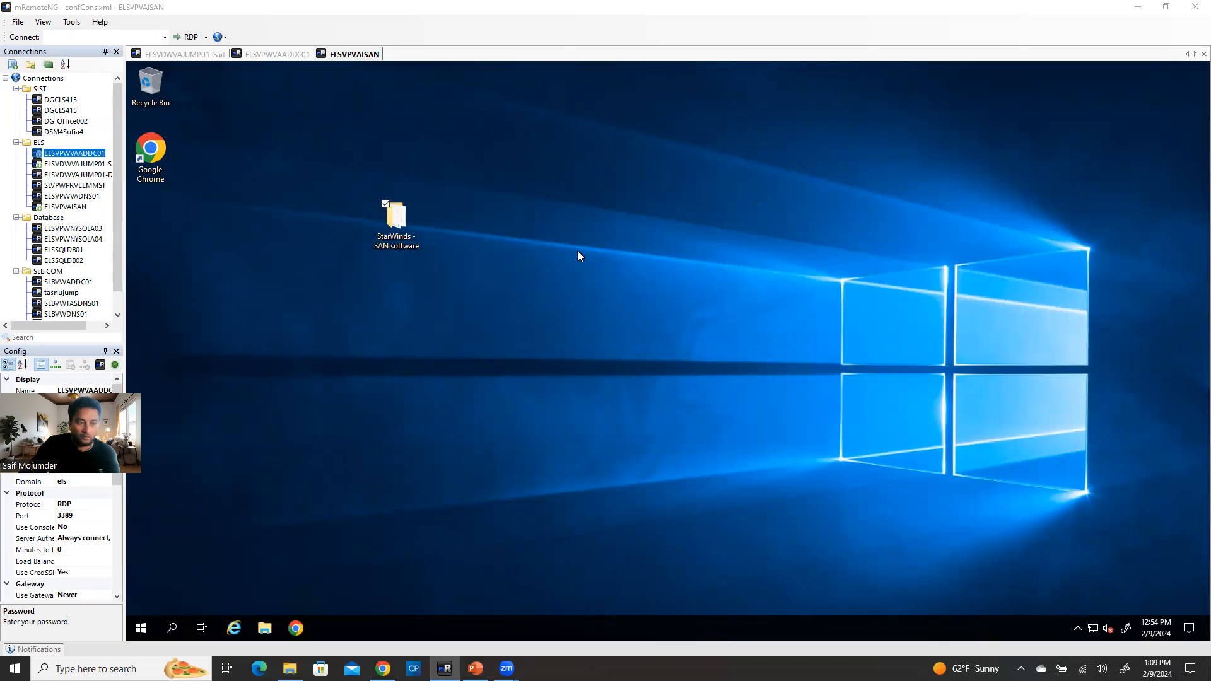
- Look into the StarWinds - SAN software folder on the desktop, close it, and place the folder below Google Chrome
click(402, 234)
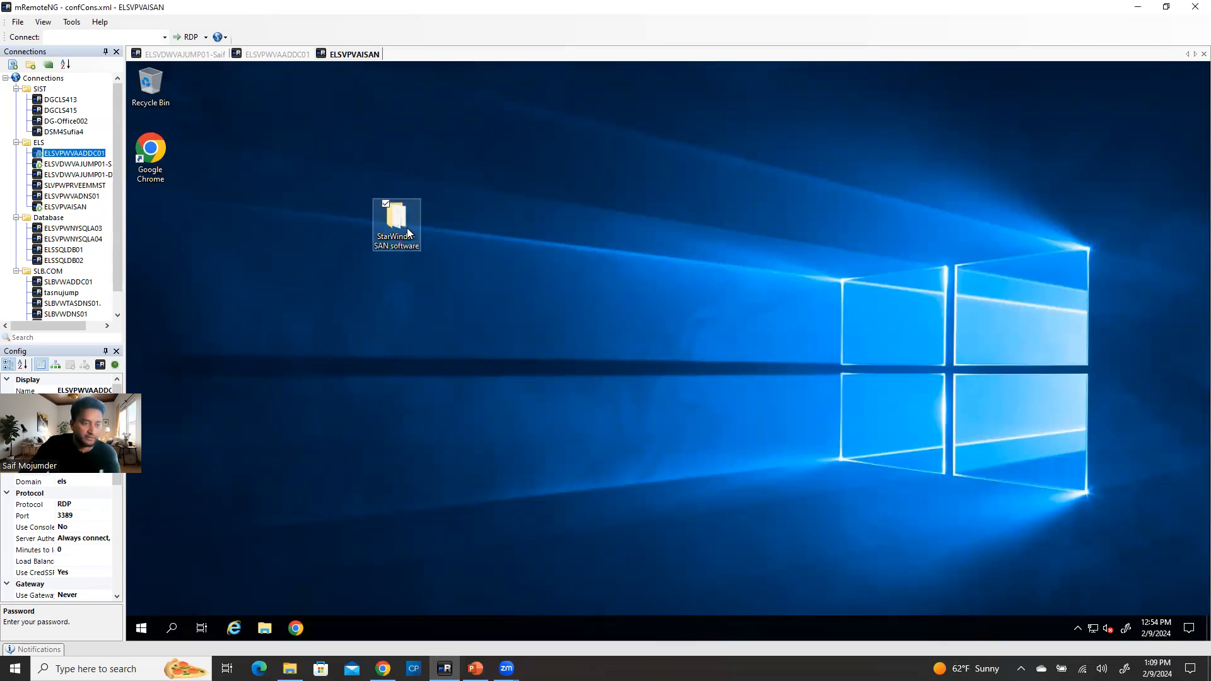
double_click(407, 230)
click(1015, 165)
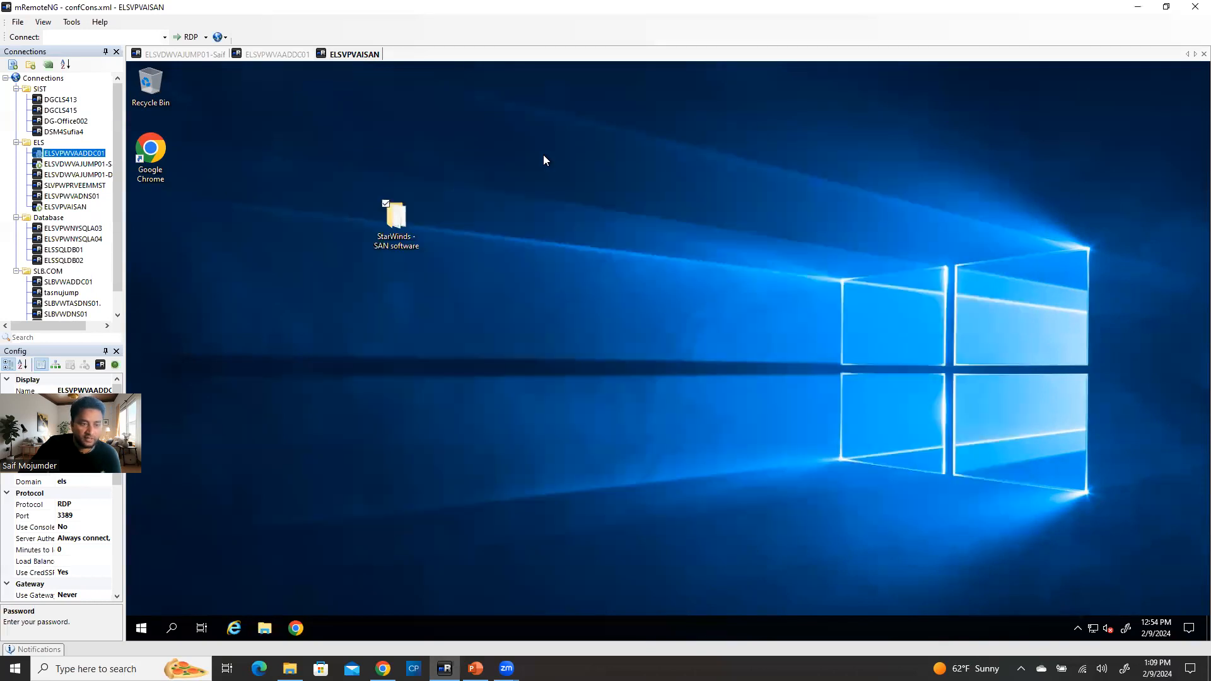
drag(388, 218, 154, 218)
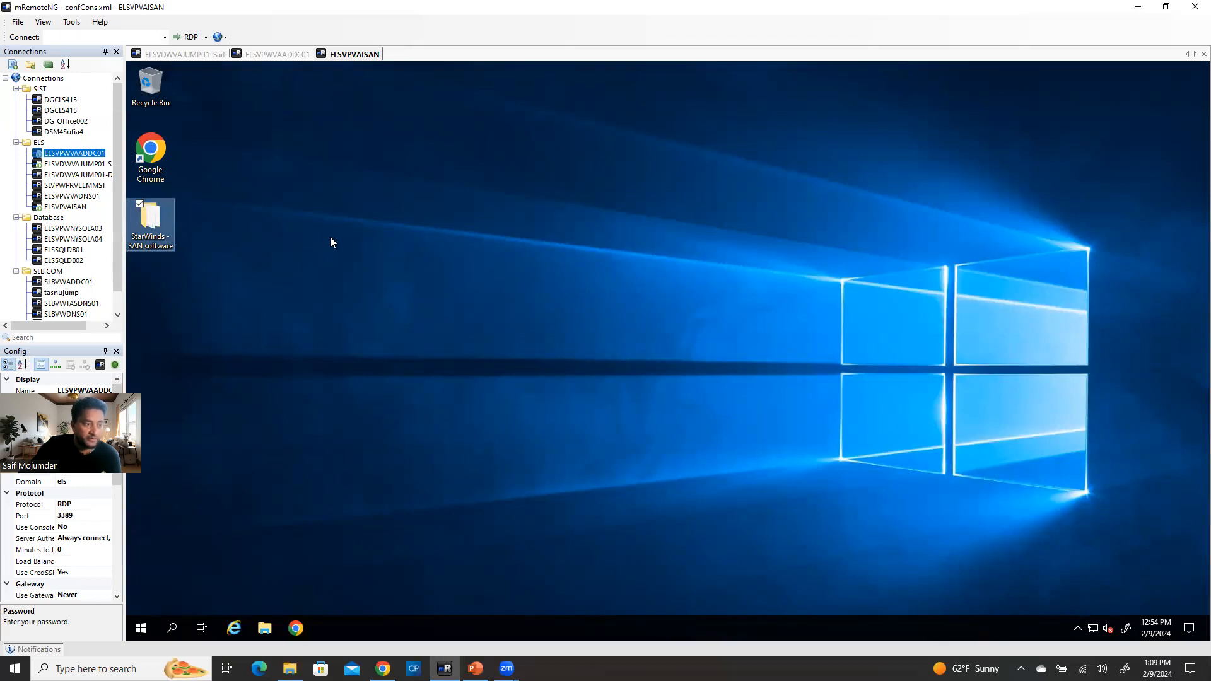
- Run starwind_free from the StarWinds - SAN software folder as administrator and accept the license agreement
double_click(146, 213)
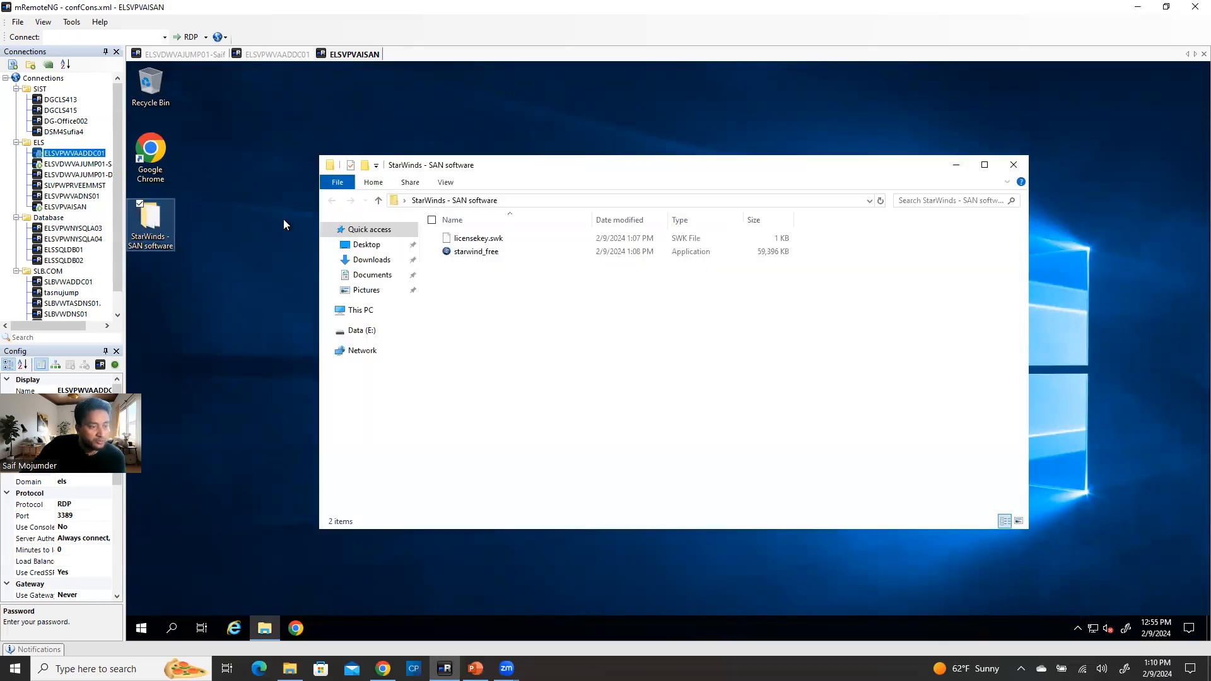
right_click(484, 258)
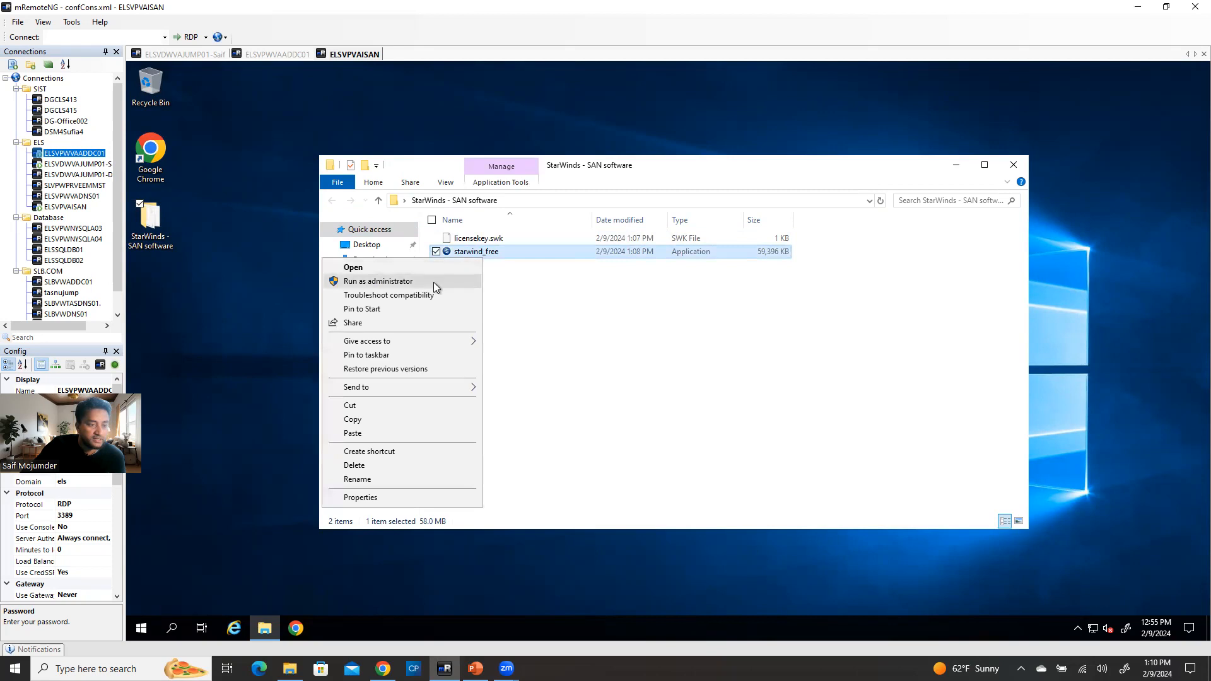
click(434, 282)
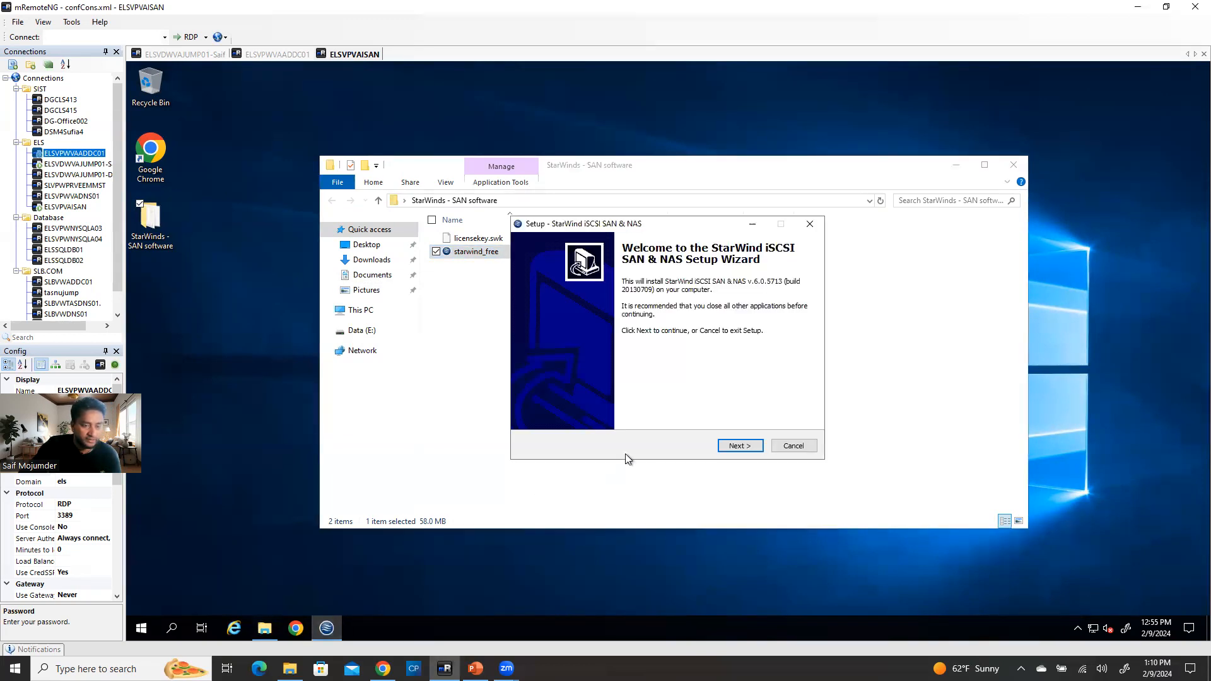
click(744, 448)
click(615, 409)
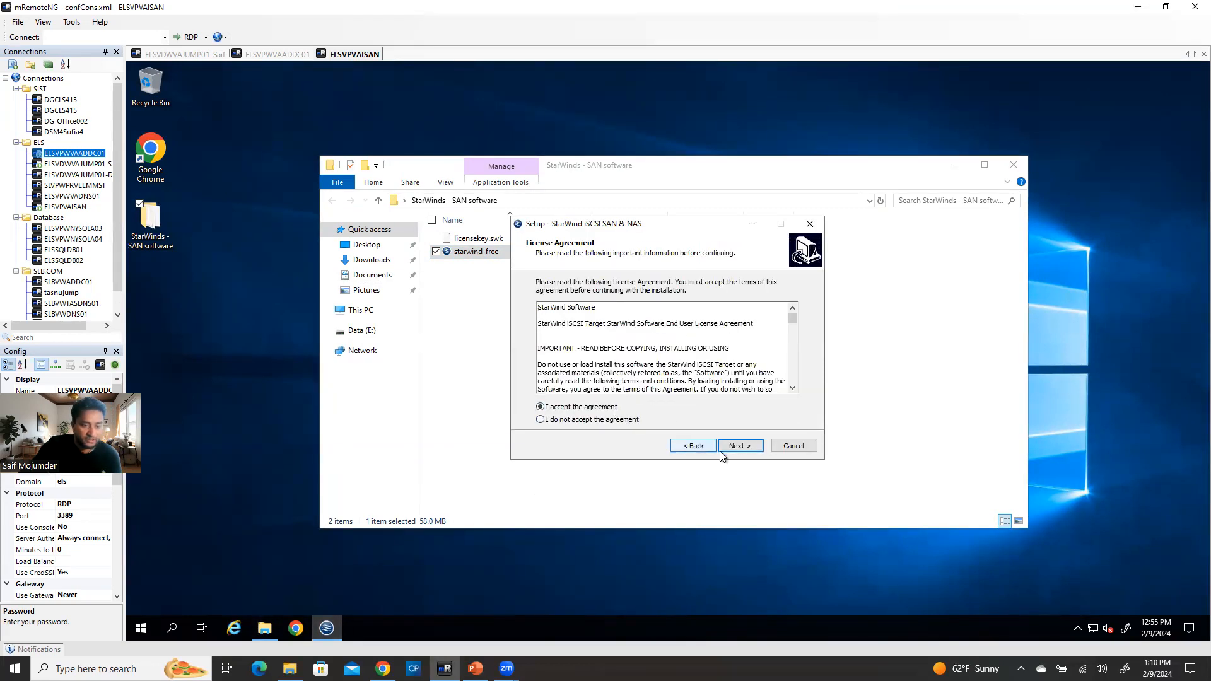
click(739, 446)
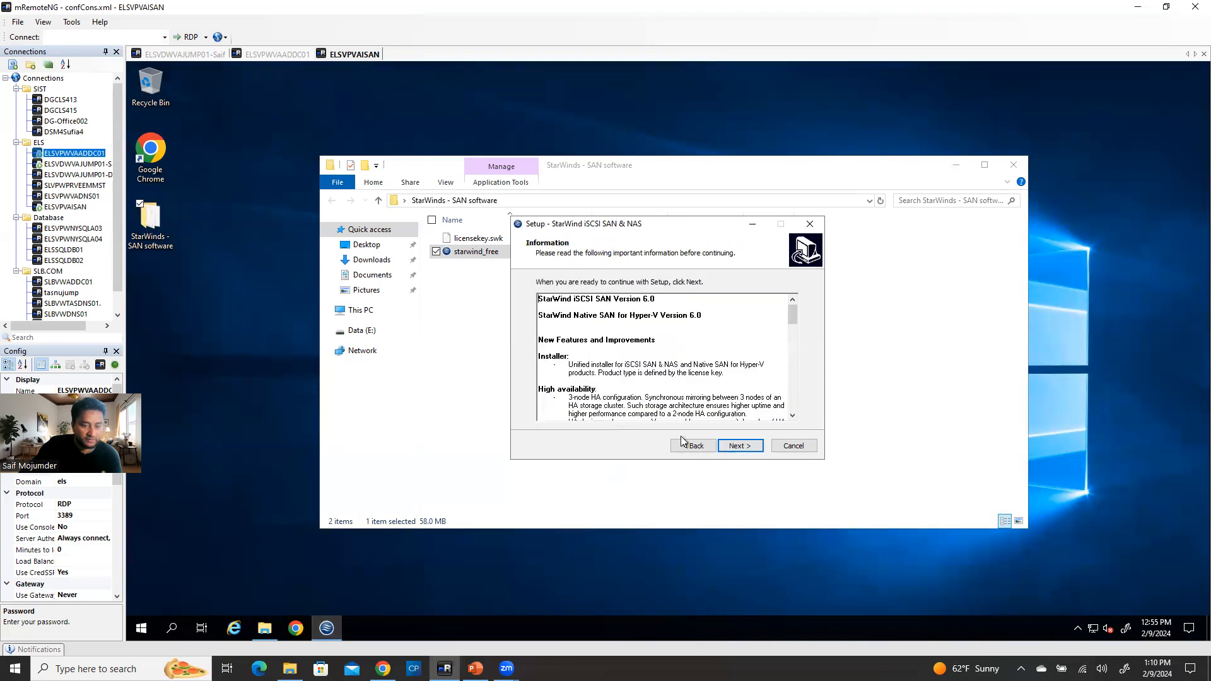
- Install StarWind iSCSI SAN & NAS as a full installation into the existing C:\Program Files\StarWind Software\StarWind folder and launch the Management Console
click(739, 446)
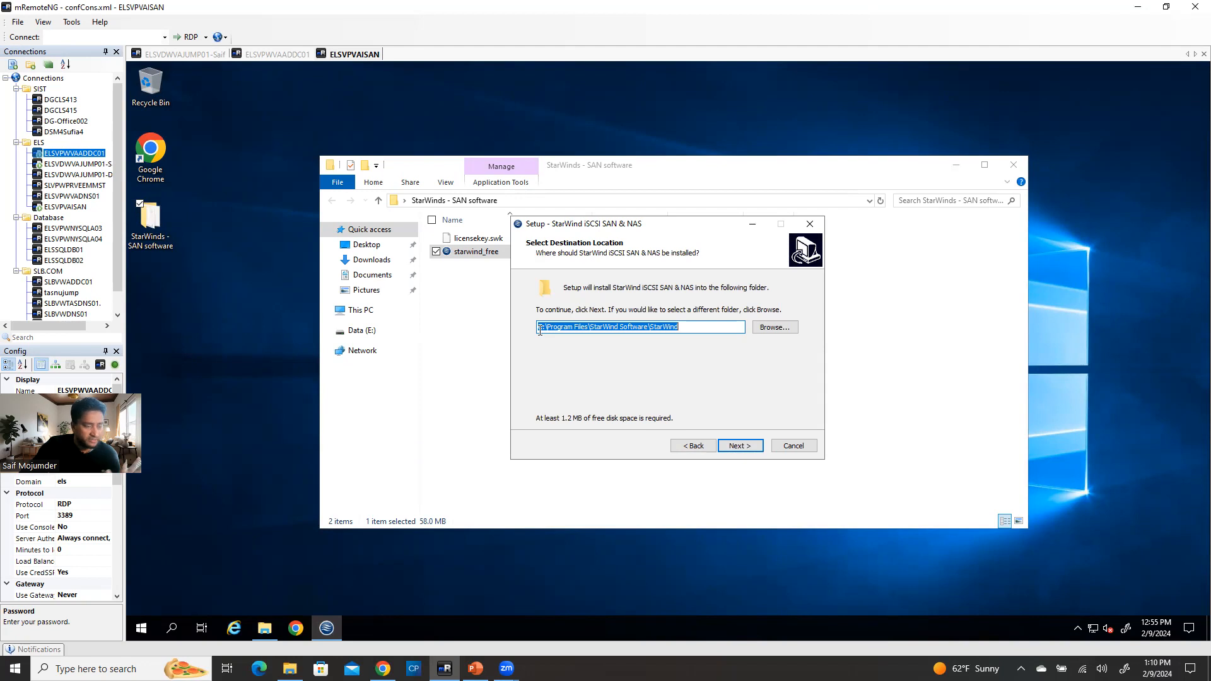
click(746, 447)
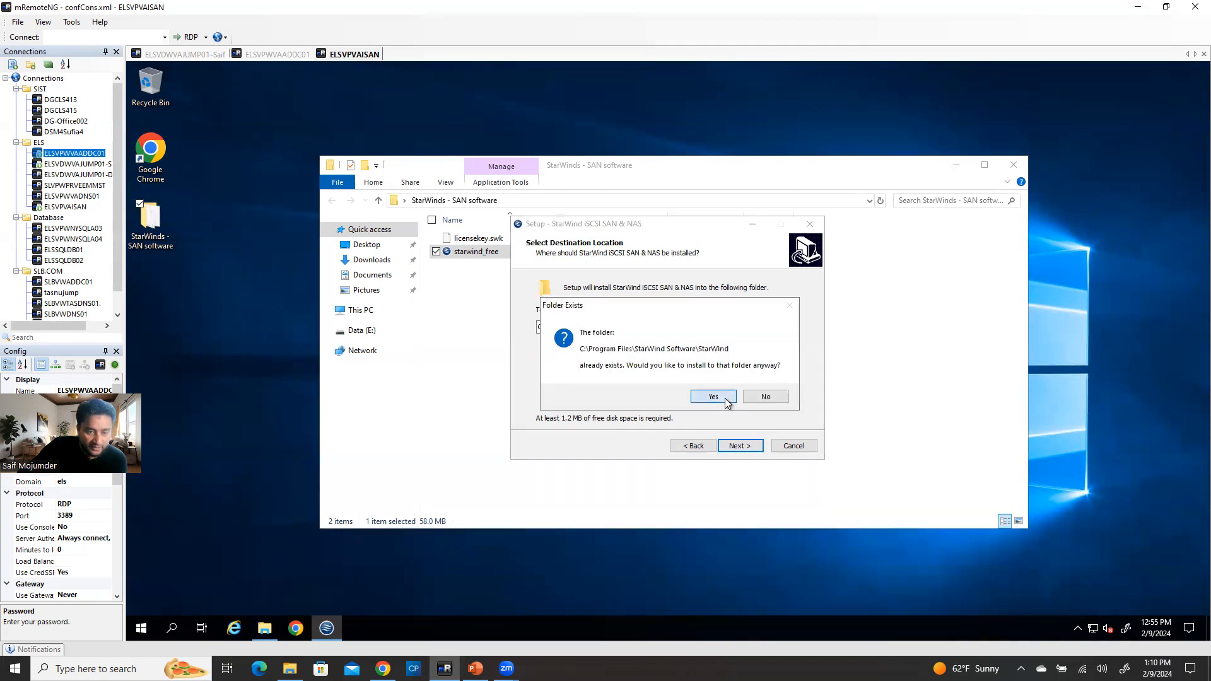
click(714, 397)
click(740, 446)
click(740, 446)
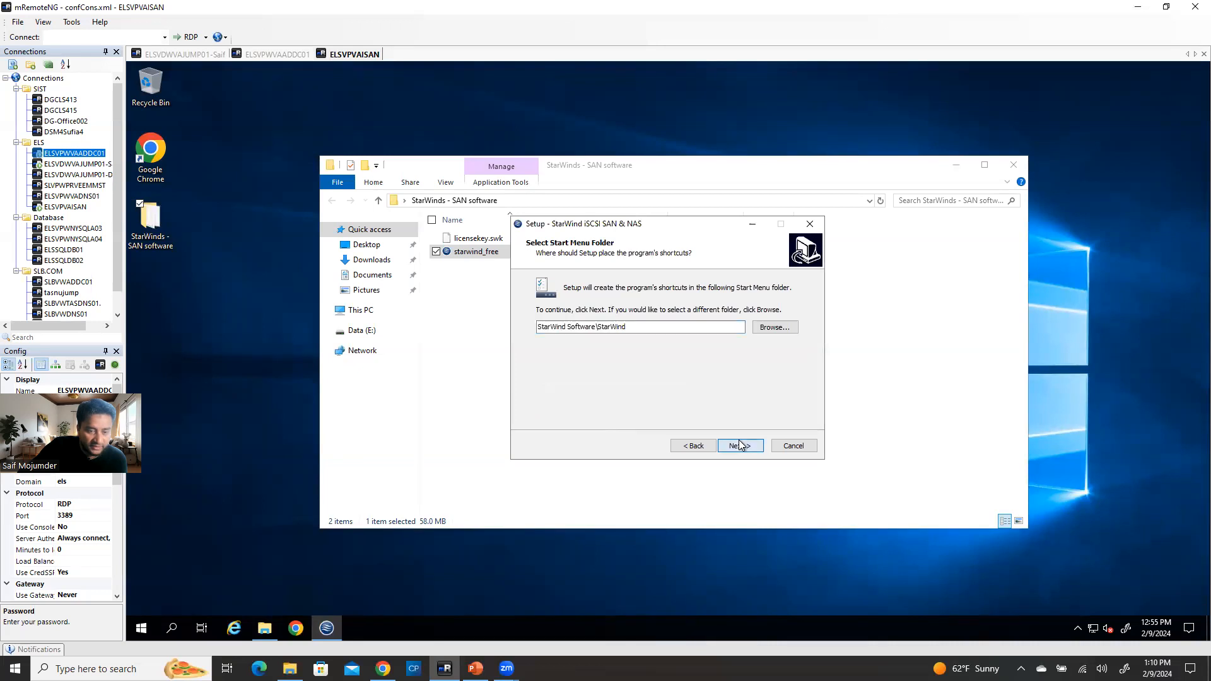
click(740, 446)
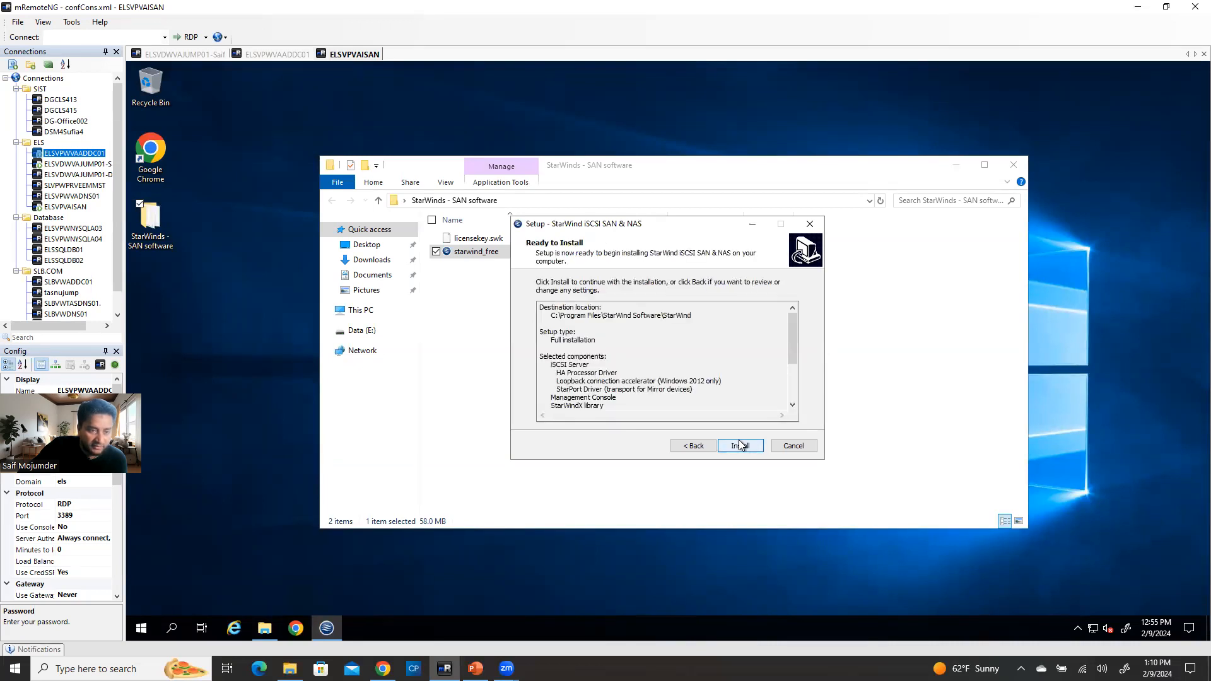
click(741, 446)
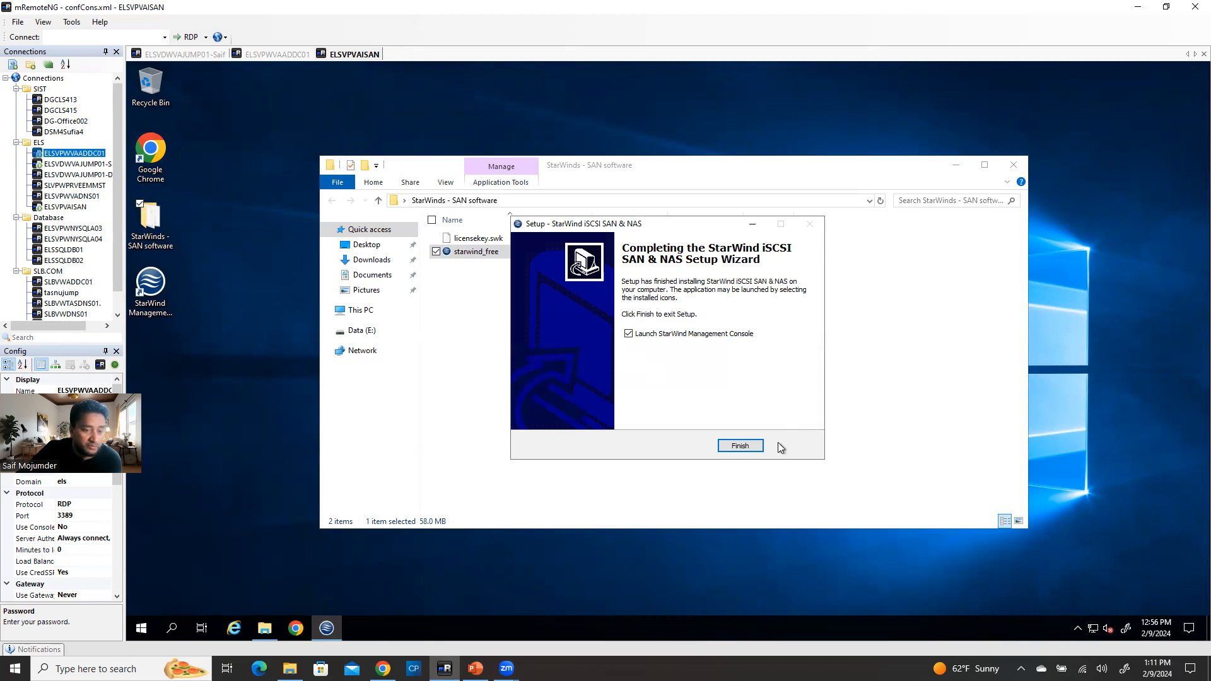
click(741, 446)
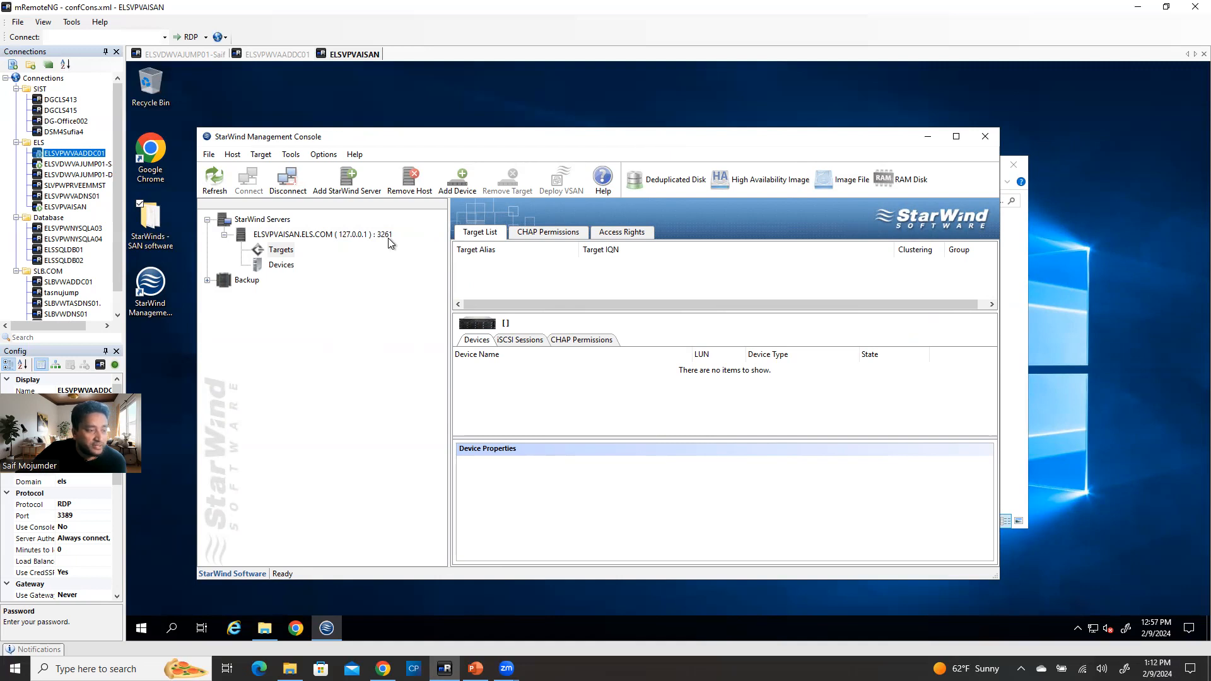
- Disconnect the host ELSVPVAISAN.ELS.COM (127.0.0.1) and remove it from the StarWind servers
click(390, 239)
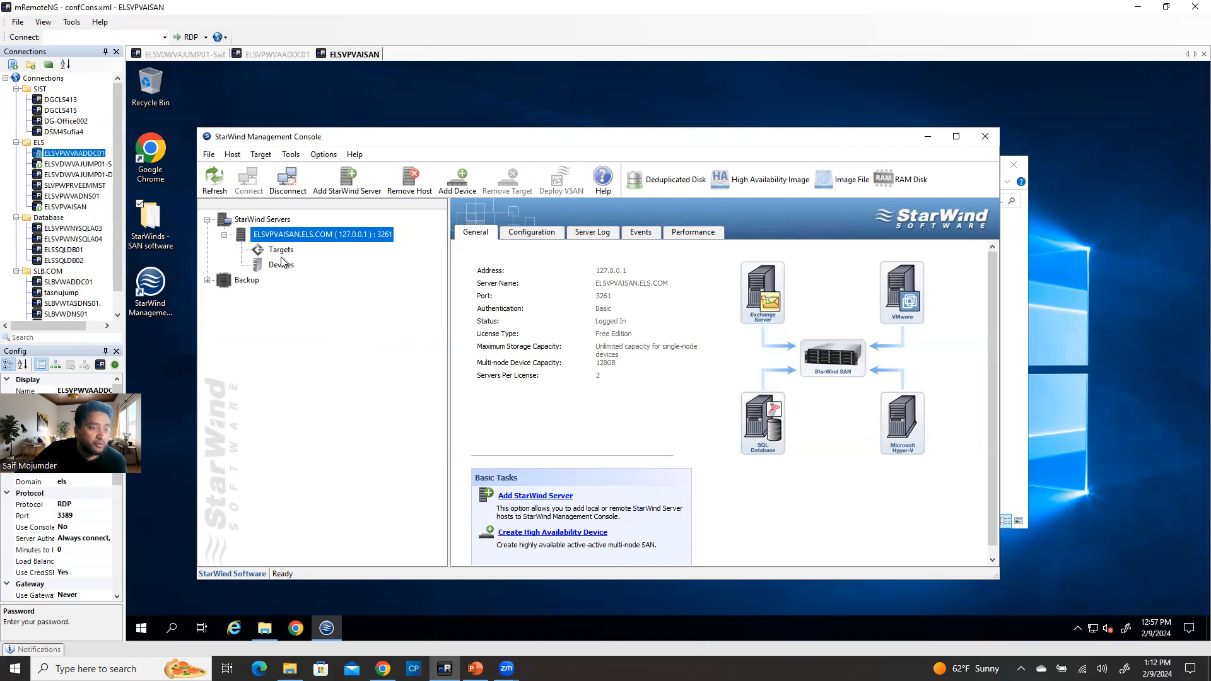
right_click(326, 236)
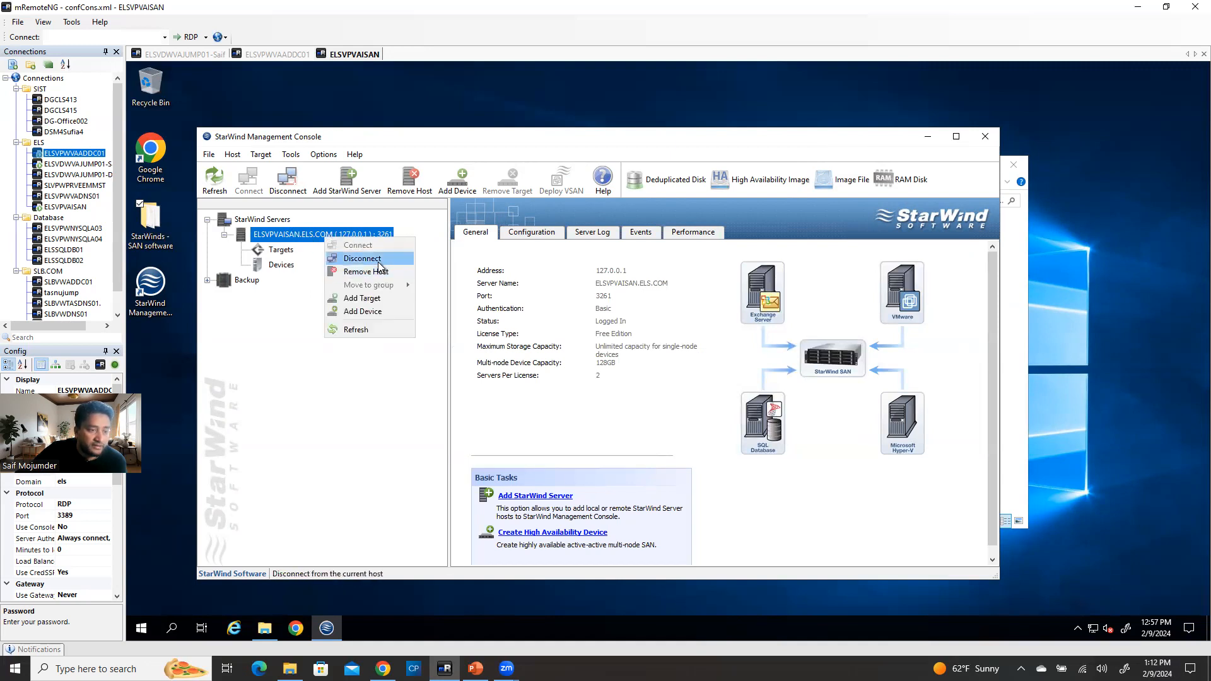
click(371, 258)
right_click(356, 236)
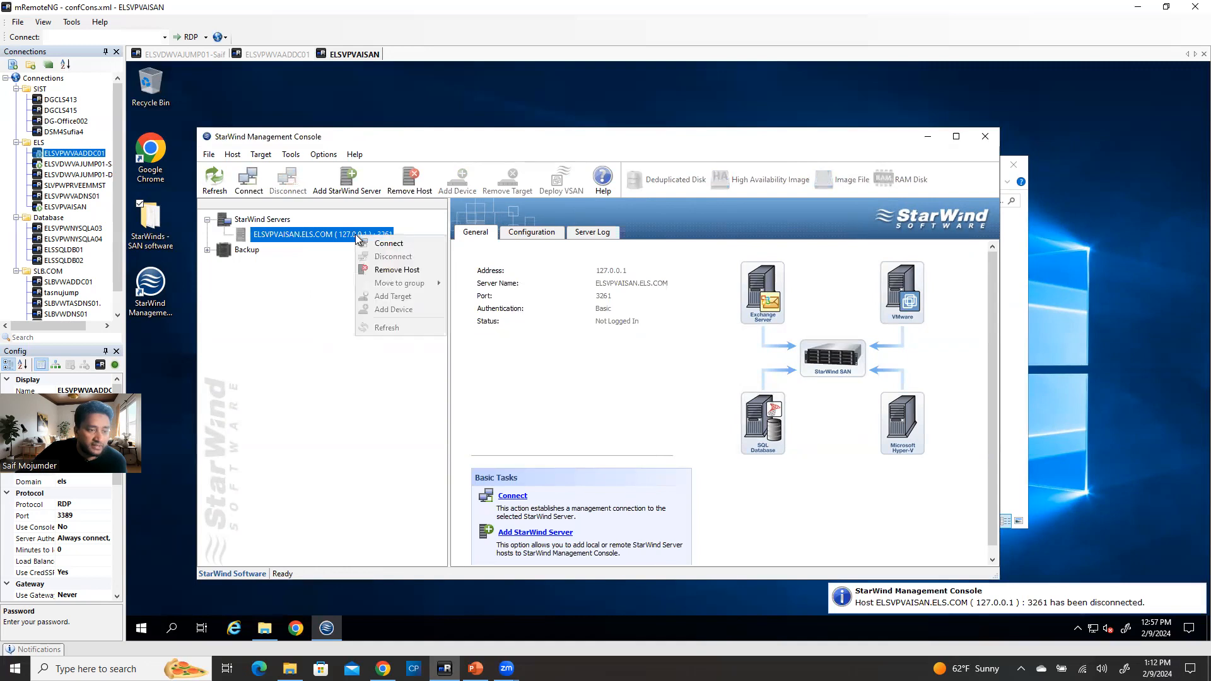
click(391, 270)
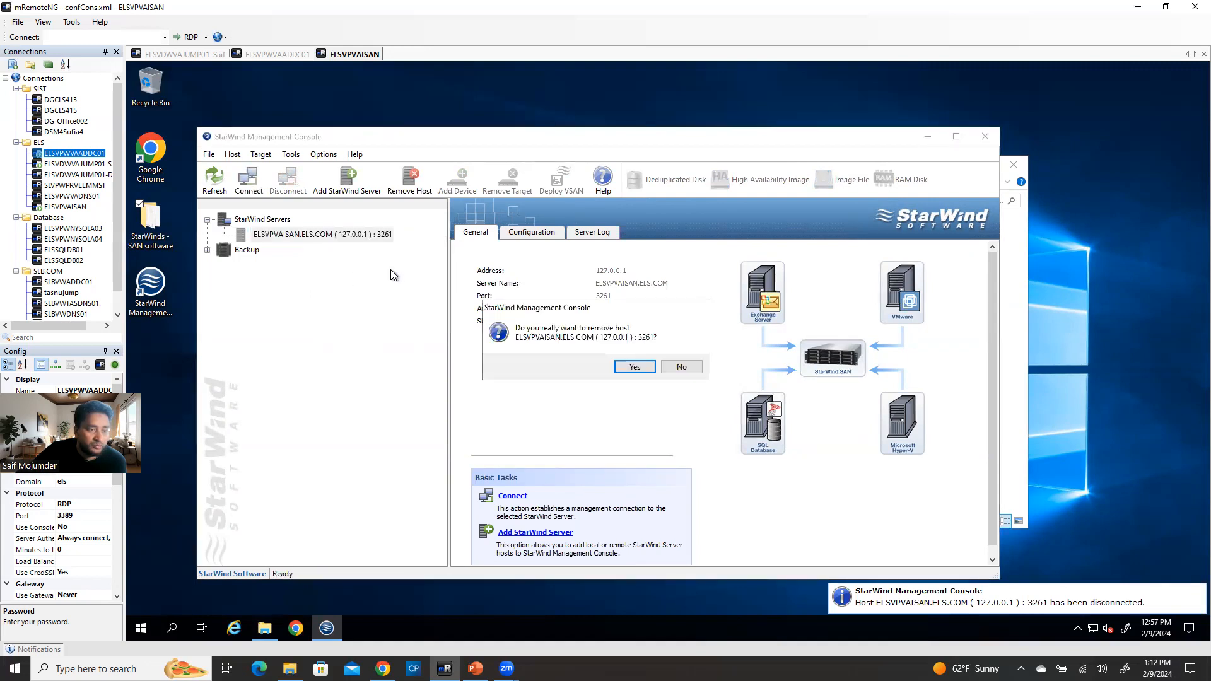
click(635, 367)
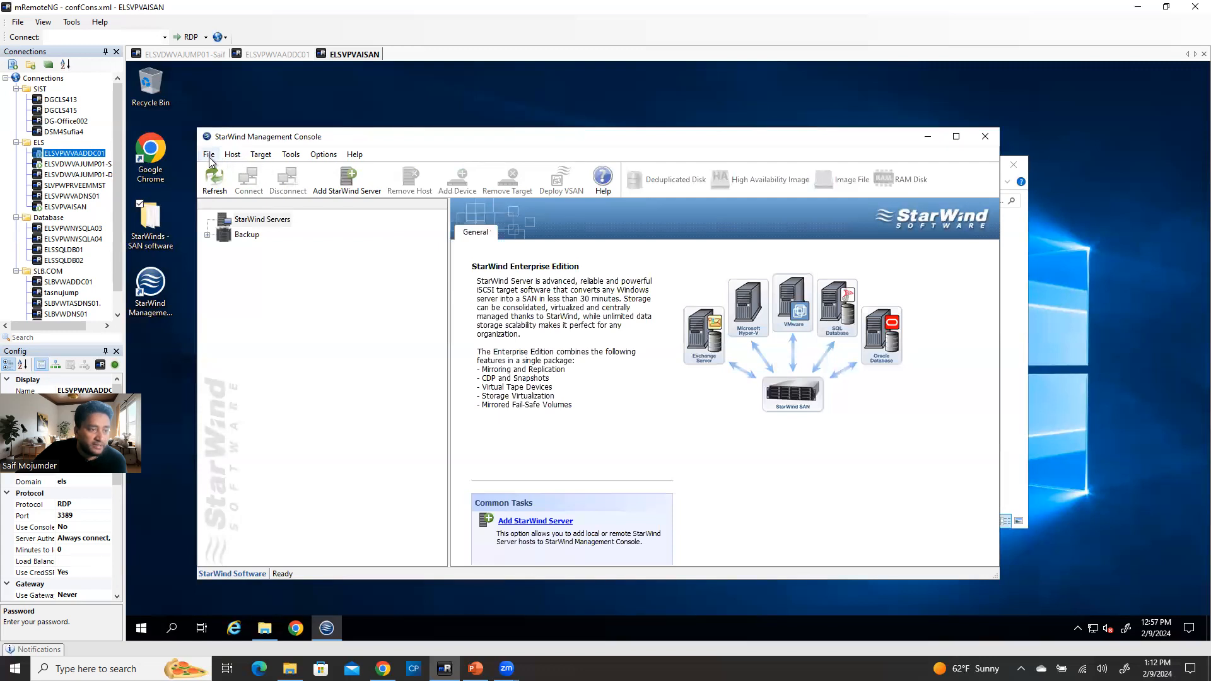
- Add a StarWind server with host 192.168.1.6 on port 3261 and connect to it
click(342, 191)
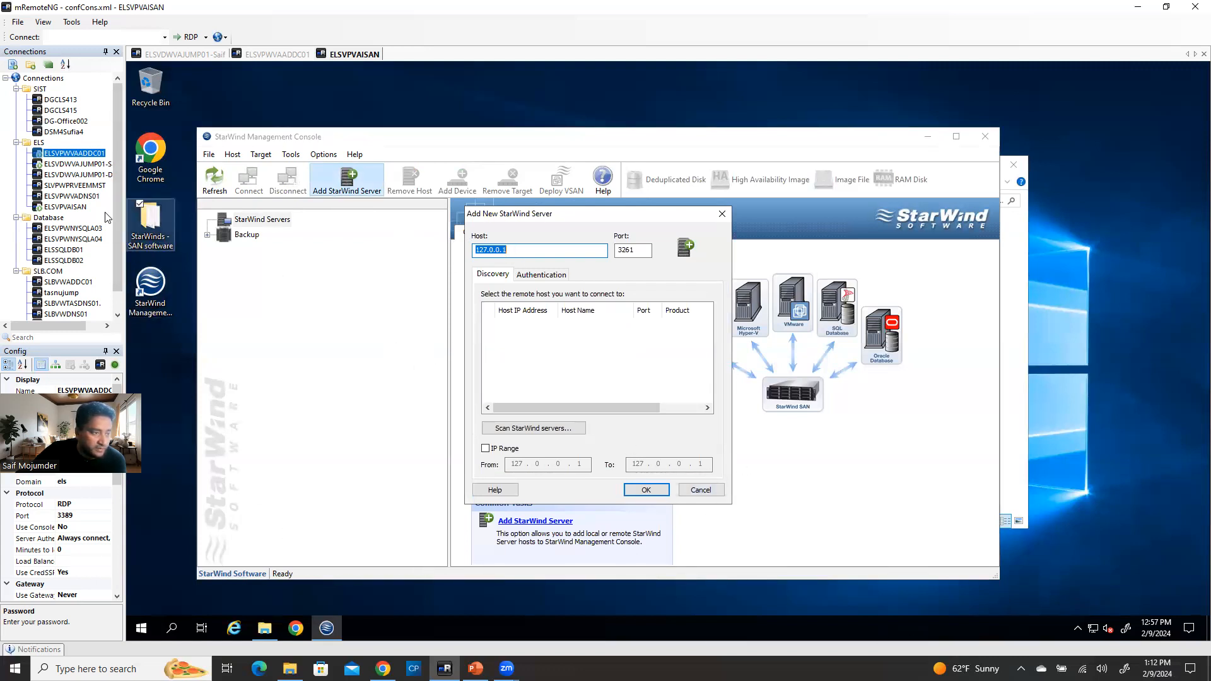
click(86, 210)
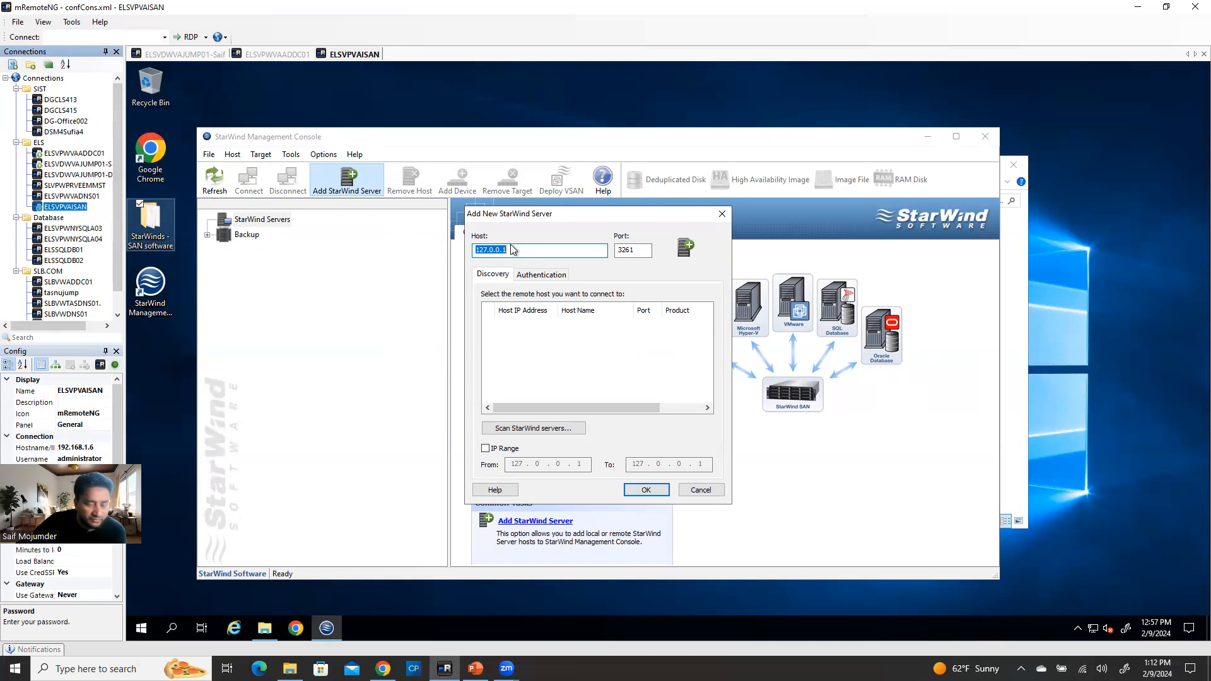
text(19)
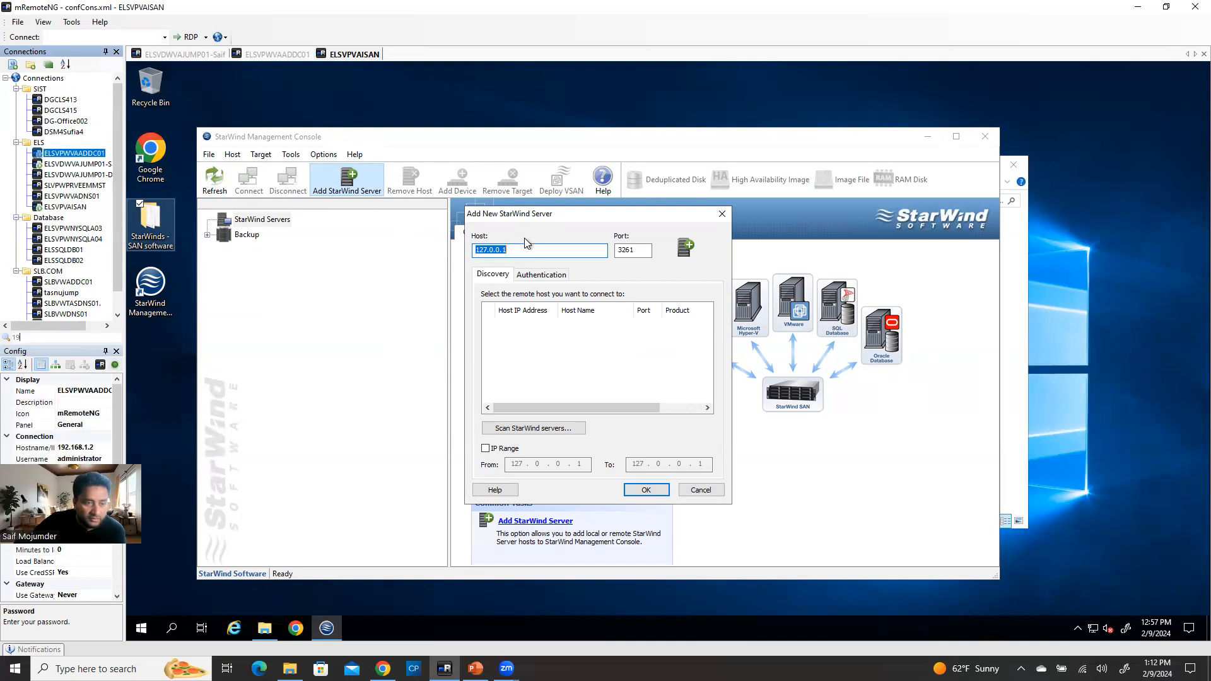
drag(529, 251, 476, 251)
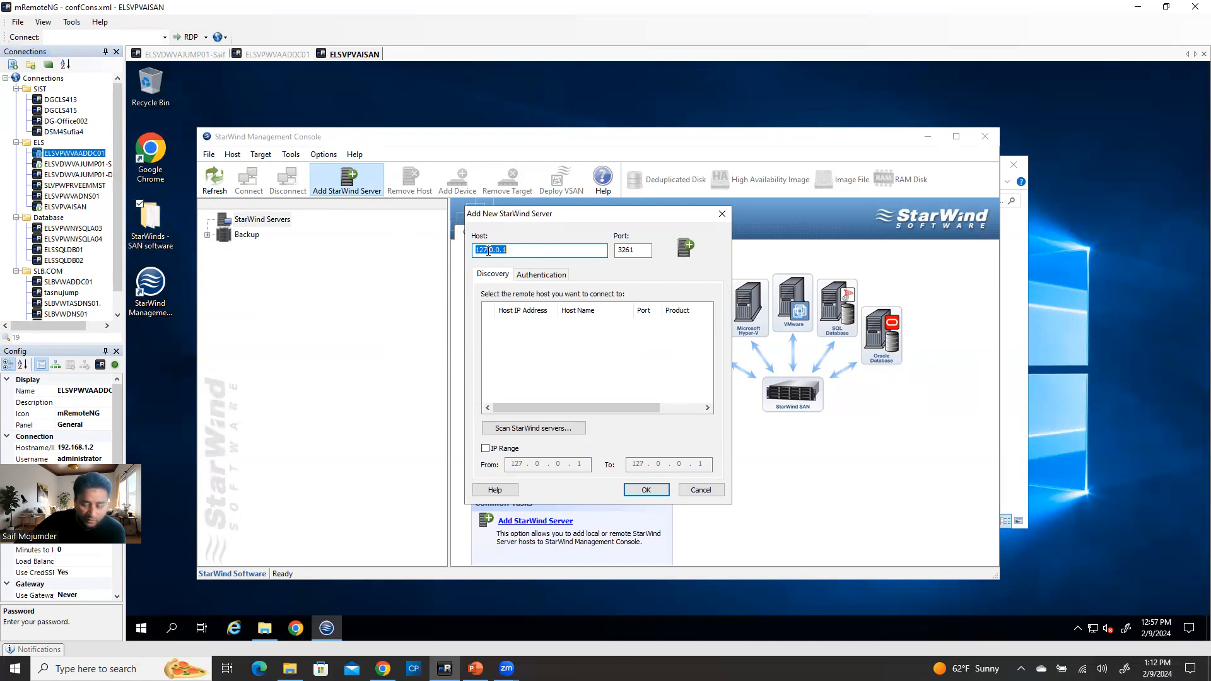
text(192.168.1.6)
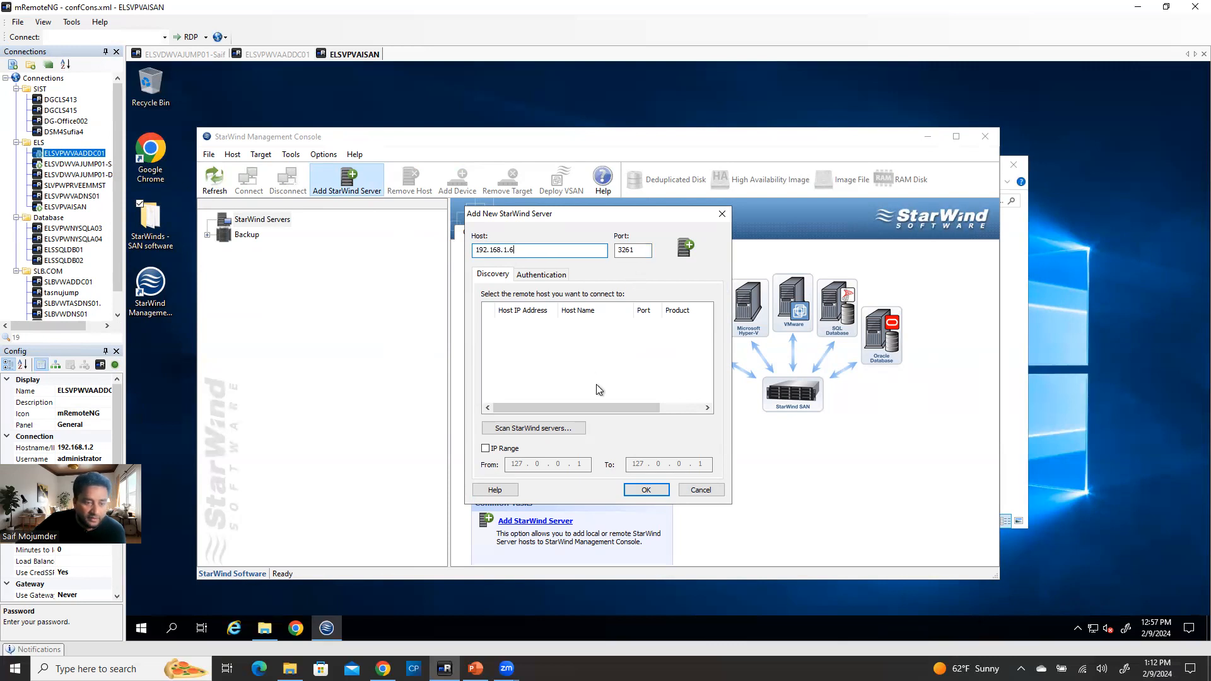
click(641, 491)
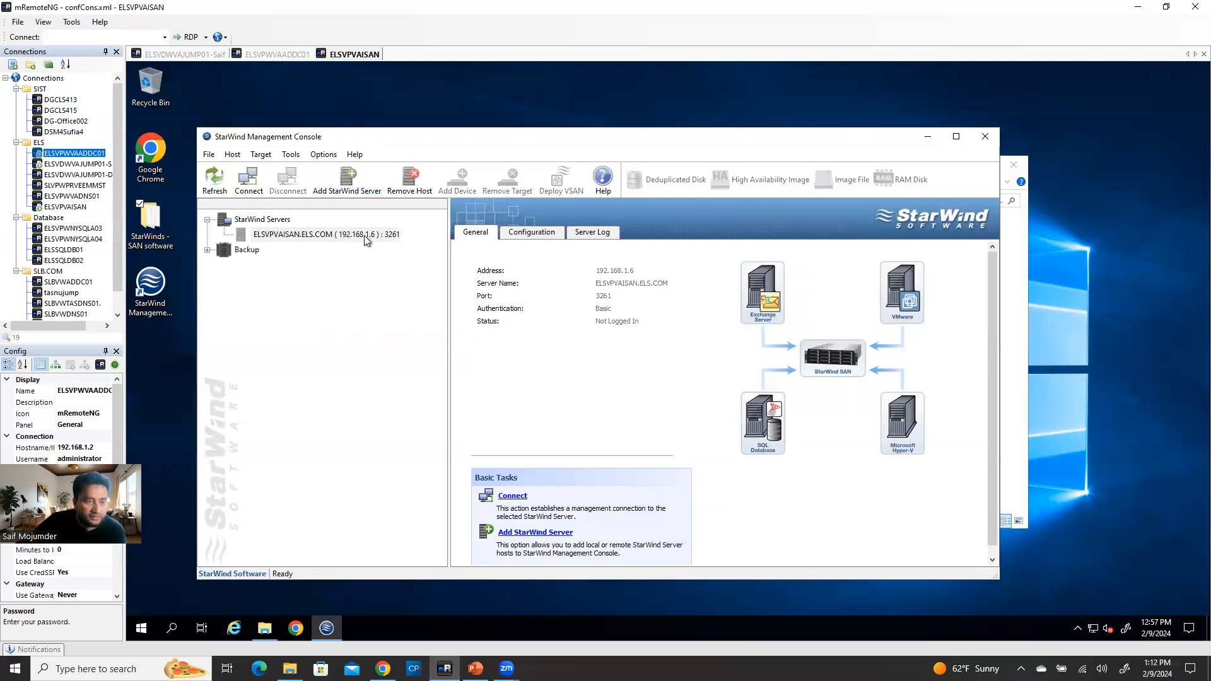
right_click(351, 237)
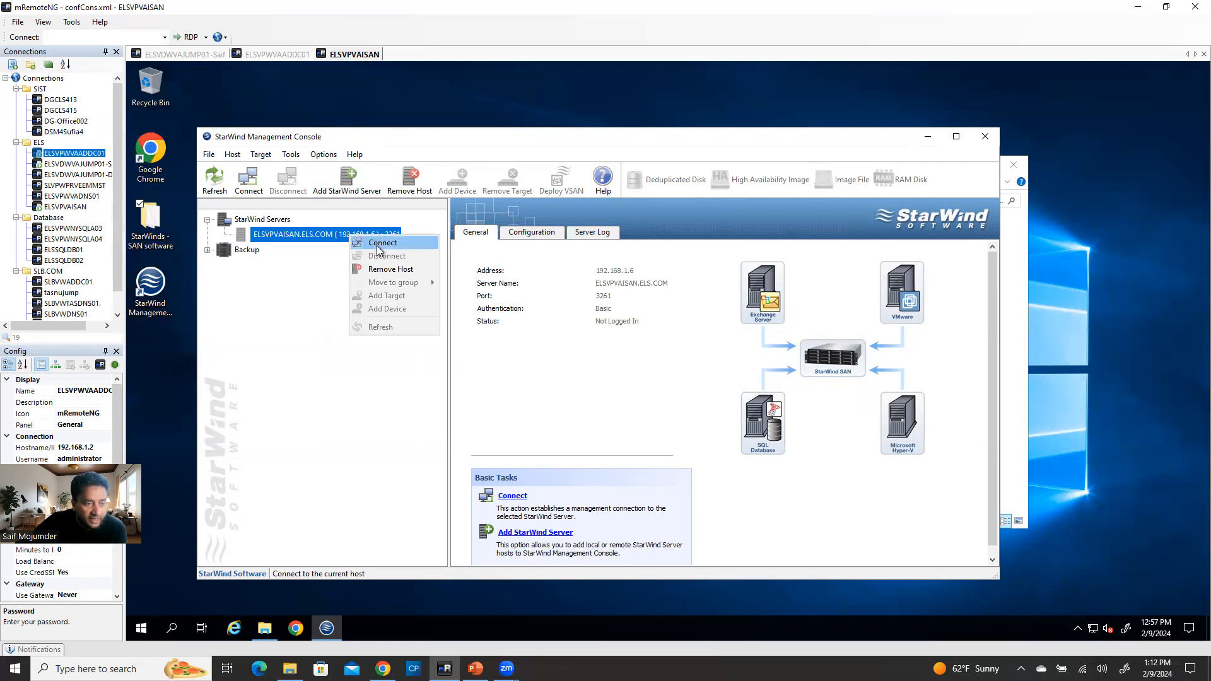
click(379, 244)
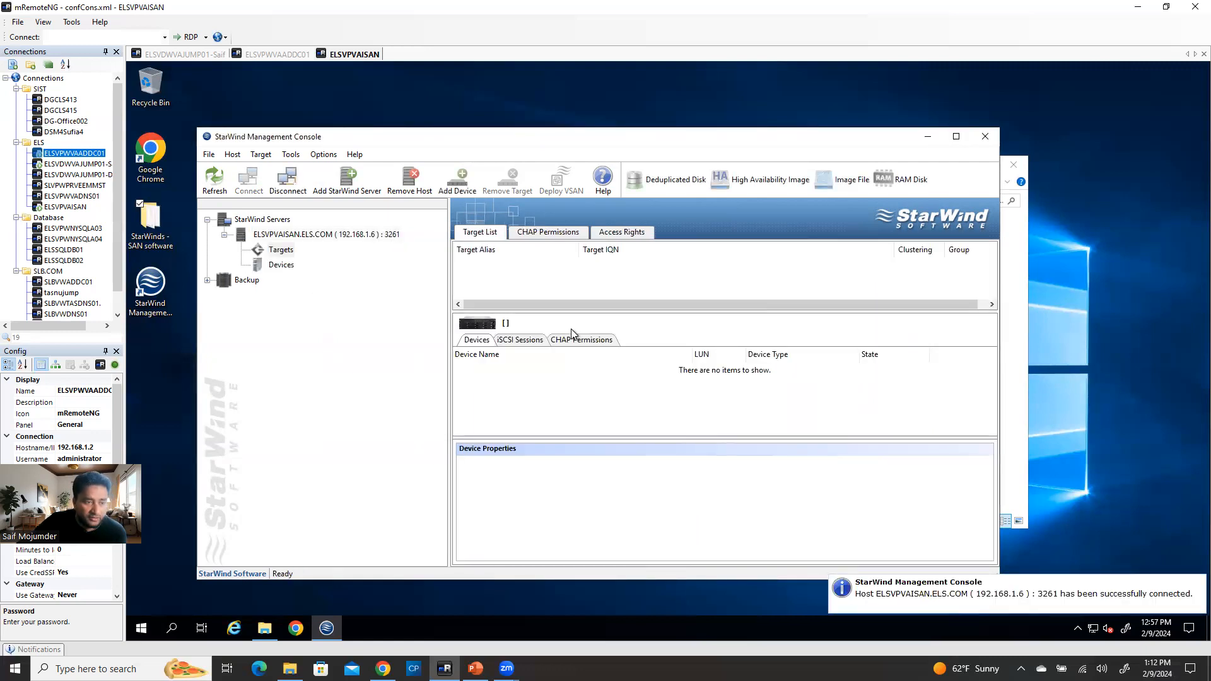
- Look over the 192.168.1.6 server's general information, targets and devices, and start adding a device
click(312, 238)
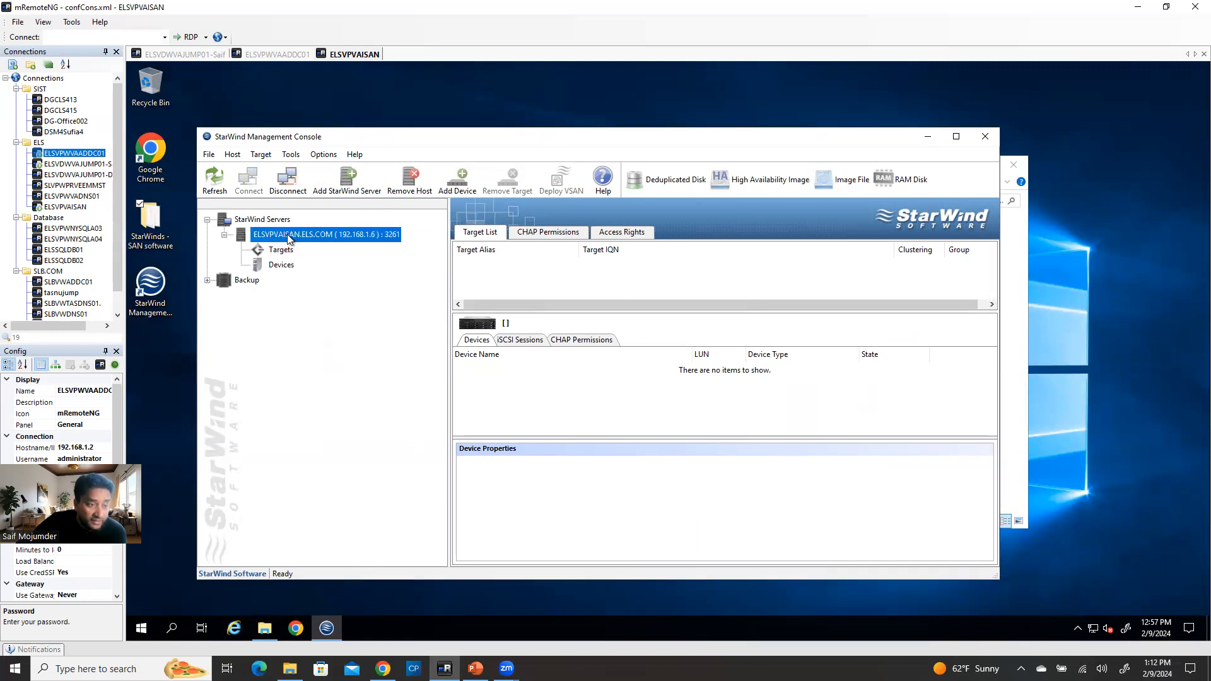
right_click(335, 233)
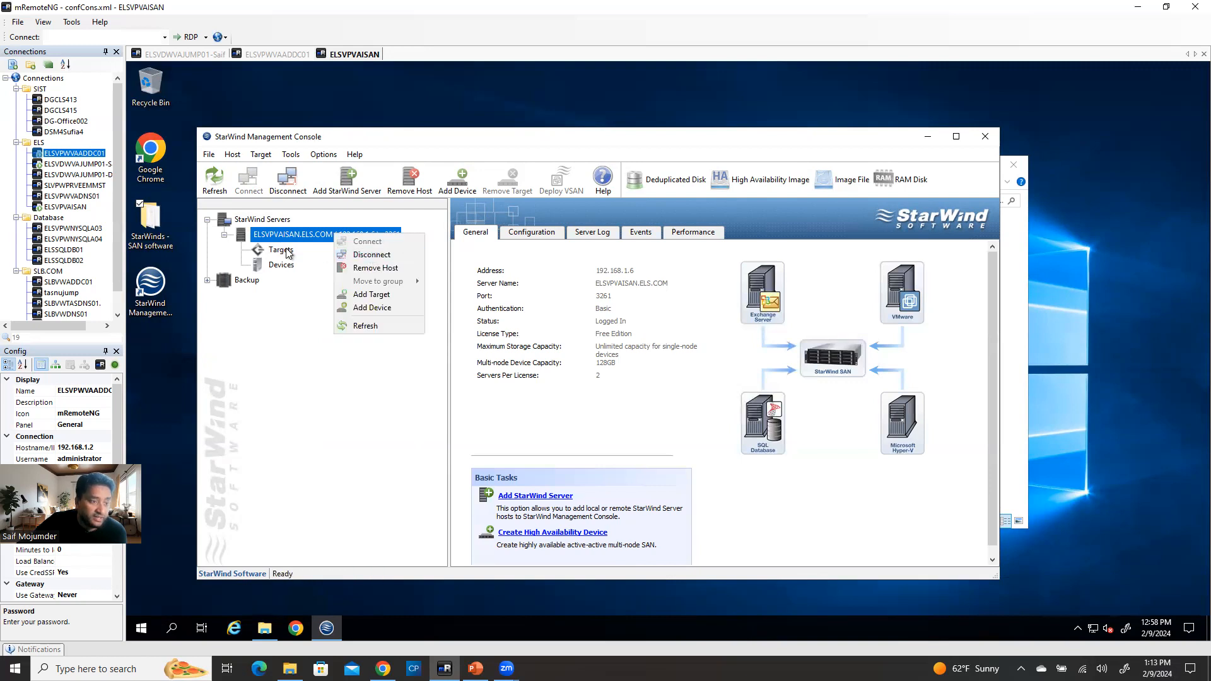
click(280, 301)
click(286, 251)
click(284, 266)
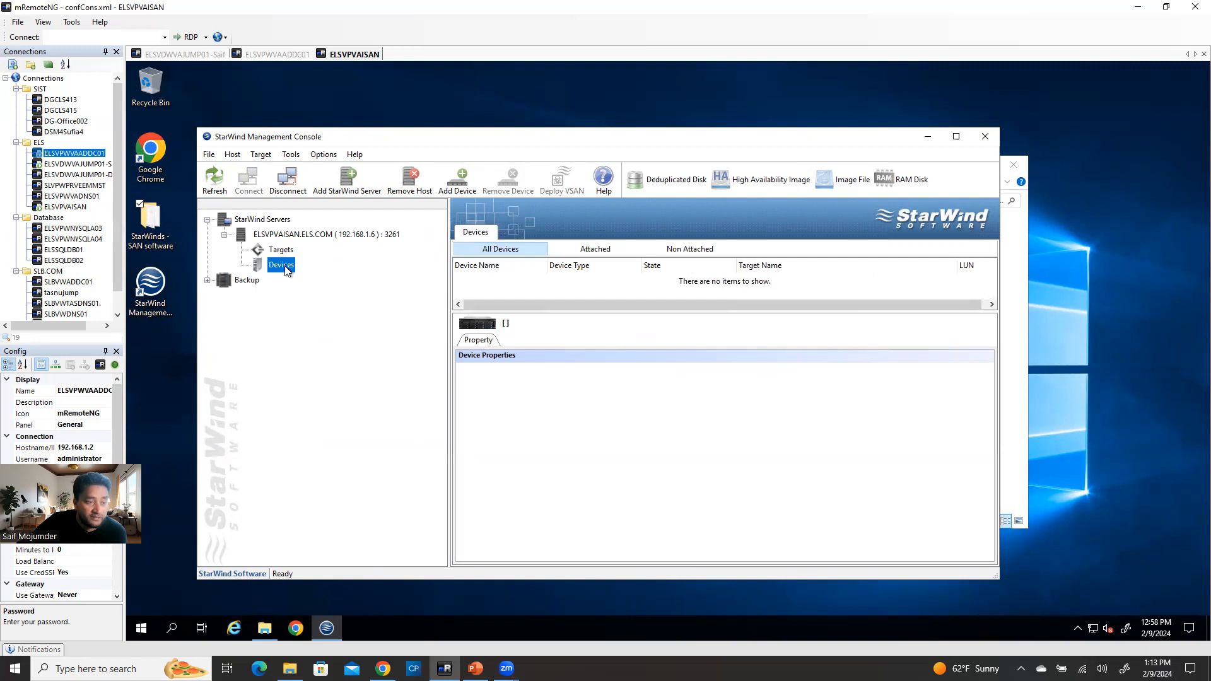
right_click(287, 270)
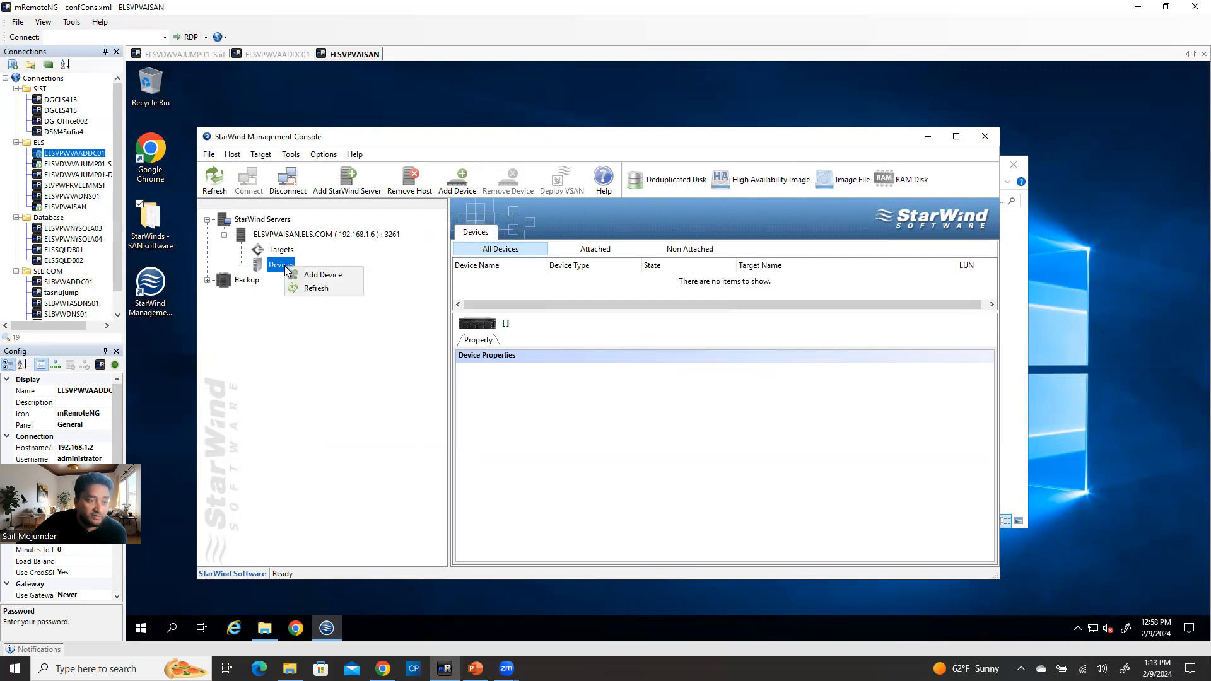
click(318, 275)
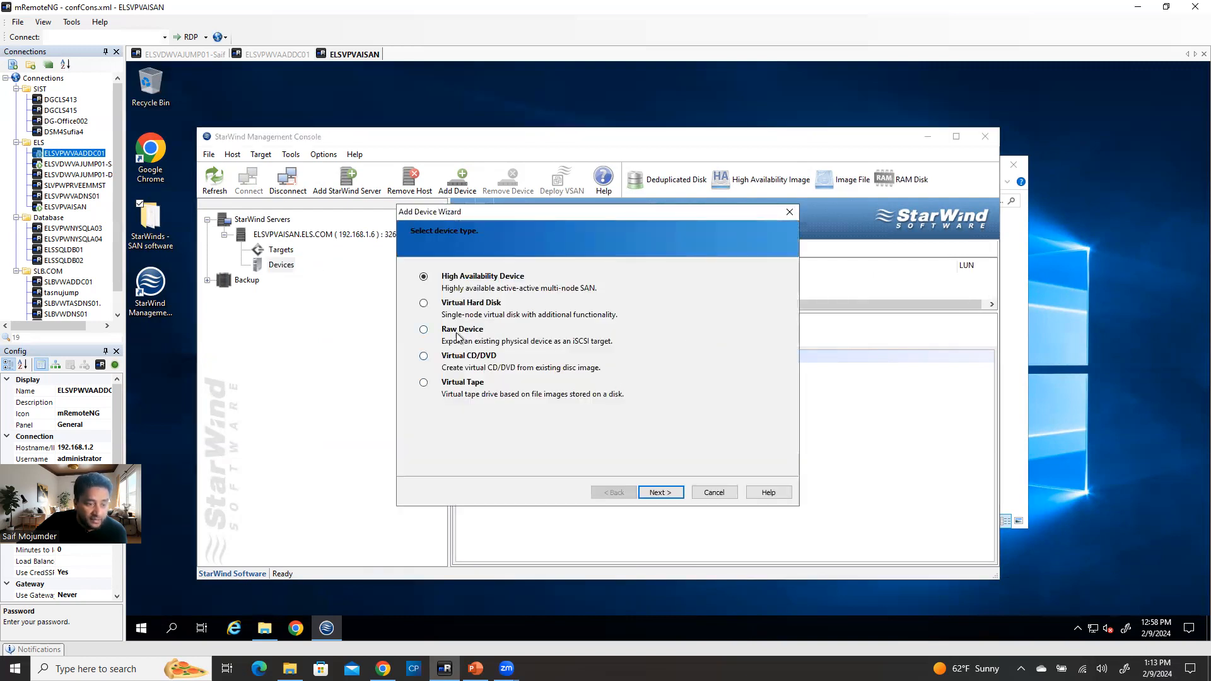
- Define the device as a Virtual Hard Disk of type Image File device, using Create new virtual disk
click(435, 306)
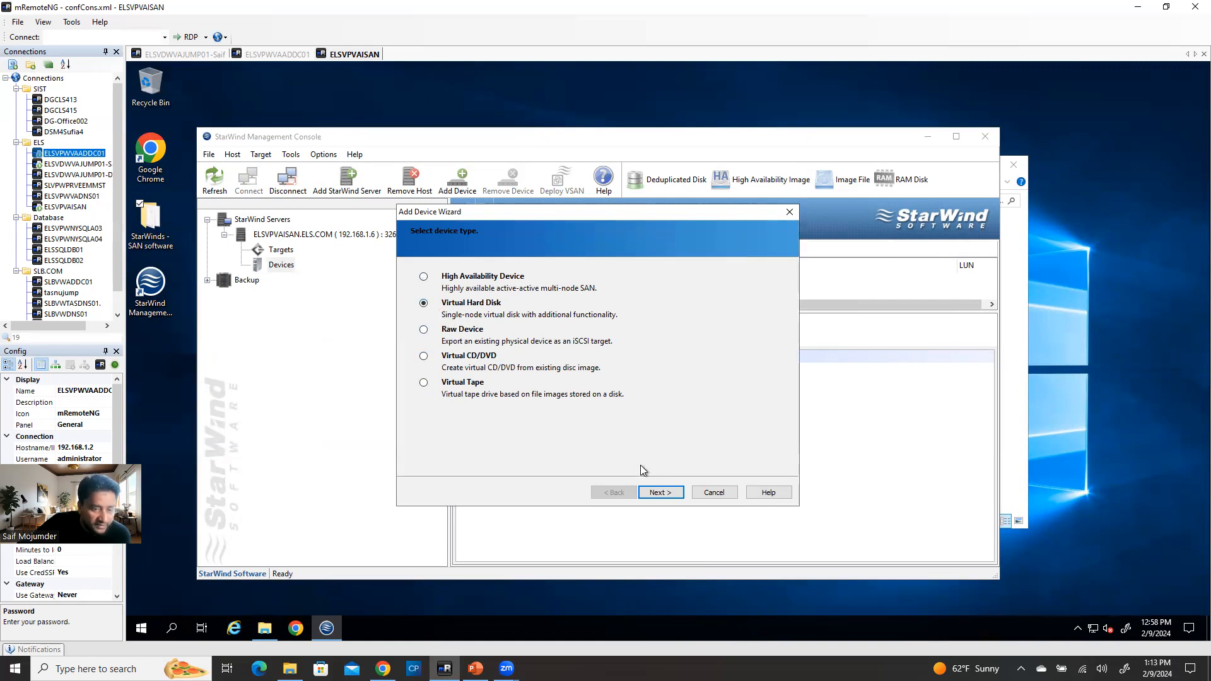
click(660, 492)
click(425, 305)
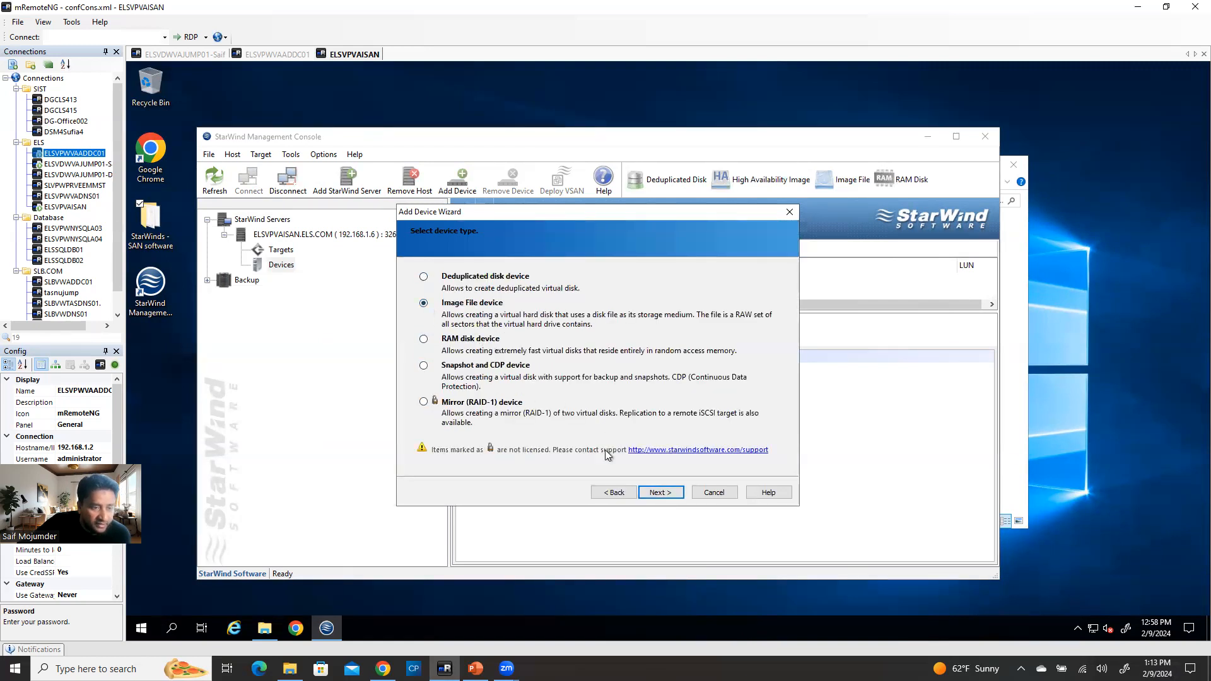
click(656, 492)
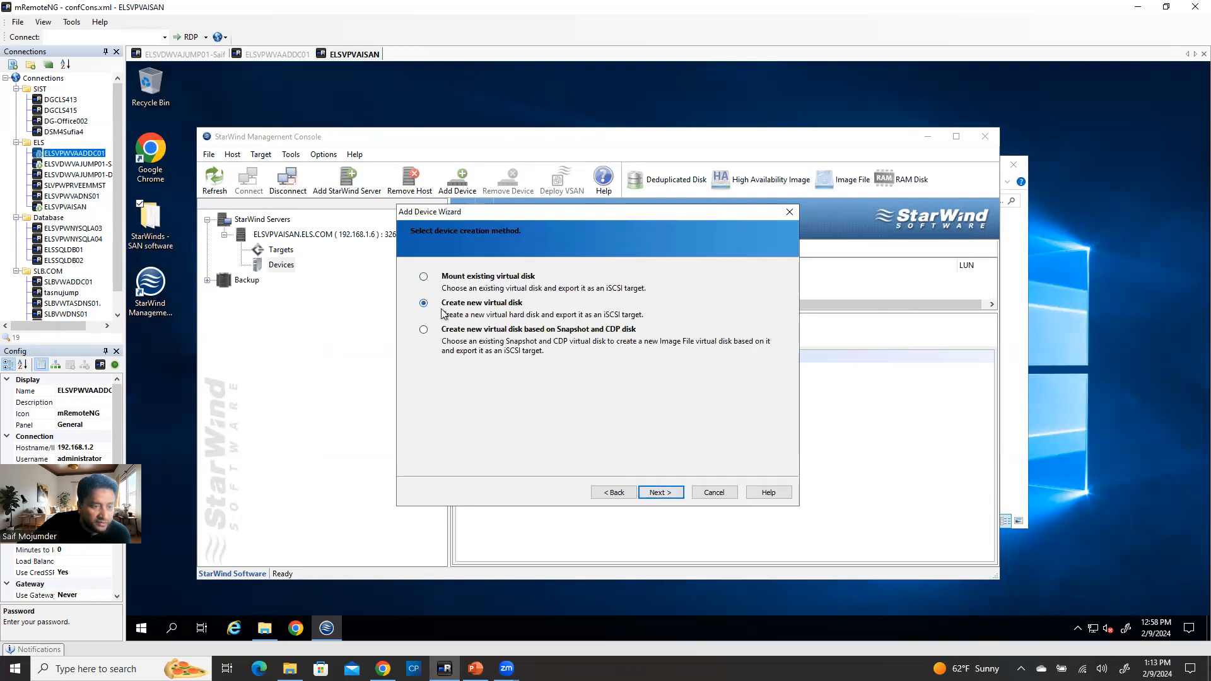
click(660, 492)
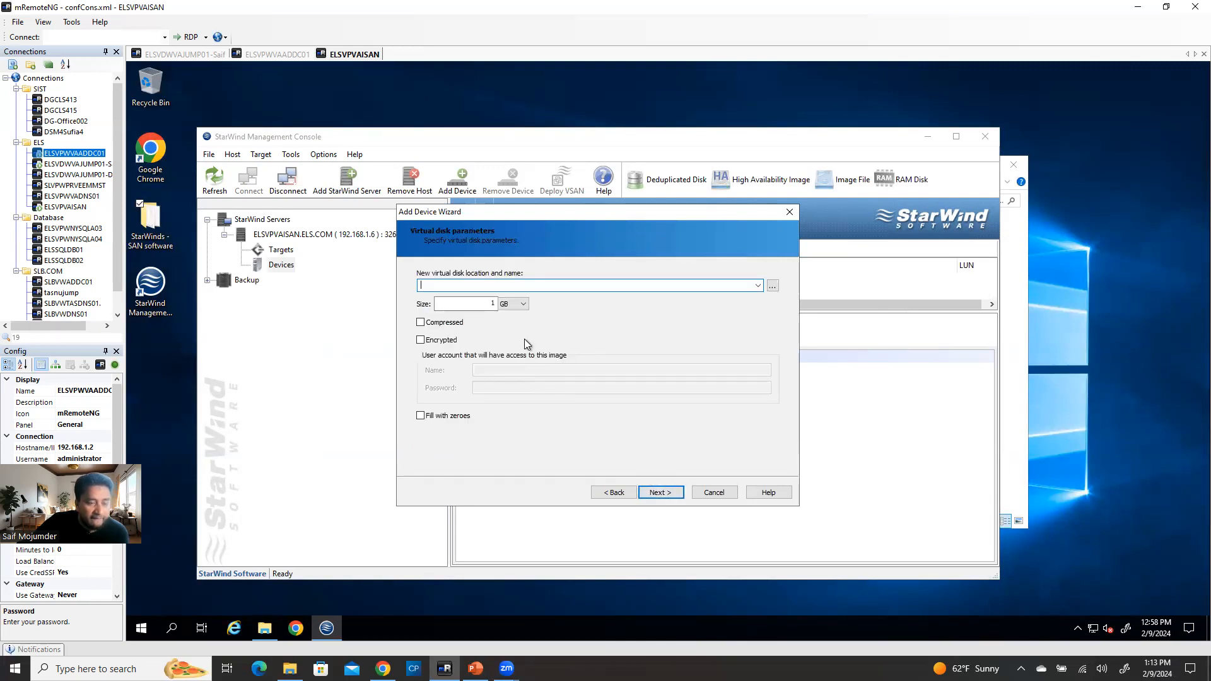
- Set the new virtual disk's size to 150 GB and make it compressed
double_click(493, 304)
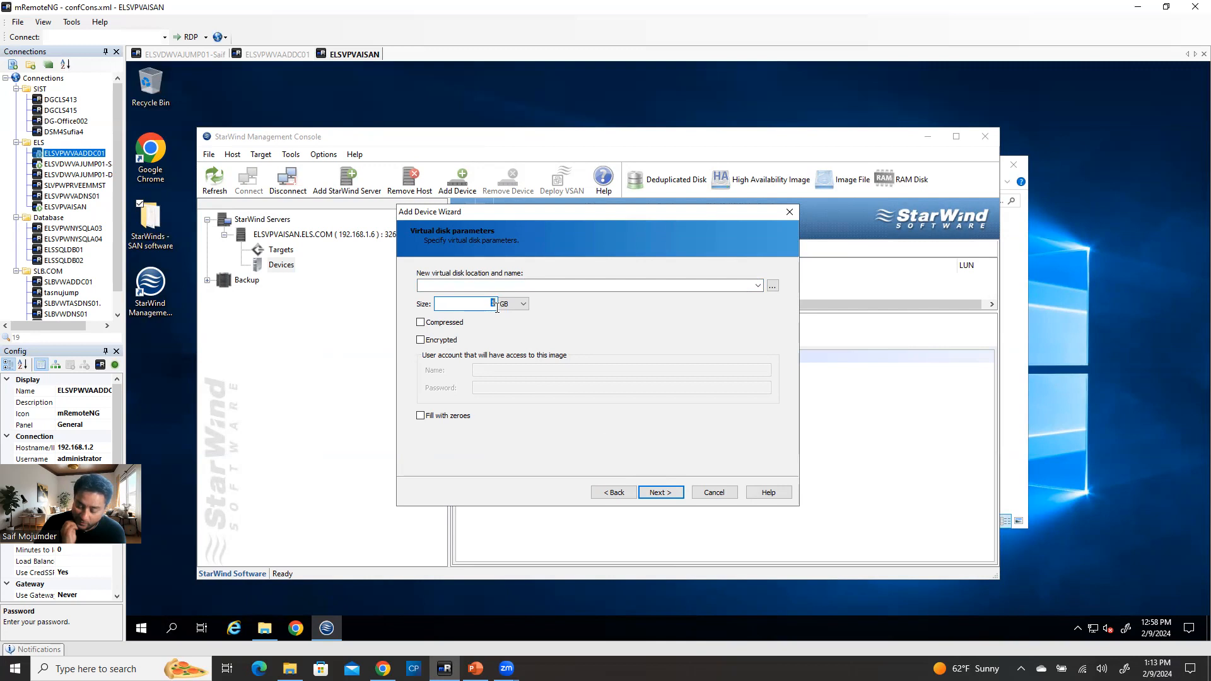
text(150)
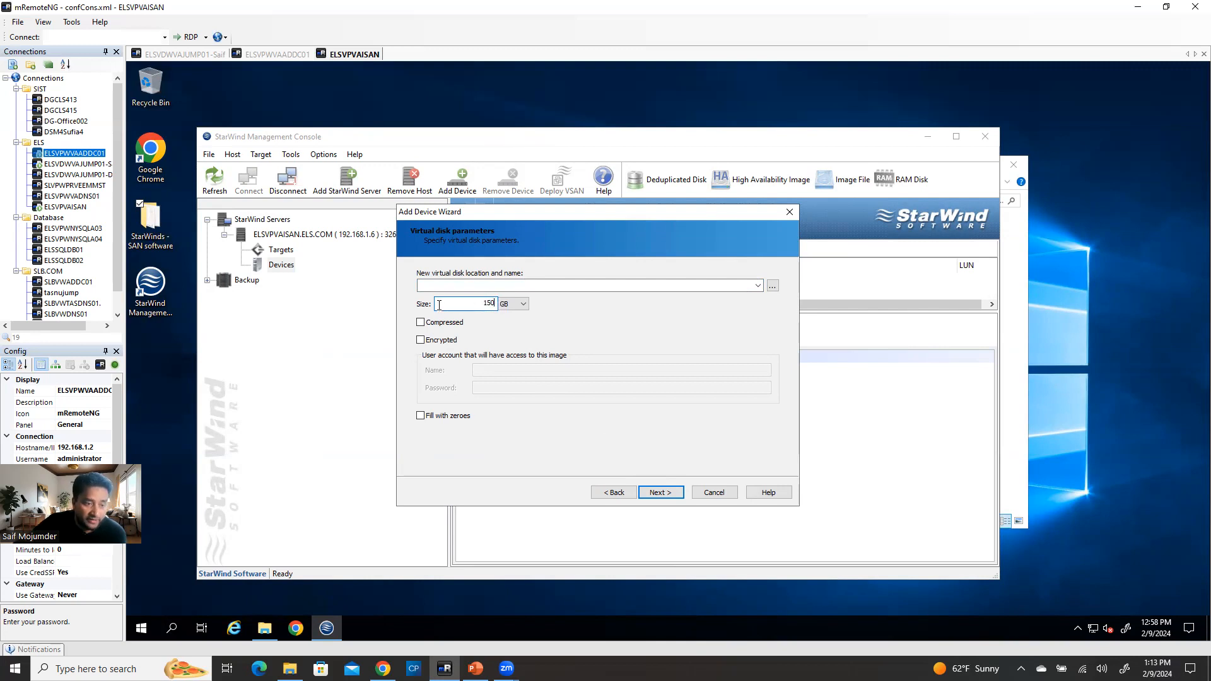
click(421, 322)
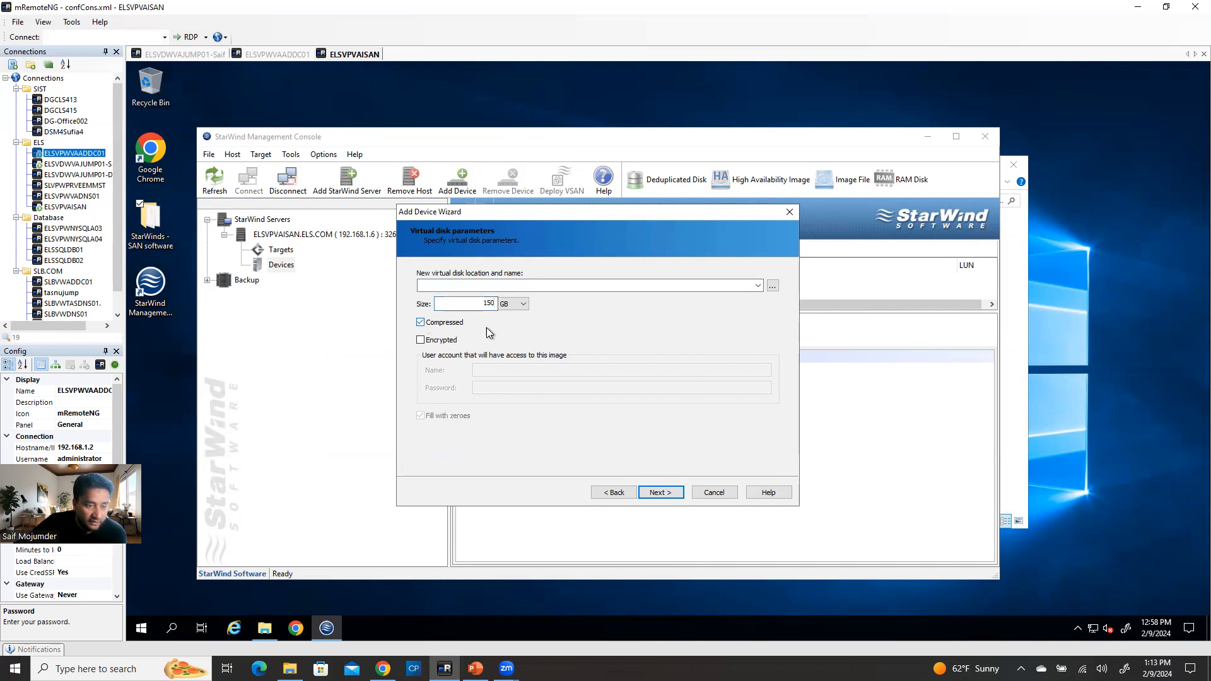
- Place the new virtual disk on drive E with the file name infra_lun01 and create it
click(773, 286)
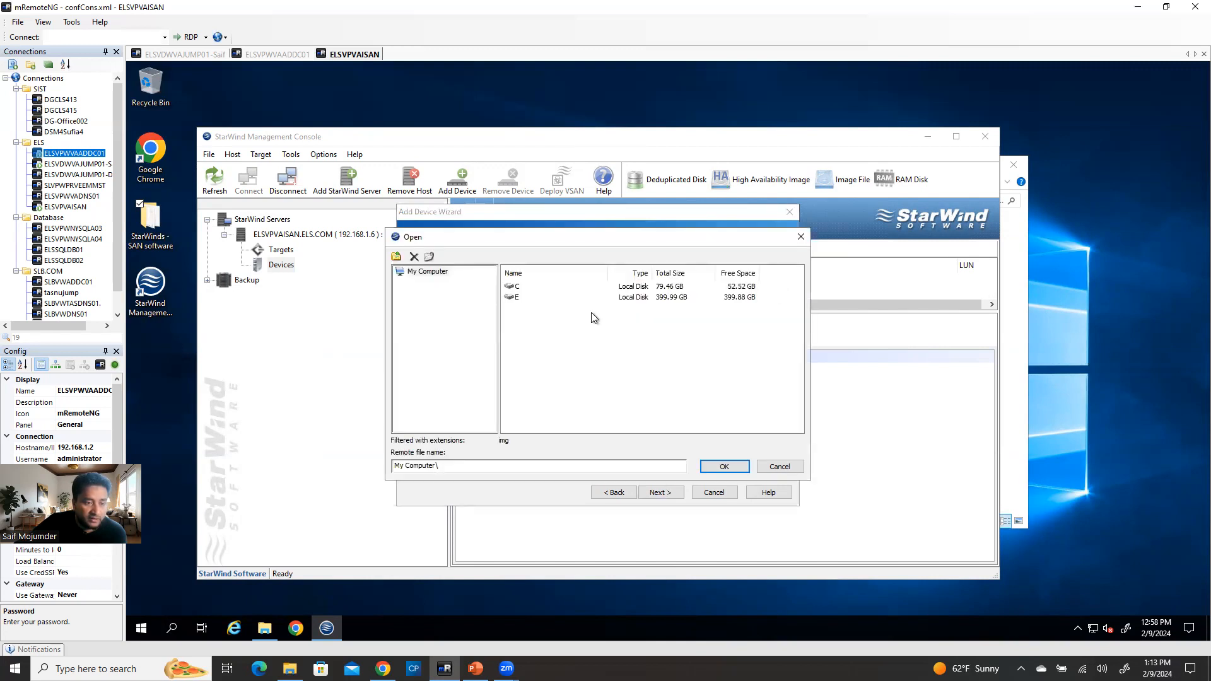
click(518, 299)
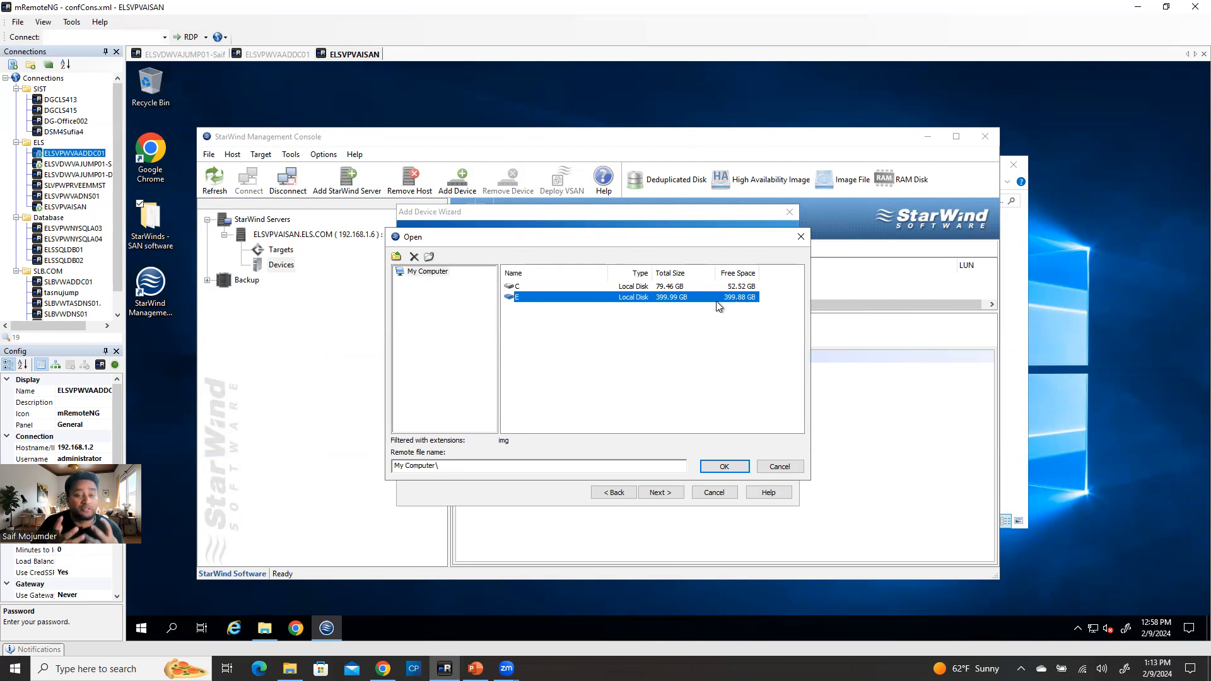
click(475, 668)
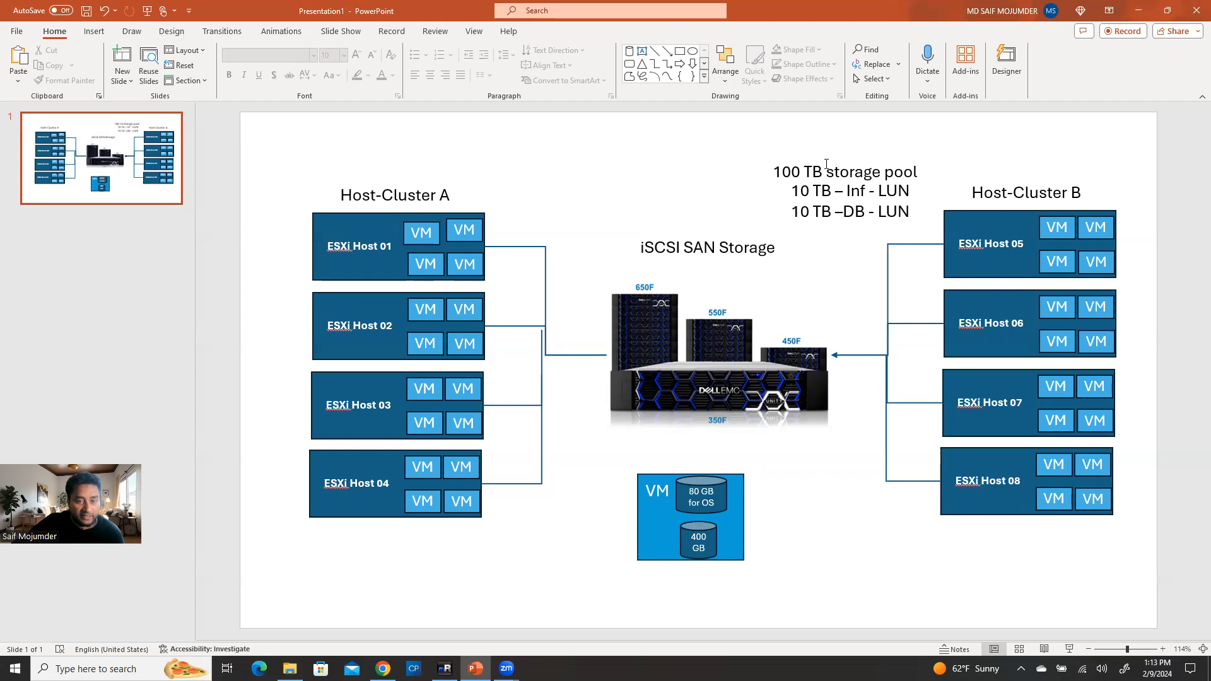
click(1139, 11)
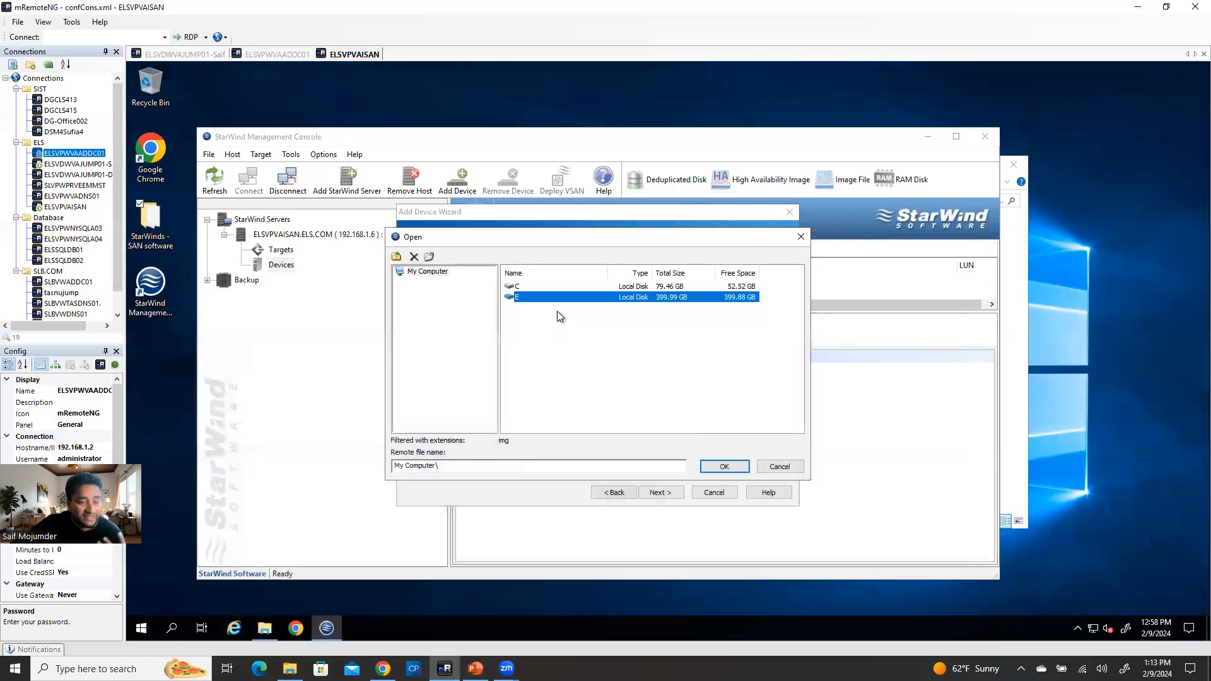
double_click(523, 299)
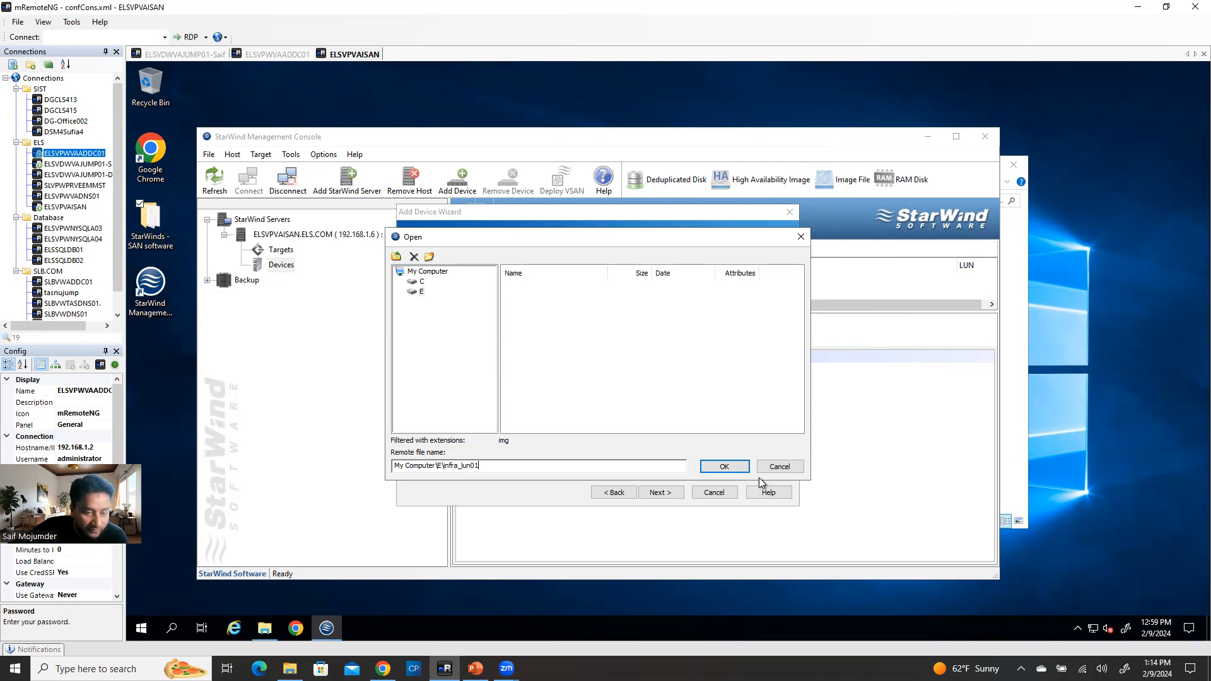
click(724, 467)
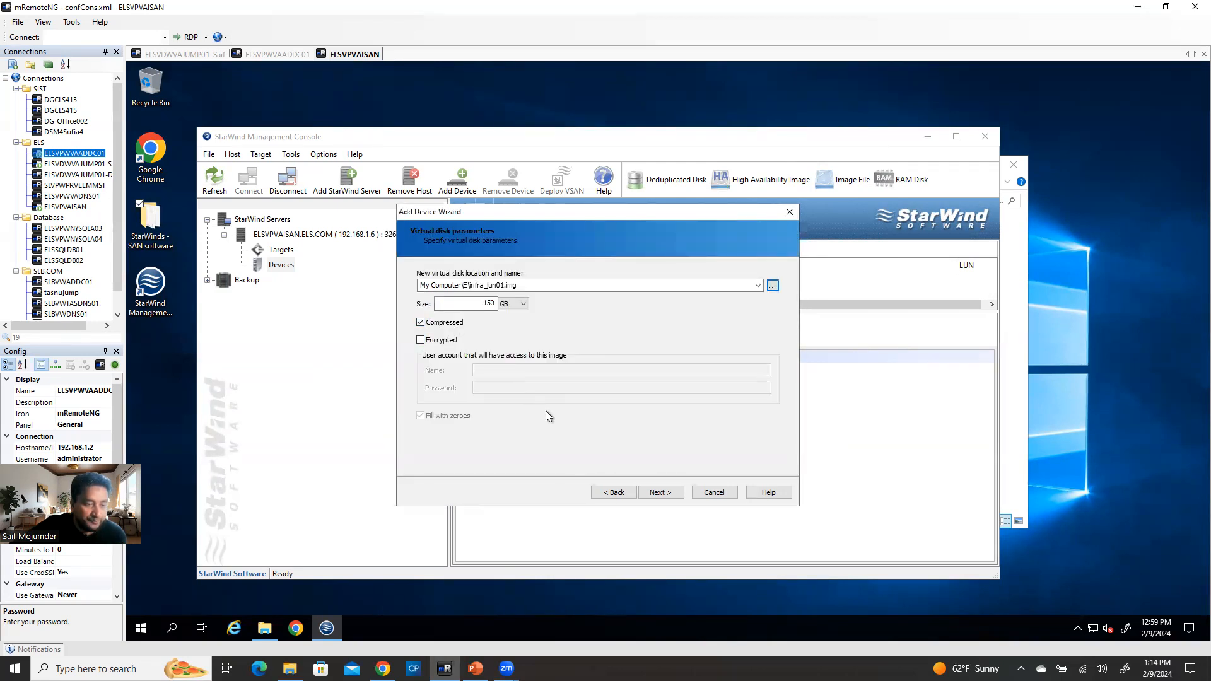
click(660, 489)
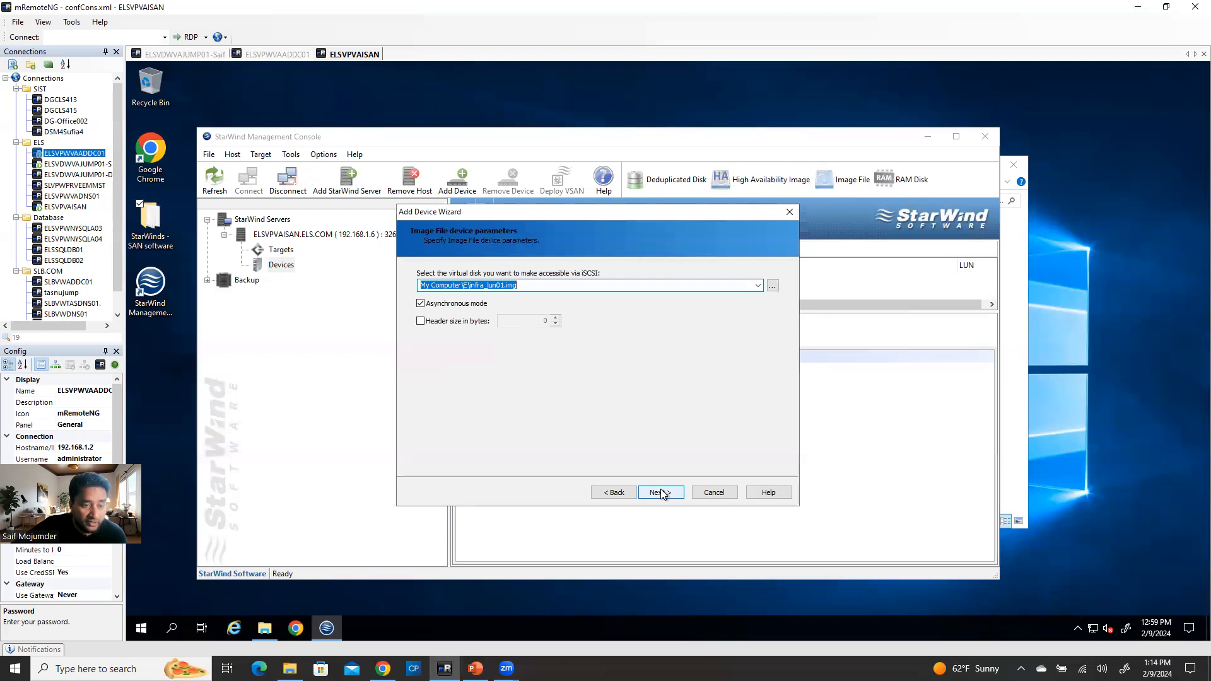
- Go back to the virtual disk parameters, try to create infra_lun01.img again, and cancel the wizard
click(621, 494)
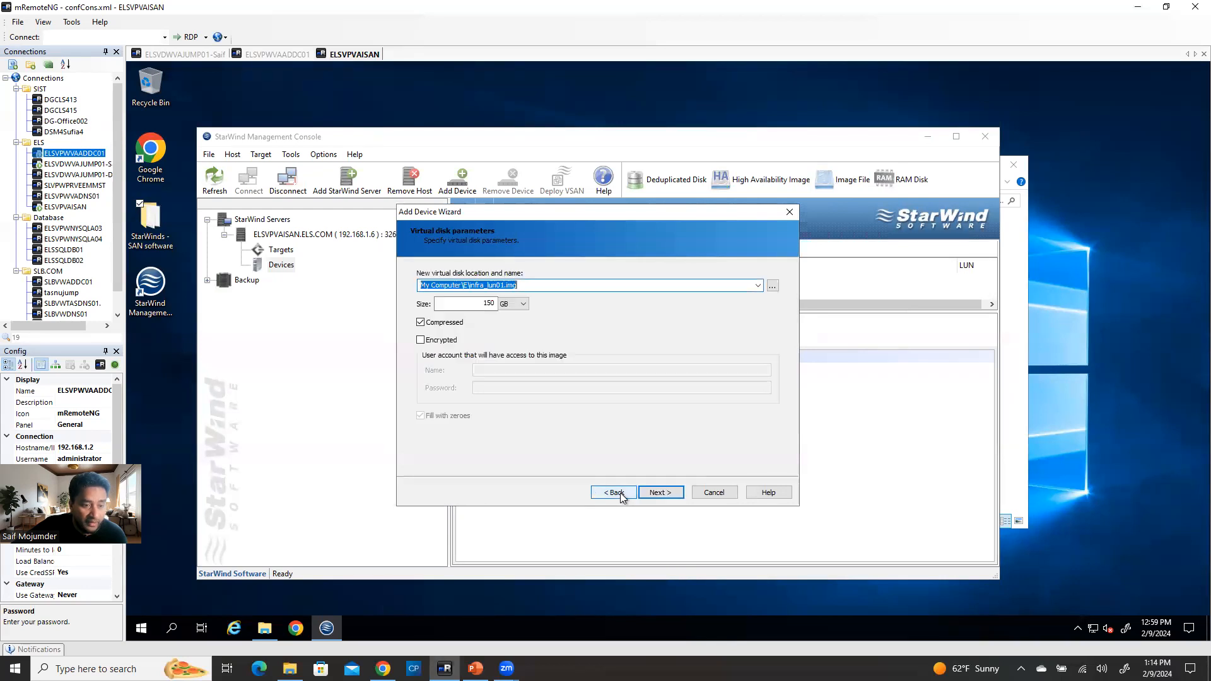
click(541, 285)
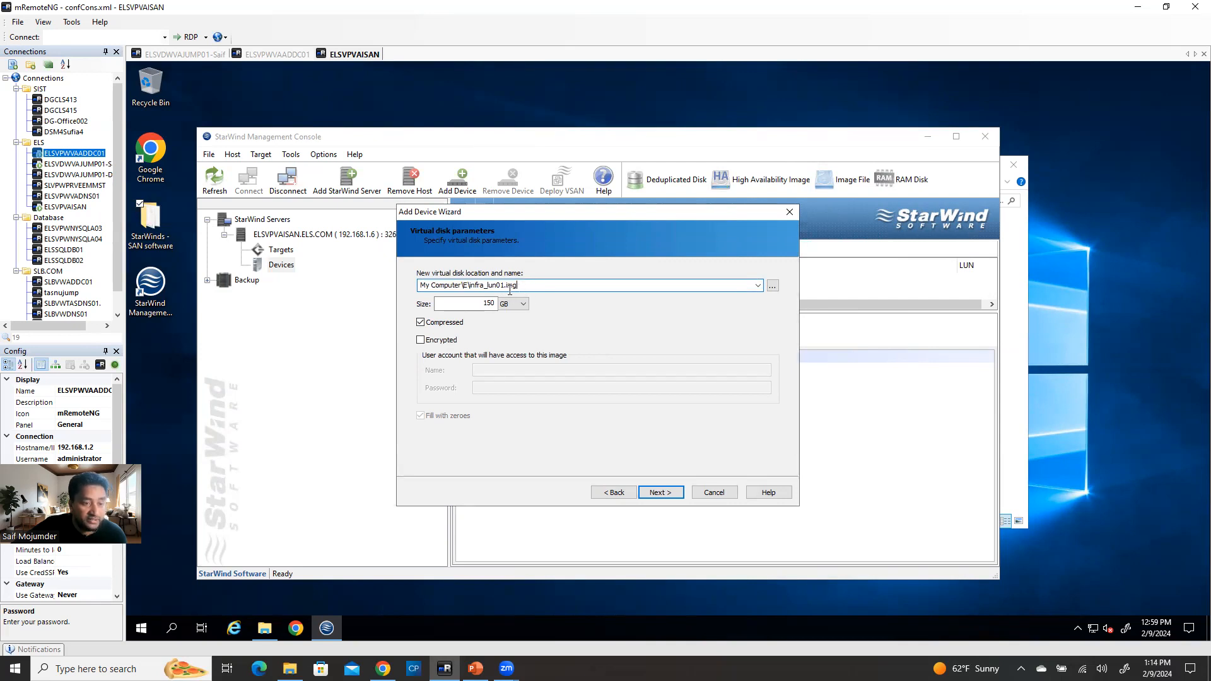
click(670, 492)
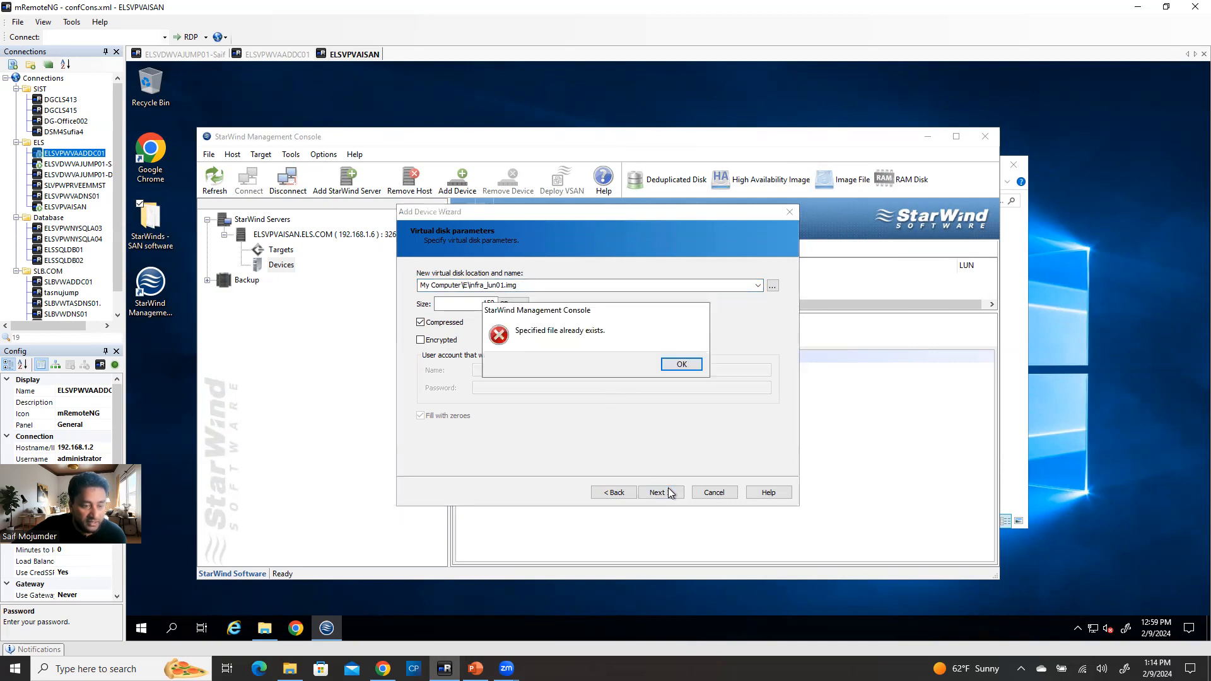
click(686, 362)
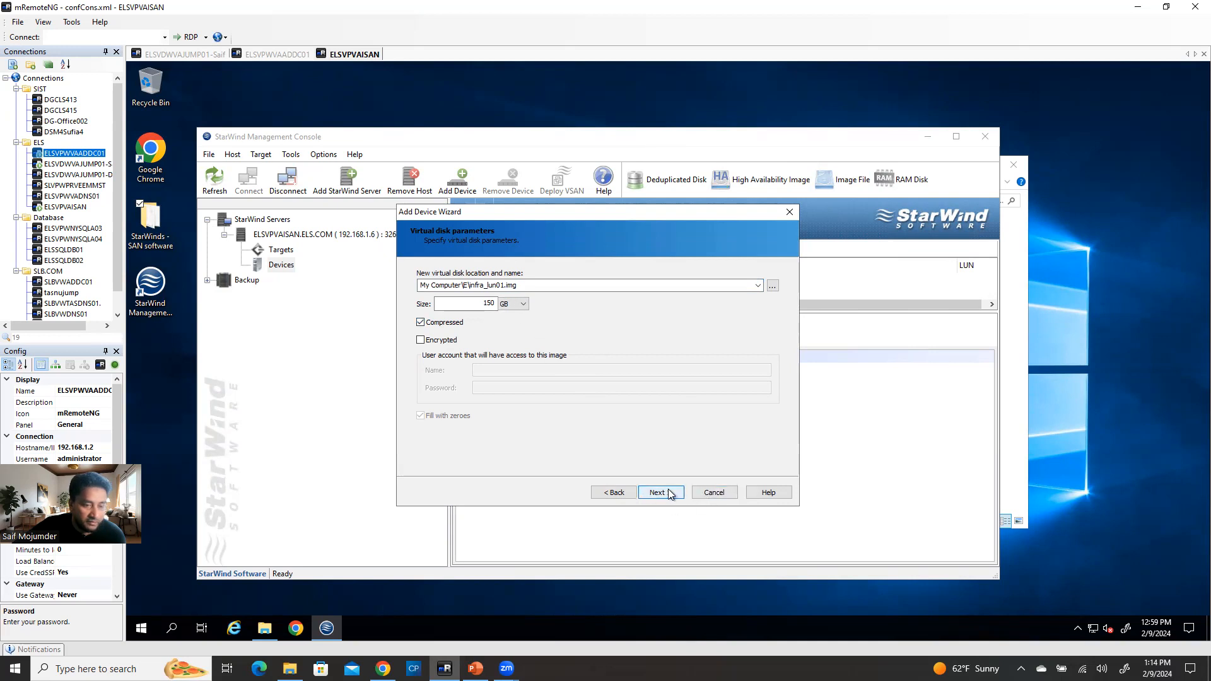
click(721, 491)
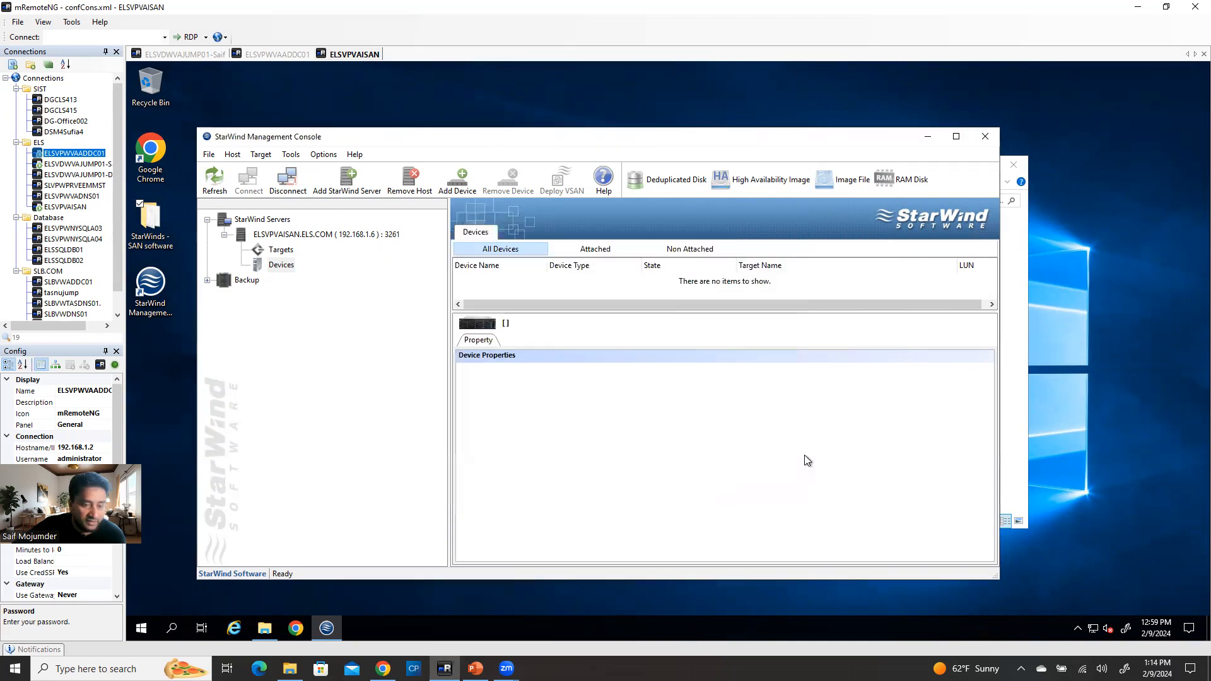
right_click(285, 270)
click(317, 267)
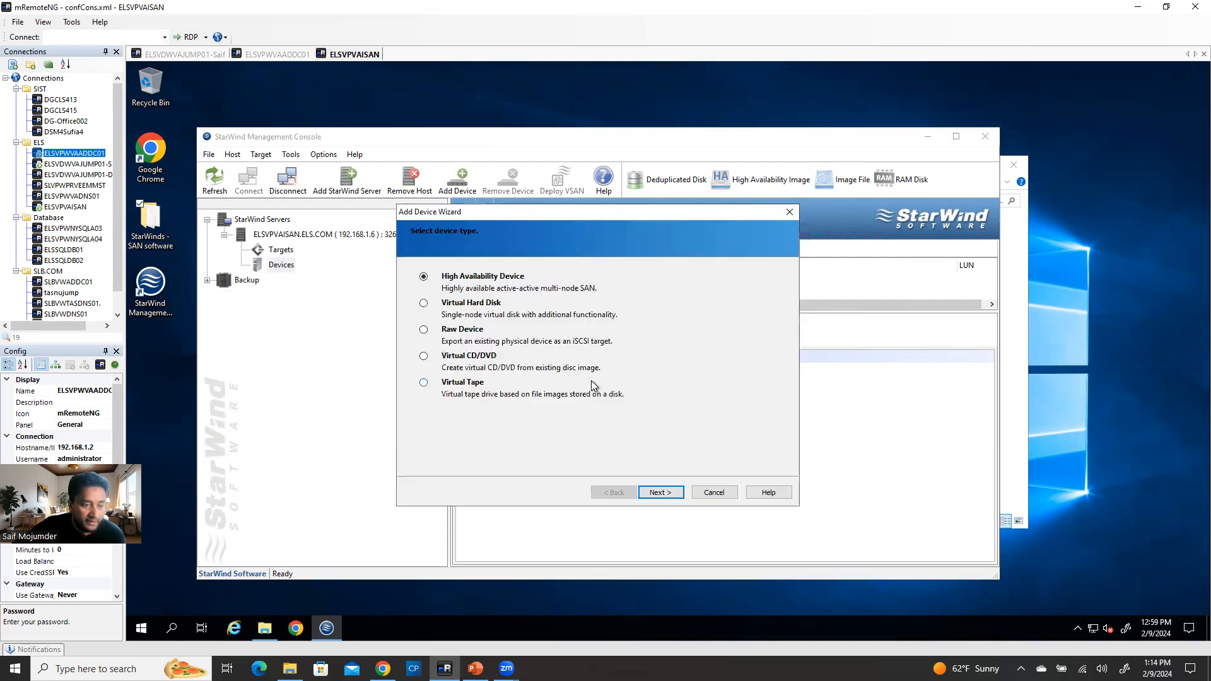
click(657, 492)
click(424, 303)
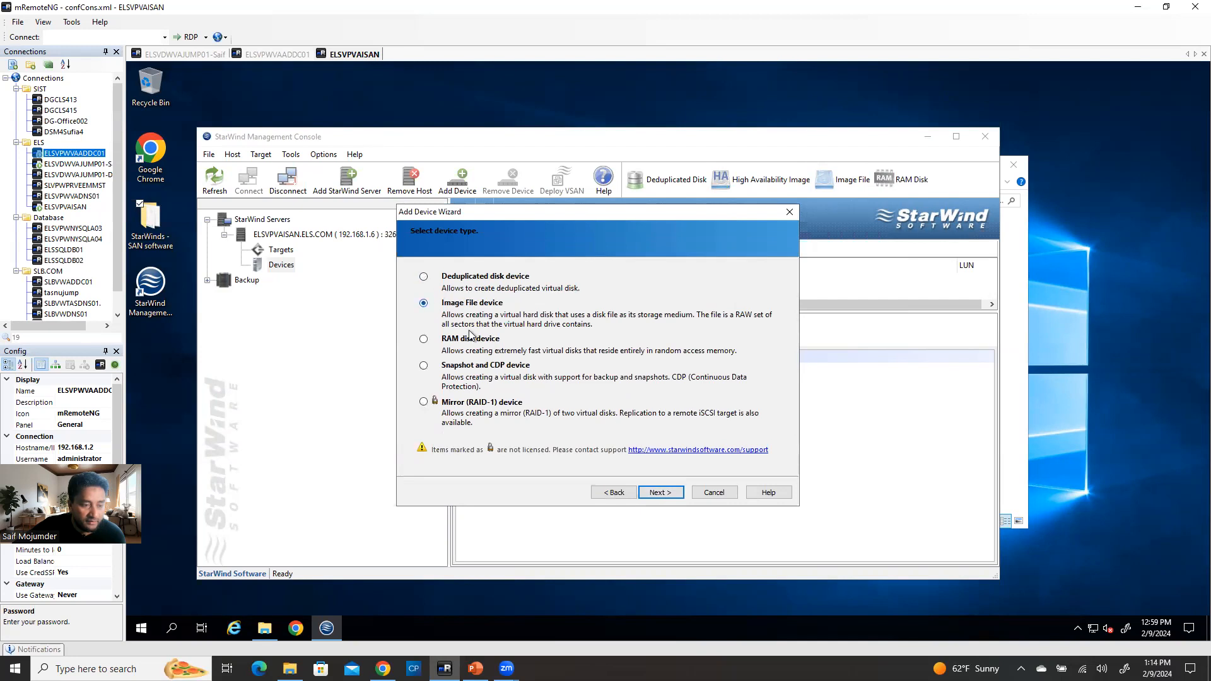
click(661, 492)
click(424, 304)
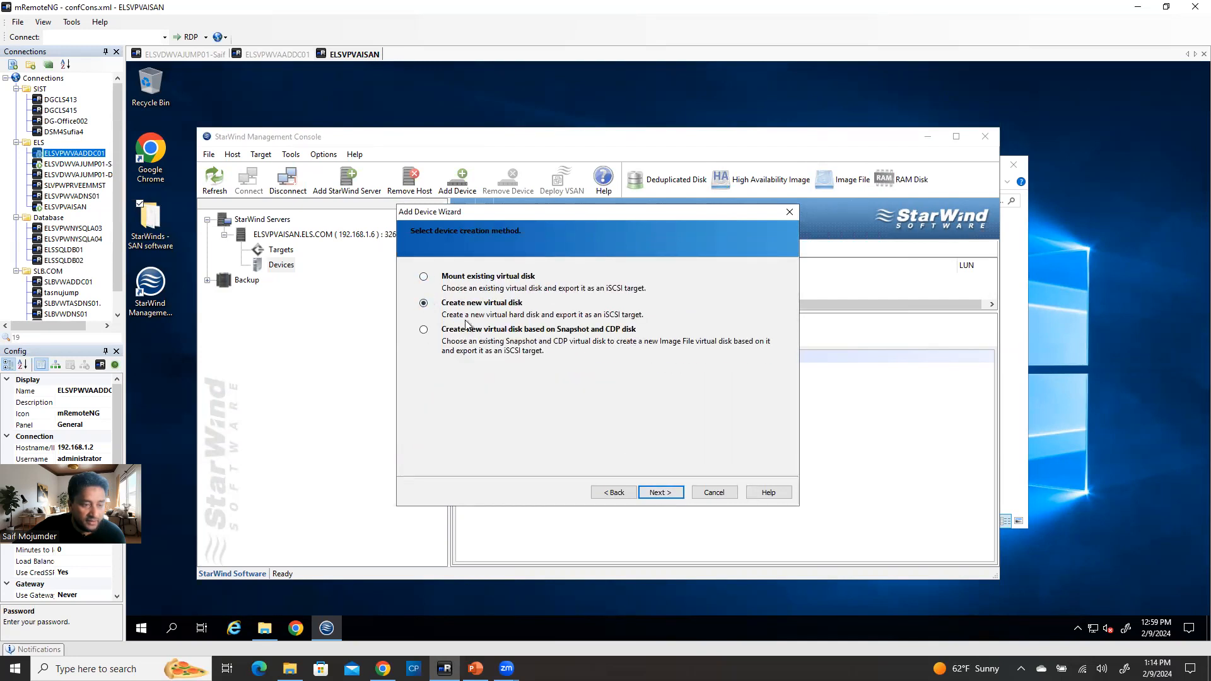
click(661, 492)
click(776, 285)
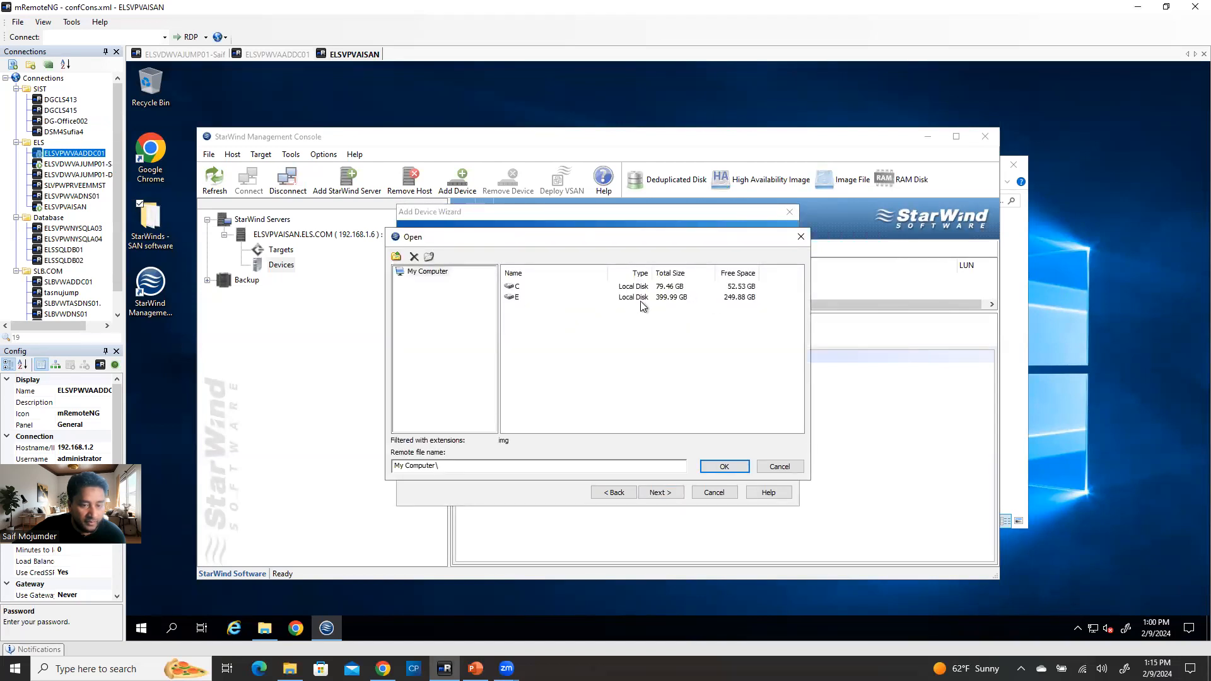
click(677, 301)
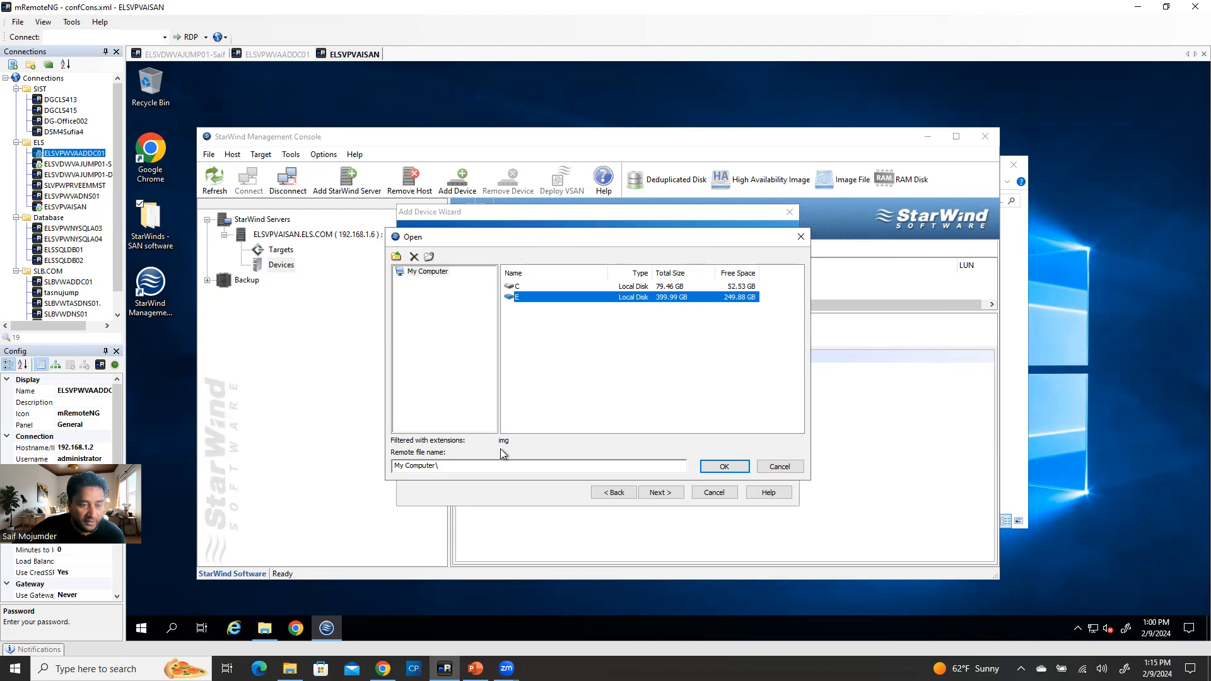
click(789, 212)
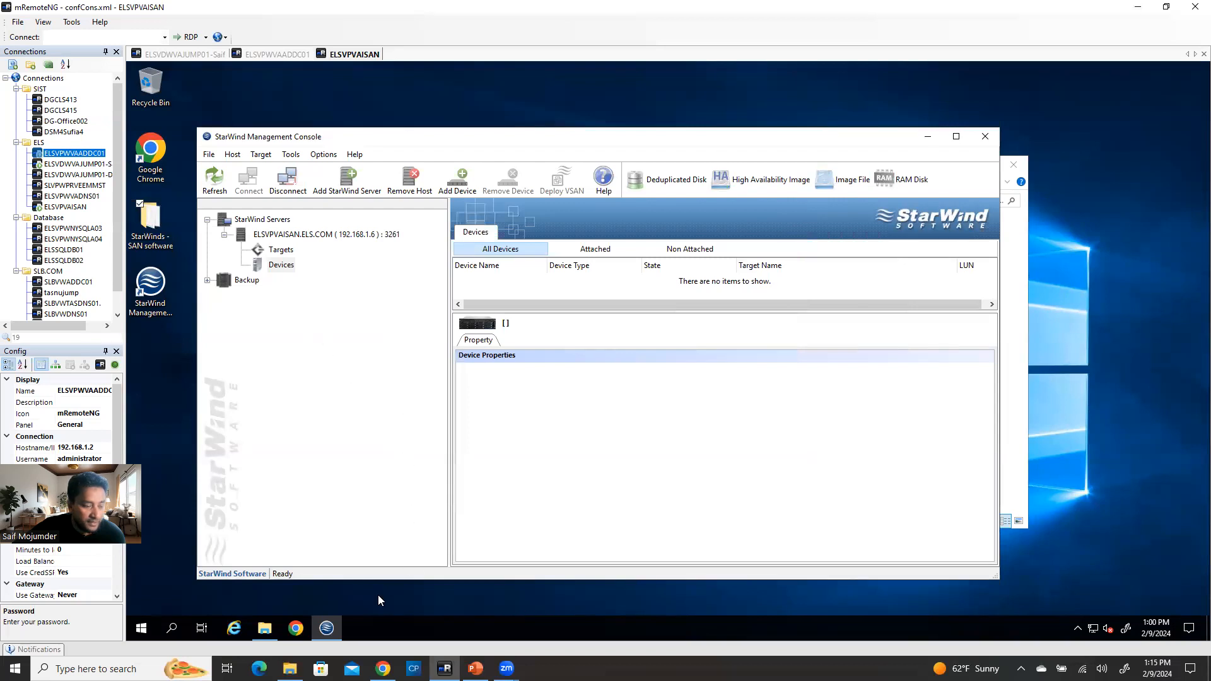
- Delete the infra_lun01 disc image file from the Data (E:) drive and close the file window
click(265, 628)
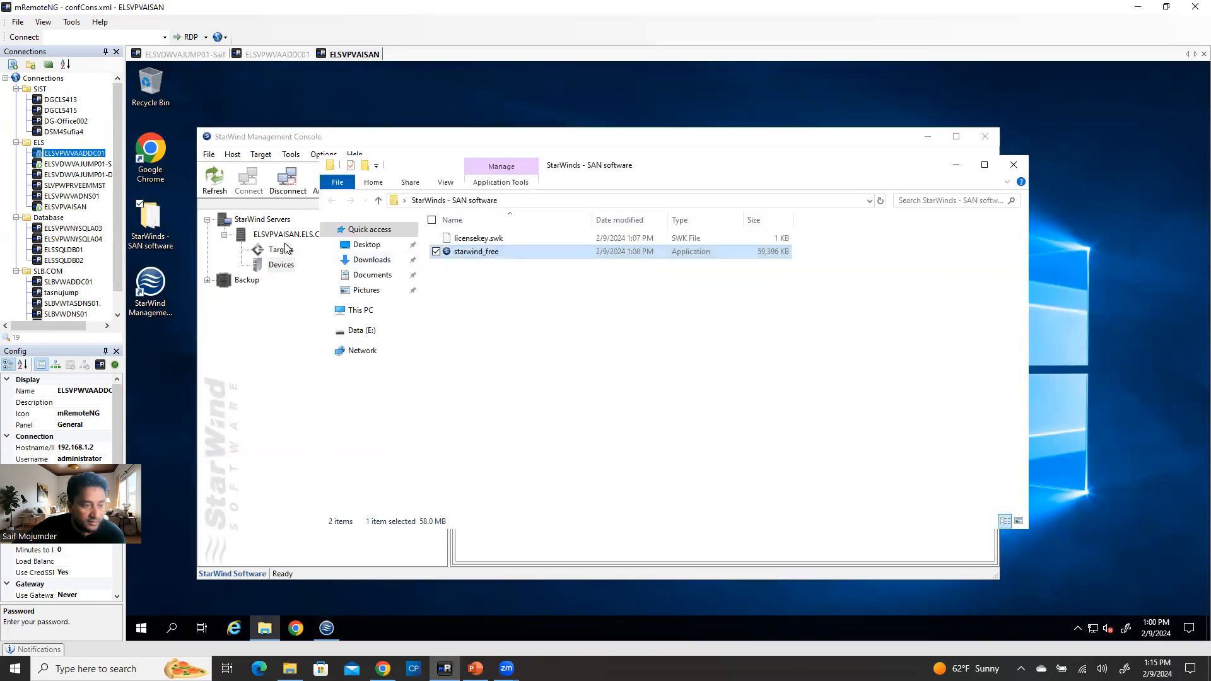
click(404, 334)
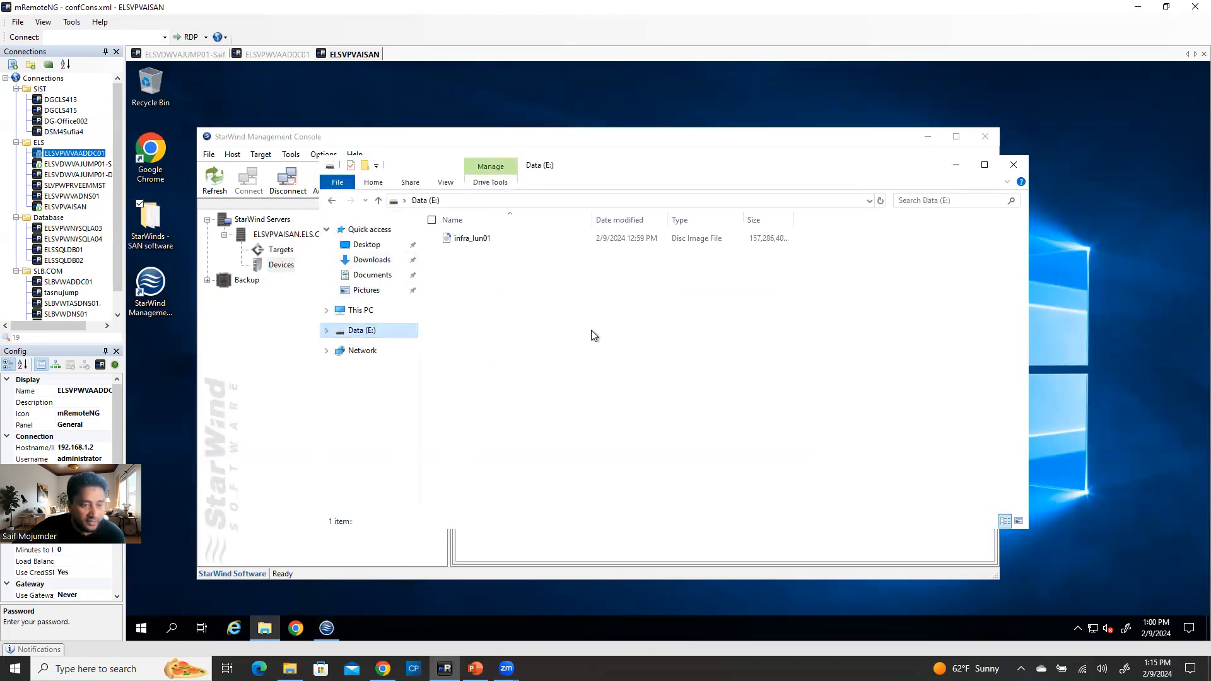
click(483, 238)
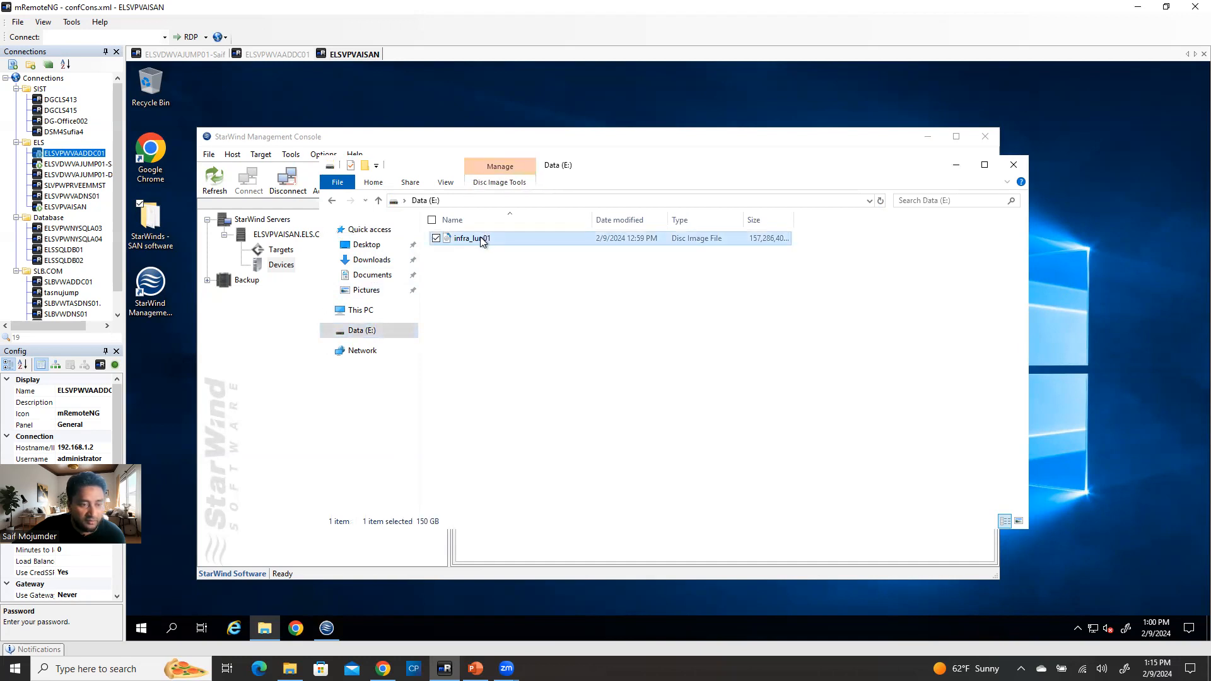
right_click(482, 241)
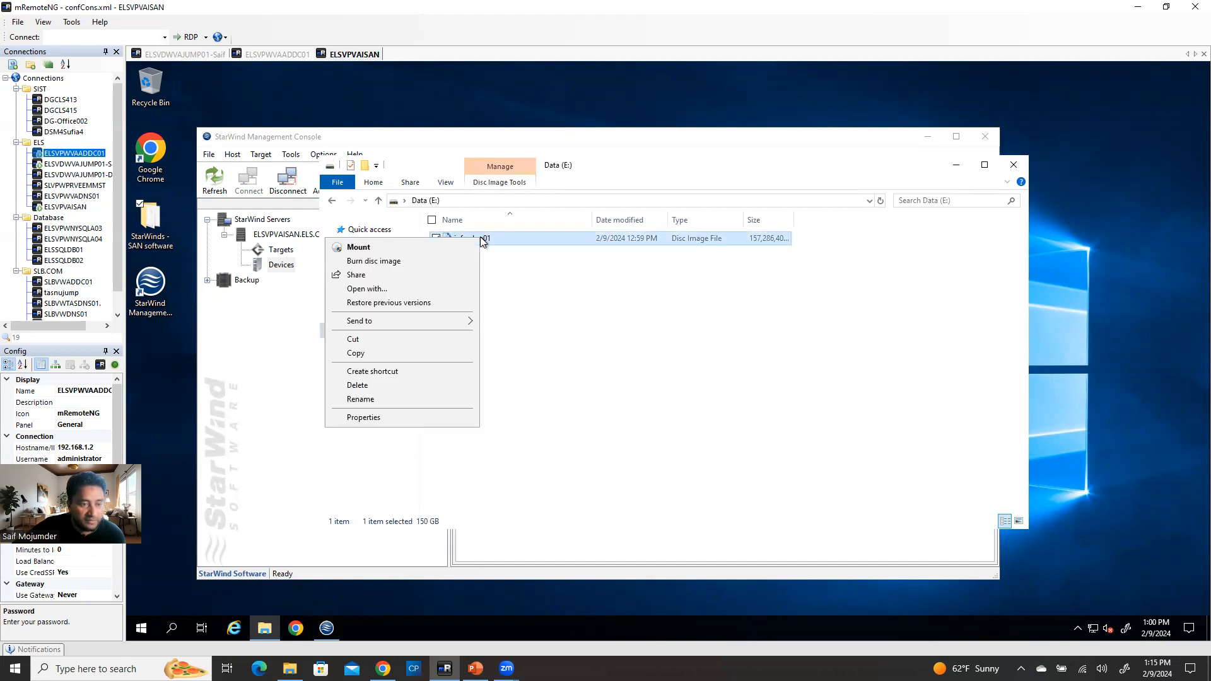
click(377, 384)
click(438, 278)
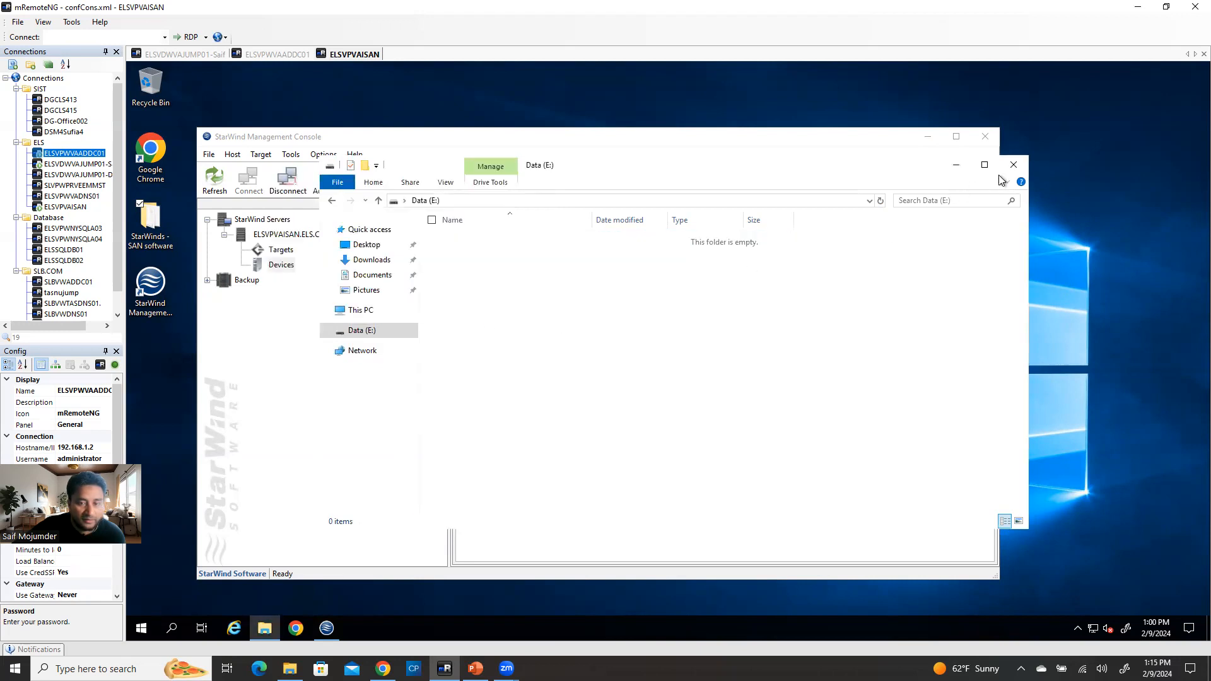
click(1013, 165)
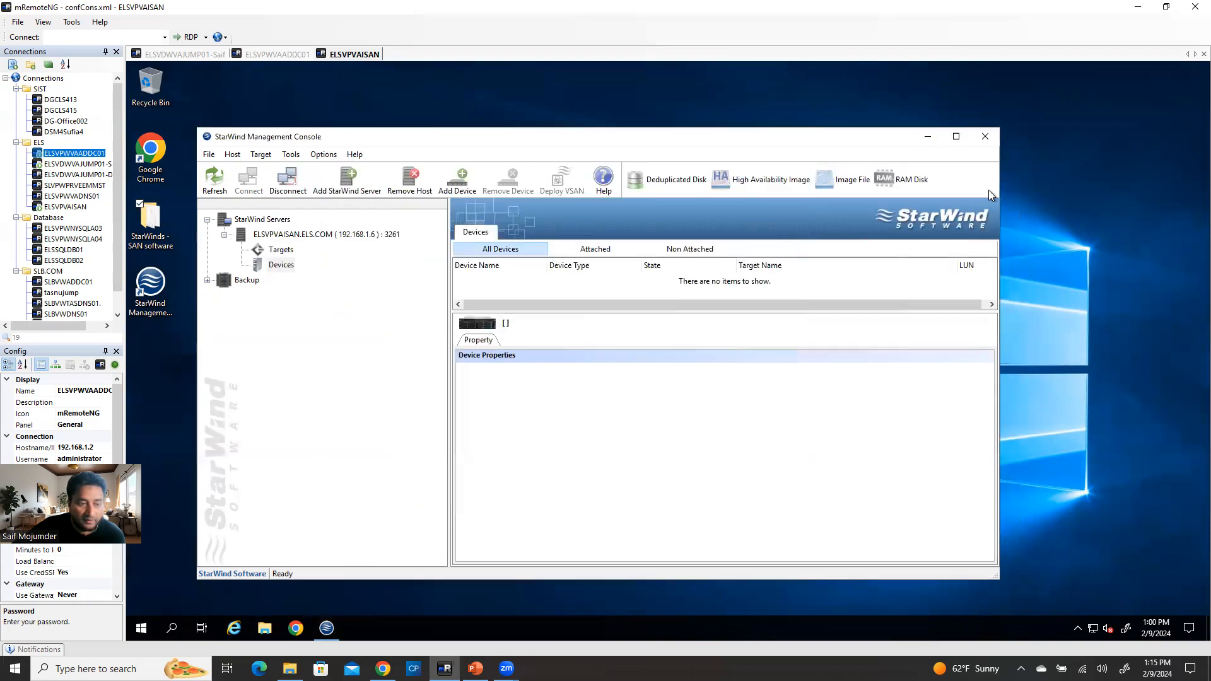
- Start adding a device again as a Virtual Hard Disk of type Image File device, using Create new virtual disk
right_click(287, 273)
click(303, 278)
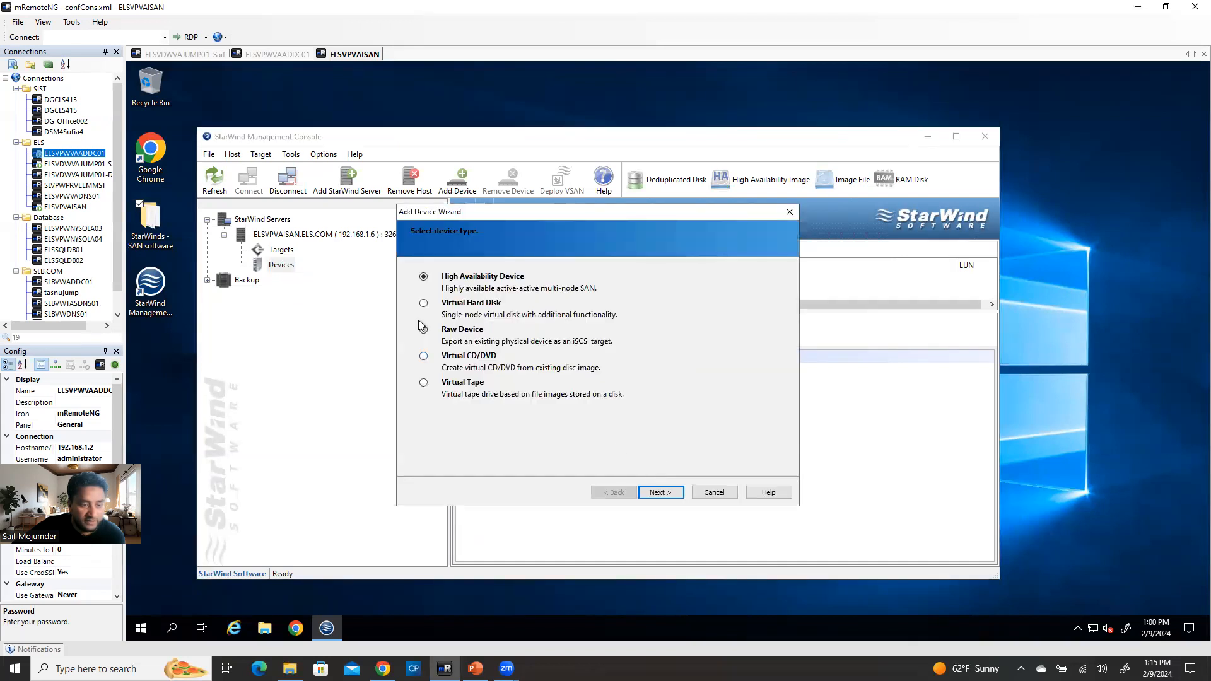
click(671, 492)
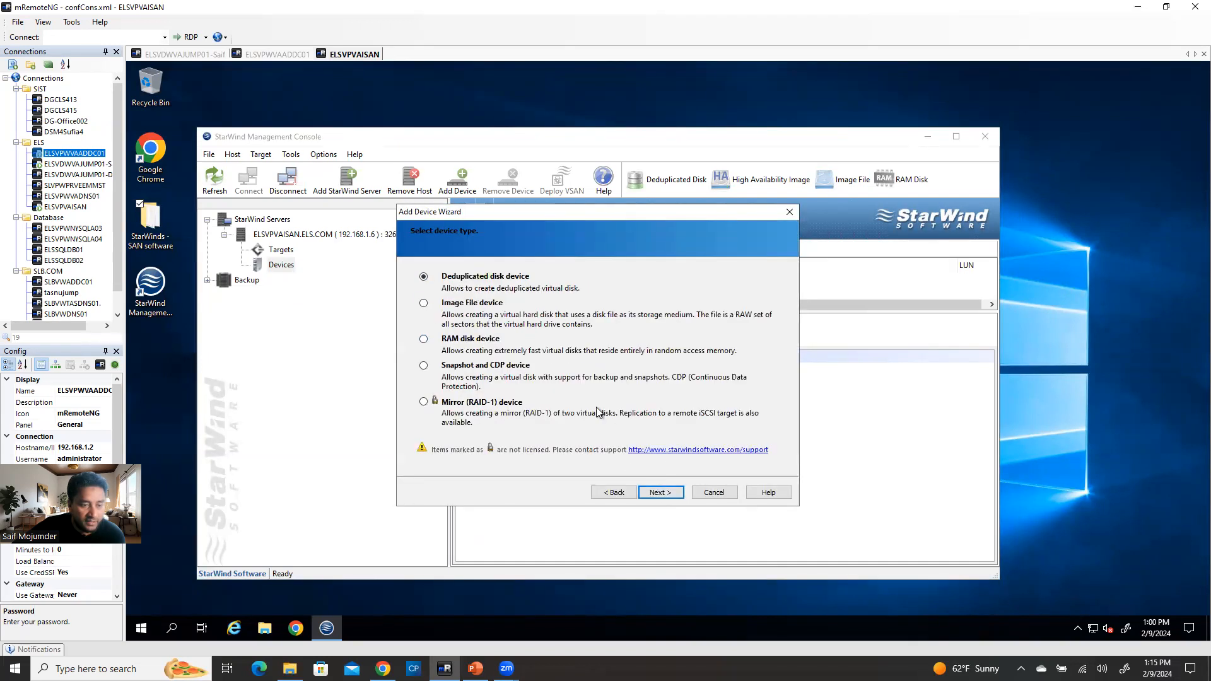
click(673, 493)
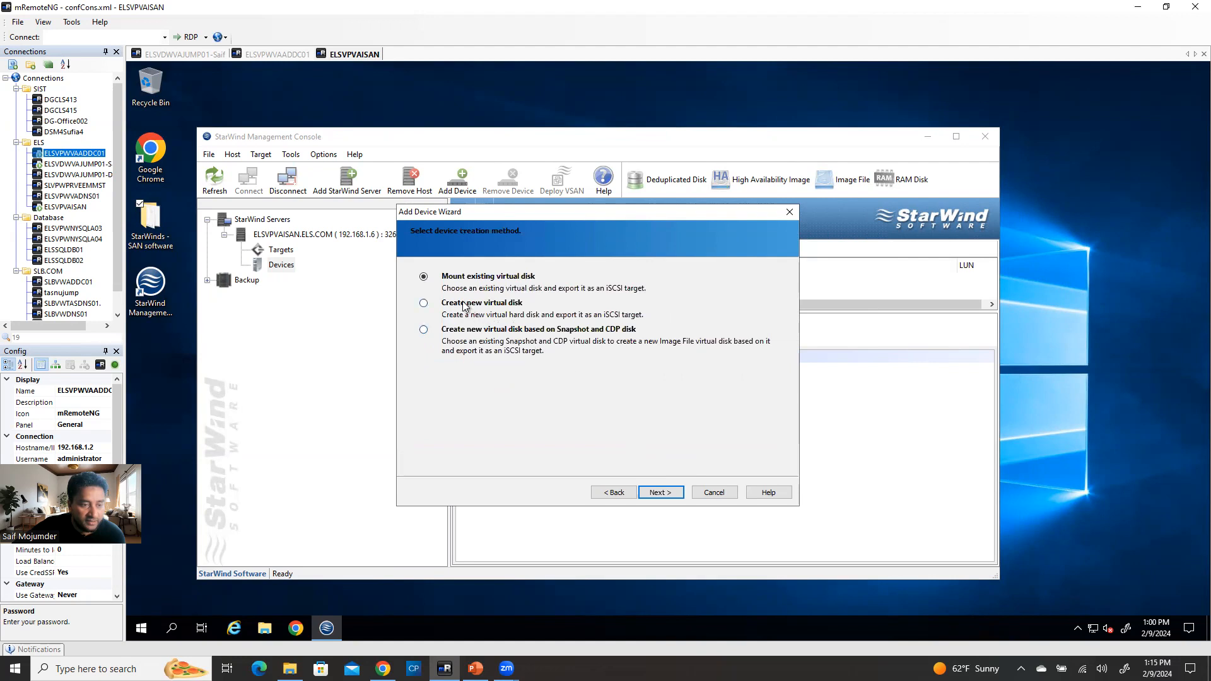
click(656, 492)
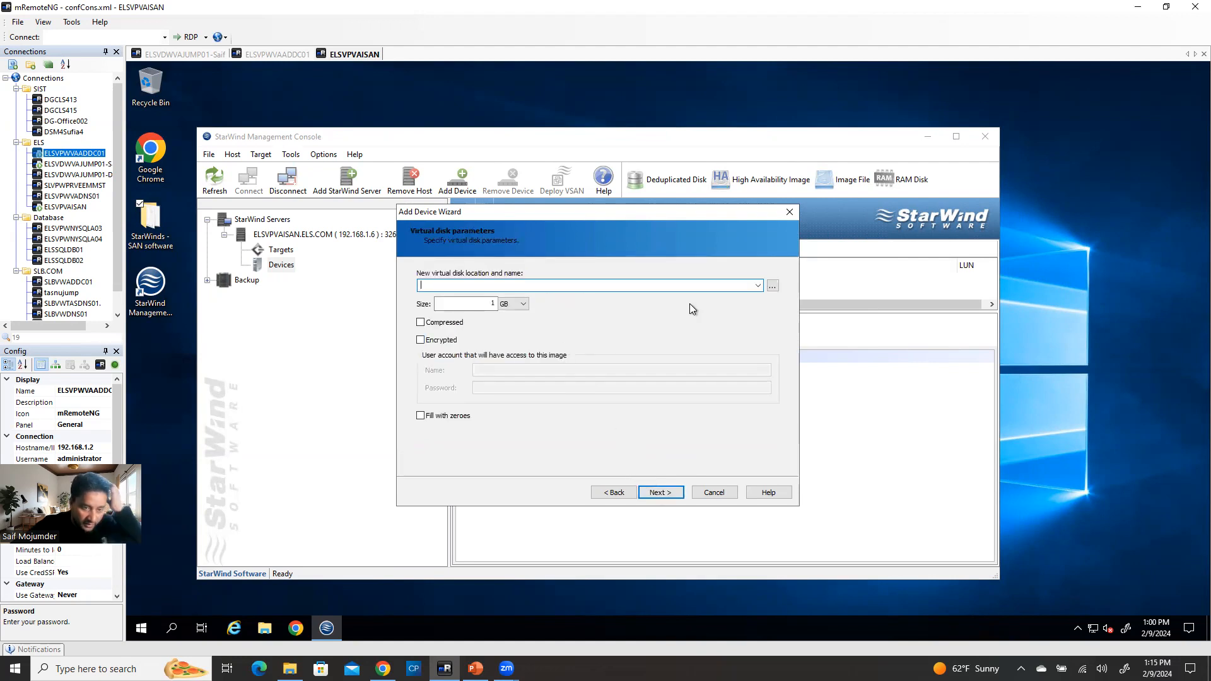
- Define the new virtual disk as a compressed 250 GB image file named LUN01.img on drive E
click(482, 303)
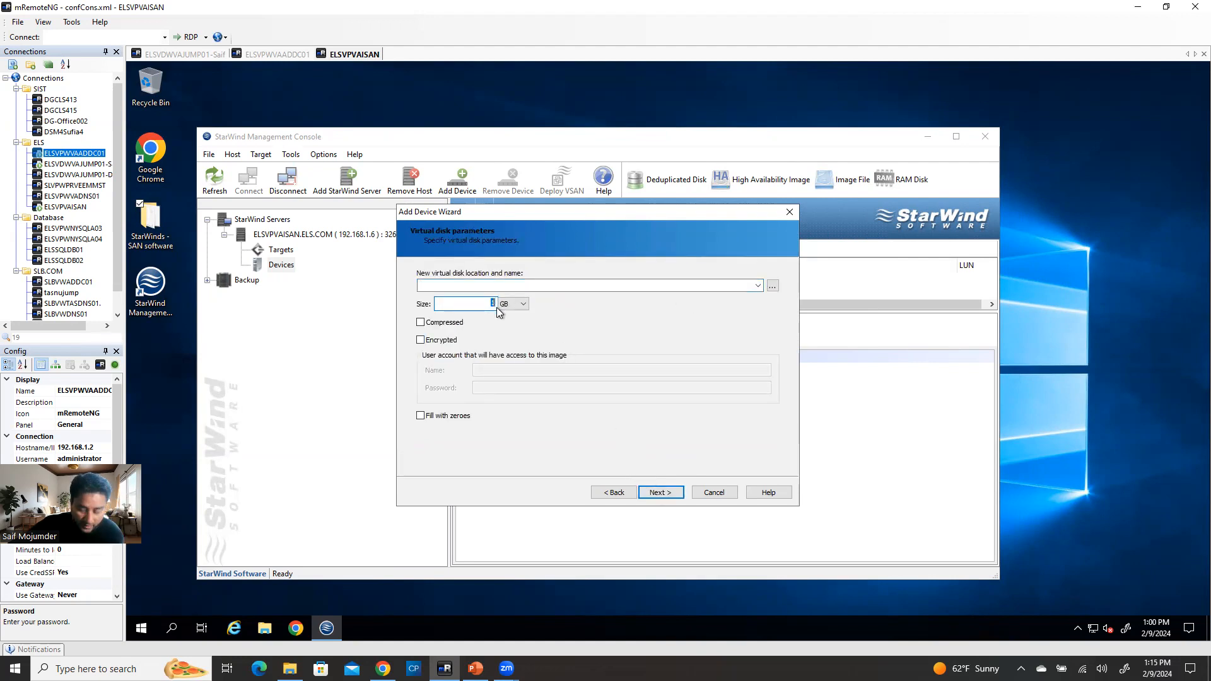
text(250)
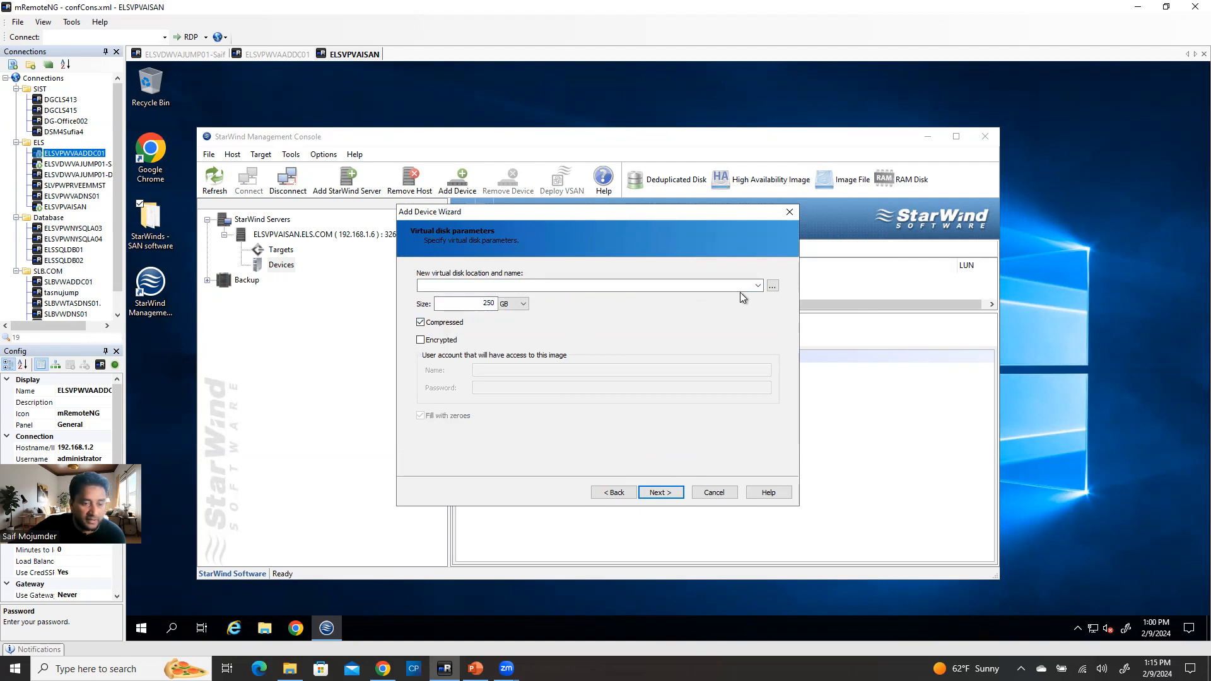
click(772, 286)
double_click(516, 297)
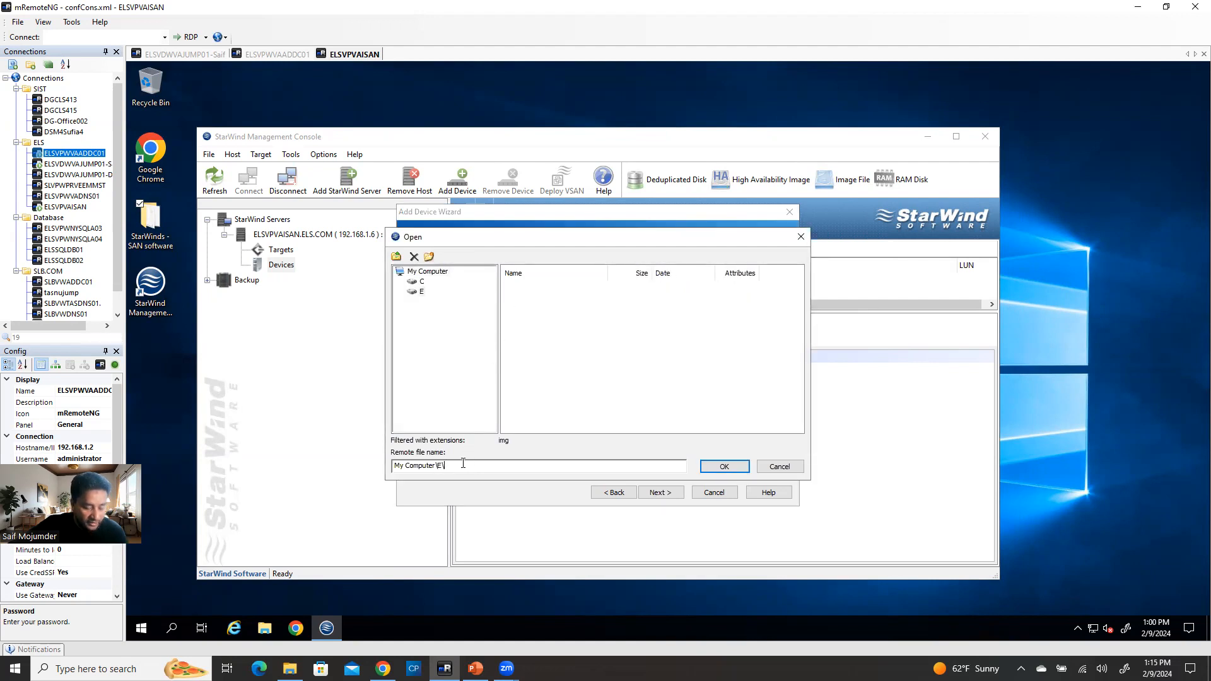
text(LUN)
text(01.img)
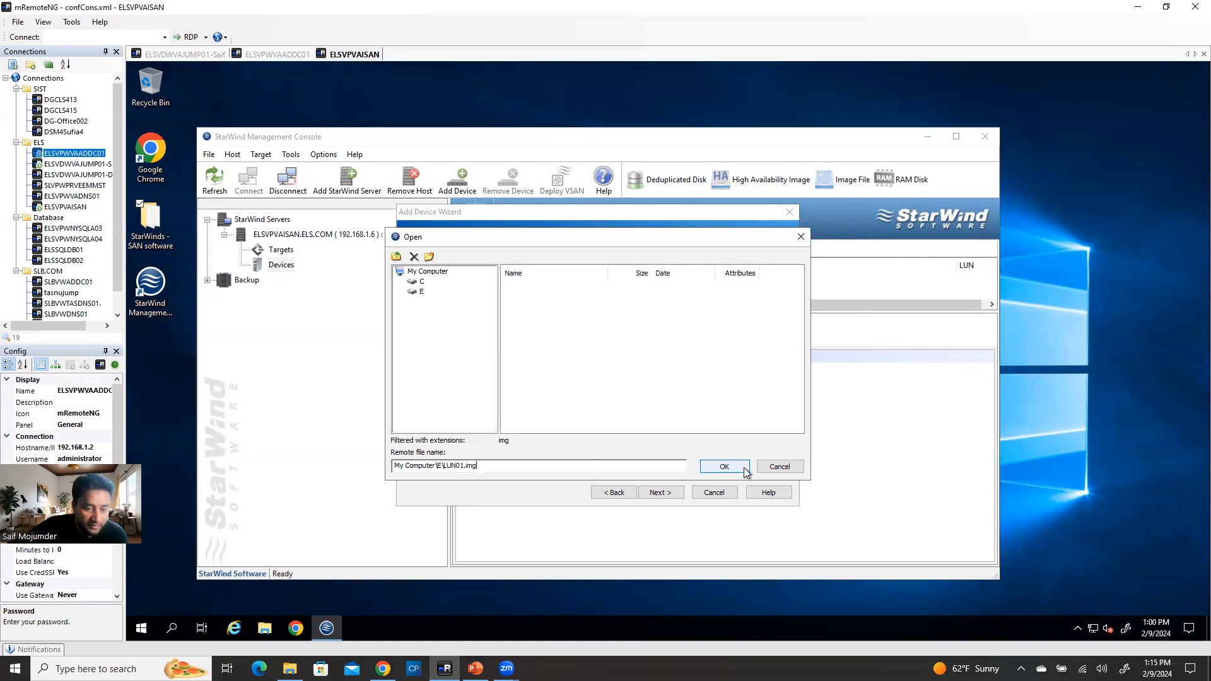
click(724, 467)
click(672, 494)
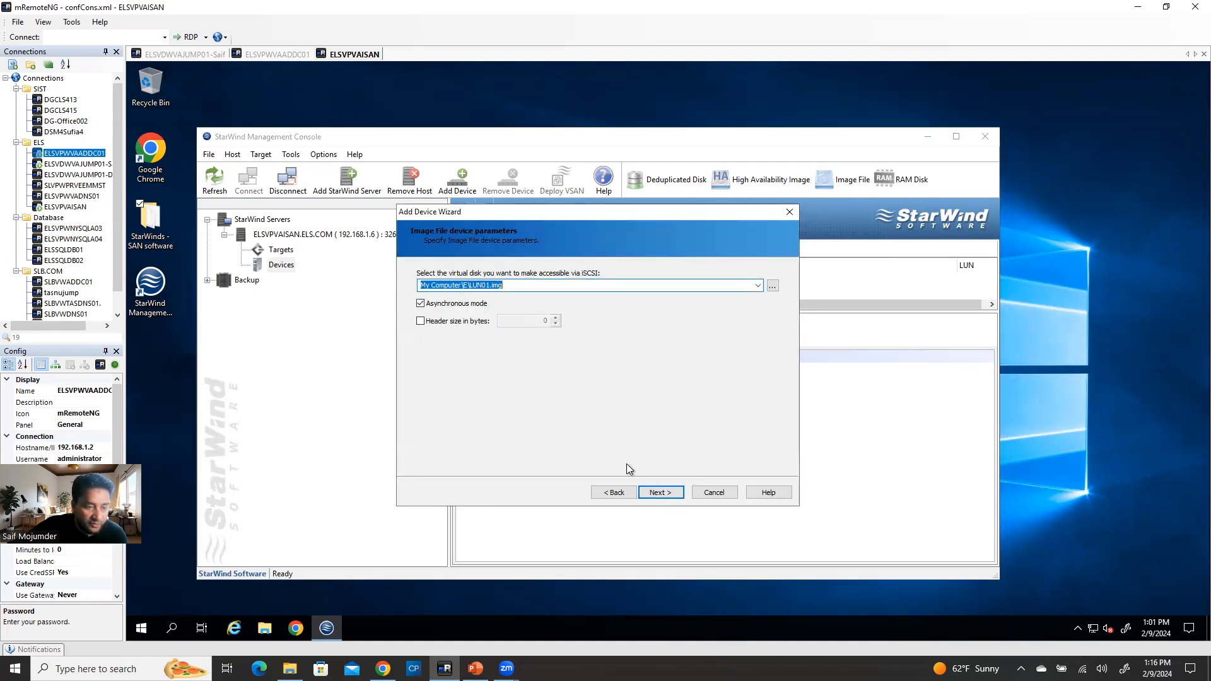
- Keep asynchronous mode for LUN01.img and set the device's cache mode to No caching
click(659, 493)
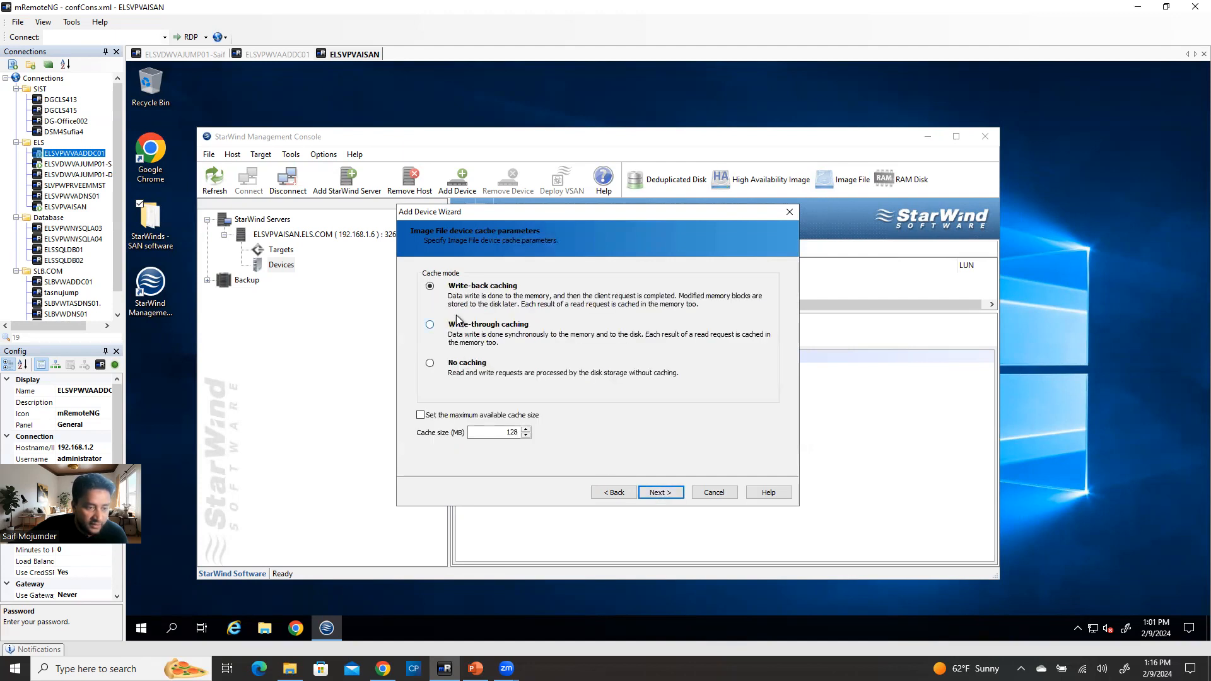
click(451, 367)
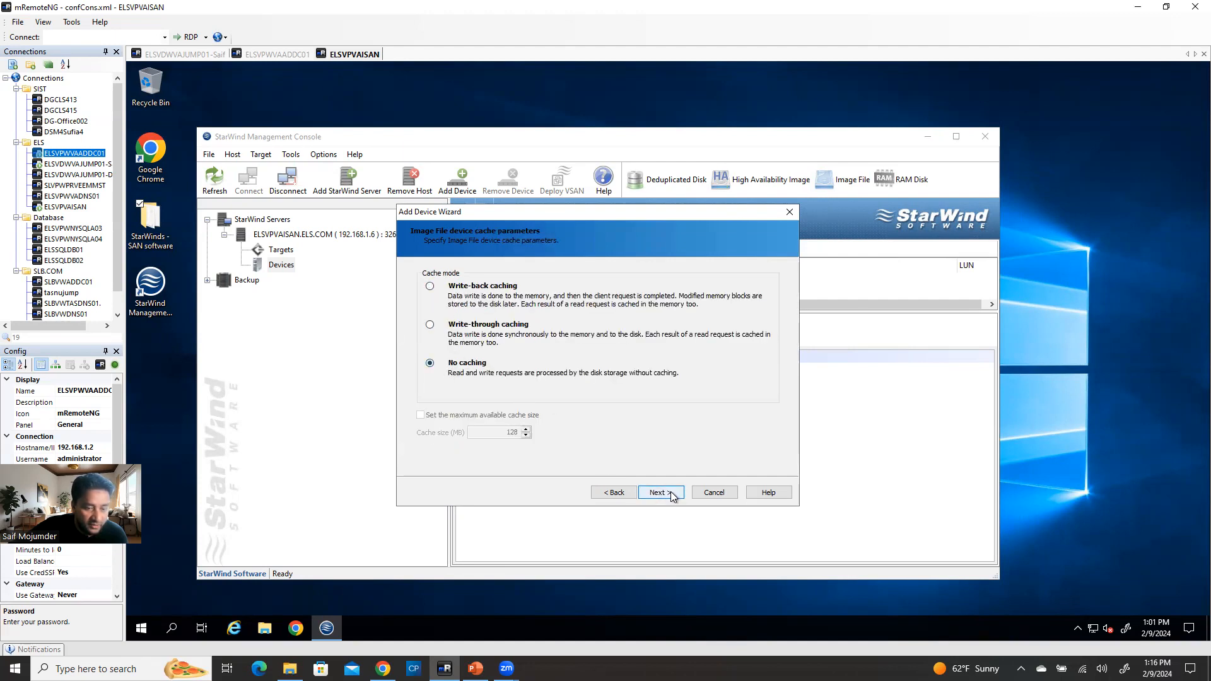
click(659, 493)
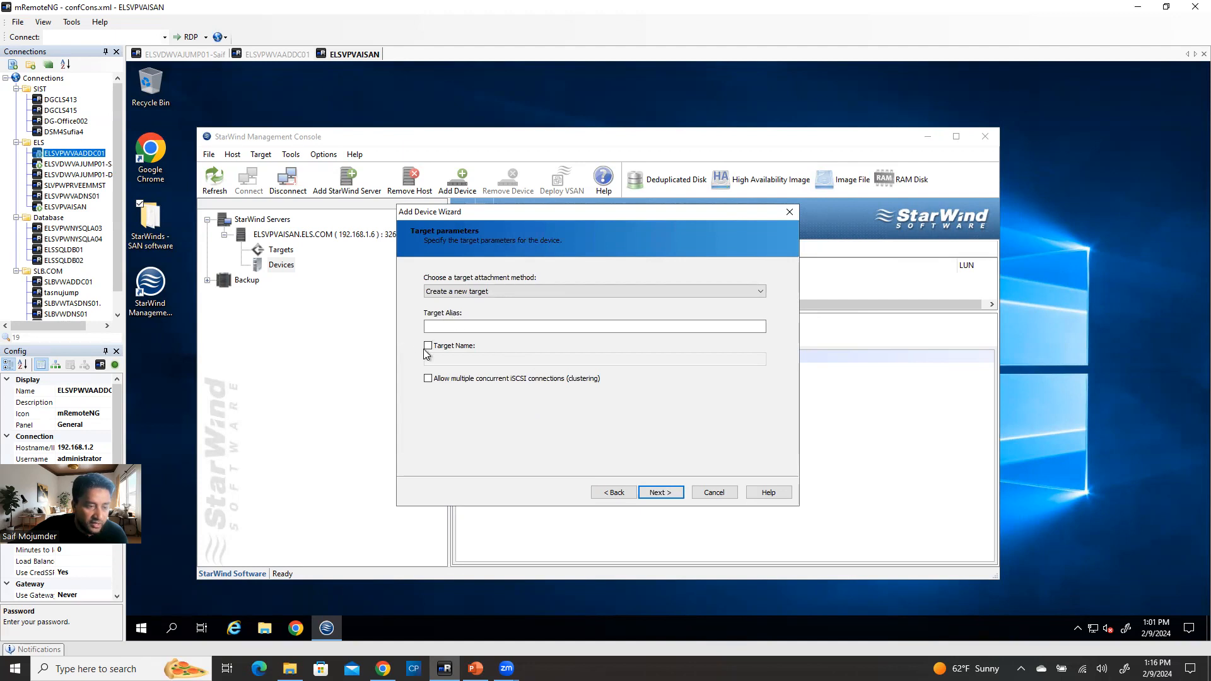
- Create a new target with alias infra-lun01, target name enabled and multiple concurrent iSCSI connections allowed, and finish adding the device
click(439, 324)
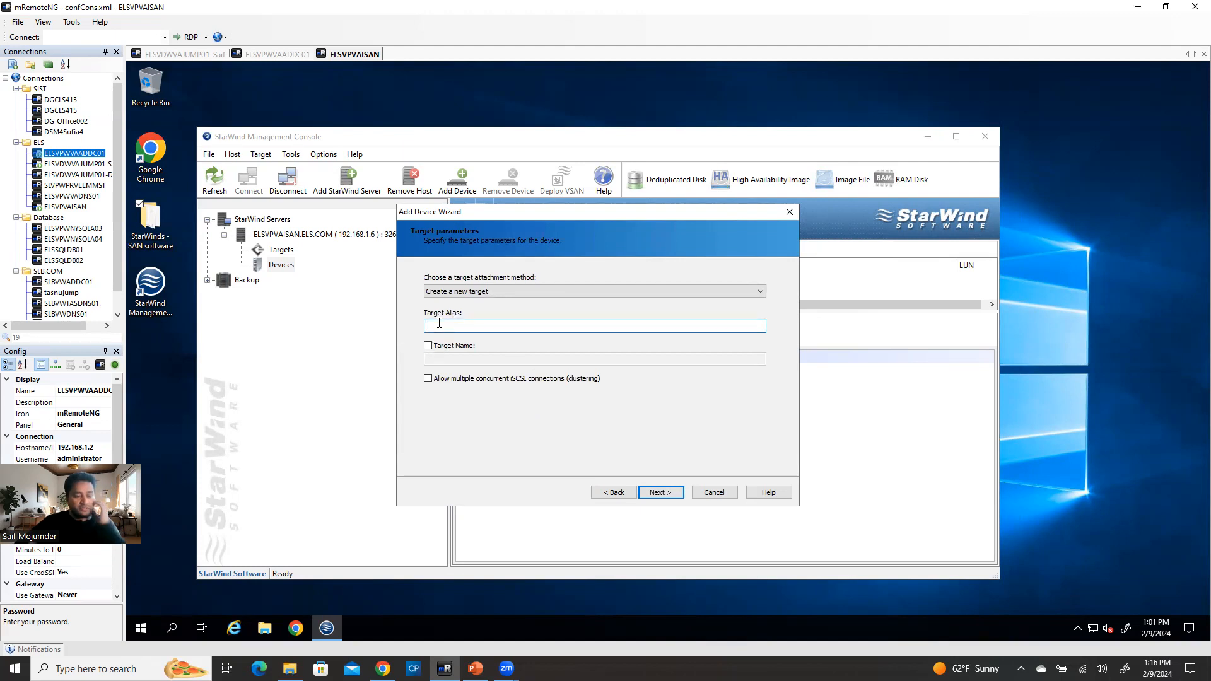
text(in)
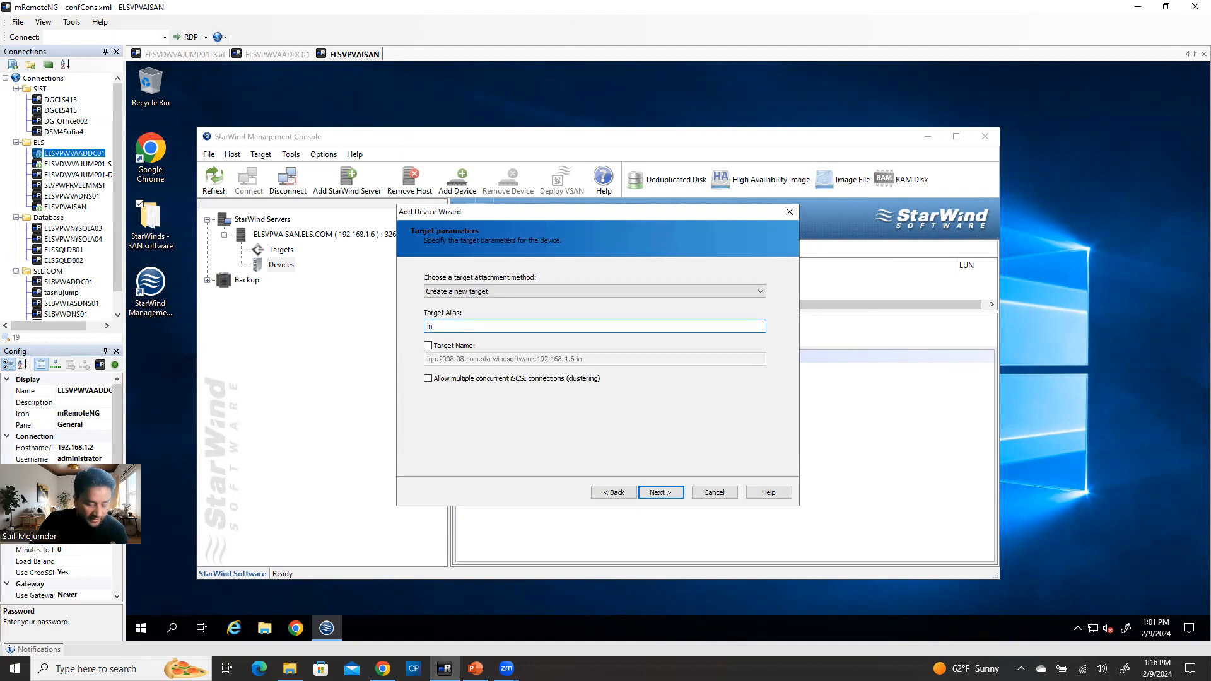
text(fra-lun01)
click(428, 346)
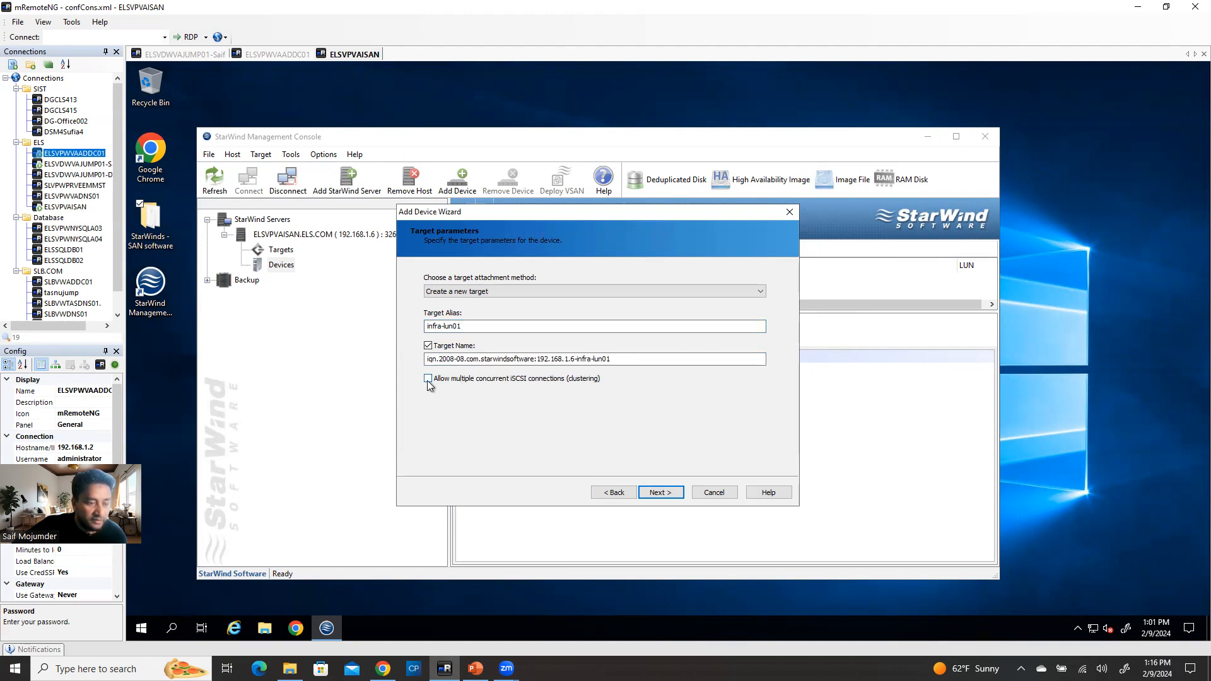
click(663, 494)
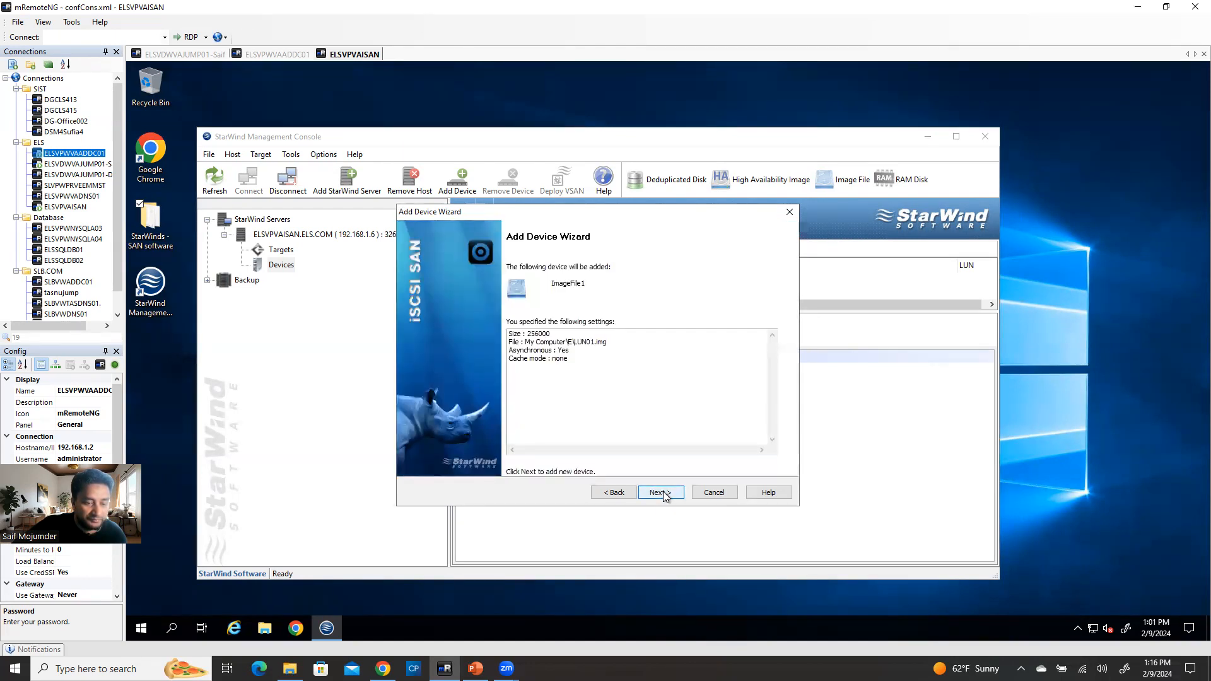
click(663, 494)
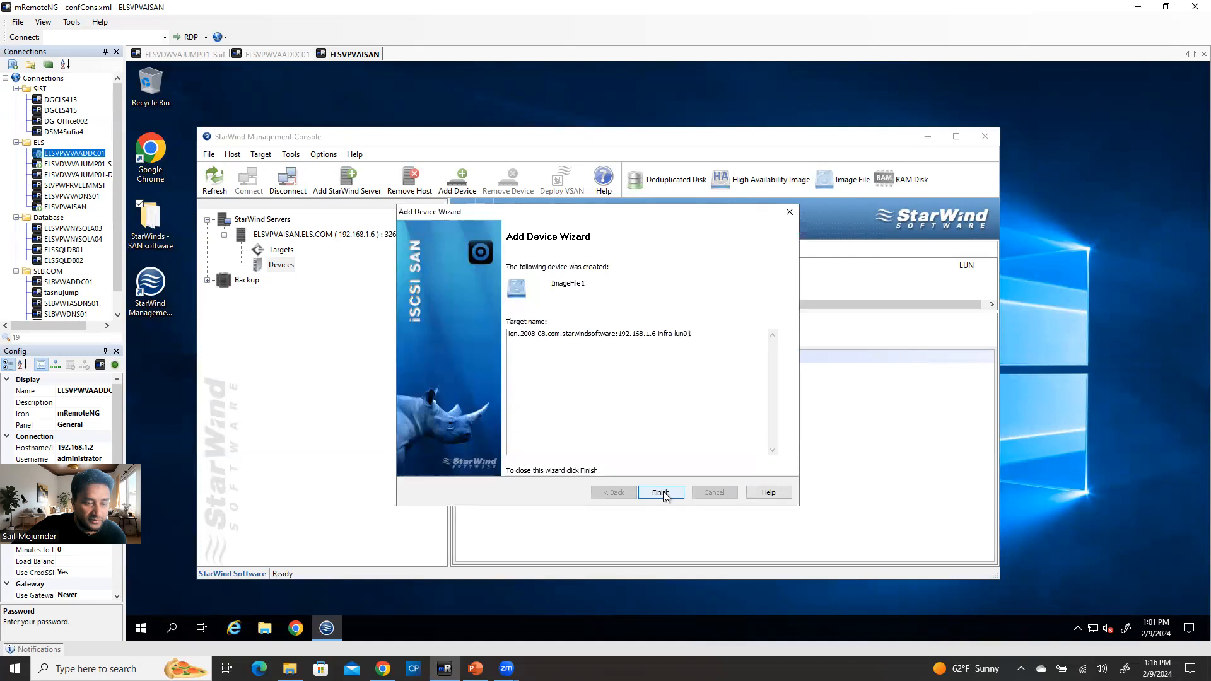
click(663, 494)
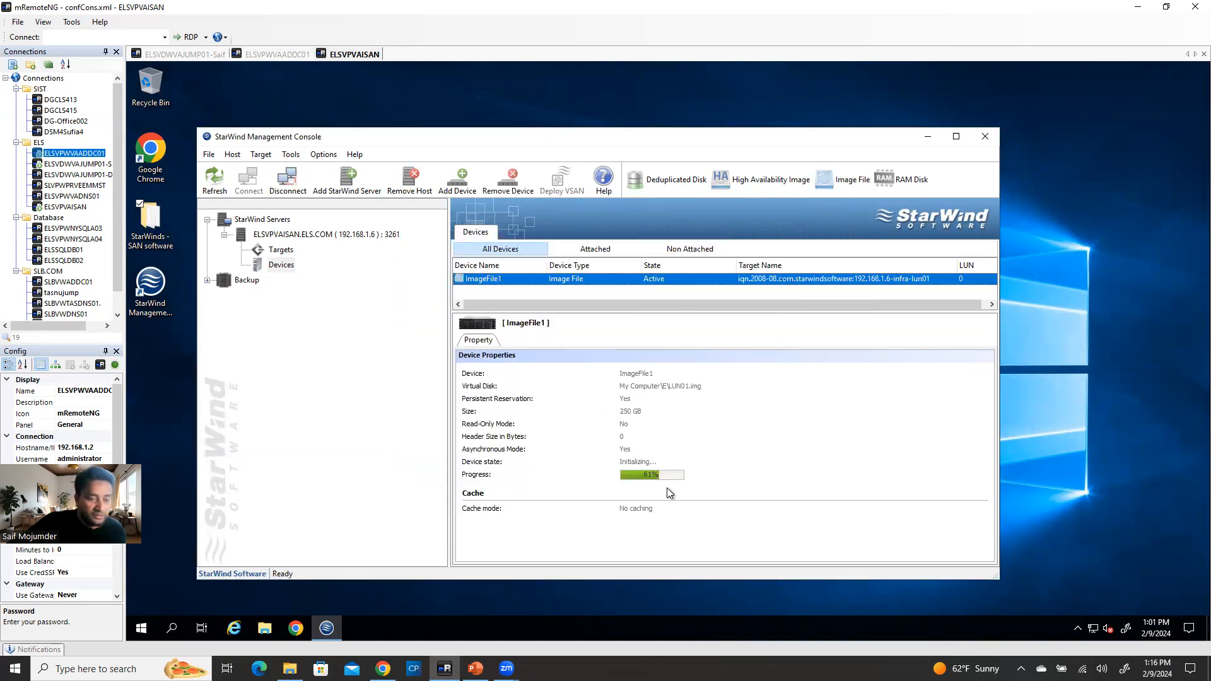
- Check the target list, and start adding another Virtual Hard Disk of type Image File device using Create new virtual disk
click(281, 250)
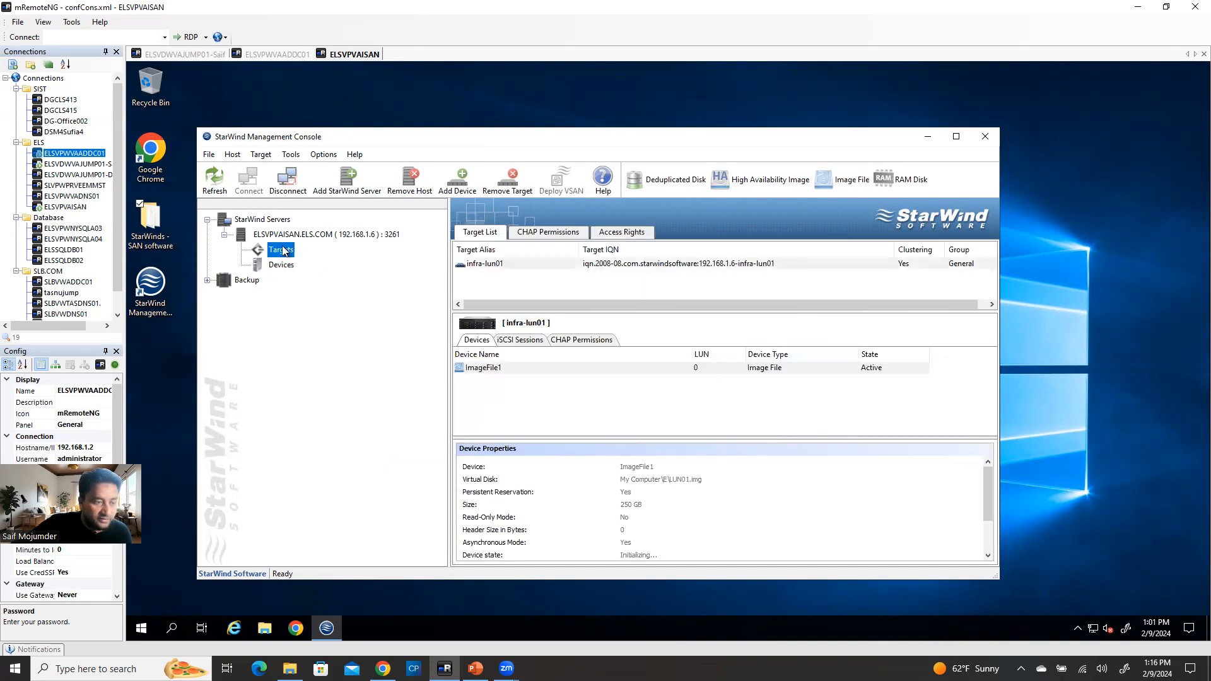
click(276, 267)
right_click(276, 270)
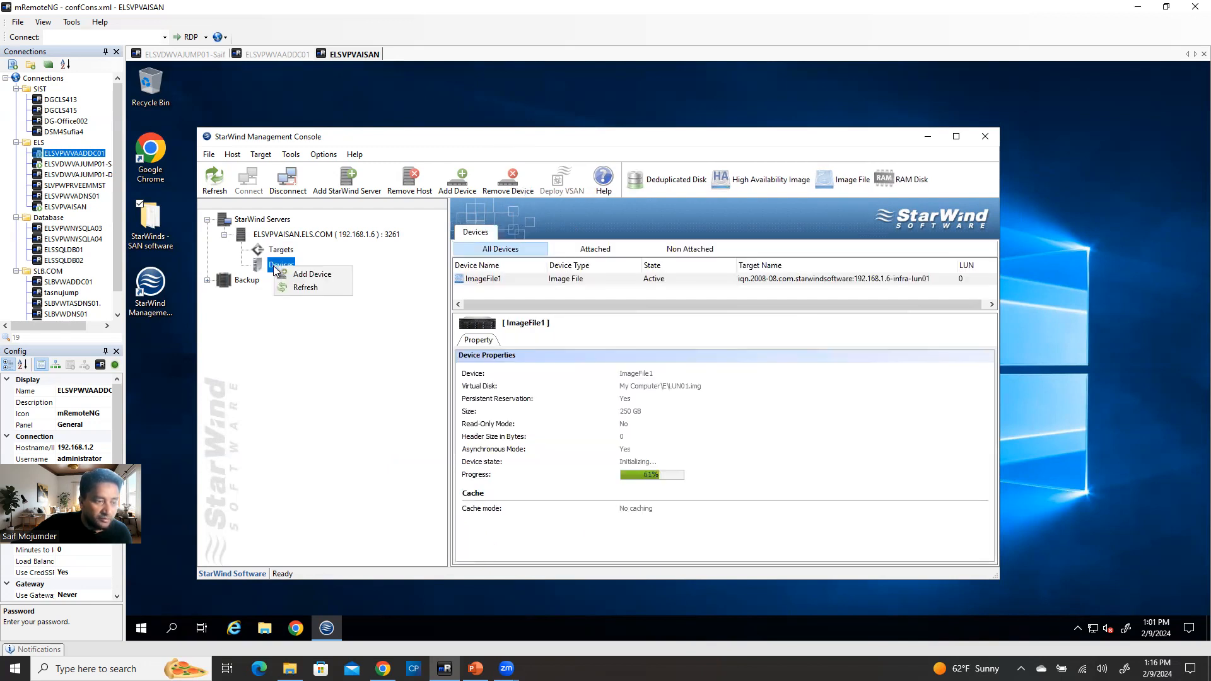
click(295, 276)
click(449, 307)
click(669, 493)
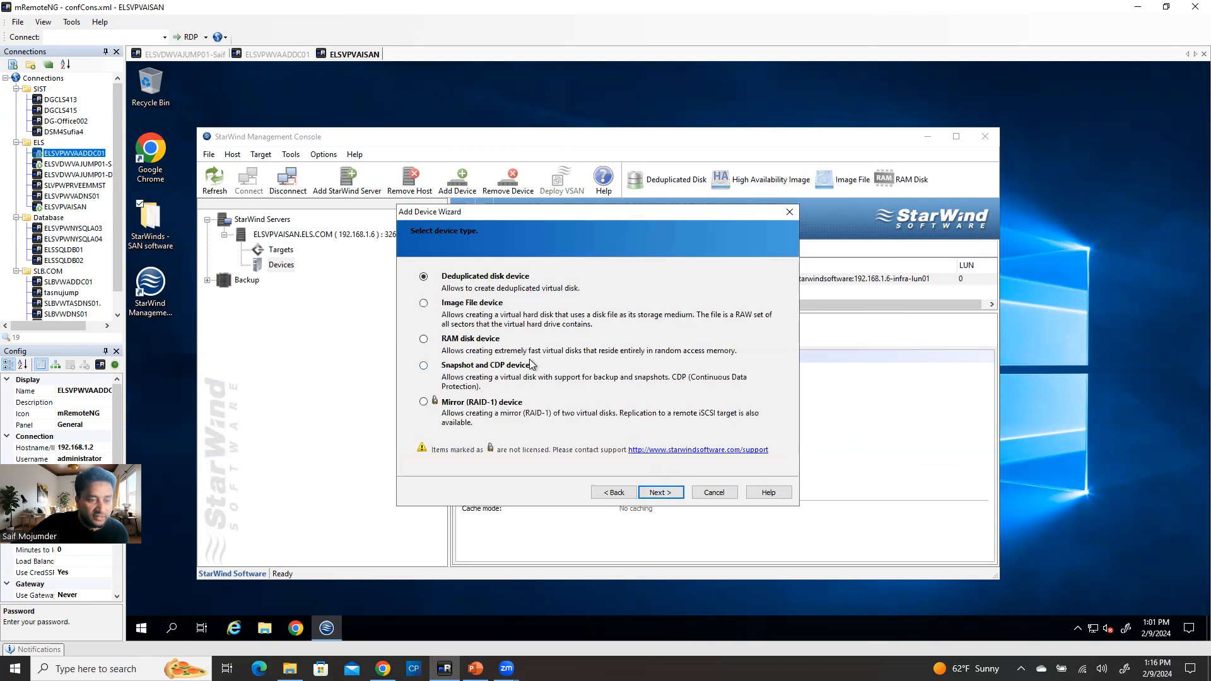
click(489, 305)
click(661, 493)
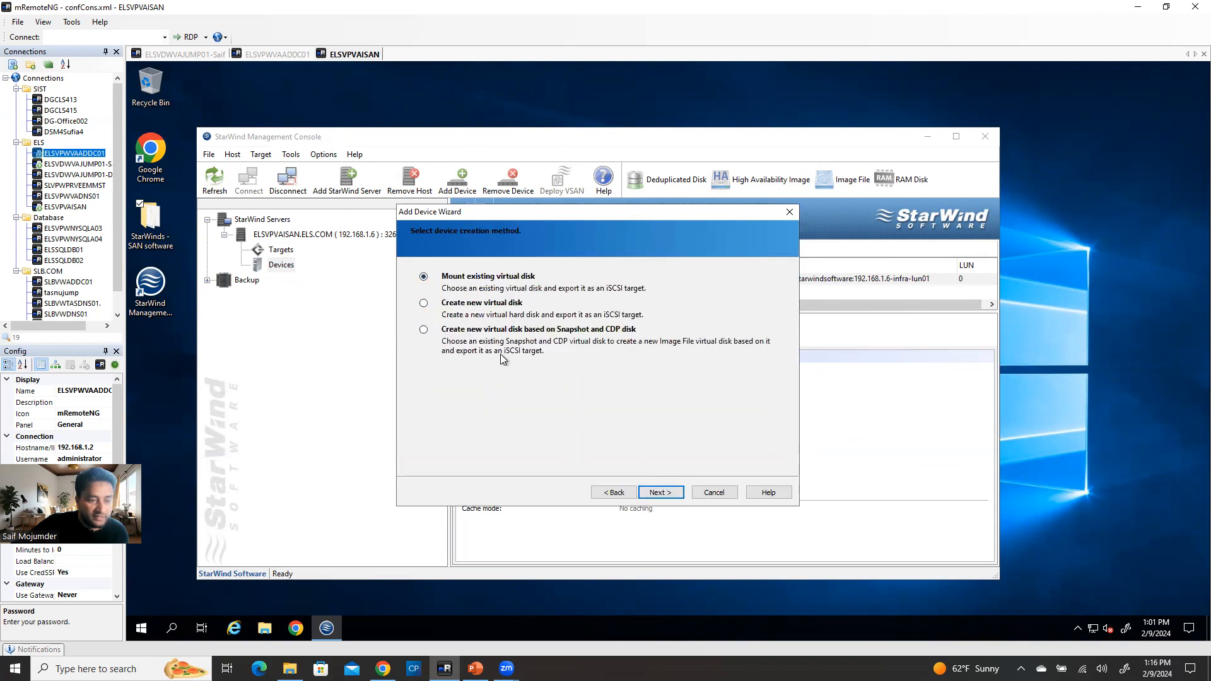
click(449, 308)
click(661, 492)
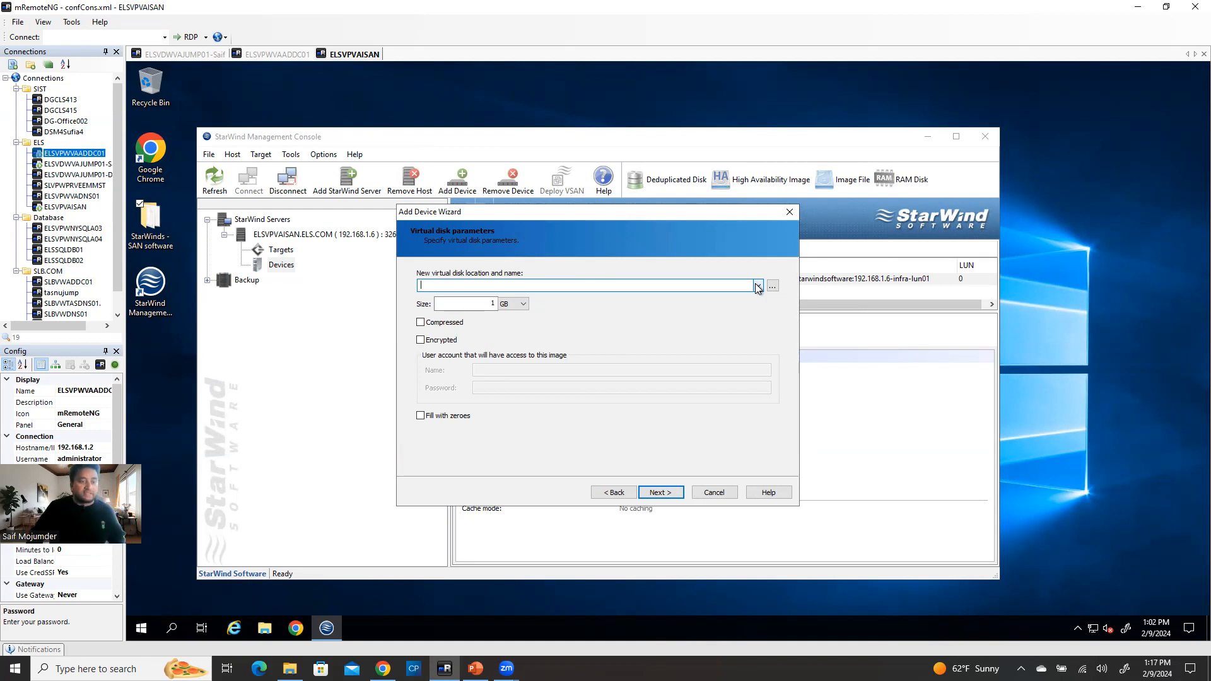
- Define the second virtual disk as a compressed 100 GB image file named LUN02.img on drive E
double_click(497, 301)
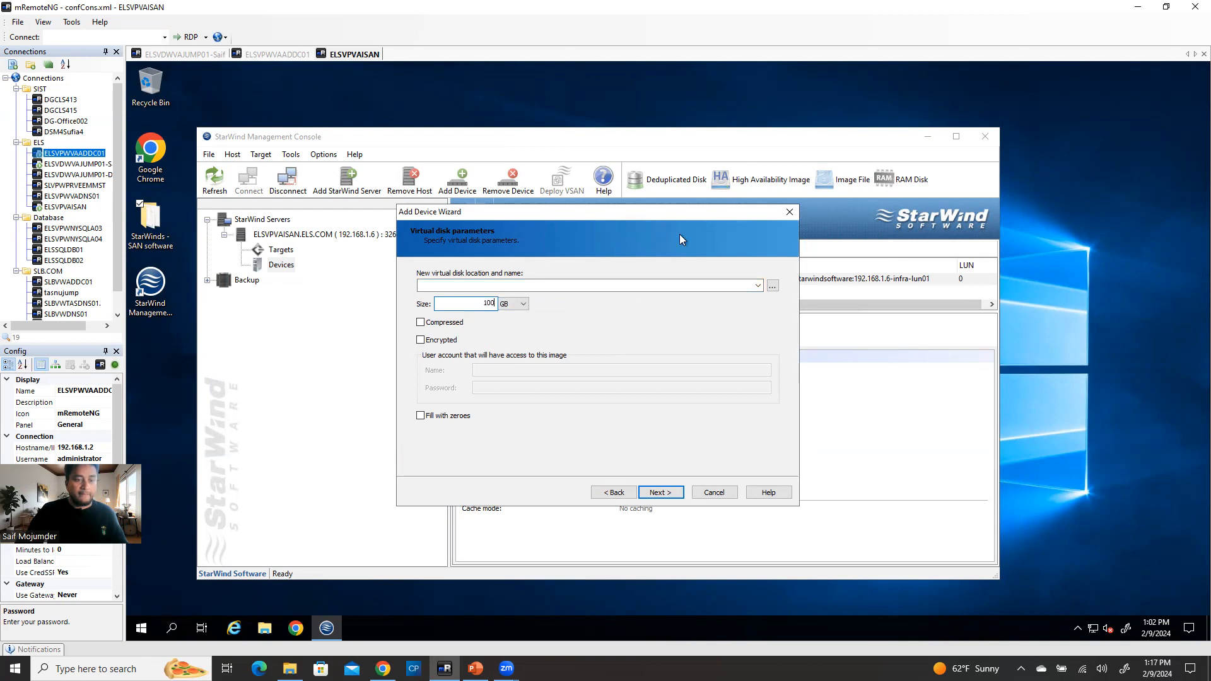
click(773, 286)
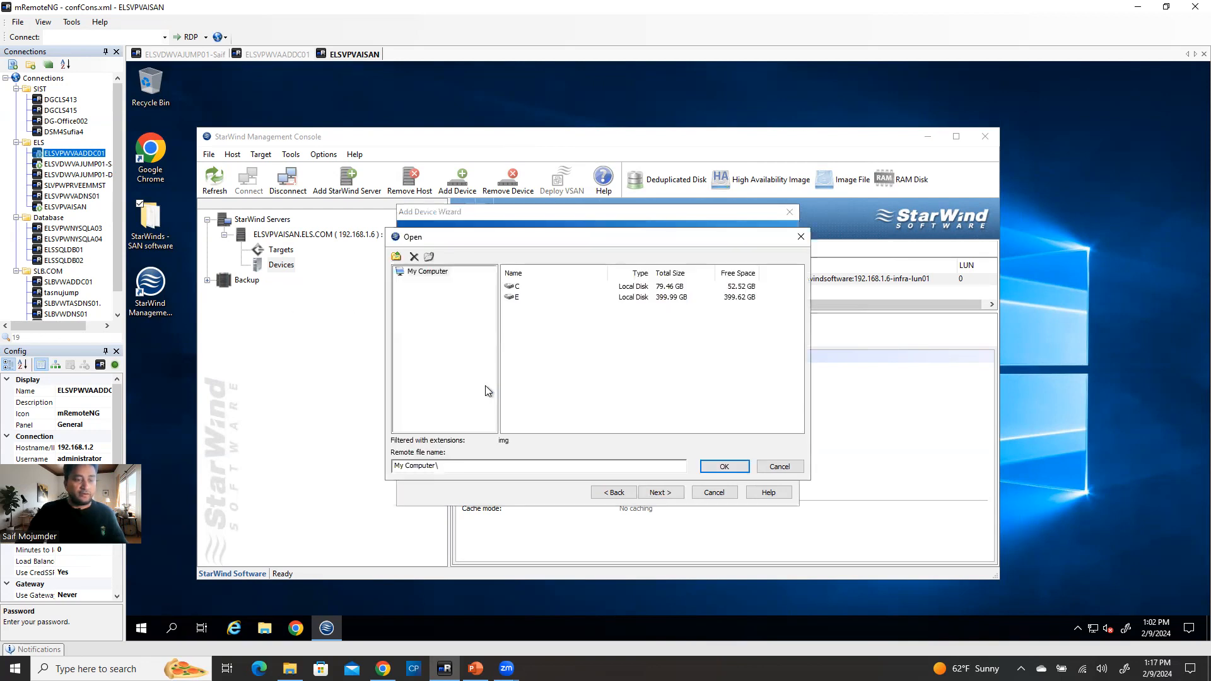
click(526, 297)
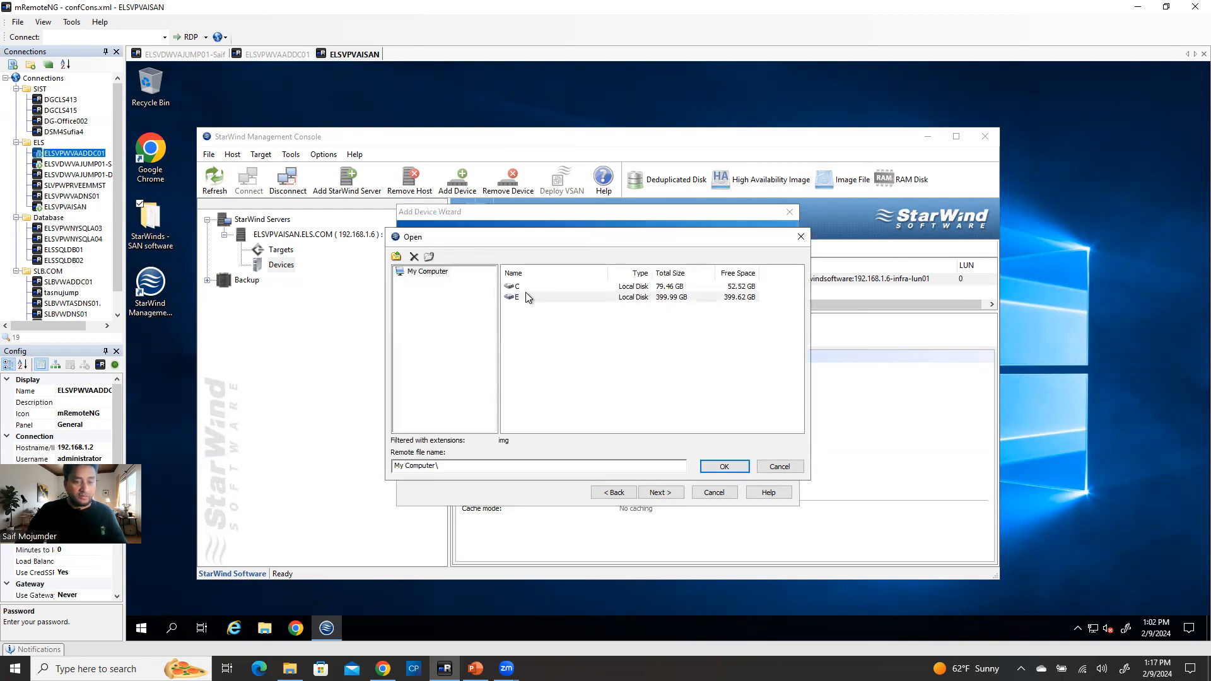
double_click(526, 297)
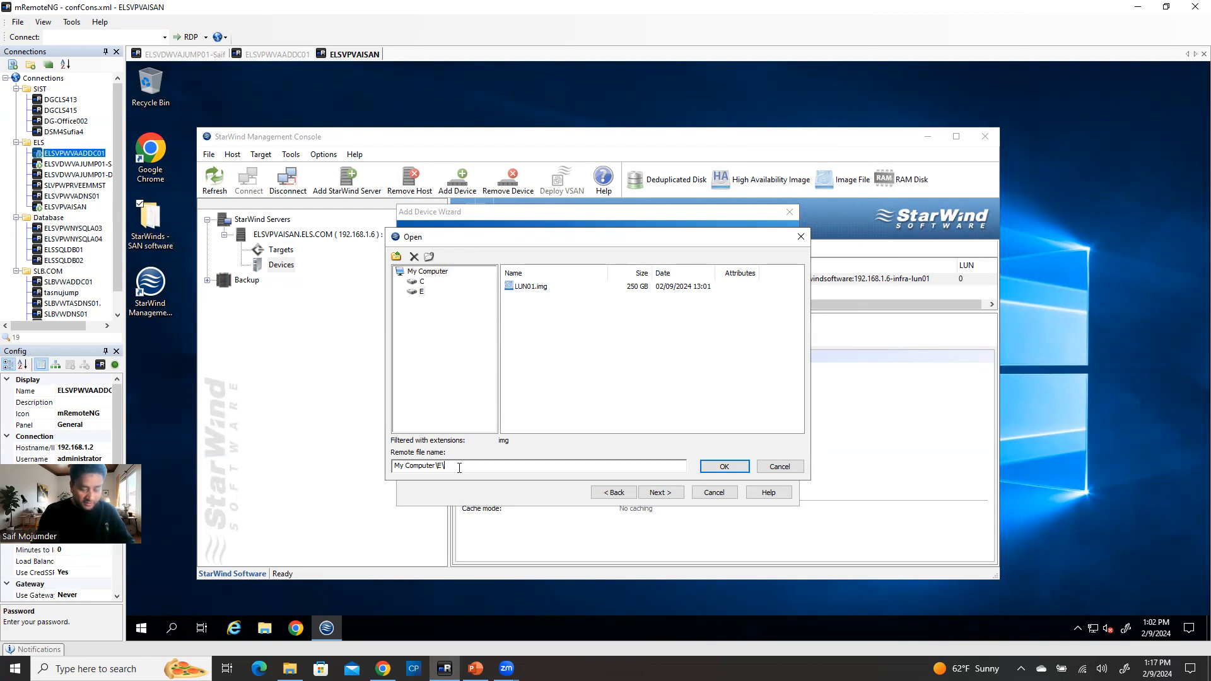
text(N02)
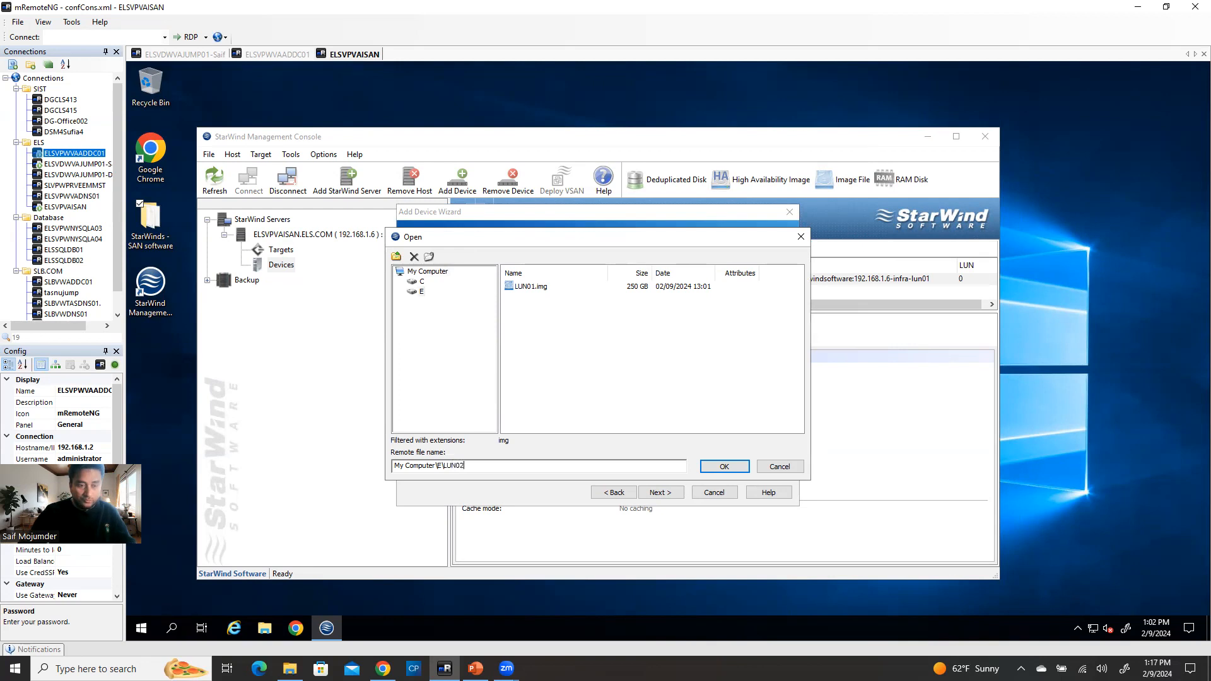
text(.img)
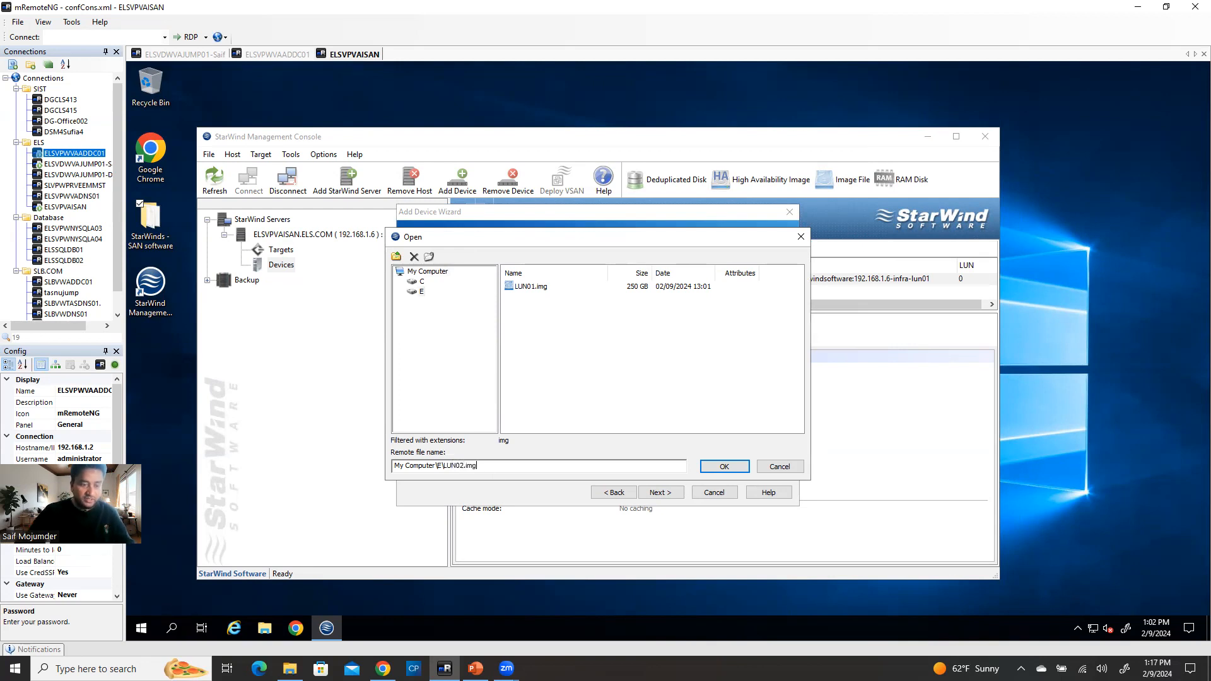
click(724, 466)
click(421, 322)
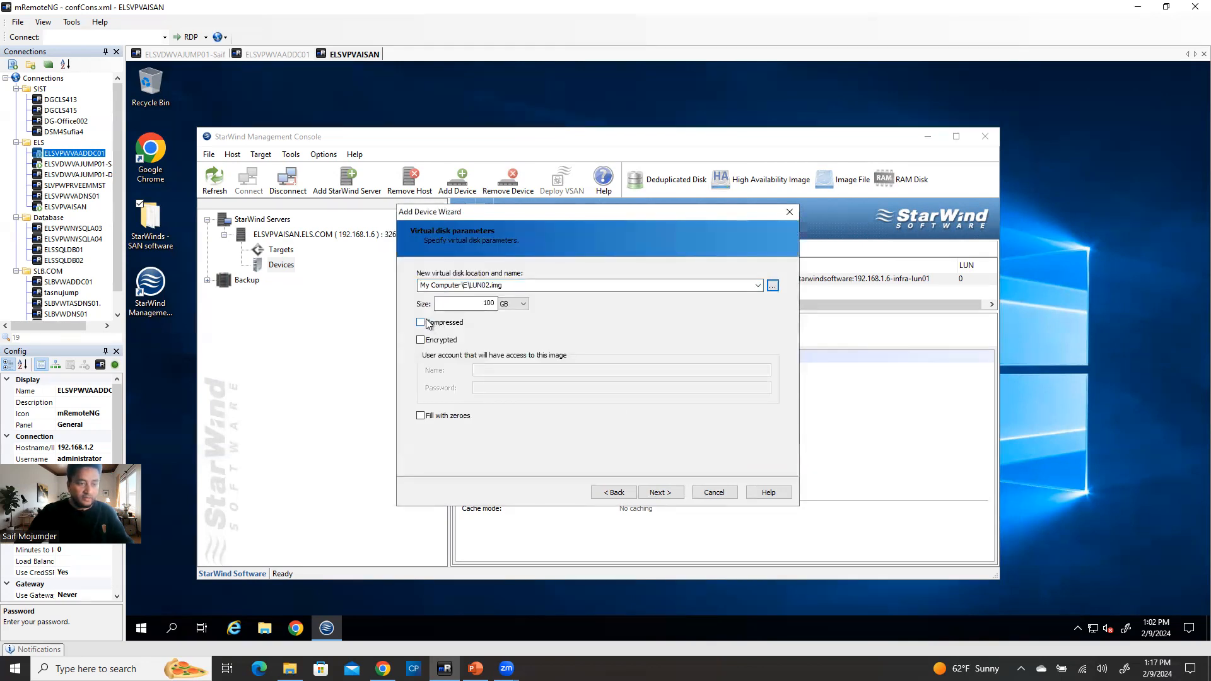
- Accept the LUN02.img disk and device parameters and set its cache mode to No caching
click(660, 495)
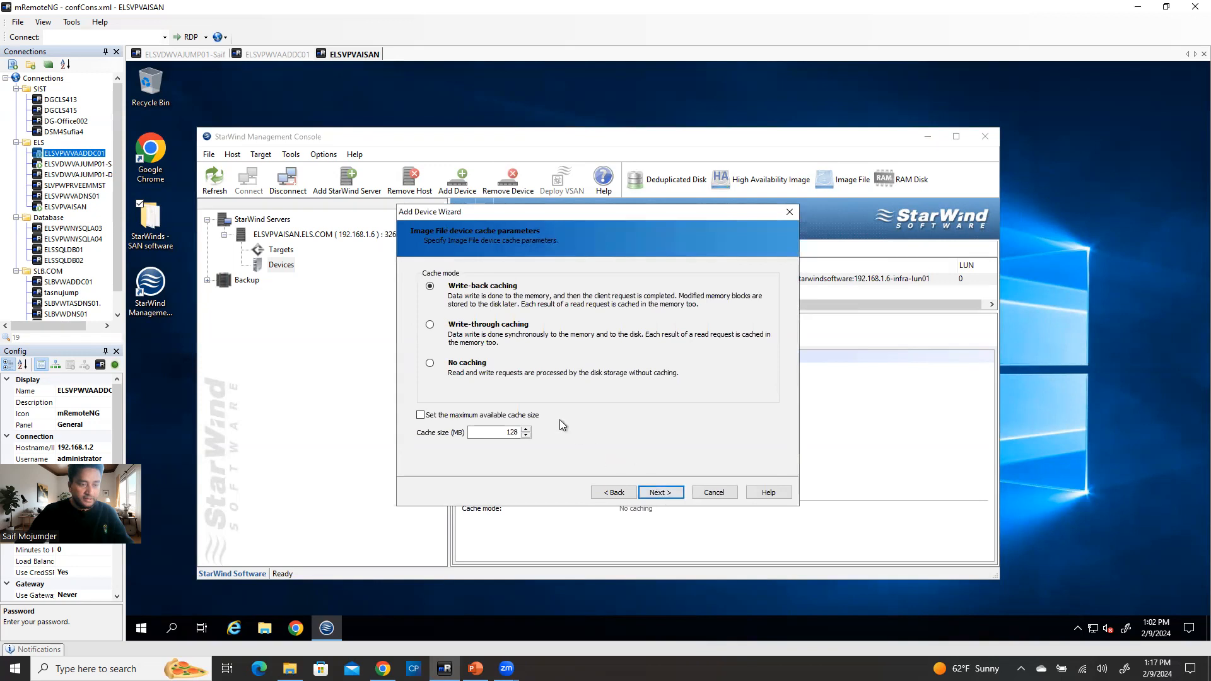
click(477, 364)
click(660, 493)
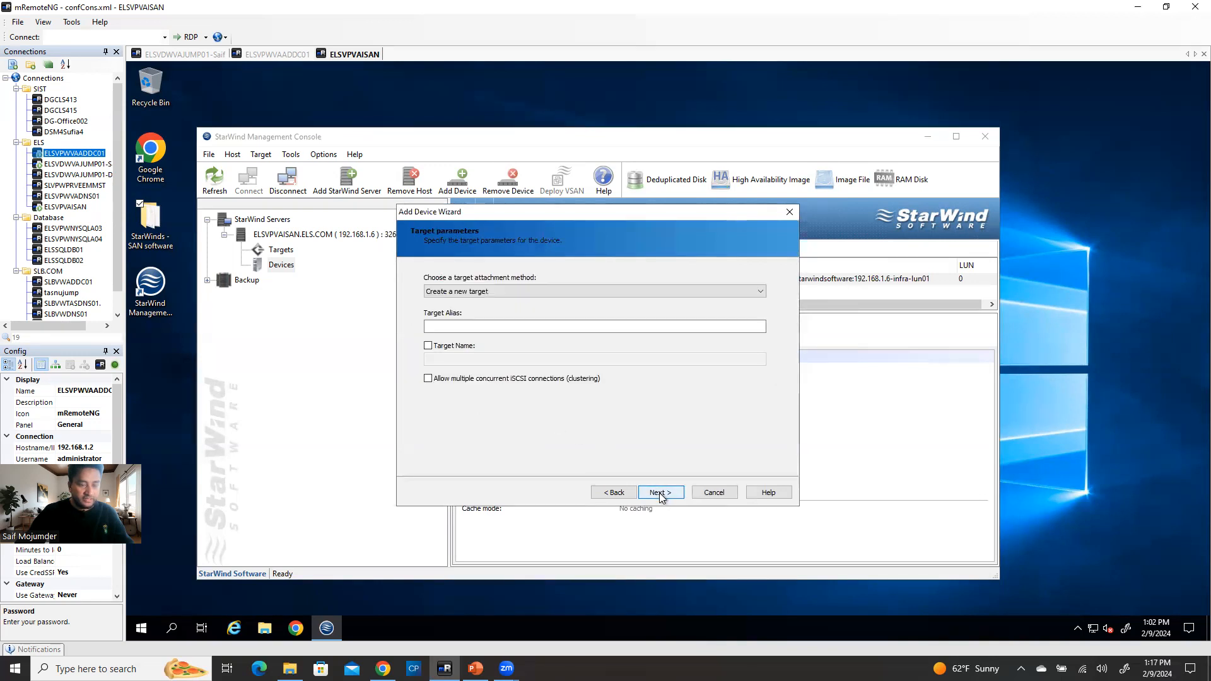
- Set the new target's alias to db_lun02, try to proceed with it, and dismiss the message
click(429, 346)
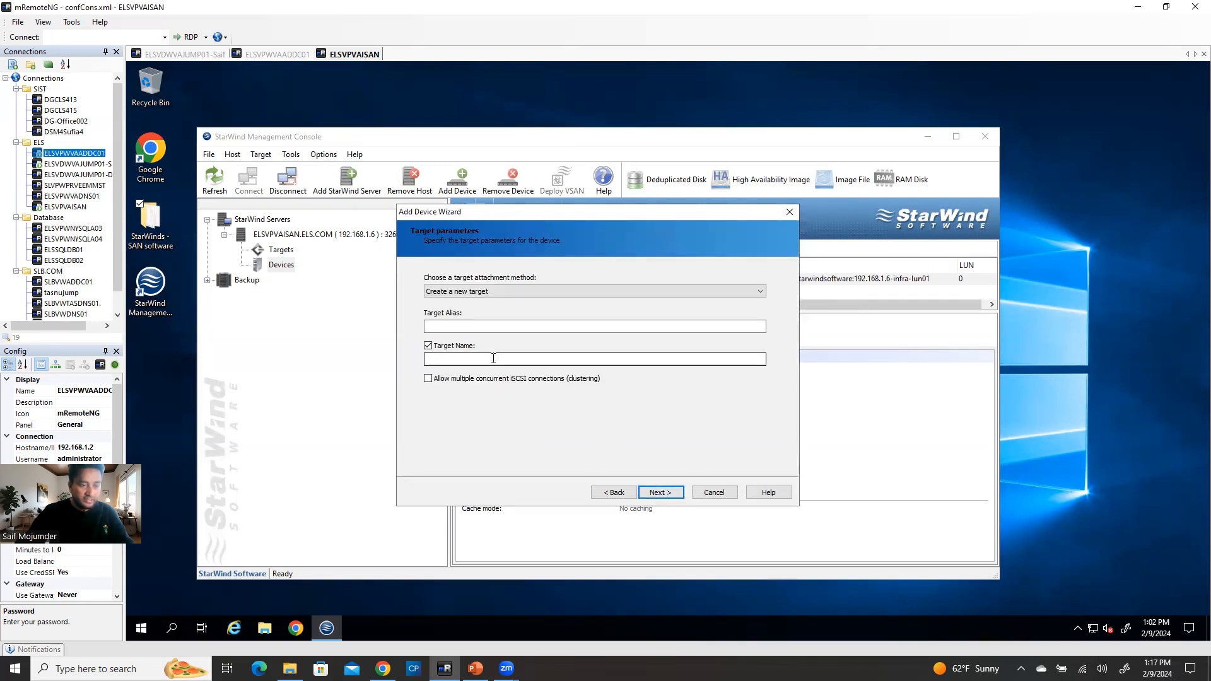
click(428, 346)
click(441, 326)
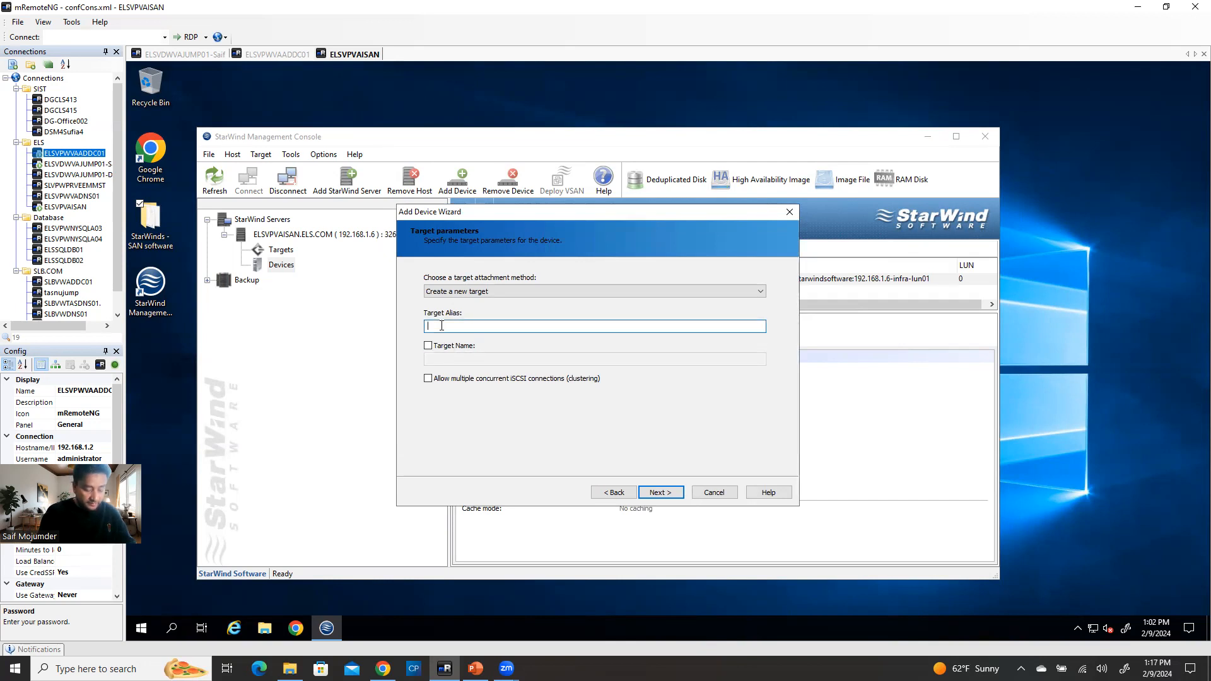
text(d)
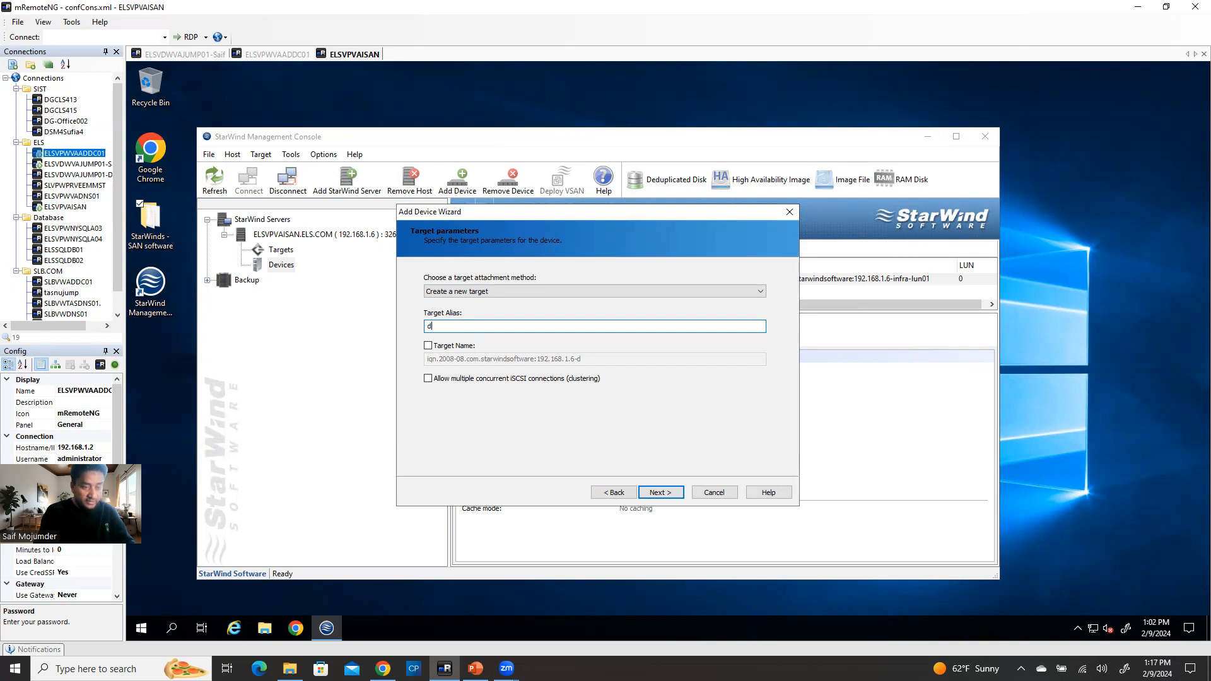
text(b_lun01)
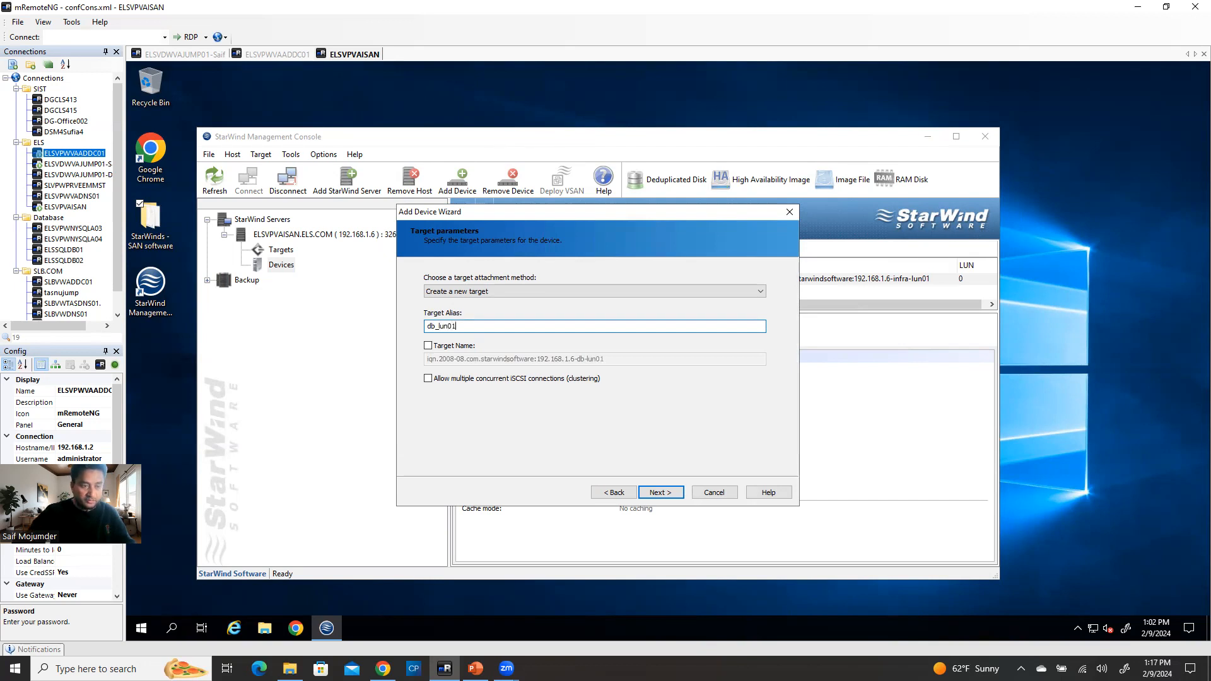
key(BackSpace)
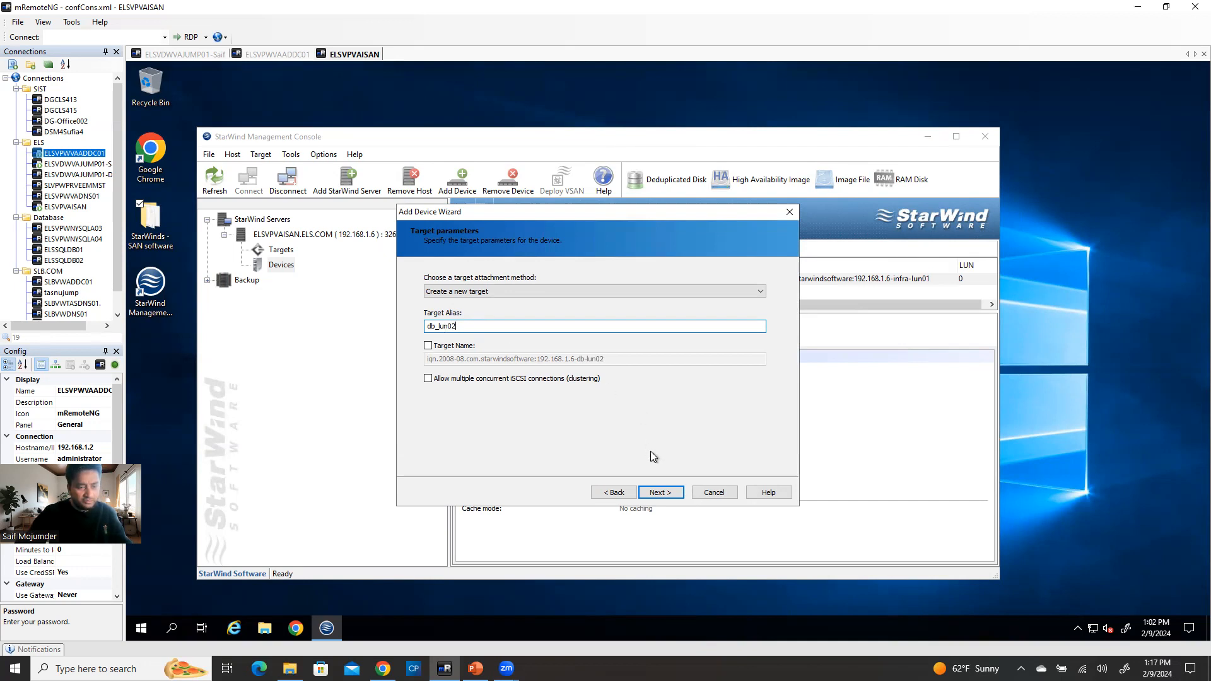
click(661, 494)
click(685, 365)
- Enable the target name and multiple concurrent iSCSI connections for the db_lun02 target, and try to proceed again
click(428, 345)
click(428, 379)
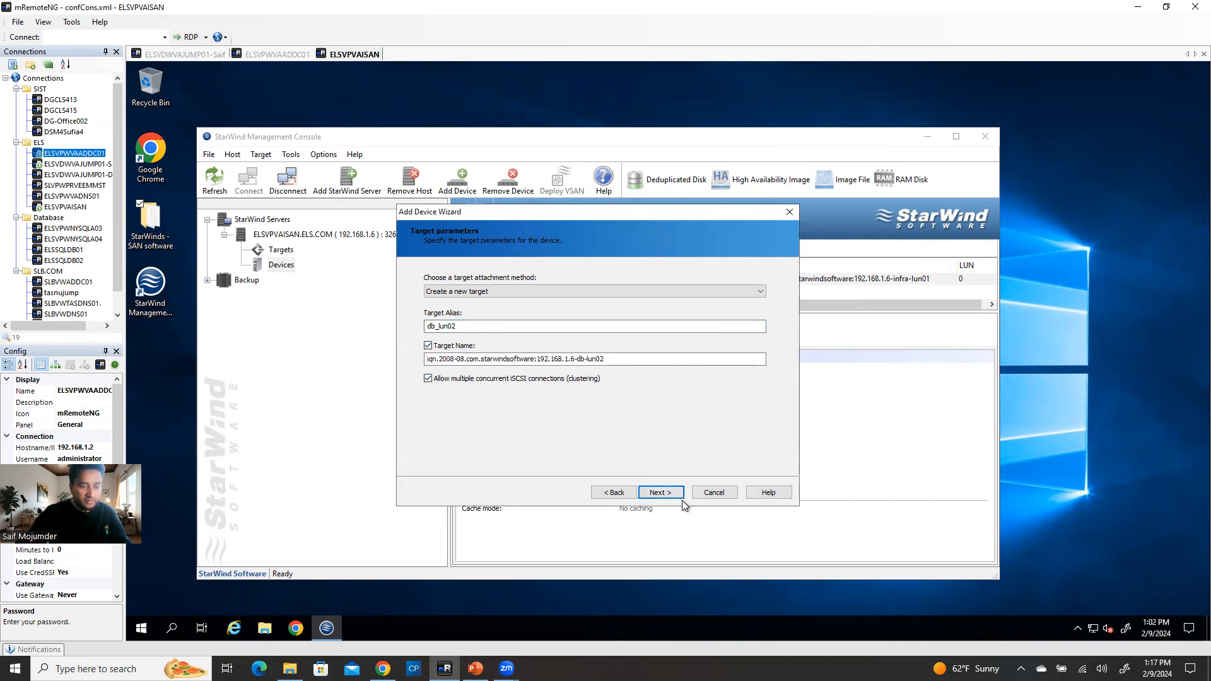
click(667, 495)
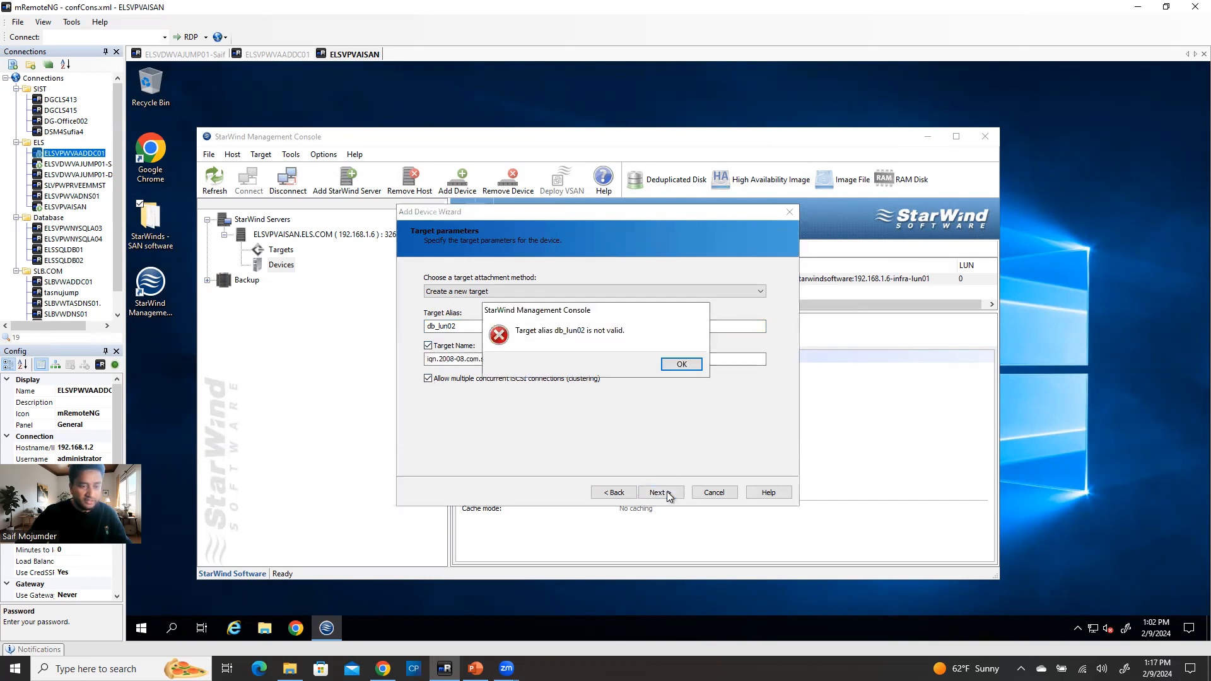
- Dismiss the message, try to proceed with the target alias db_lun01 instead, and cancel the device wizard
click(680, 366)
click(519, 328)
key(BackSpace)
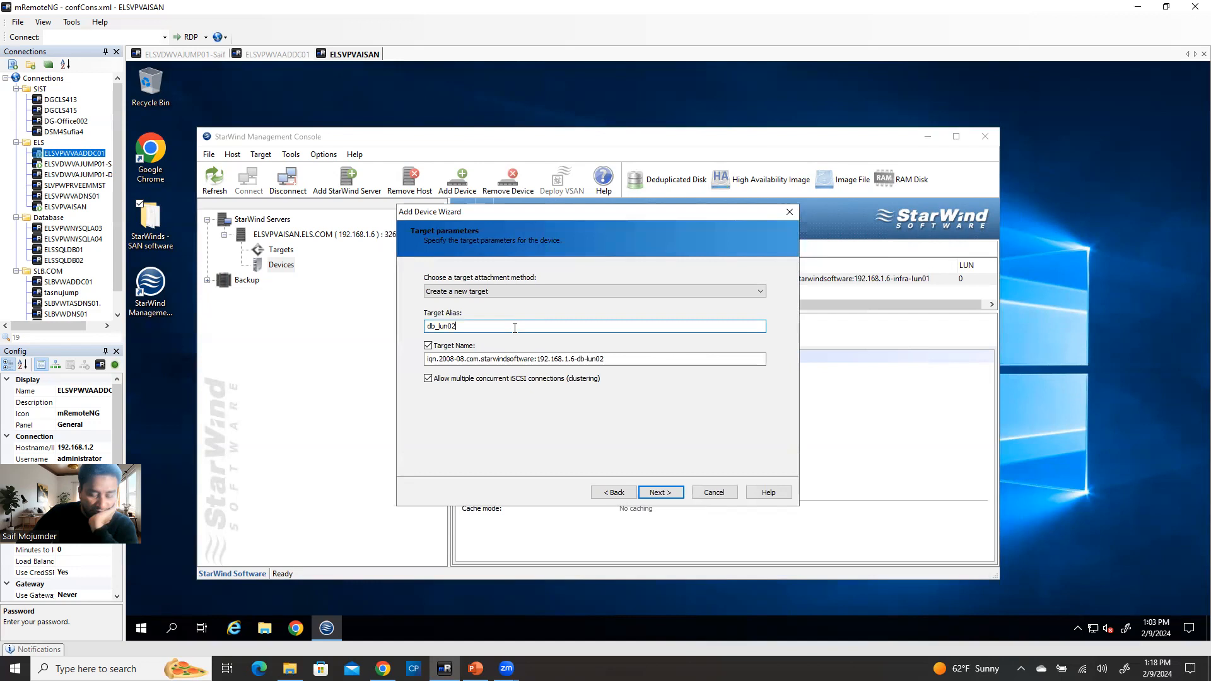
text(1)
click(661, 493)
click(678, 366)
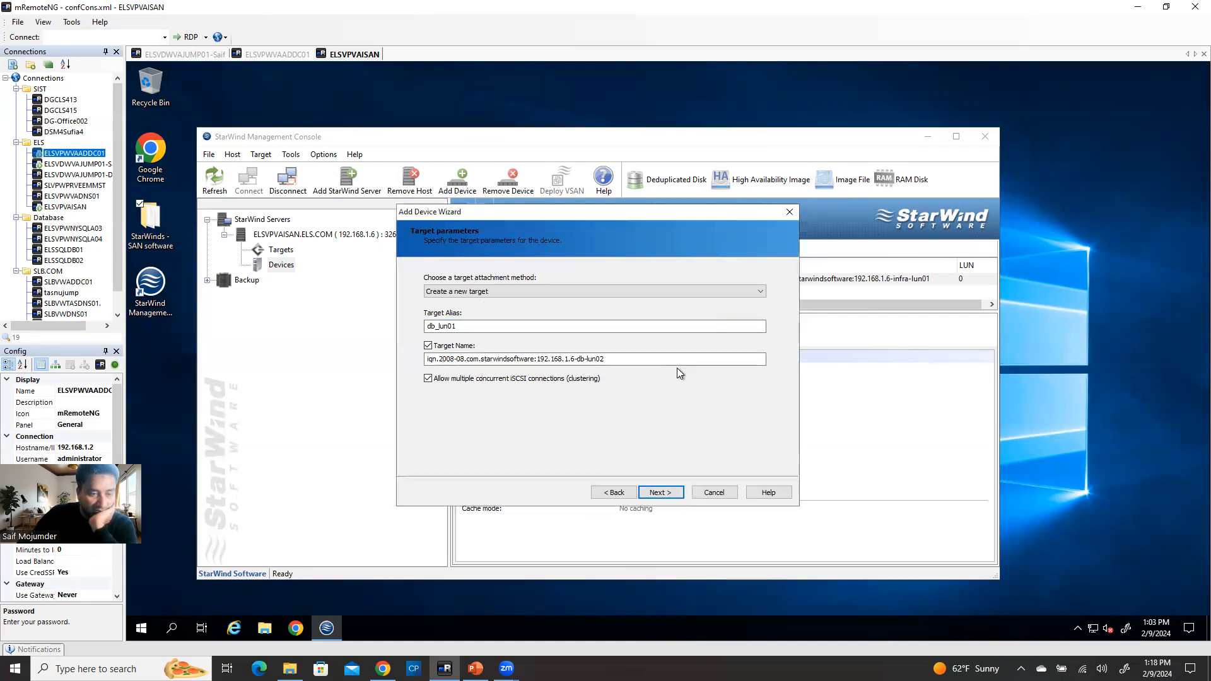
click(609, 498)
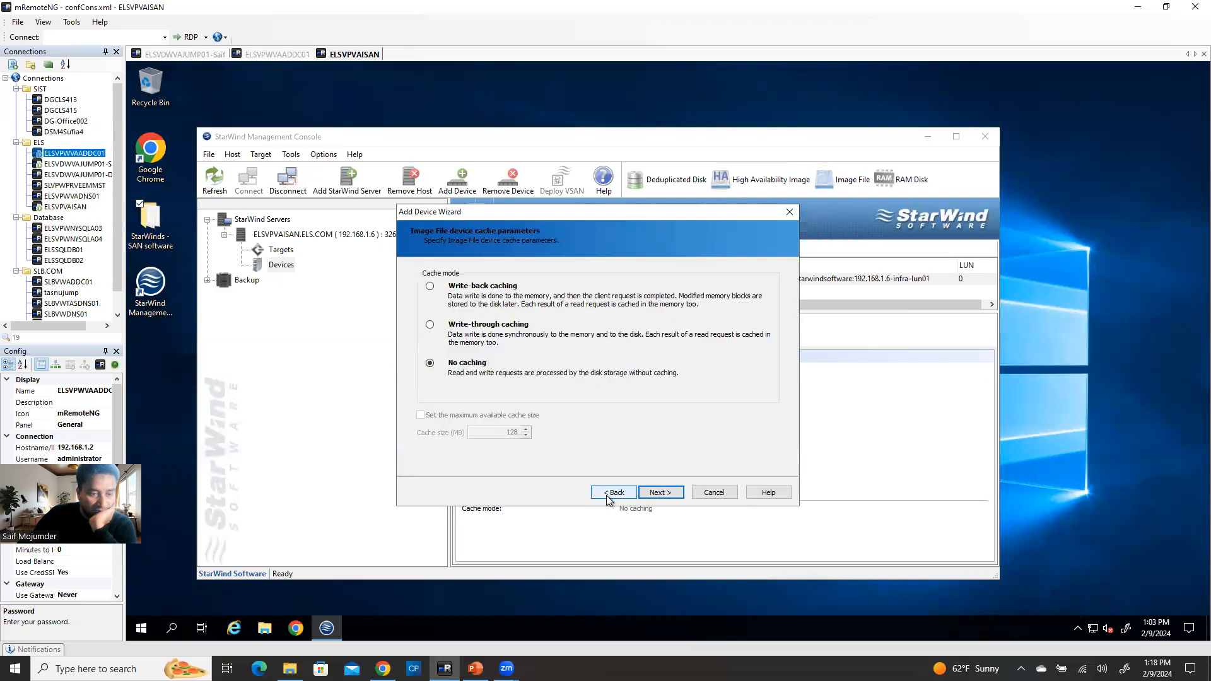
click(705, 495)
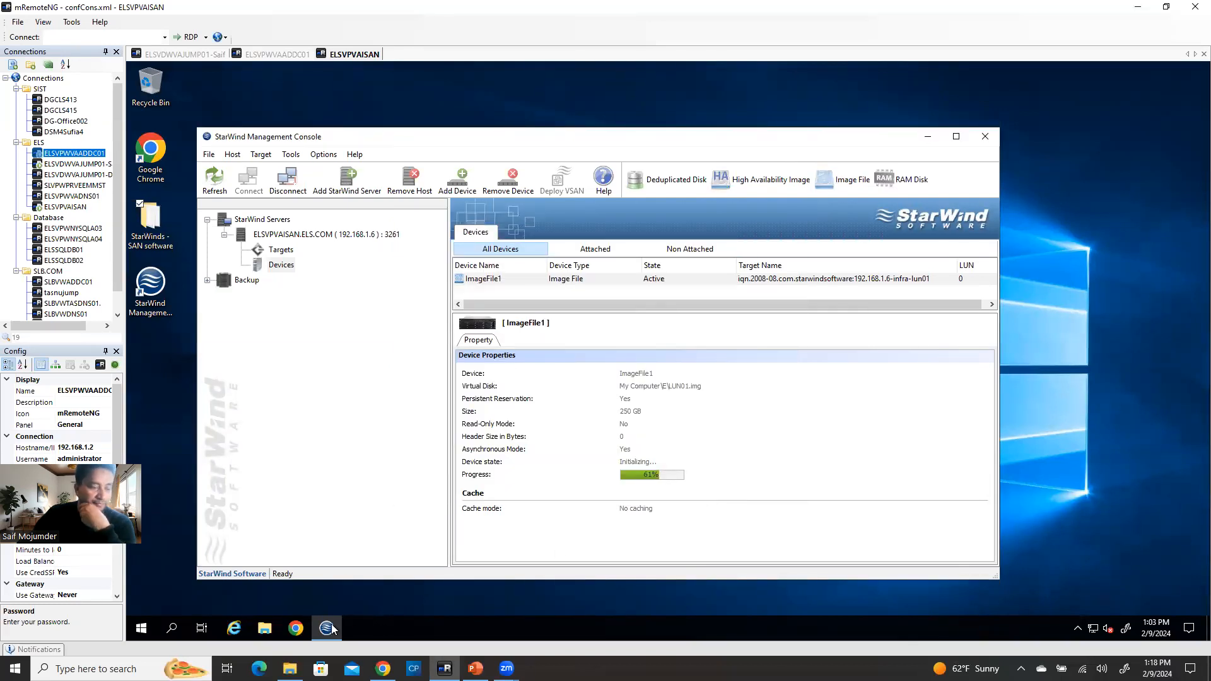
- Delete the LUN02 disc image file from the Data (E:) drive in File Explorer
click(264, 627)
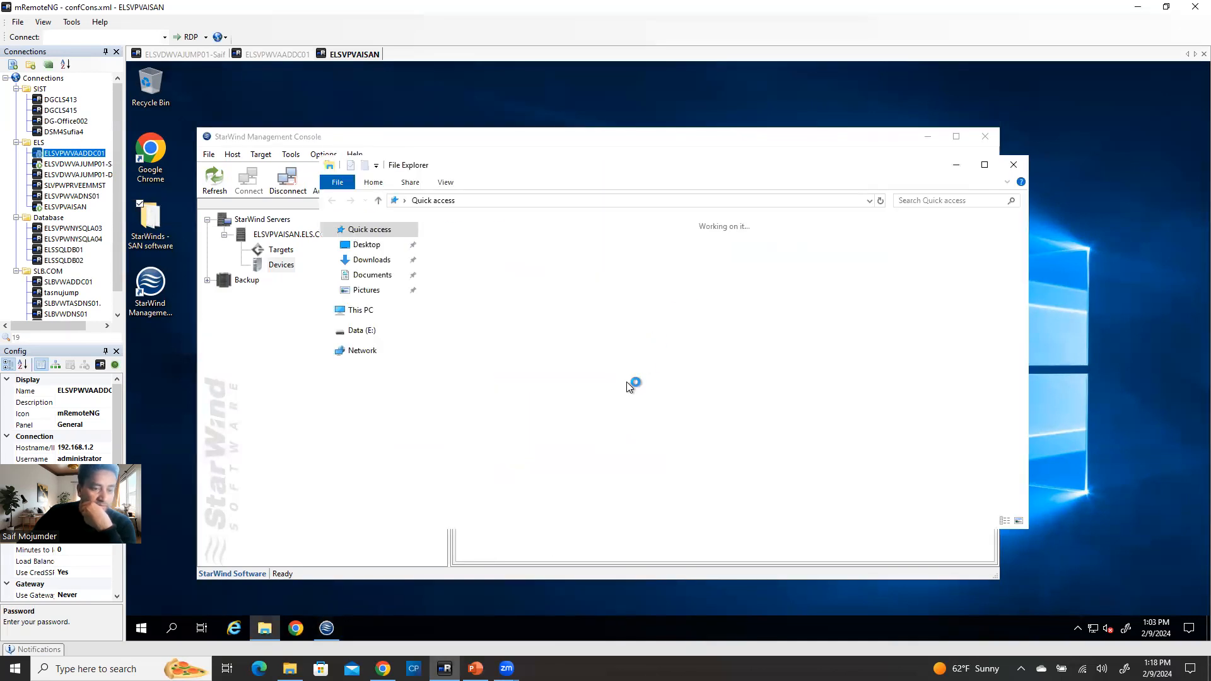
click(361, 309)
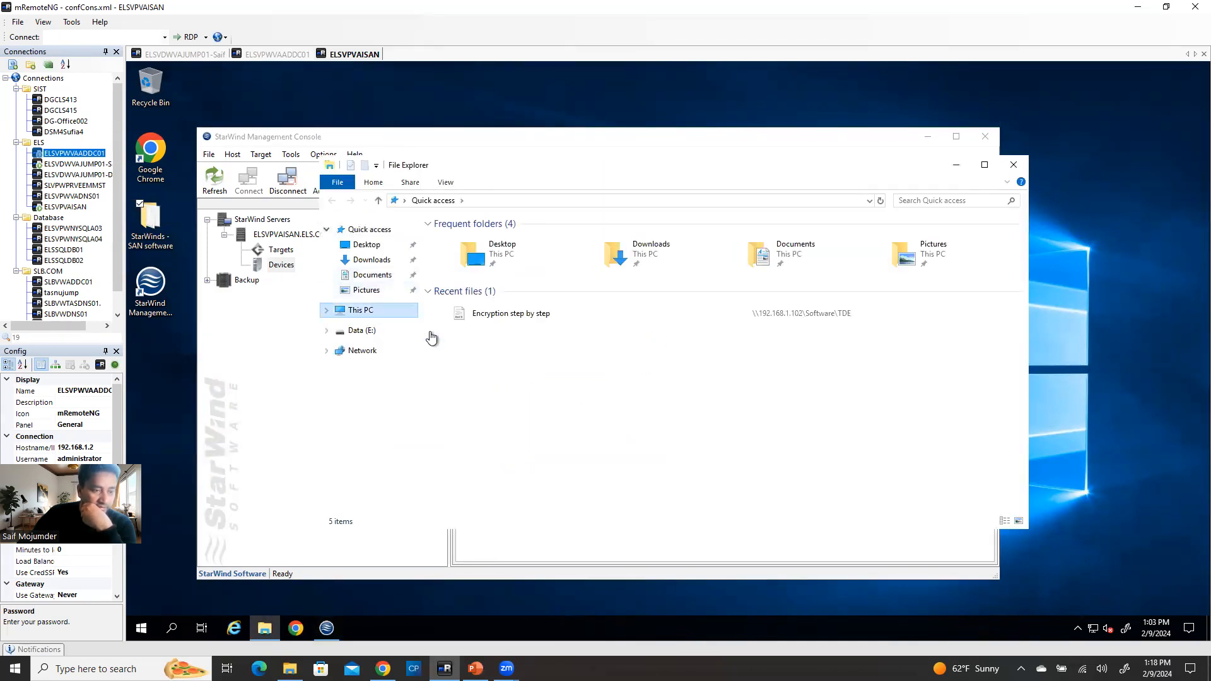
double_click(815, 368)
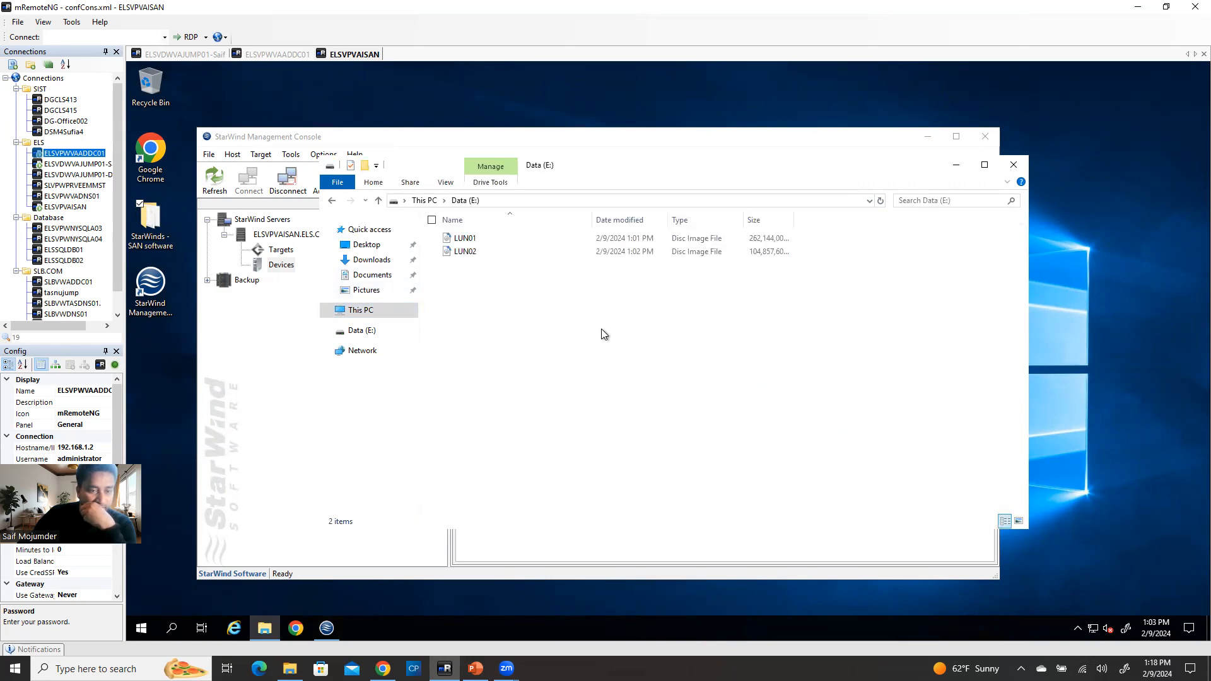
click(474, 252)
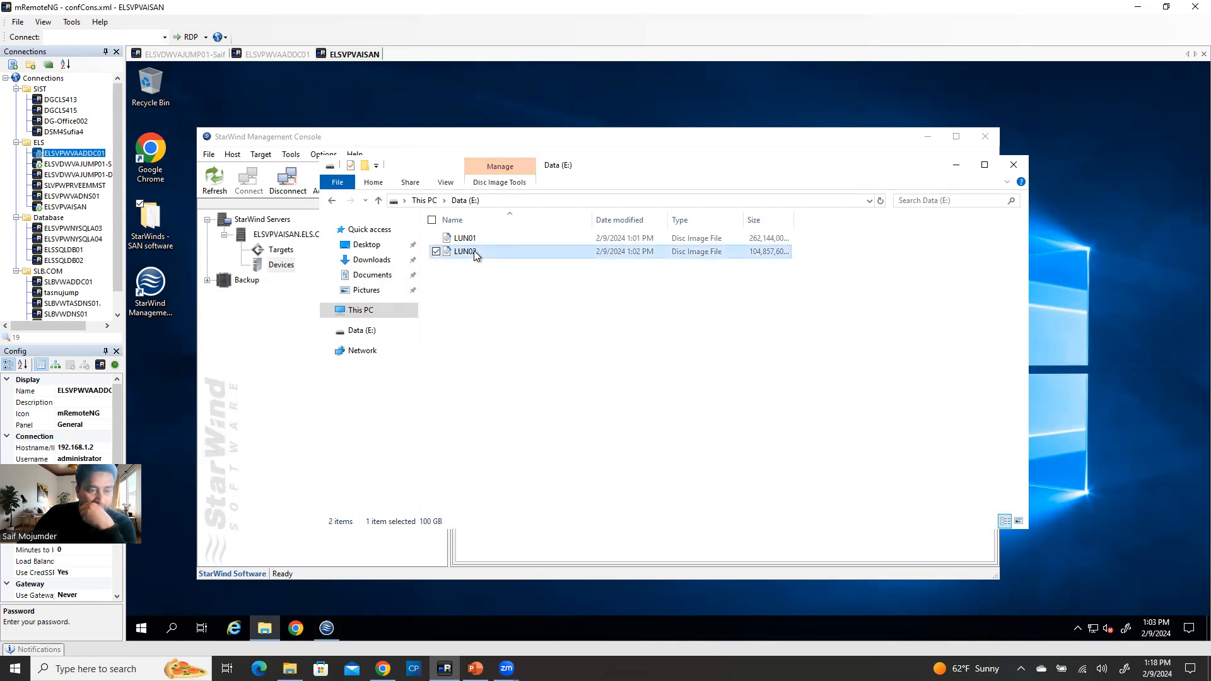
right_click(475, 251)
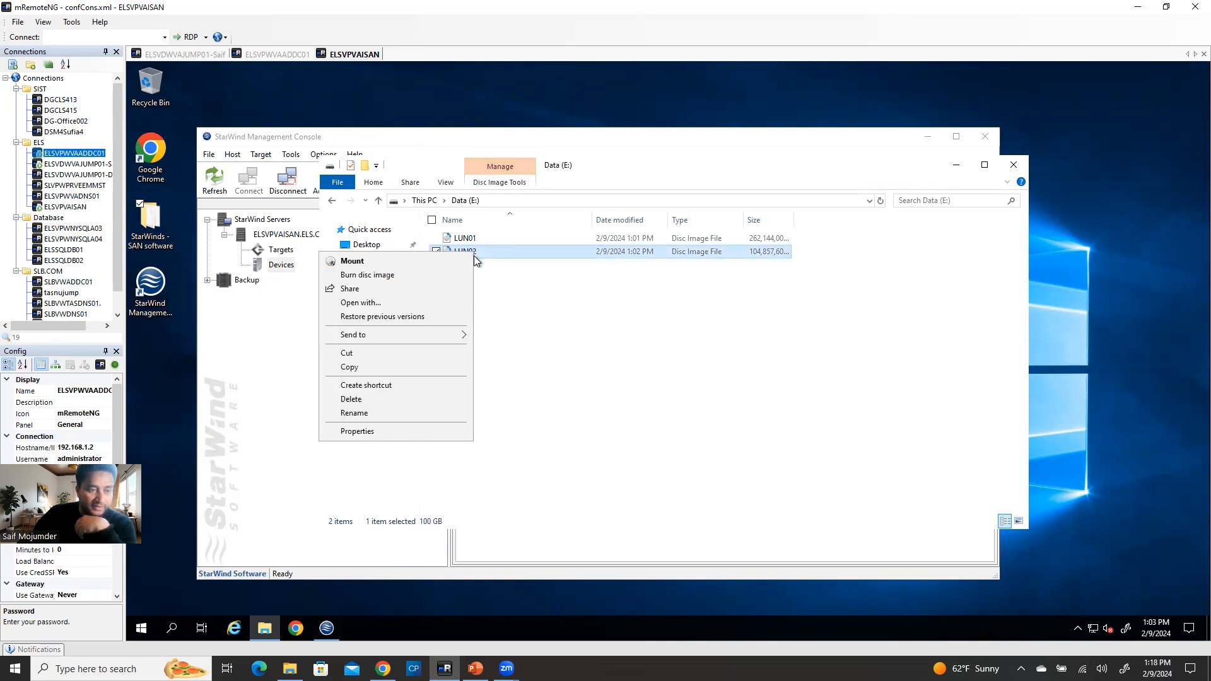
click(364, 398)
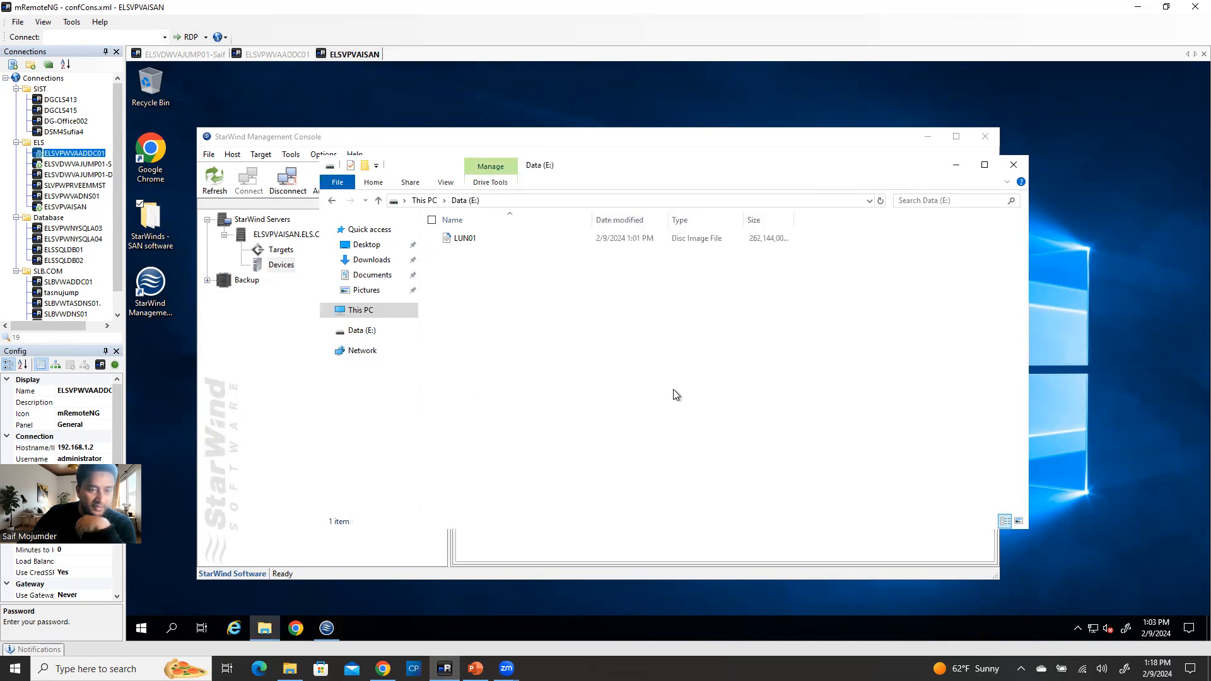
- Return to StarWind Management Console and start adding a device of type Virtual Hard Disk to the ELSVPVAISAN server
click(278, 265)
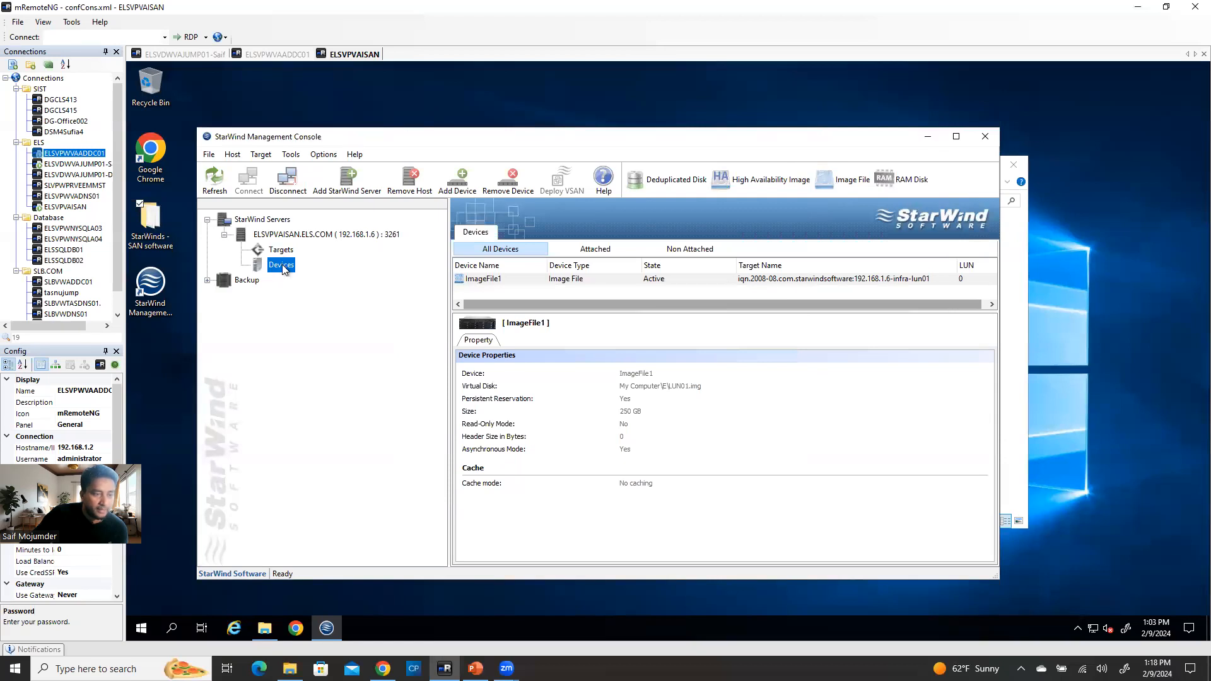
right_click(283, 270)
click(321, 273)
click(472, 308)
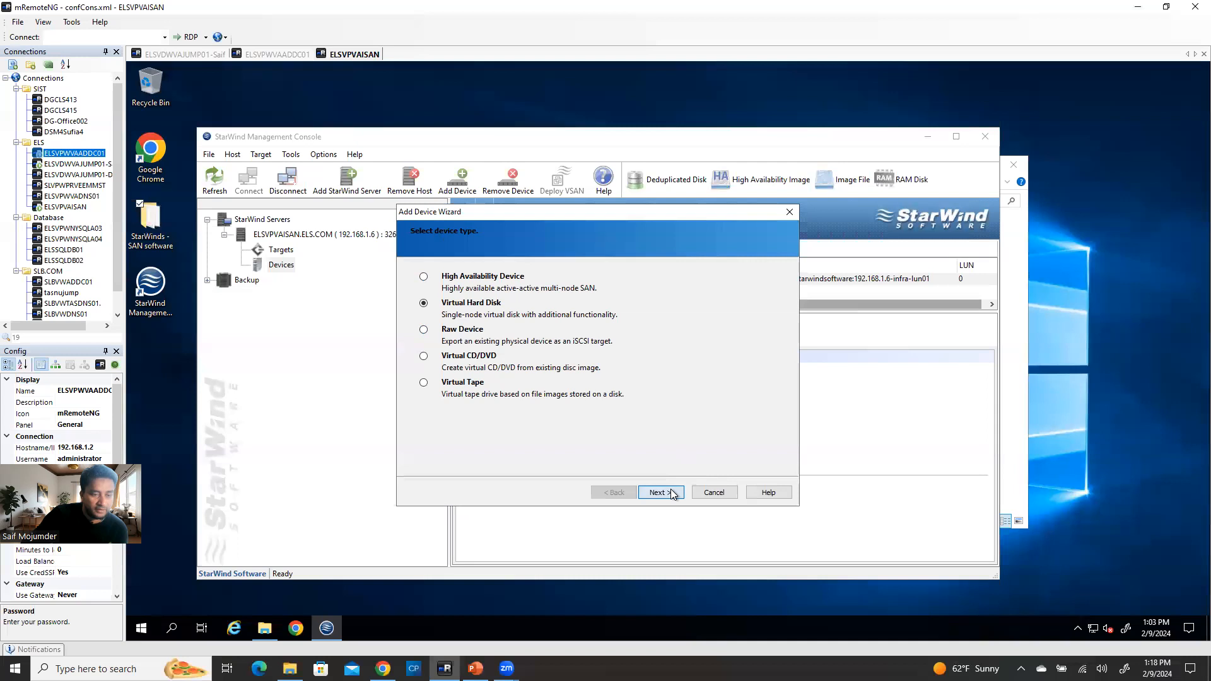
- Choose a virtual hard disk of the image file type and create it as a new virtual disk
click(671, 490)
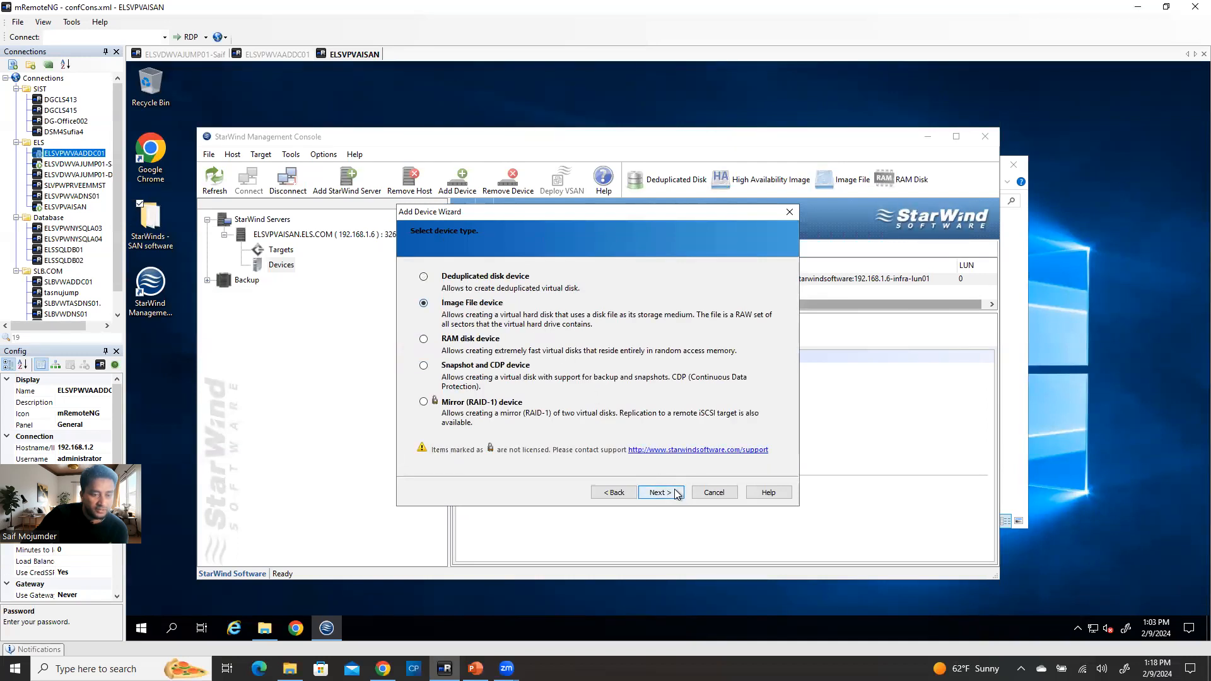
click(672, 491)
click(483, 305)
click(656, 491)
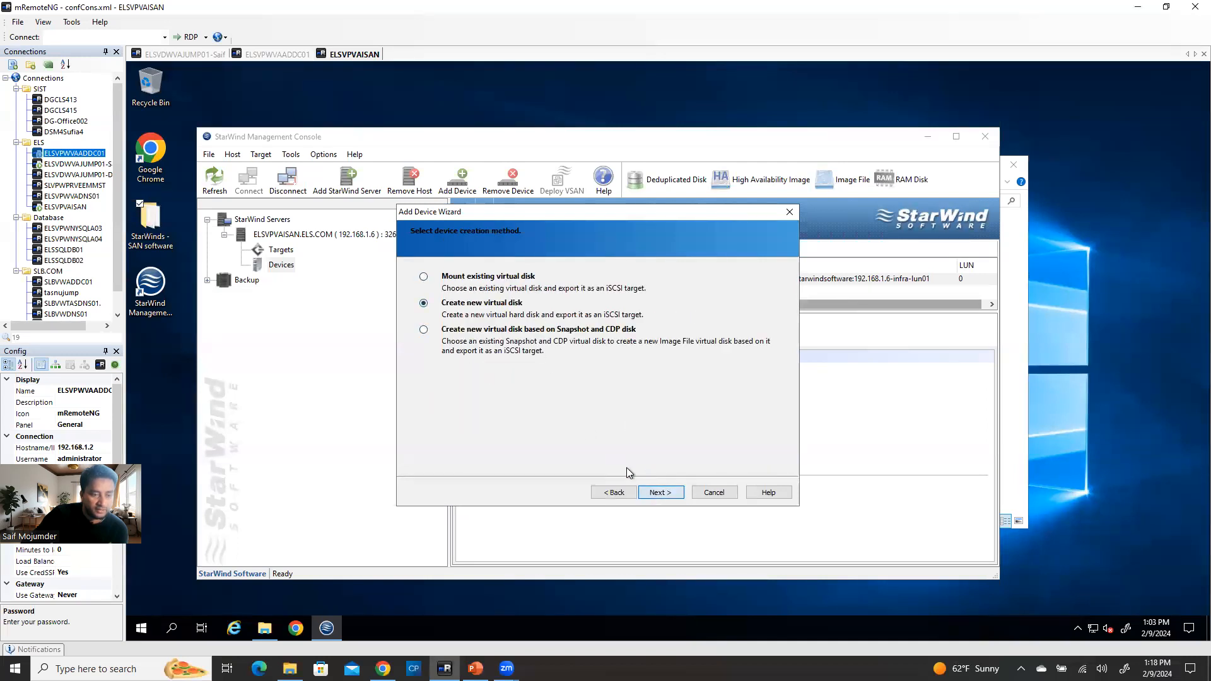
- Set the new virtual disk's size to 100 GB
click(772, 286)
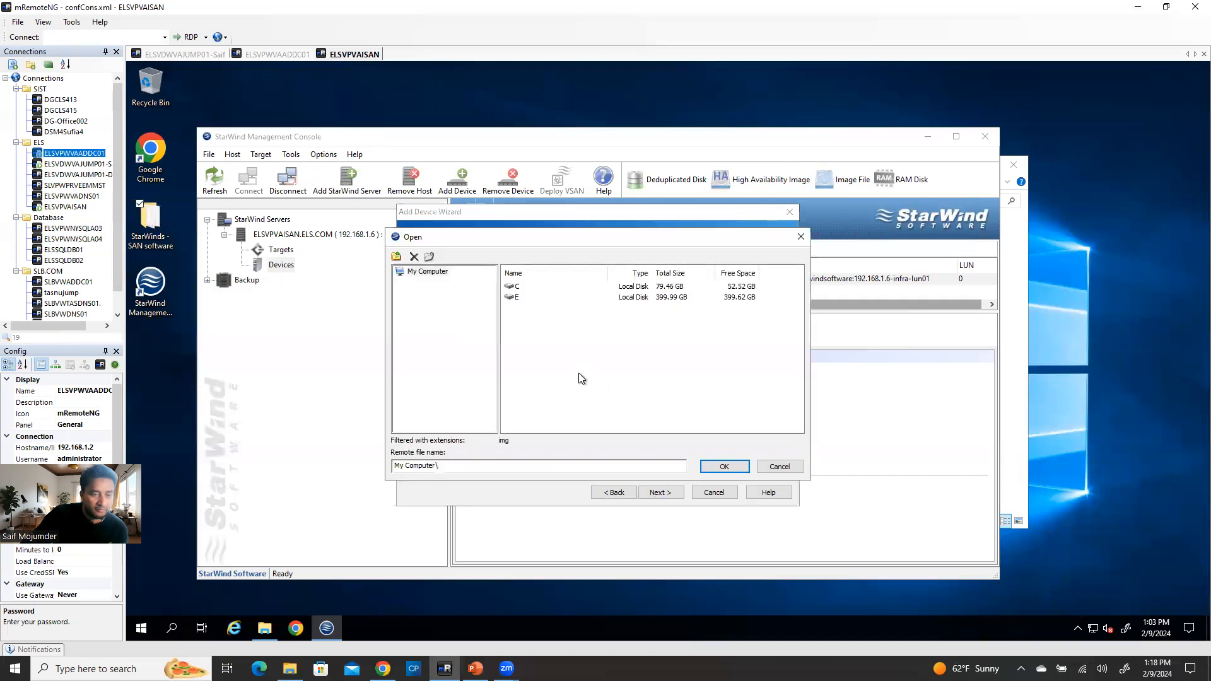
click(801, 236)
click(465, 305)
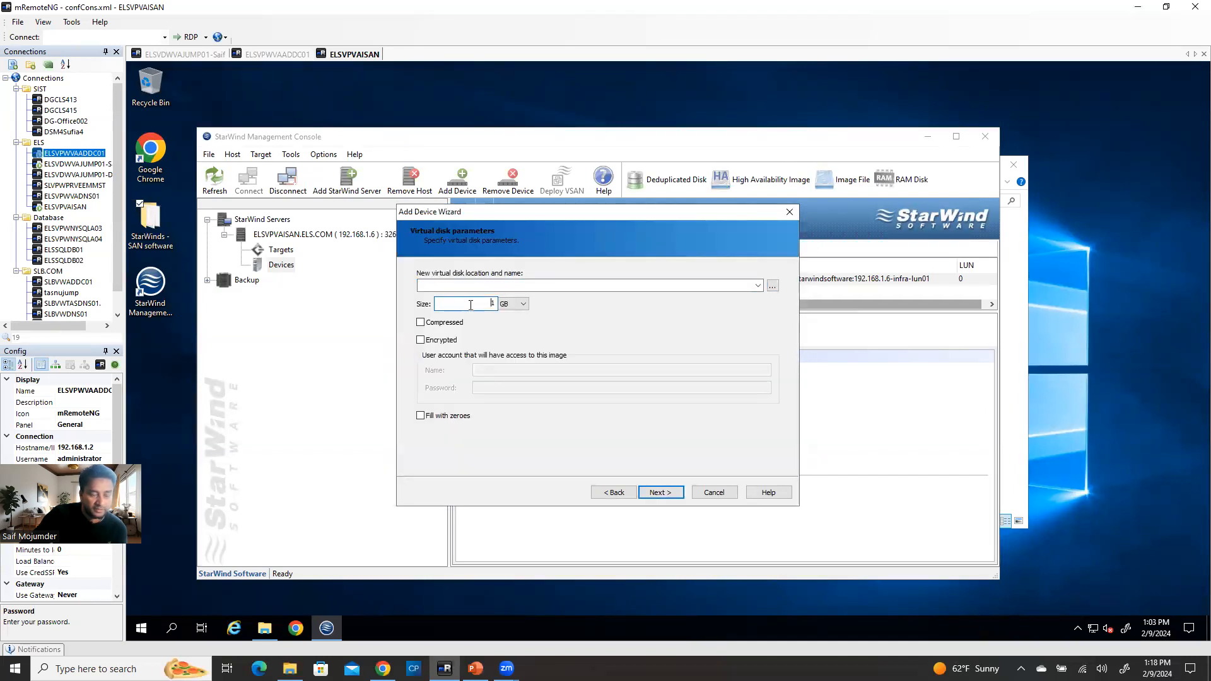
text(100)
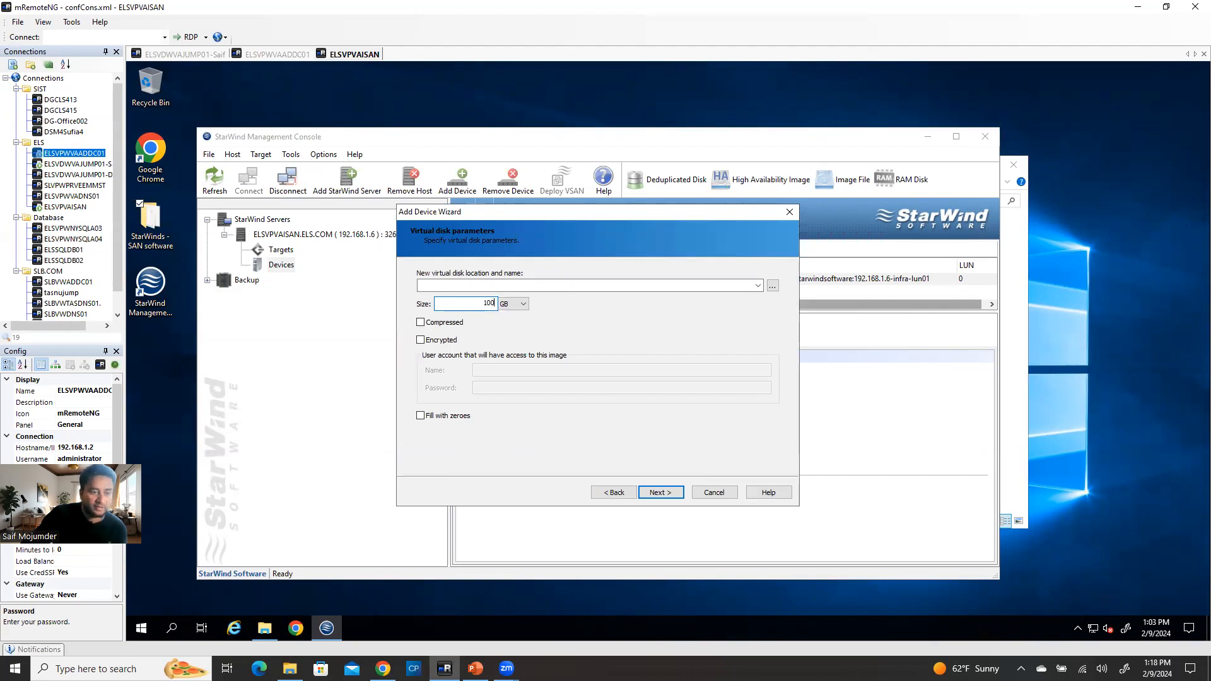
- Store the new virtual disk on drive E as LUN02.img with compression enabled
click(772, 286)
double_click(521, 296)
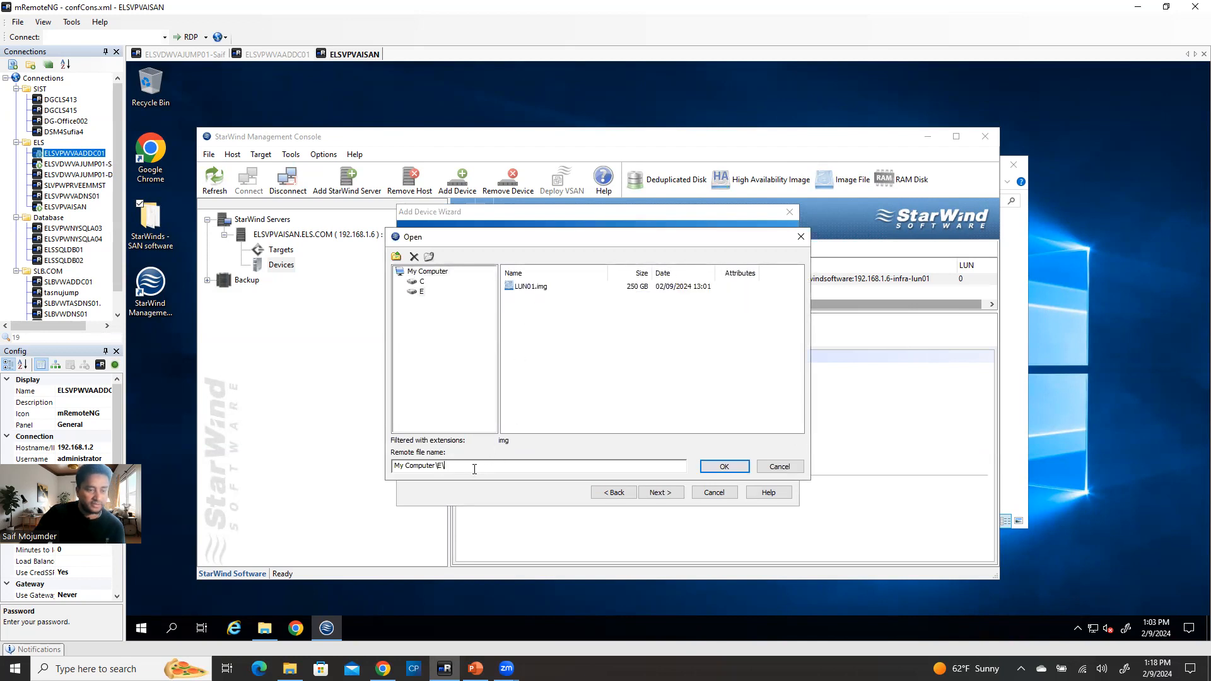
text(LUN02)
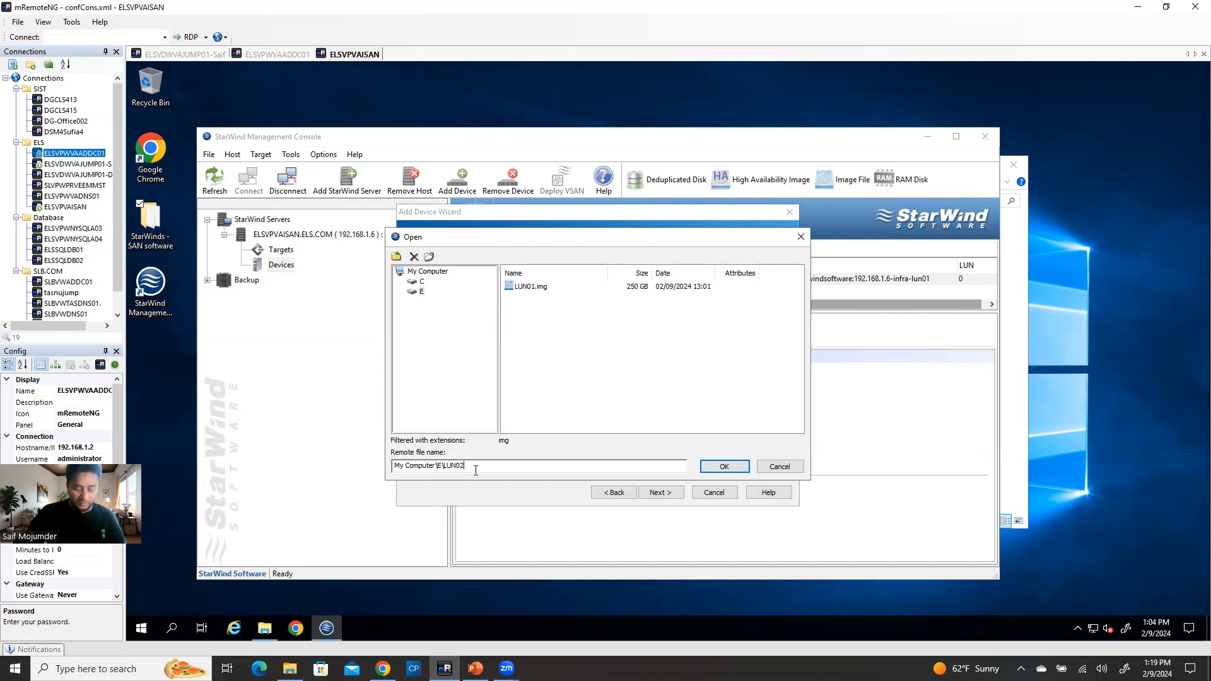
text(.img)
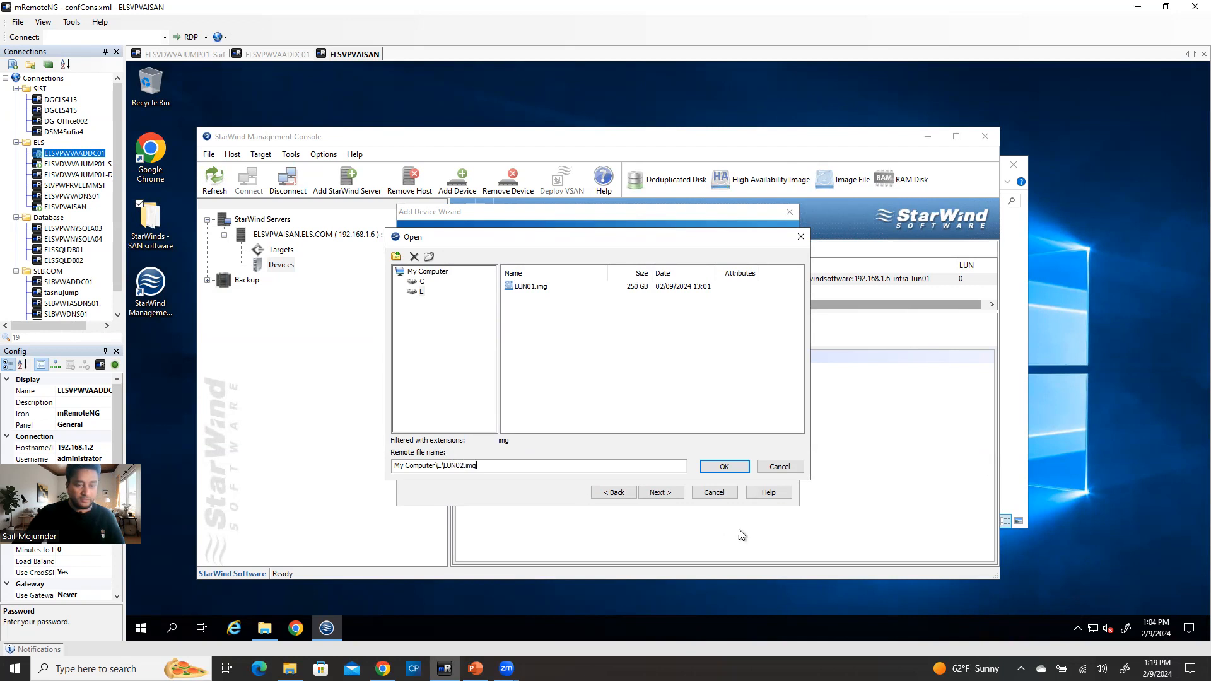
click(724, 467)
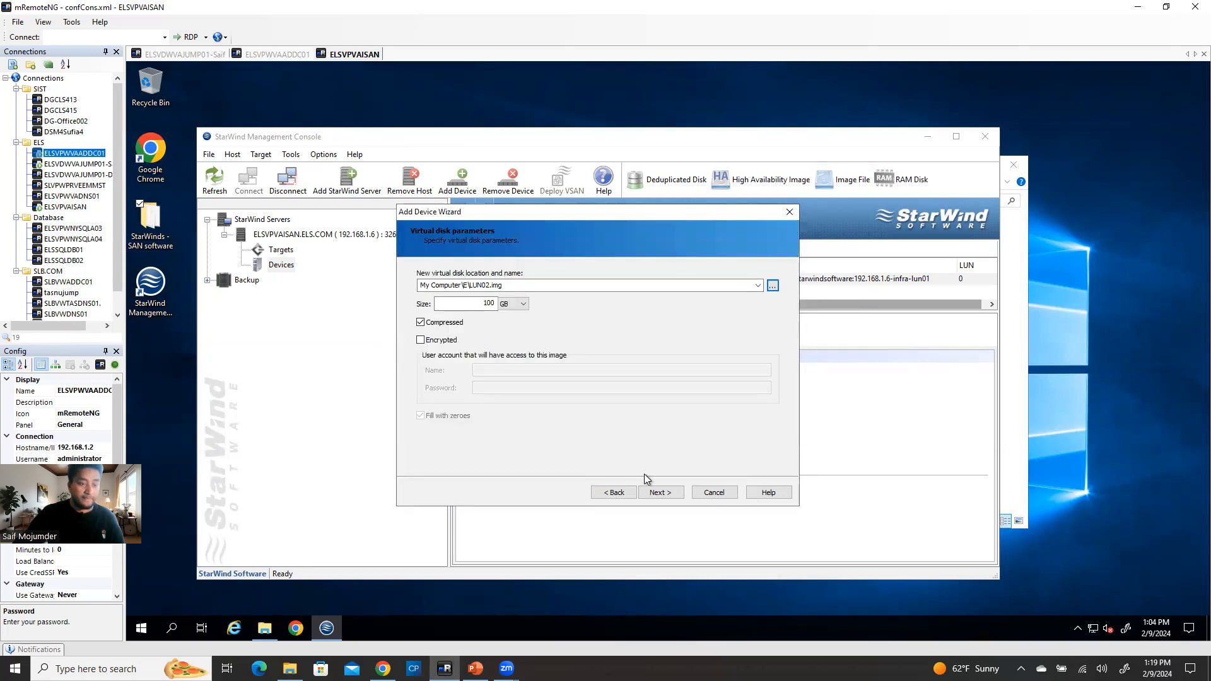
- Accept the disk parameters with asynchronous mode kept on, and set the cache mode to no caching
click(672, 494)
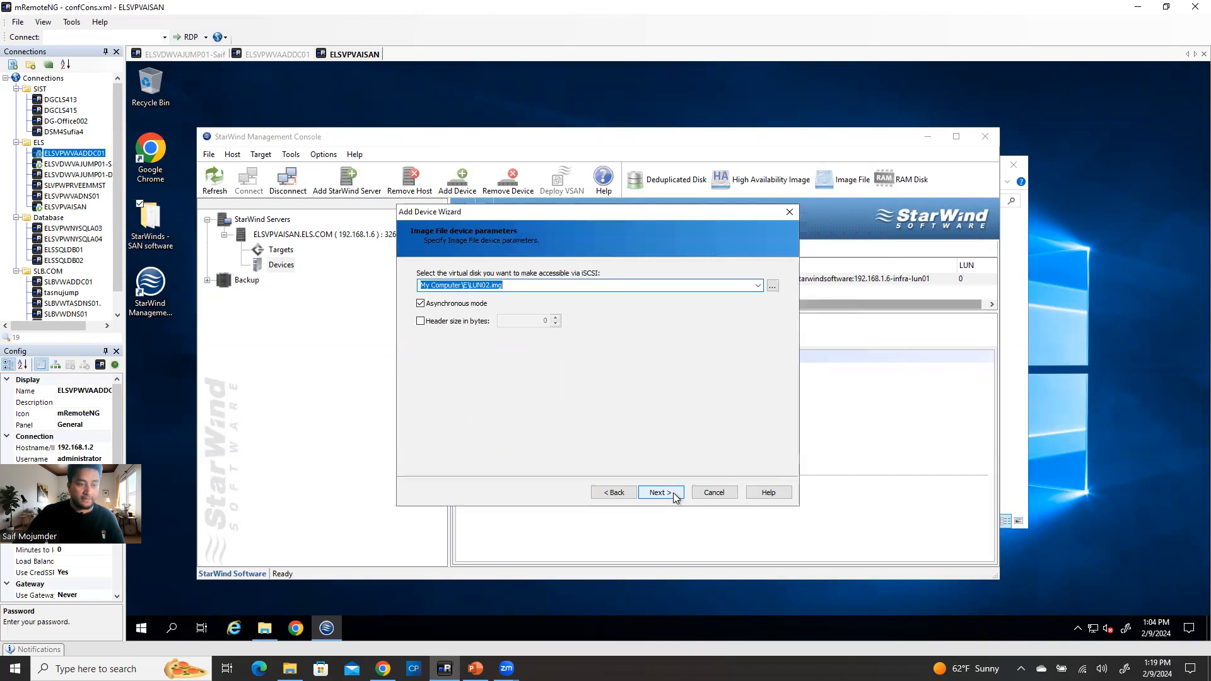
click(673, 493)
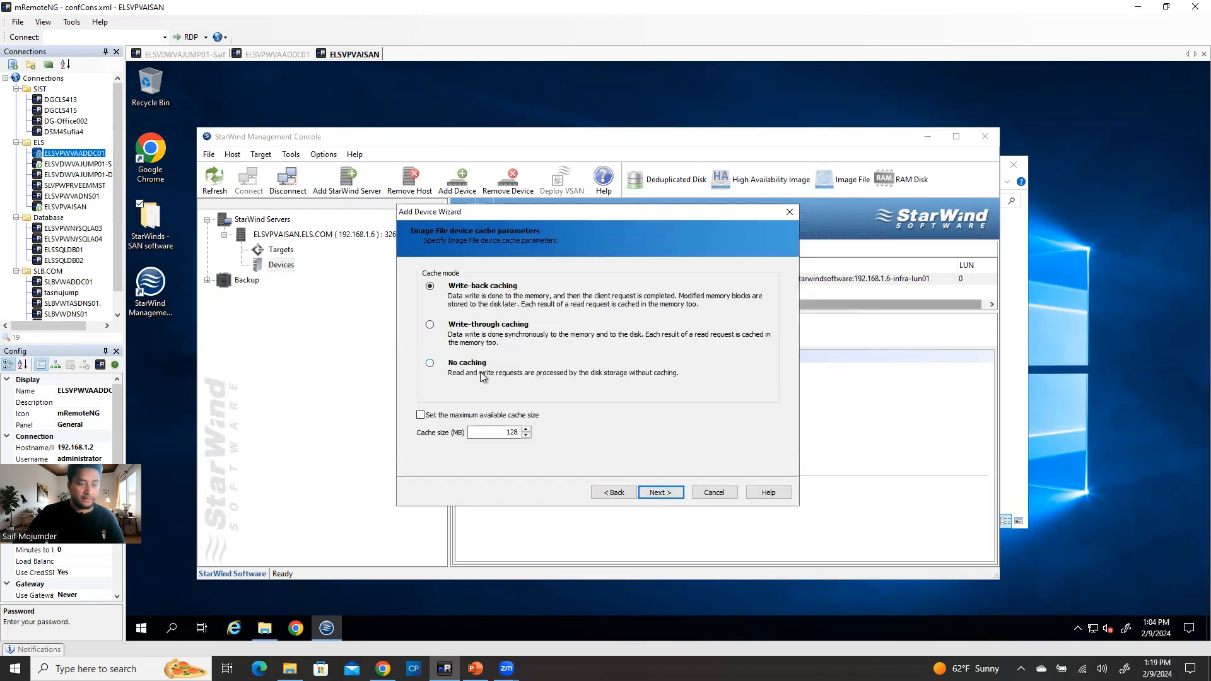
click(671, 494)
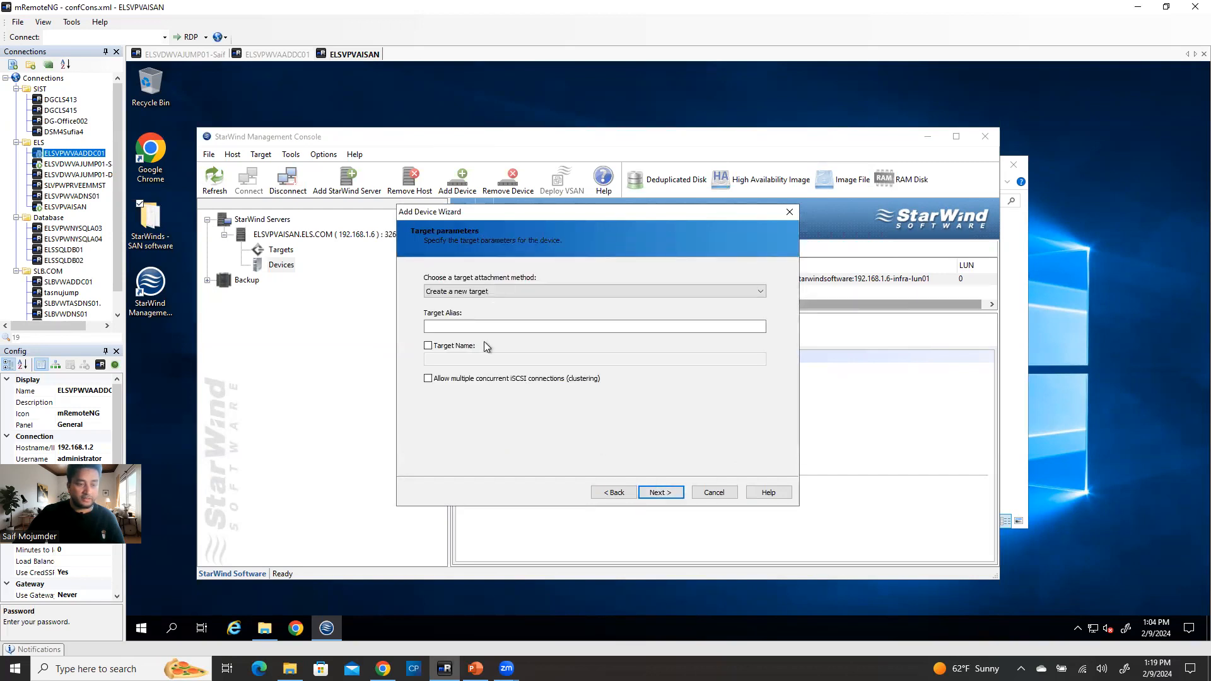
- Give the new target the alias DB-LUN02
click(453, 324)
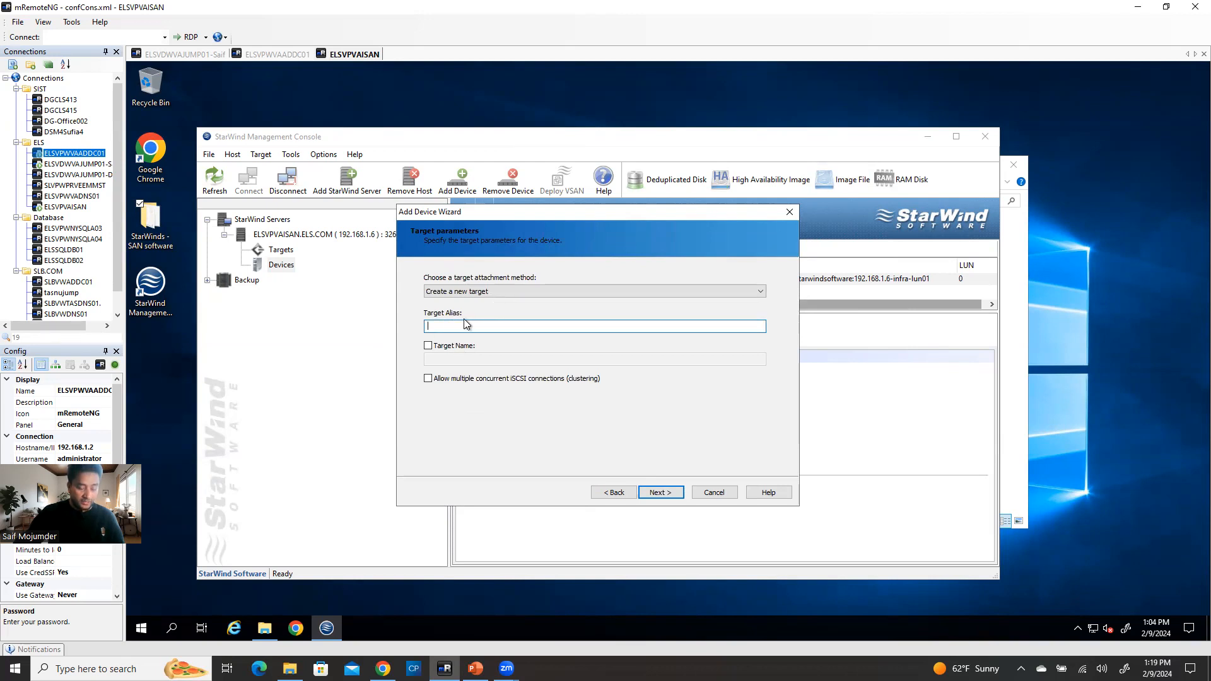
text(LUN)
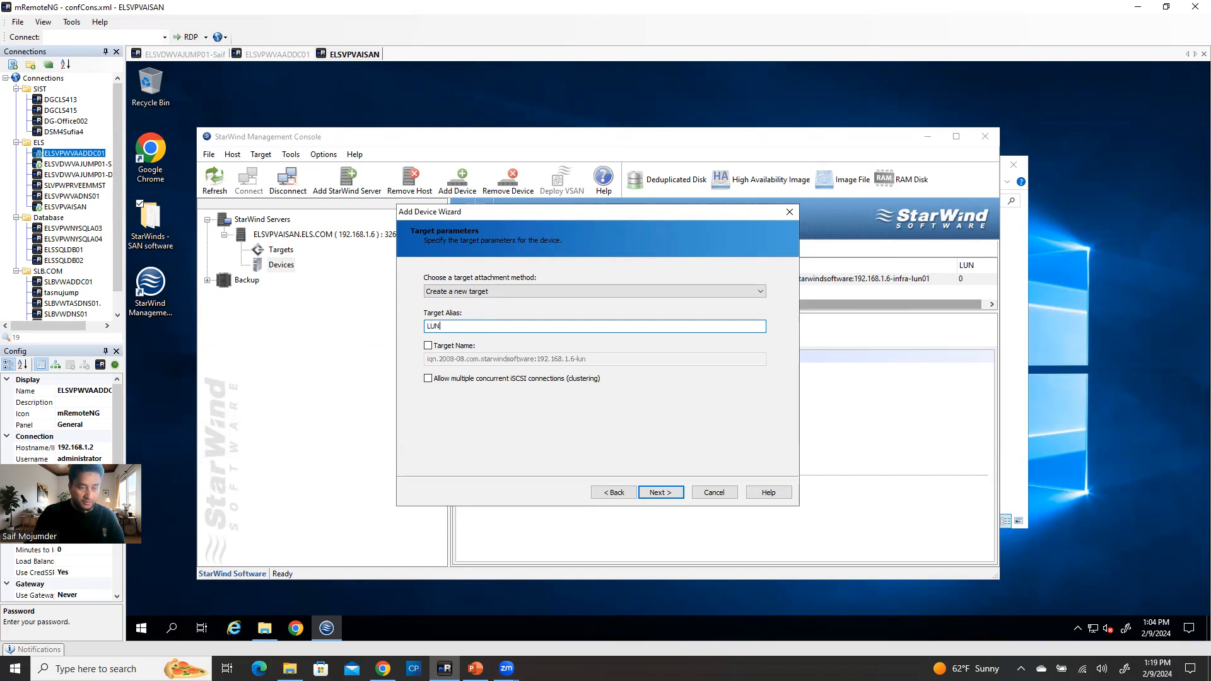
text(02)
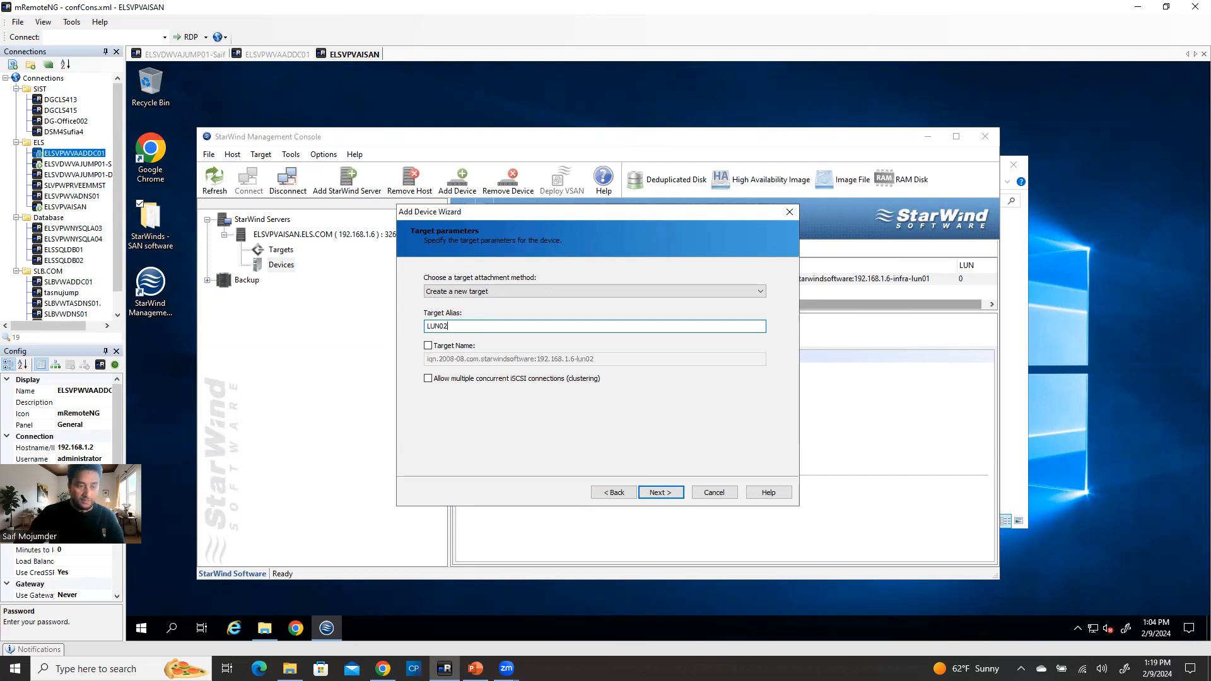
click(426, 326)
text(DB-)
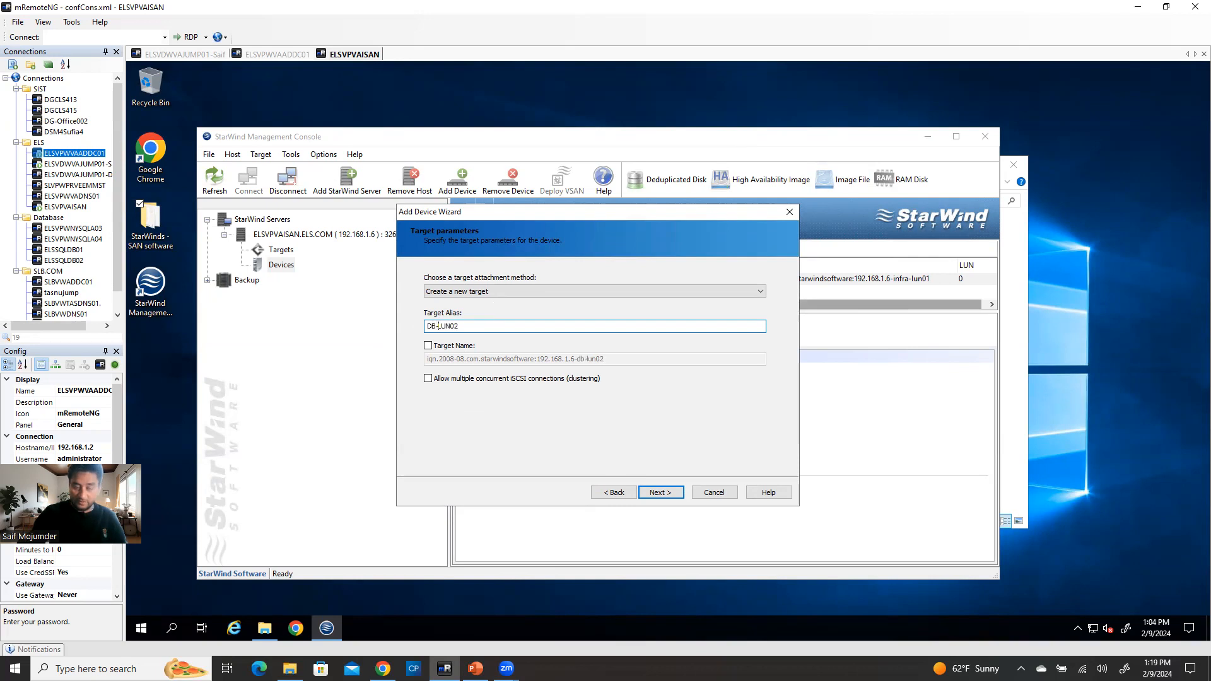
- Enable the target name and multiple concurrent iSCSI connections, and finish adding the device
click(428, 346)
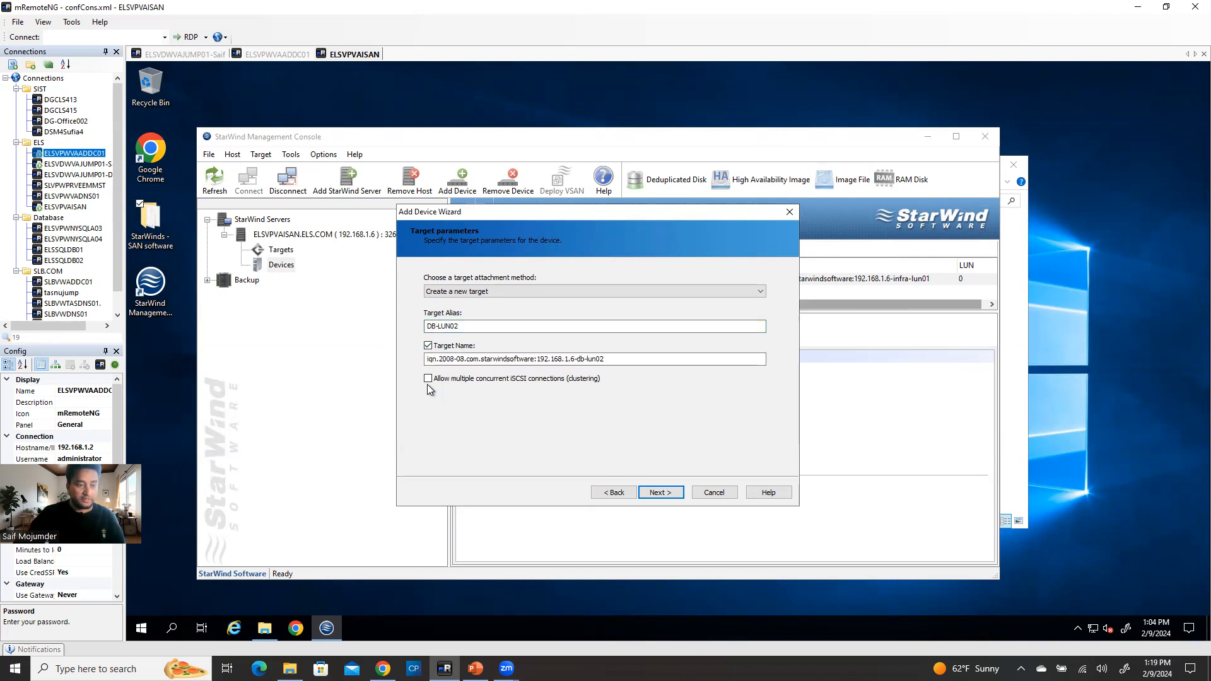
click(659, 493)
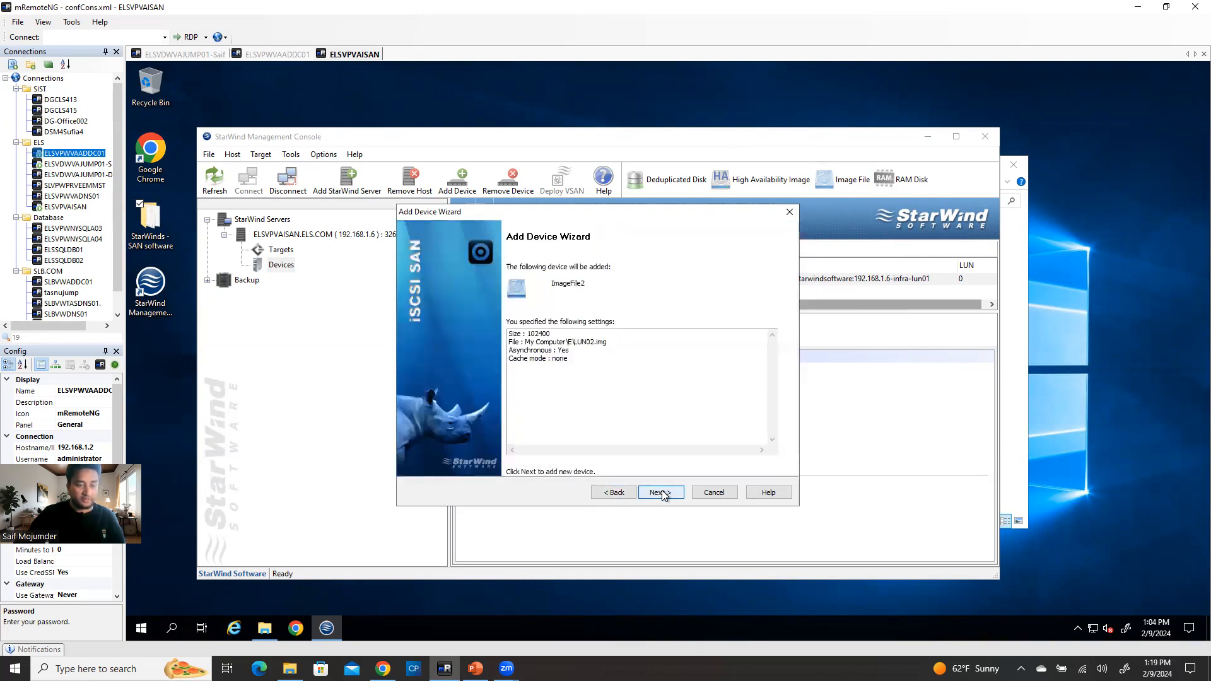
click(665, 492)
click(668, 490)
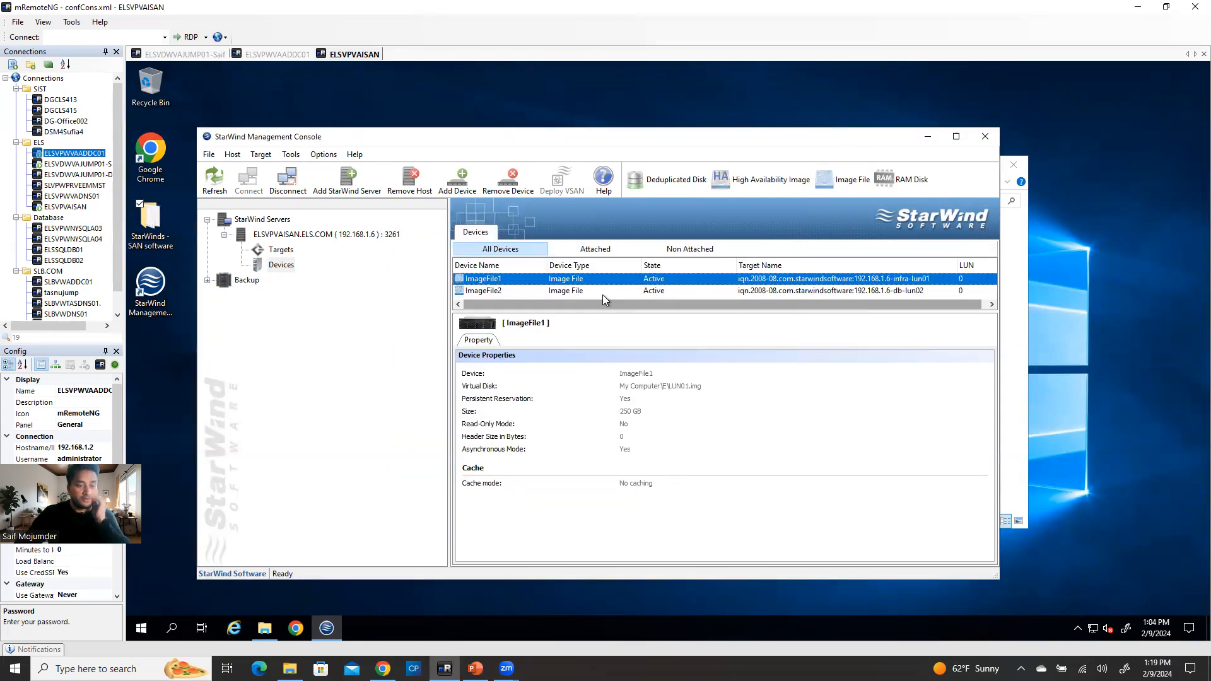
- Check the properties of ImageFile2 and examine the DB-LUN02 and infra-lun01 entries in the target list
click(486, 292)
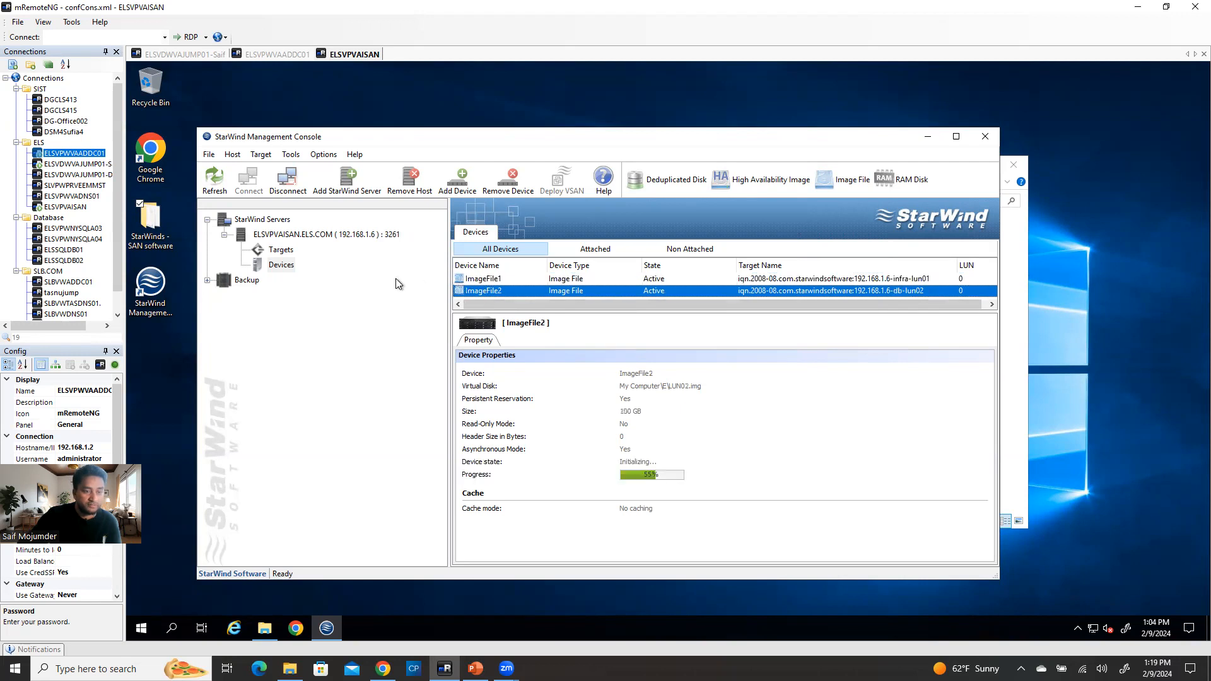
click(278, 252)
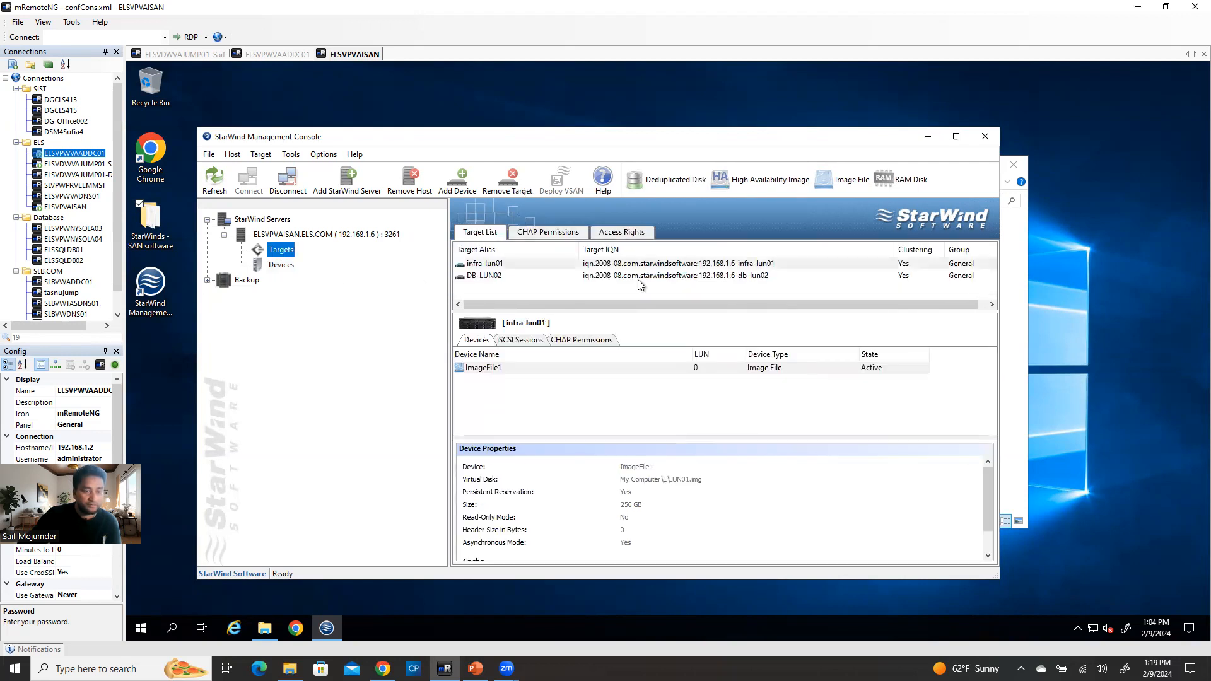
click(661, 277)
click(660, 266)
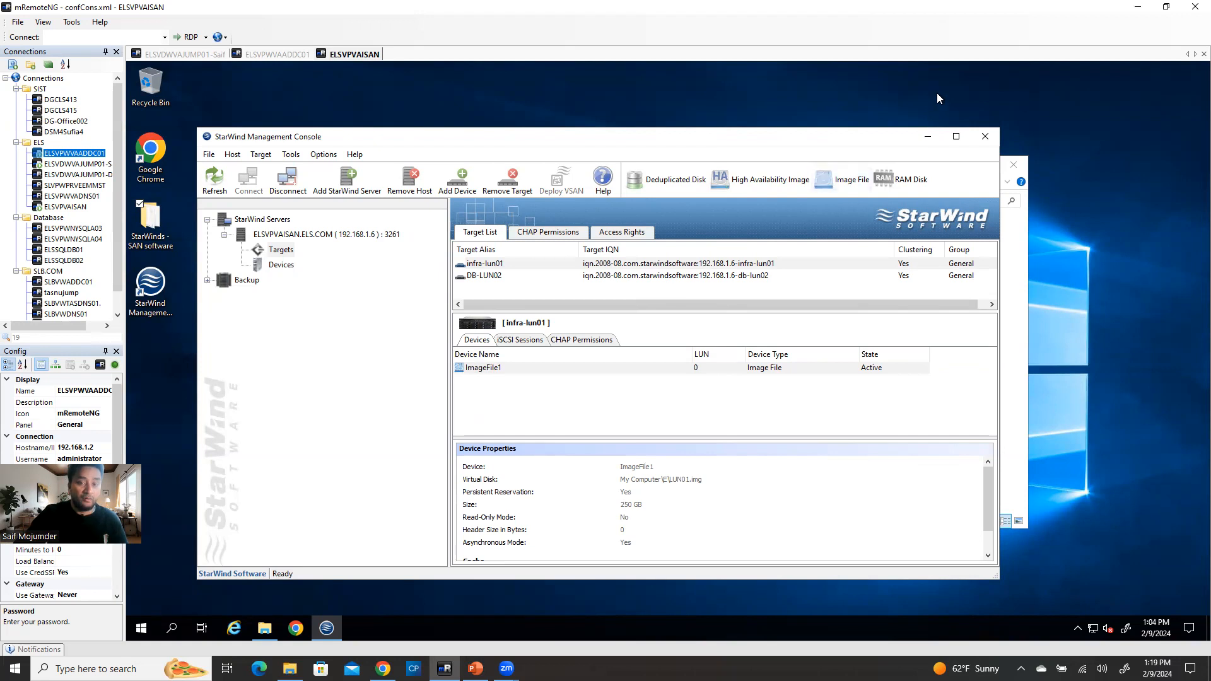
- Minimize the open windows, switch to the ELSVDWVAJUMP01 remote session and bring up its vSphere Client
click(932, 138)
click(955, 163)
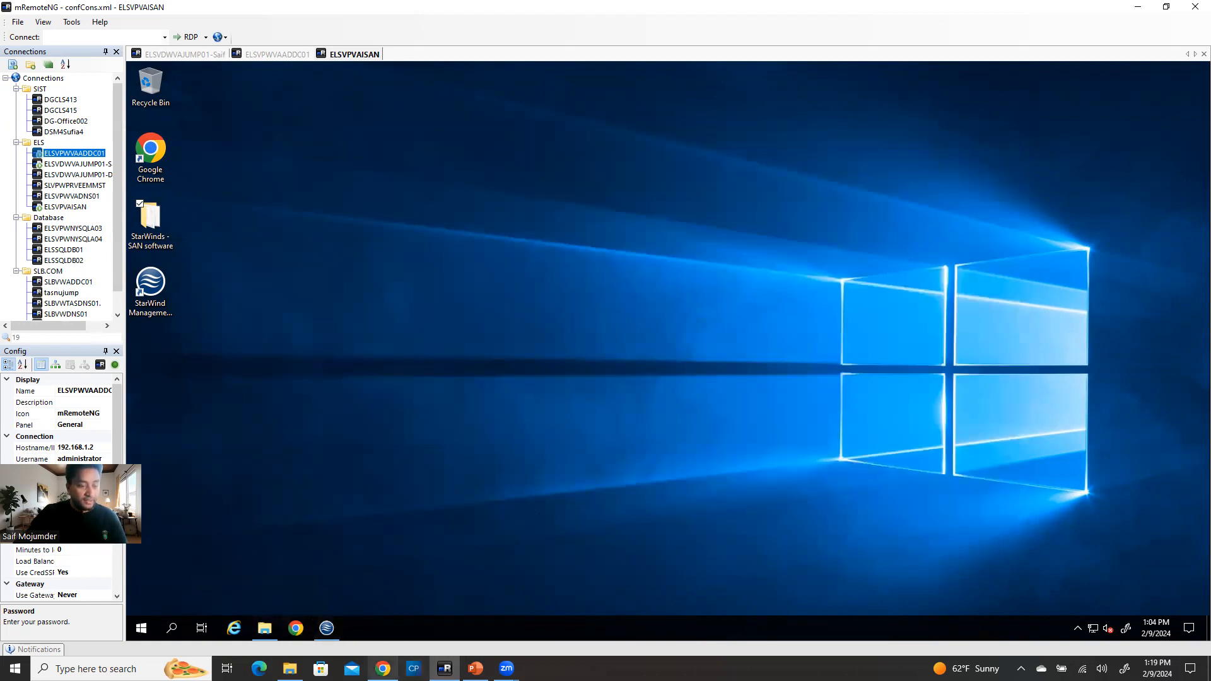
mouse_move(383, 669)
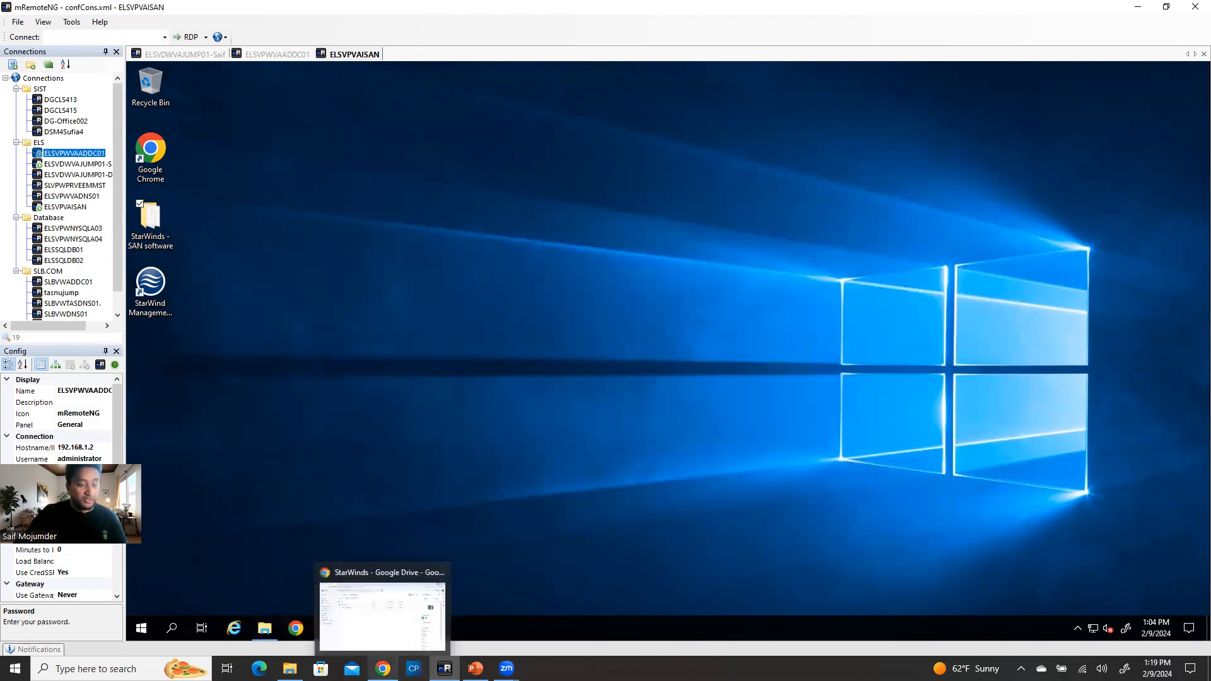
click(203, 56)
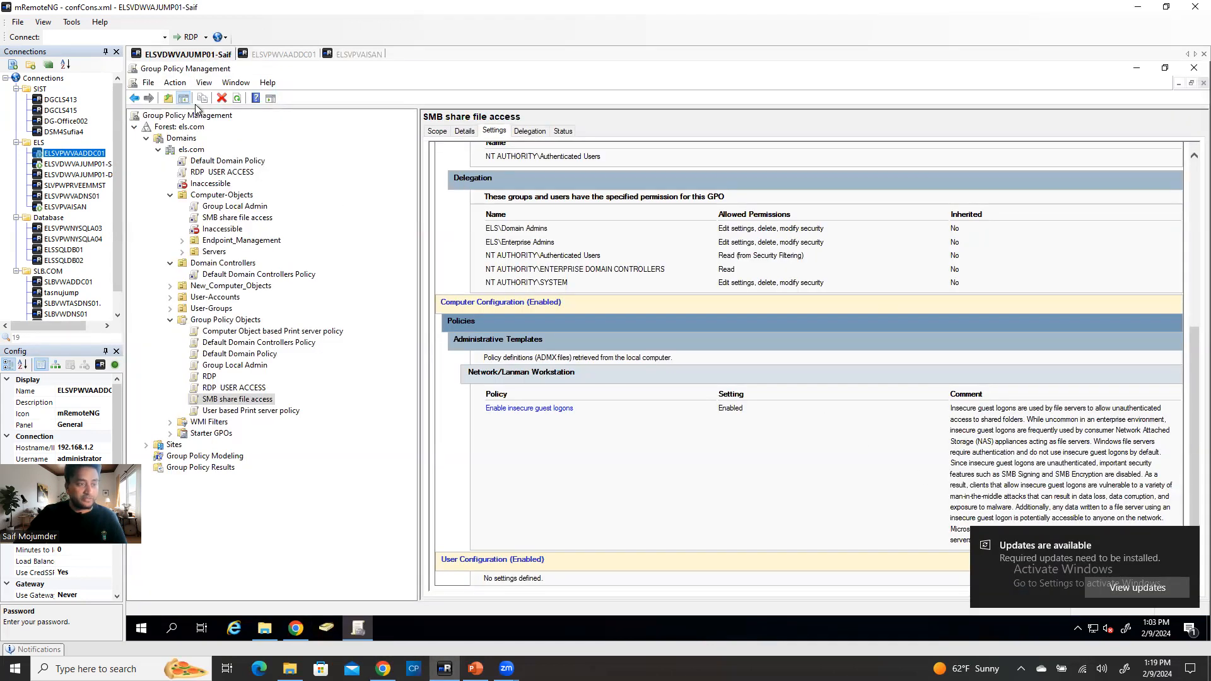
click(1136, 68)
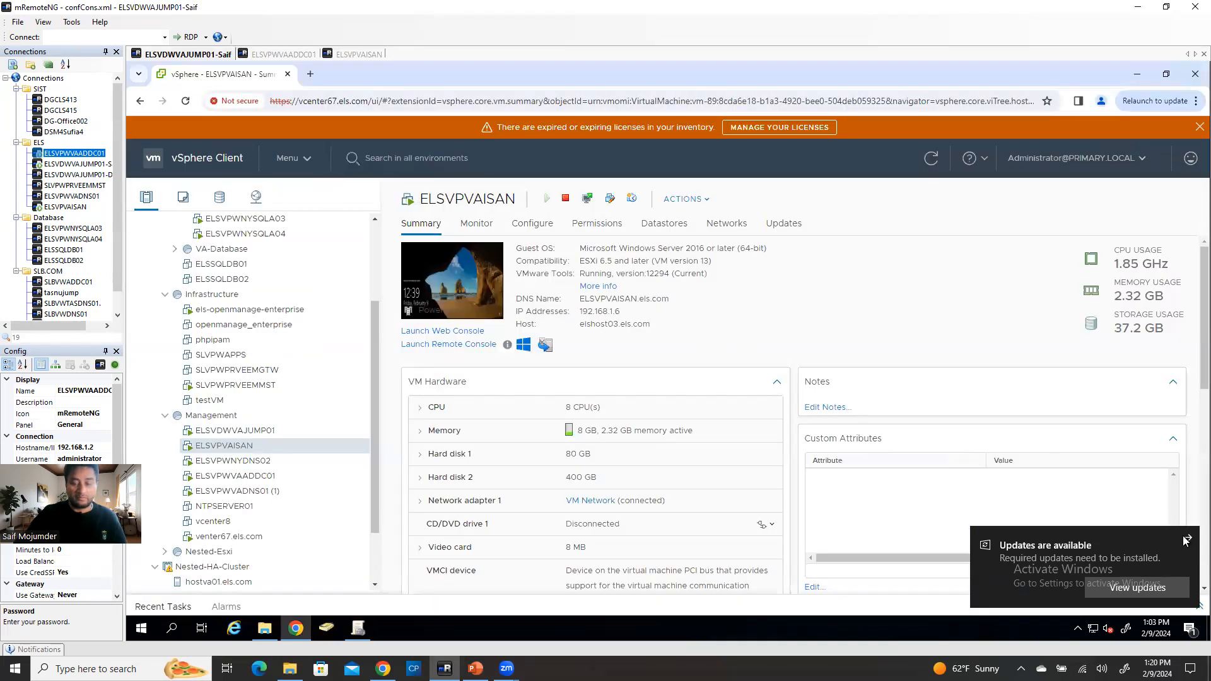
click(1186, 540)
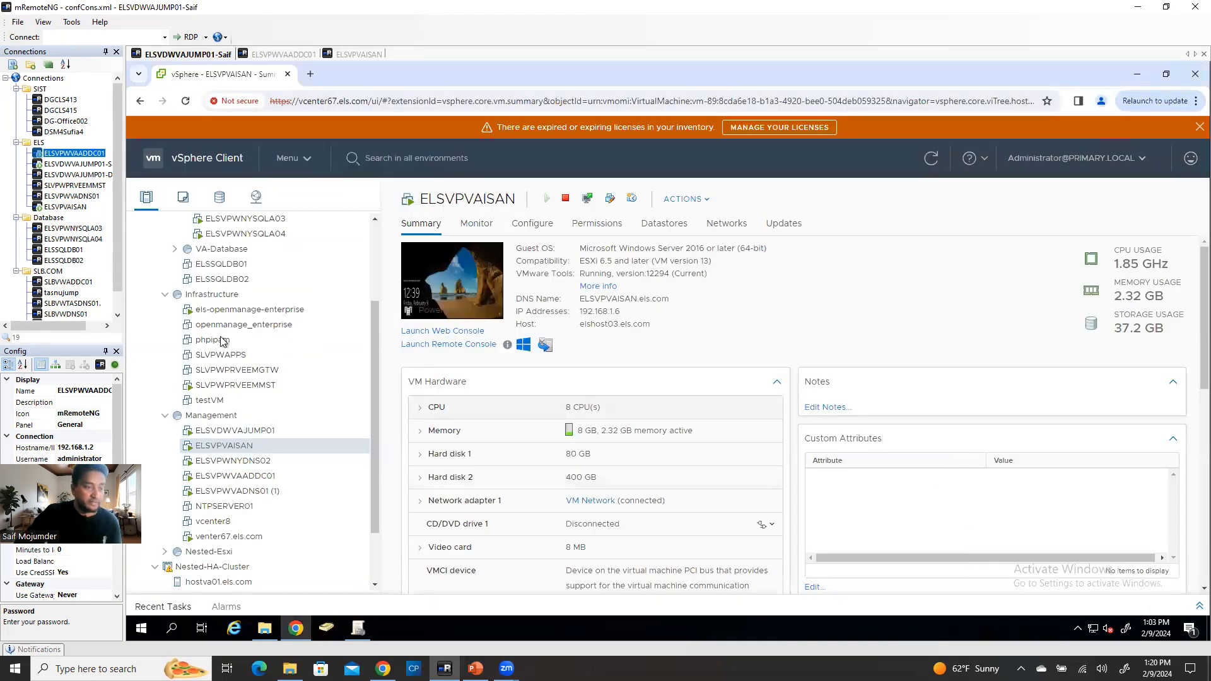
- Collapse Compute_Cluster and review the datastores of hostva01, hostva02 and hostva03 in Nested-HA-Cluster
scroll(221, 353, down, 1)
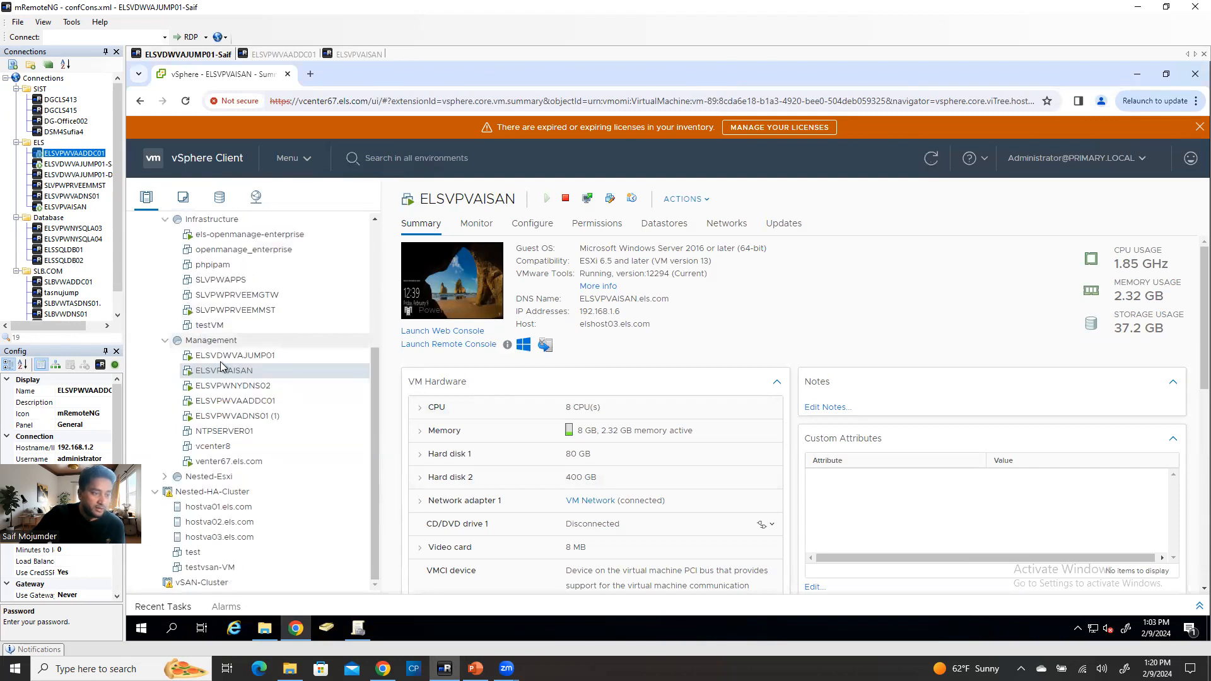
scroll(189, 350, up, 3)
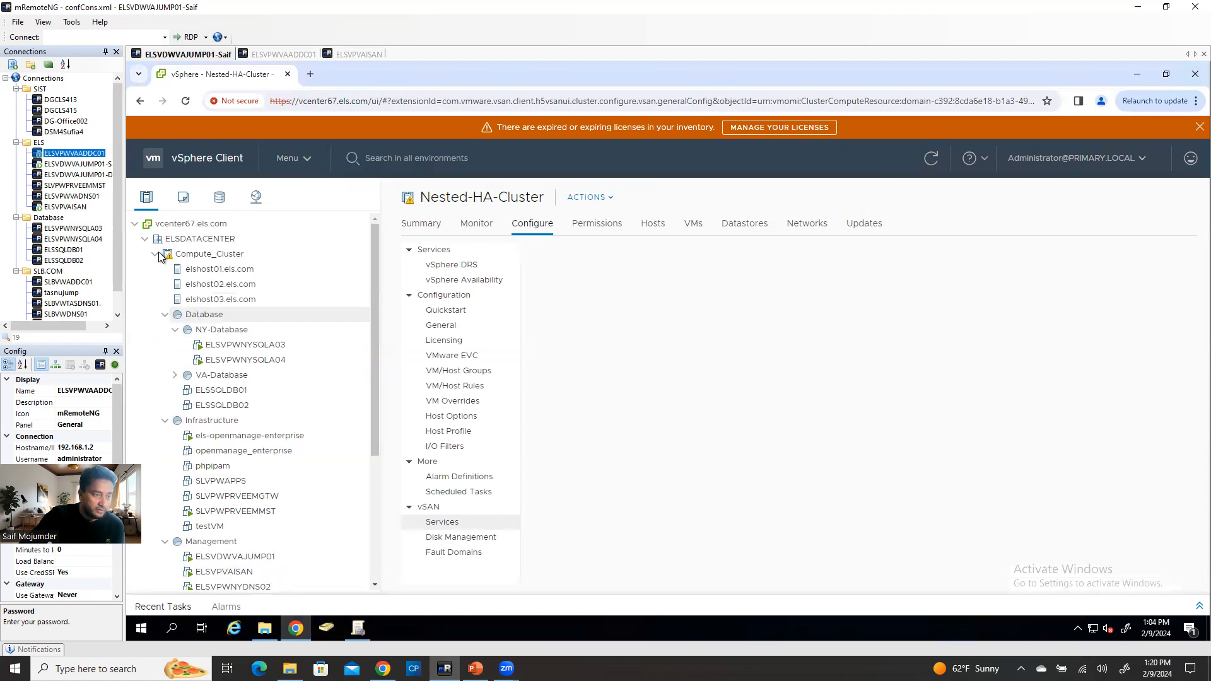
click(157, 254)
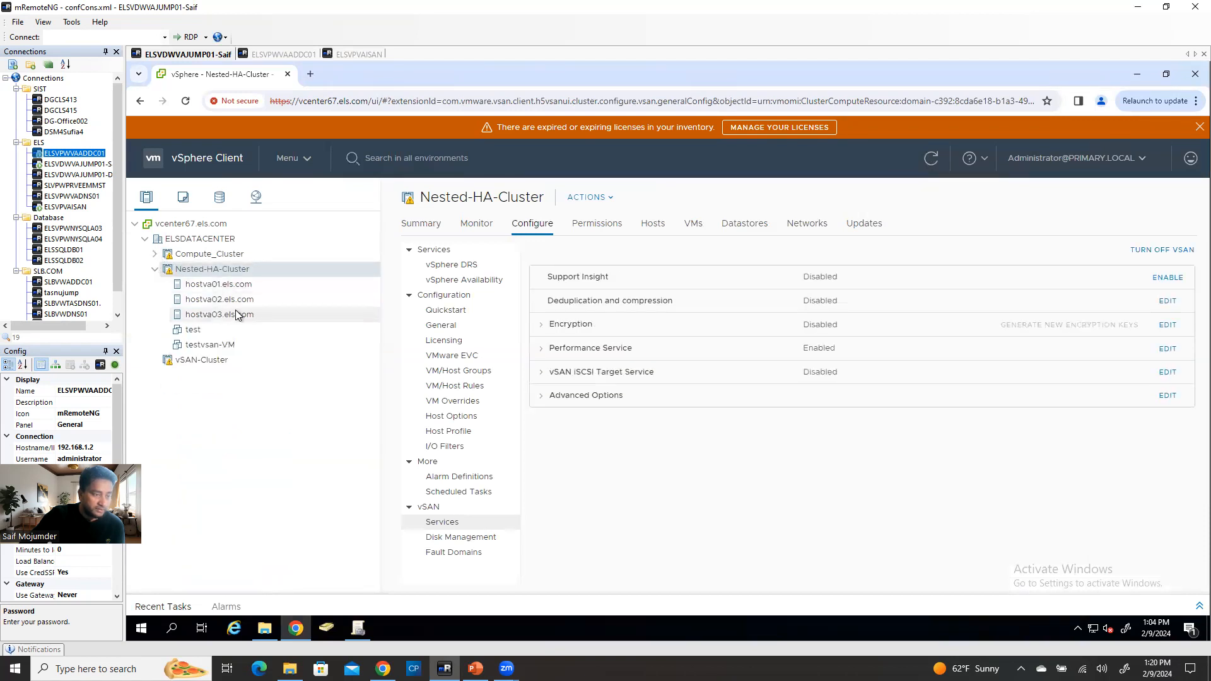
click(219, 285)
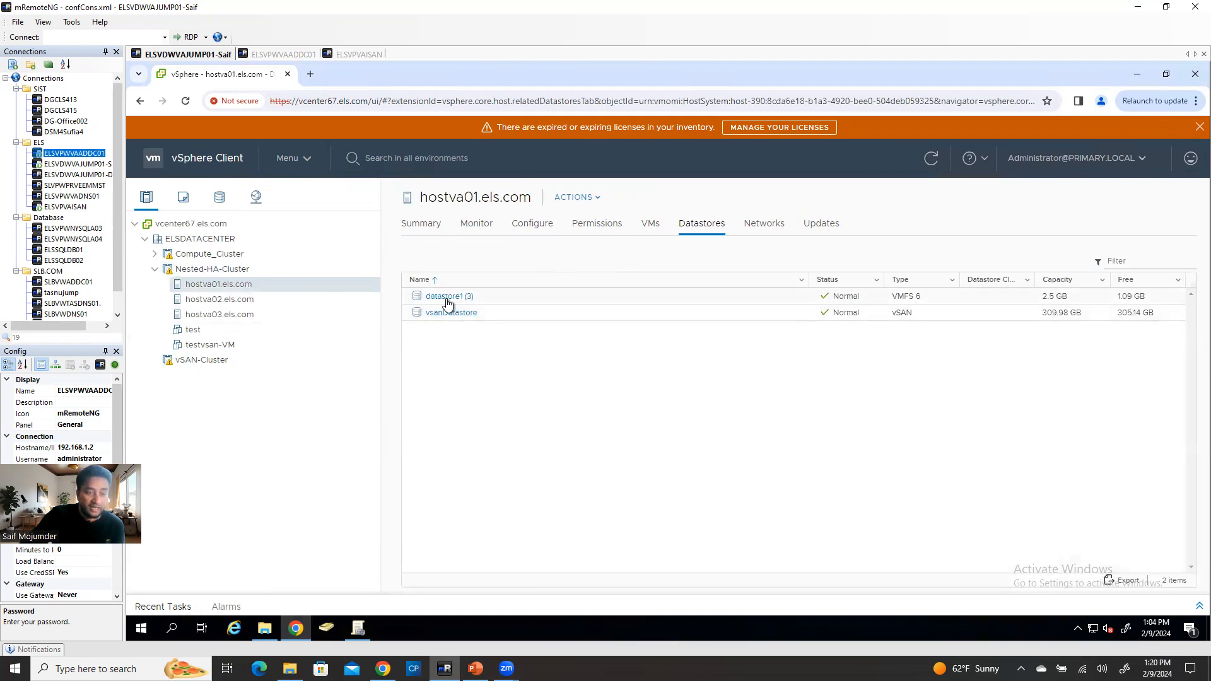
click(236, 301)
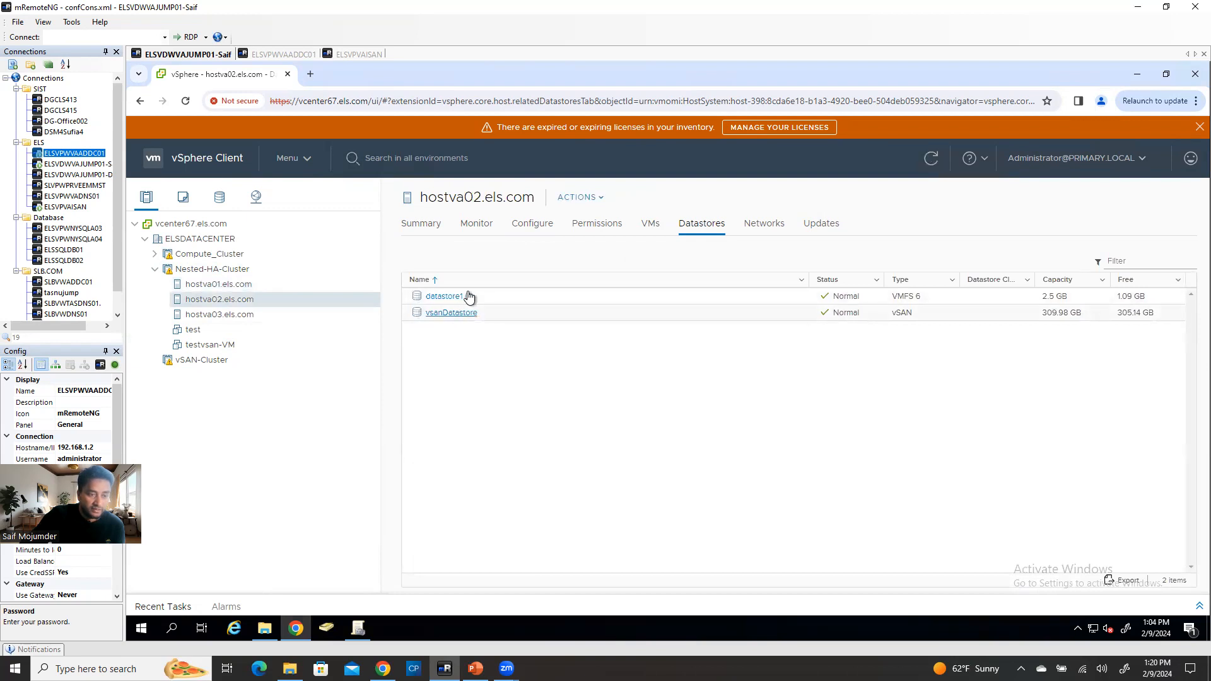
click(249, 316)
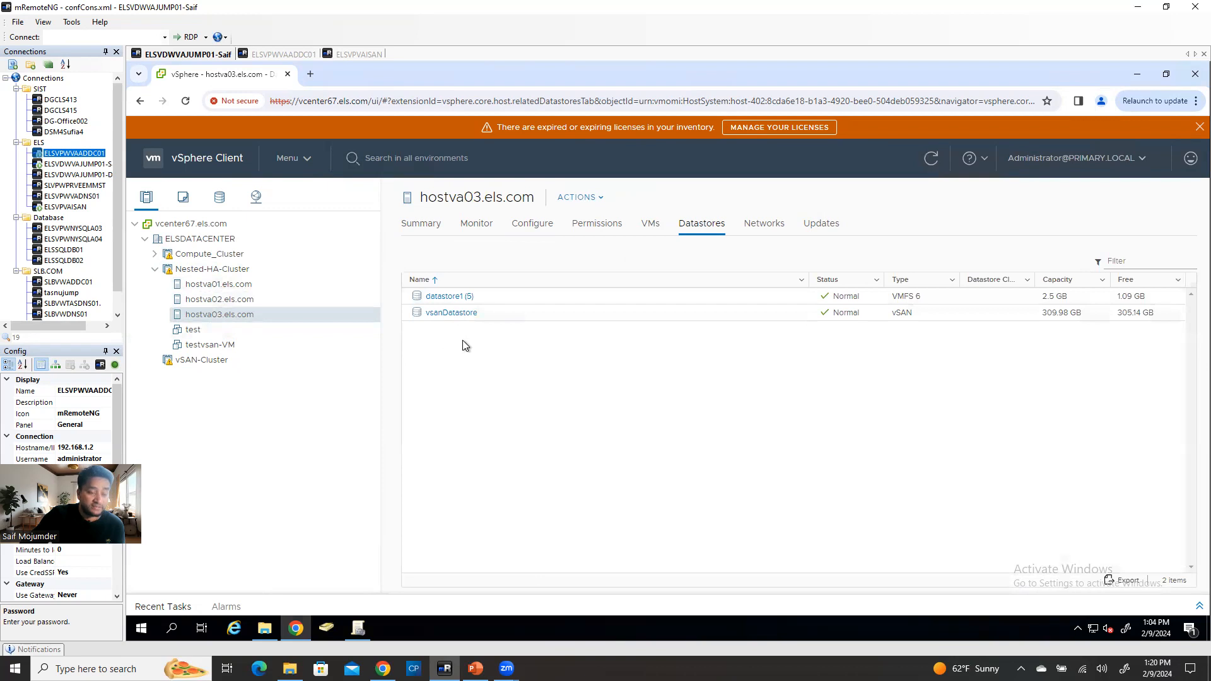
- Review the VMkernel adapters of hostva01, hostva02 and hostva03, checking the iSCSI-SAN adapter vmk3 on each host
click(251, 285)
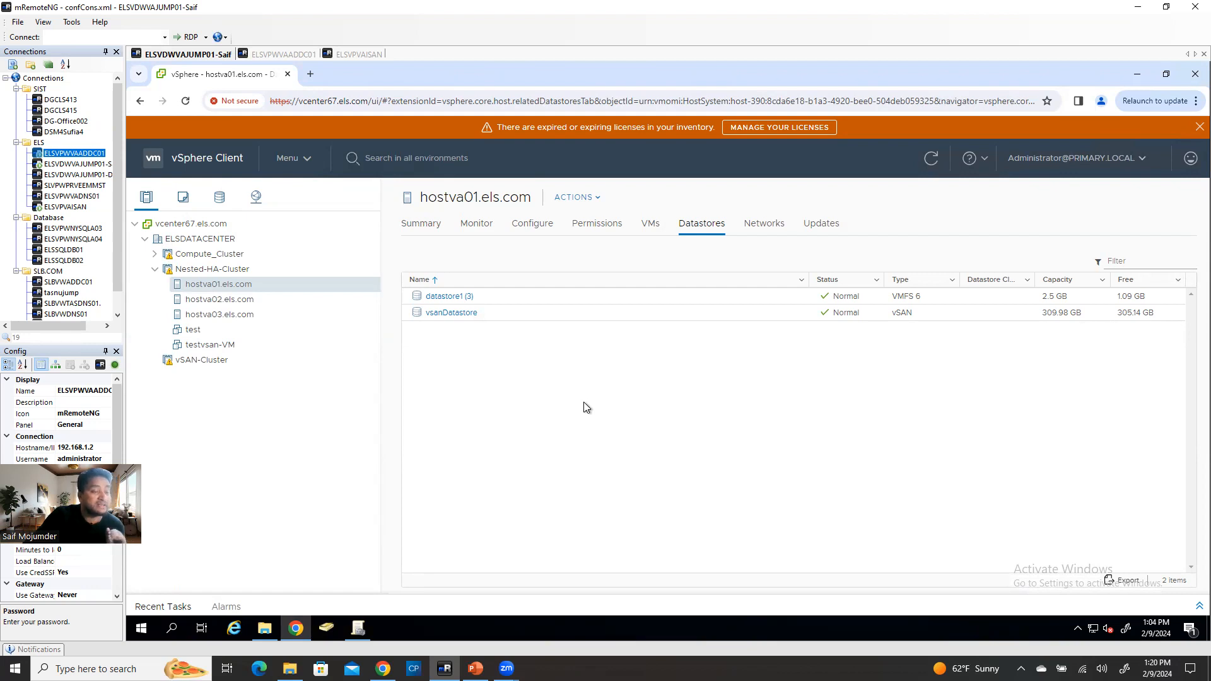
click(545, 227)
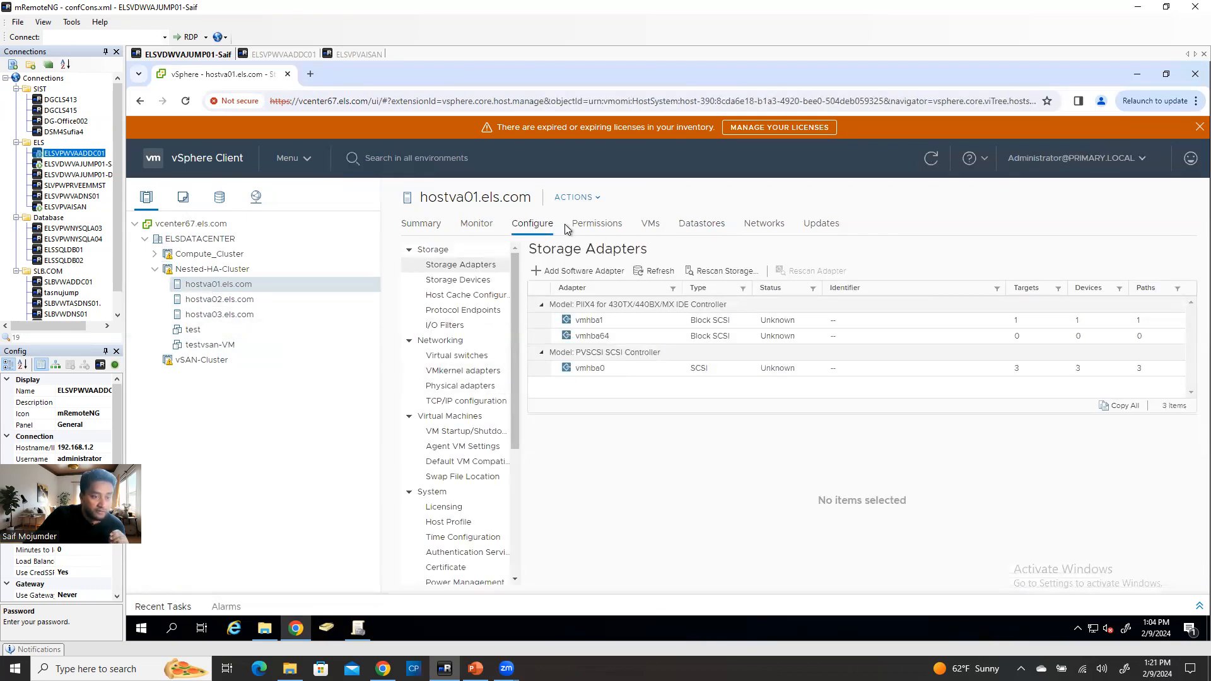
click(463, 371)
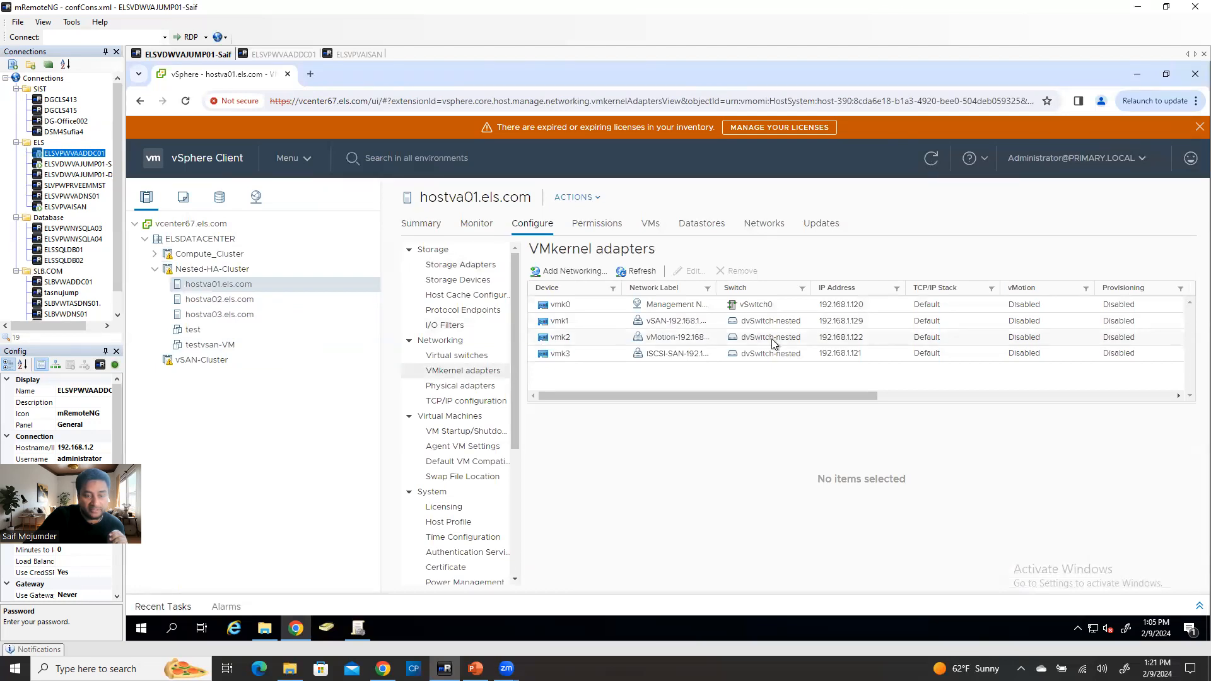
click(215, 301)
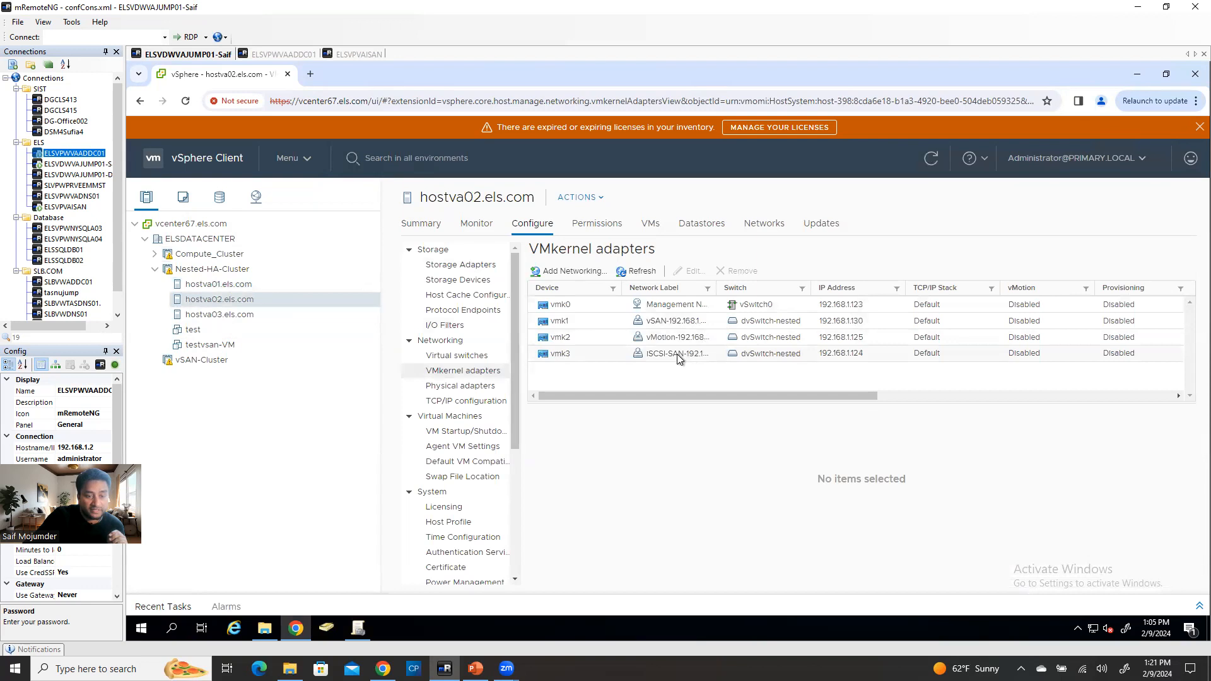
click(696, 360)
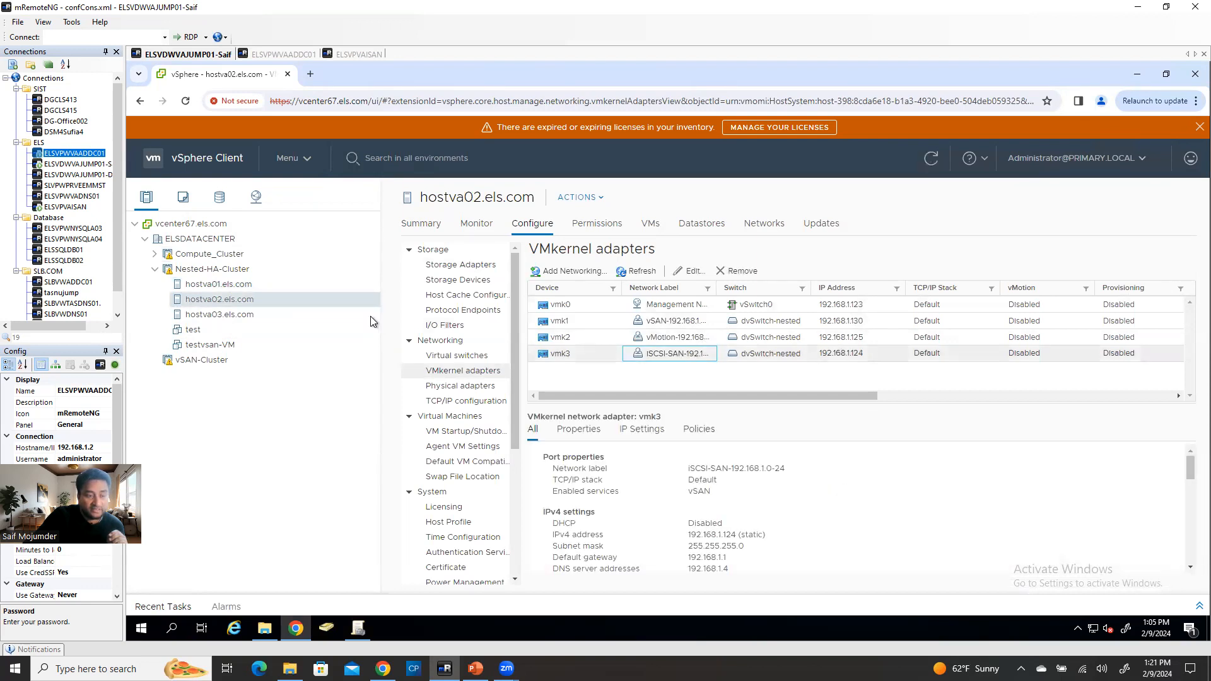
click(238, 313)
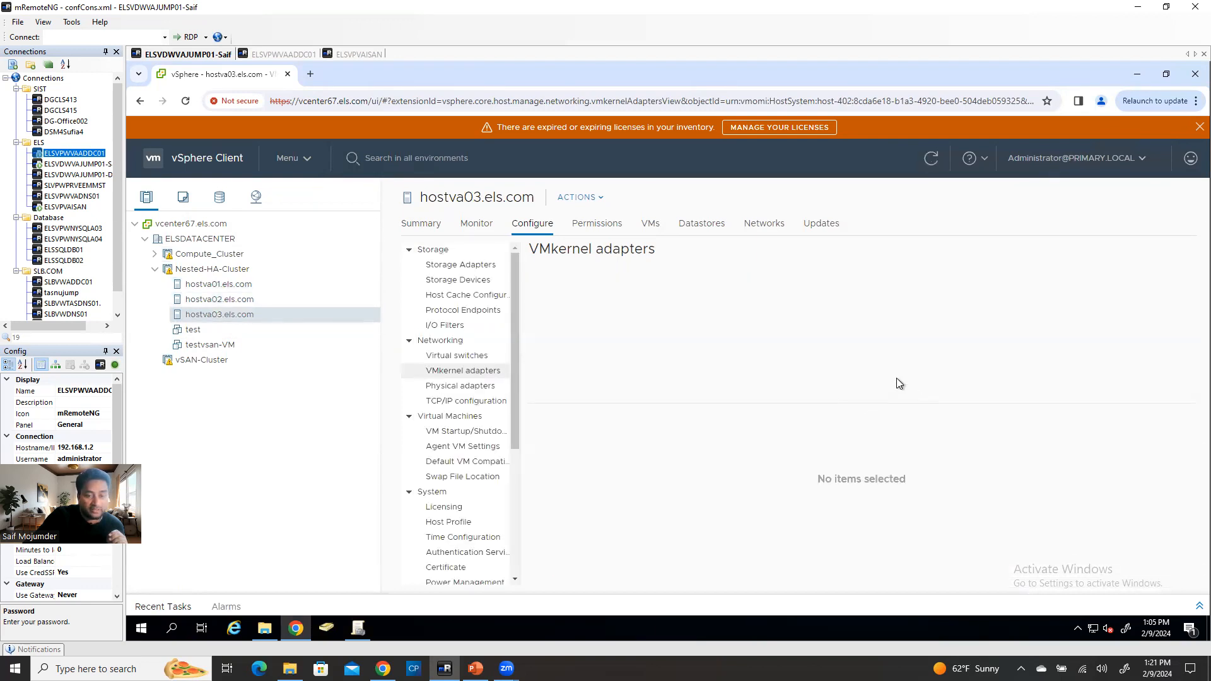
click(870, 355)
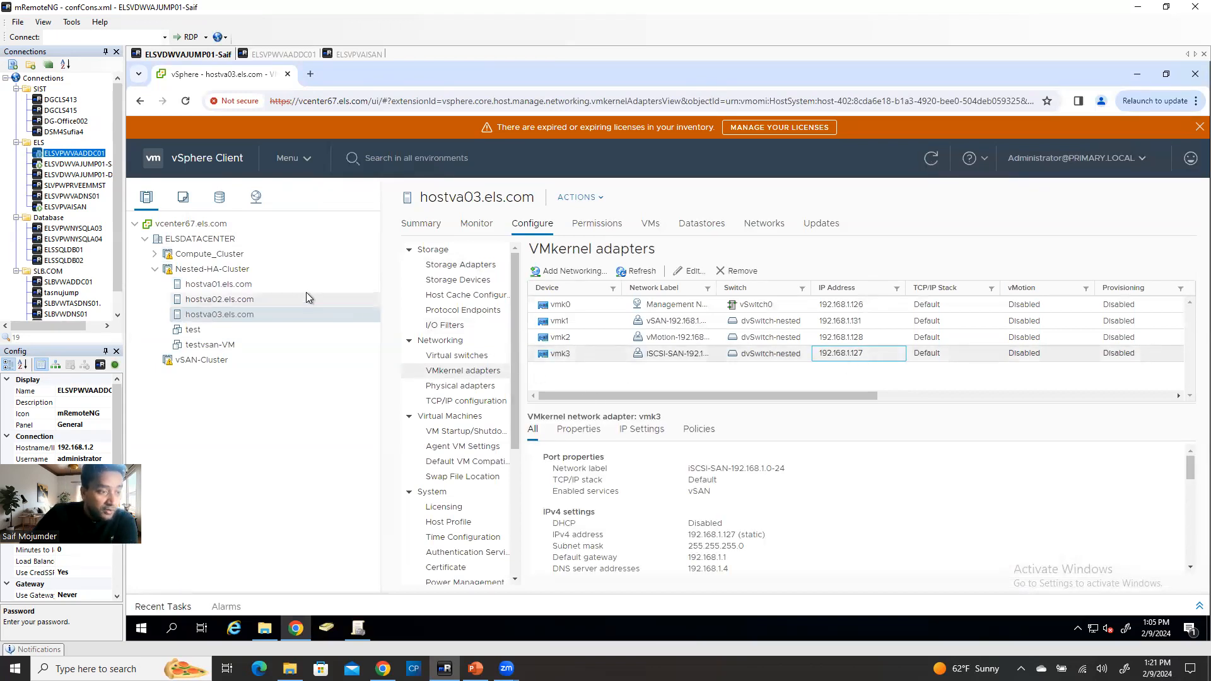
click(239, 287)
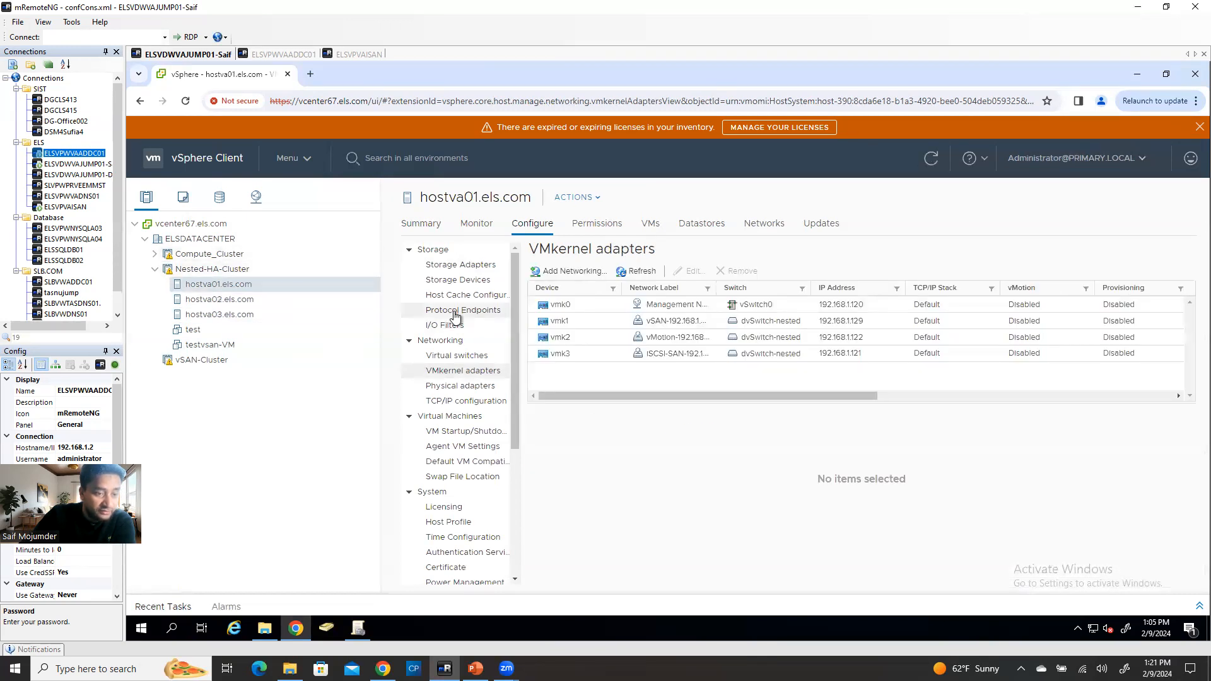
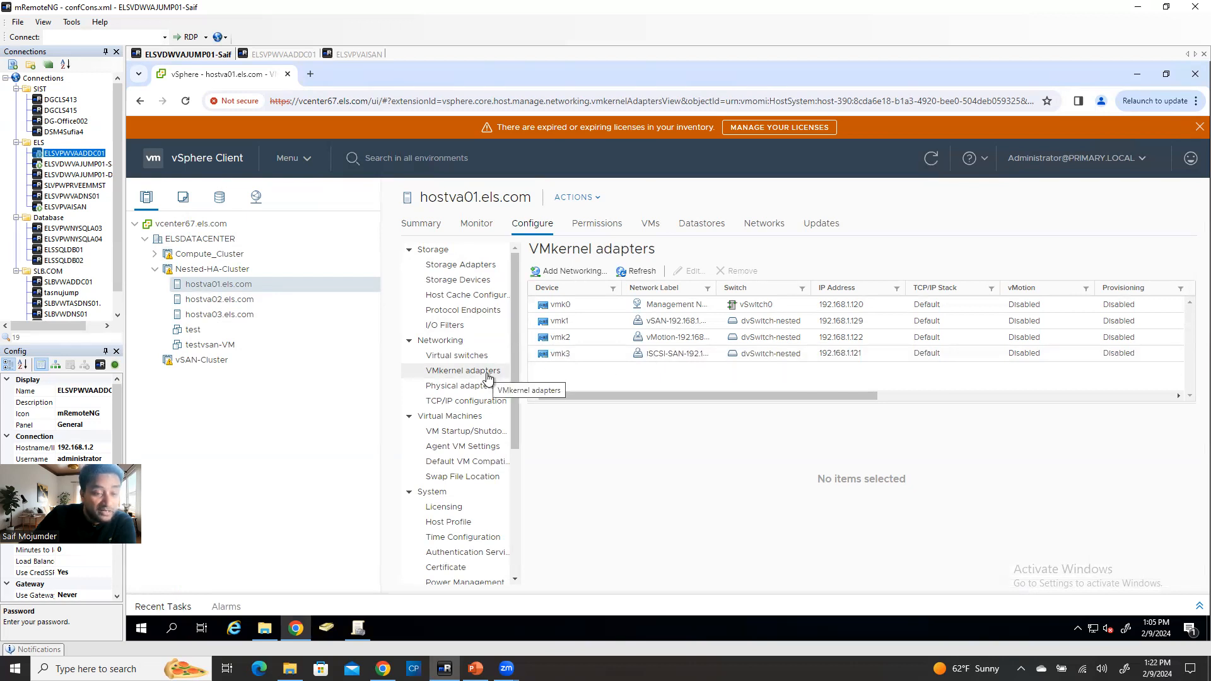
click(653, 357)
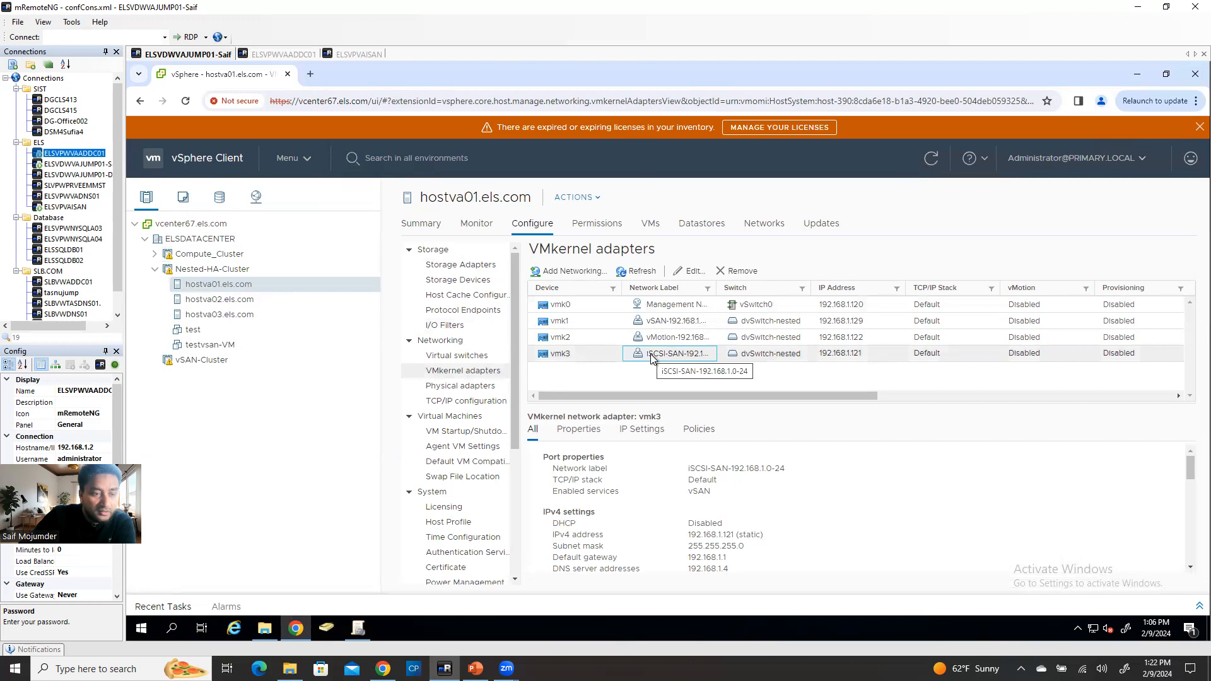
- Examine hostva01's virtual switches, expanding vSwitch0 and tracing which physical adapters serve Management Network and VM Network
click(471, 357)
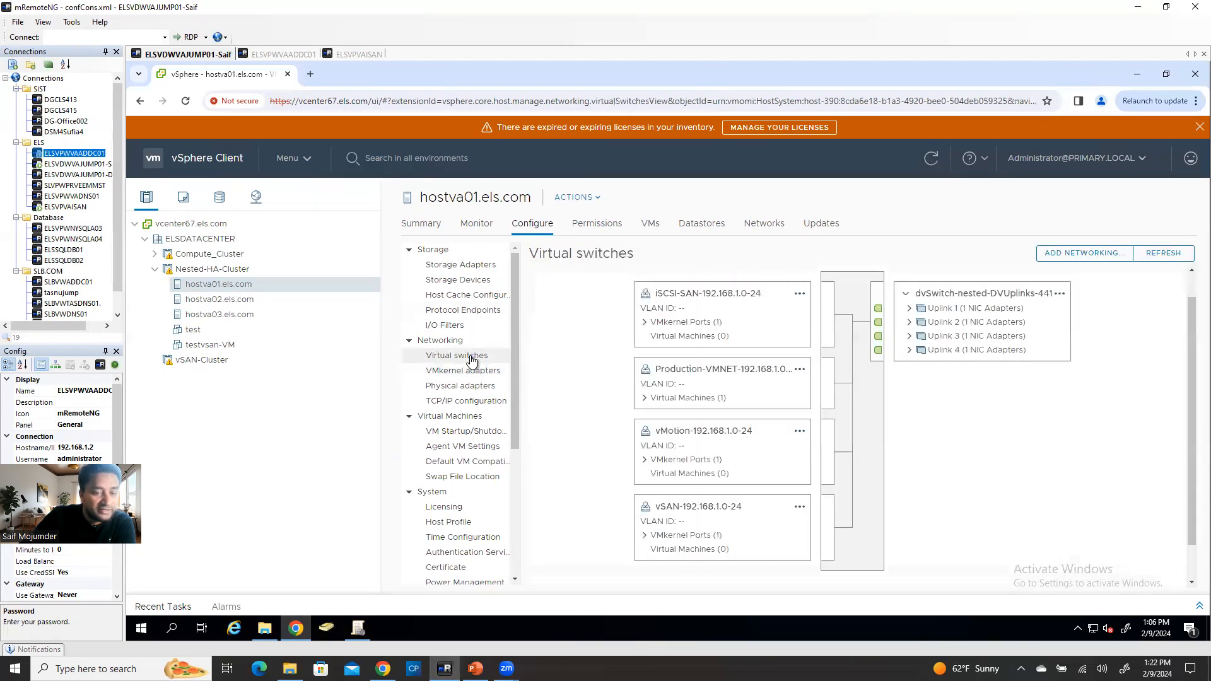
scroll(820, 467, down, 1)
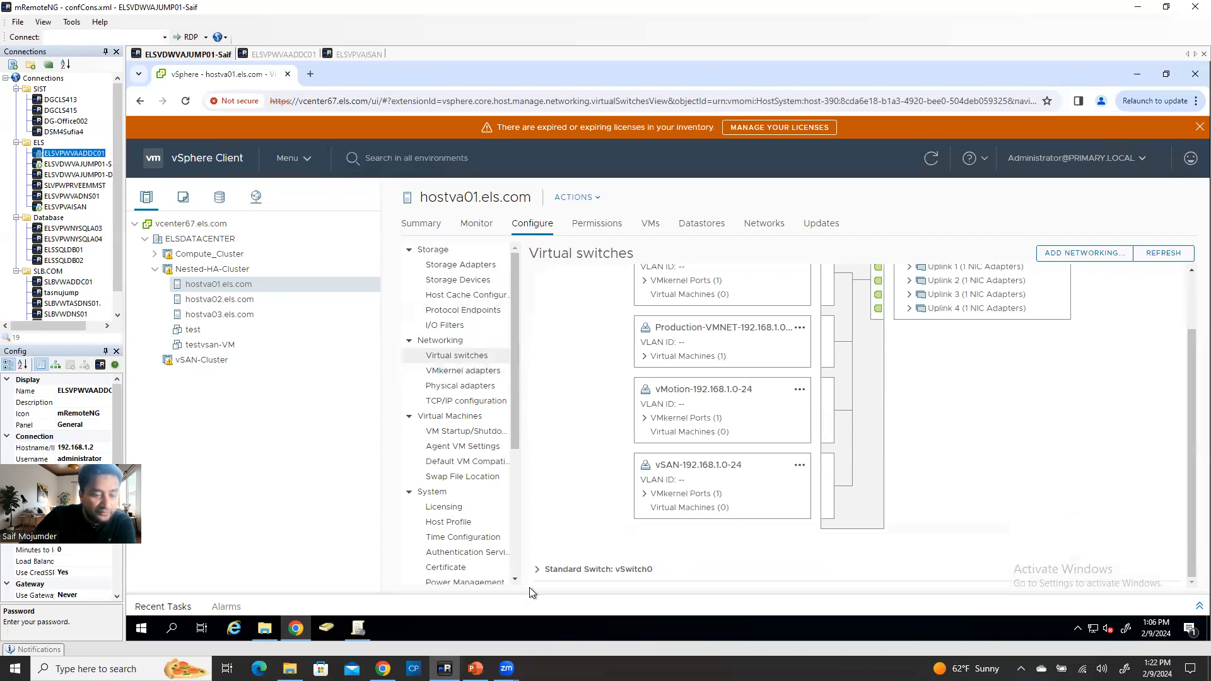
click(538, 570)
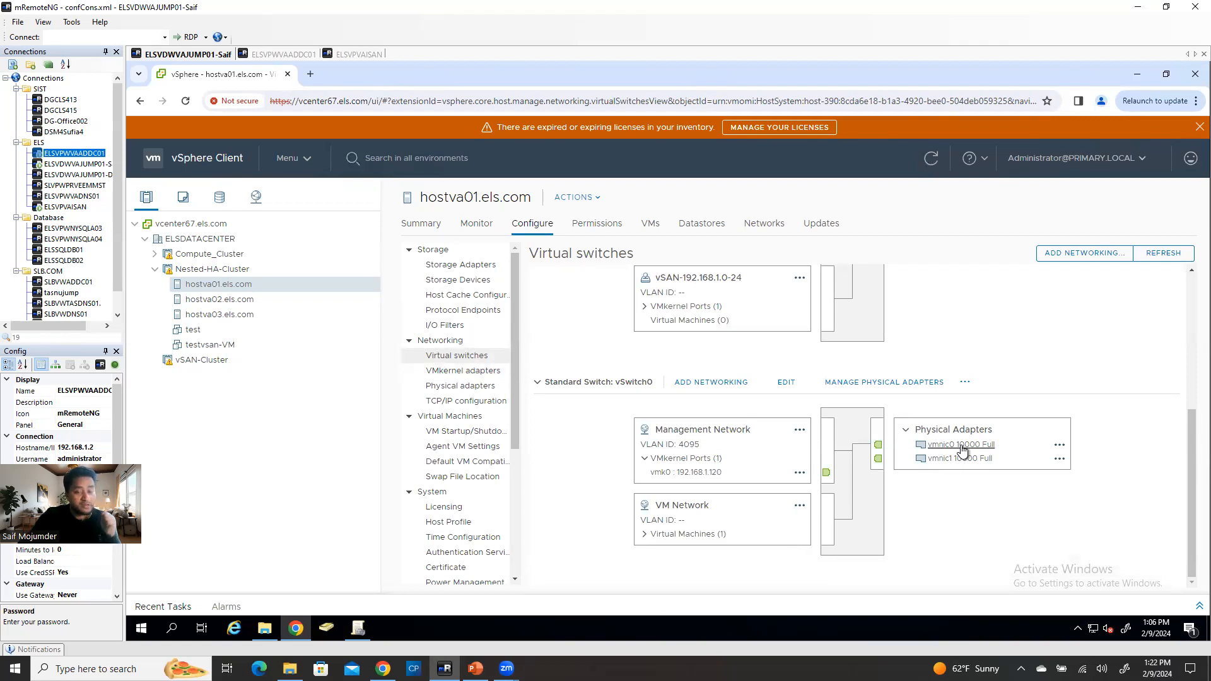
click(696, 434)
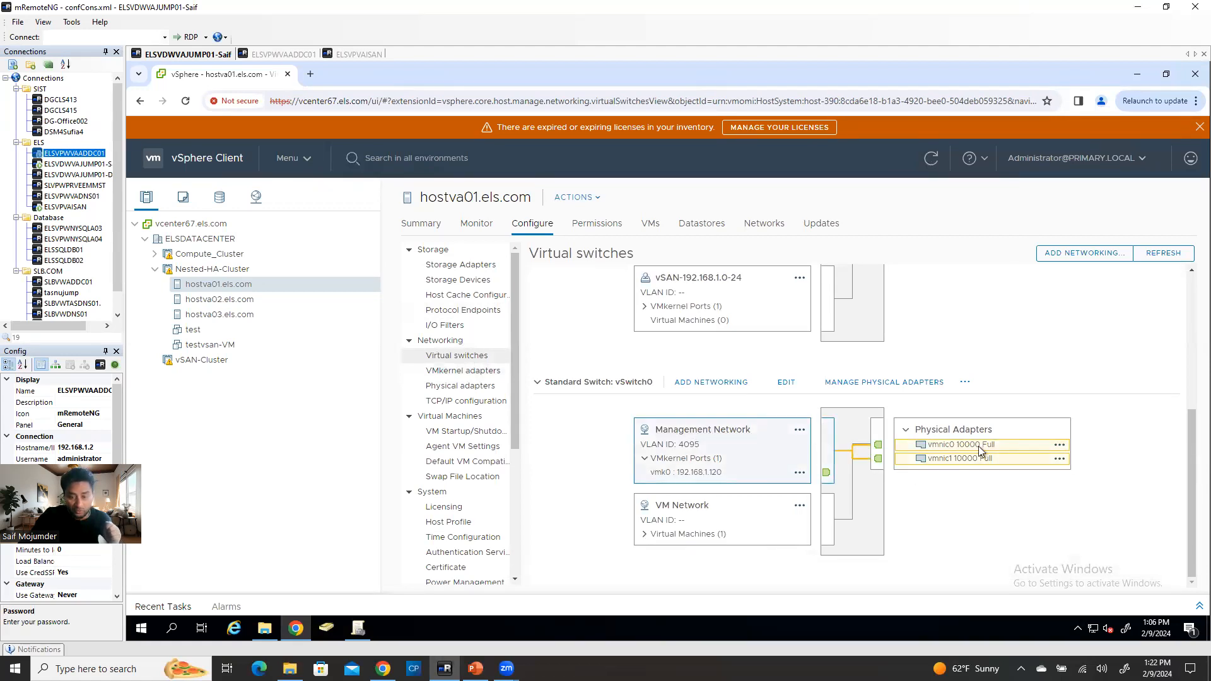
click(674, 509)
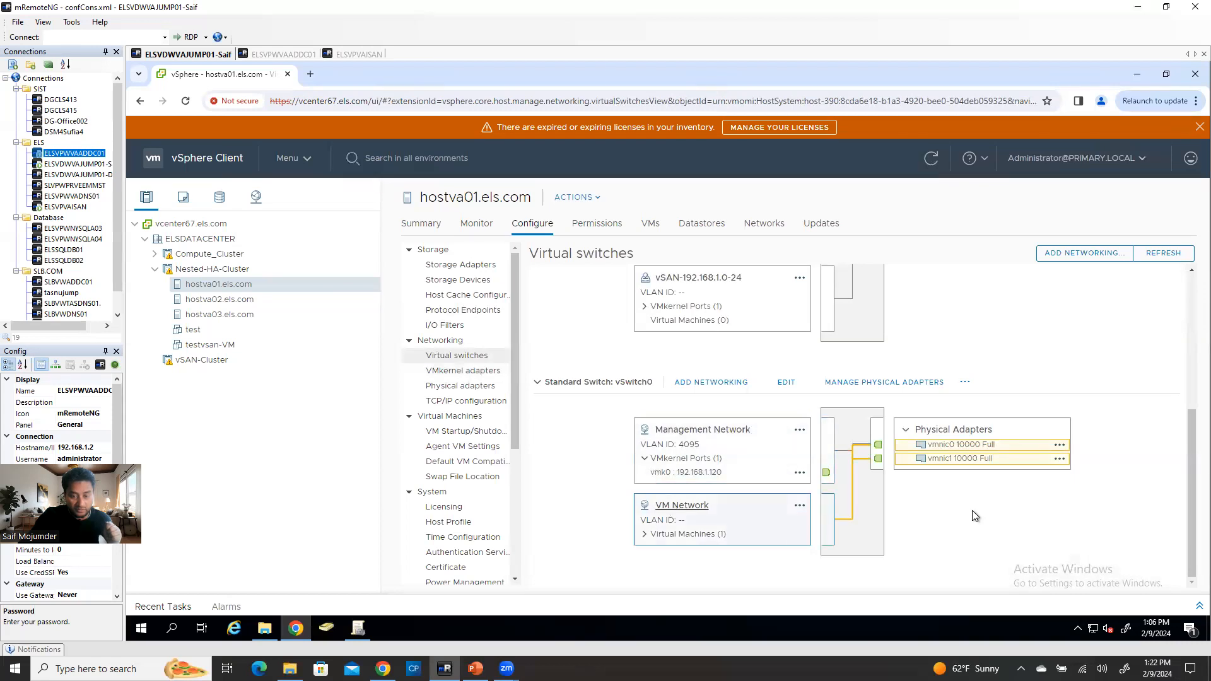
- Start adding a VMkernel network adapter on hostva01's vSwitch0 and set its network label to iscsi
click(725, 385)
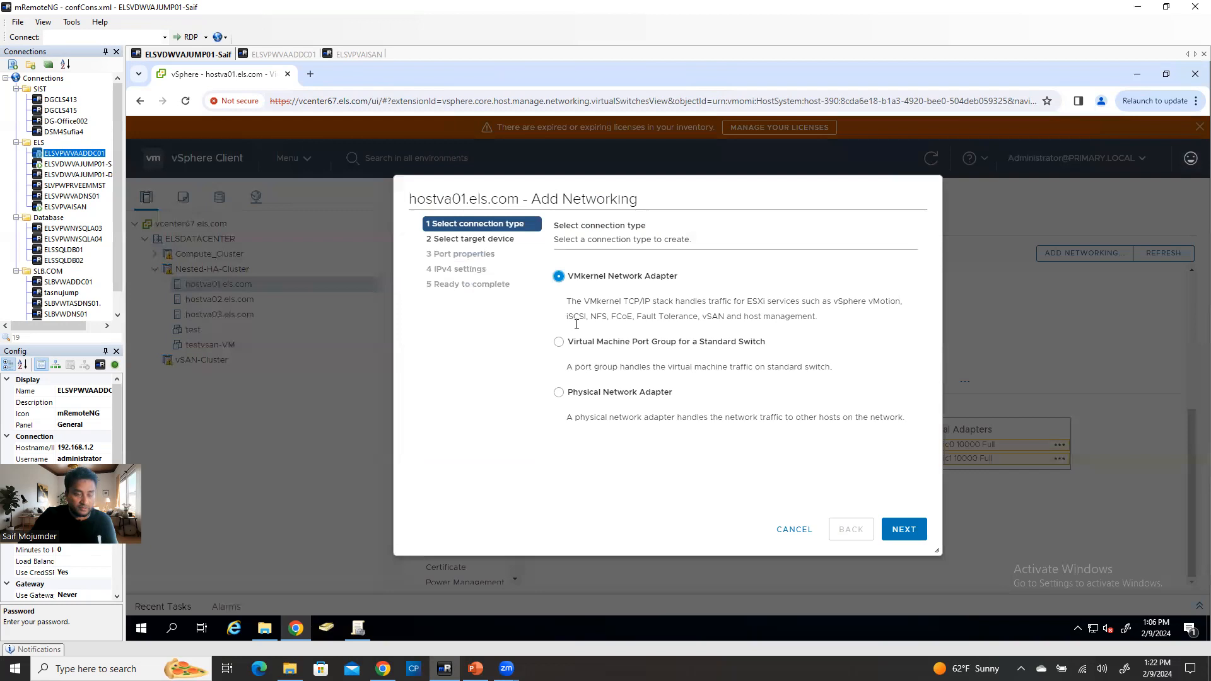
click(912, 530)
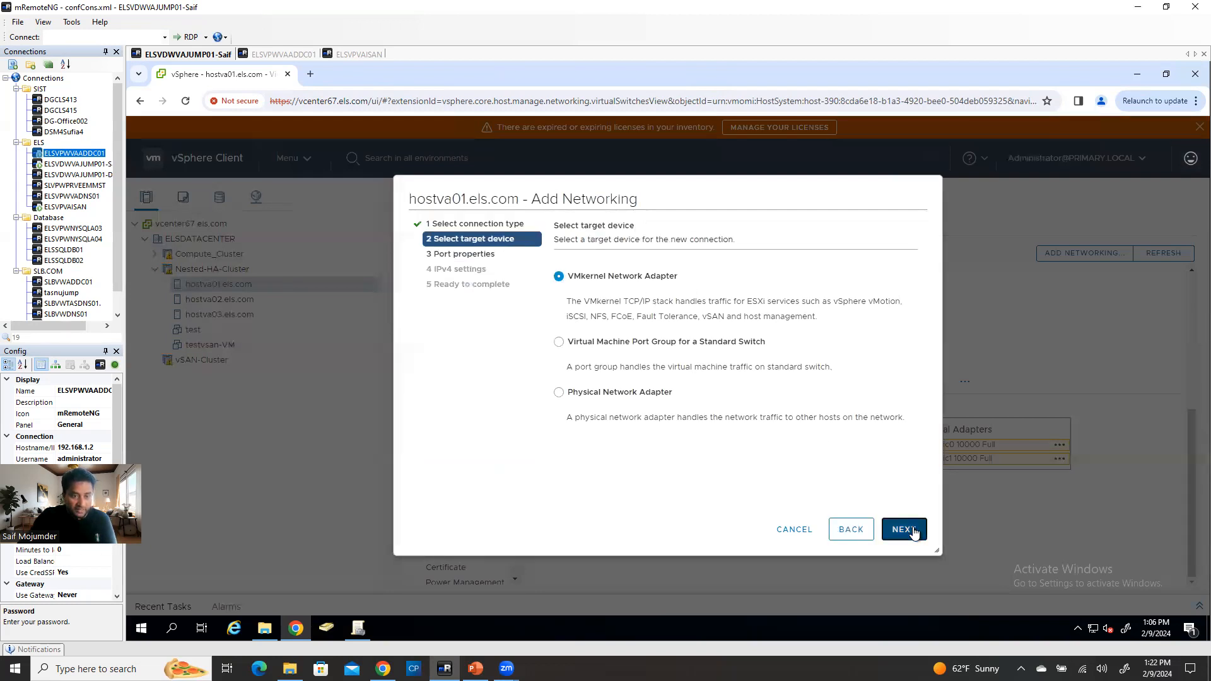
click(906, 536)
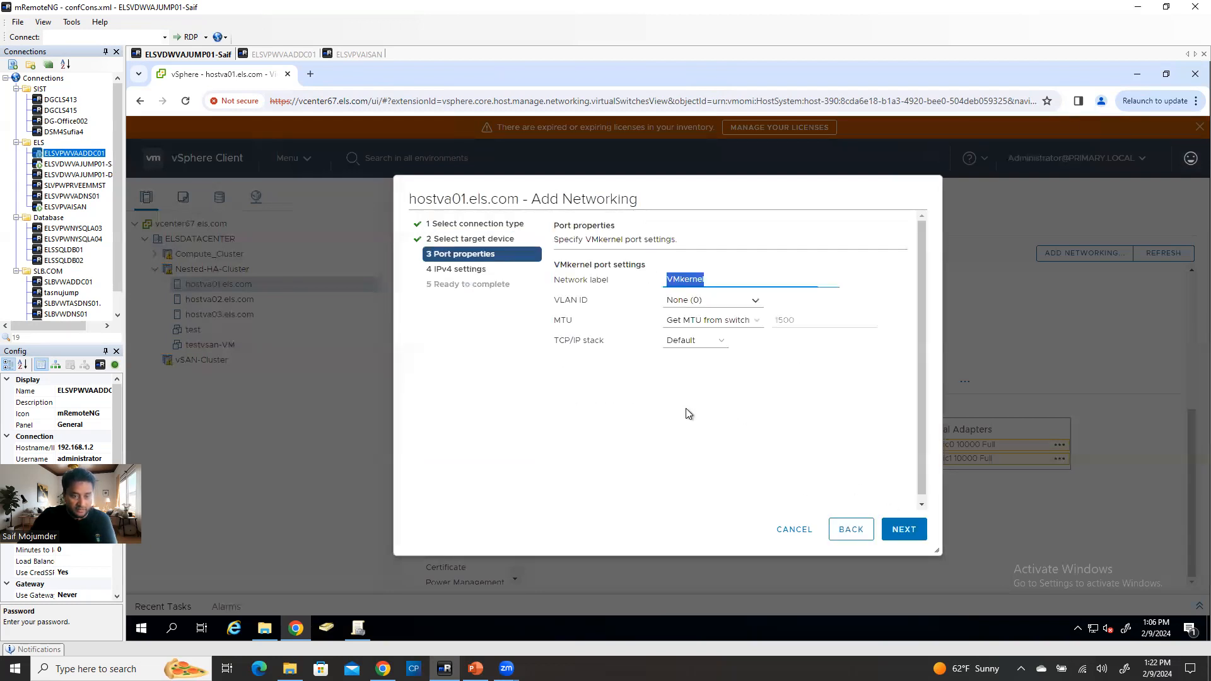
key(BackSpace)
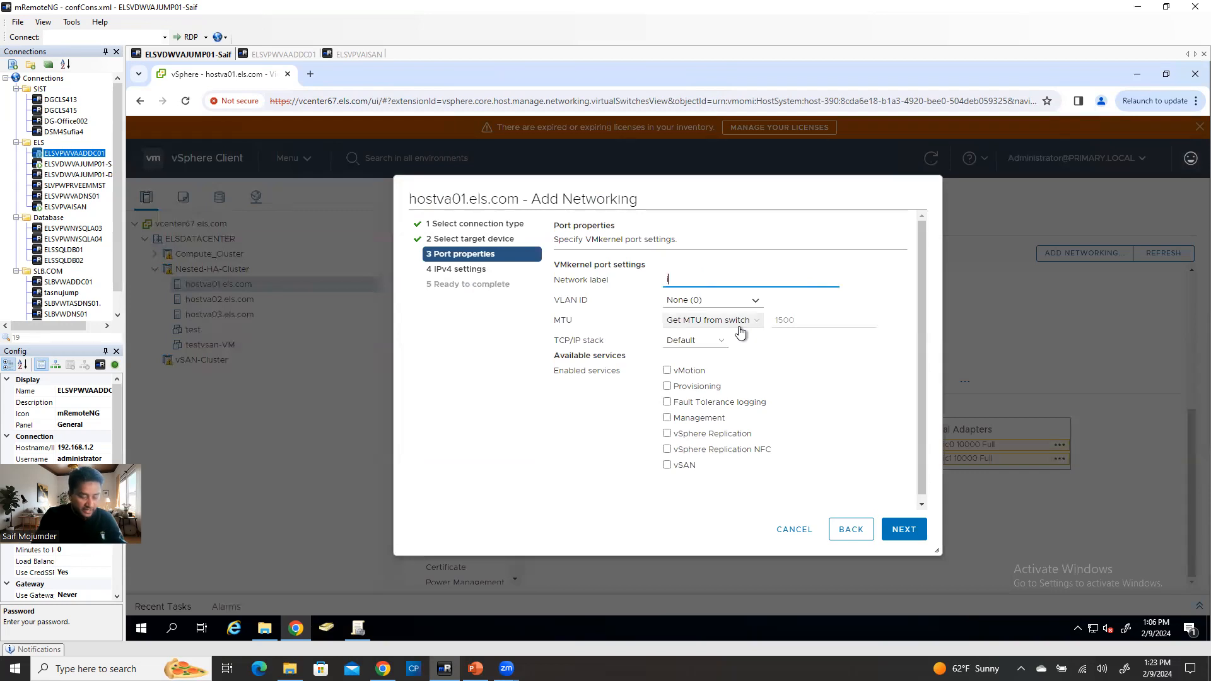
text(iscsi)
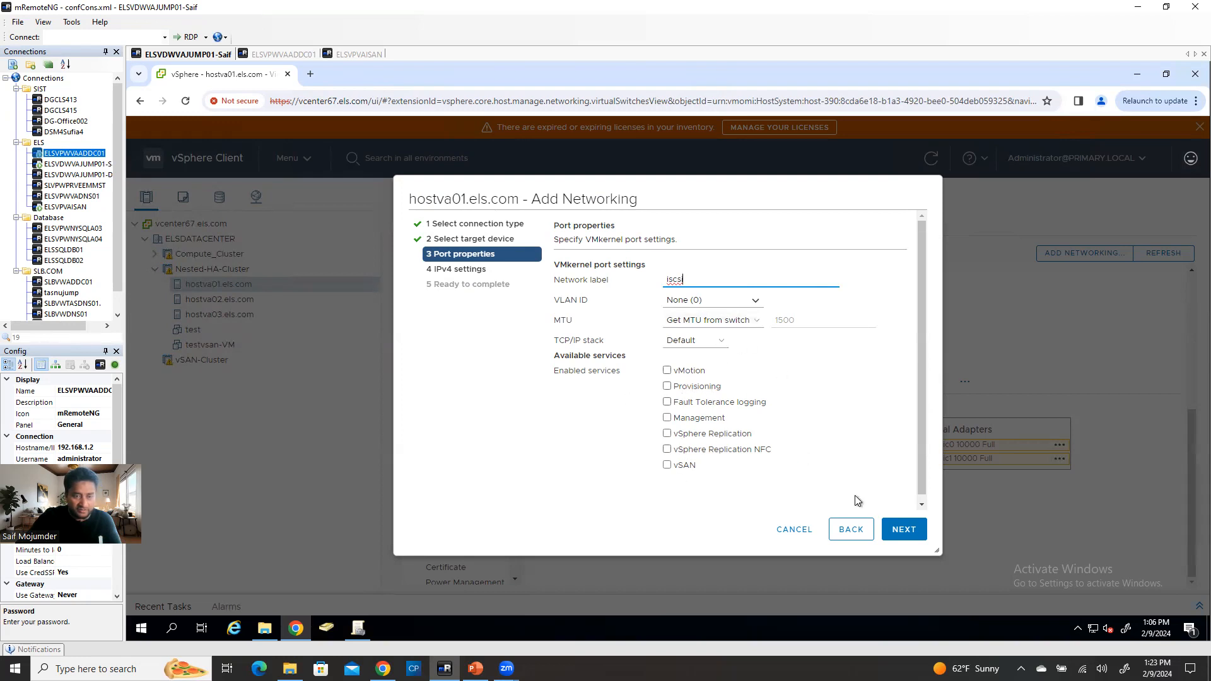
click(911, 533)
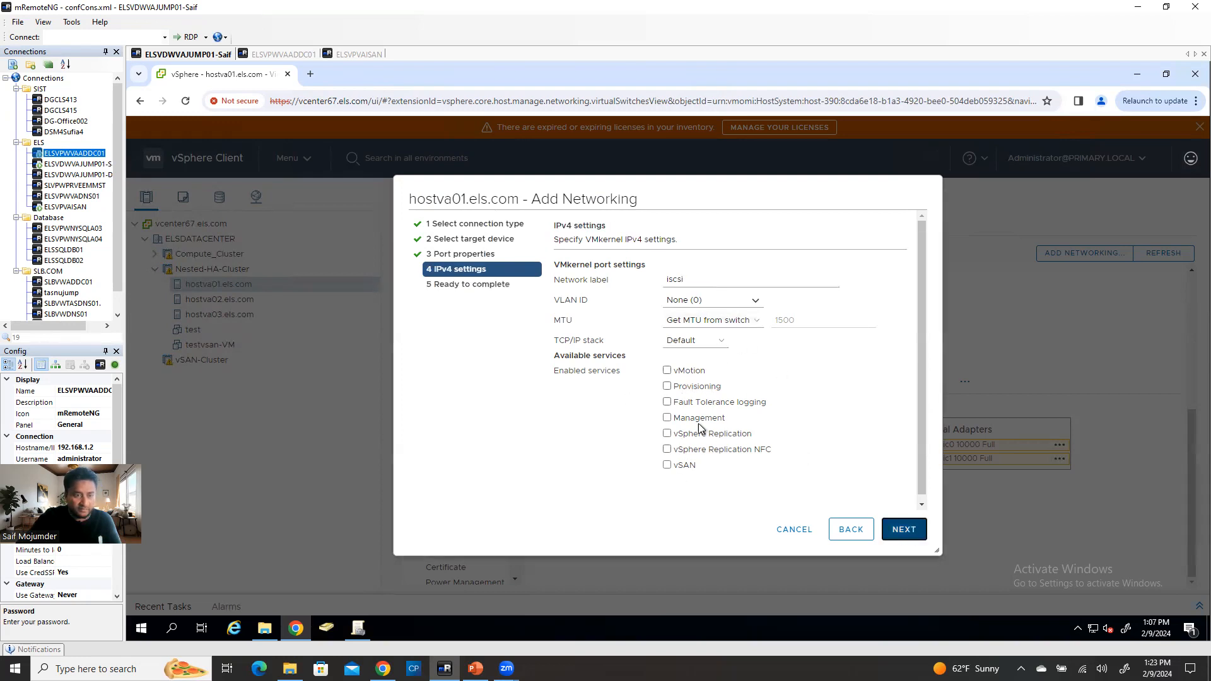
- Give the new adapter the static IPv4 address 192.168.1.35 with subnet mask 255.255.255.0 and finish adding it
click(606, 303)
click(699, 336)
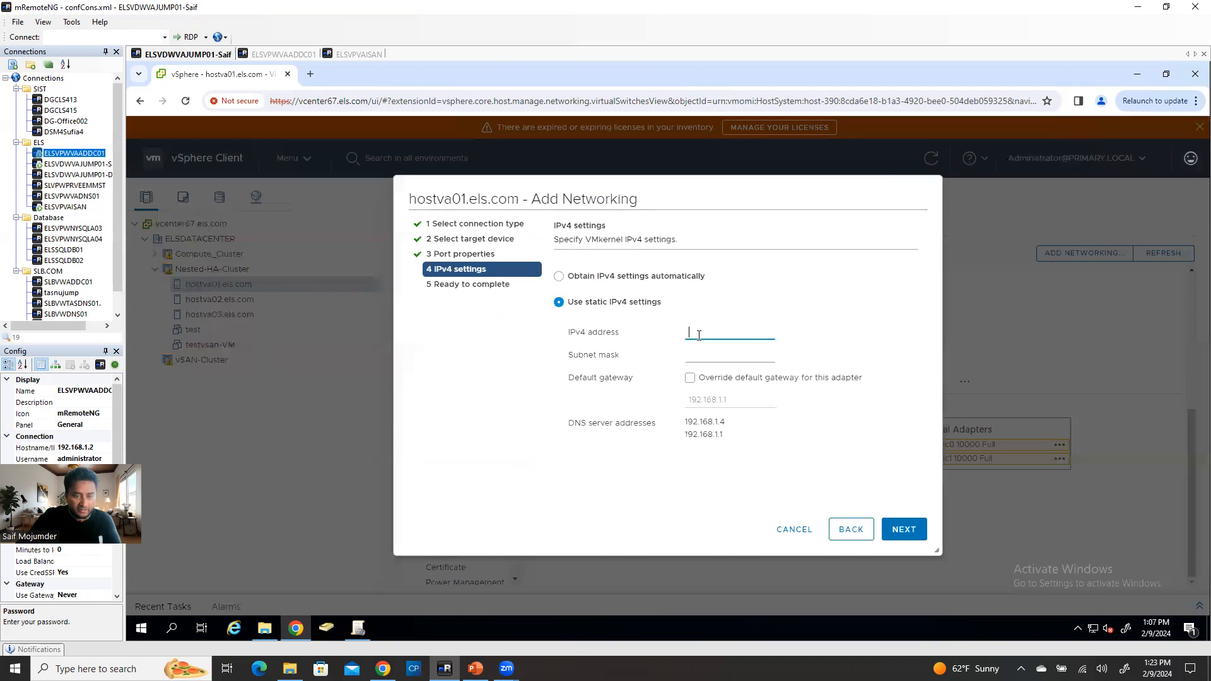
text(192.16)
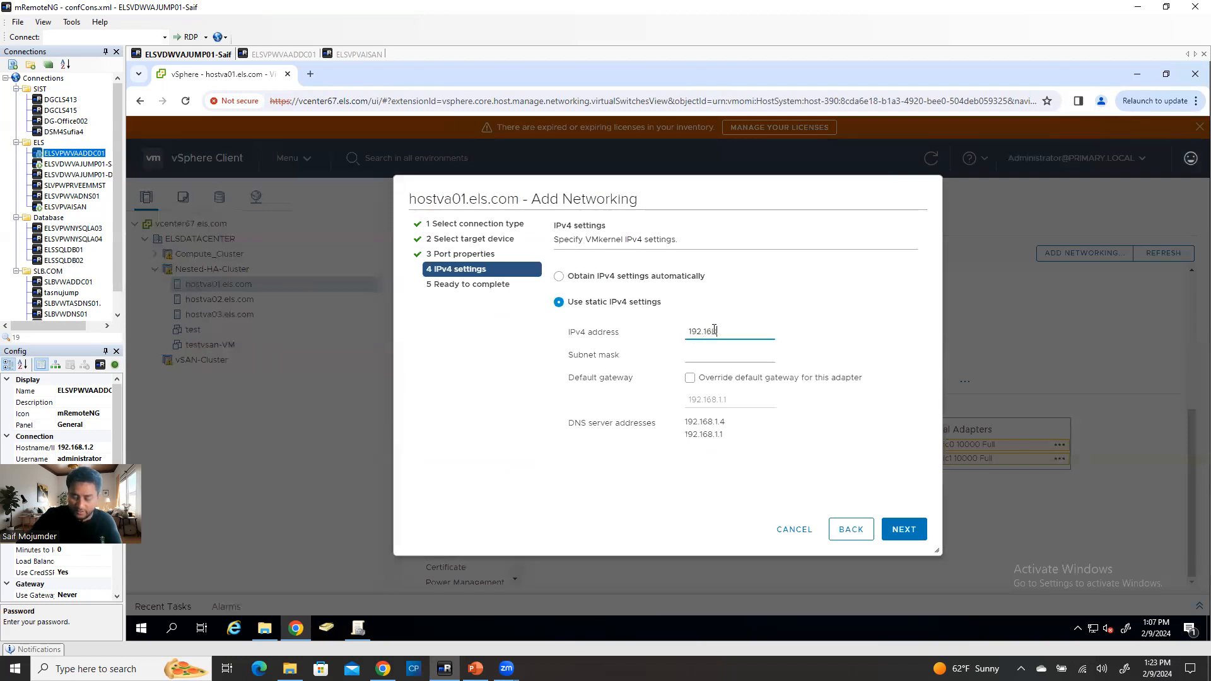
text(8.1.35)
click(725, 355)
text(255.2)
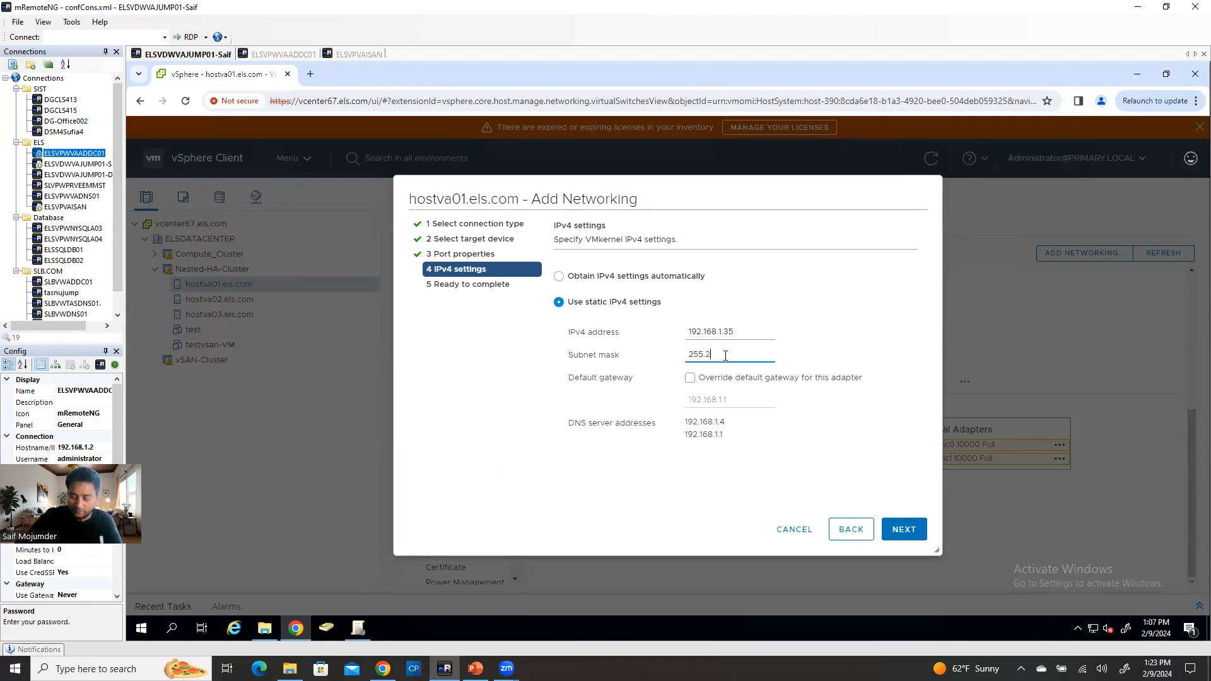
text(55.255.0)
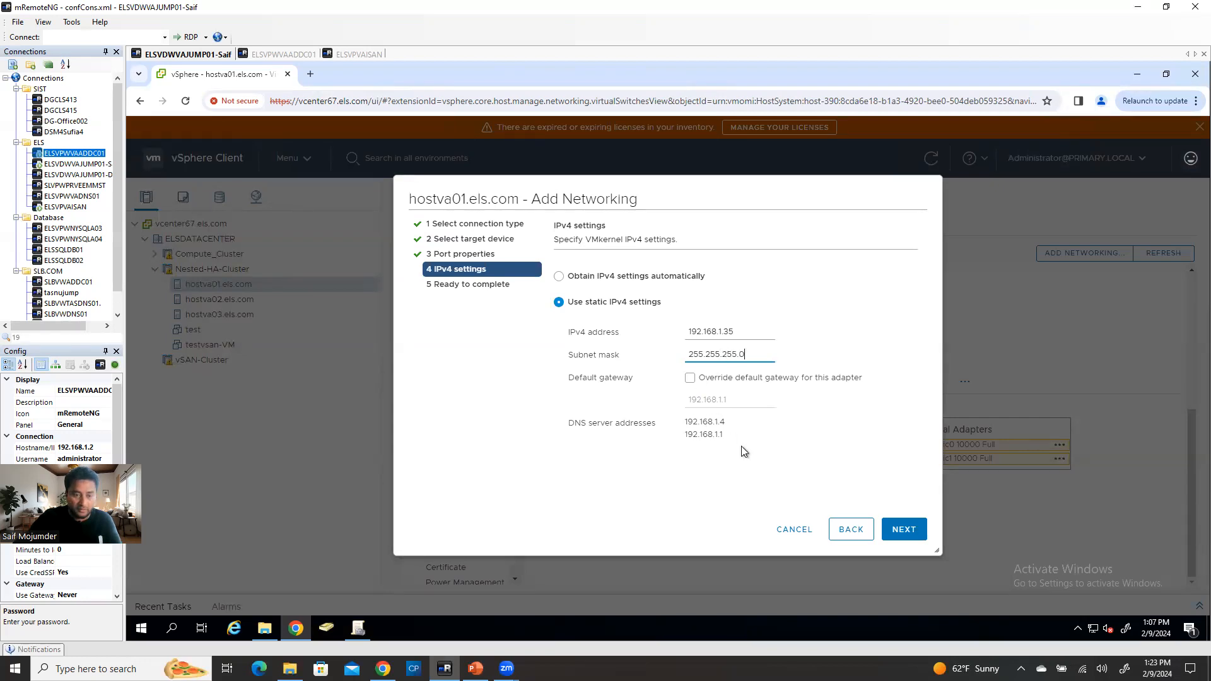
click(911, 533)
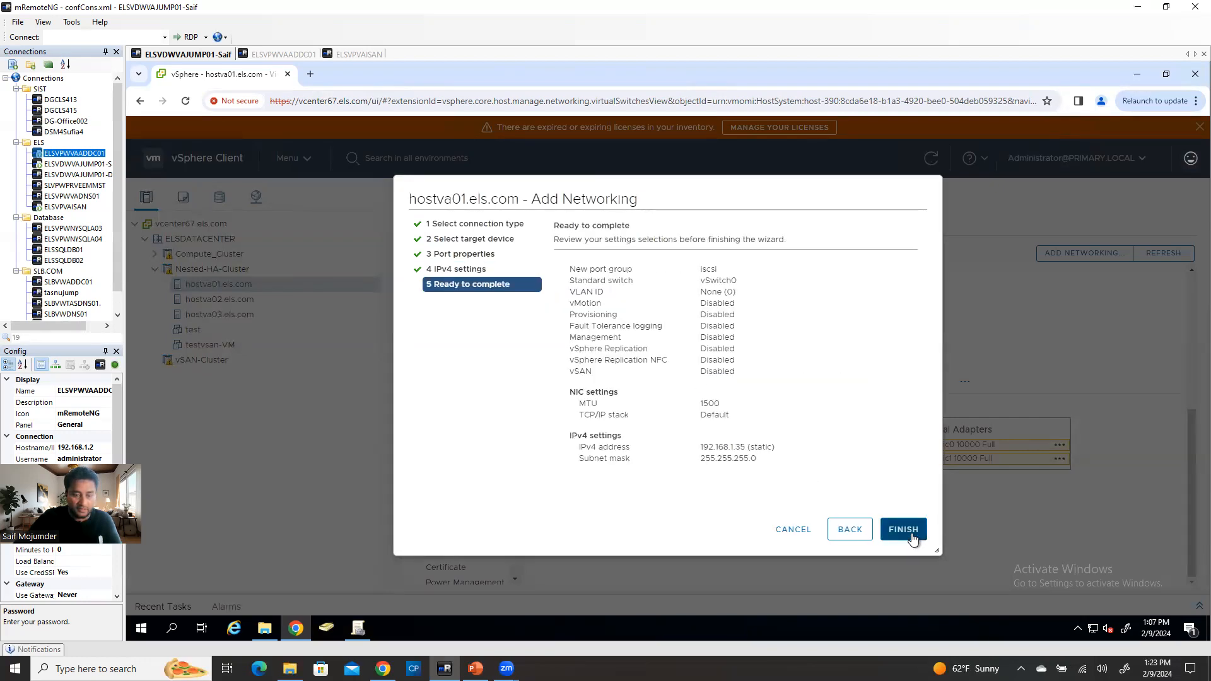
click(904, 530)
- Override the failover order in the teaming and failover settings of hostva01's iscsi port group
scroll(914, 538, down, 1)
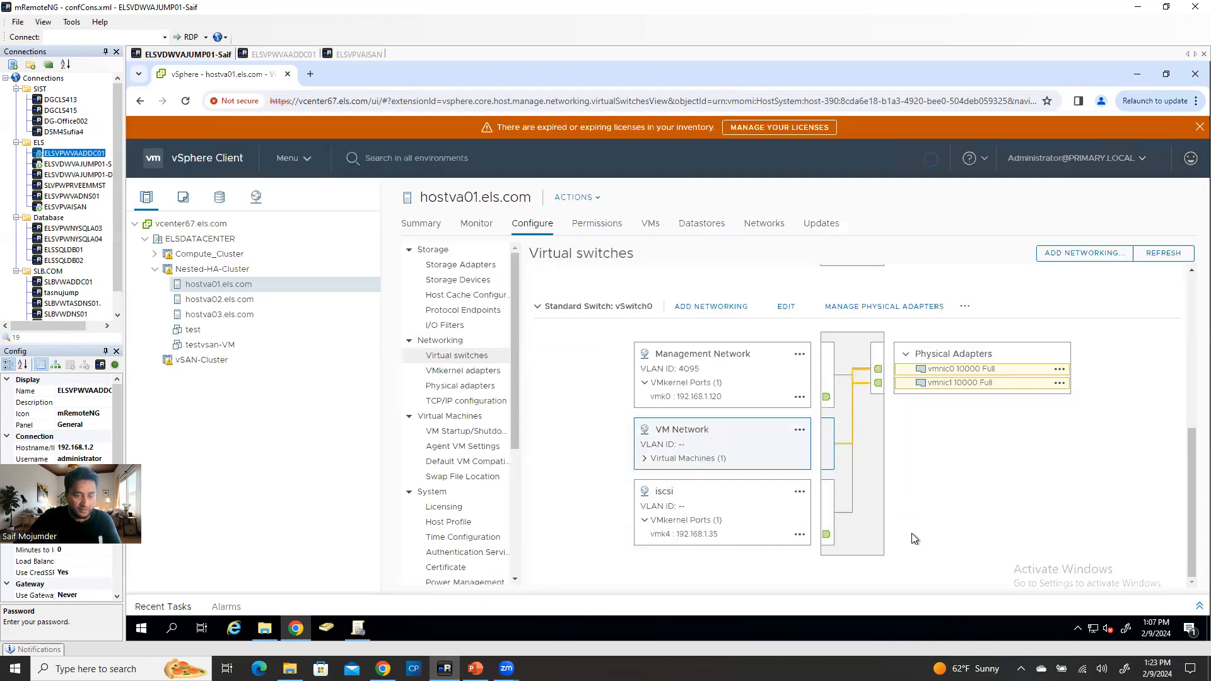
click(663, 492)
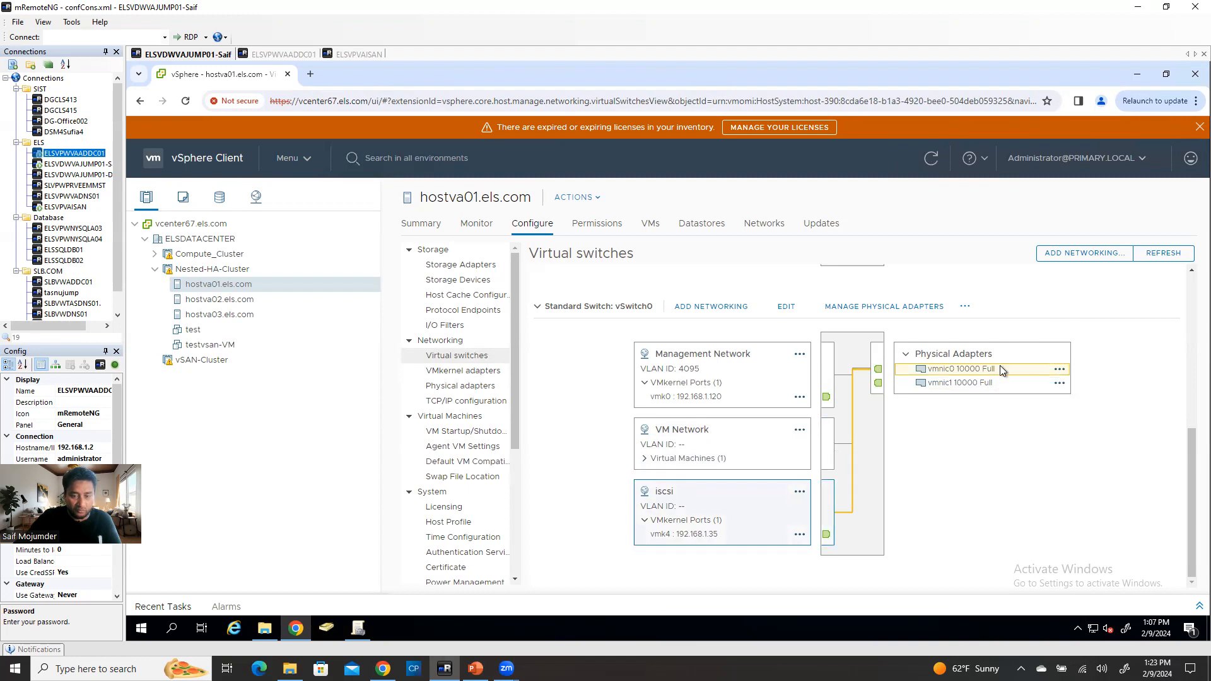
click(798, 493)
click(819, 527)
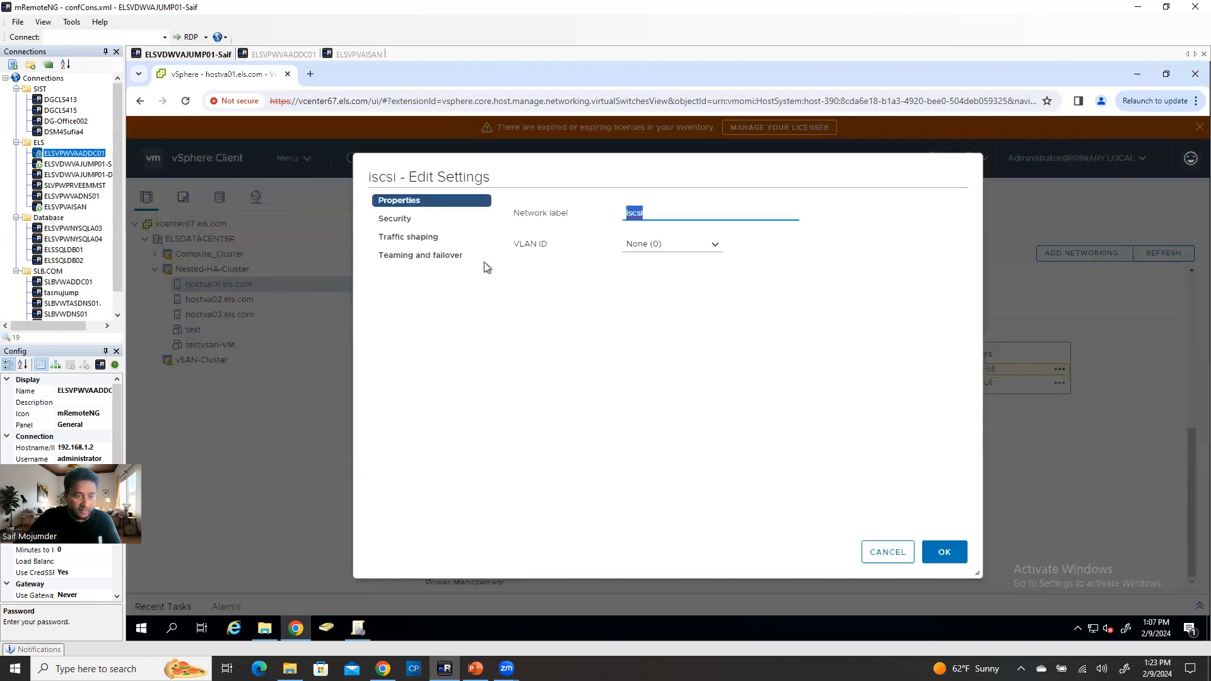
click(433, 256)
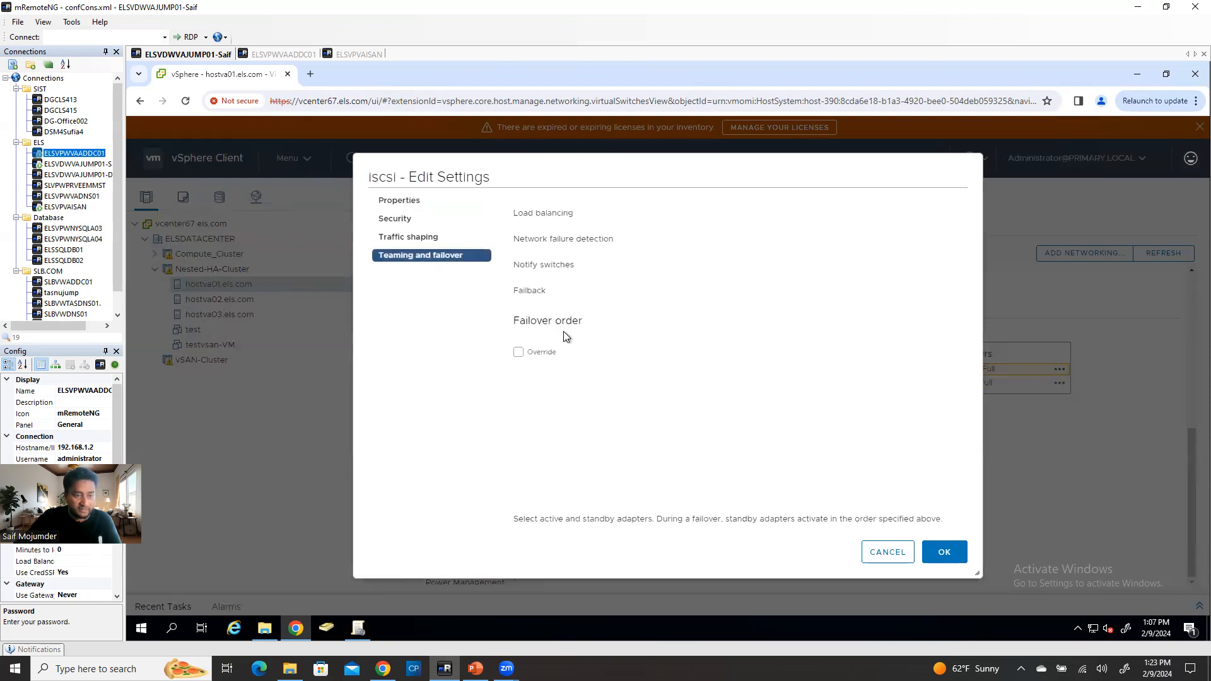
click(518, 352)
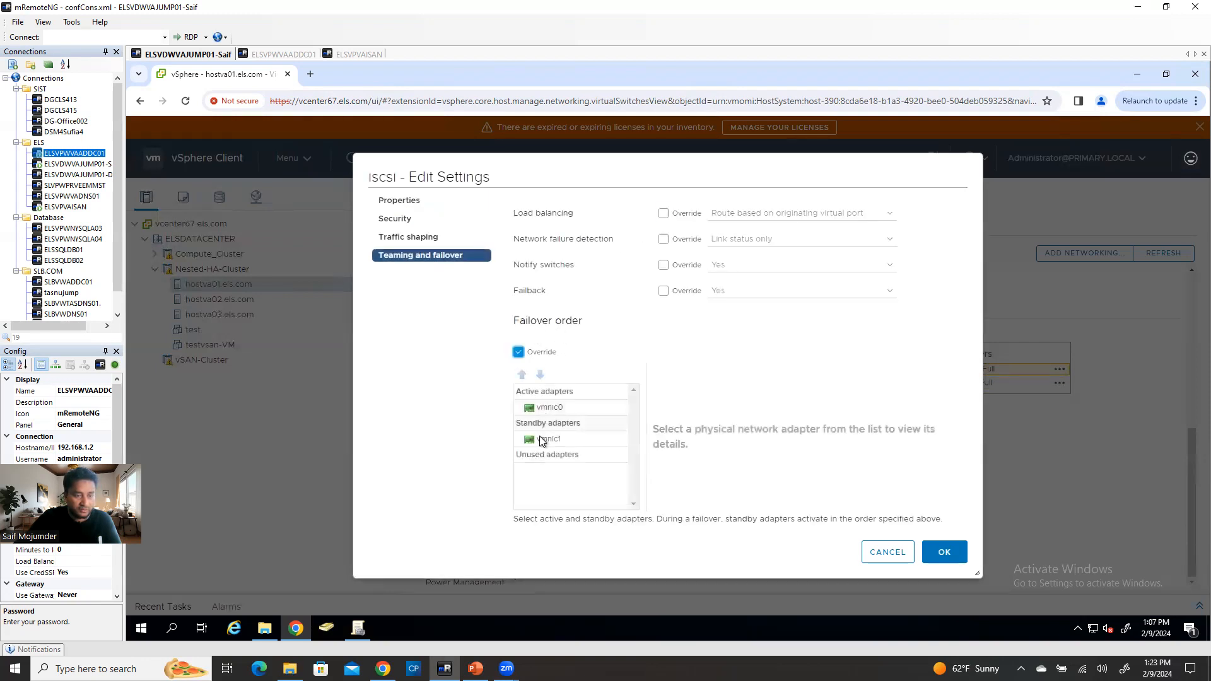
- Move vmnic1 through the failover groups, leave it under the active adapters, and save the iscsi port group's settings
click(547, 440)
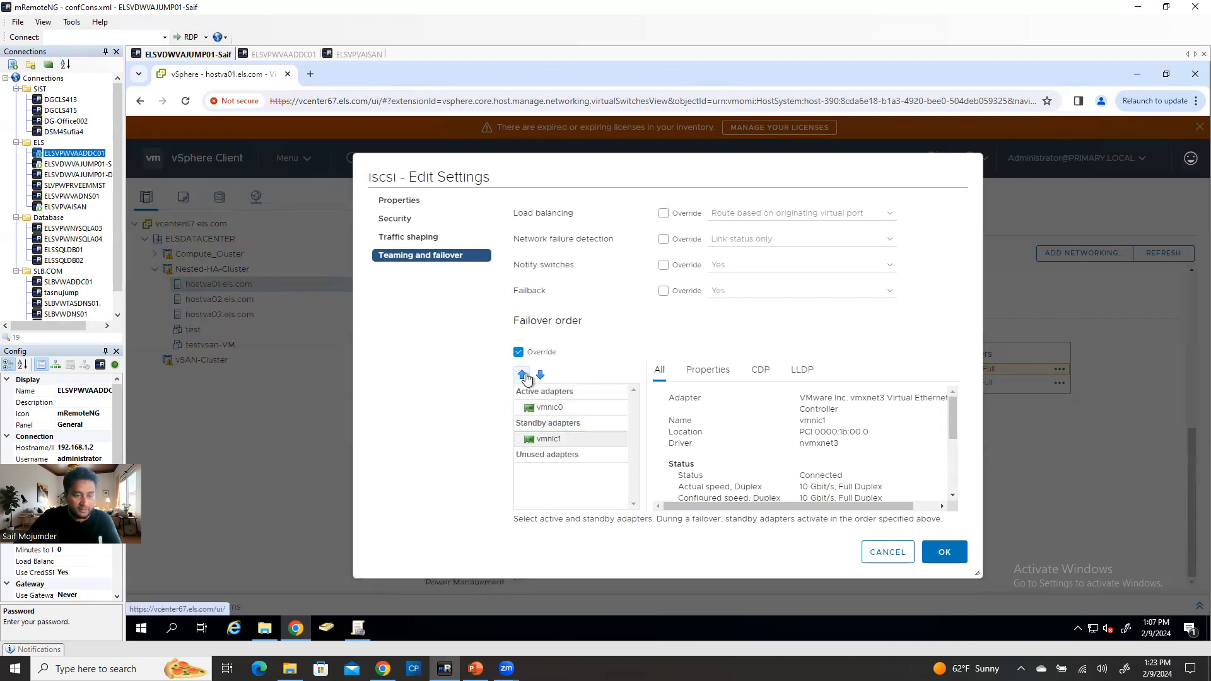
click(521, 375)
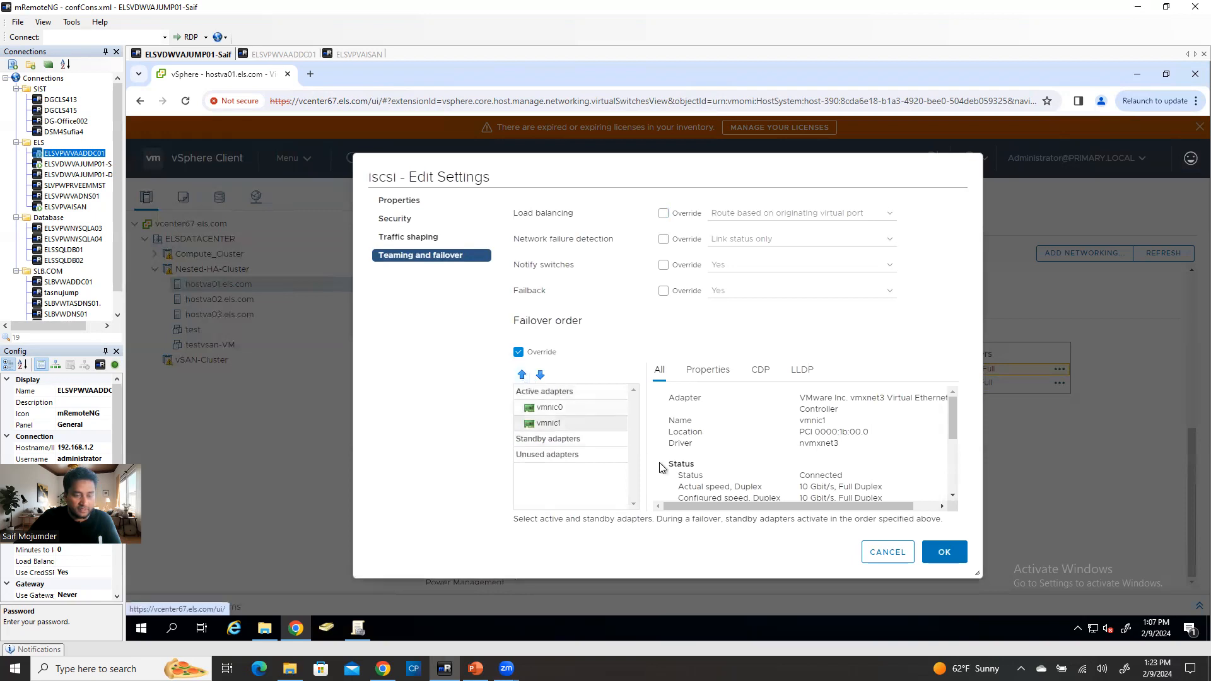
click(540, 374)
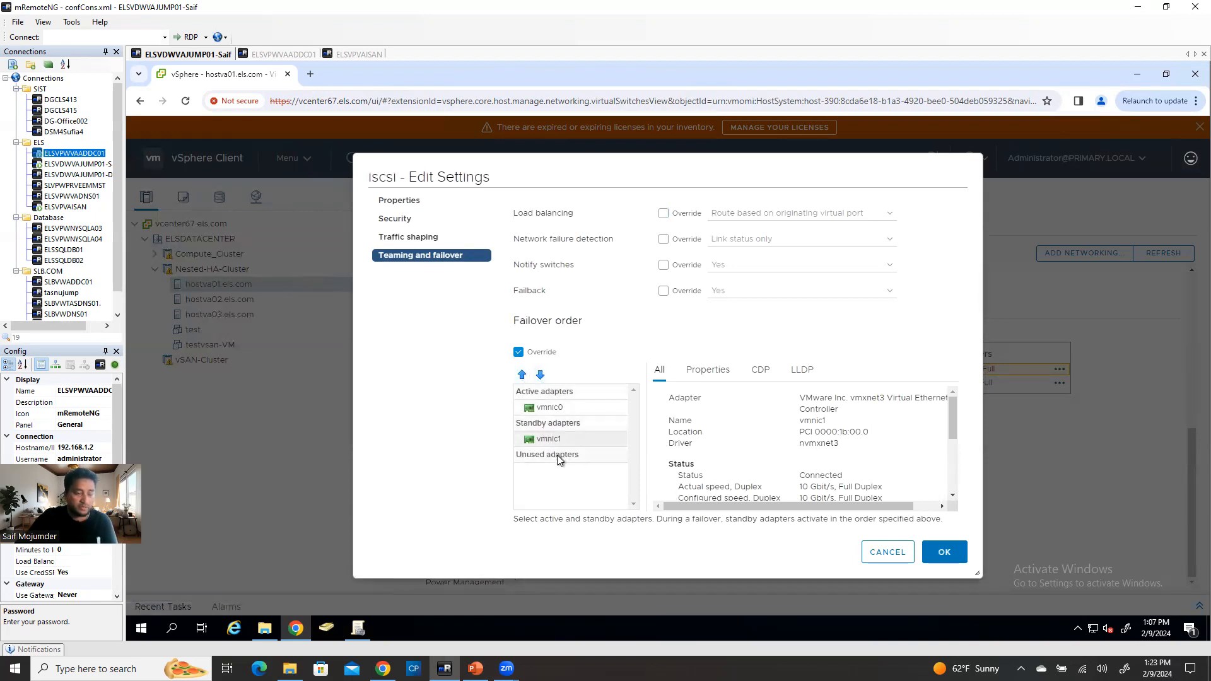
click(541, 374)
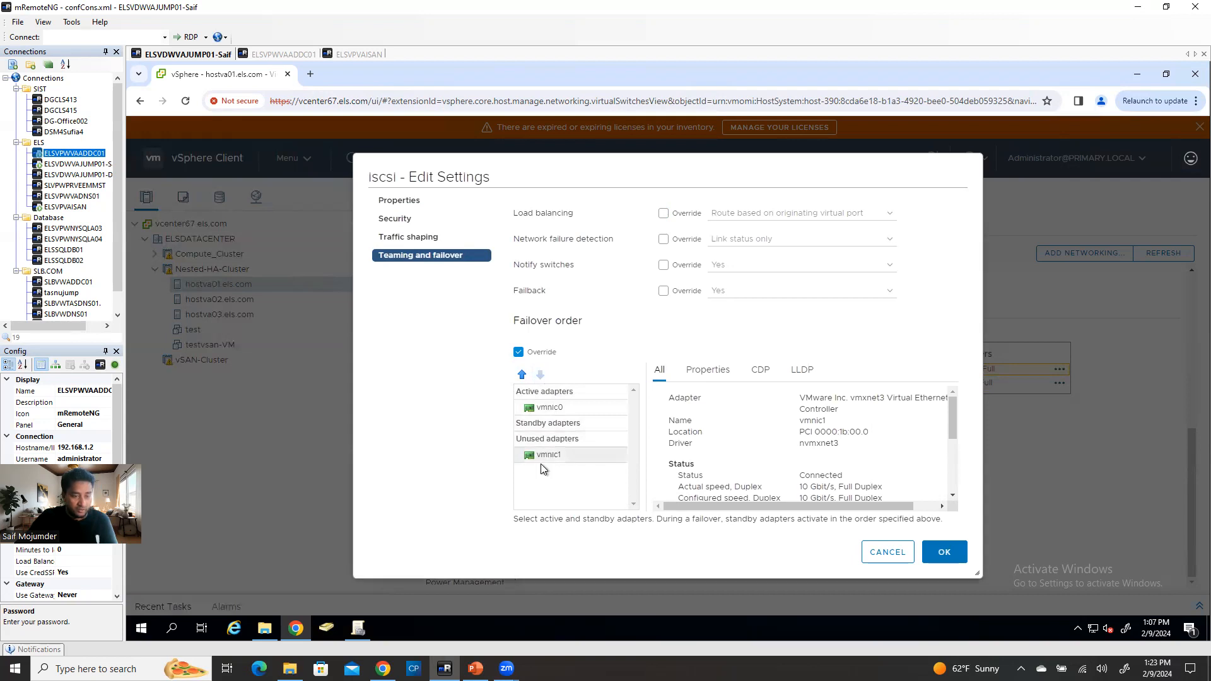
click(522, 375)
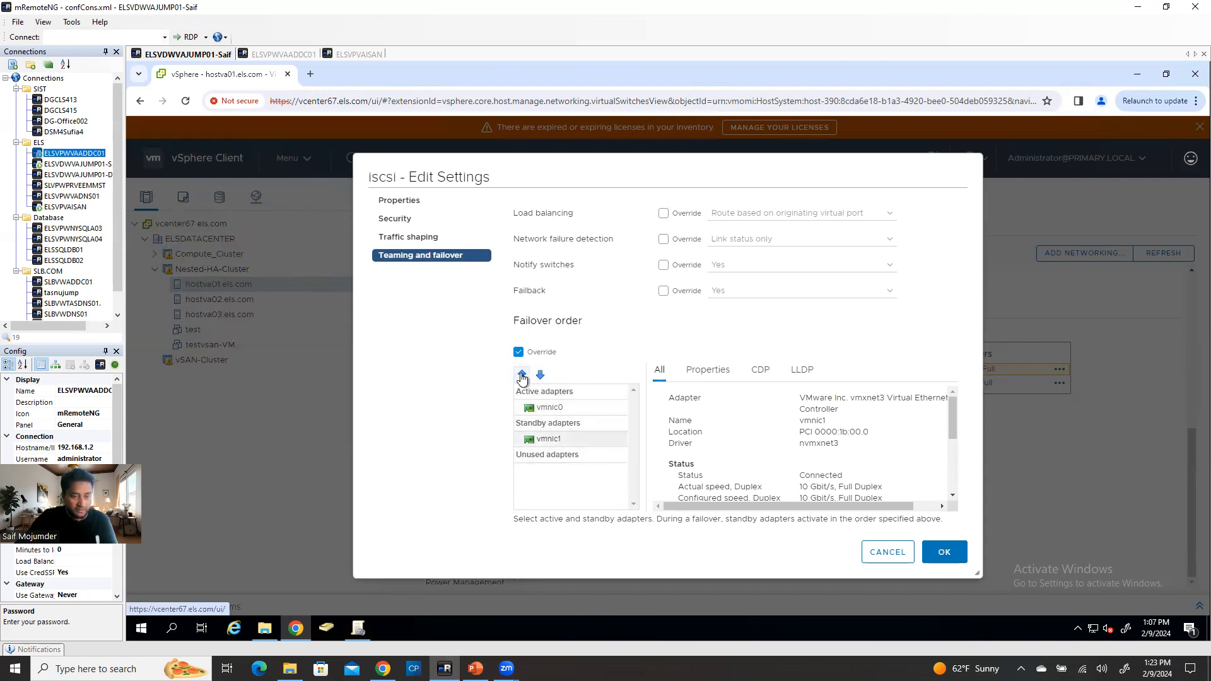
click(522, 376)
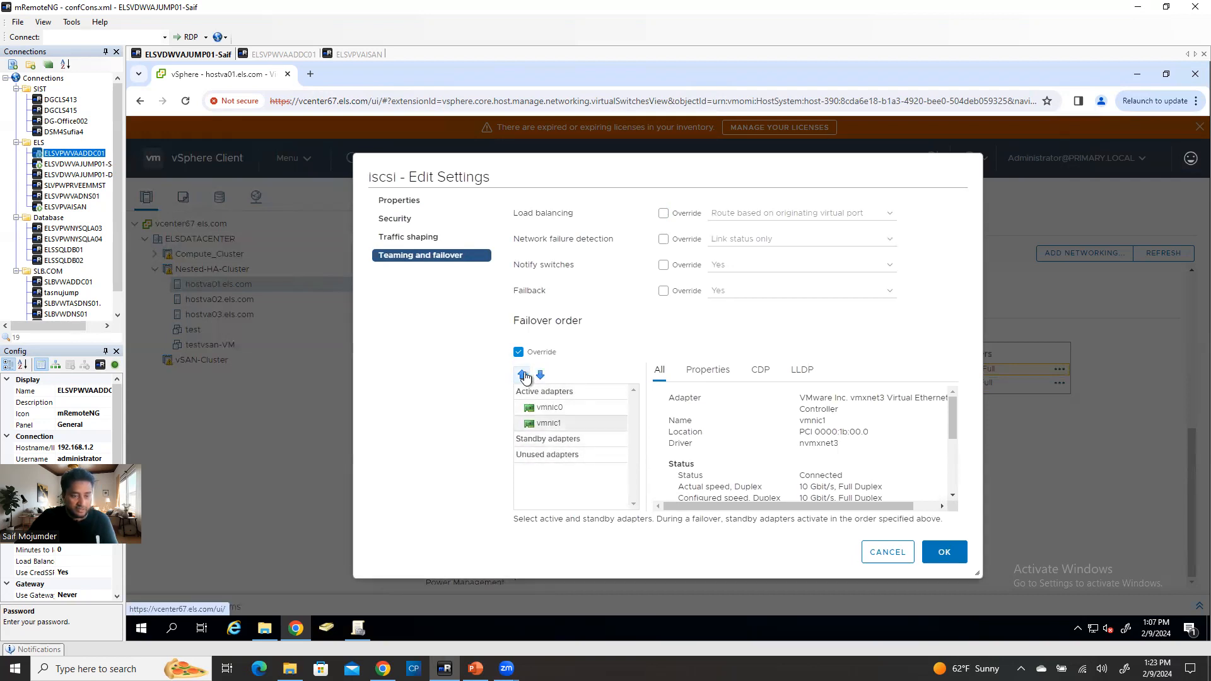
click(946, 553)
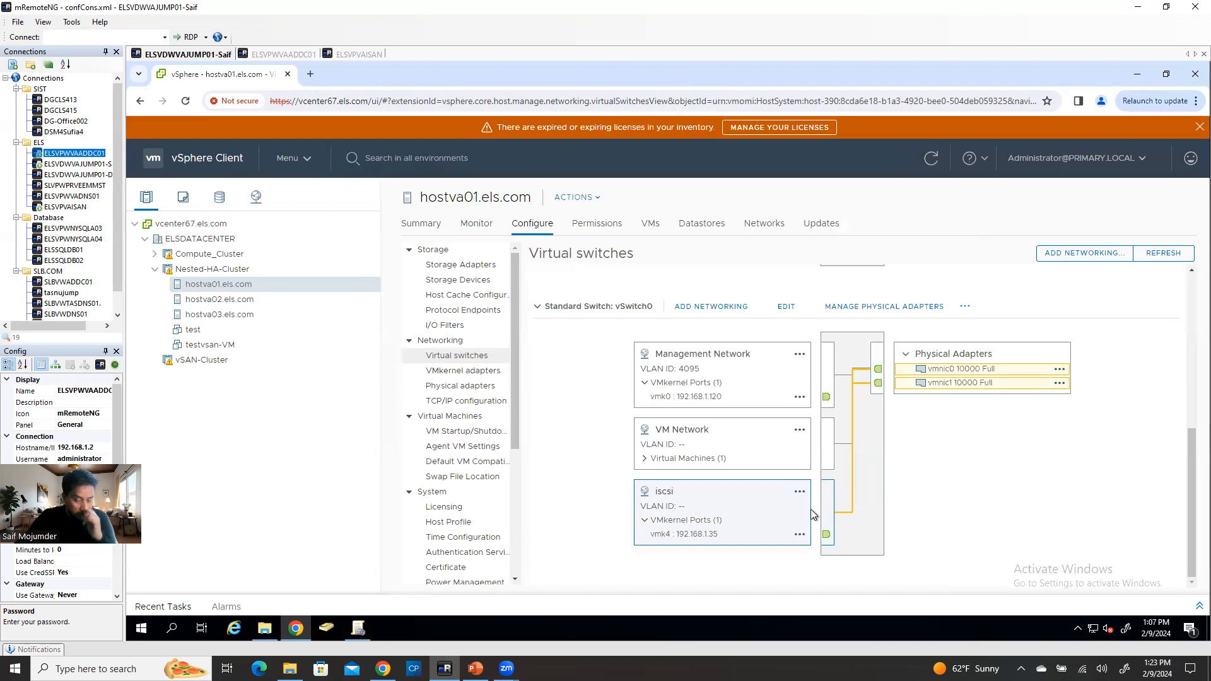
- Try moving vmnic1 to the unused adapters in the iscsi port group's failover order, and discard the change
click(800, 492)
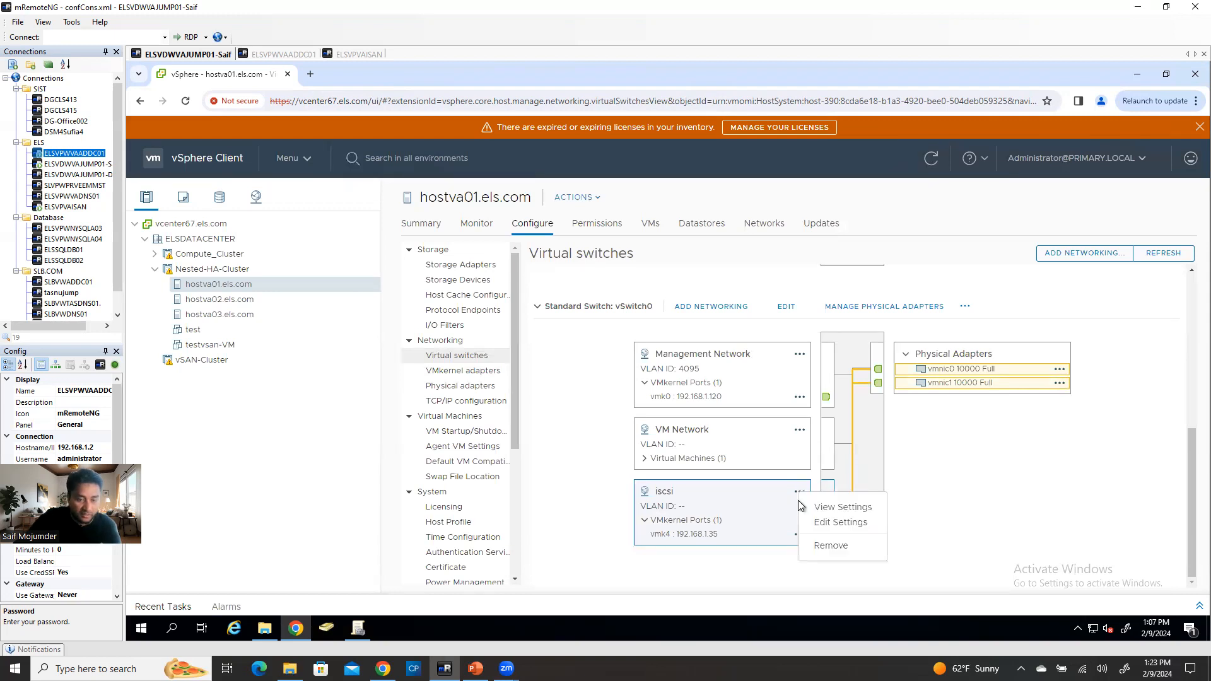
click(842, 526)
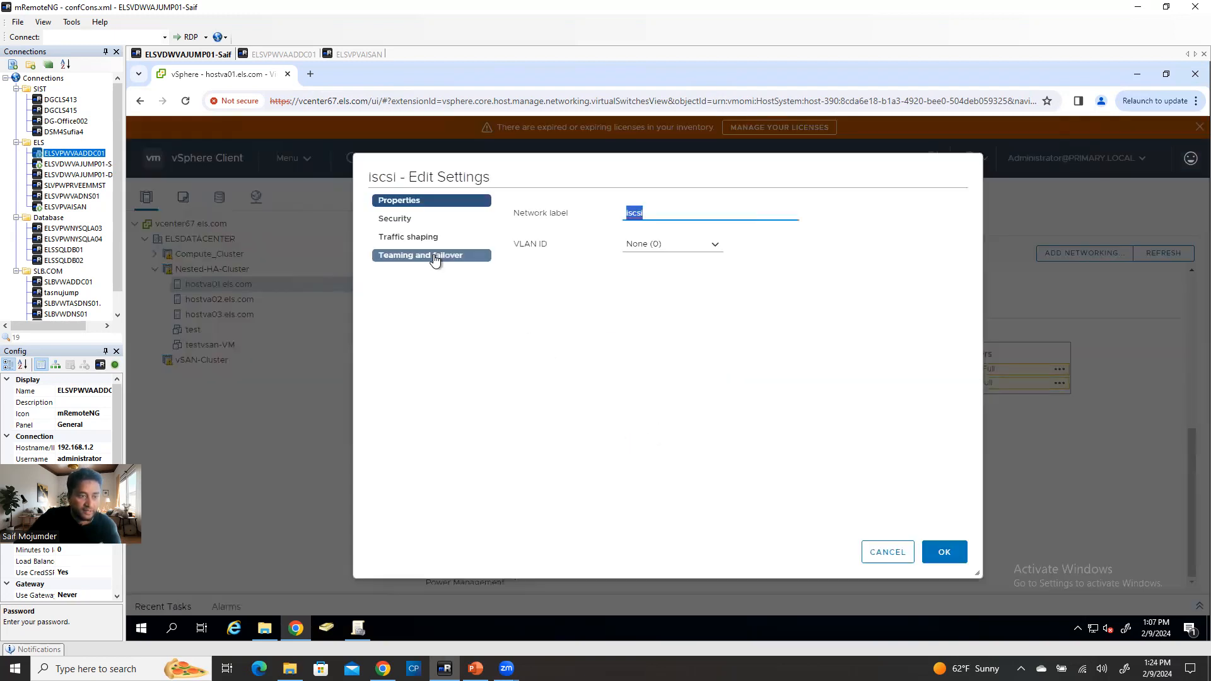
click(435, 256)
click(548, 423)
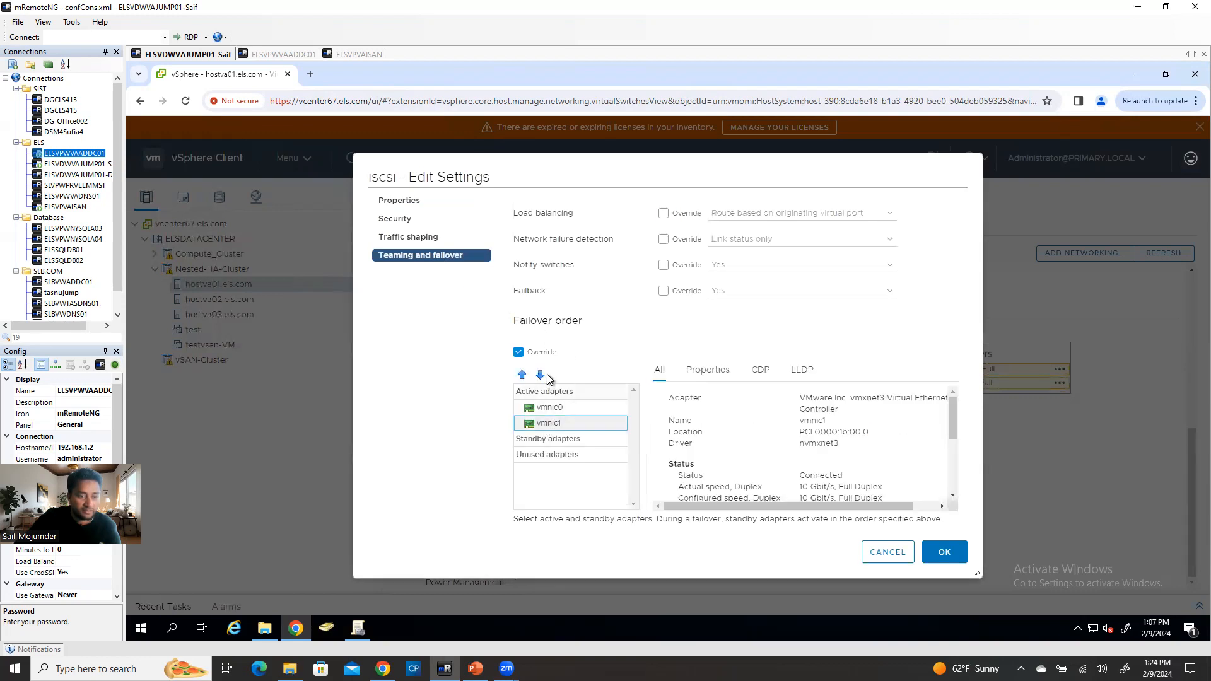
click(541, 375)
click(540, 376)
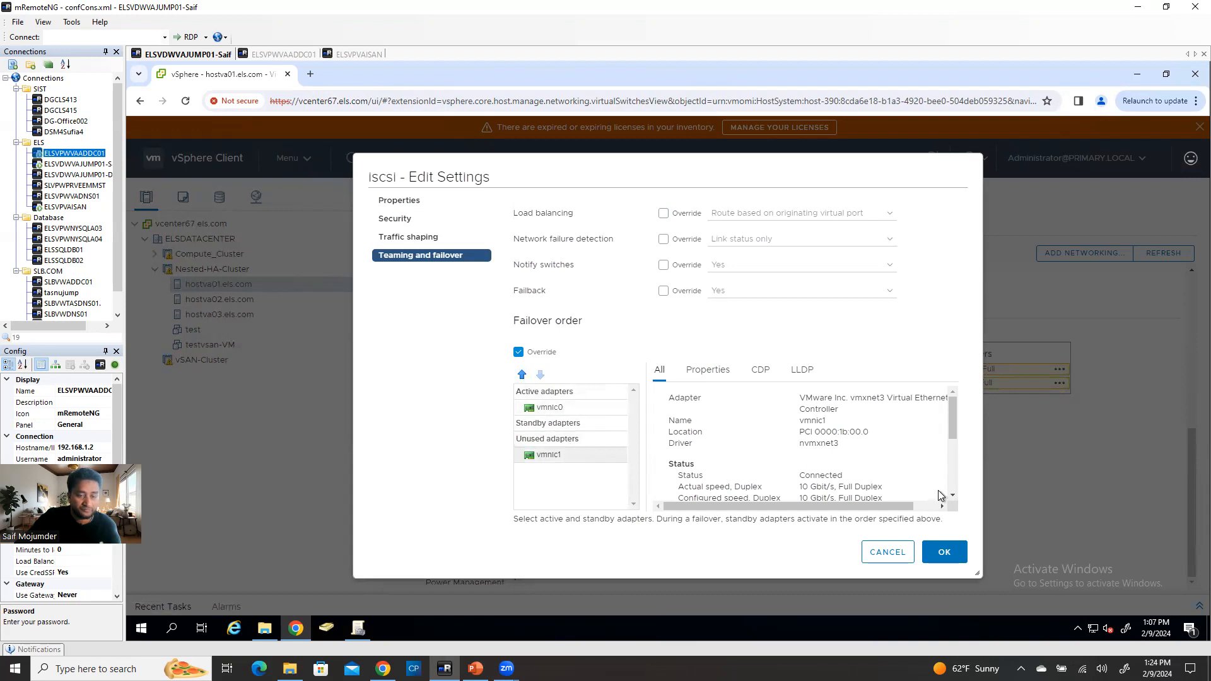
click(889, 555)
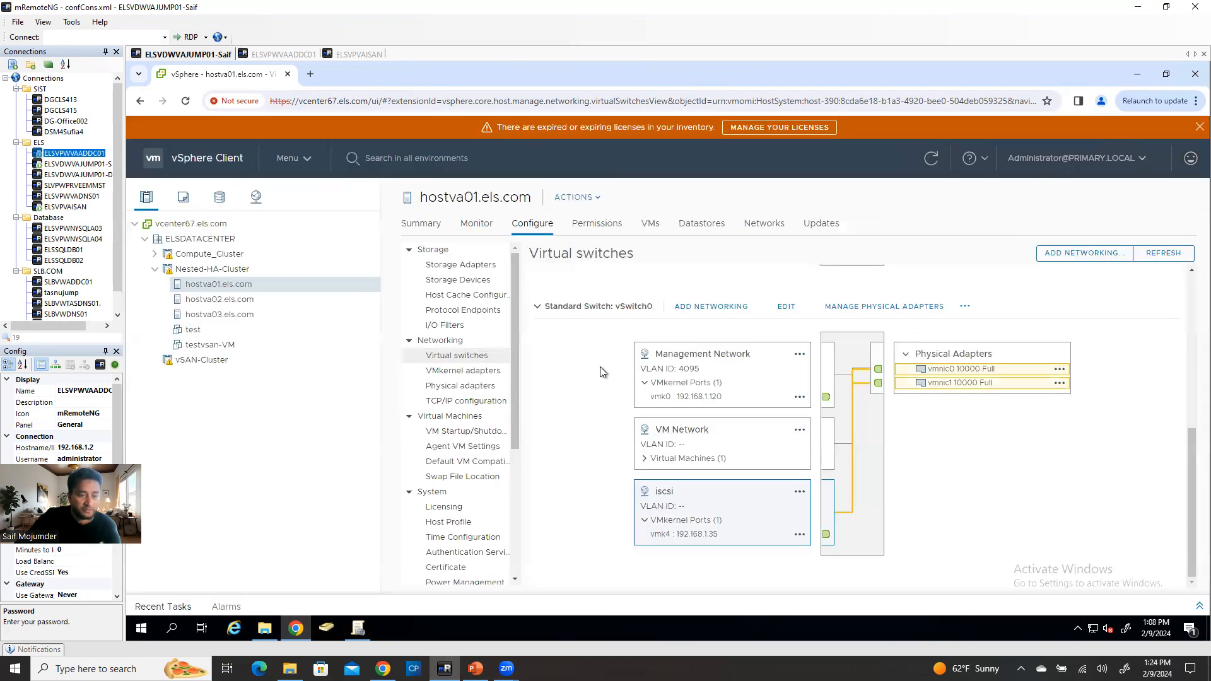
- Remove the iscsi port group from hostva01's vSwitch0
click(799, 492)
click(834, 545)
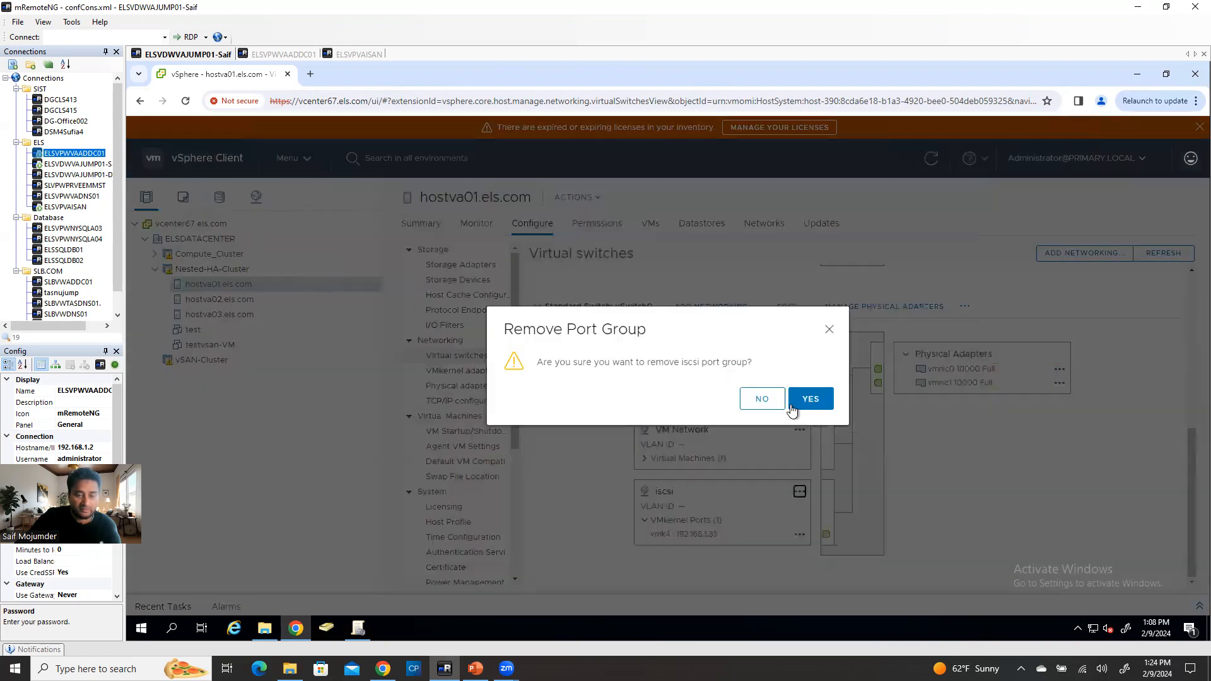
click(793, 404)
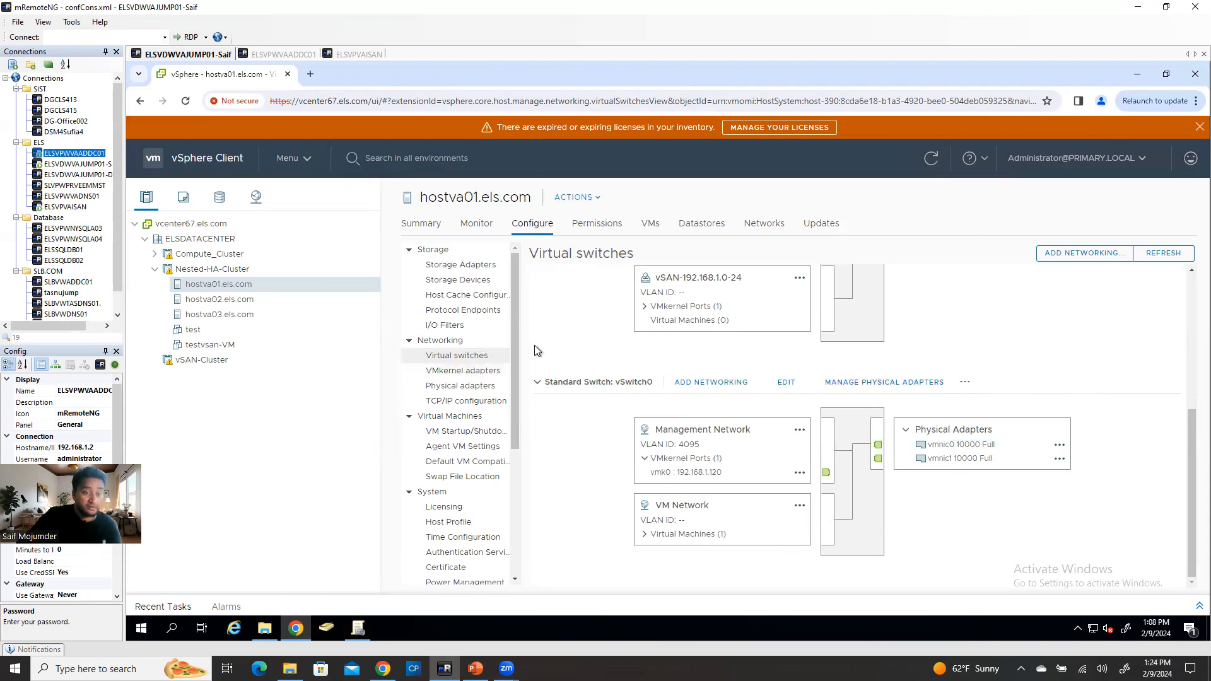
- Examine the uplink failover order of the iSCSI-SAN-192.168.1.0-24 port group on dvSwitch-nested, leaving its settings unchanged
scroll(637, 329, up, 2)
scroll(645, 329, up, 2)
click(255, 196)
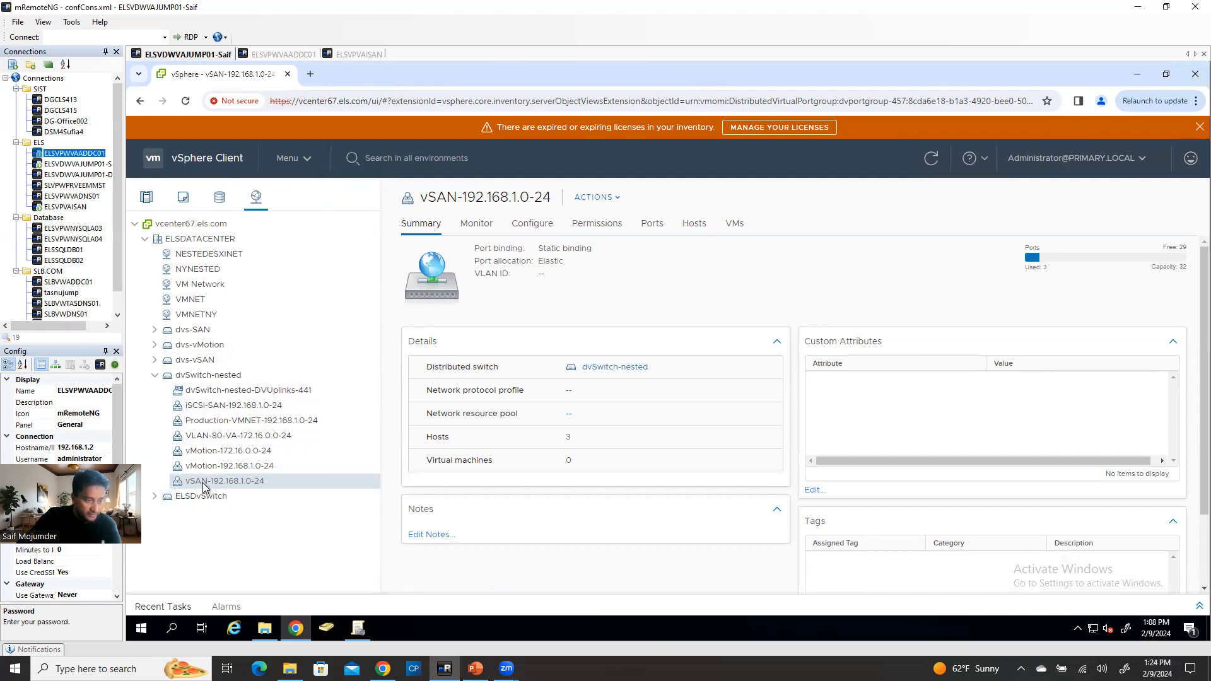
click(210, 407)
right_click(211, 405)
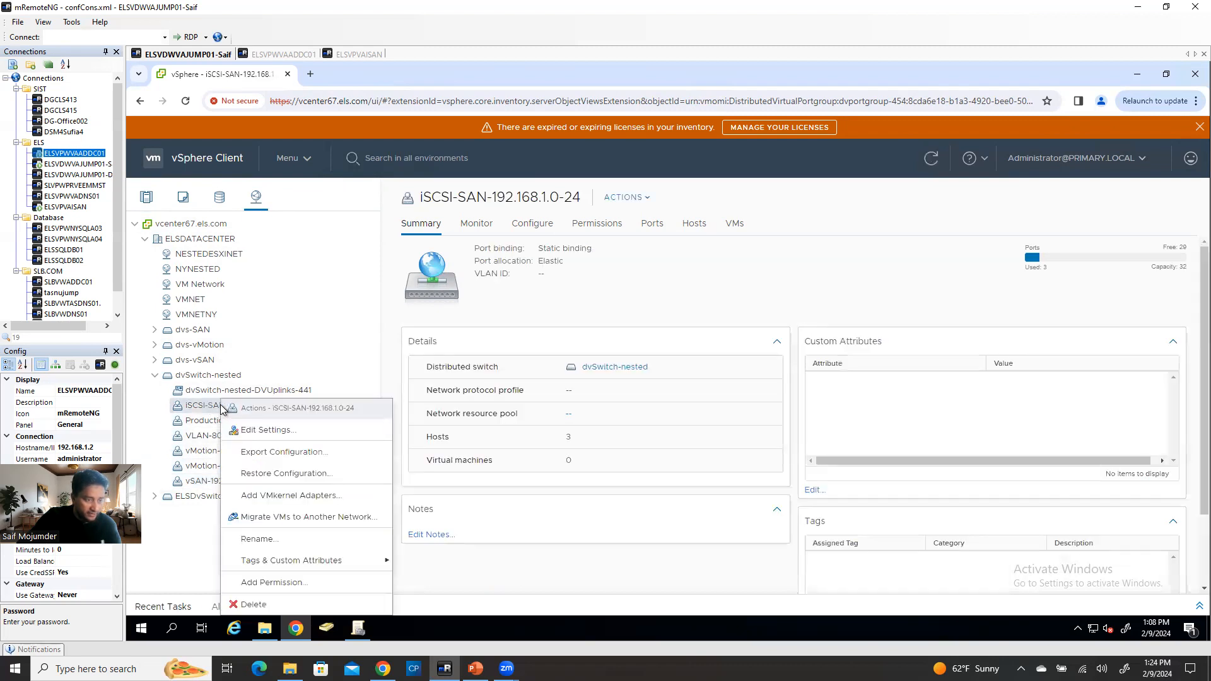
click(256, 434)
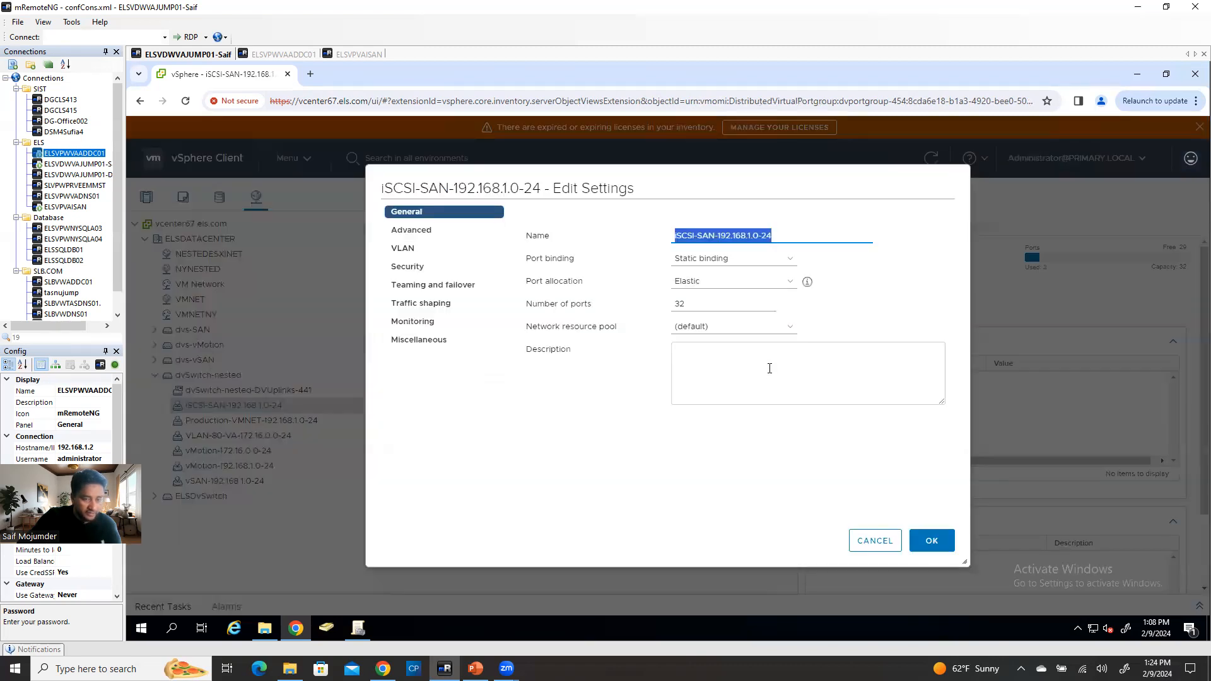
click(411, 288)
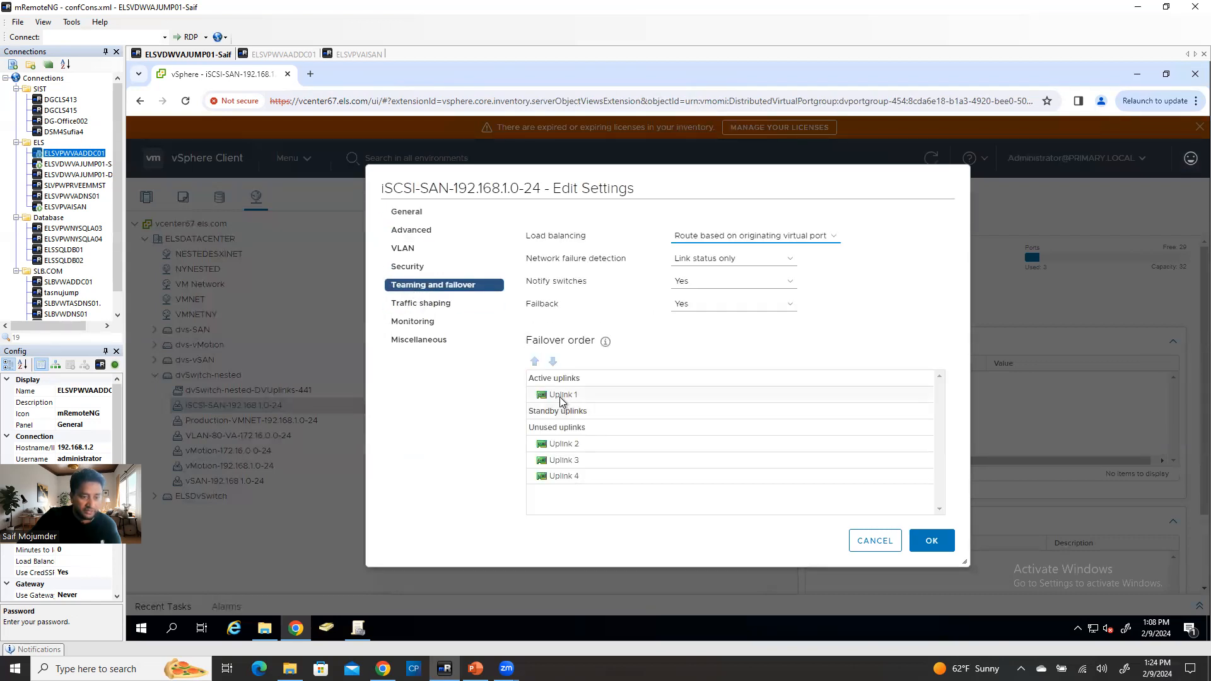
click(562, 398)
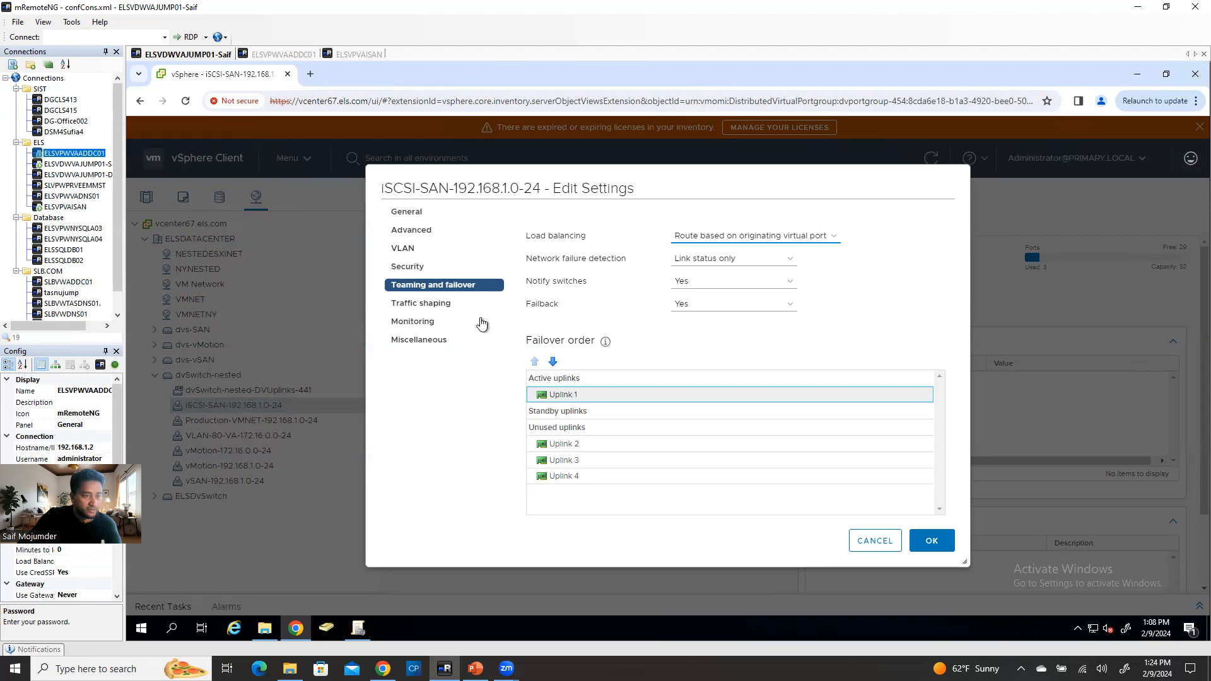
click(893, 542)
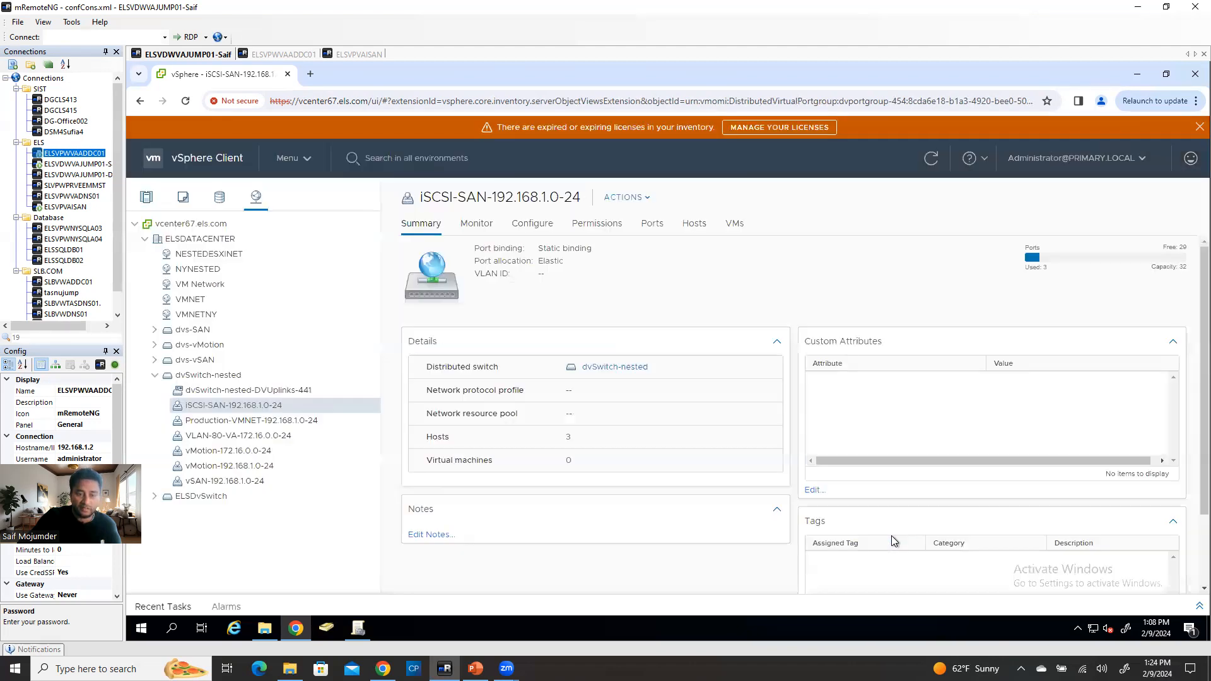
- Return to the host inventory and check hostva03's virtual switches and VMkernel adapters
click(146, 197)
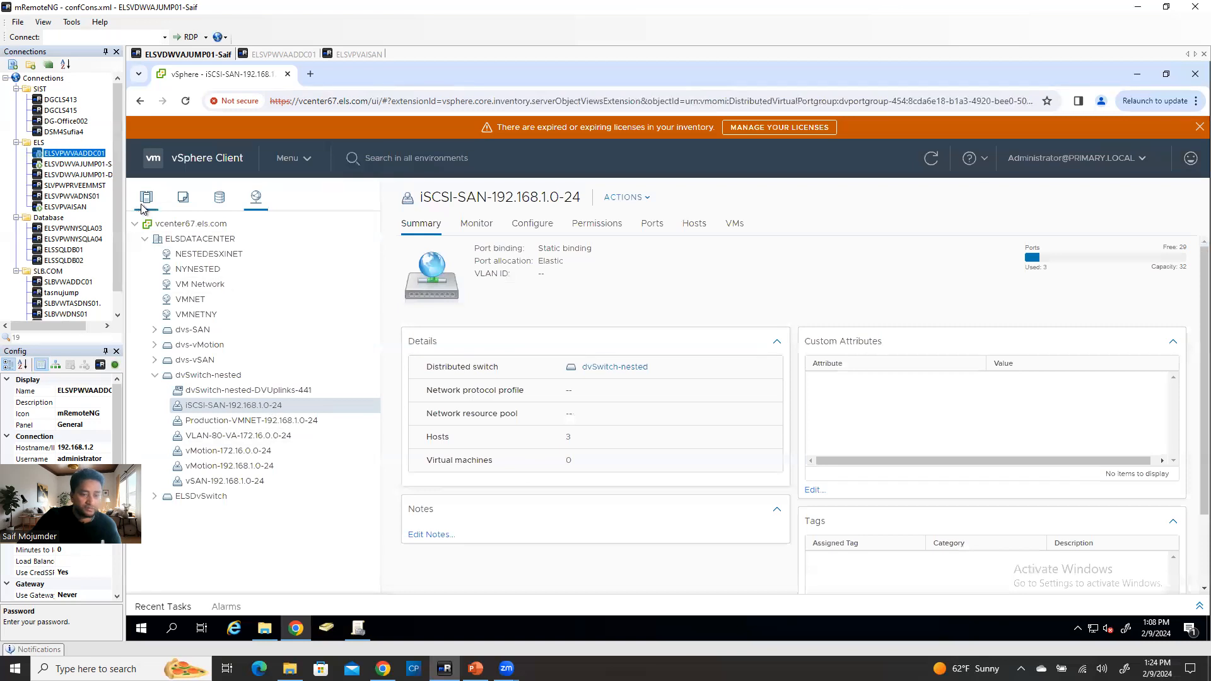
click(242, 300)
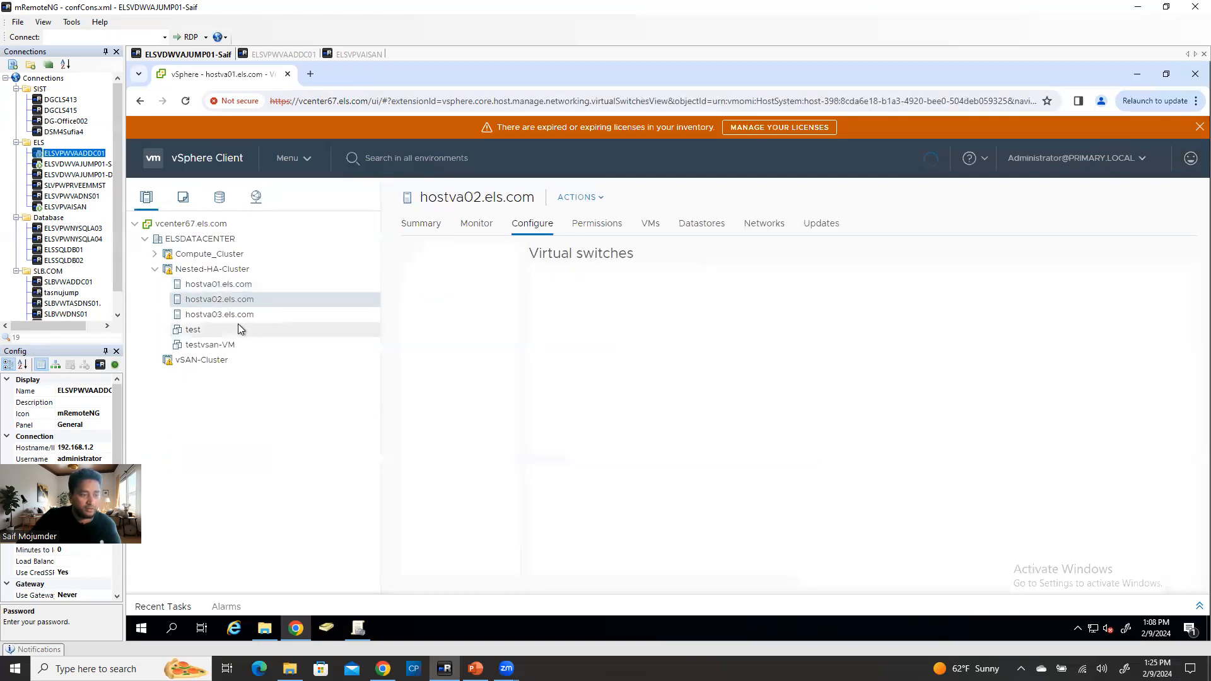
click(241, 313)
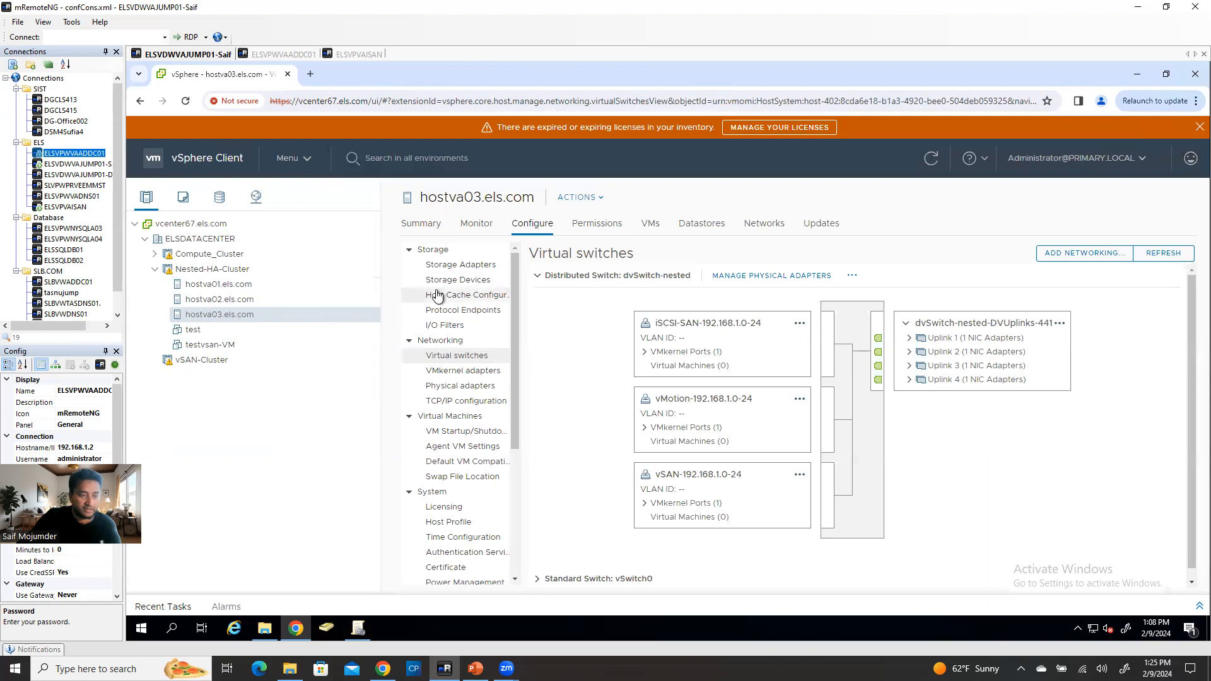
click(492, 373)
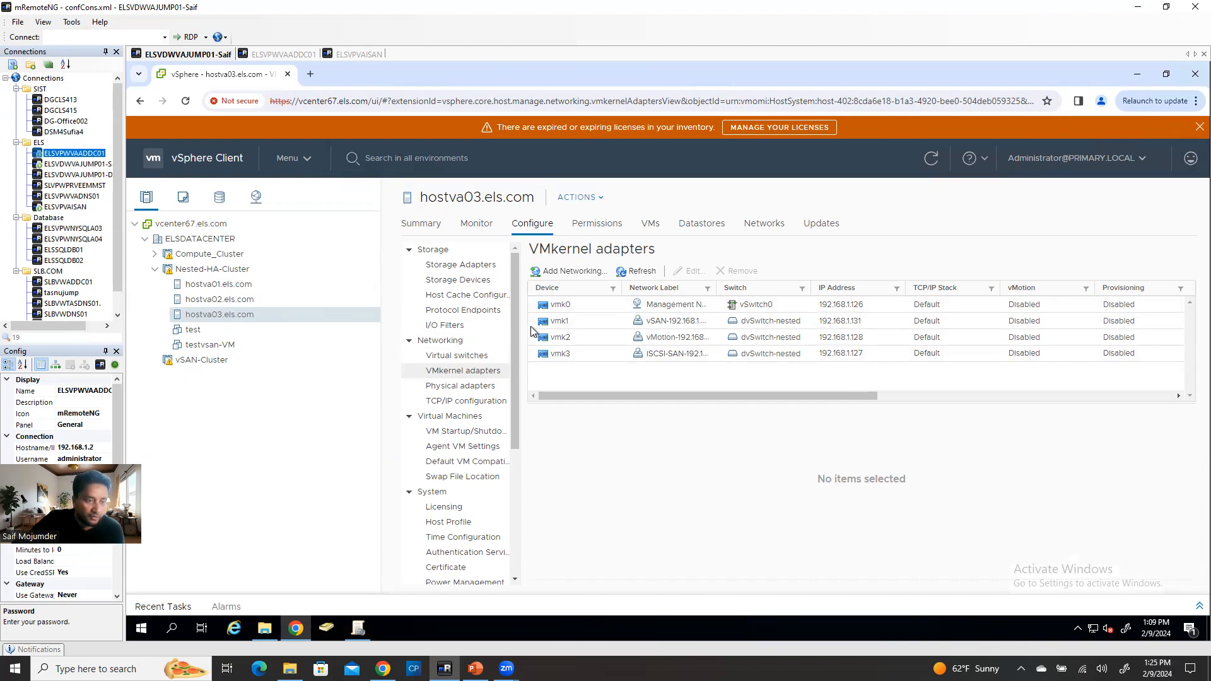
- Open hostva01's storage adapters, switching from the StarWind console back to the jump server's vSphere Client session
click(206, 285)
click(470, 268)
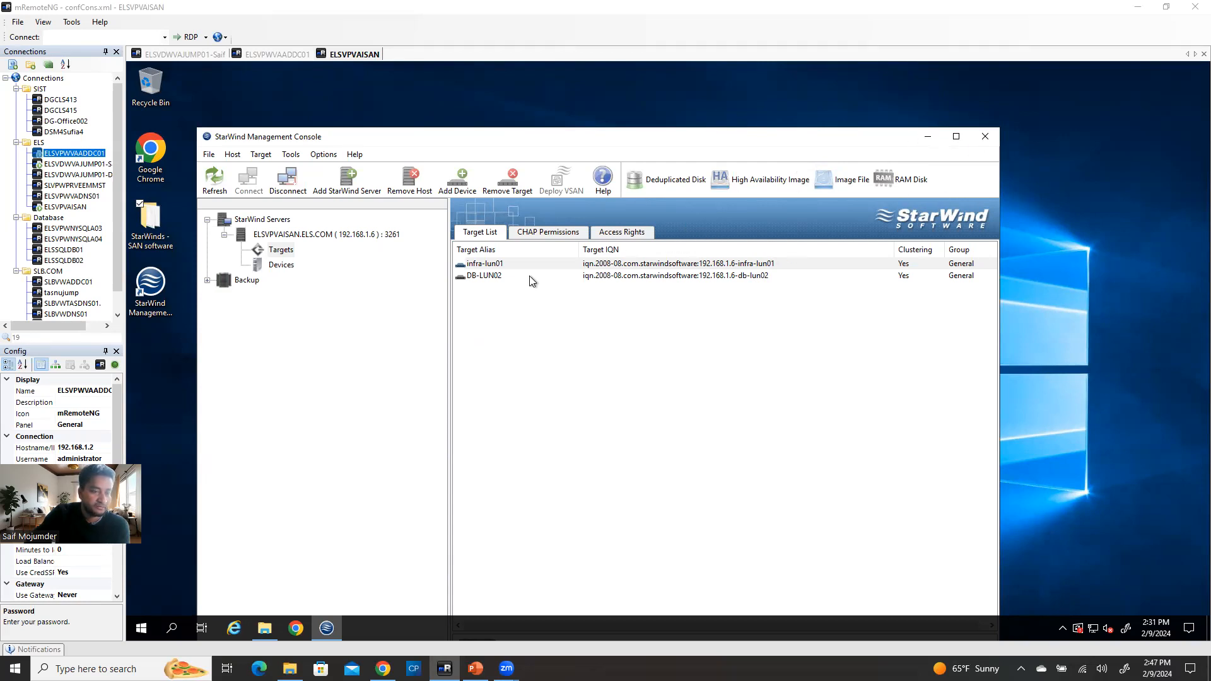
click(194, 58)
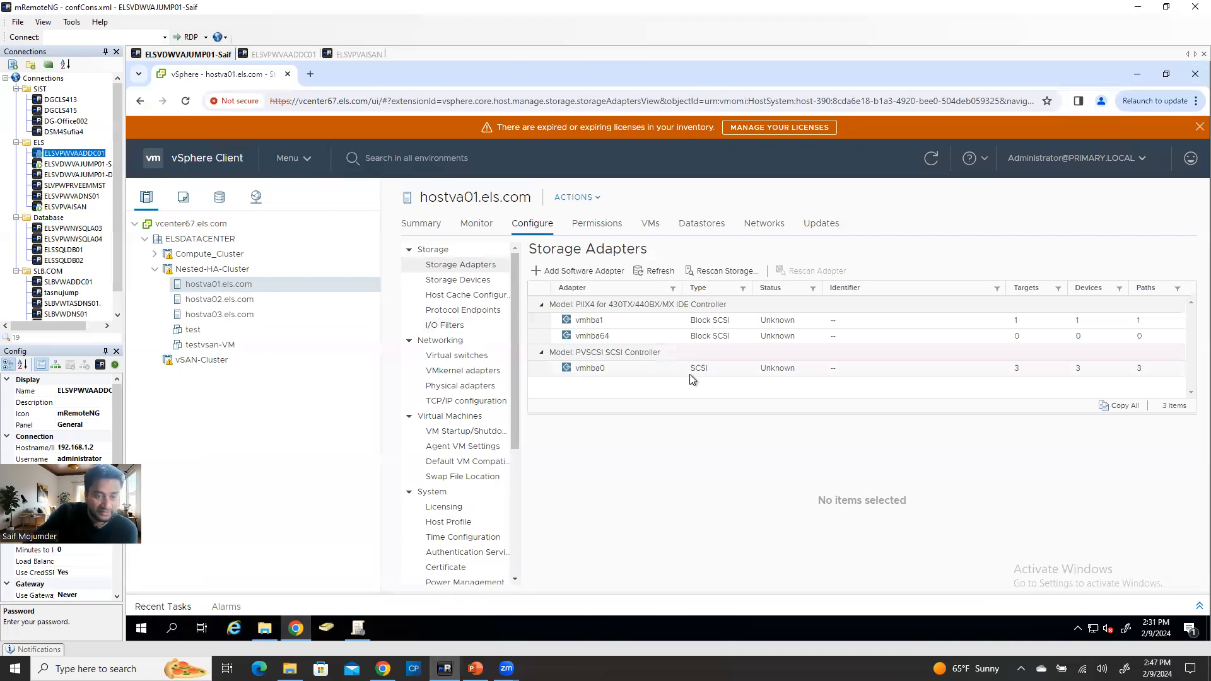
- Go through the storage adapters of hostva02 and hostva03, and return to hostva01's storage adapter configuration
click(263, 299)
click(239, 283)
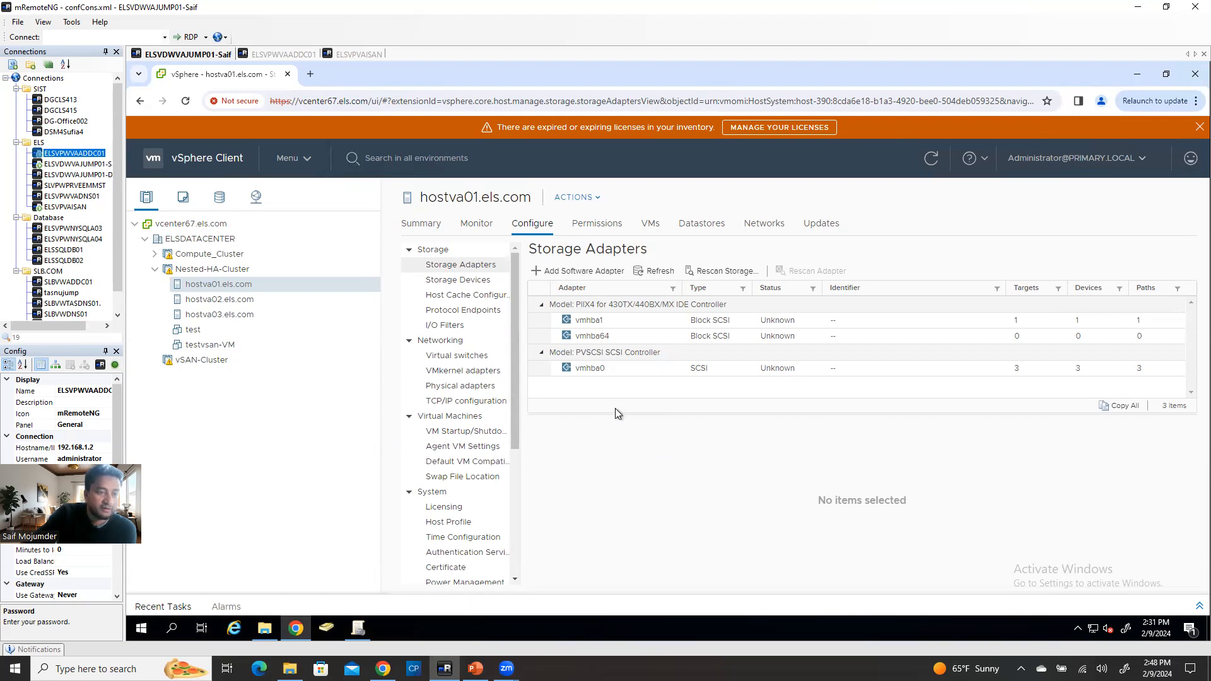
click(243, 300)
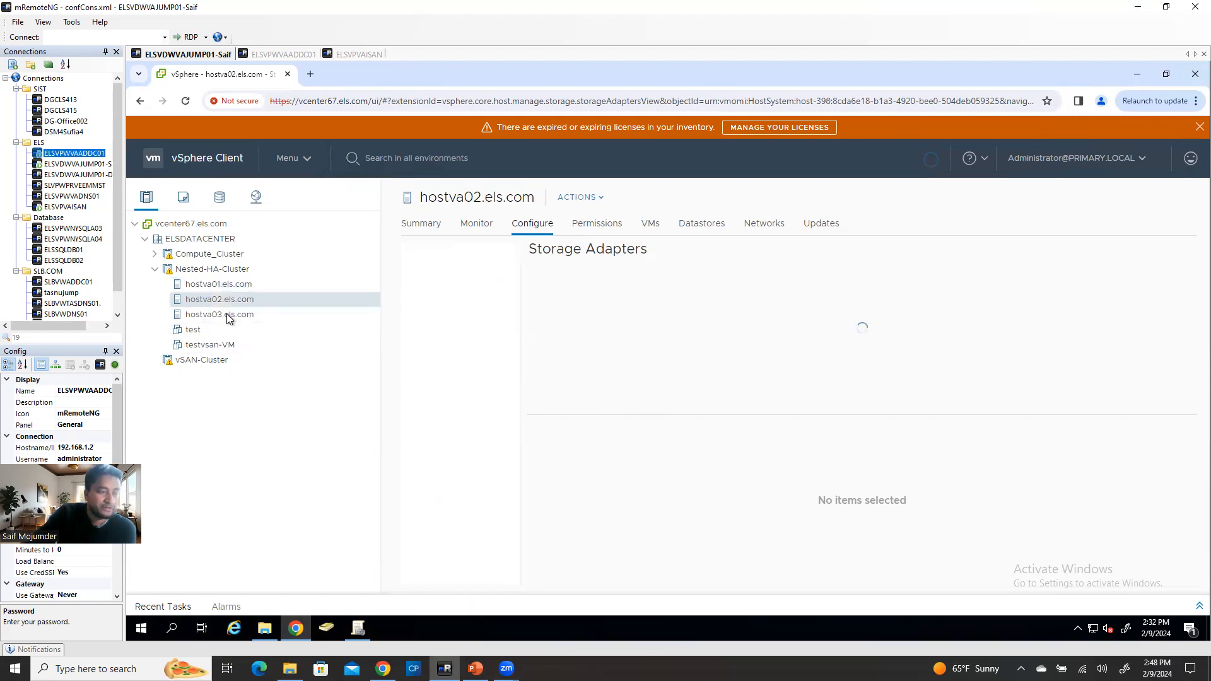
click(227, 315)
click(221, 291)
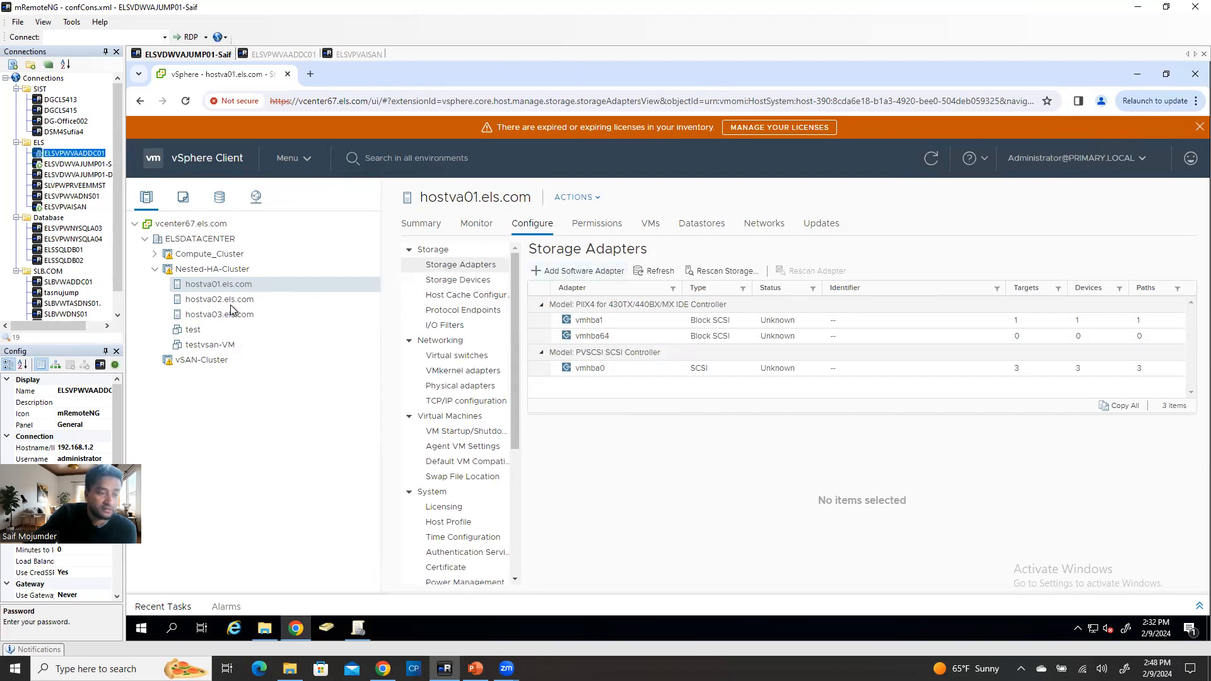
click(523, 227)
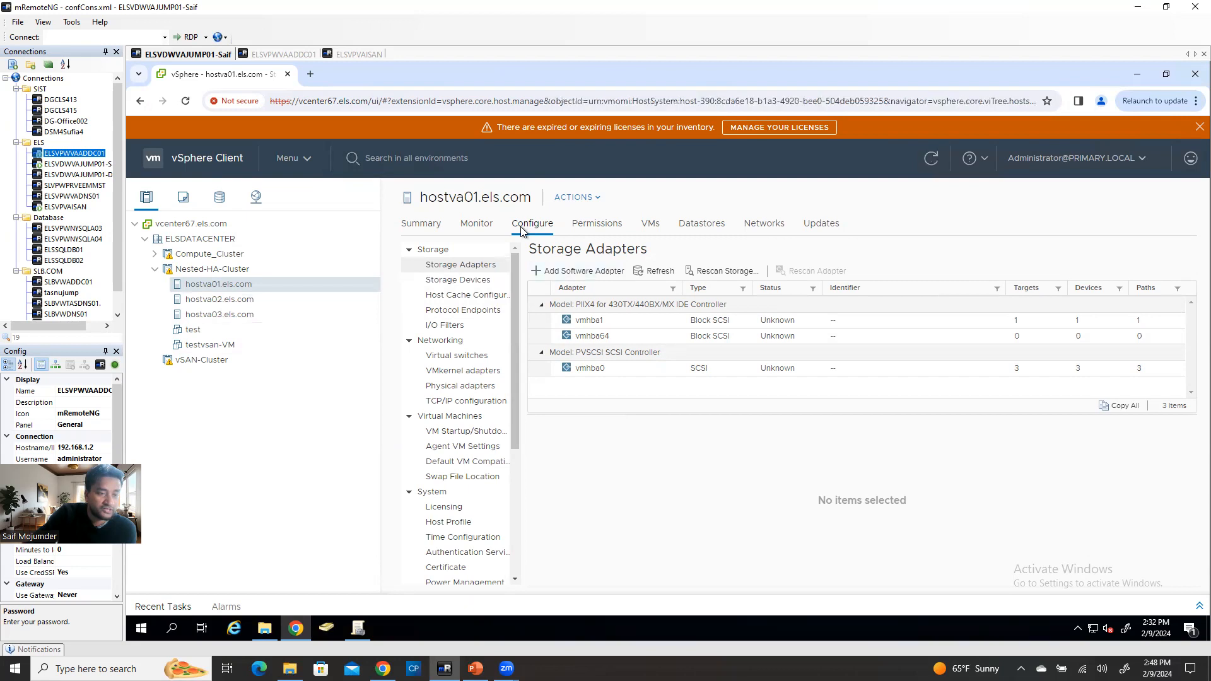
- Add a software iSCSI adapter to hostva01, and glance at the iSCSI SAN storage diagram in PowerPoint before returning to the host
click(461, 265)
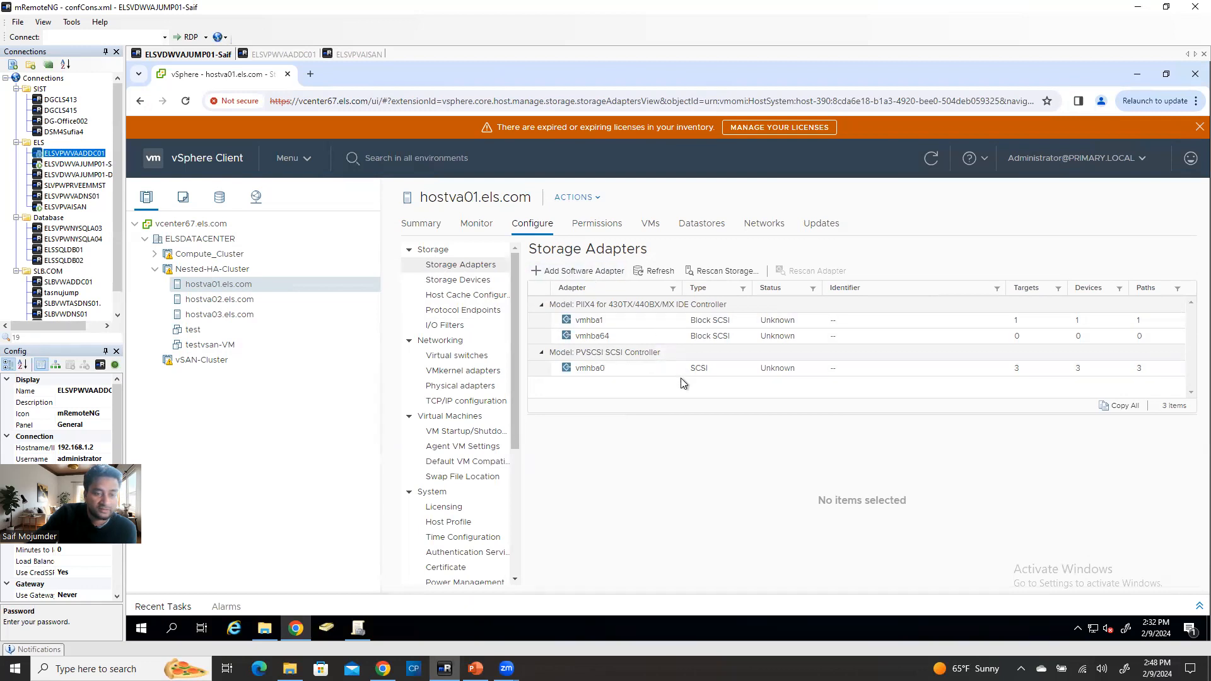
click(583, 272)
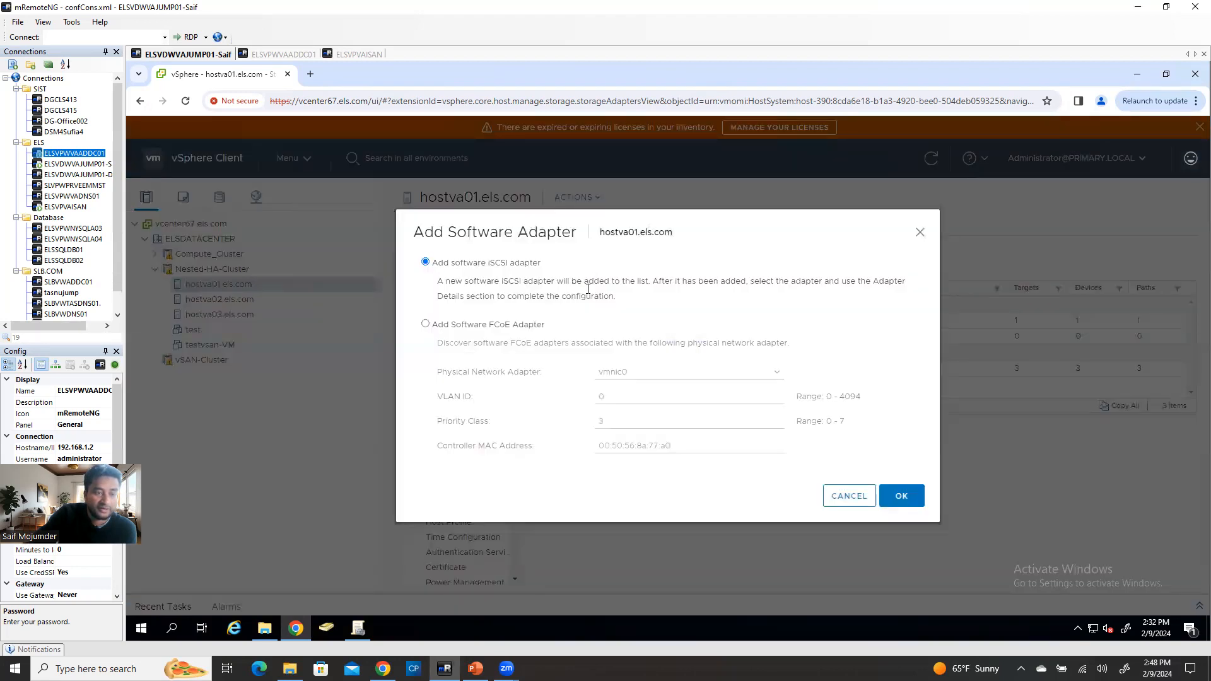
click(891, 494)
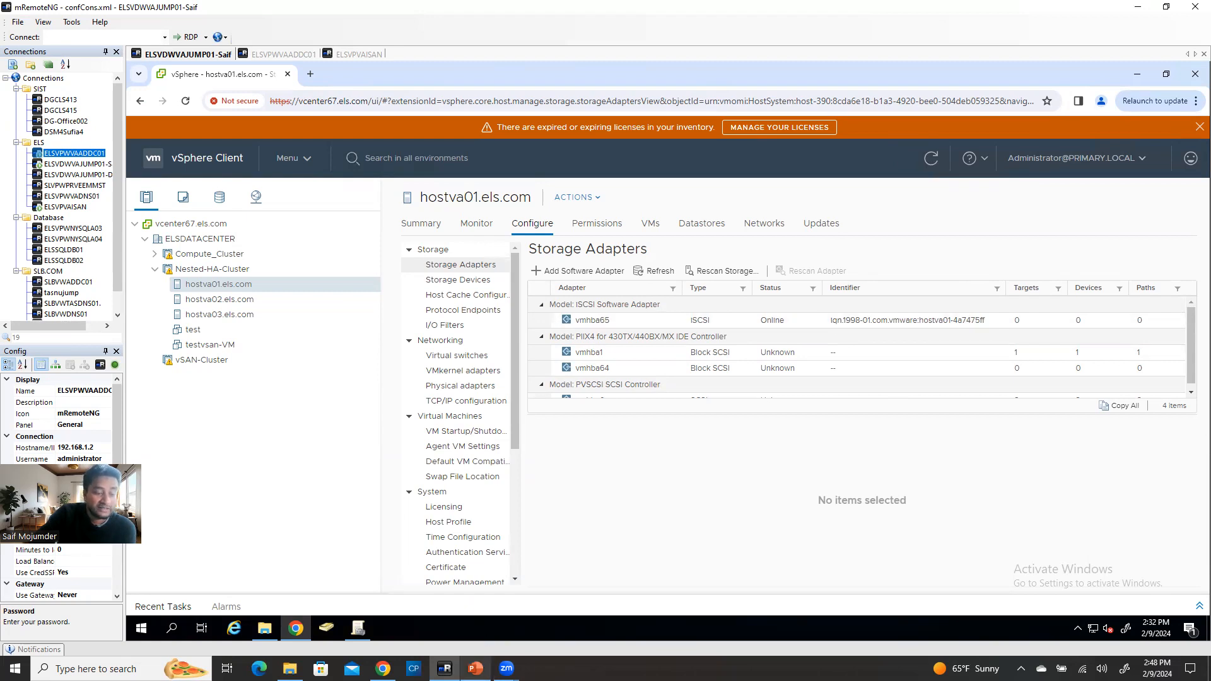
click(476, 668)
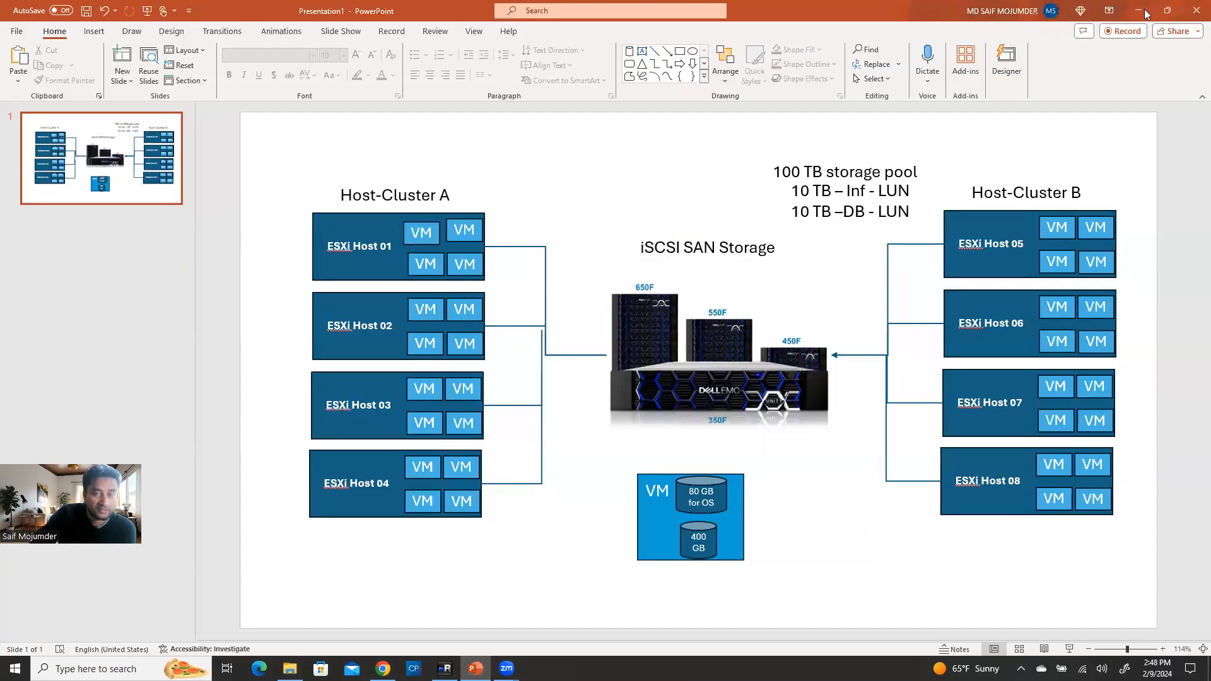
click(1140, 9)
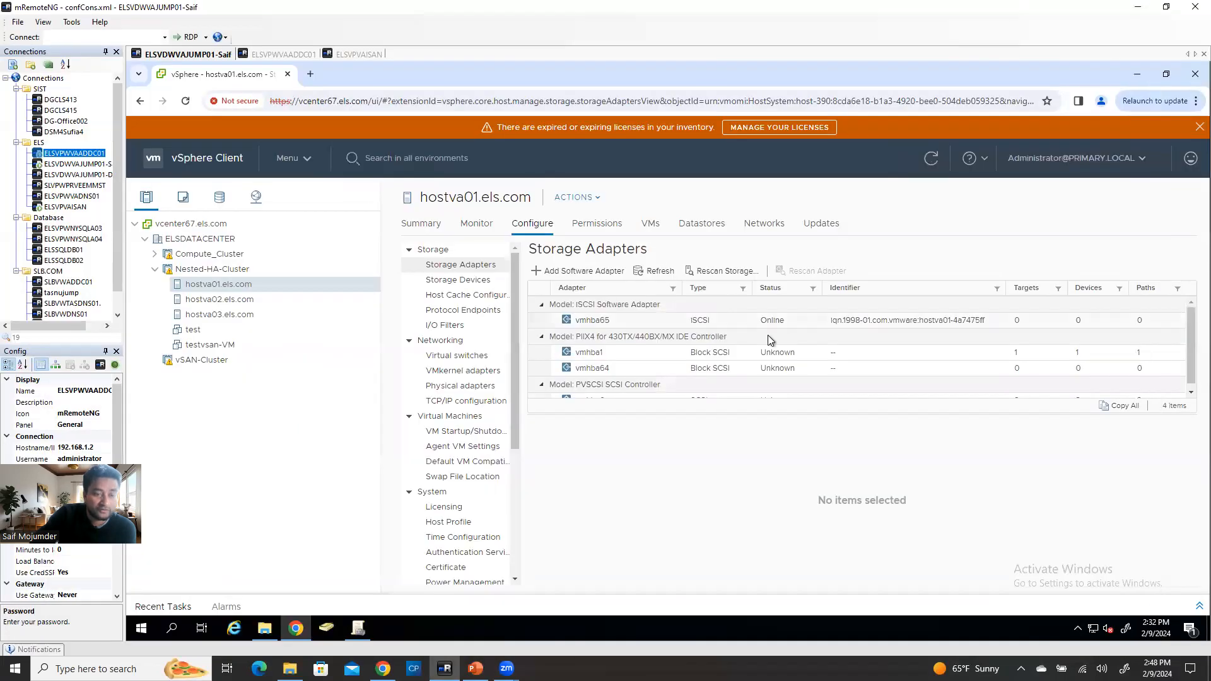
- Bind hostva01's iSCSI adapter vmhba65 to VMkernel adapter vmk3 on the iSCSI-SAN-192.168.1.0-24 port group
click(797, 324)
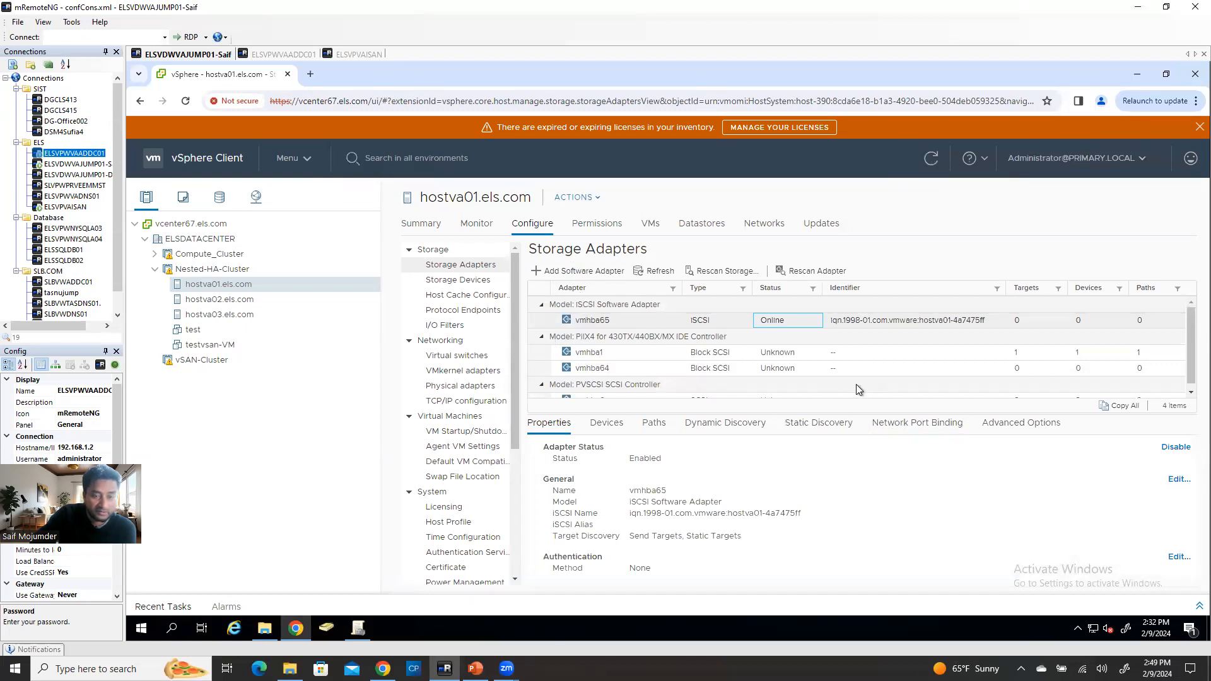
click(908, 427)
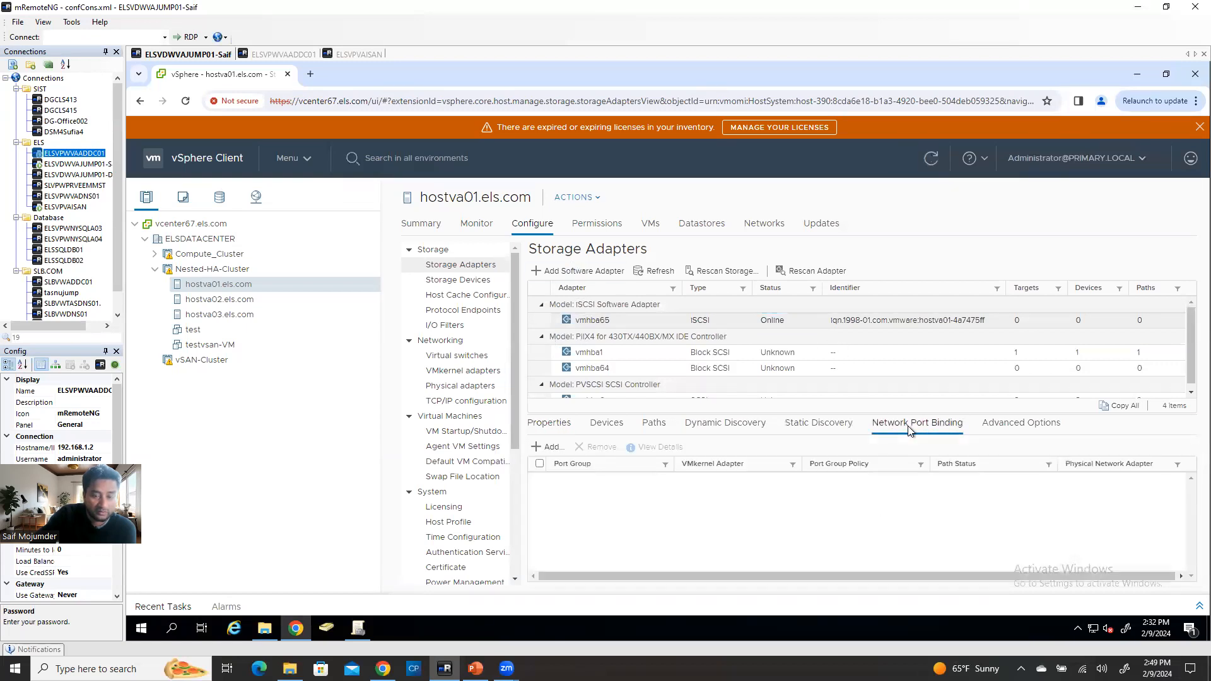
click(549, 448)
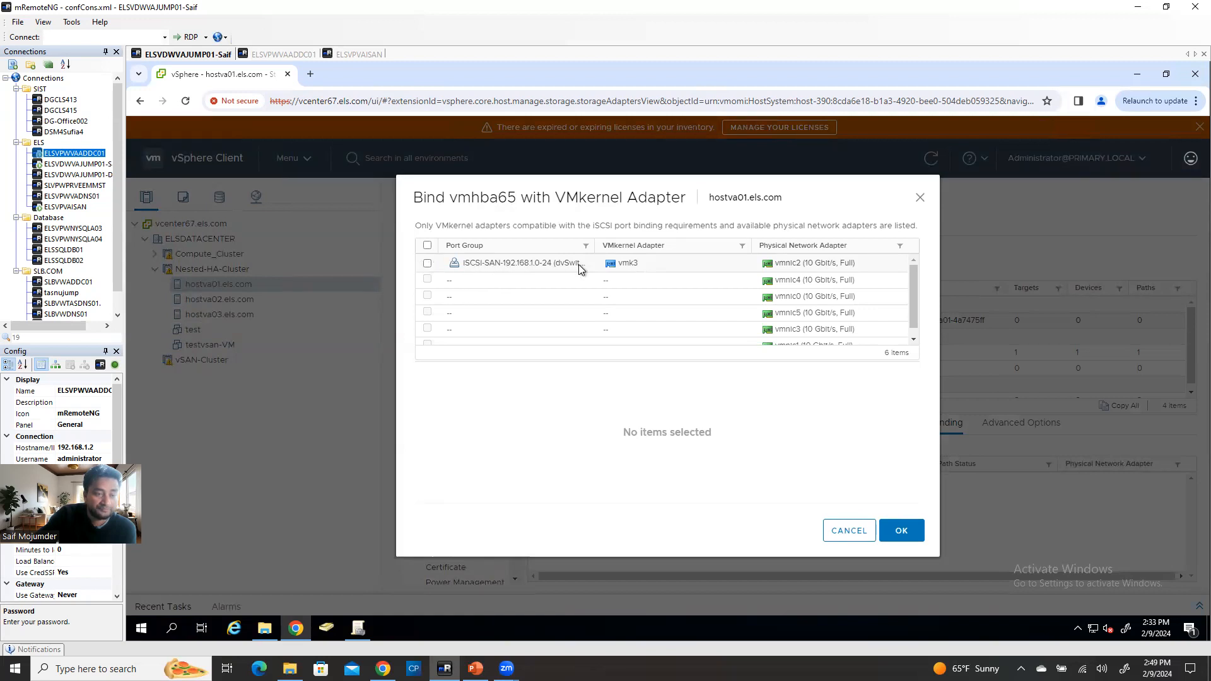
click(427, 263)
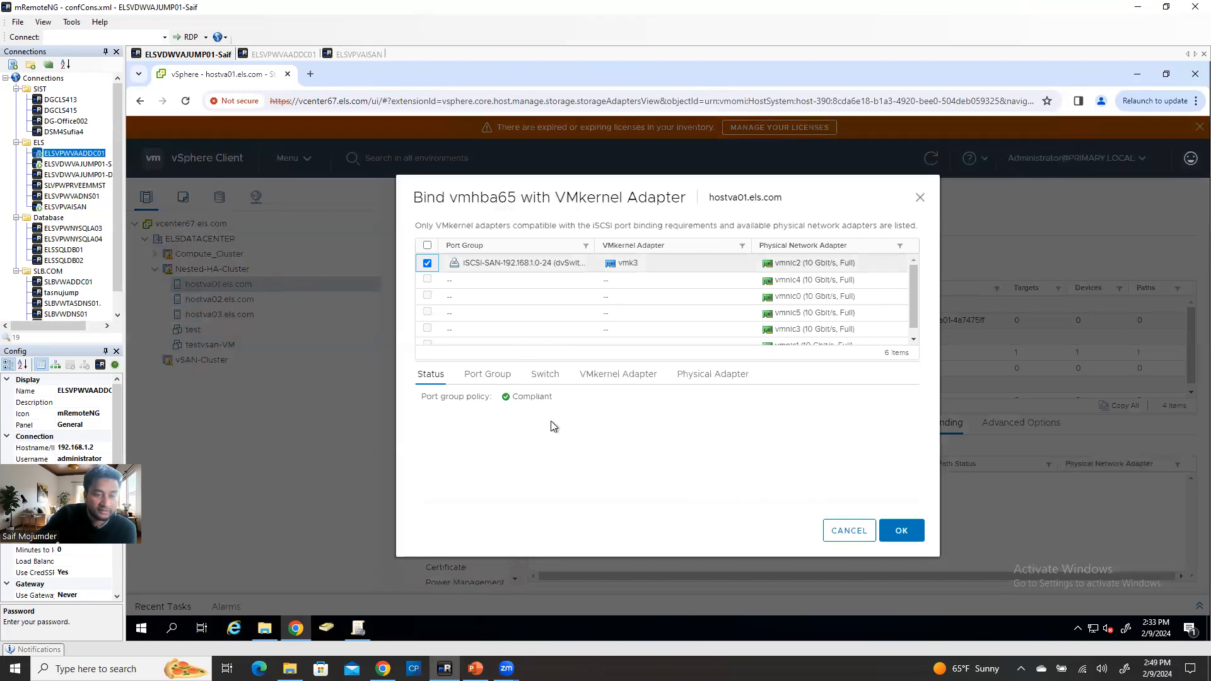
click(912, 531)
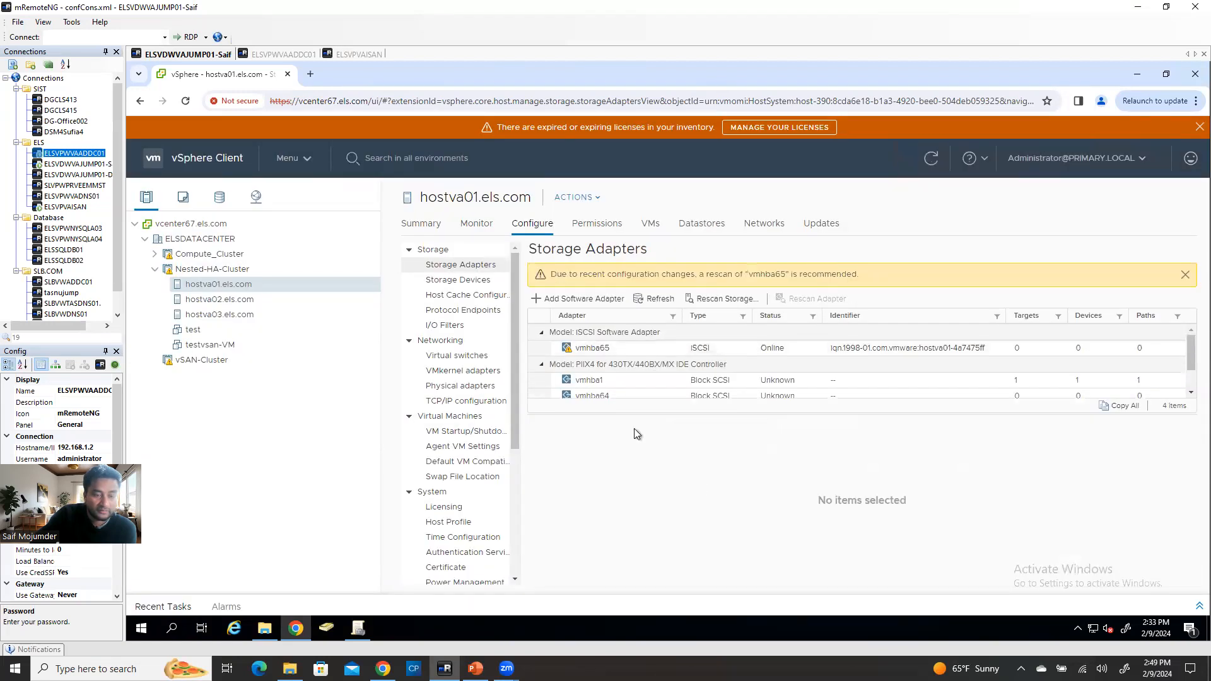
- Add 192.168.1.6 on port 3260 as a dynamic discovery target server for vmhba65, checking the address against the ELSVPVAISAN connection
click(599, 350)
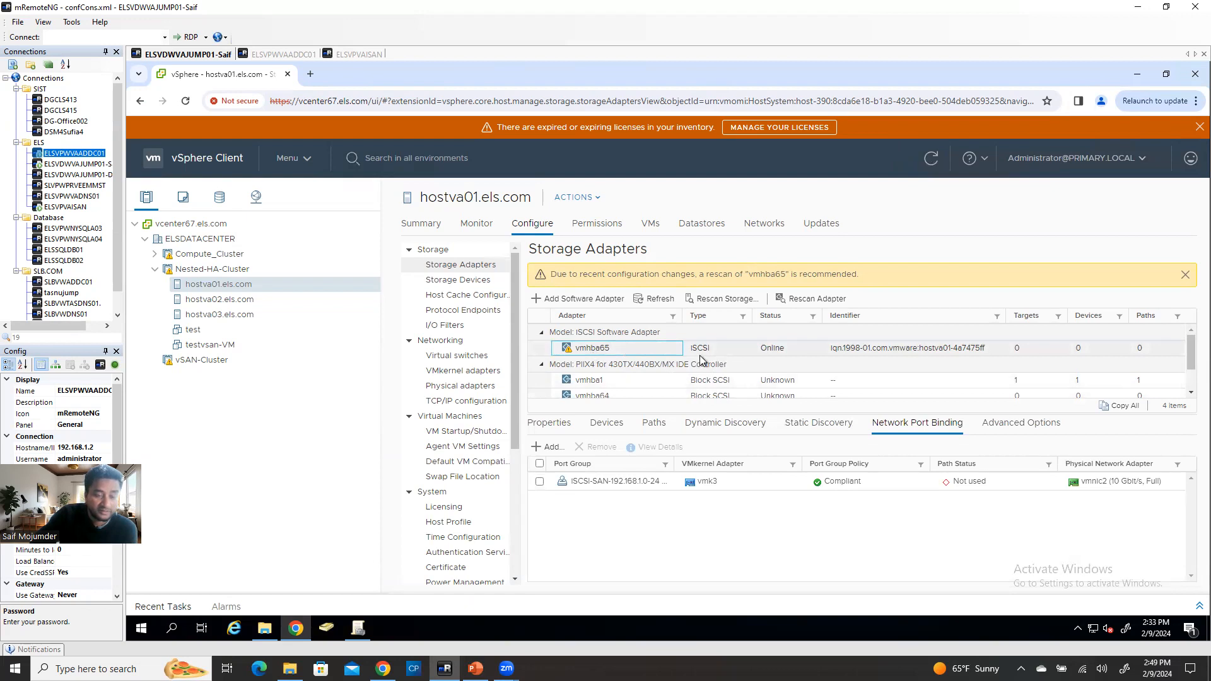
click(699, 427)
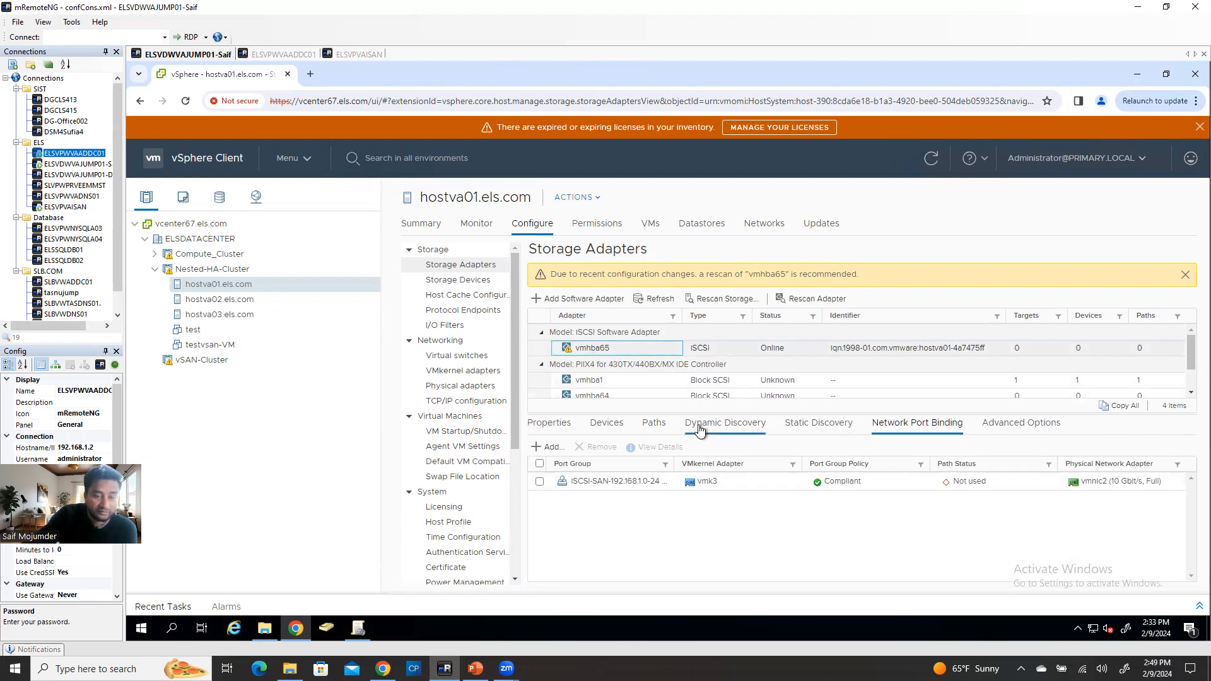
click(558, 452)
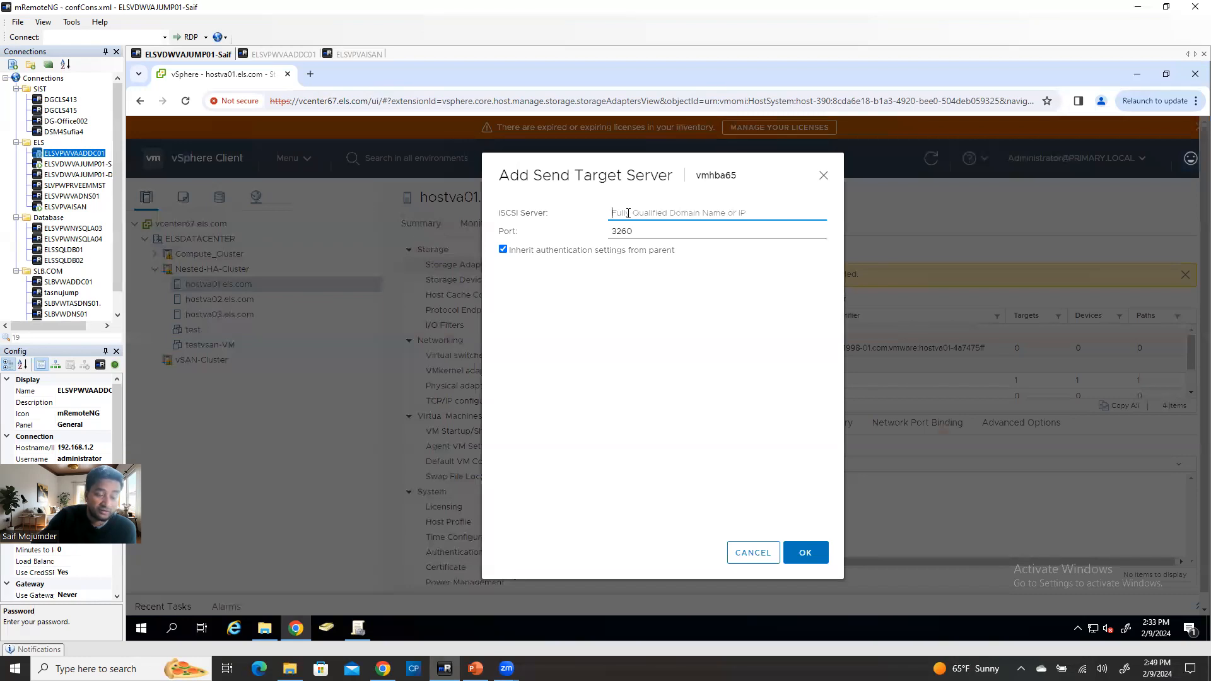
click(365, 55)
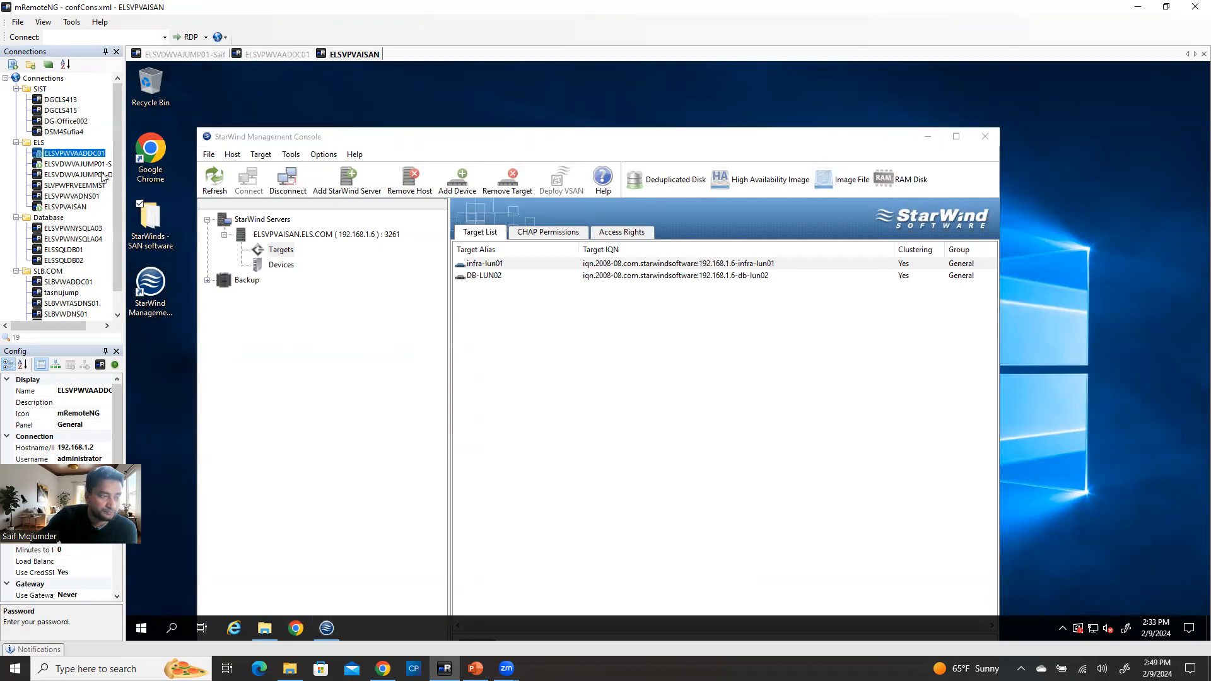
click(85, 209)
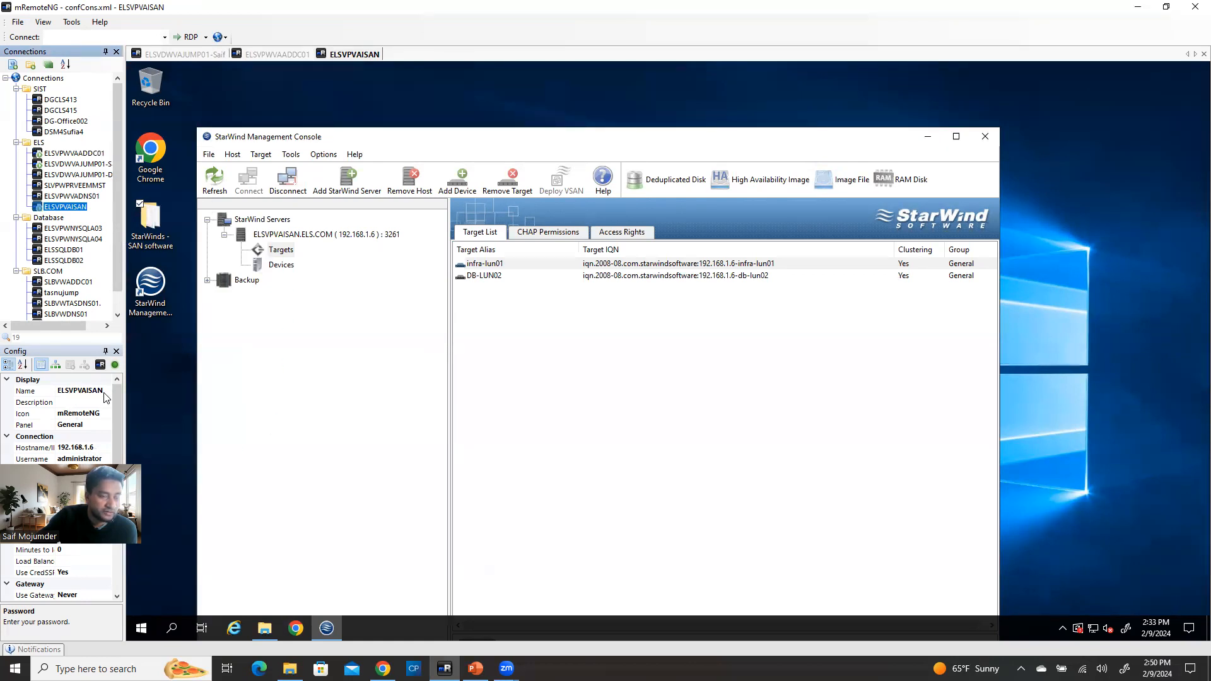
click(188, 55)
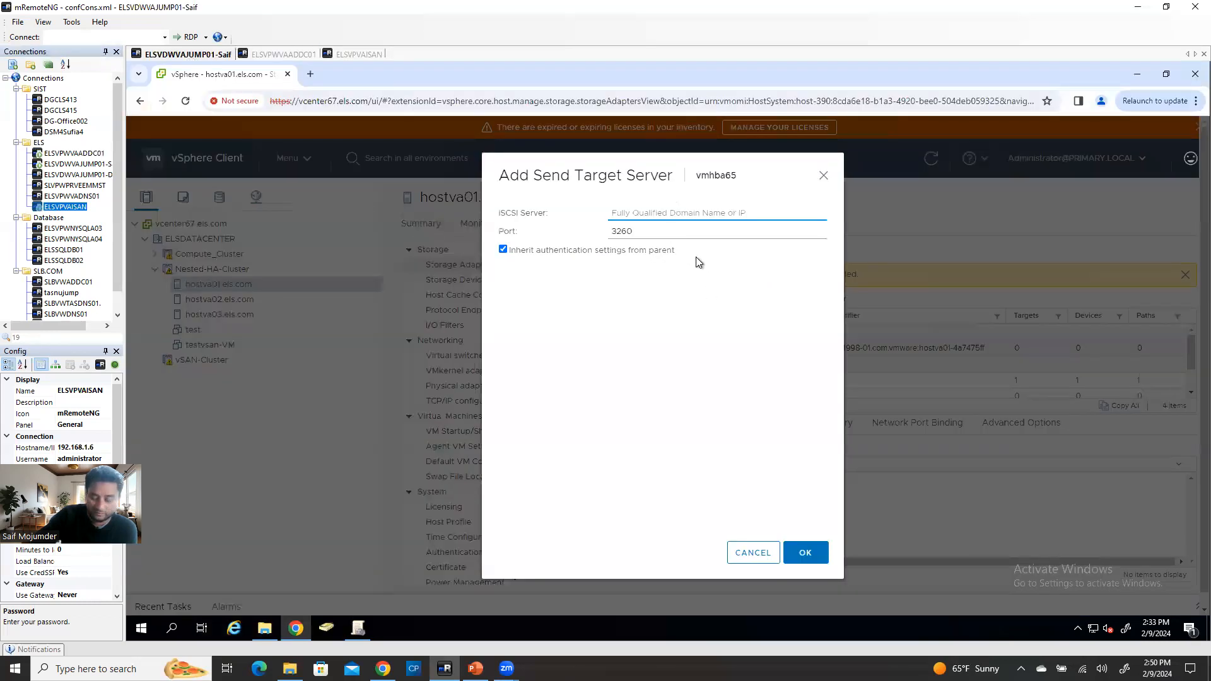
text(1)
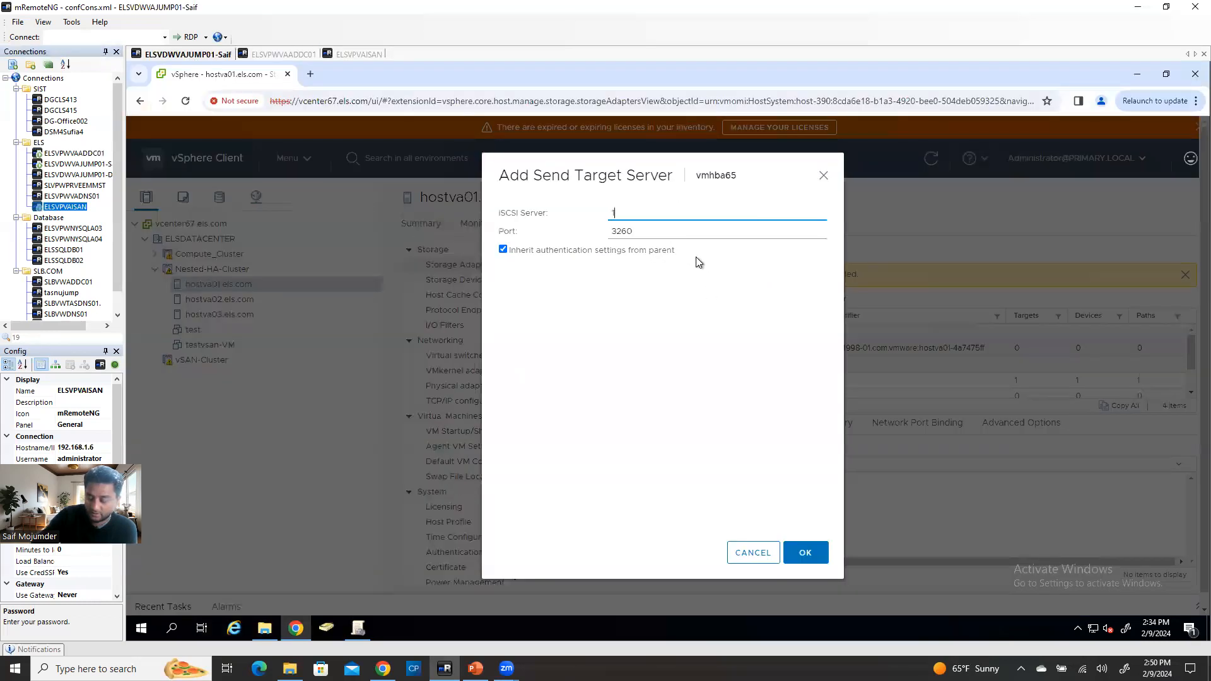
text(92.168.1.6)
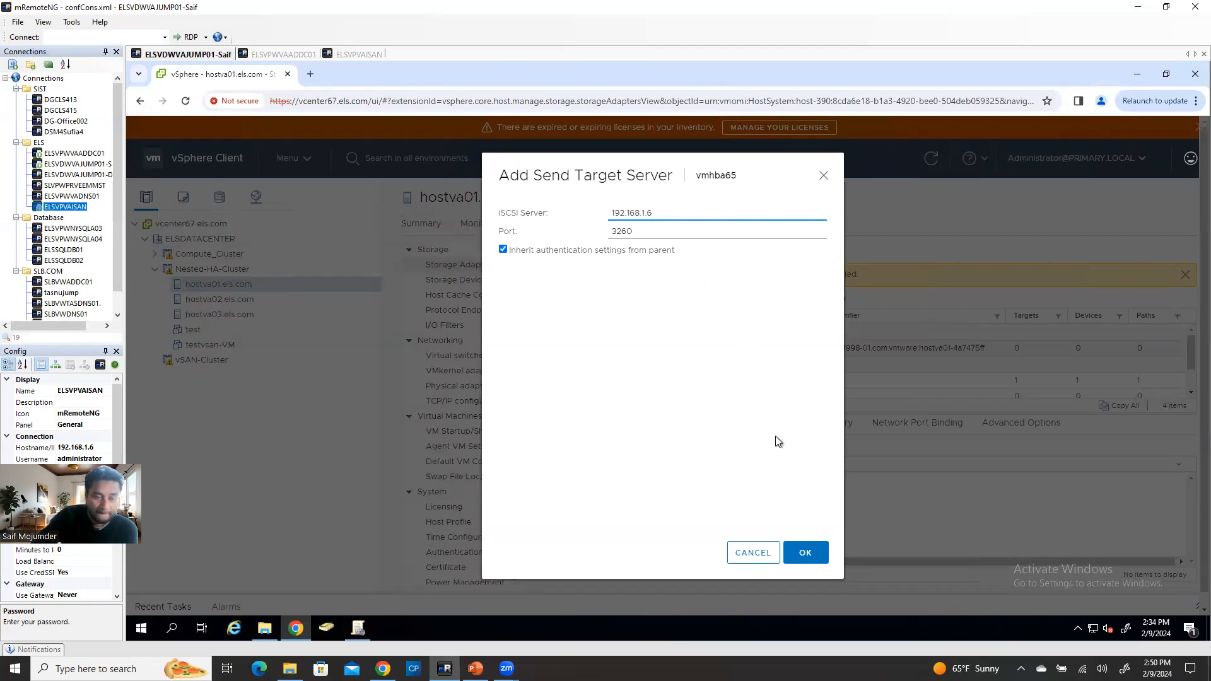
click(806, 554)
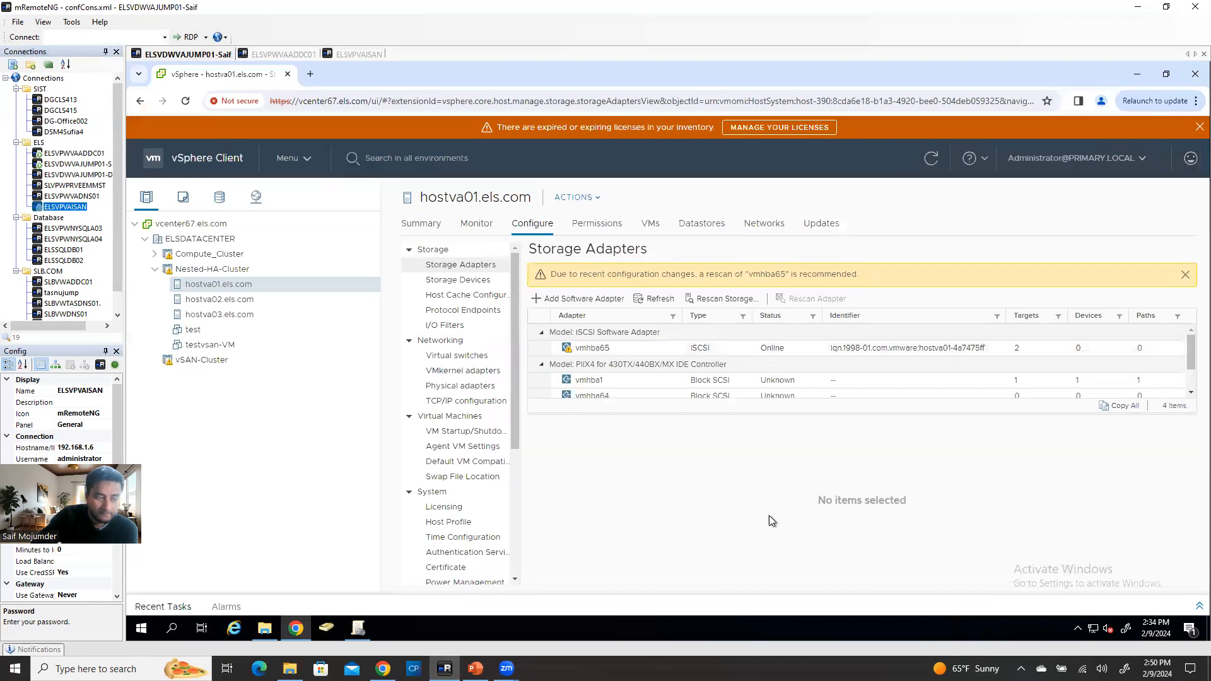
- Review vmhba65's discovery targets and devices, and rescan hostva01 for new storage devices and VMFS volumes
click(603, 351)
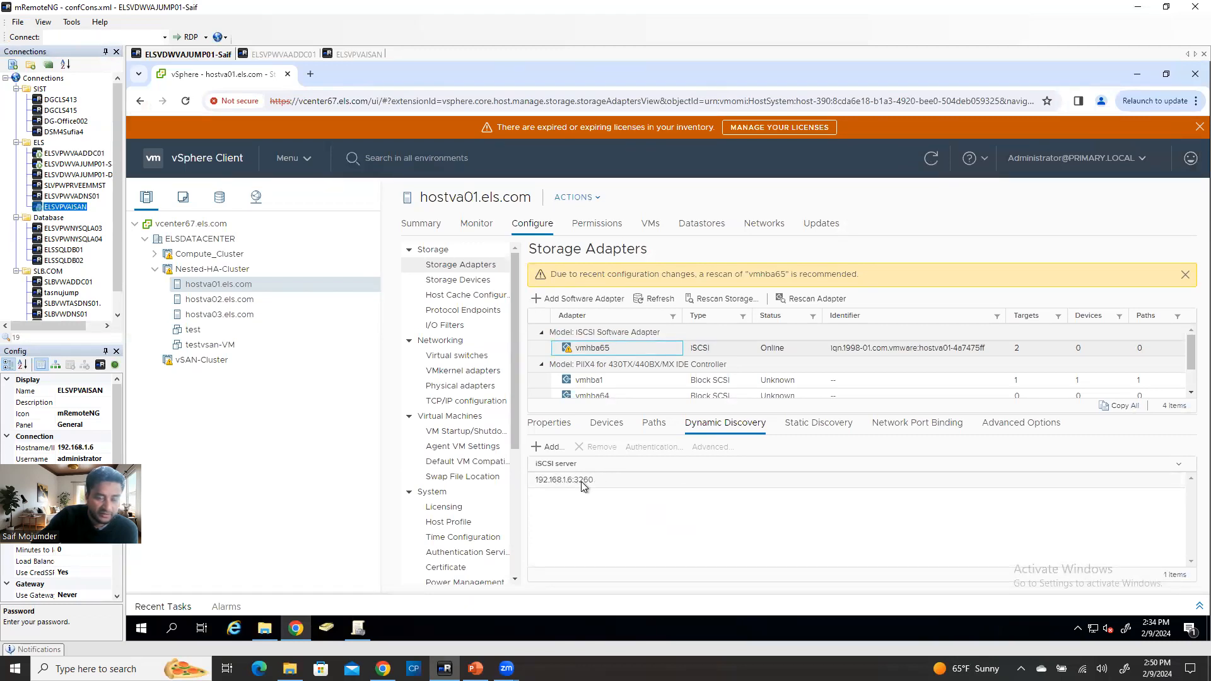
click(818, 423)
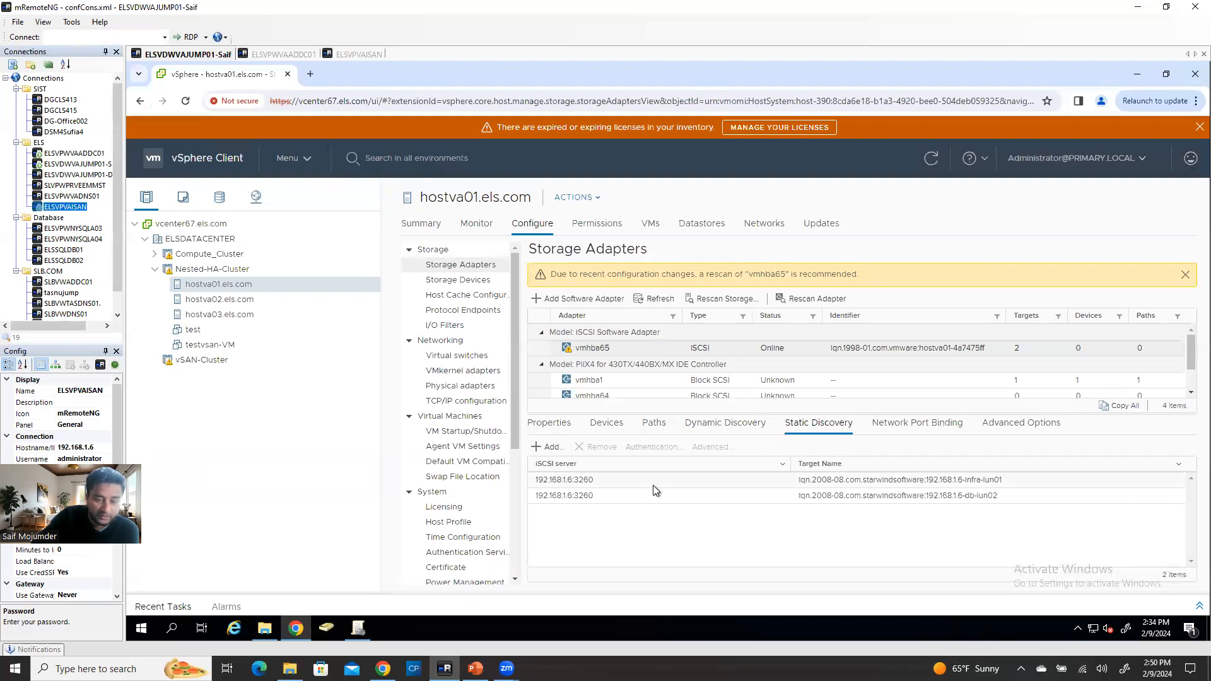
click(549, 424)
click(607, 424)
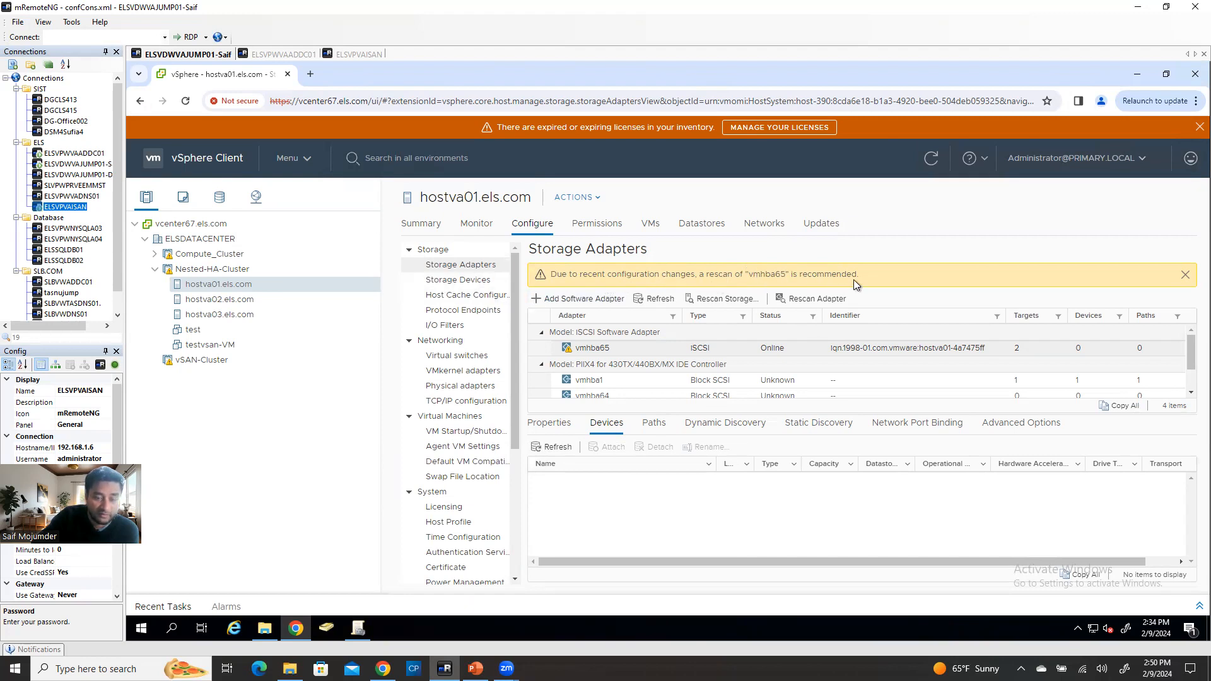
click(718, 305)
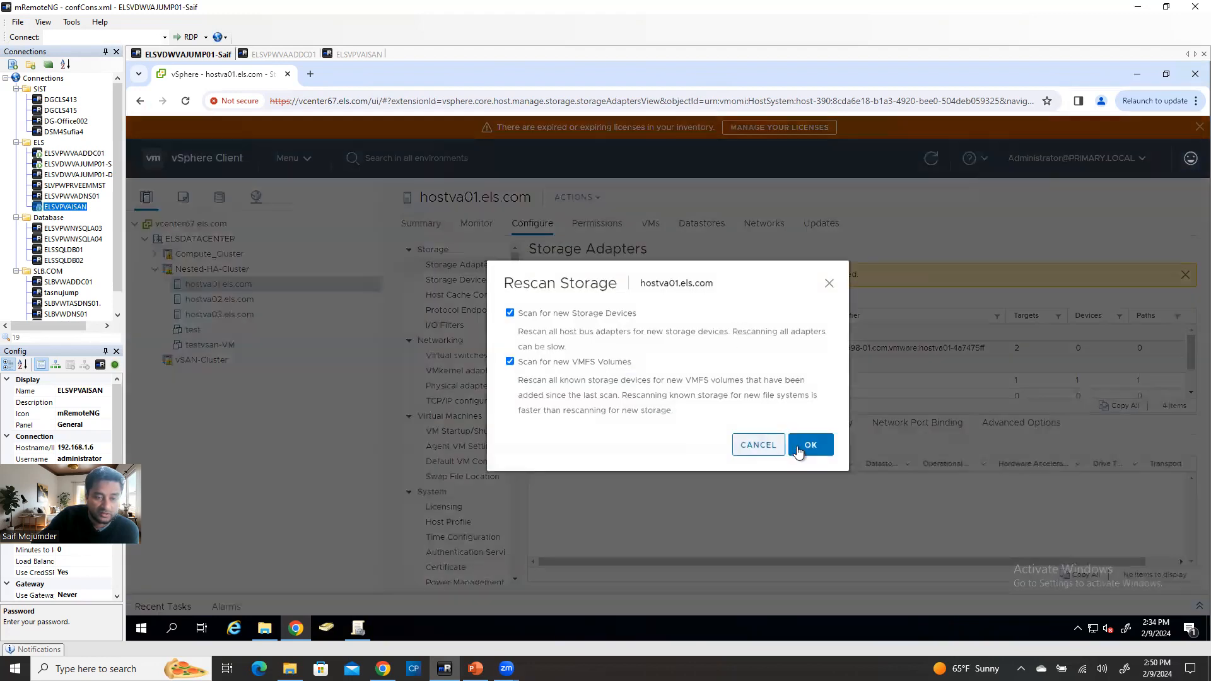
click(805, 450)
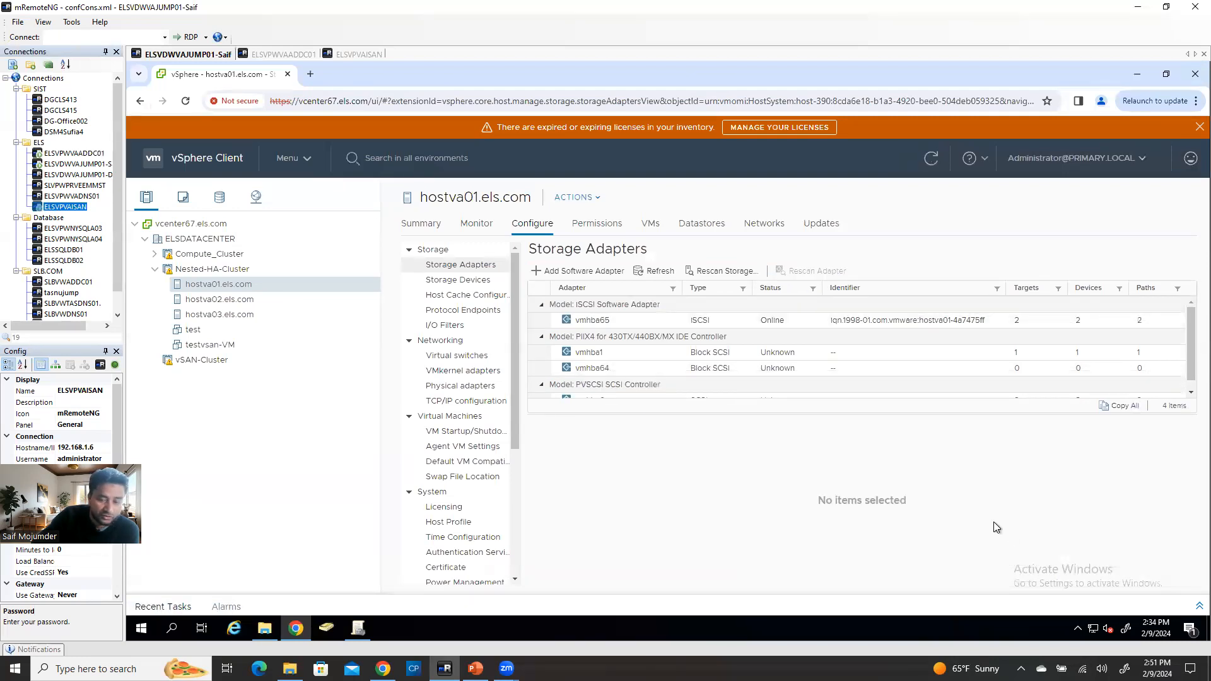
click(1198, 606)
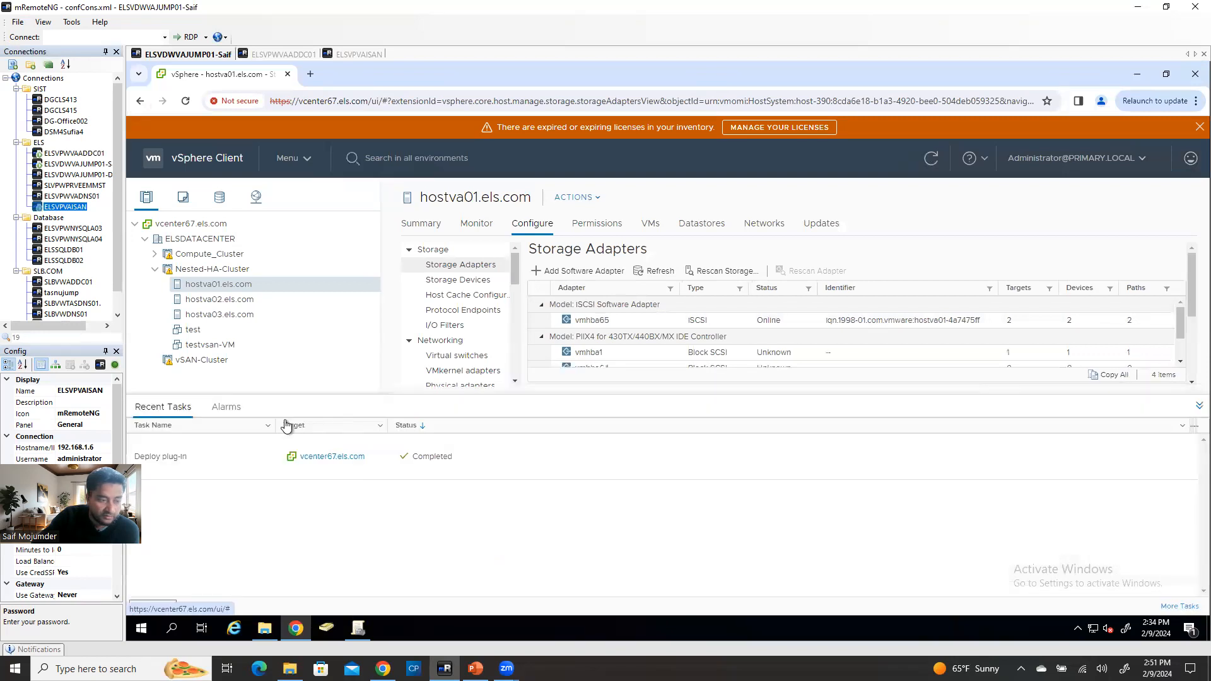
click(1196, 407)
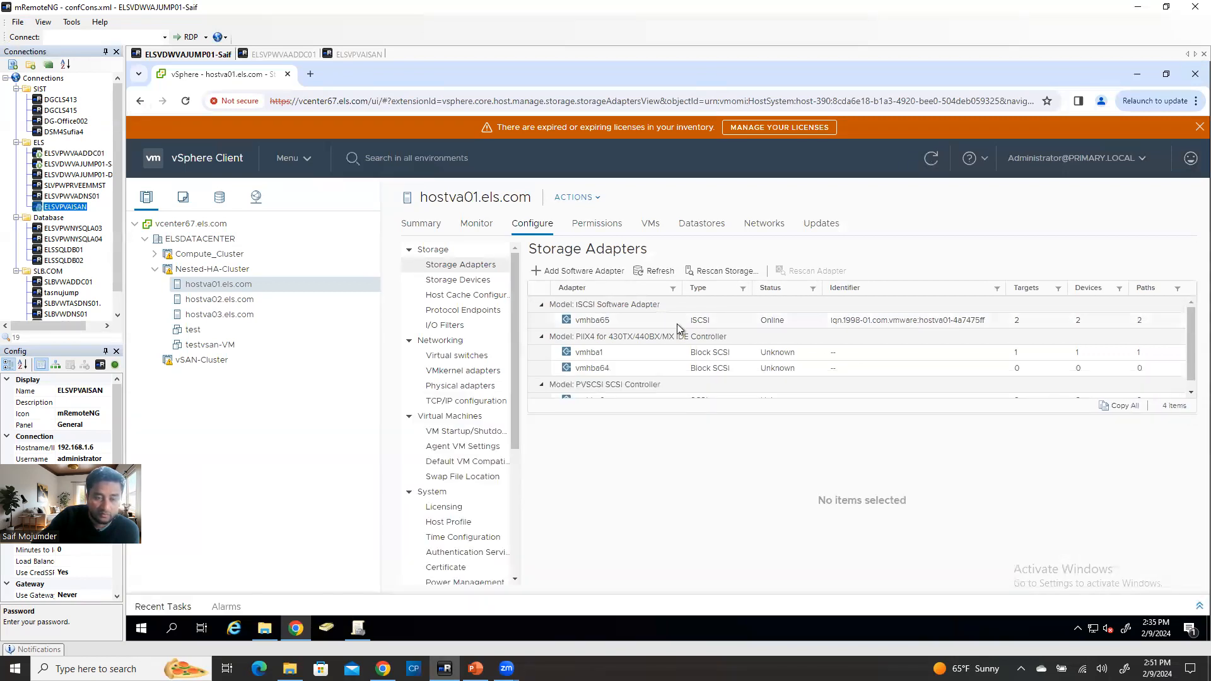
- Rename vmhba65's 250 GB iSCSI device, replacing ROCKET in its name with Infra-LUN01
click(607, 323)
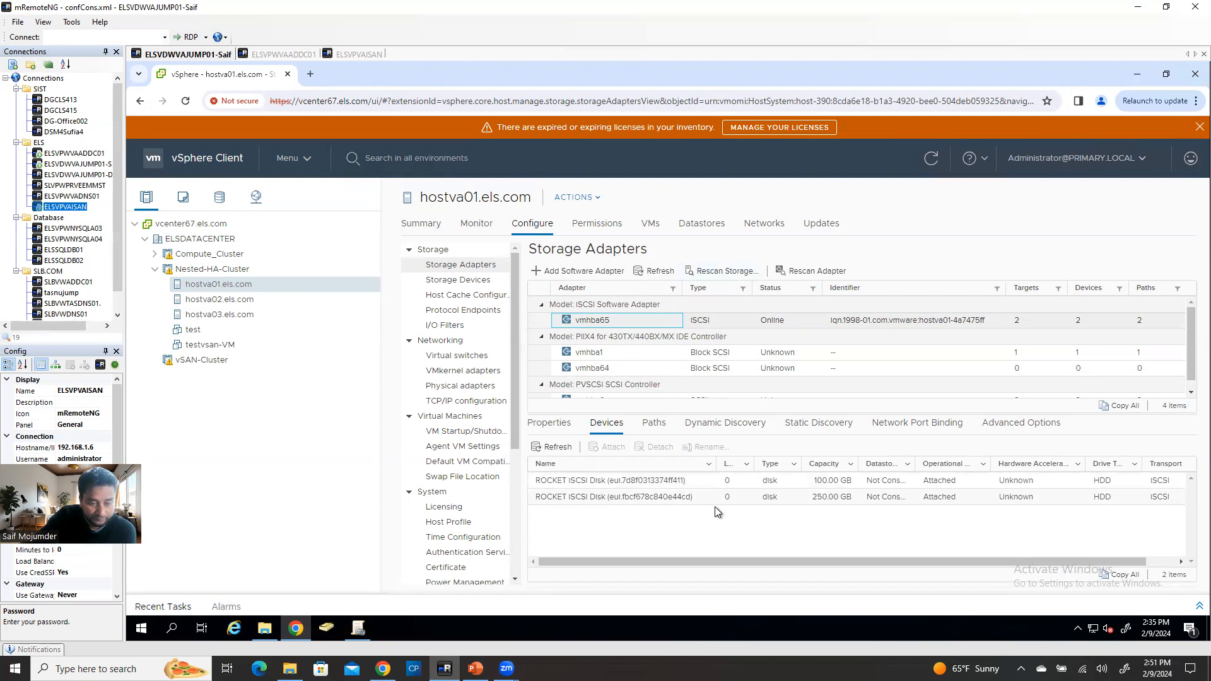
click(574, 496)
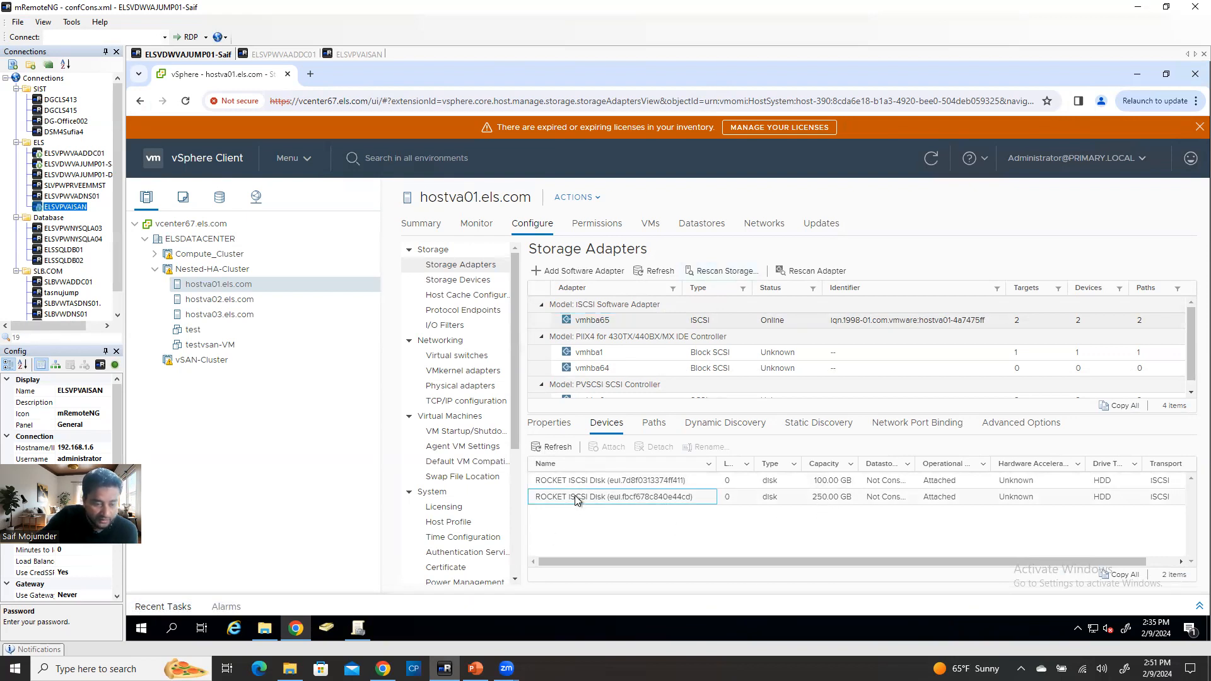
right_click(574, 495)
click(551, 495)
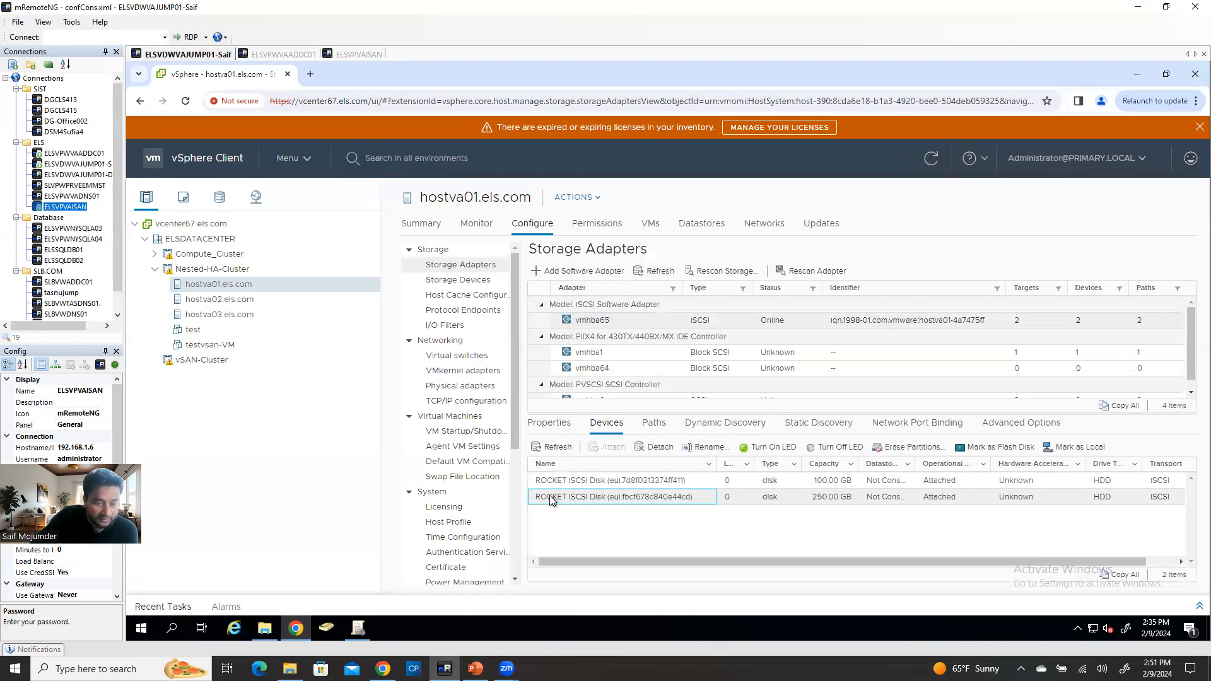
click(709, 448)
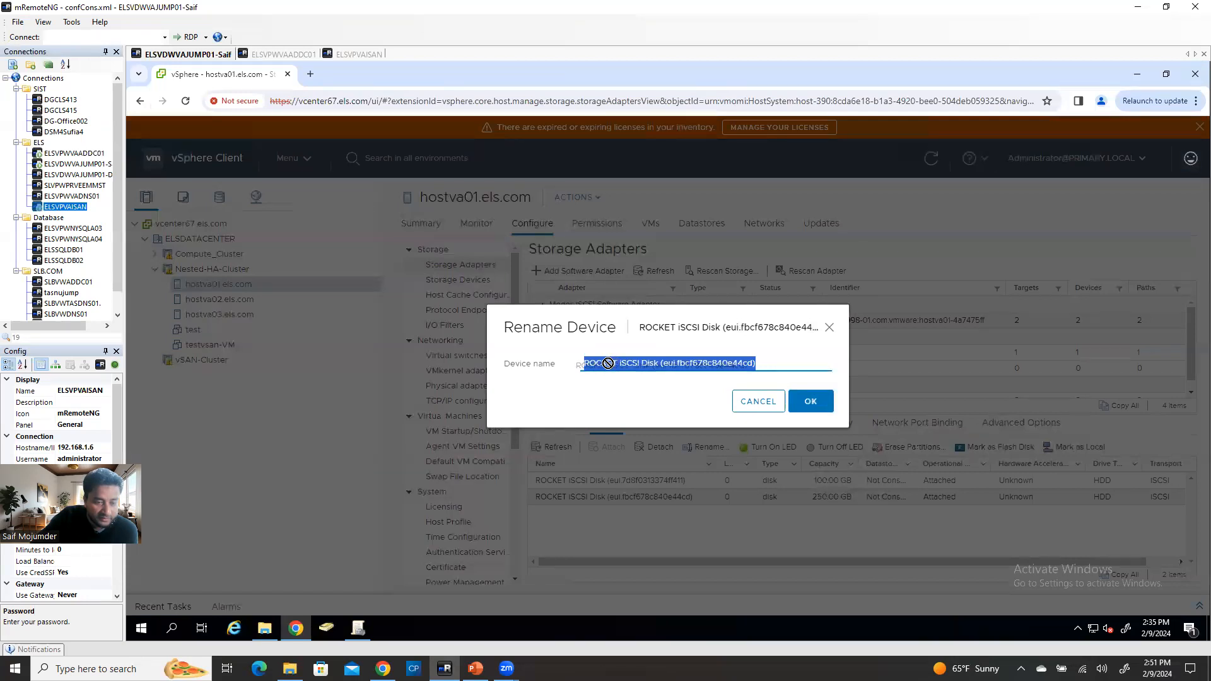
click(617, 363)
drag(617, 363, 532, 364)
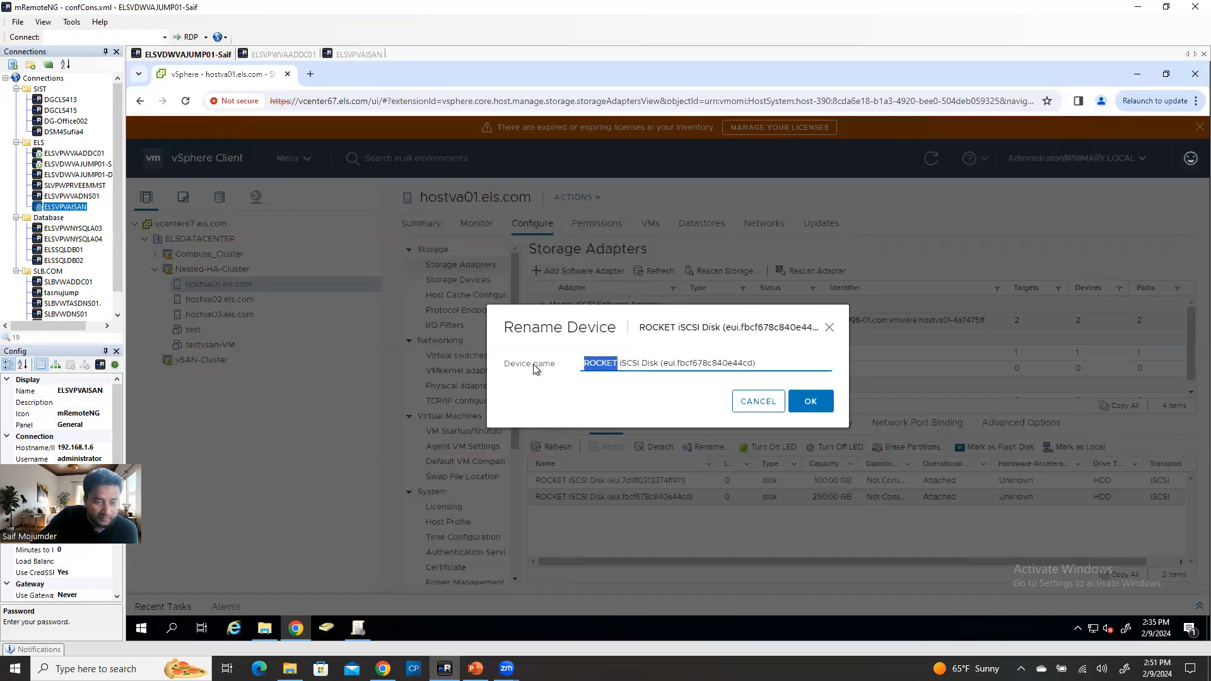
key(BackSpace)
text(Infra-)
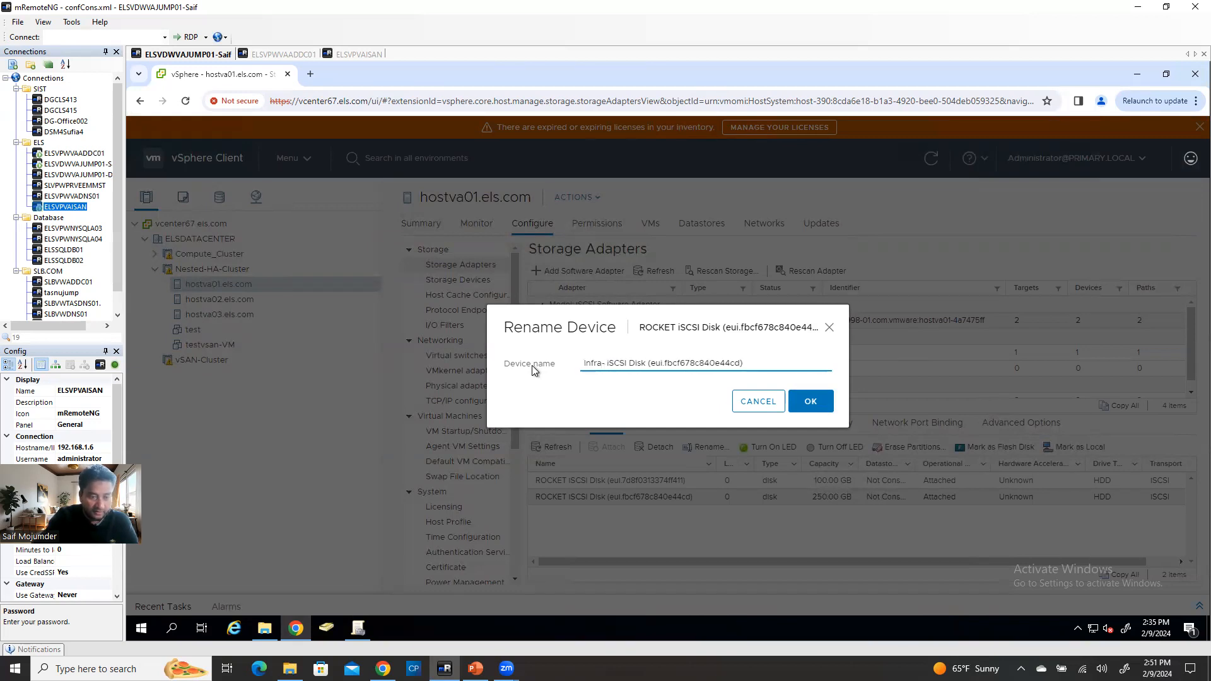
text(Lun)
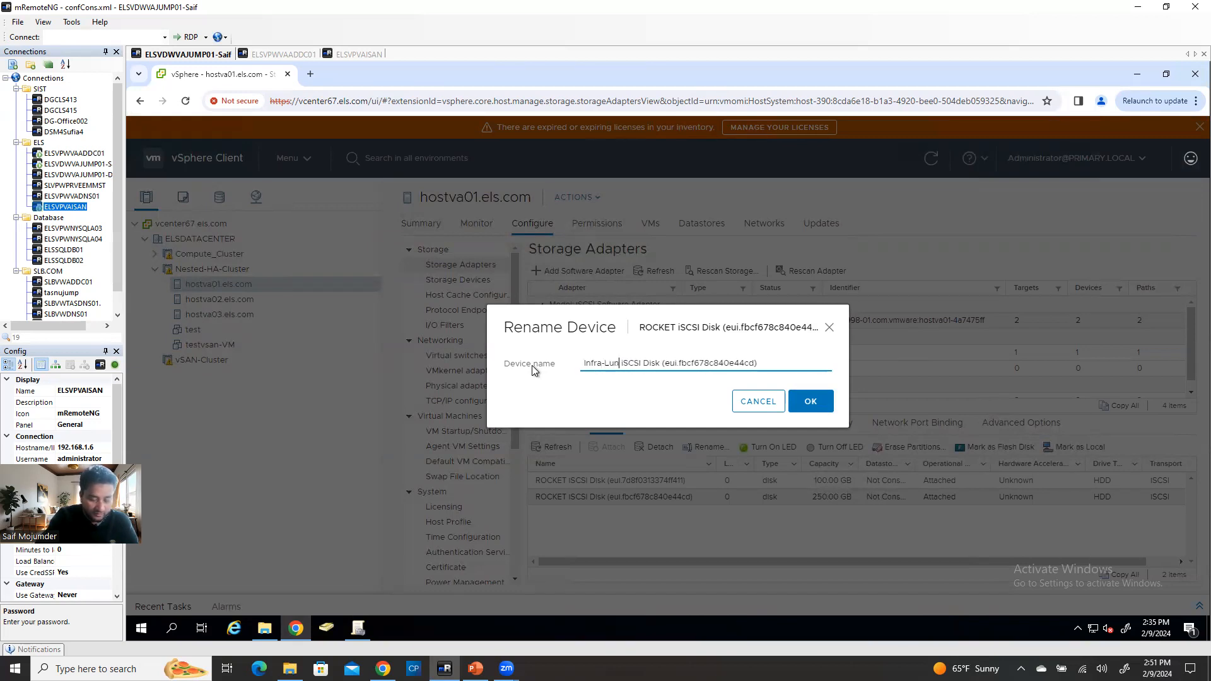
key(BackSpace)
key(BackSpace)
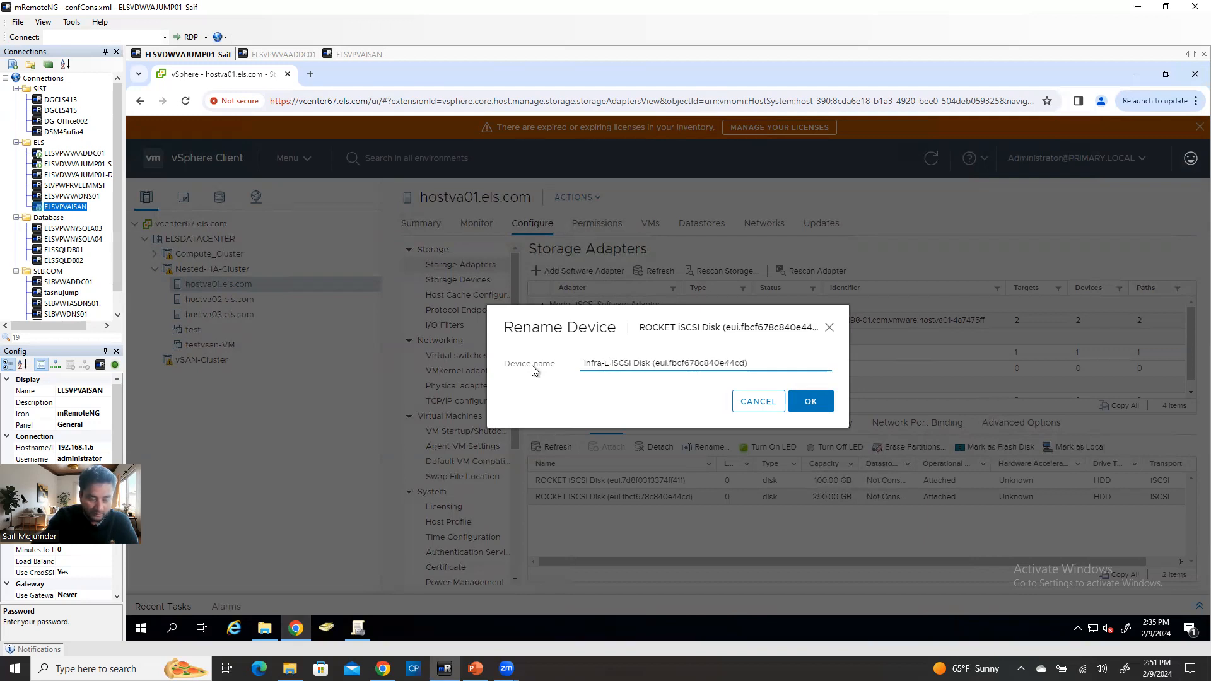
text(UN01)
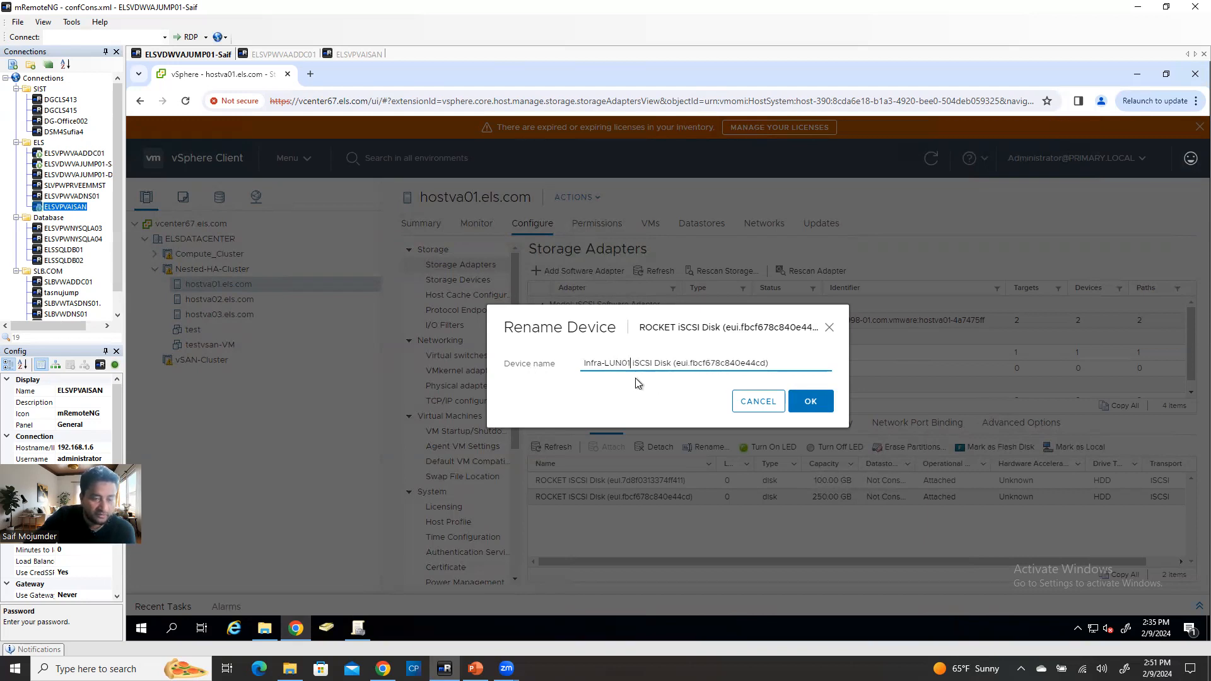
click(811, 402)
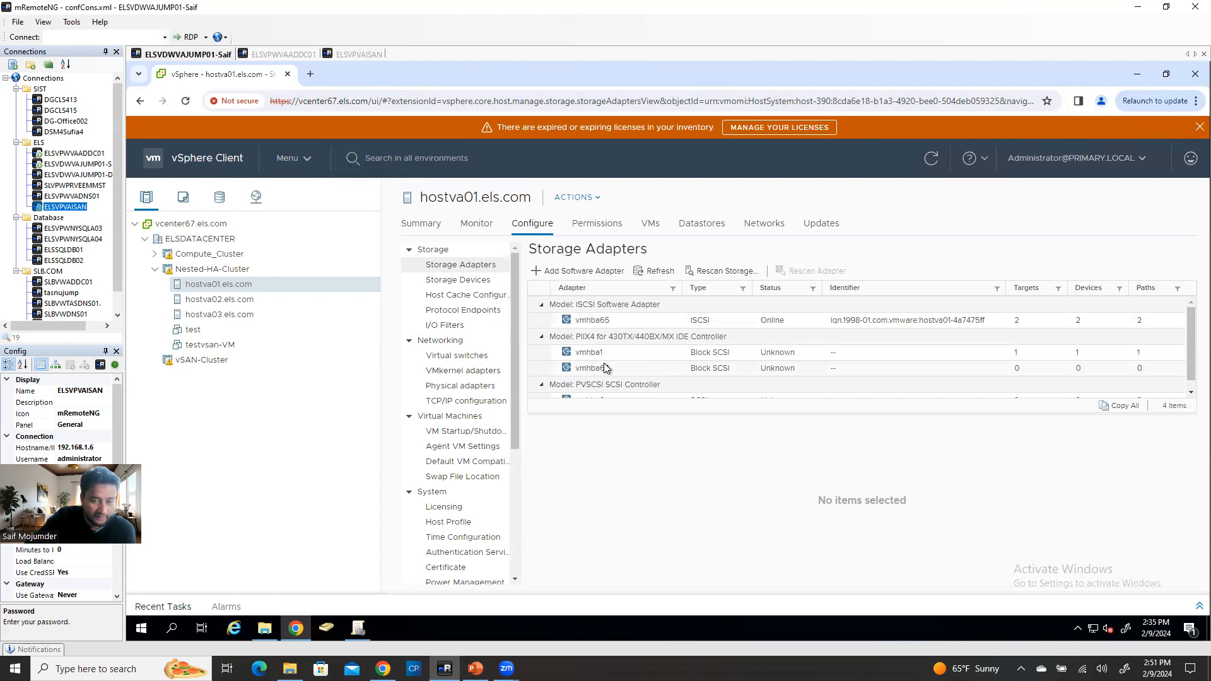
- Rename vmhba65's 100 GB iSCSI device, replacing ROCKET in its name with DB-LUN02, and check the adapter's device list
click(590, 320)
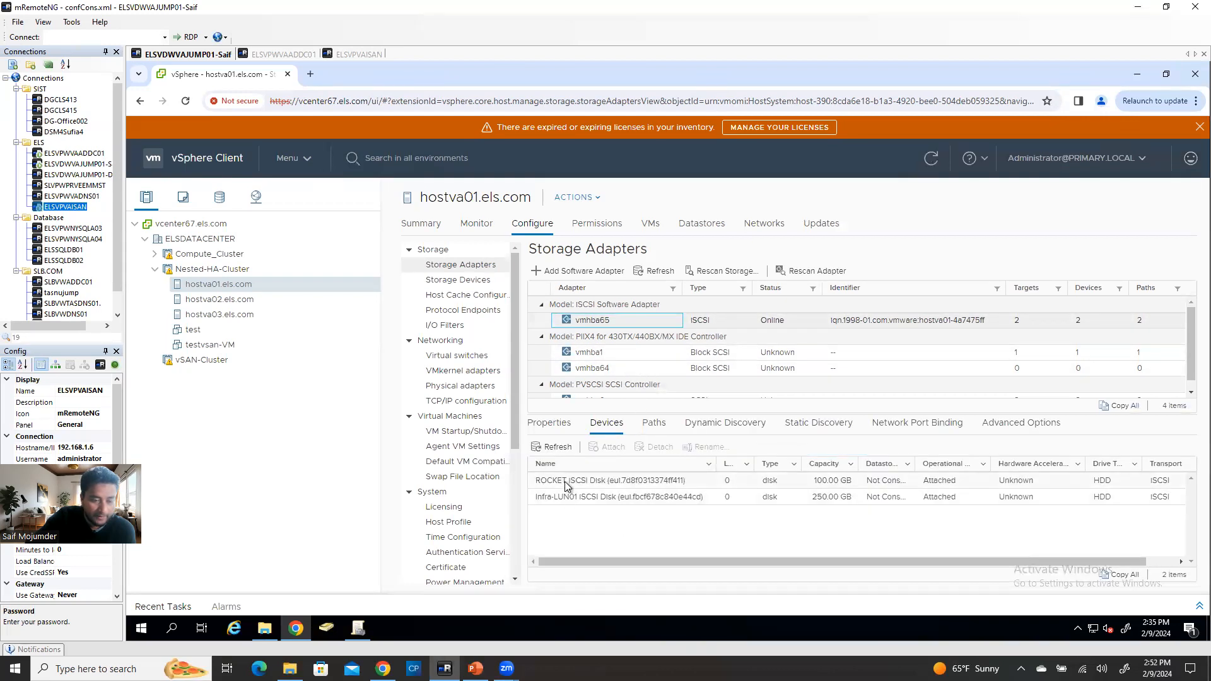
click(565, 482)
right_click(565, 482)
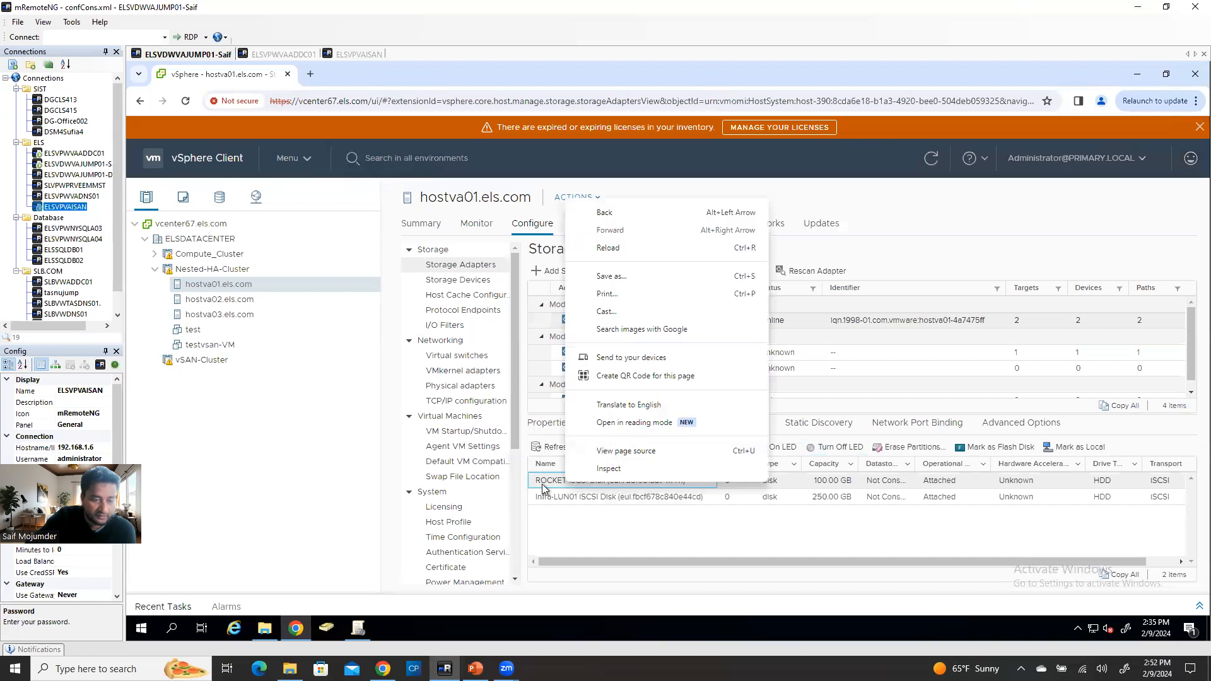
click(543, 483)
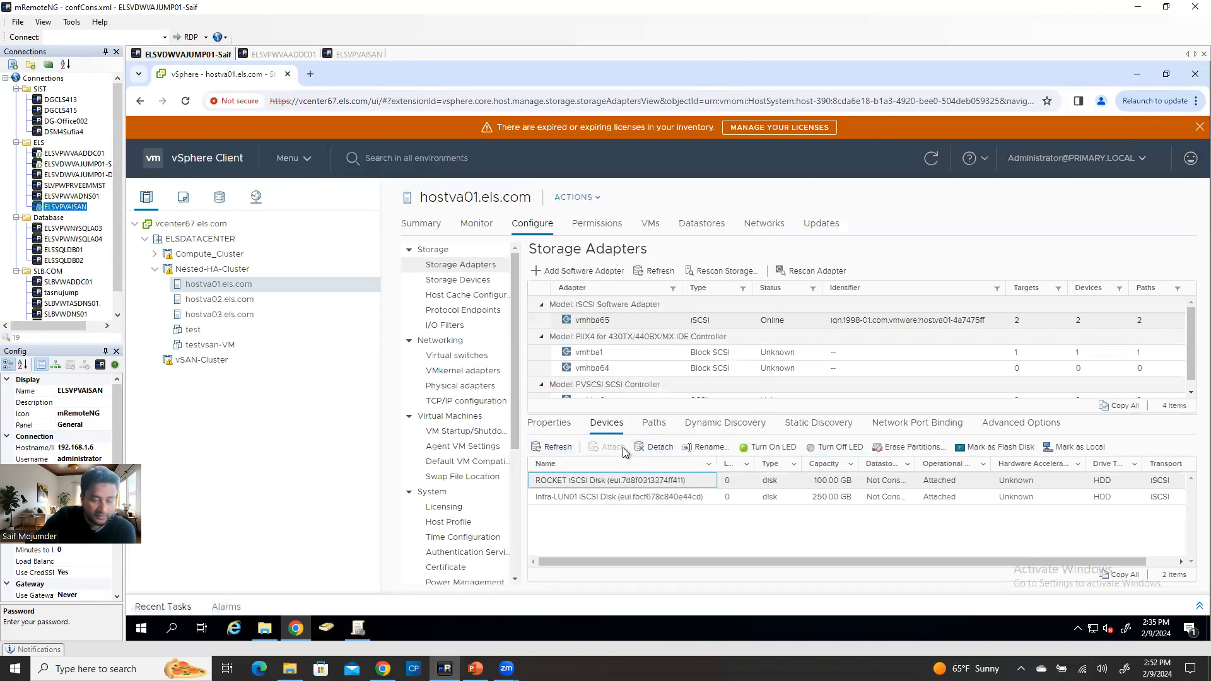
click(698, 454)
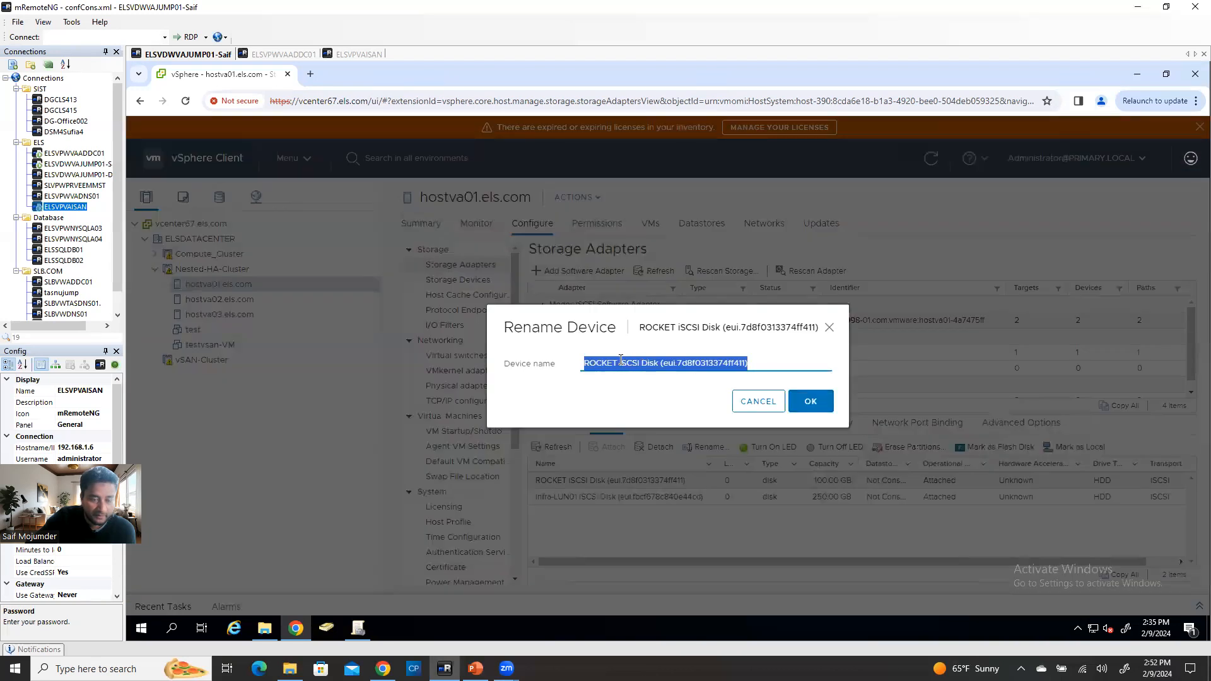
click(621, 363)
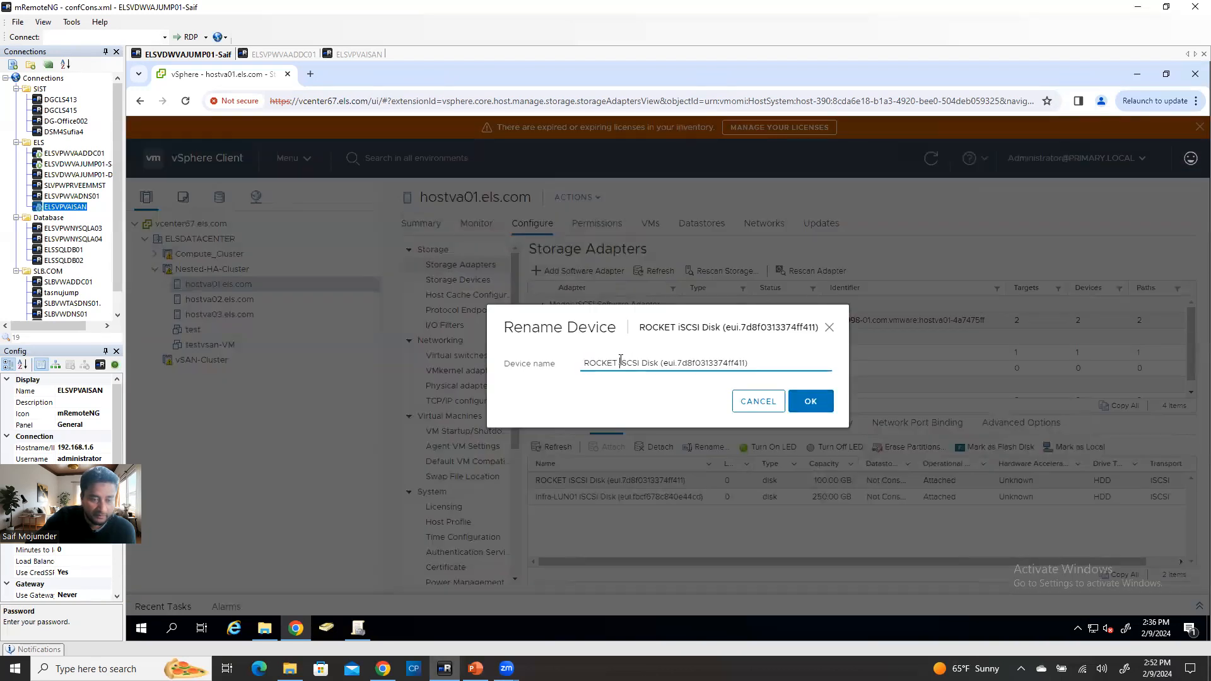
drag(621, 363, 579, 363)
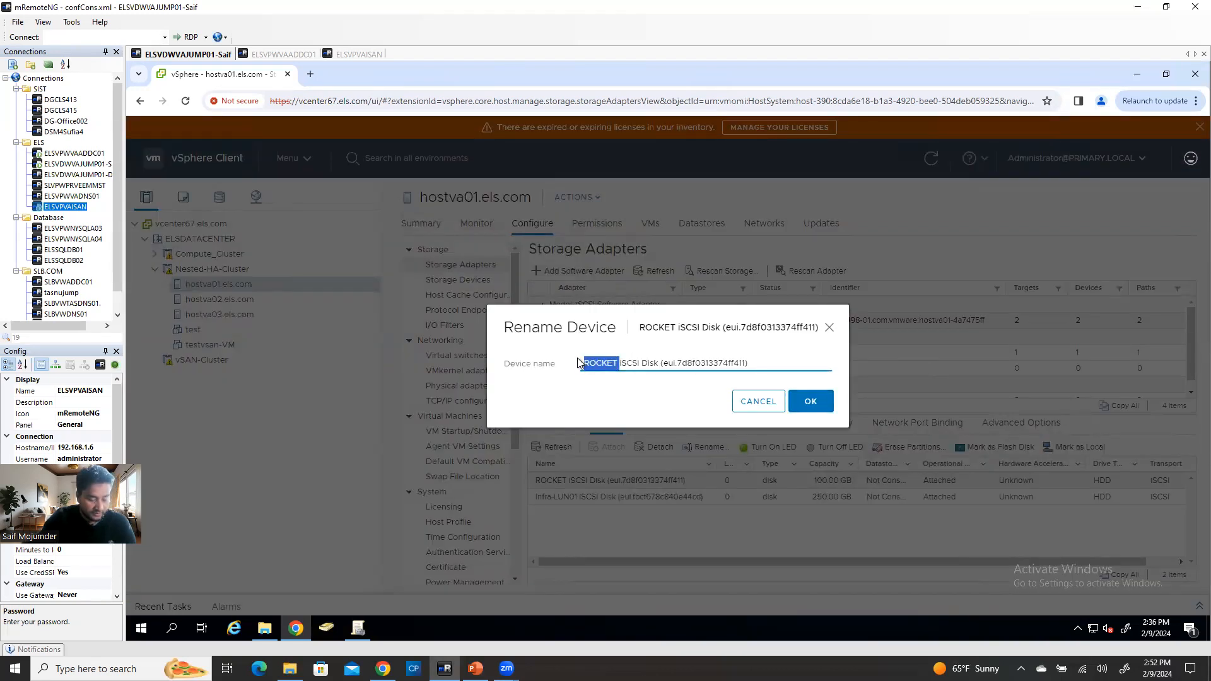
text(DB)
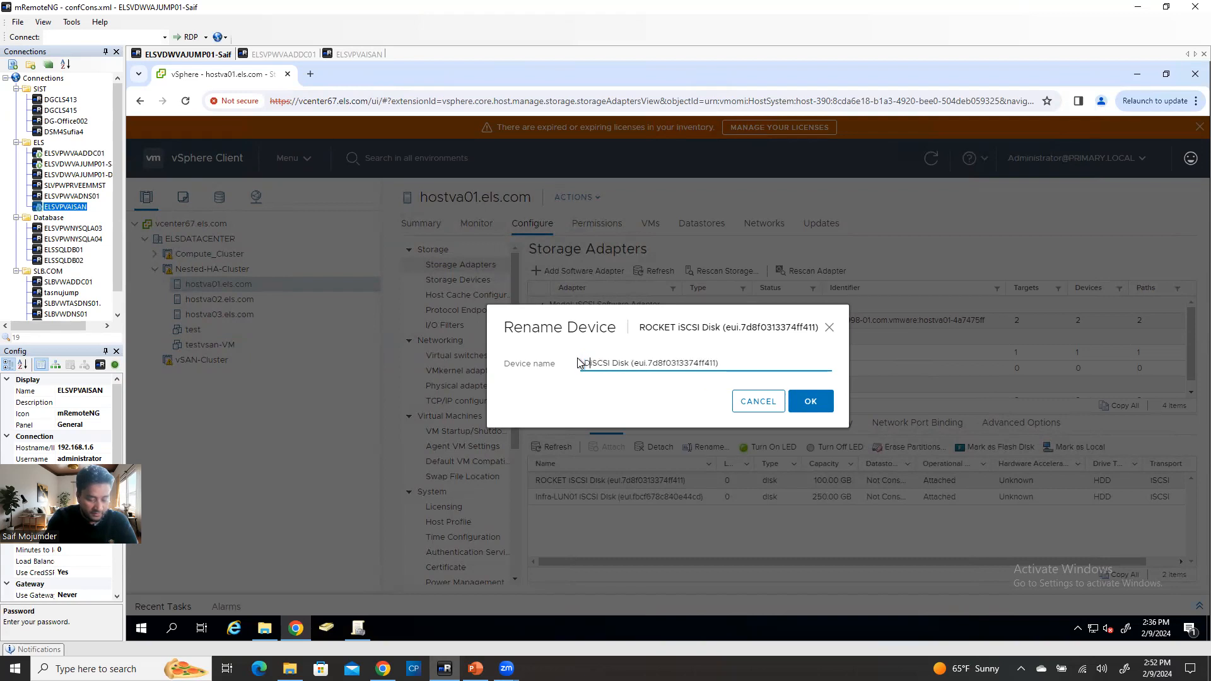
text(-LUN0)
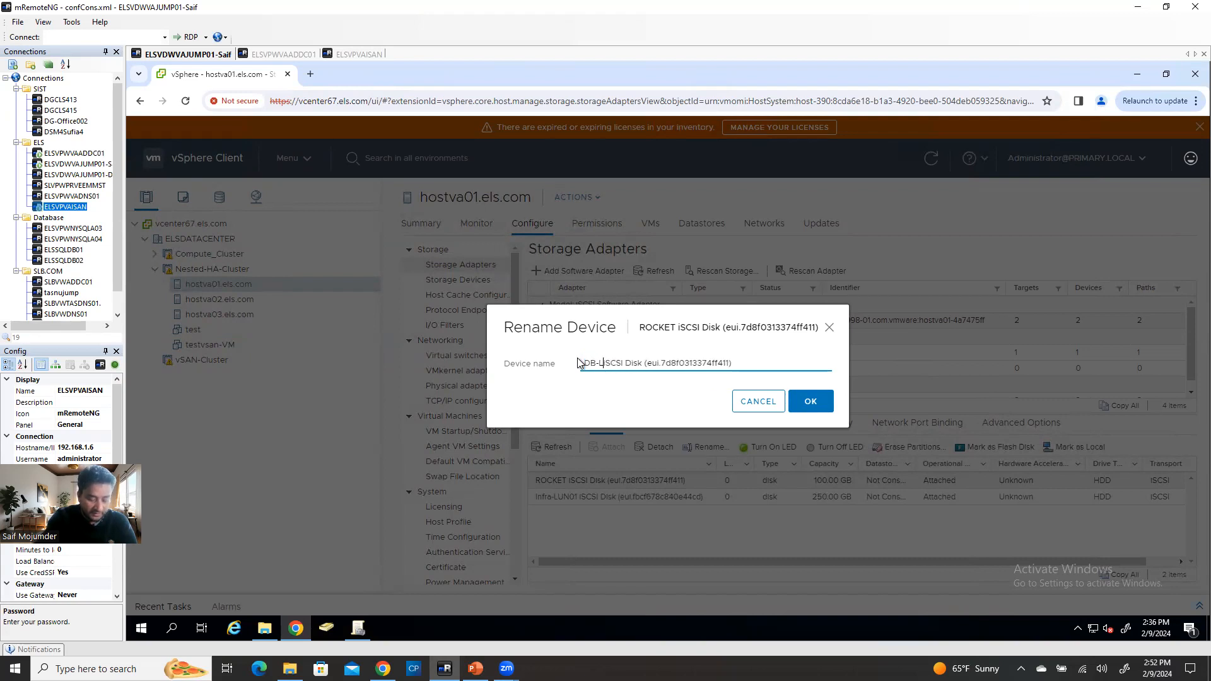
text(2)
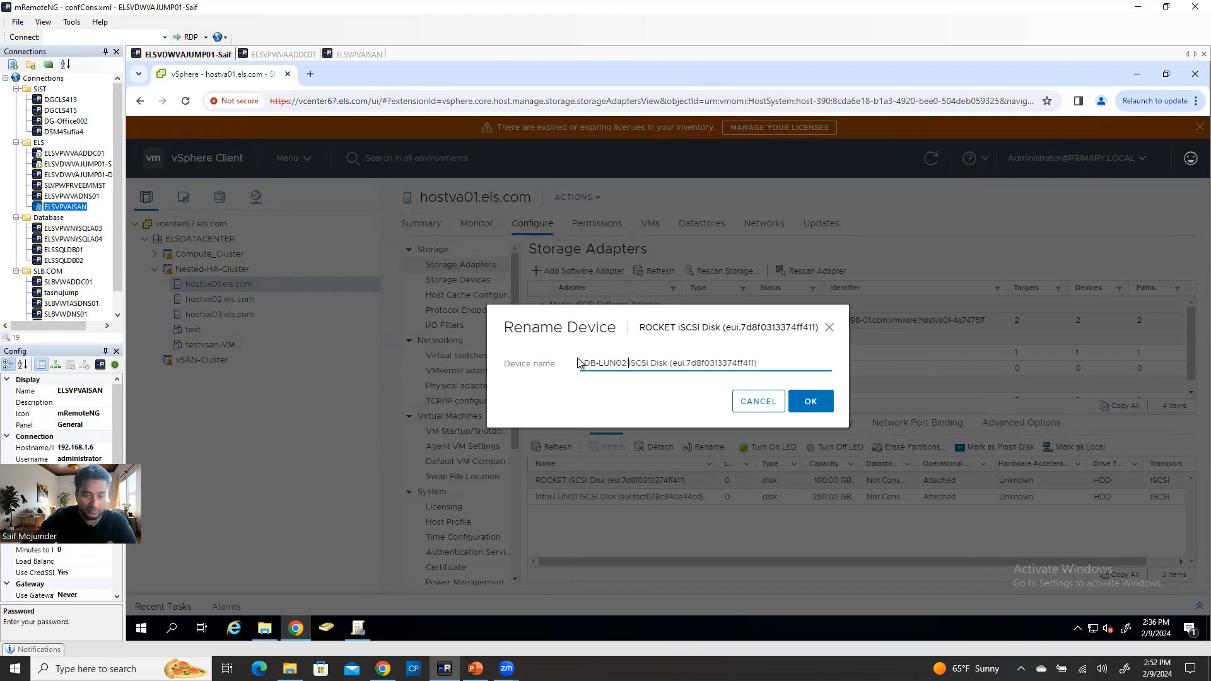
click(811, 399)
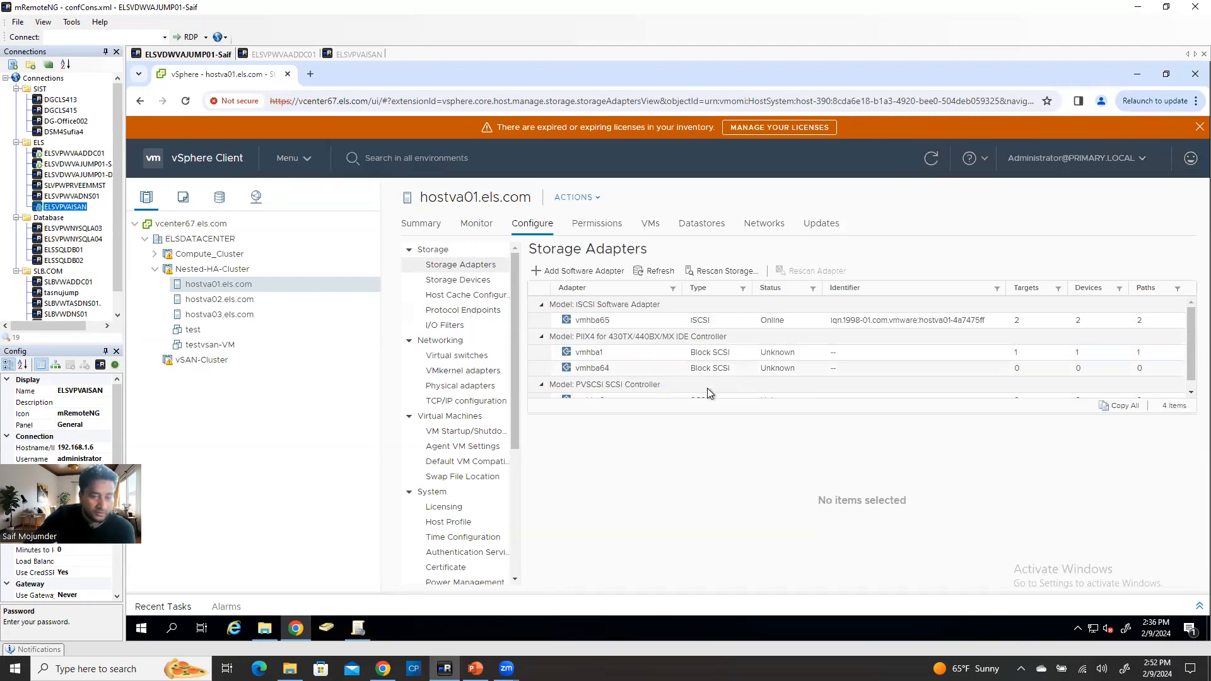
click(601, 326)
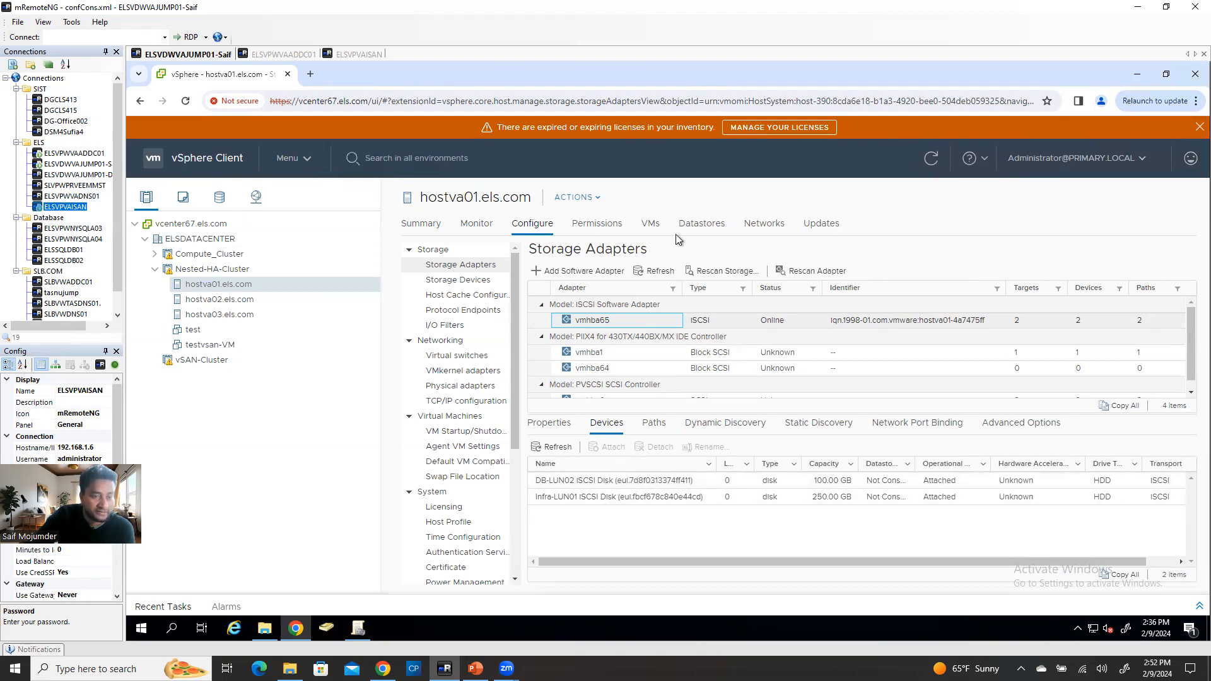
- Start a new VMFS datastore on hostva01 named Infra-LUN01, using the 250 GB Infra-LUN01 iSCSI disk
click(704, 227)
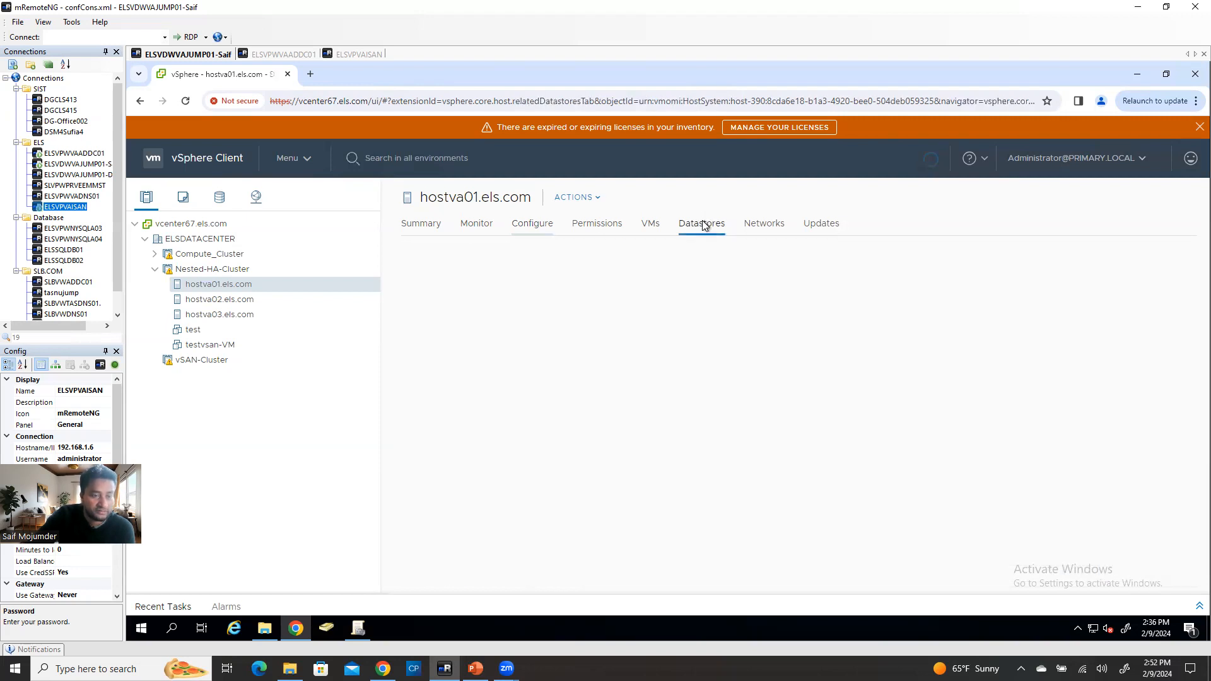
right_click(246, 288)
mouse_move(307, 348)
click(460, 346)
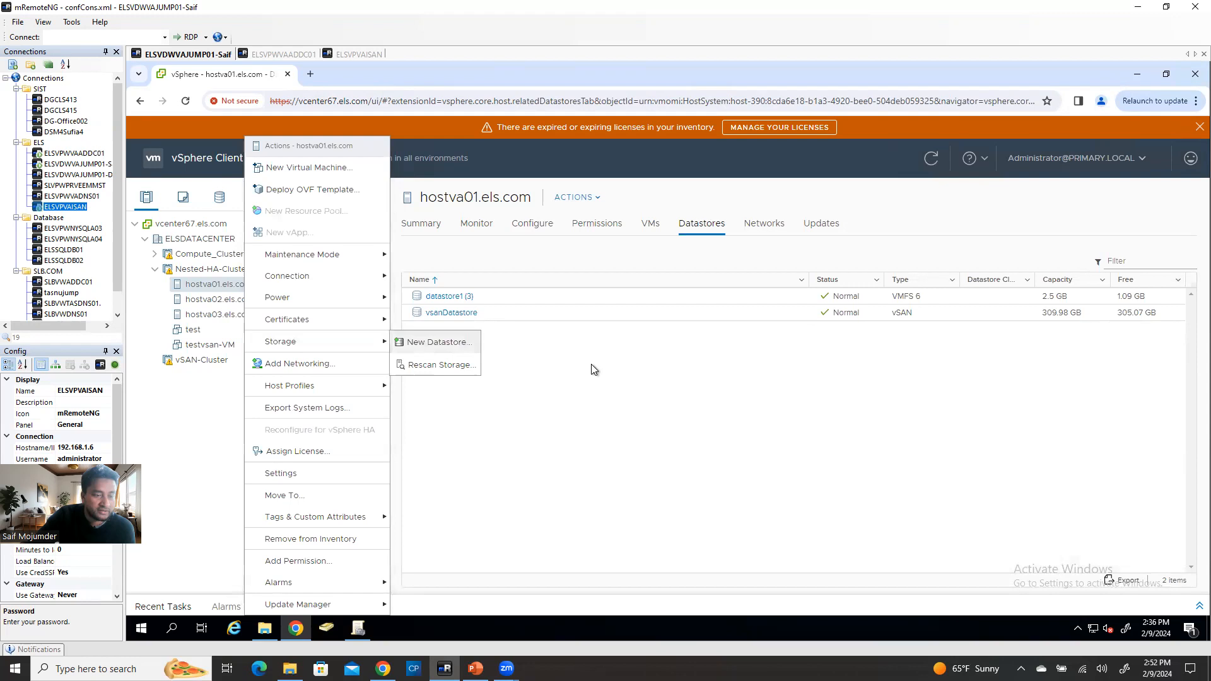
click(906, 568)
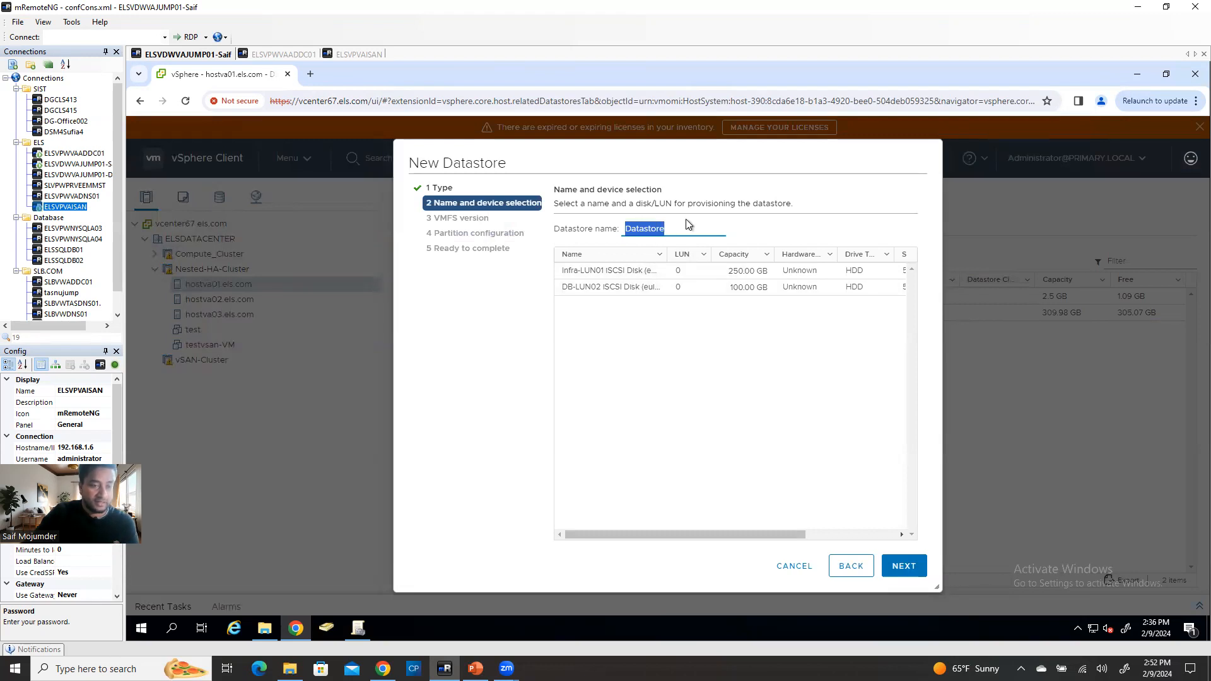
key(BackSpace)
text(Infra)
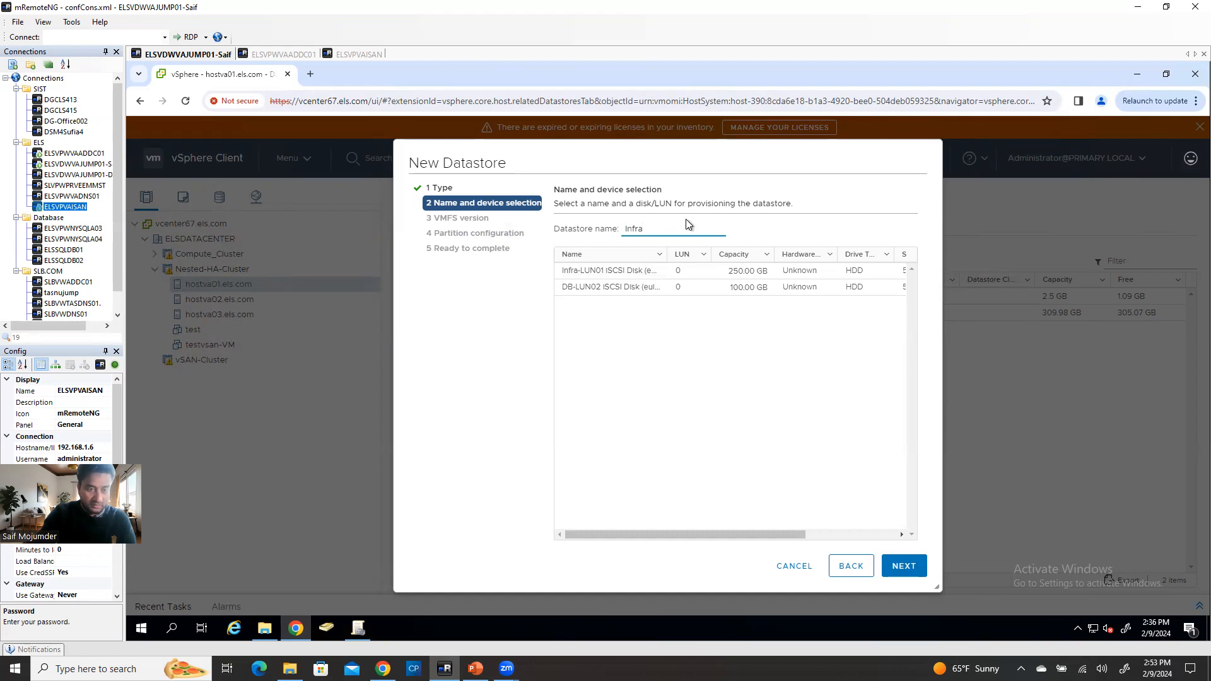
text(-LUN01)
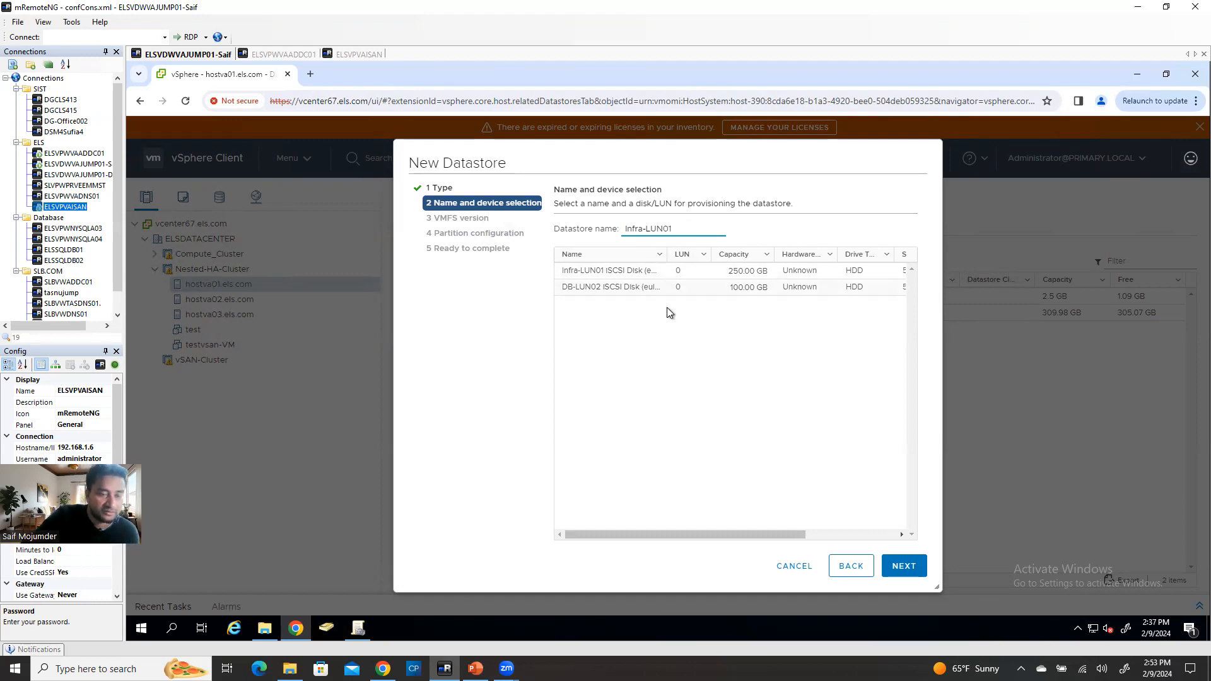
click(627, 271)
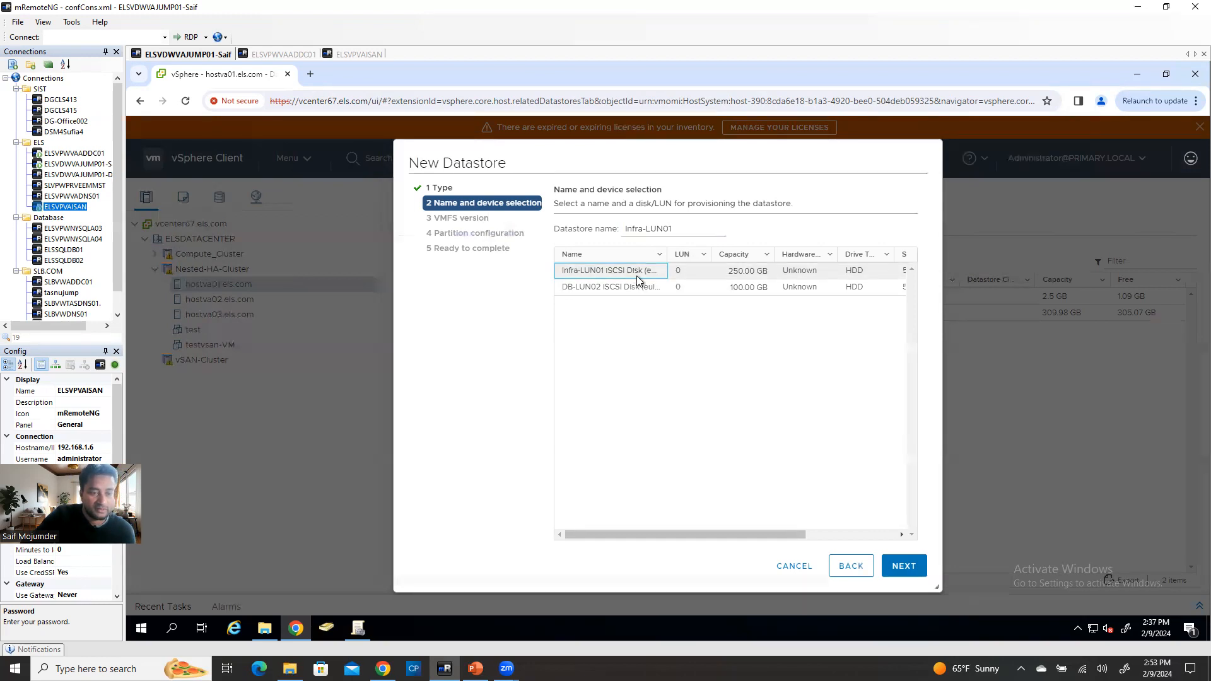
- Create the Infra-LUN01 datastore as VMFS 6, using all available partitions, the full 250 GB and a 1 MB block size
click(901, 572)
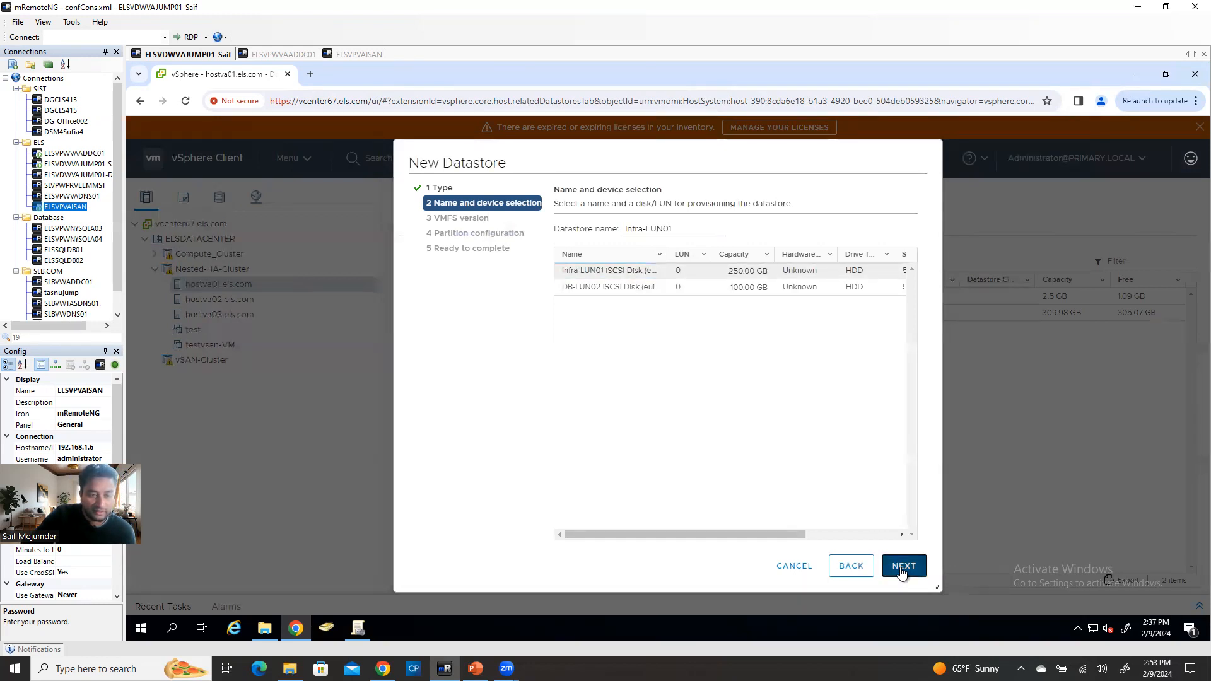
click(902, 571)
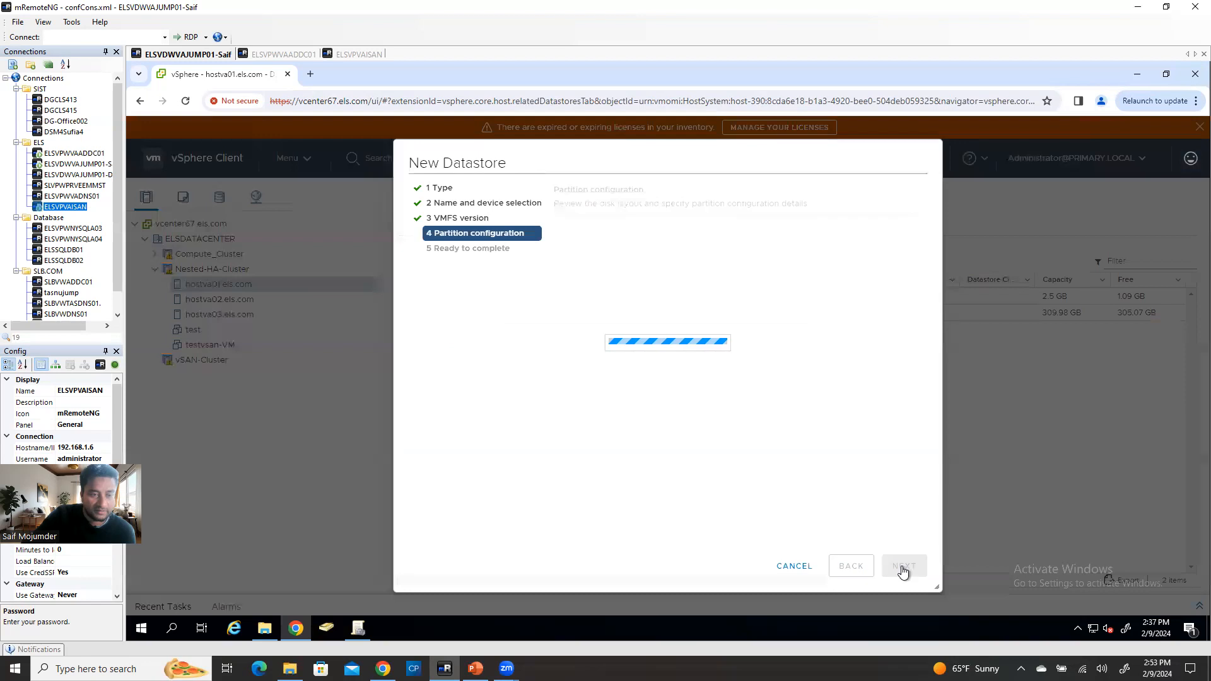
mouse_move(796, 260)
mouse_down()
mouse_move(730, 261)
mouse_move(817, 271)
mouse_up()
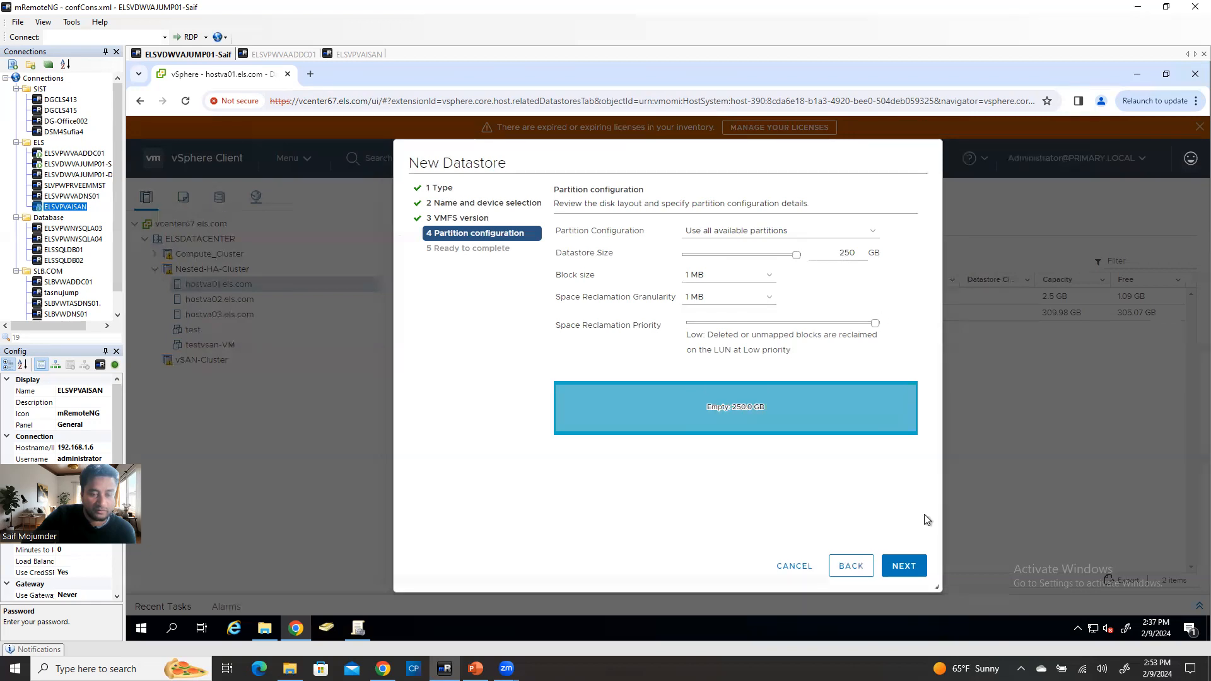
click(906, 566)
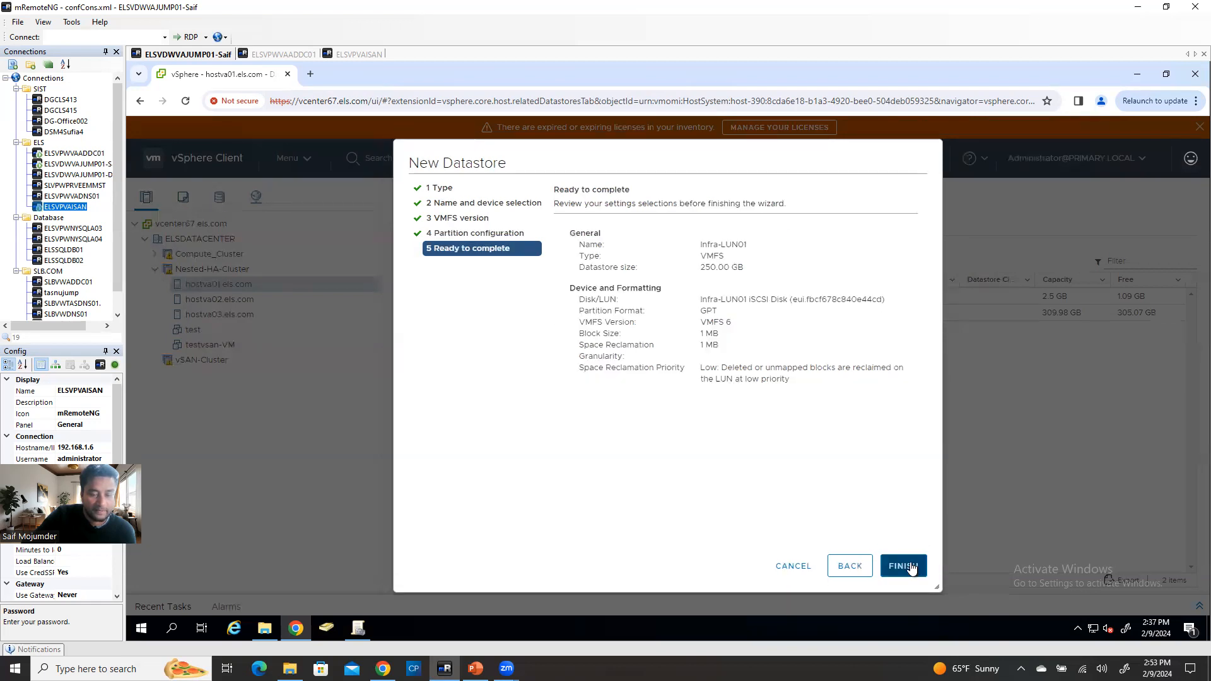
click(910, 567)
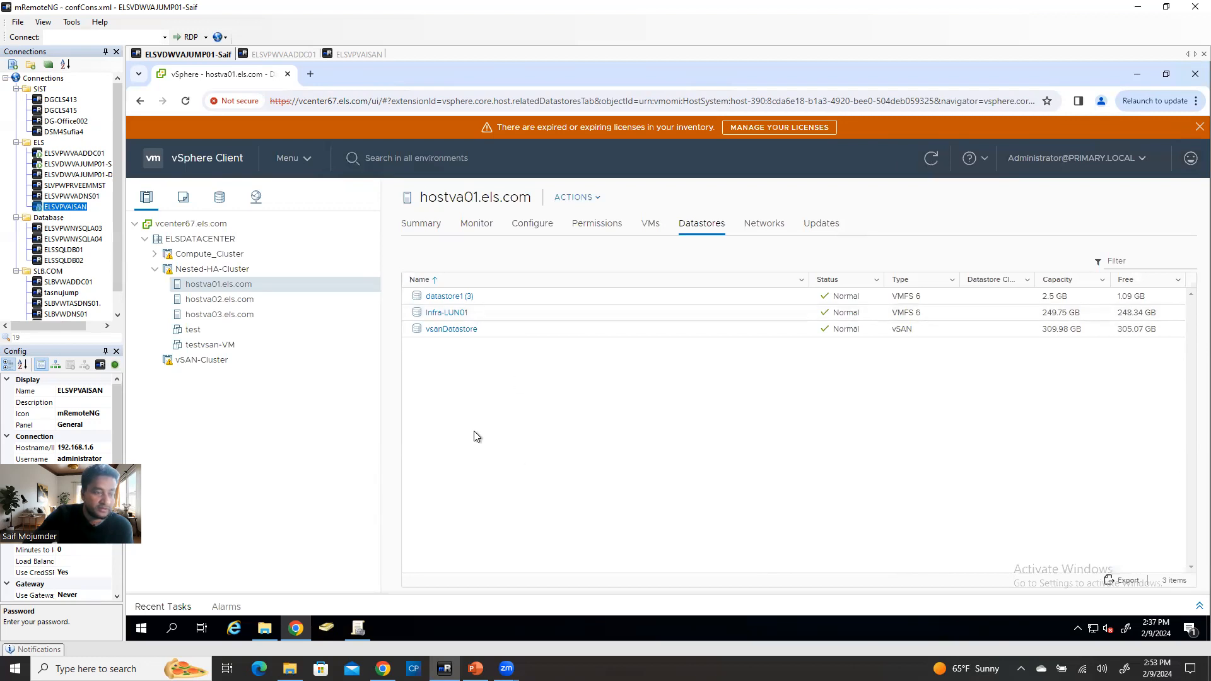
- Start a new VMFS datastore on hostva01 named DB-LUN02, using the 100 GB DB-LUN02 iSCSI disk
right_click(226, 281)
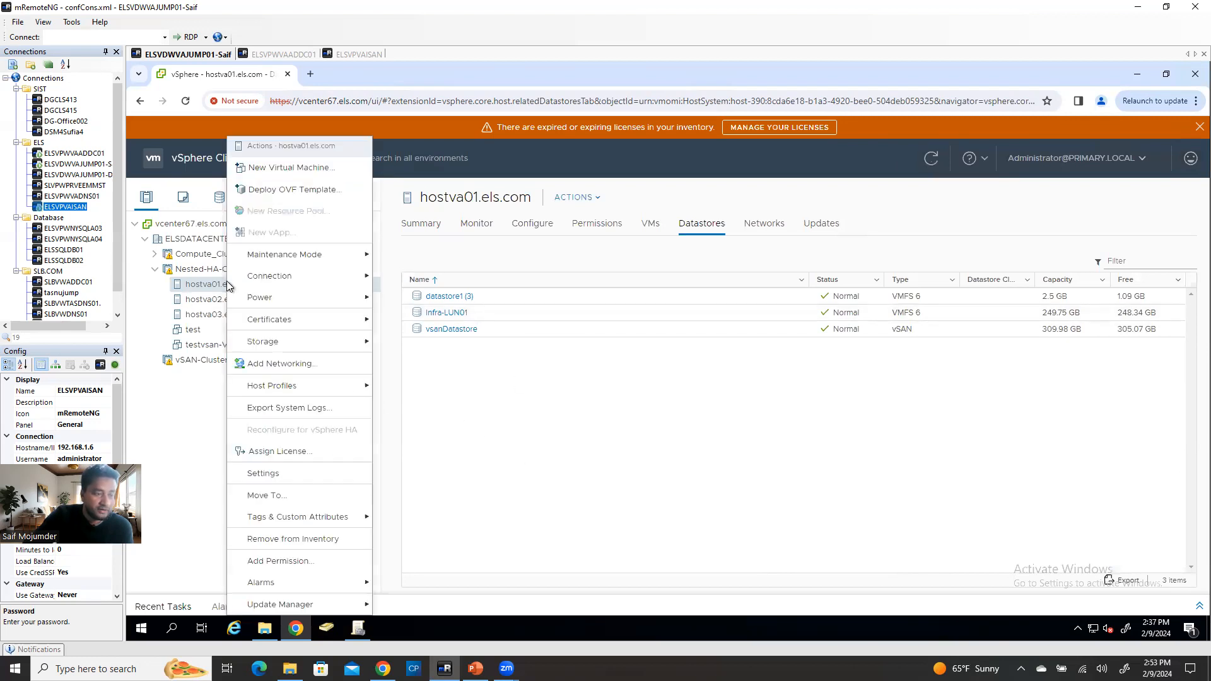
mouse_move(295, 259)
mouse_move(292, 347)
click(413, 343)
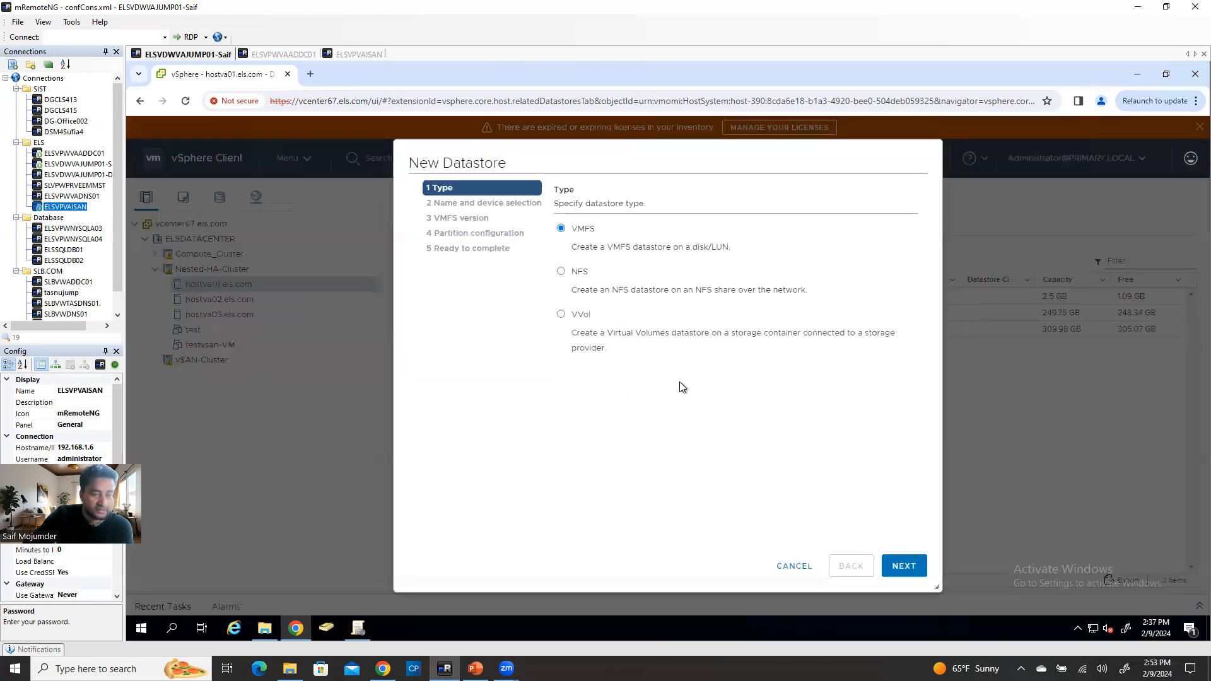
click(904, 567)
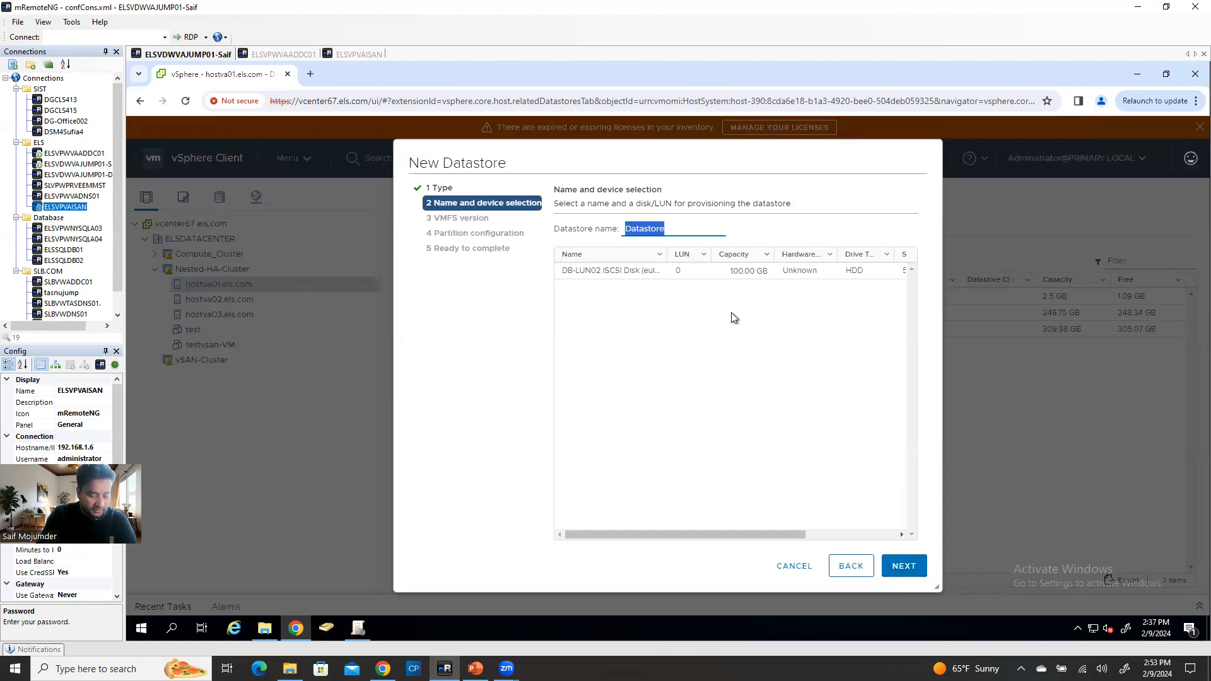
text(DB-LUN02)
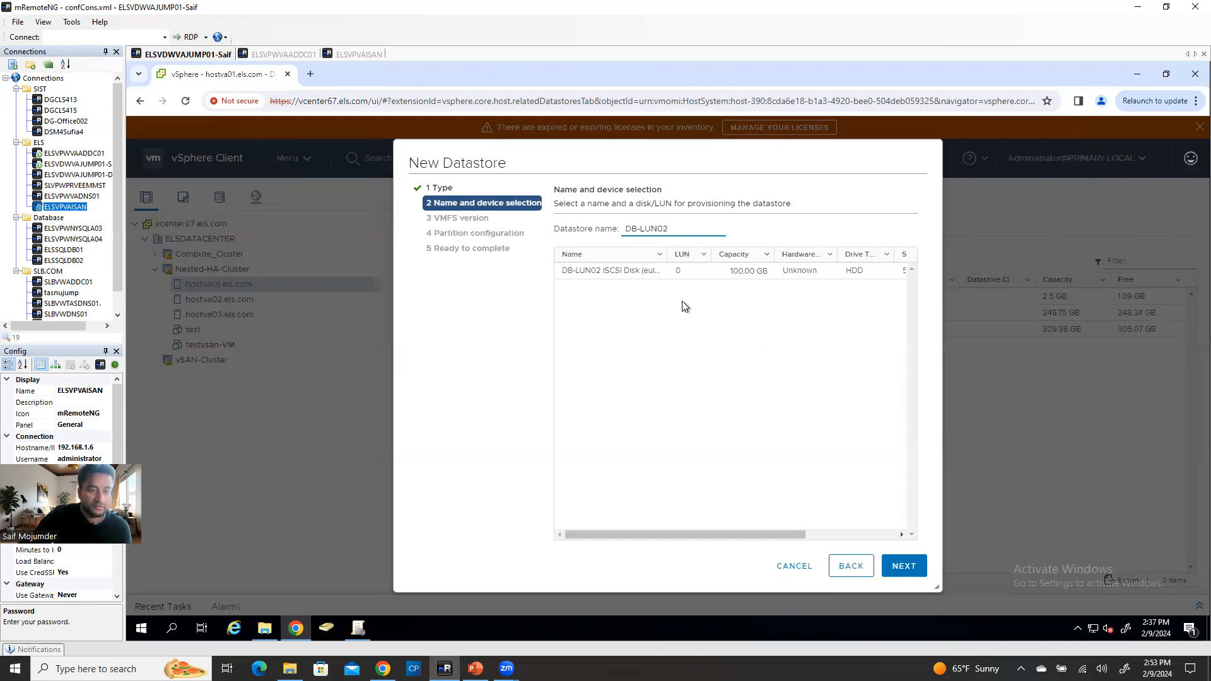
click(608, 272)
click(910, 570)
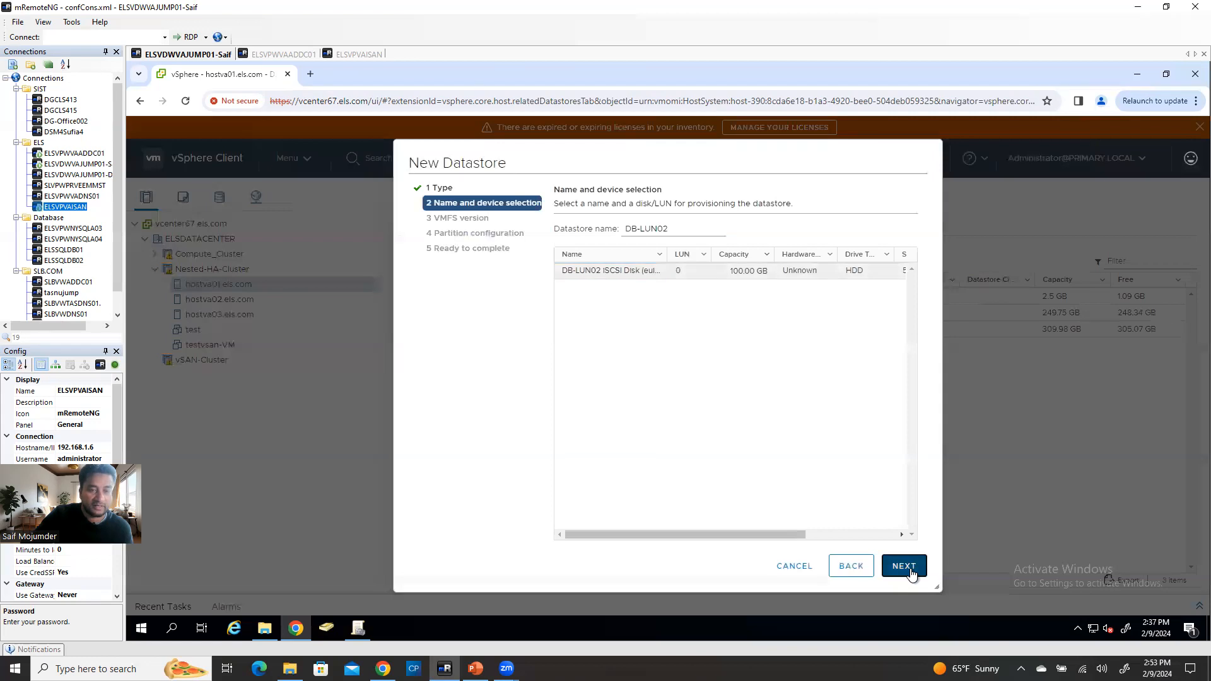
- Create the DB-LUN02 datastore as VMFS 6, using all available partitions, the full 100 GB and a 1 MB block size
click(911, 570)
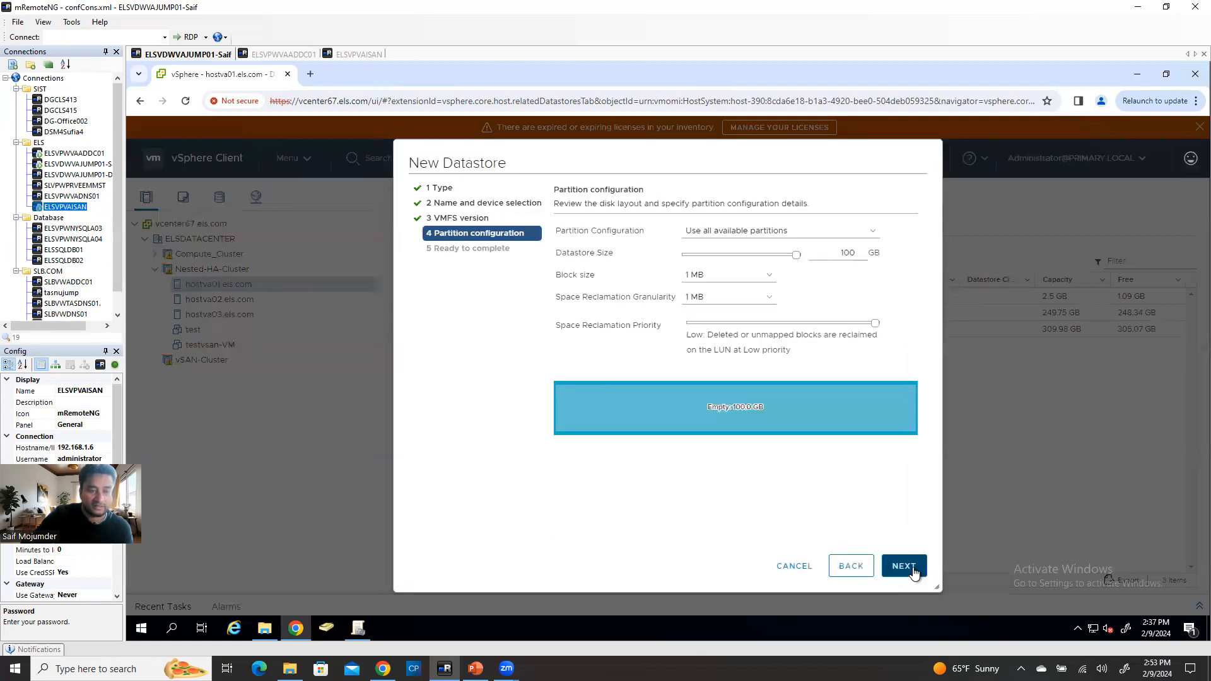
click(905, 567)
click(905, 567)
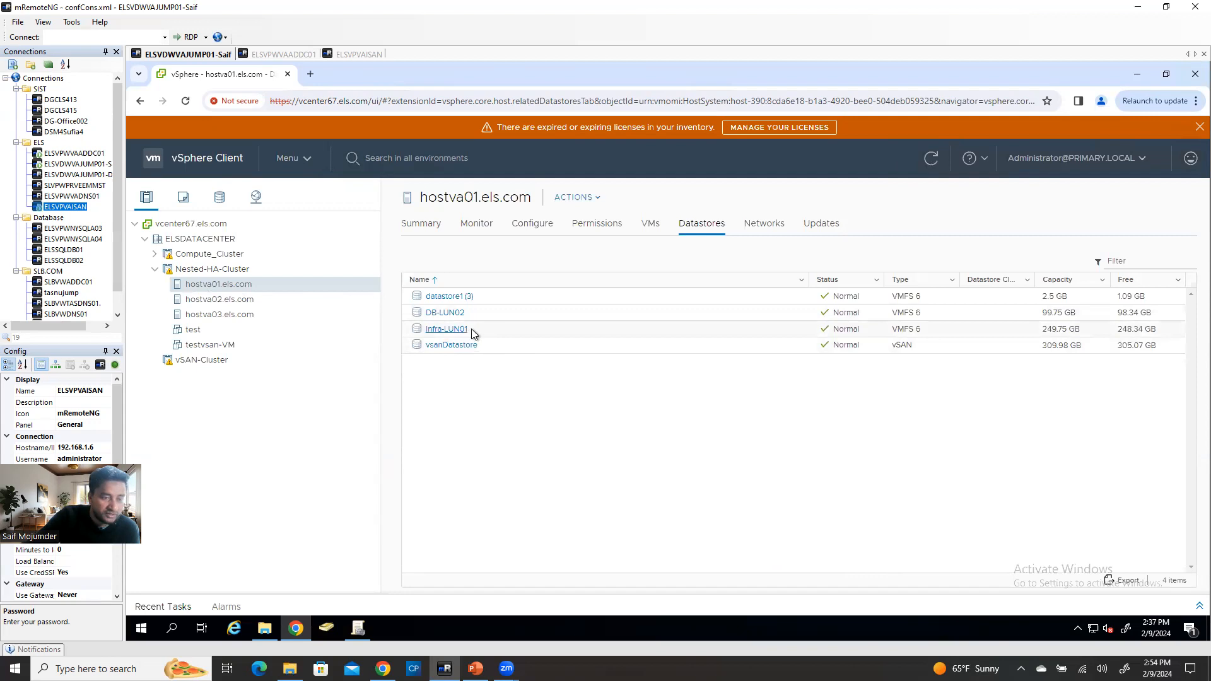
- Add a software iSCSI adapter to hostva02.els.com in its storage adapter configuration
click(238, 302)
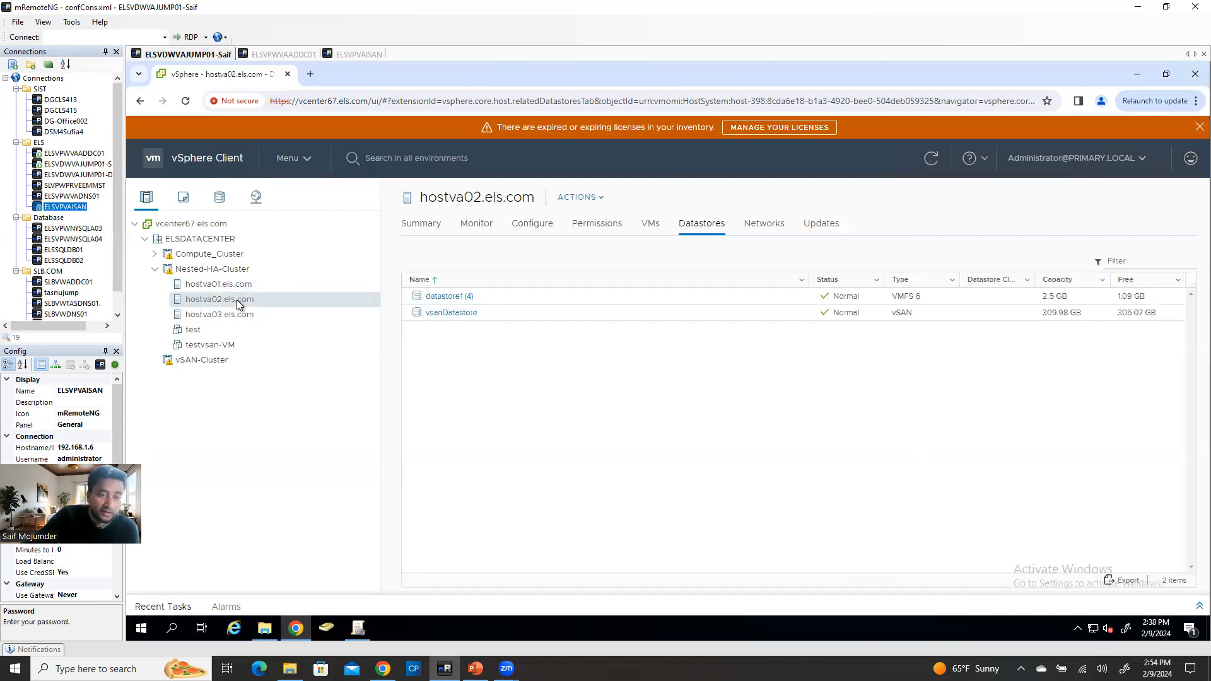
click(533, 225)
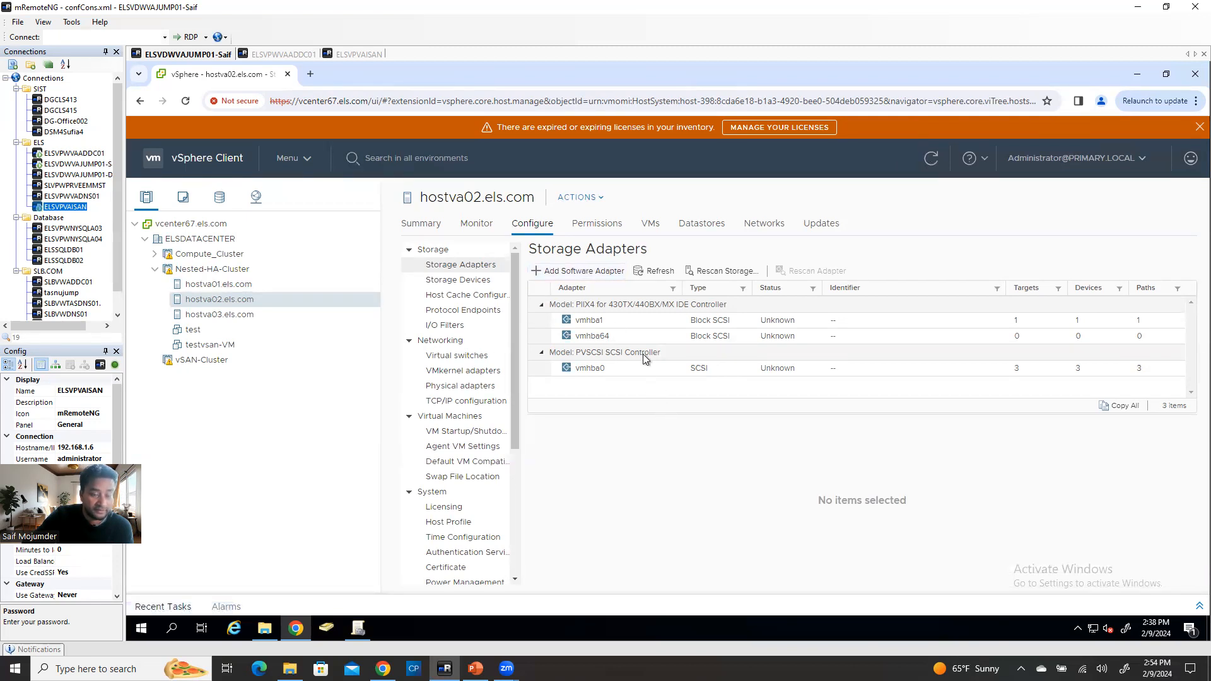
click(593, 271)
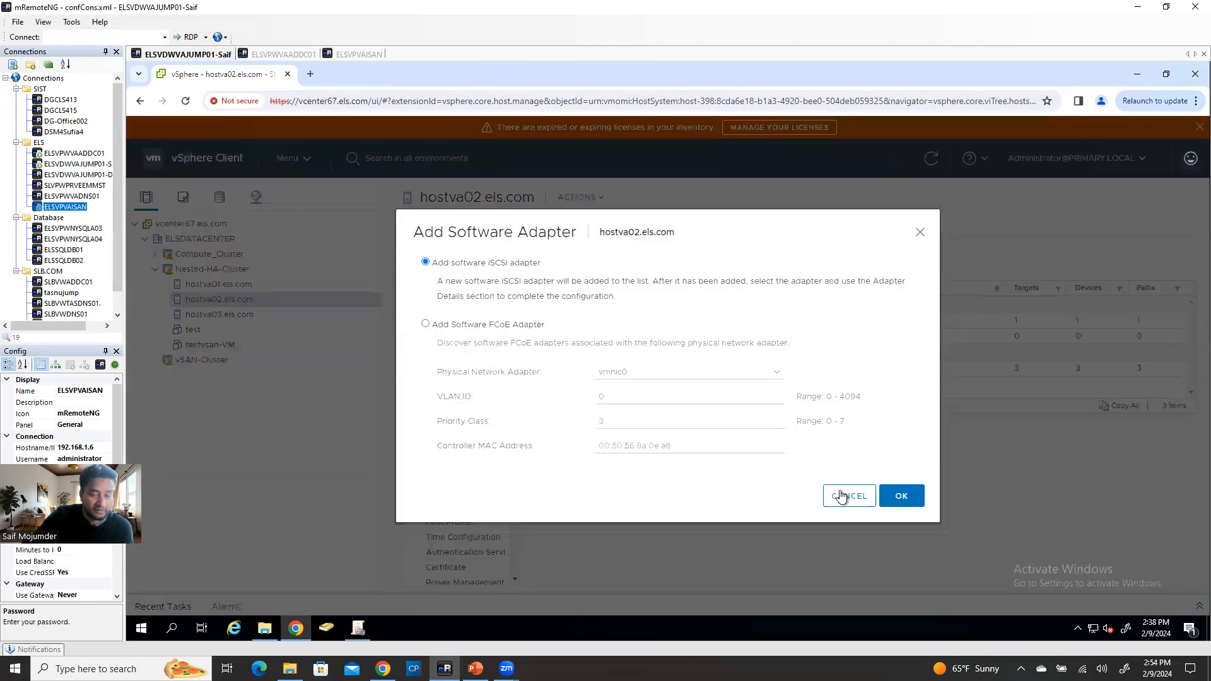
click(900, 496)
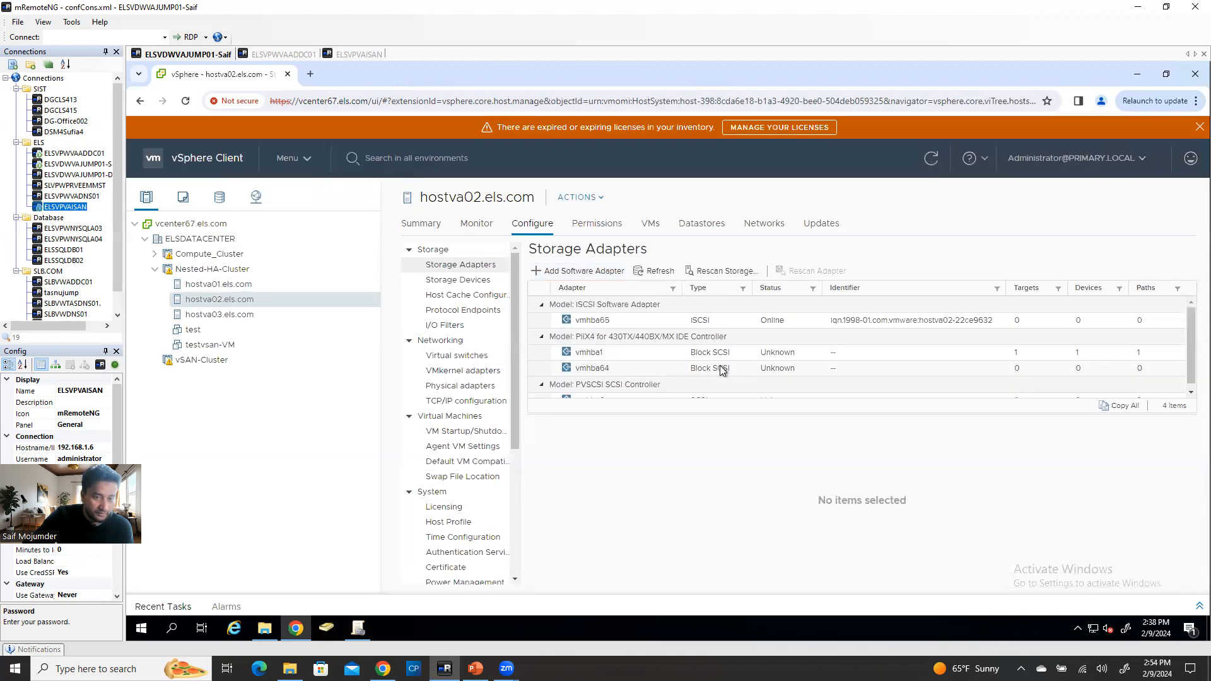
- Bind hostva02's iSCSI adapter vmhba65 to VMkernel adapter vmk3 on the iSCSI-SAN-192.168.1.0-24 port group
scroll(725, 353, down, 1)
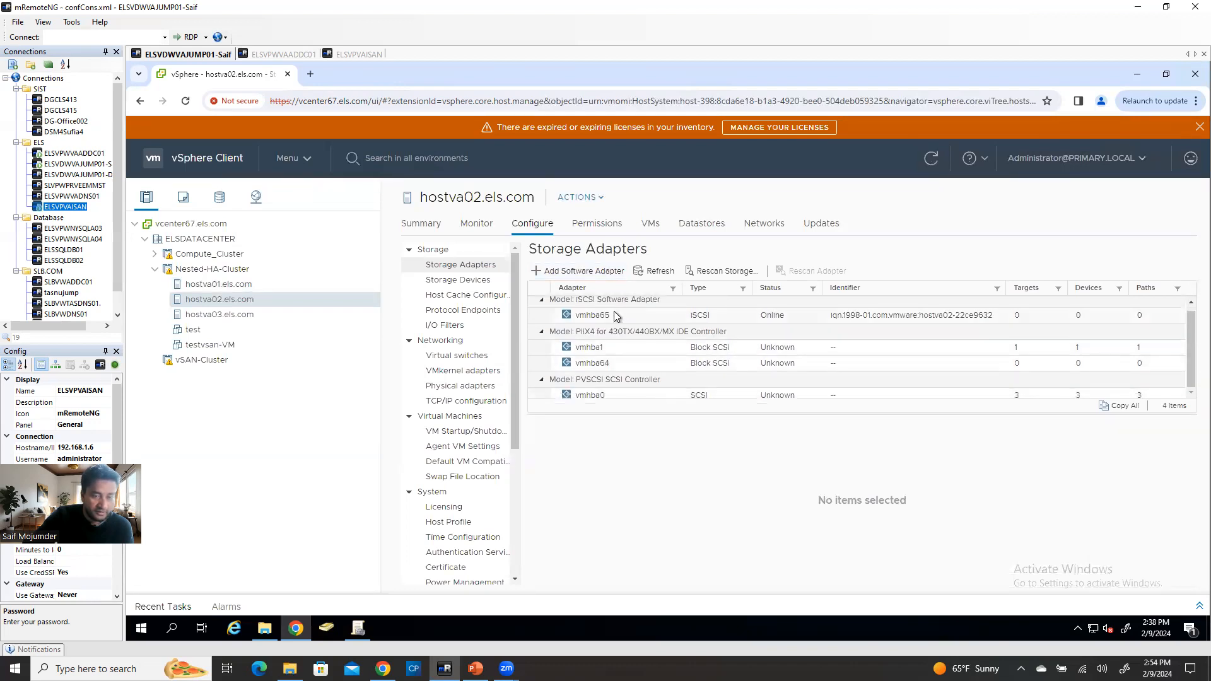
click(607, 319)
click(911, 423)
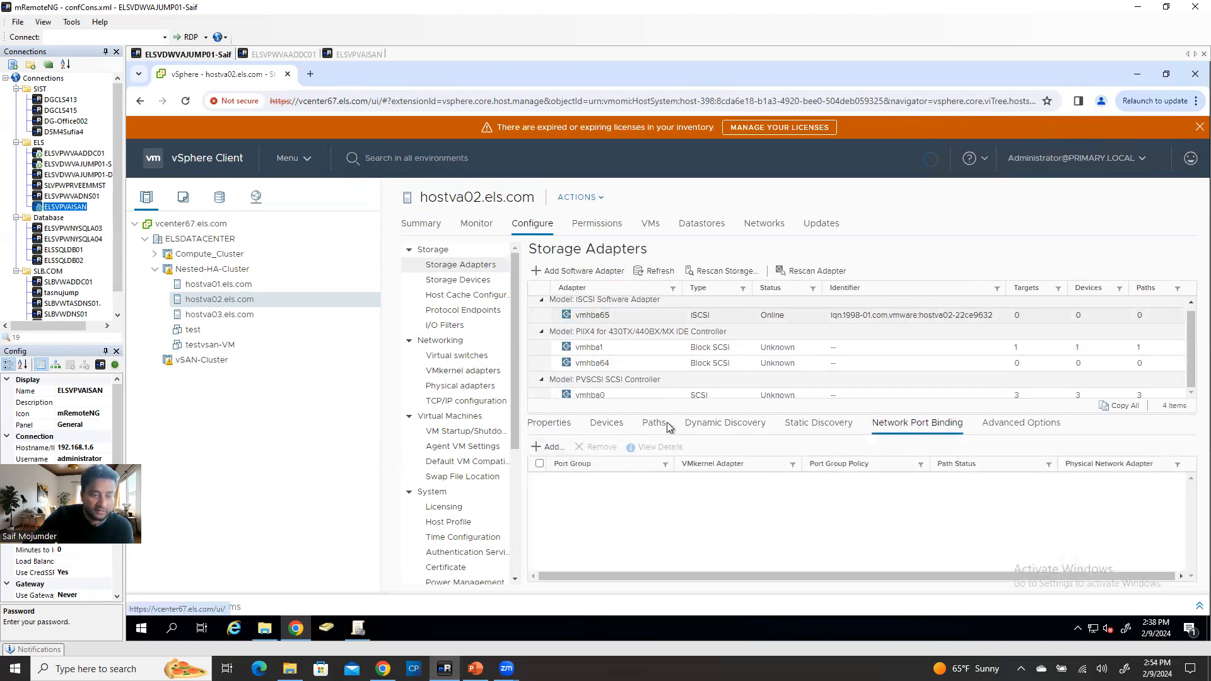
click(549, 446)
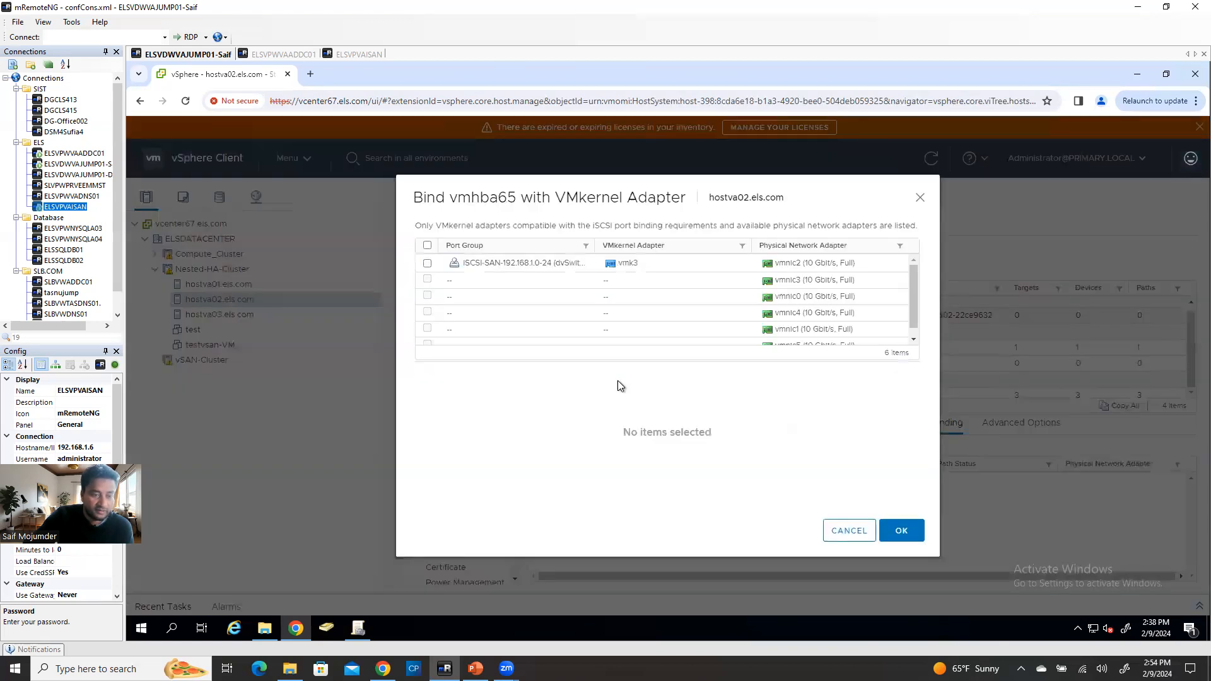
click(428, 264)
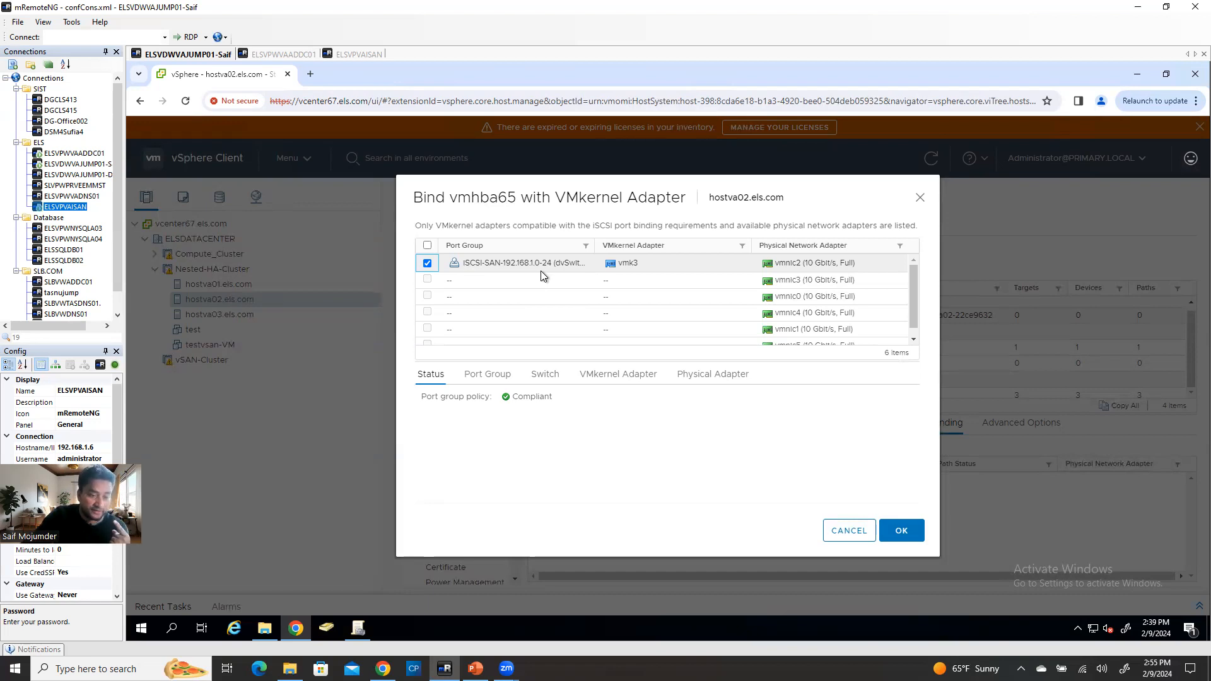
click(900, 536)
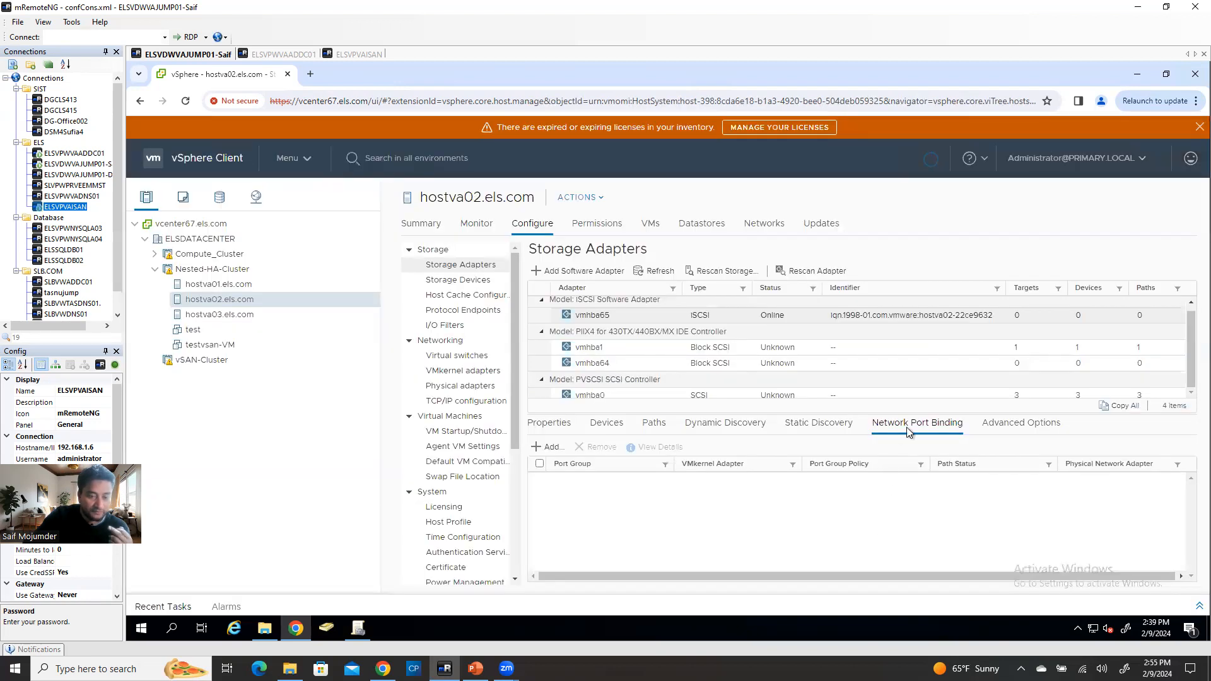
- Add 192.168.1.6 on port 3260 as a dynamic discovery send target server for hostva02's vmhba65, inheriting the parent's authentication settings
click(590, 346)
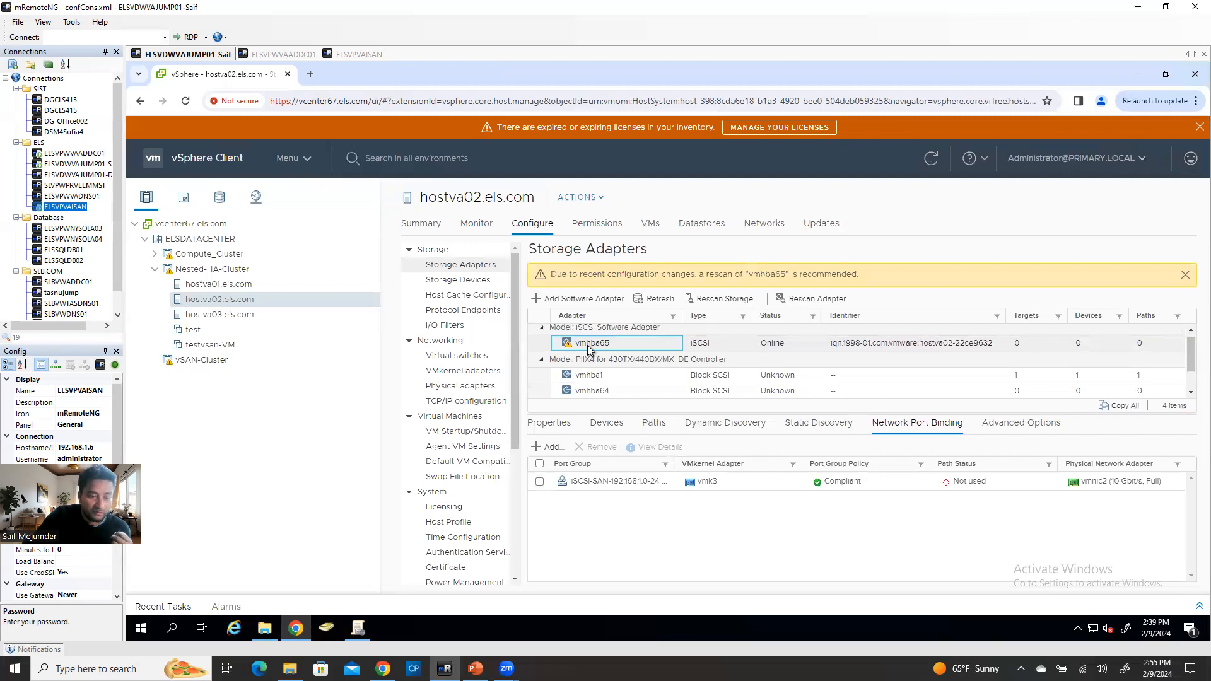
click(724, 423)
click(549, 447)
click(643, 215)
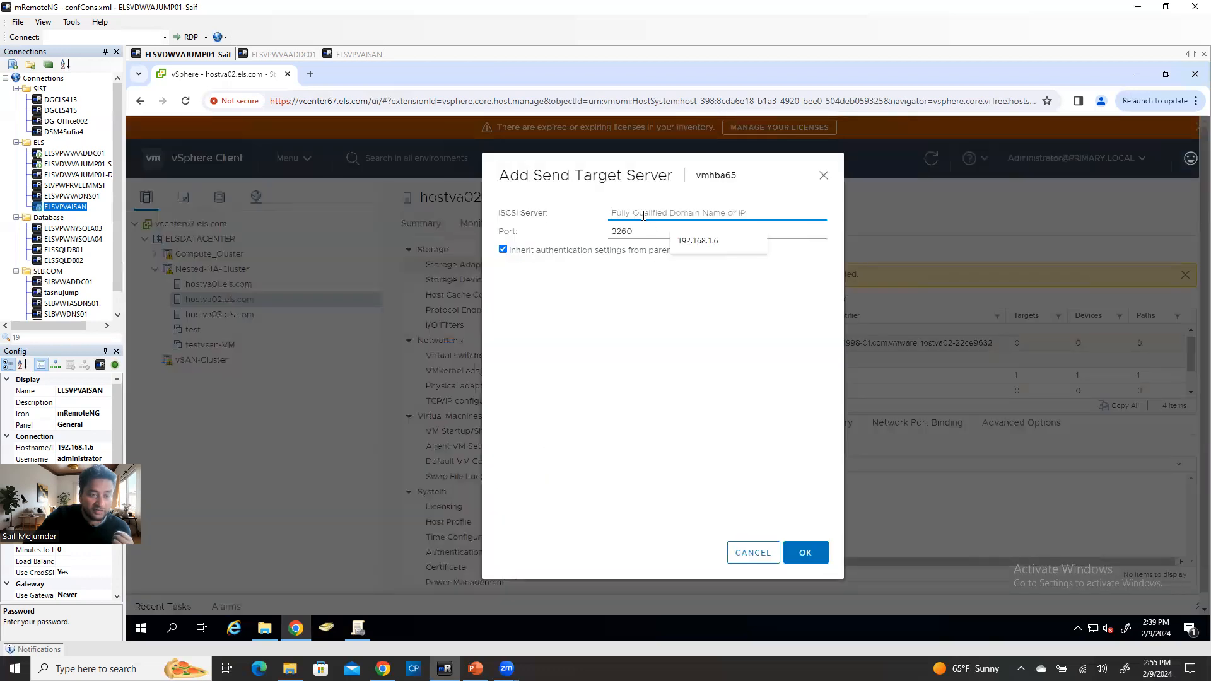
click(716, 241)
click(809, 559)
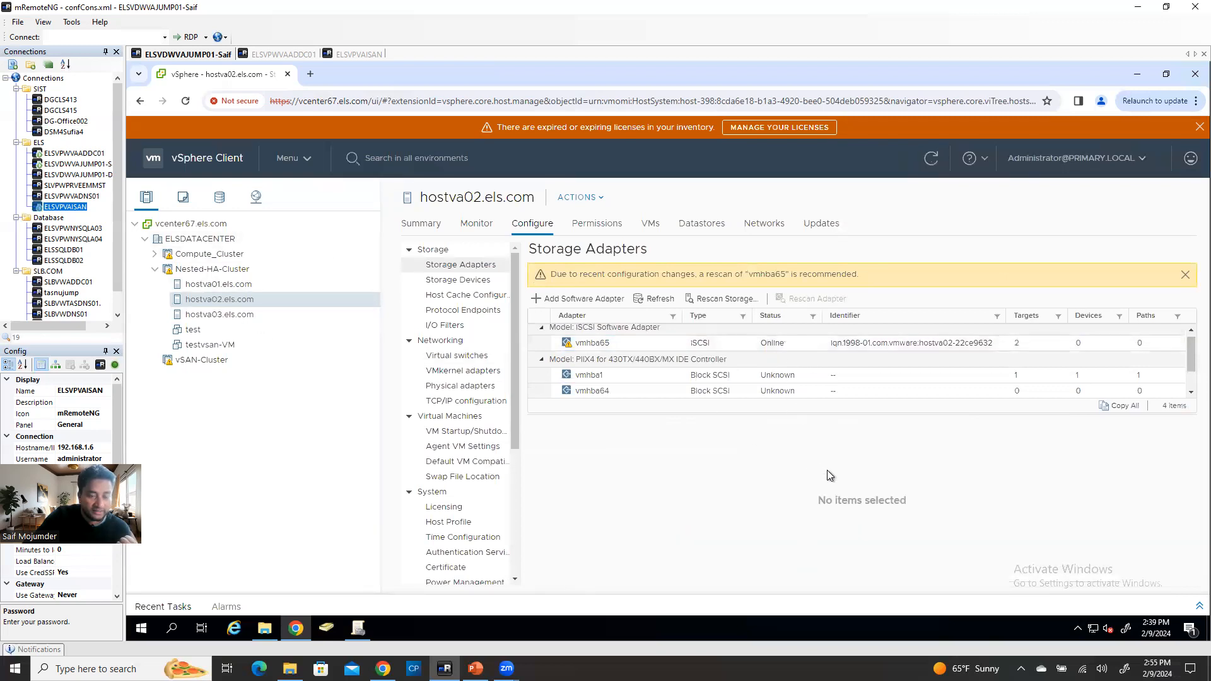
- Check vmhba65's static discovery targets and devices, and rescan hostva02's storage for new storage devices and VMFS volumes
click(580, 349)
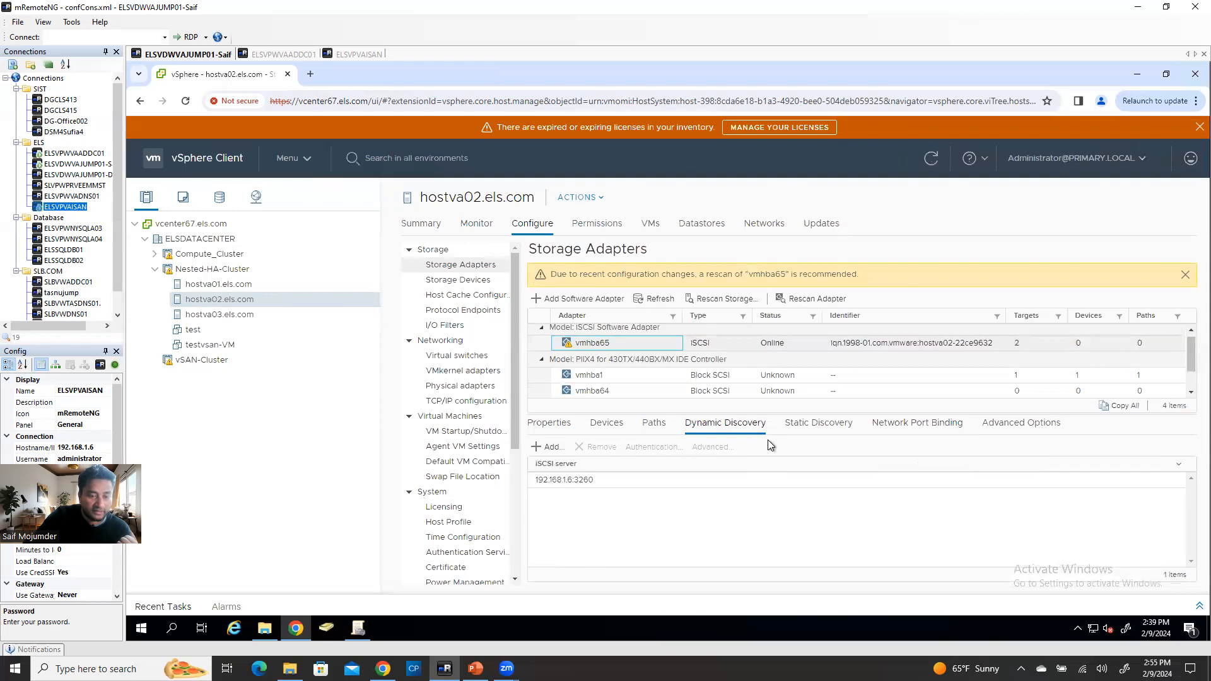
click(814, 424)
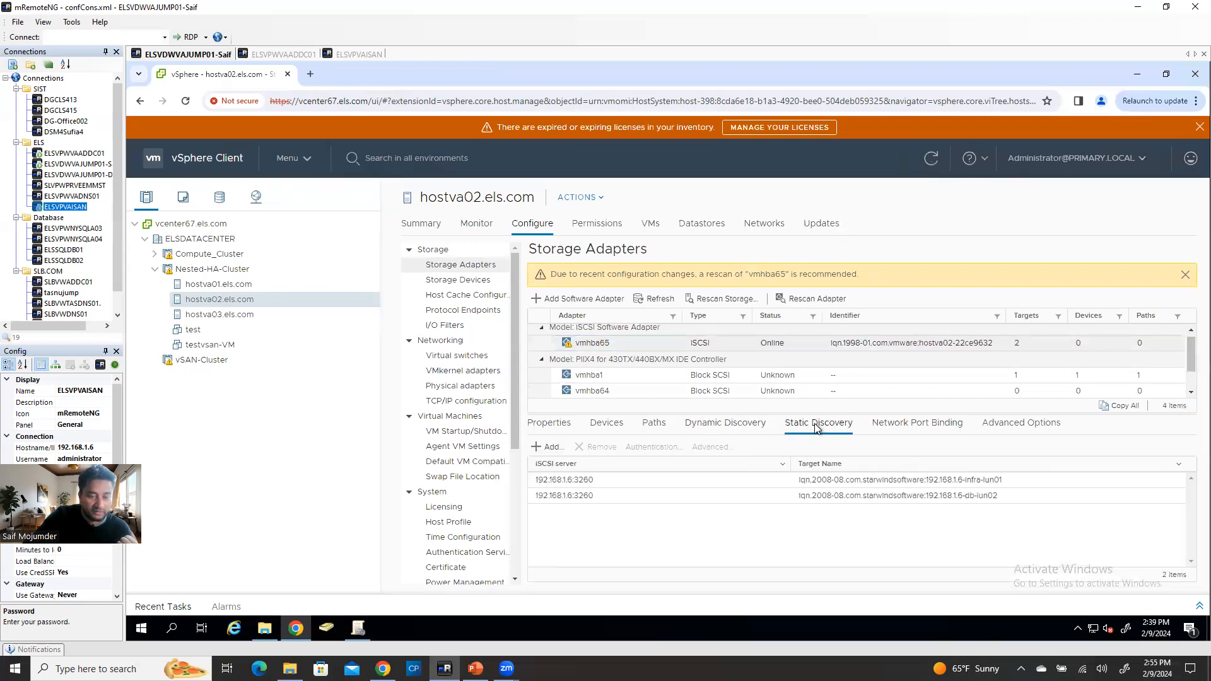
click(604, 426)
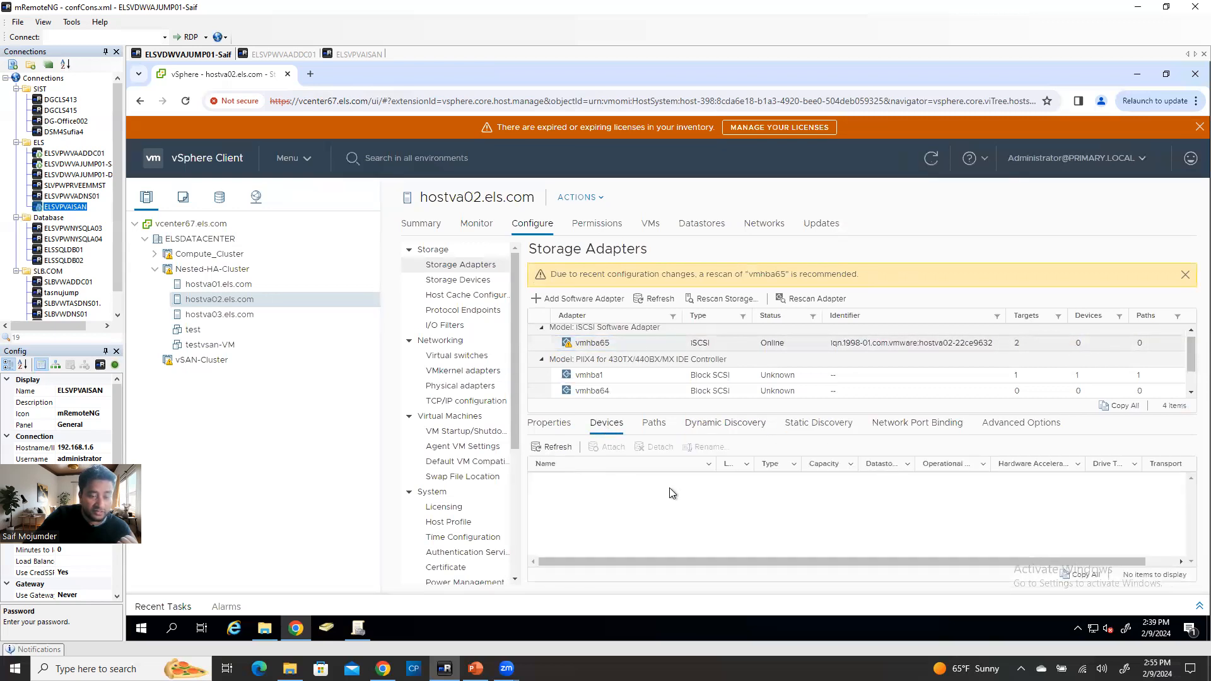
click(745, 306)
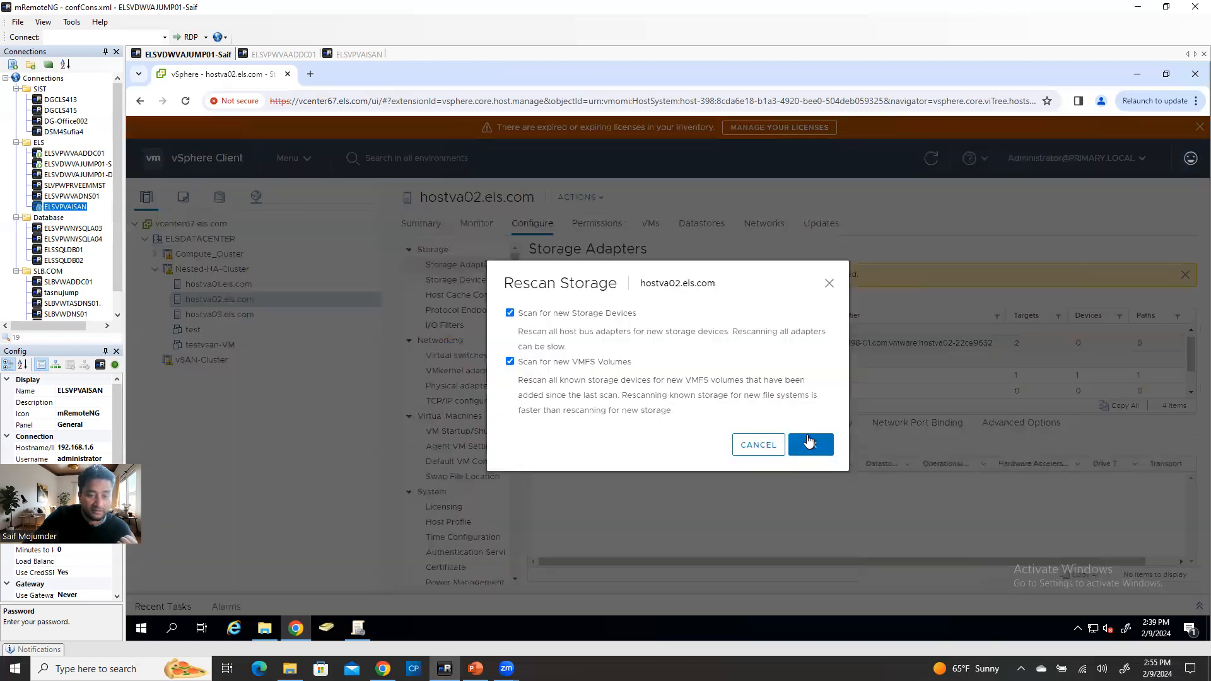
click(809, 443)
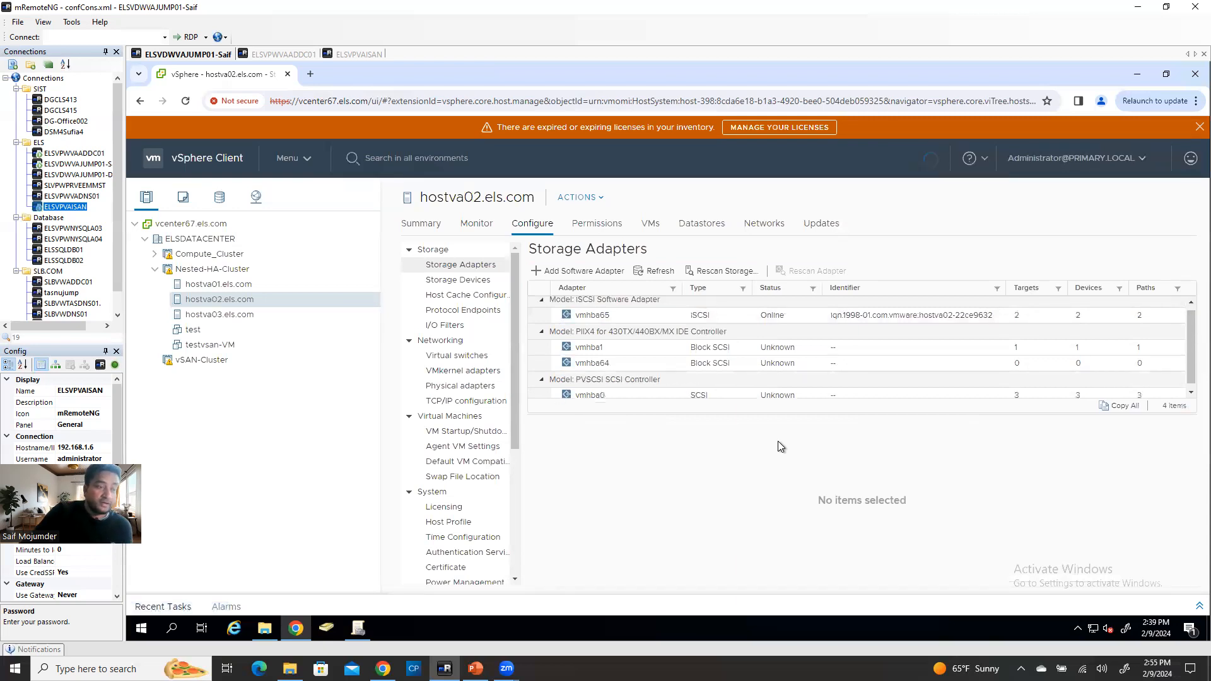
right_click(259, 297)
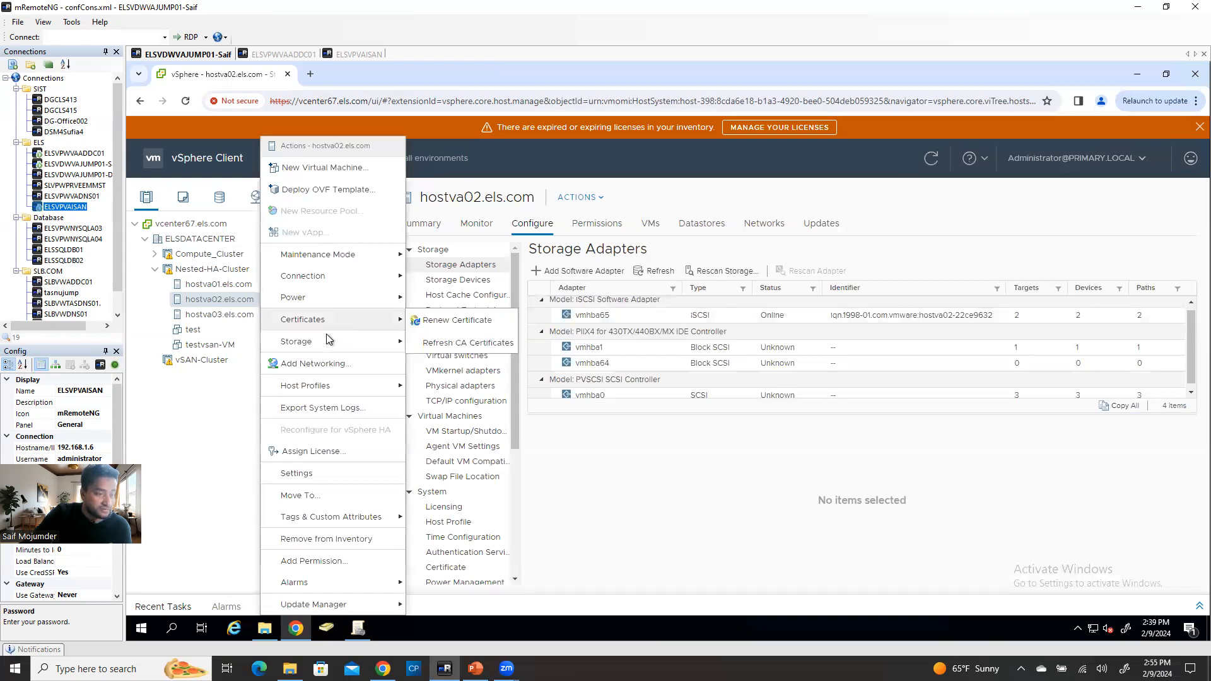
click(656, 478)
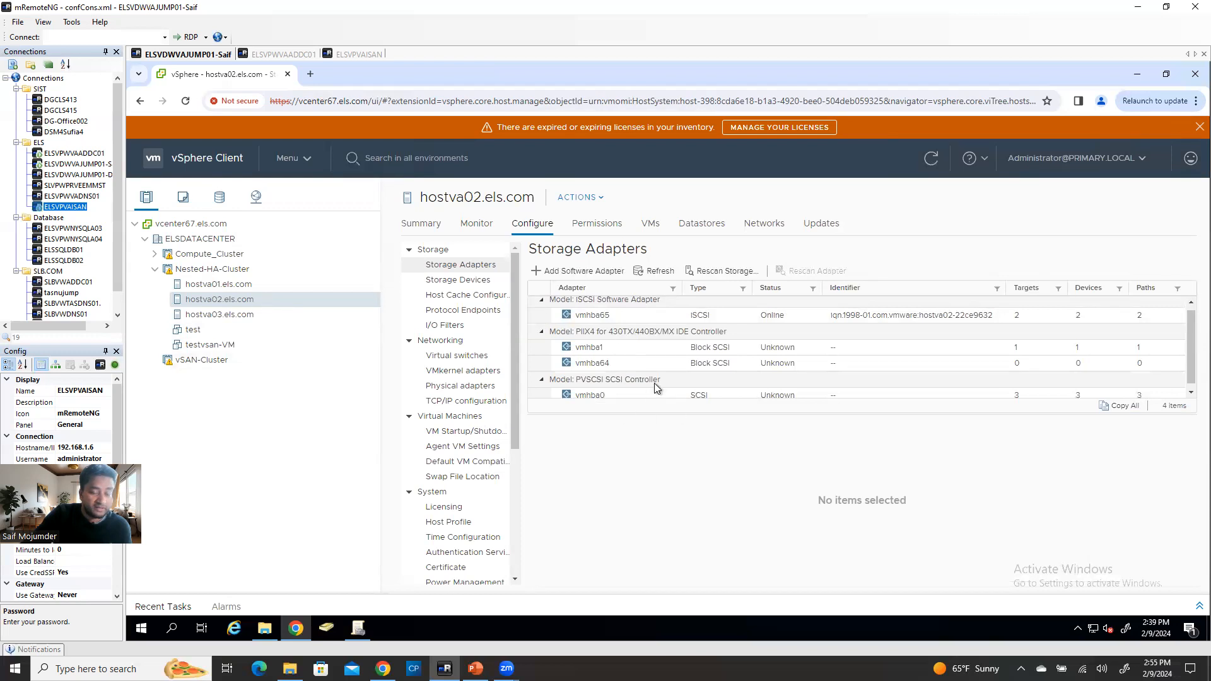
right_click(227, 302)
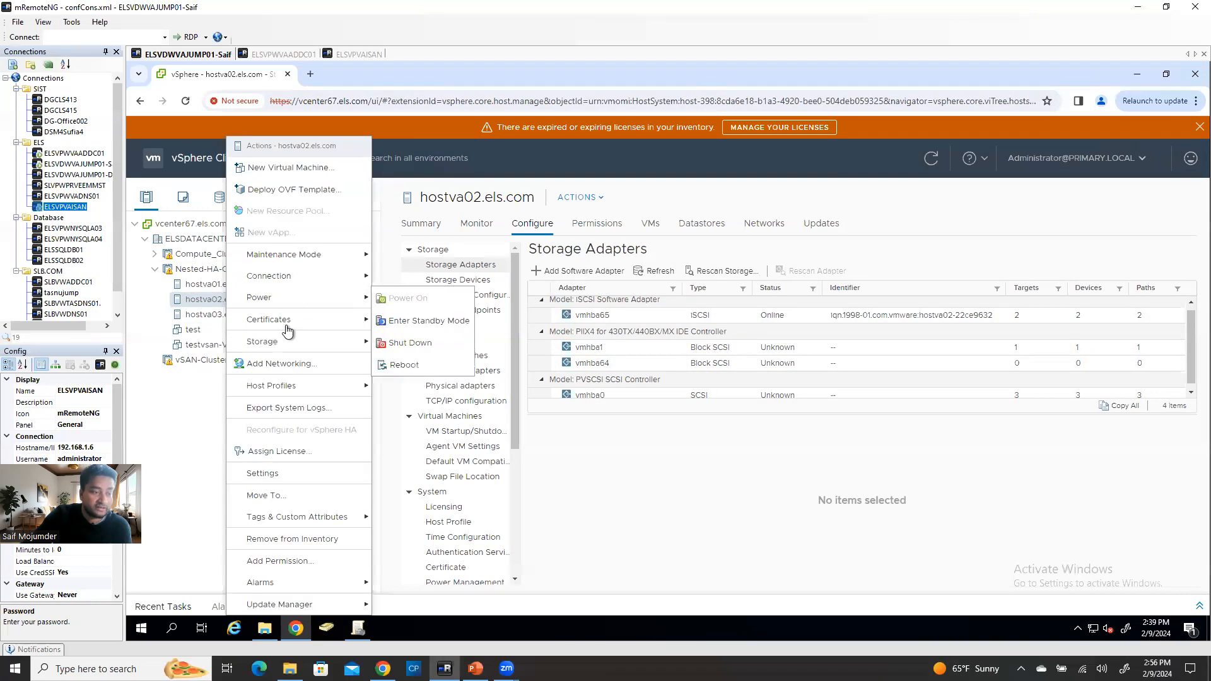
click(196, 316)
right_click(194, 319)
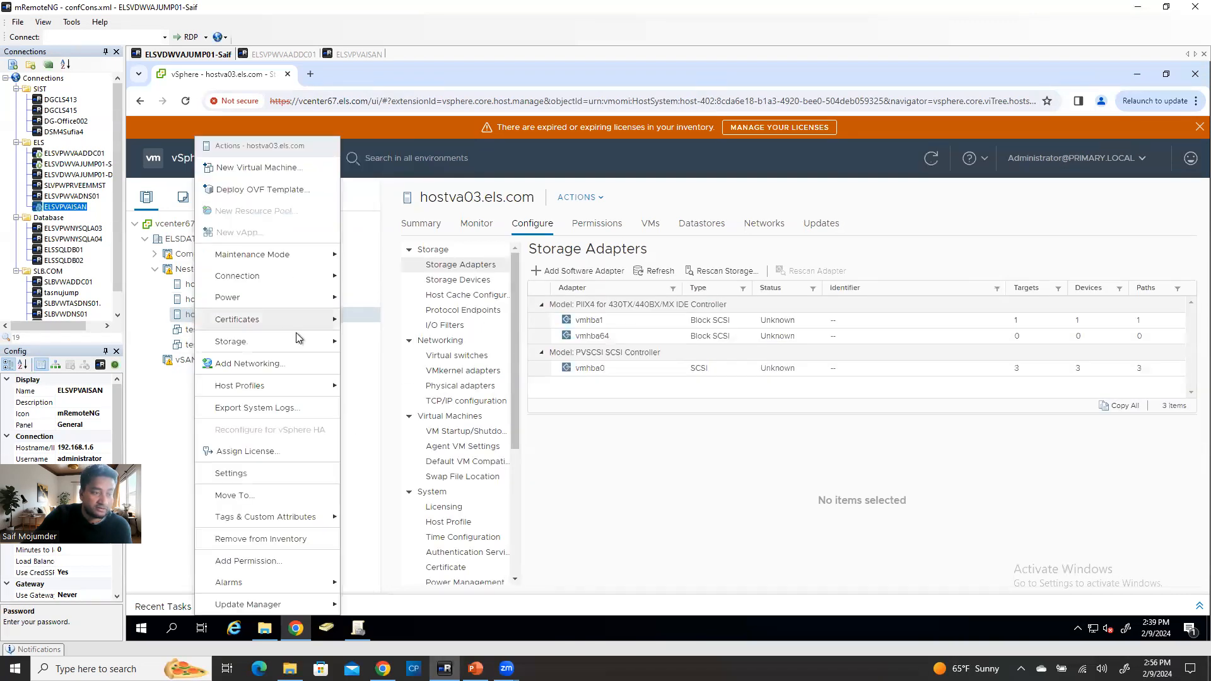
click(717, 522)
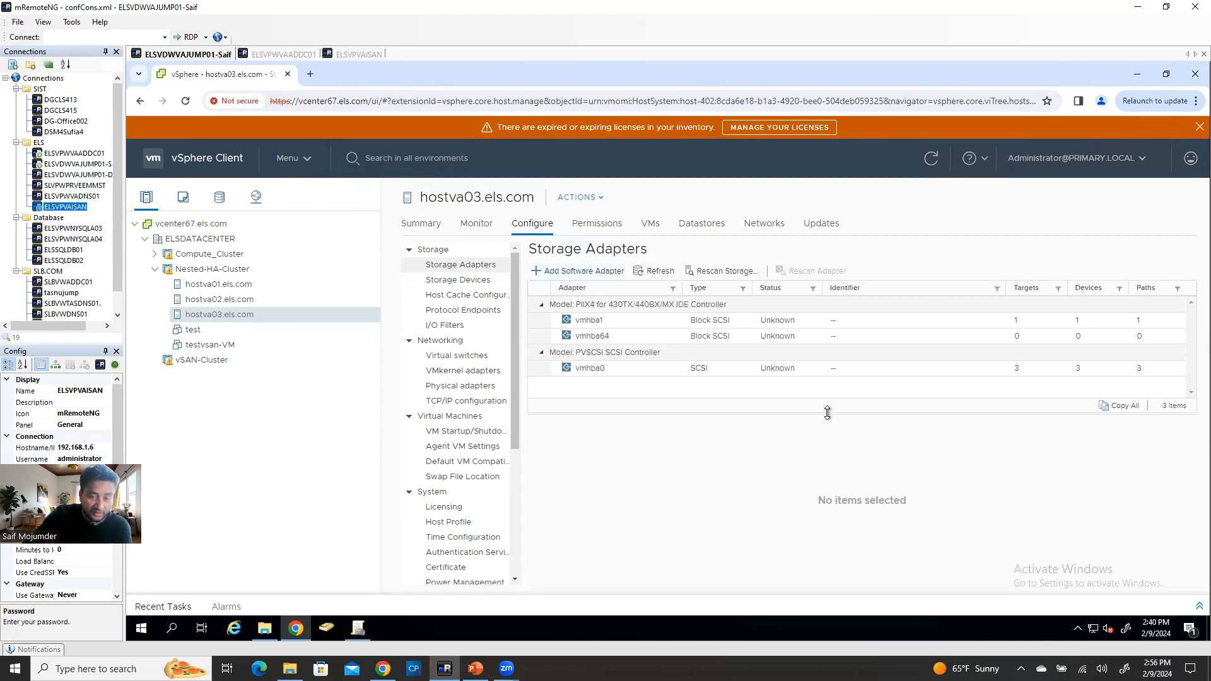
click(588, 369)
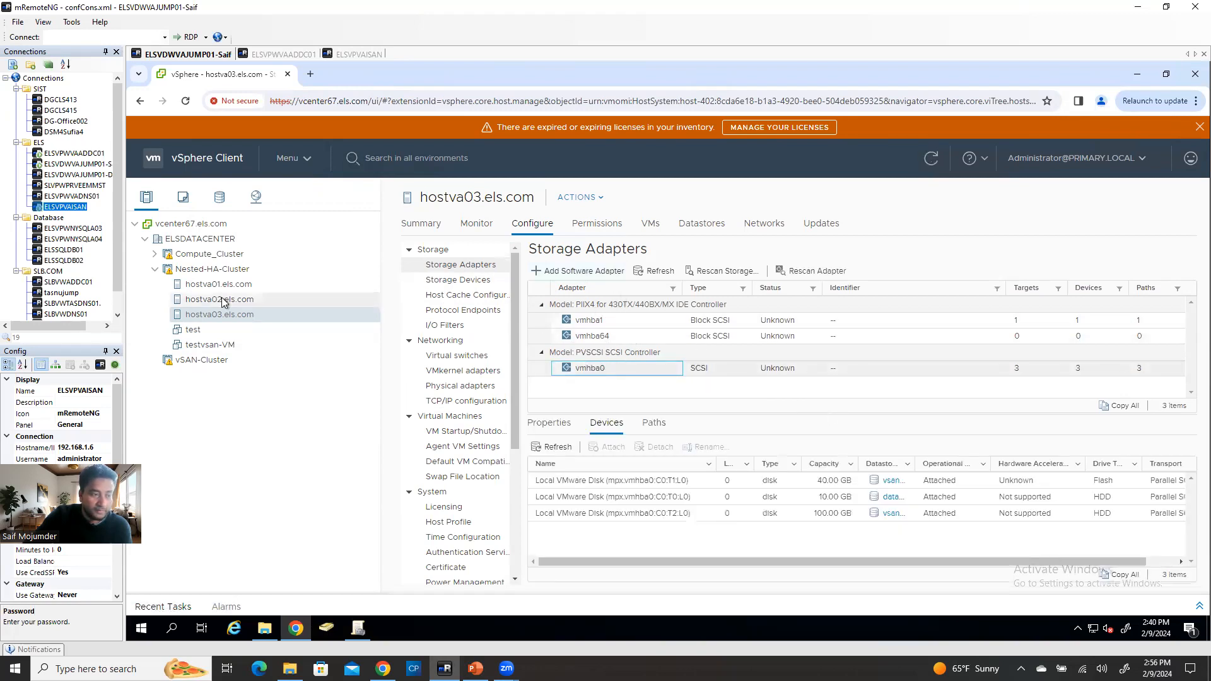
- Check the devices on hostva02's vmhba65 adapter and the host's datastore list for the shared LUNs
click(220, 299)
click(598, 323)
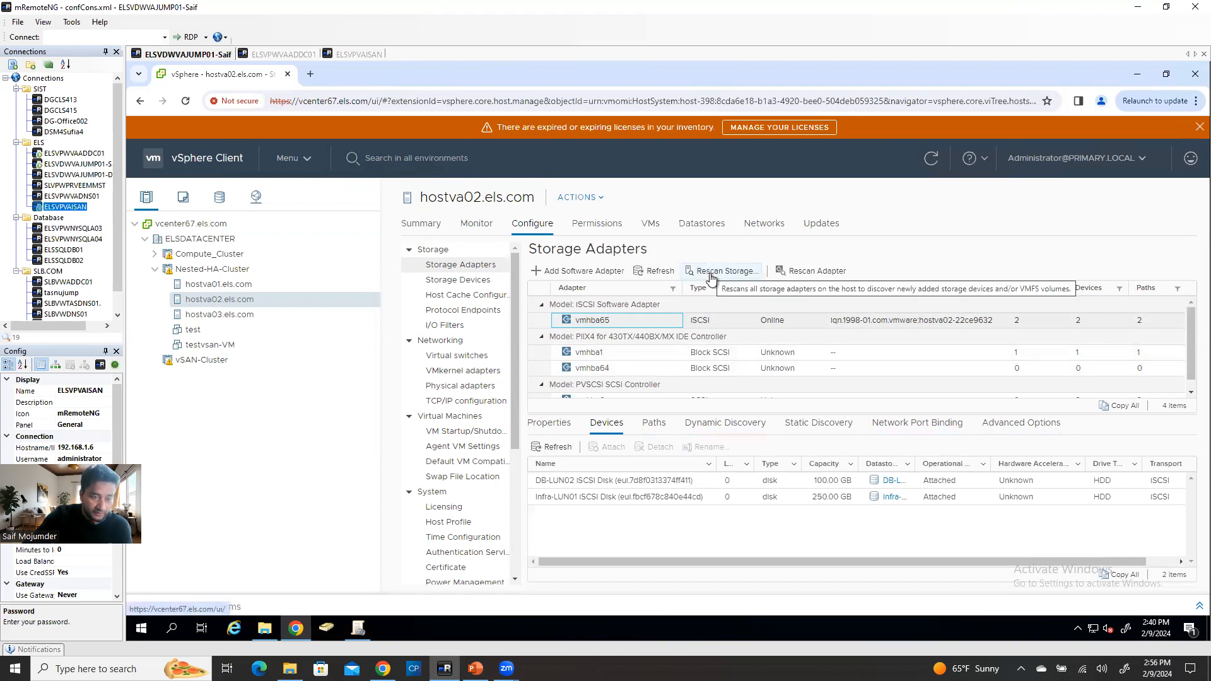
click(700, 225)
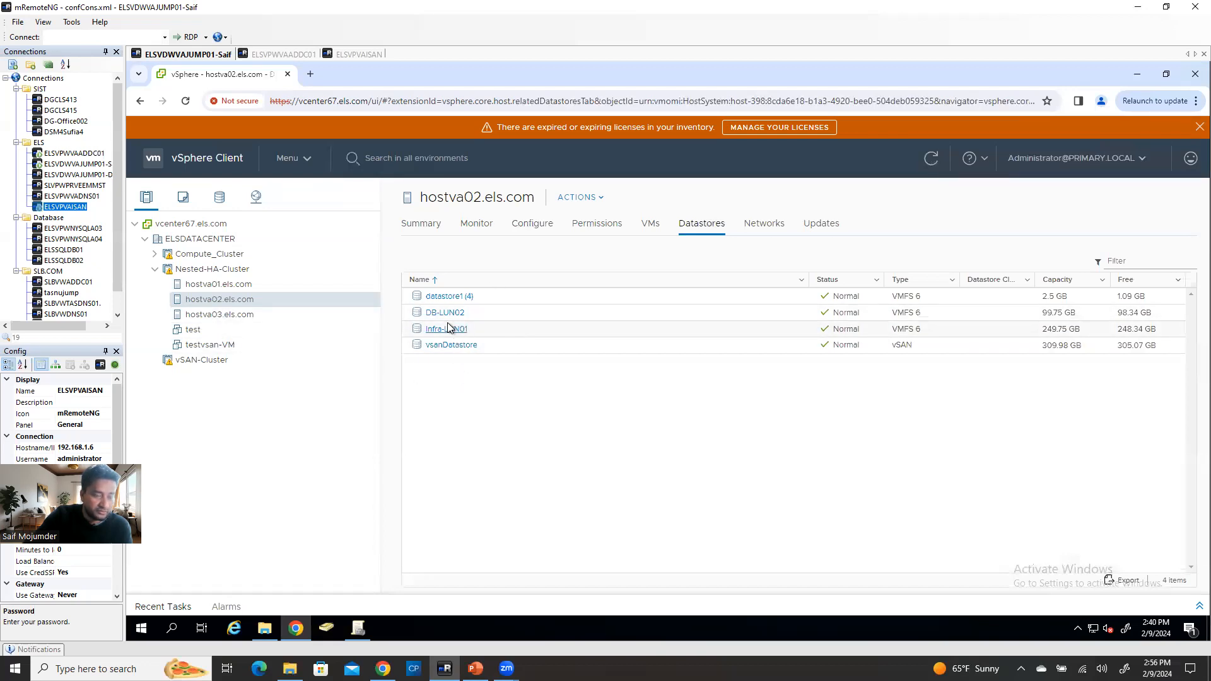
- Add a software iSCSI adapter to hostva03.els.com
click(219, 314)
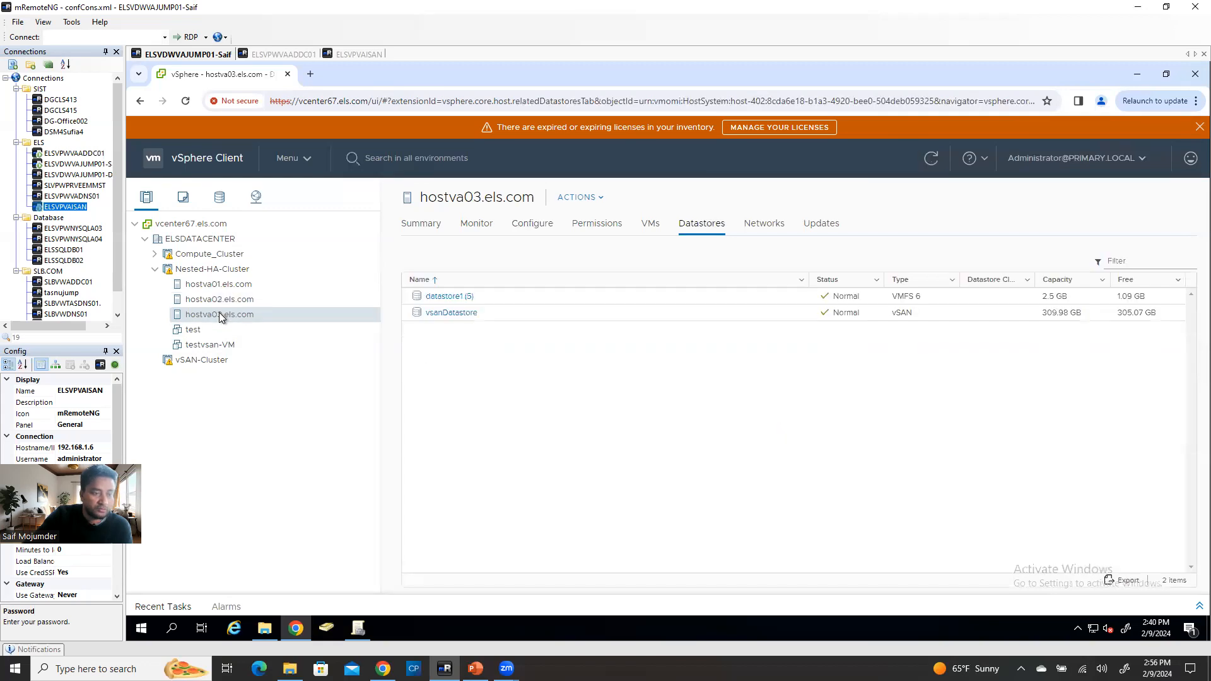
click(516, 228)
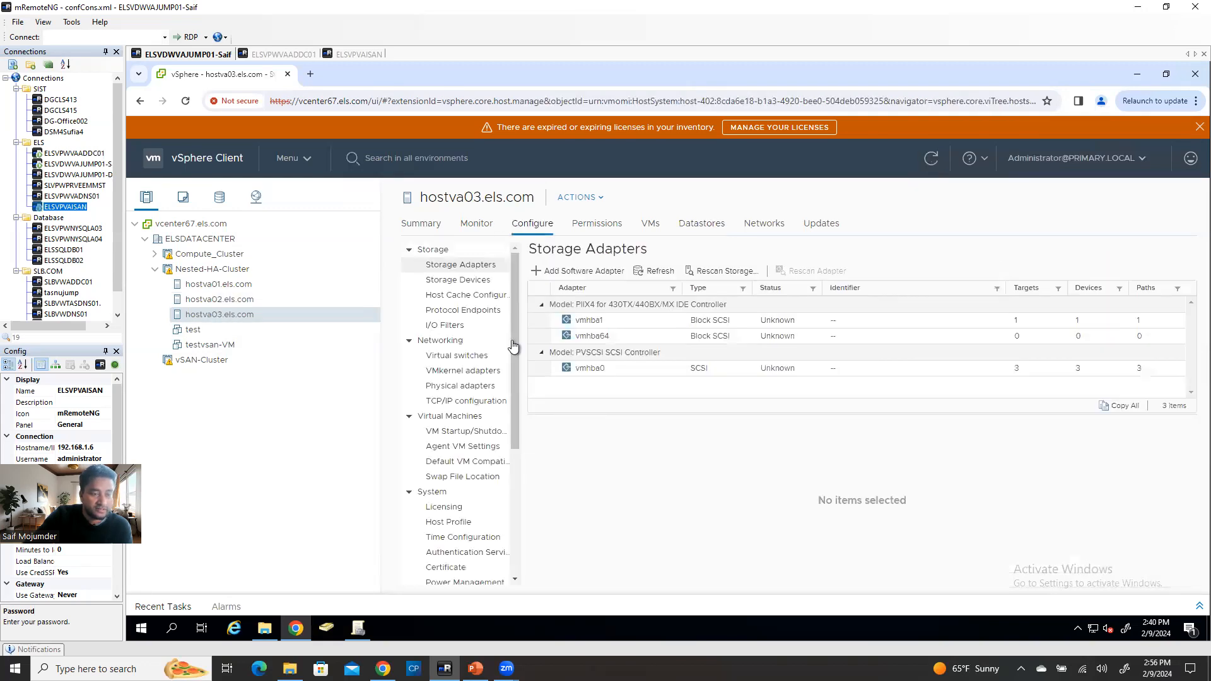
click(558, 273)
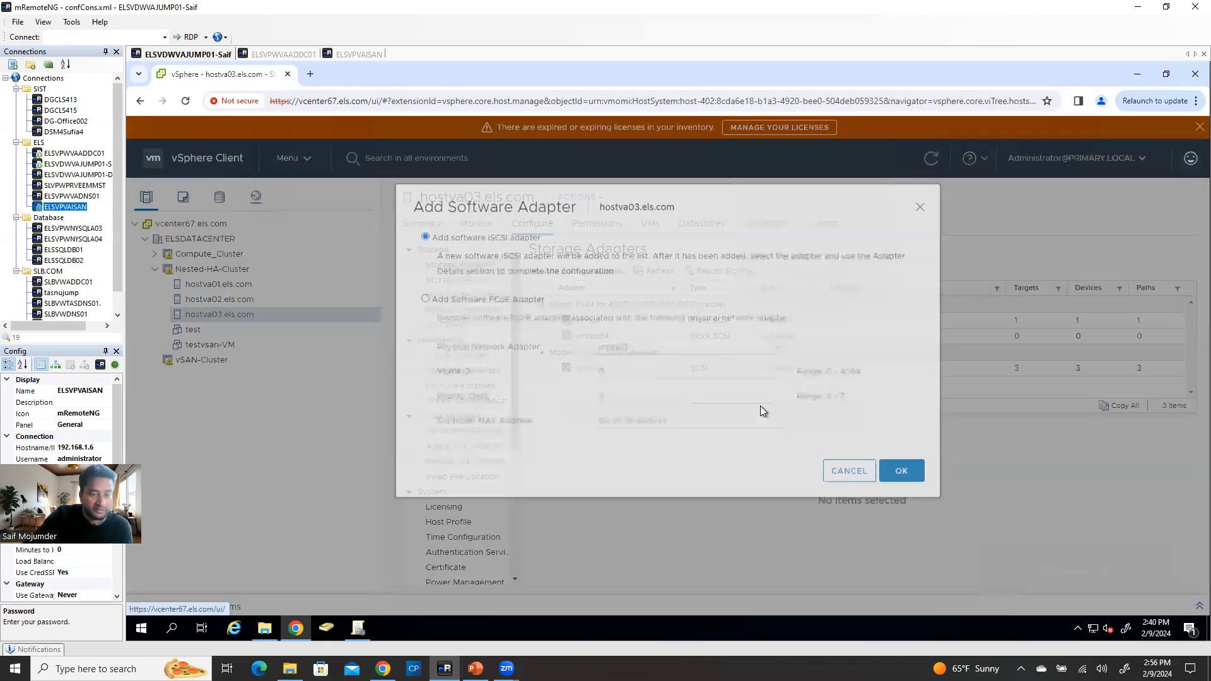
click(902, 496)
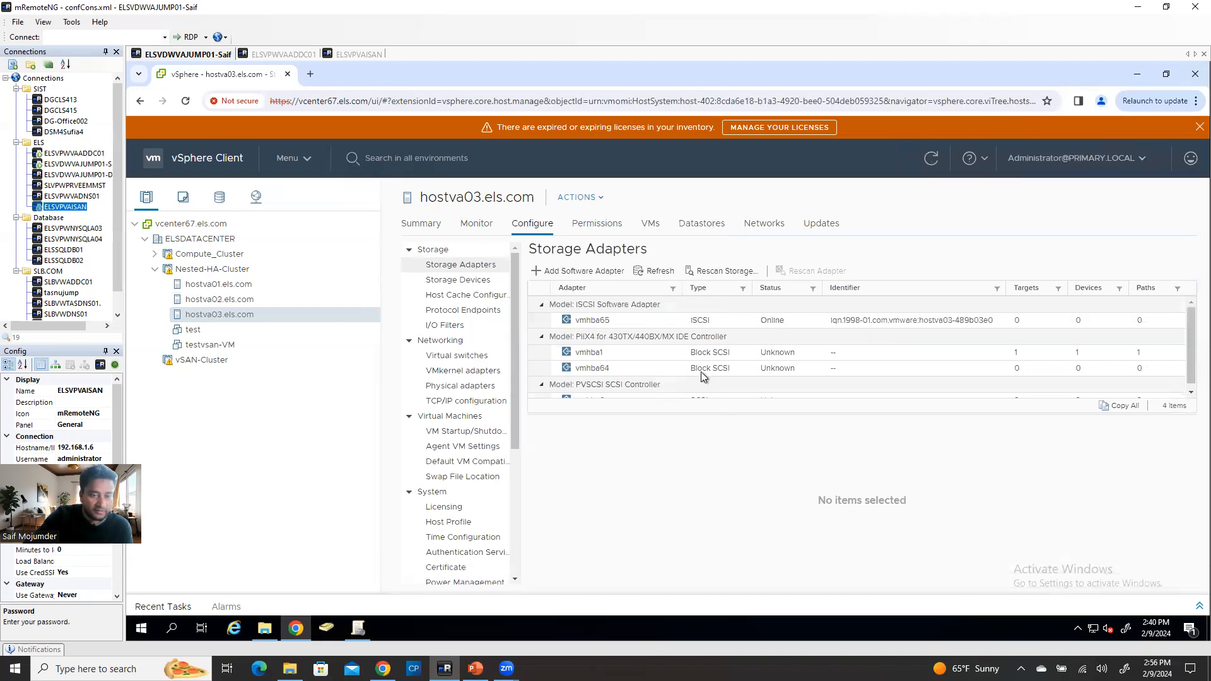
- Bind hostva03's iSCSI adapter vmhba65 to the host's iSCSI VMkernel adapter through network port binding
click(582, 322)
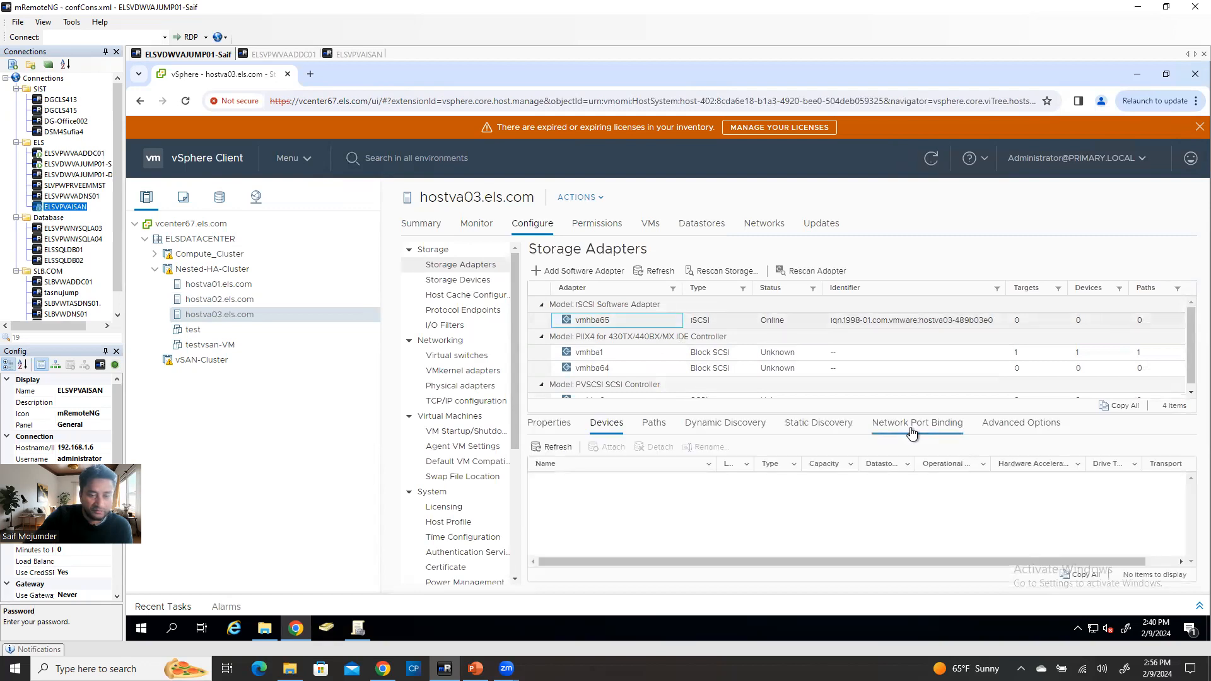
click(912, 432)
click(548, 447)
click(427, 264)
click(920, 537)
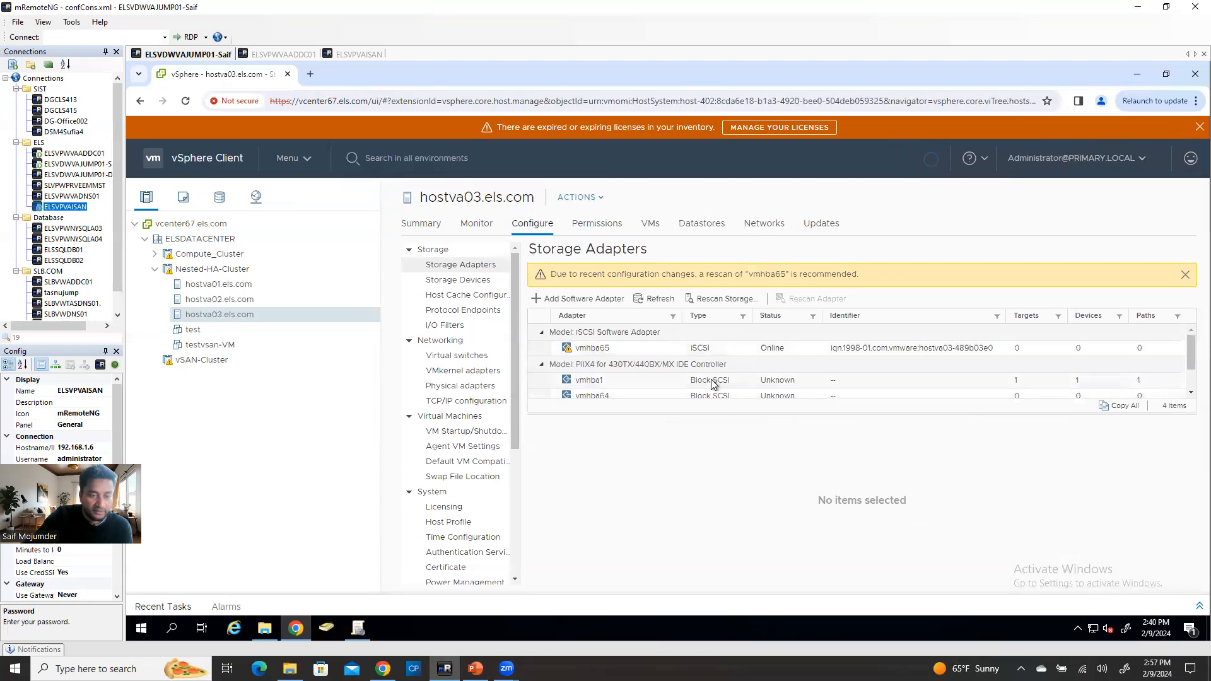
- Add 192.168.1.6 on port 3260 as a dynamic discovery send target server for hostva03's vmhba65, inheriting the parent's authentication settings
click(593, 347)
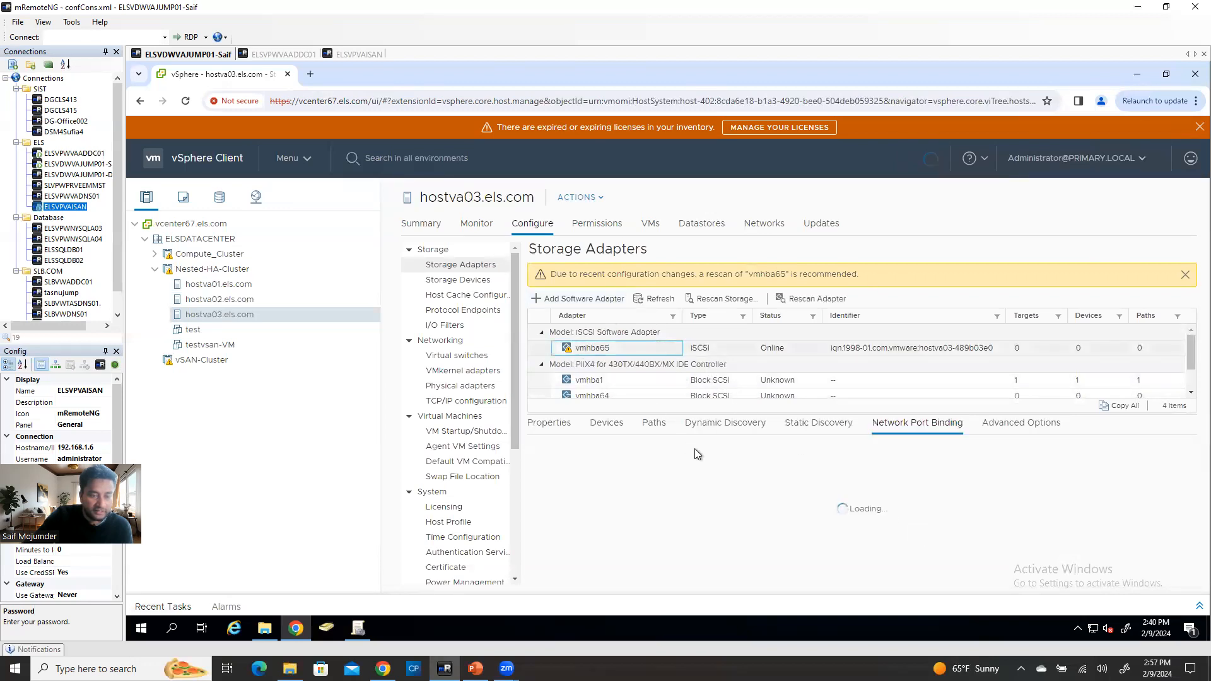
click(725, 424)
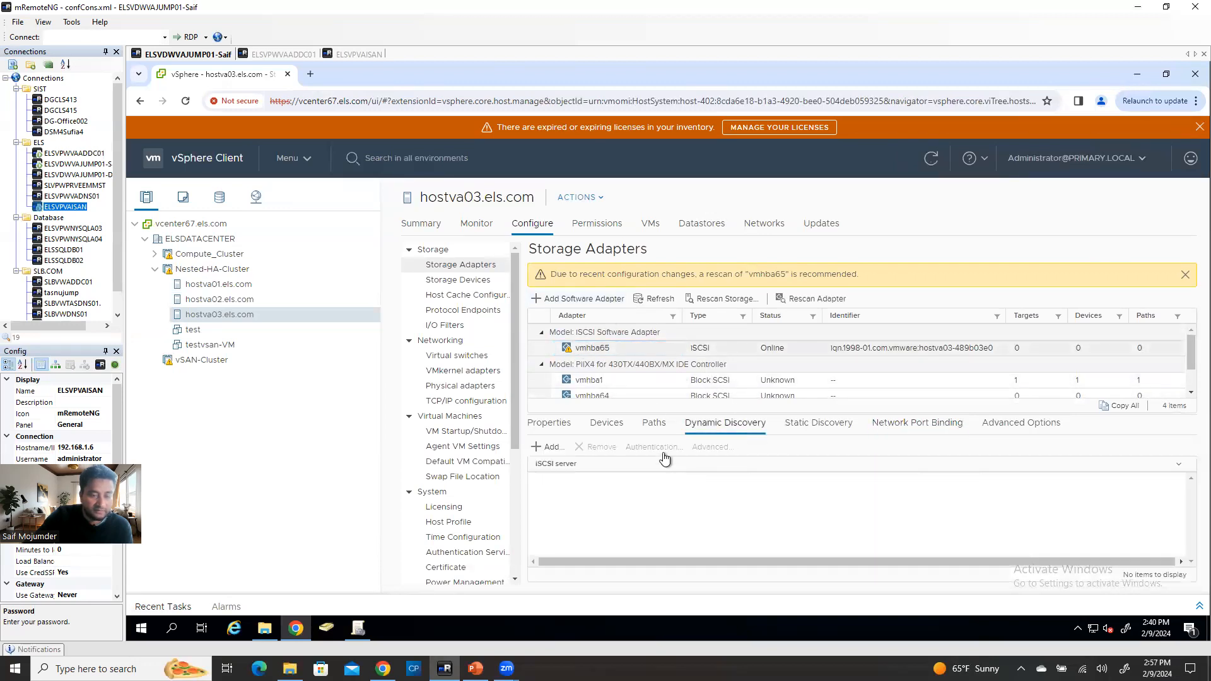
click(549, 446)
click(651, 213)
click(693, 241)
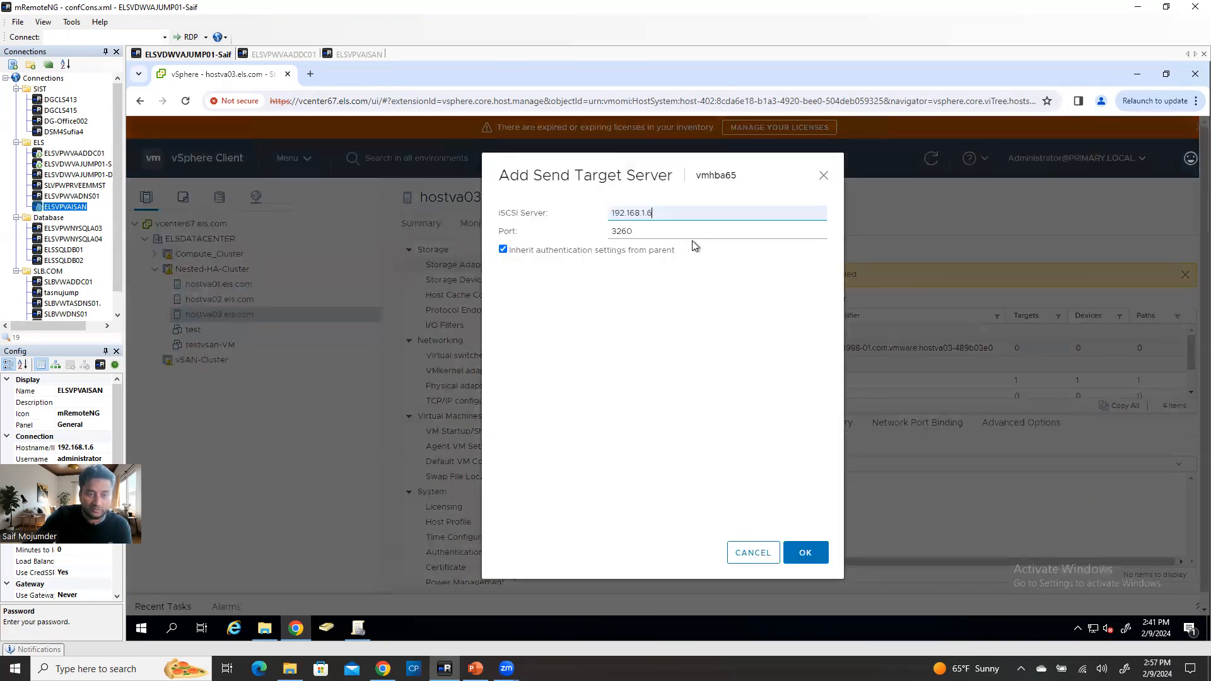
click(804, 552)
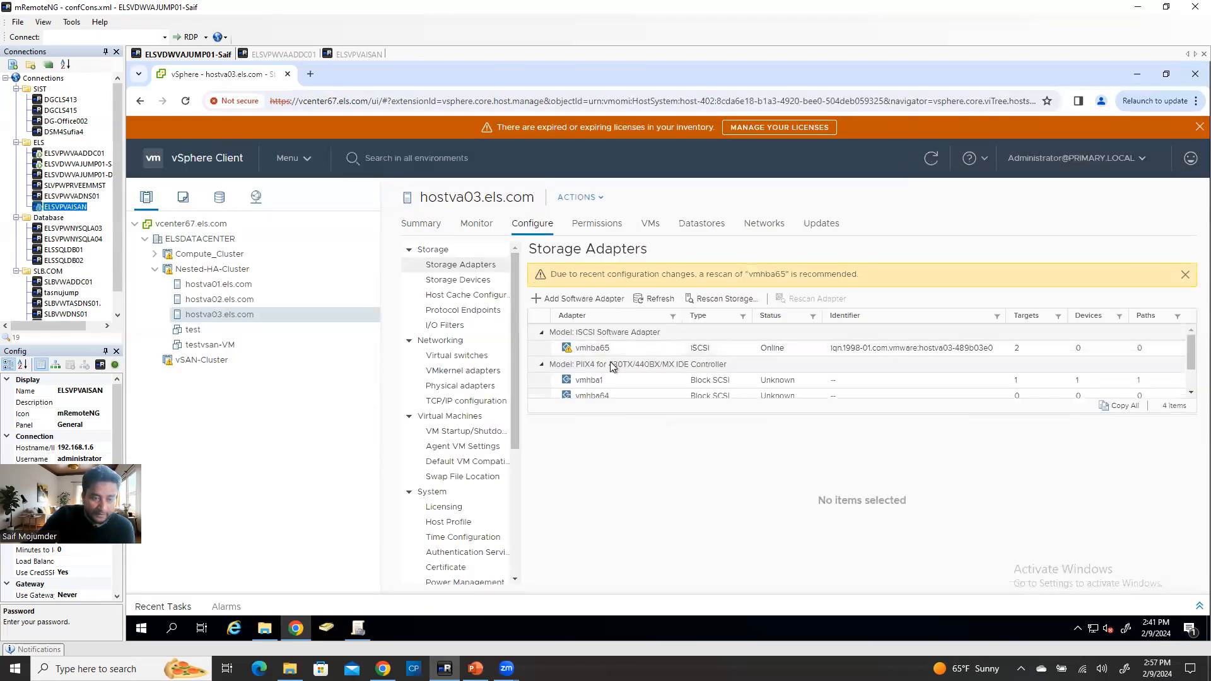
- Check the static discovery targets and devices of hostva03's vmhba65, and rescan the host's storage
click(592, 348)
click(820, 424)
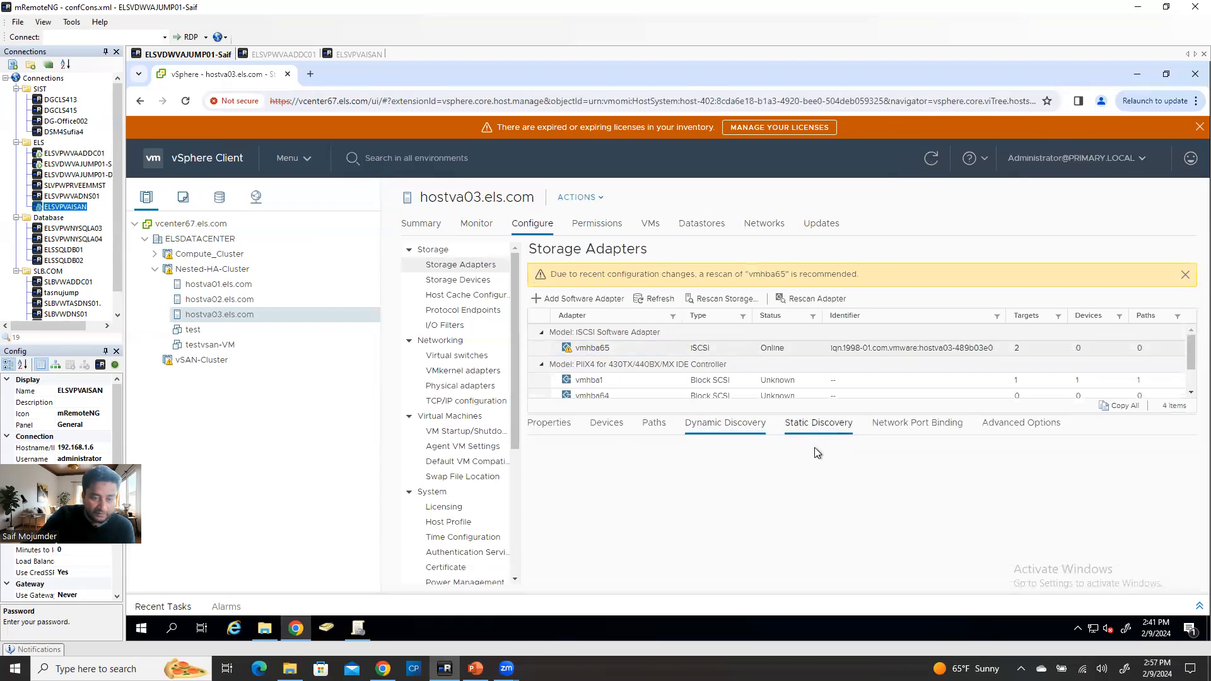
click(607, 423)
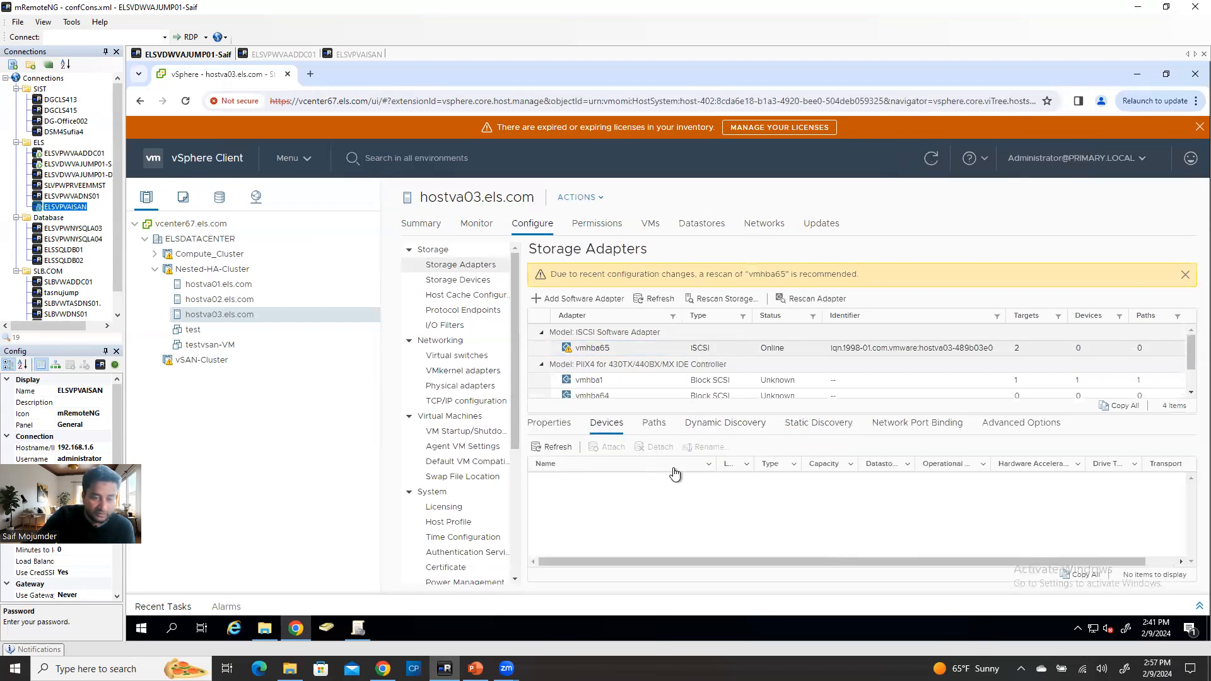
click(719, 299)
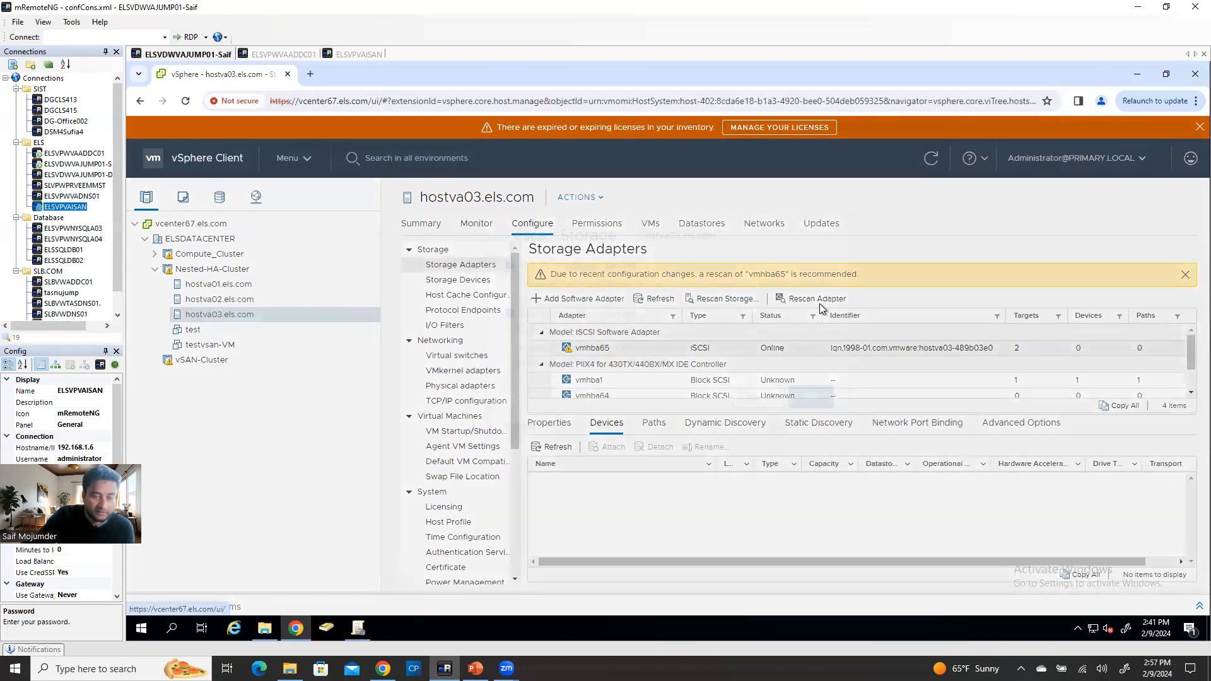
click(810, 445)
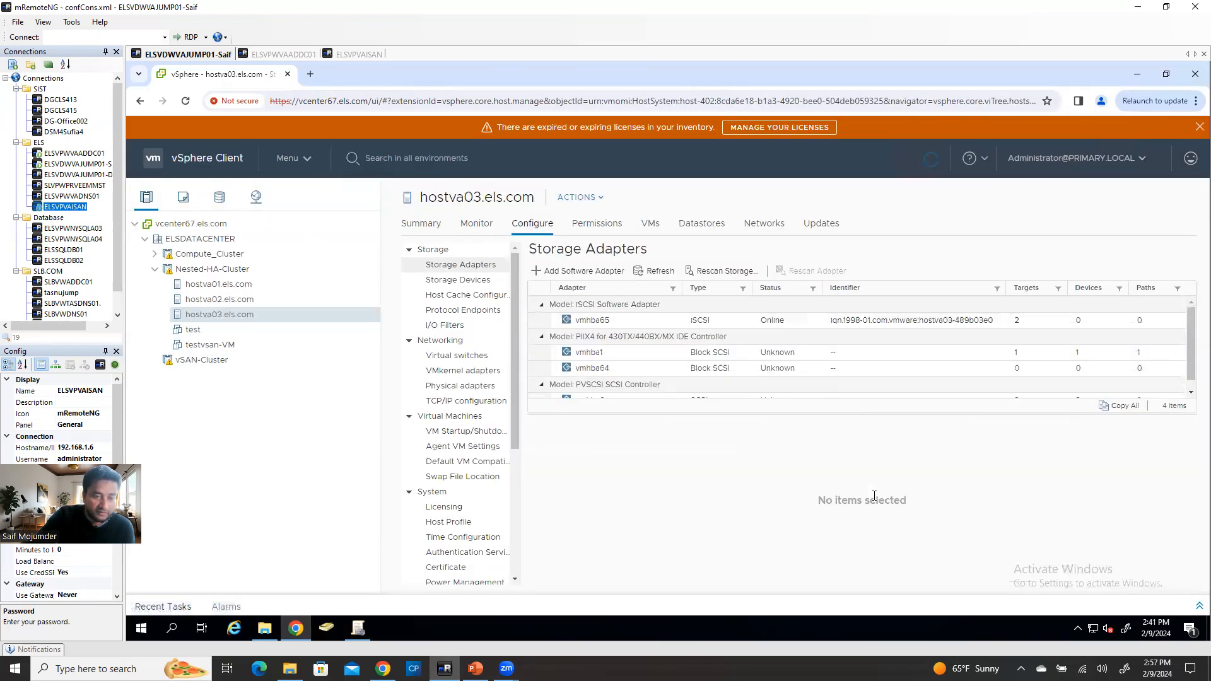
- Check the datastore lists of hostva03 and hostva01 for the shared DB-LUN02 and Infra-LUN01 datastores
click(701, 223)
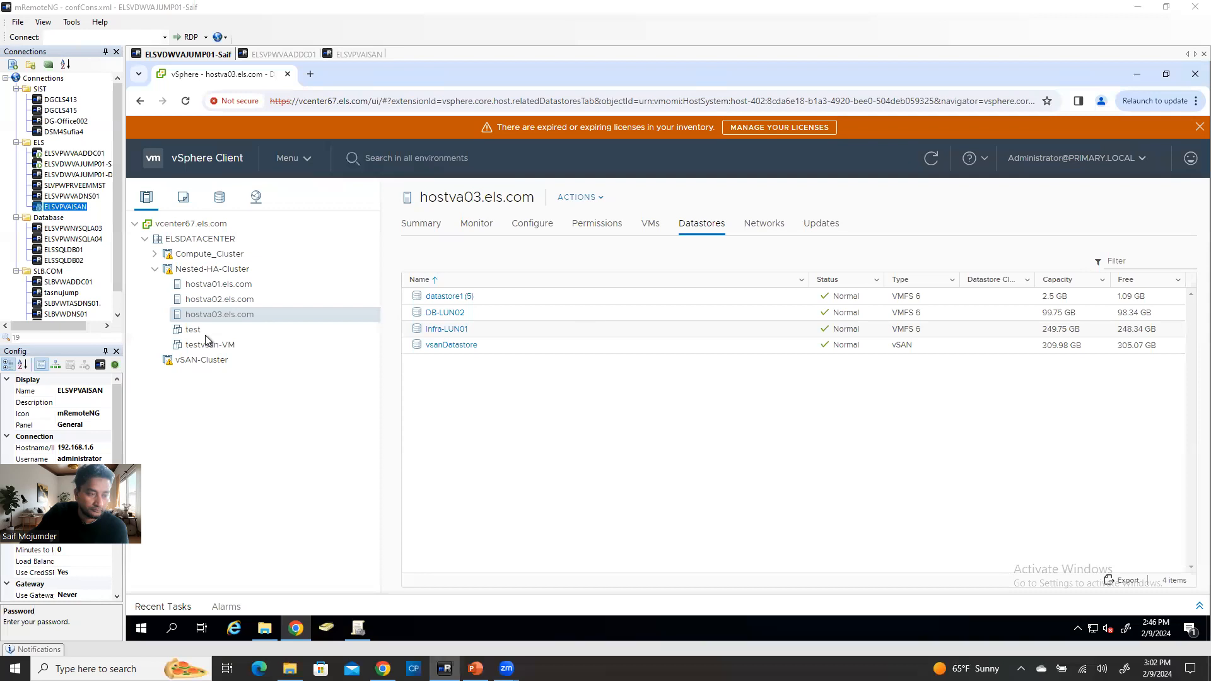
click(242, 285)
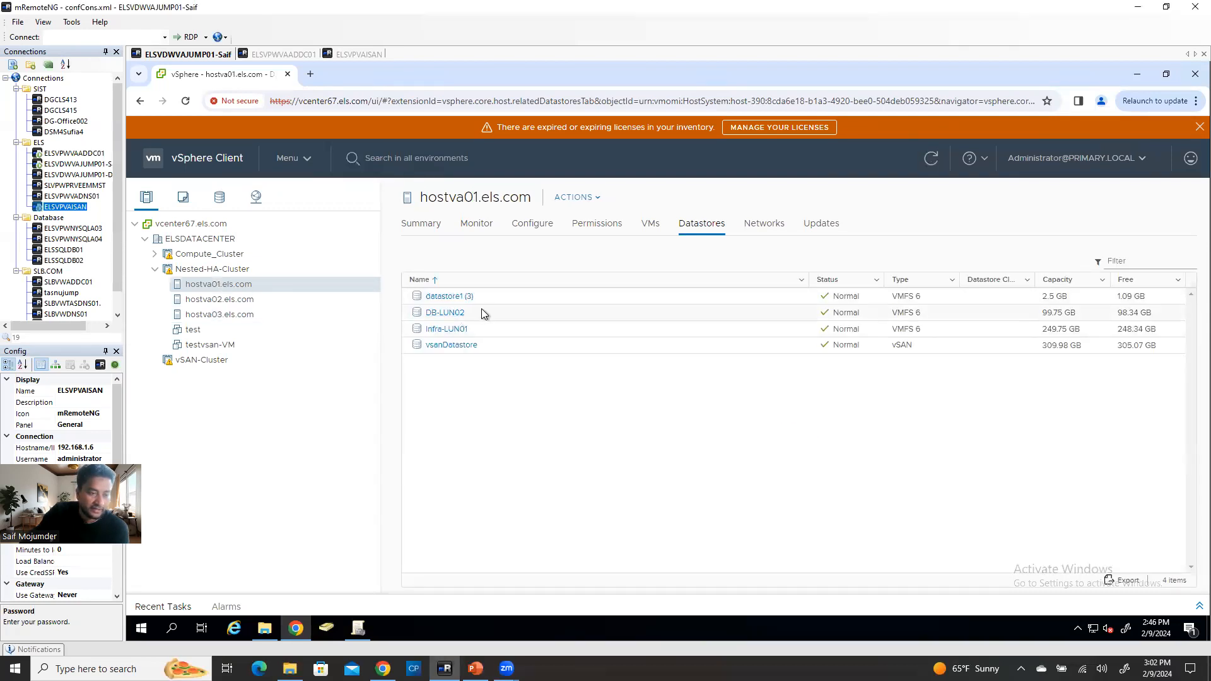
right_click(244, 291)
- Start creating a new virtual machine named dasdasd in ELSDATACENTER, with Nested-HA-Cluster as its compute resource
click(212, 270)
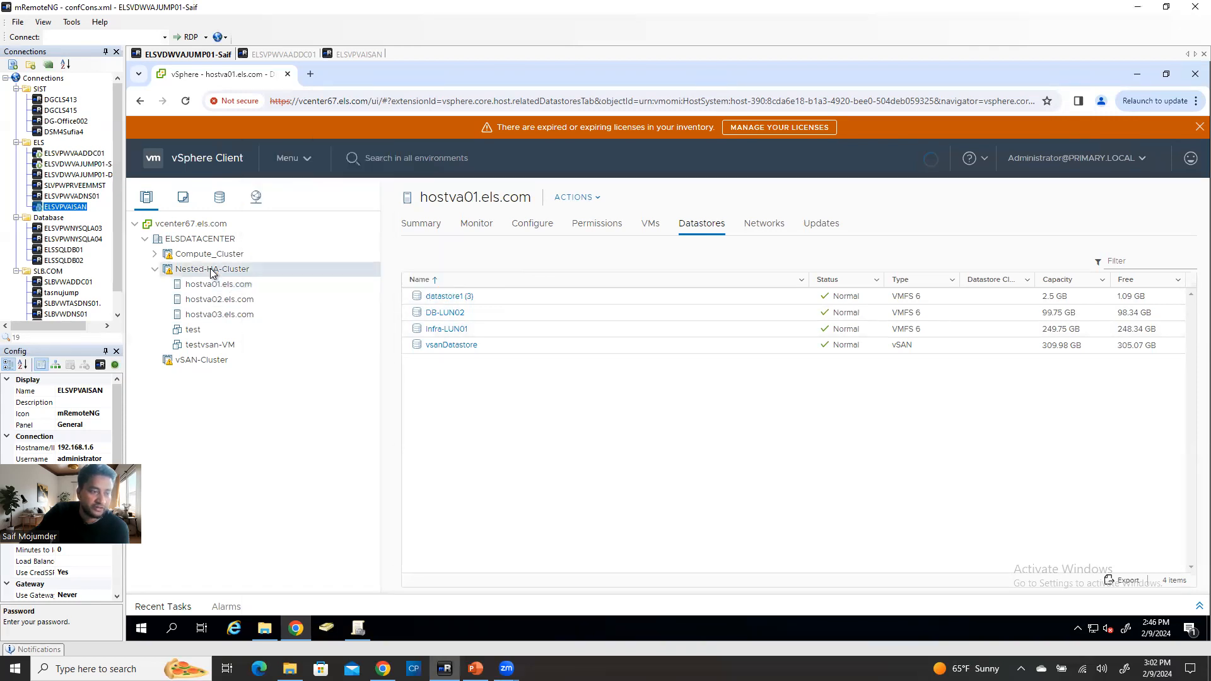
right_click(212, 271)
click(277, 253)
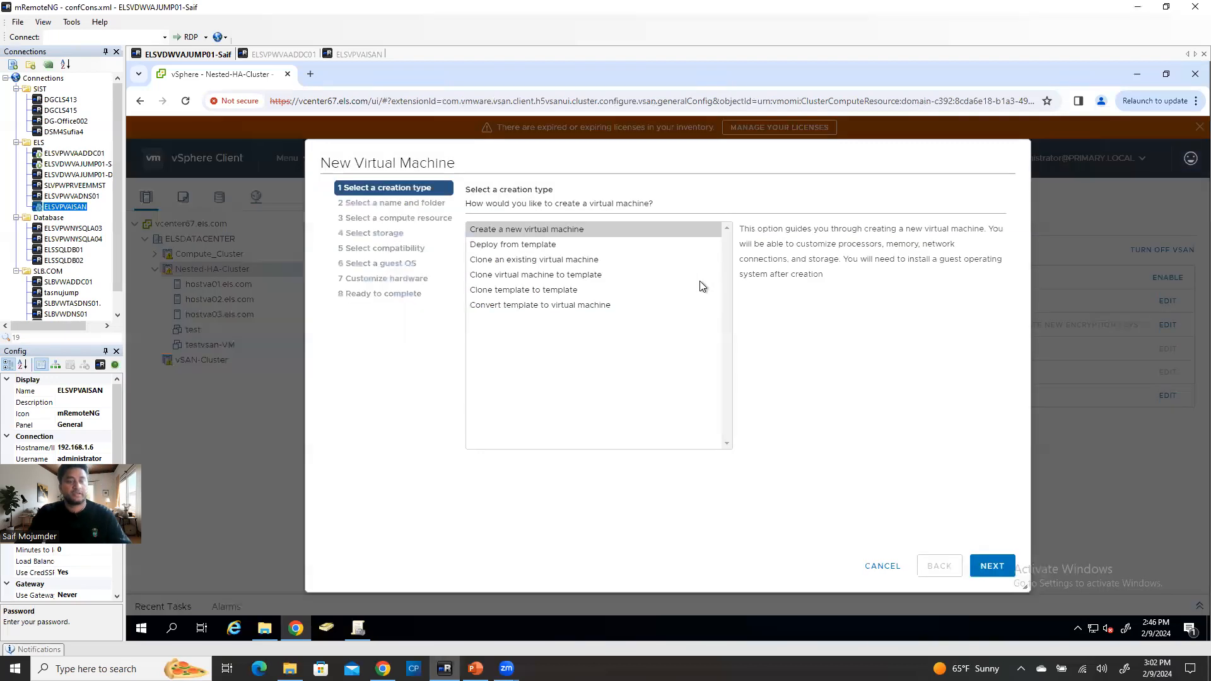
click(993, 565)
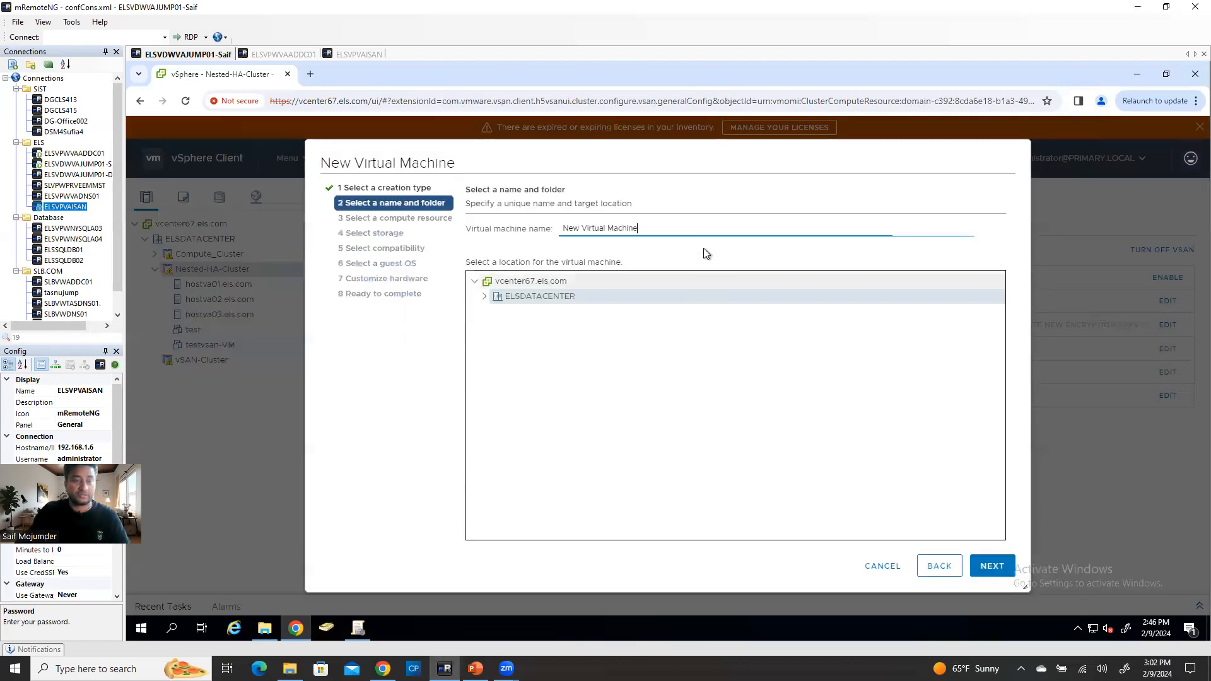
text(dasdasd)
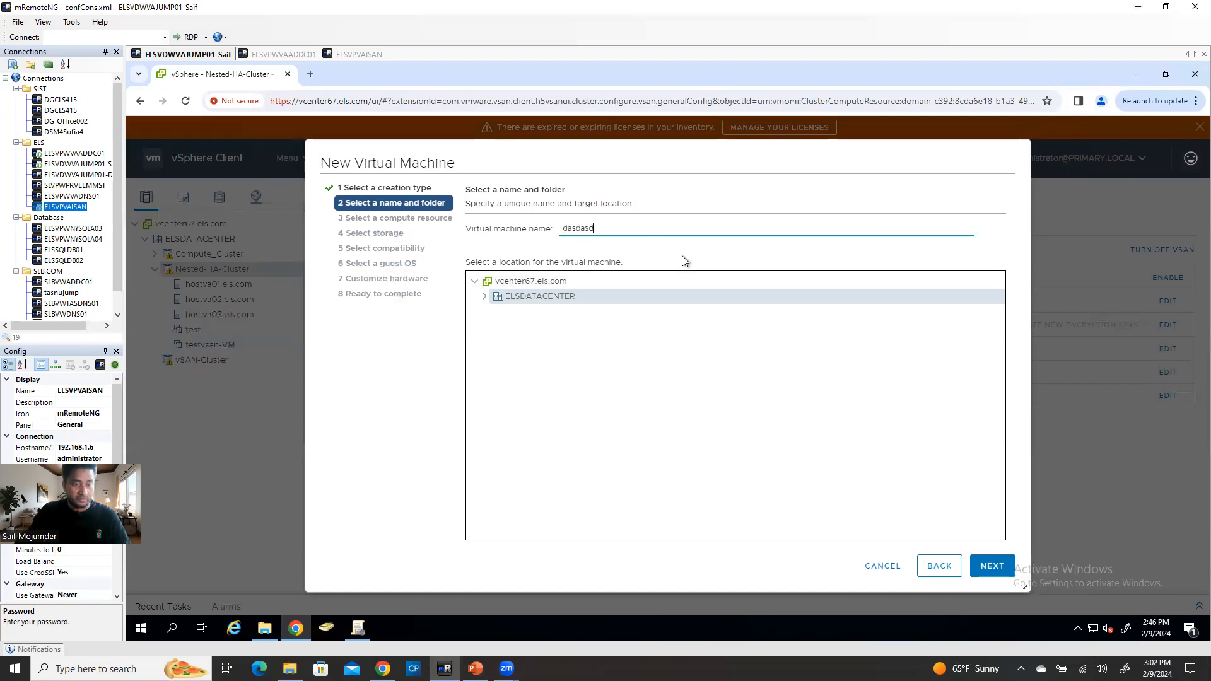
drag(624, 229, 509, 218)
click(993, 567)
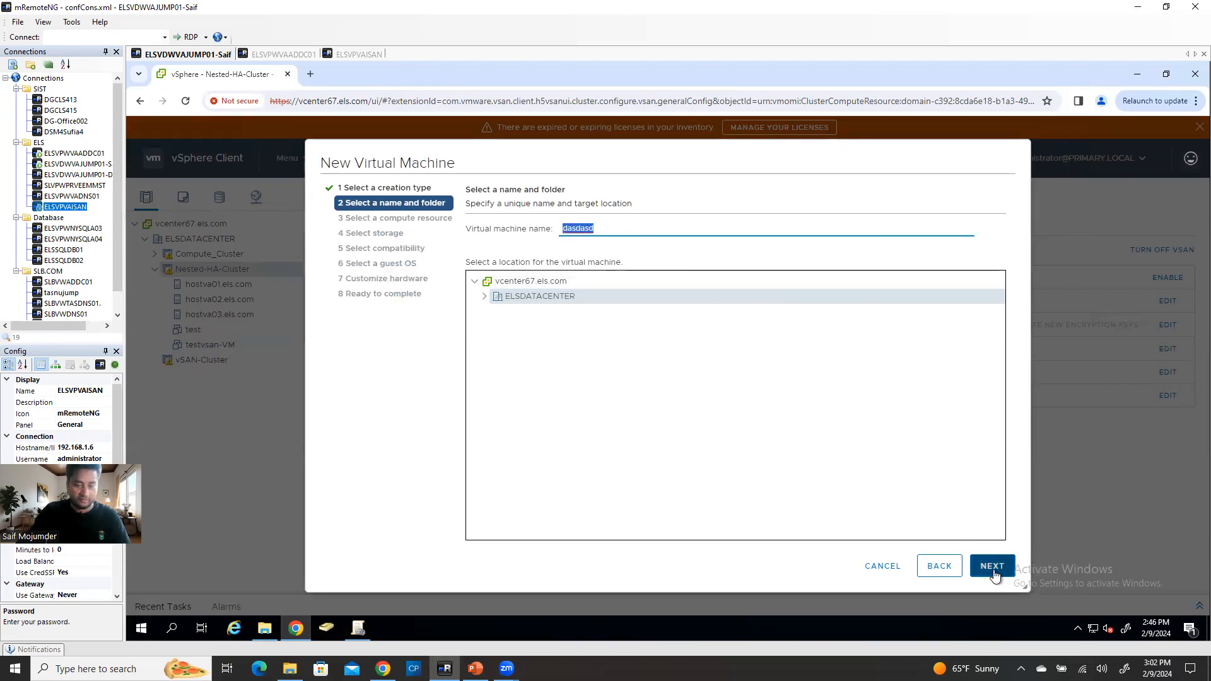
click(1002, 559)
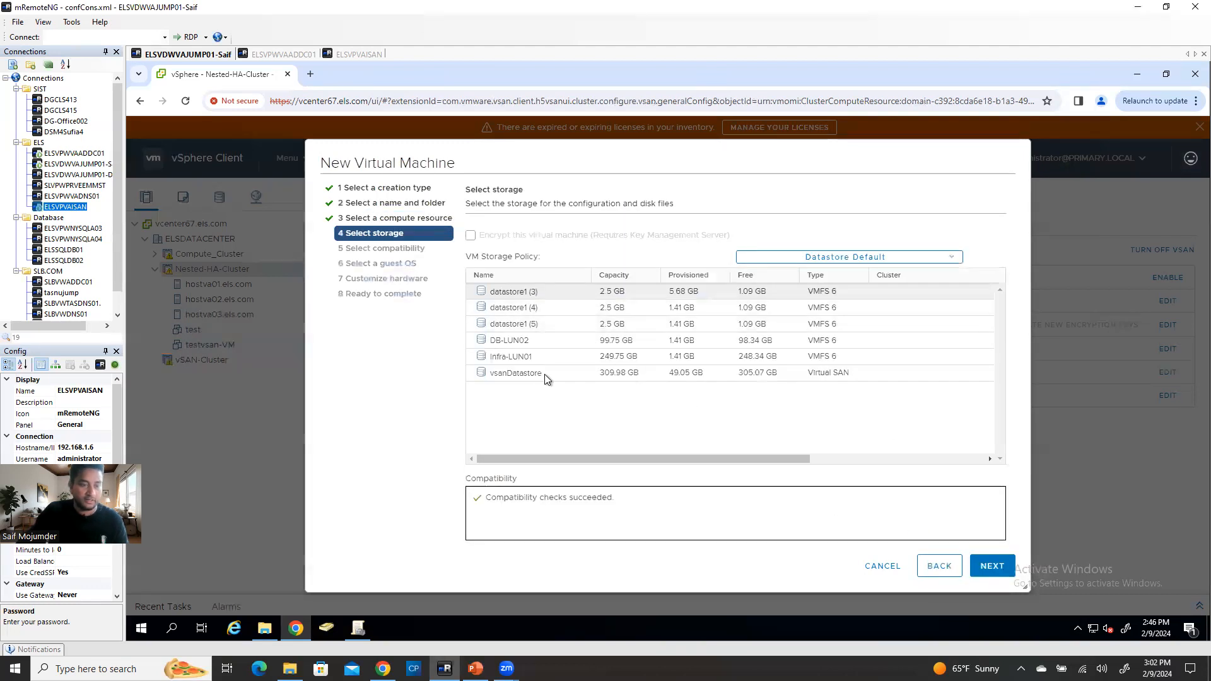
- Store the new virtual machine on the Infra-LUN01 datastore, and accept the default compatibility and guest OS
click(517, 342)
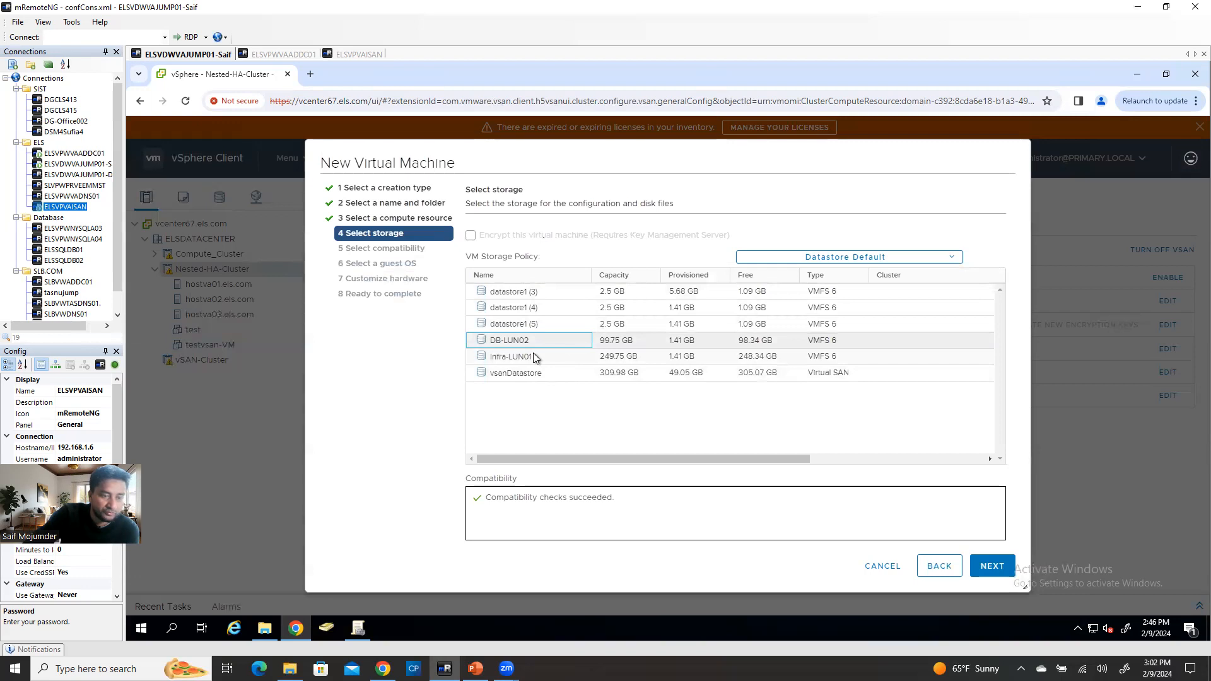
click(534, 357)
click(991, 567)
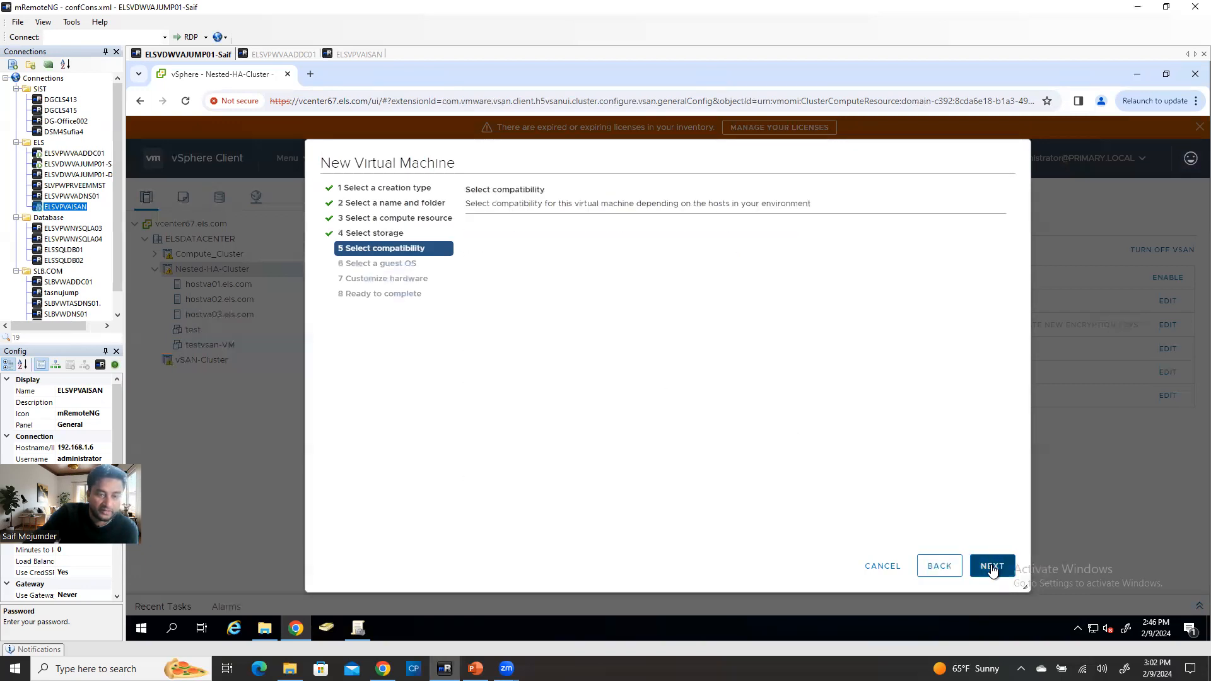
click(992, 569)
click(991, 567)
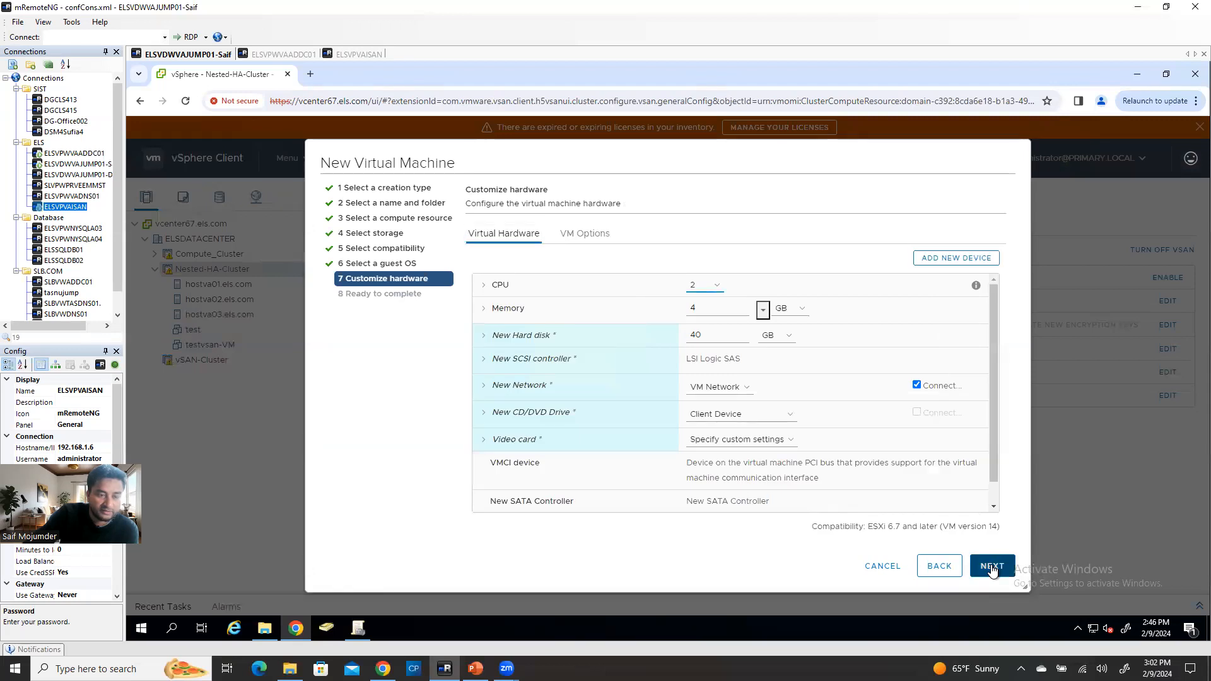
- Set the new hard disk's provisioning to Thin Provision
click(482, 337)
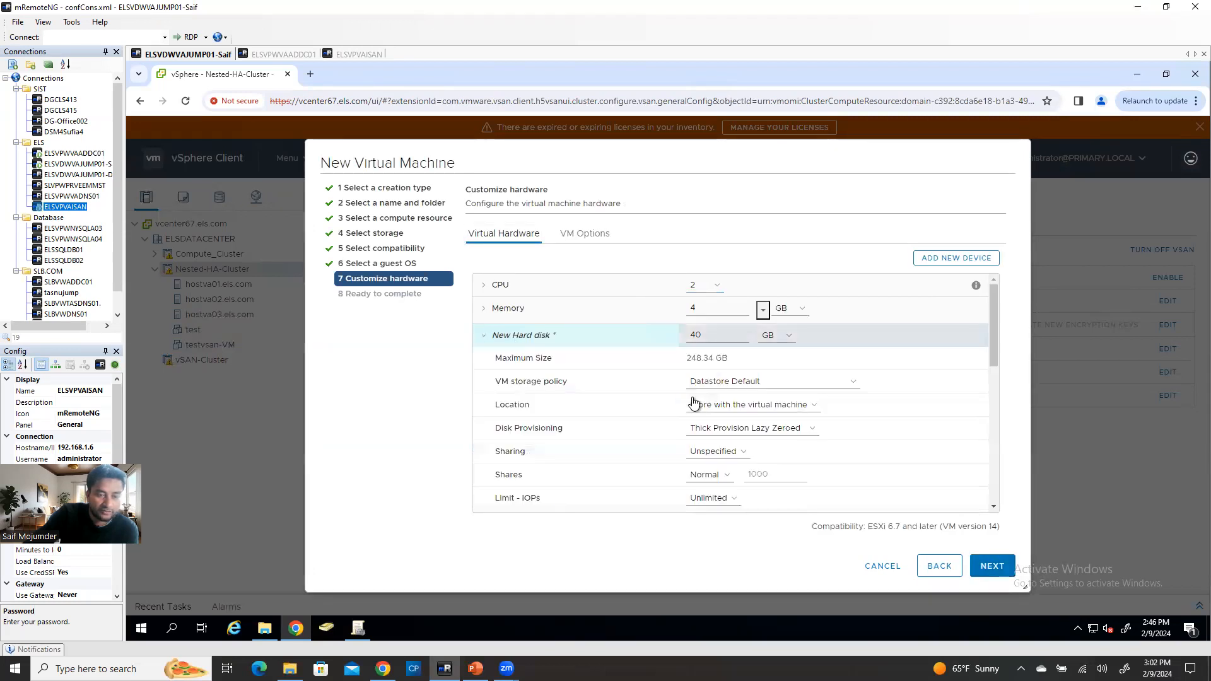
click(761, 428)
click(735, 465)
- Examine the datastores offered as an alternative location for the new hard disk, keeping the disk with the virtual machine
click(757, 406)
click(740, 425)
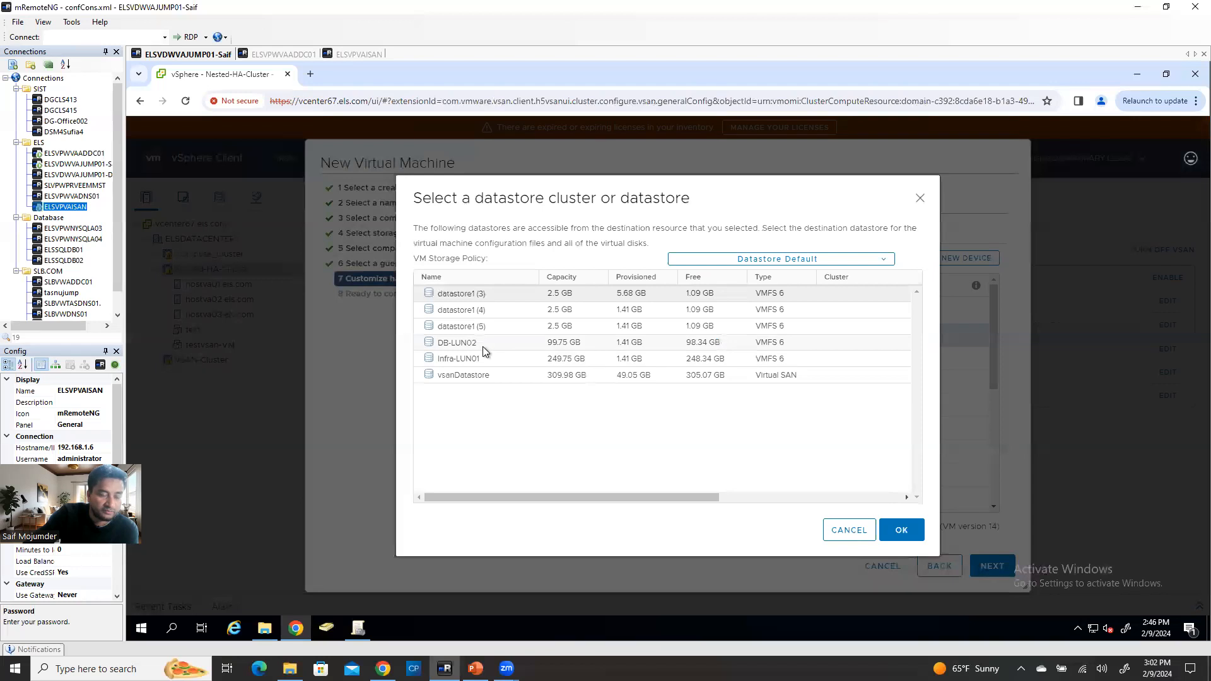
click(919, 198)
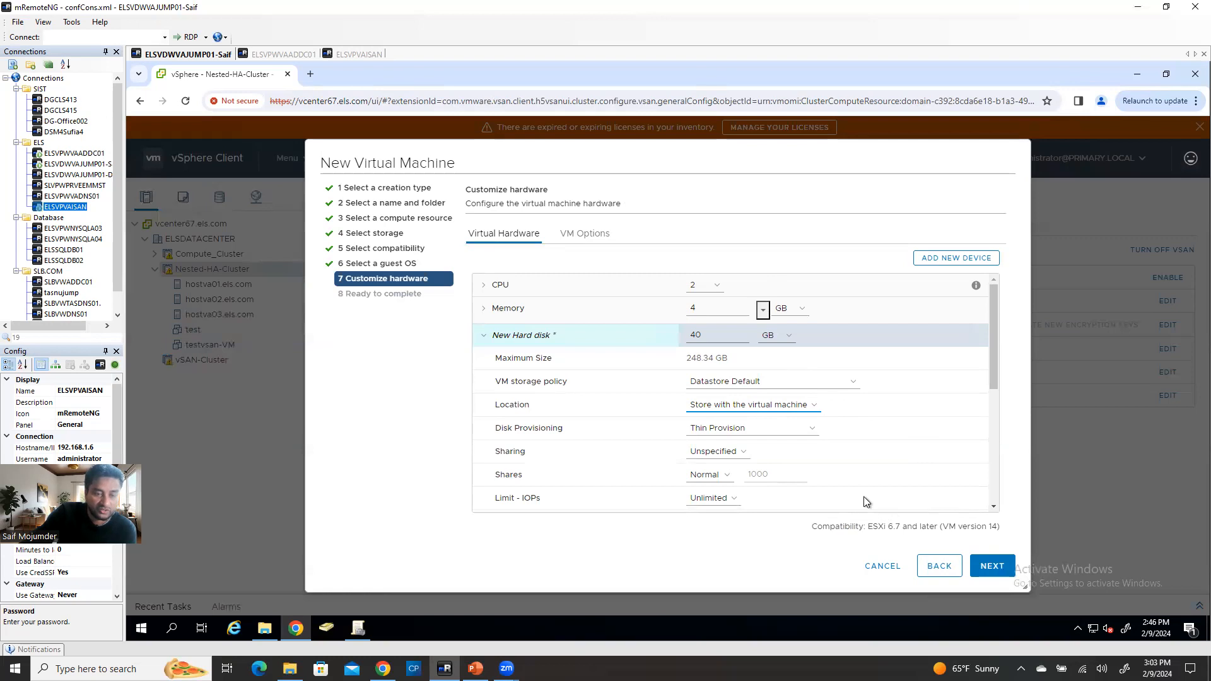
- Finish creating dasdasd with the remaining hardware defaults, and check the capacity, type and location of its Hard disk 1
scroll(865, 480, down, 5)
click(991, 566)
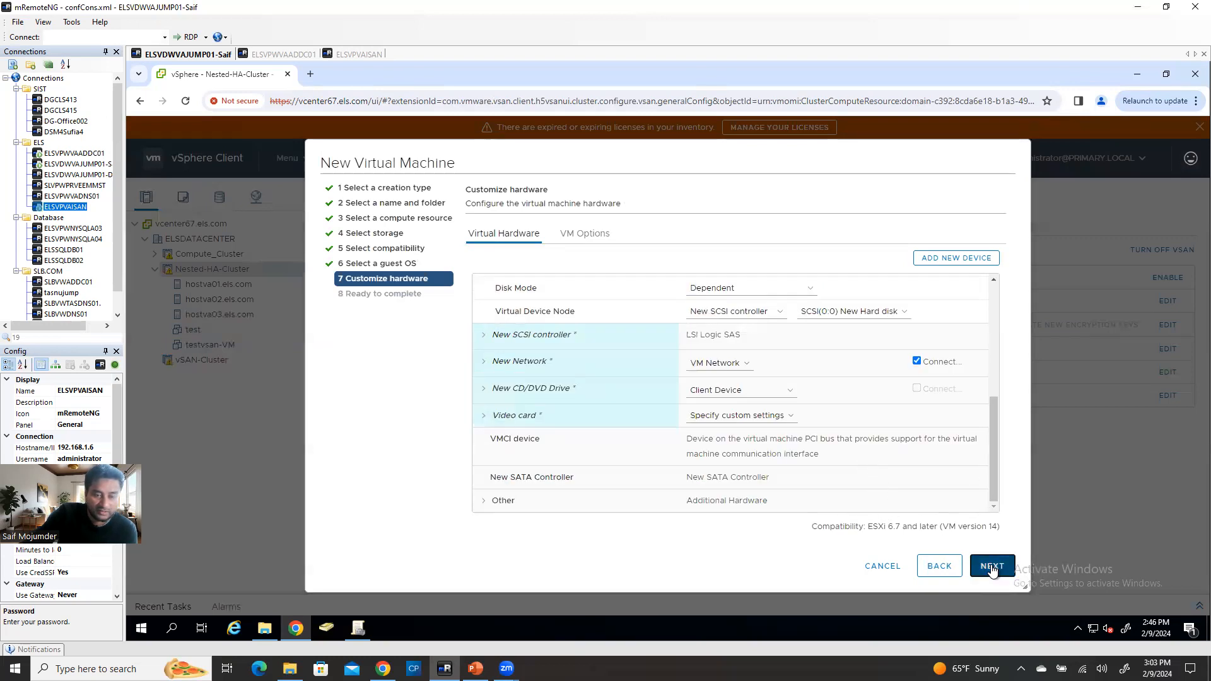
click(992, 566)
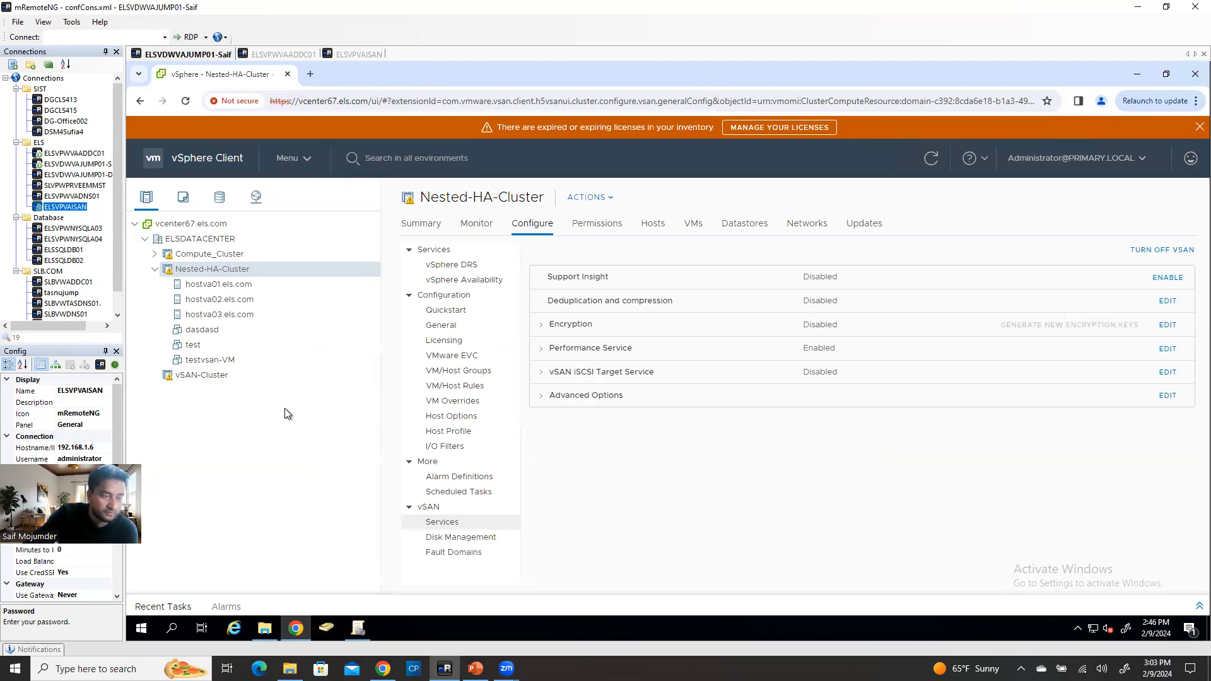
click(208, 332)
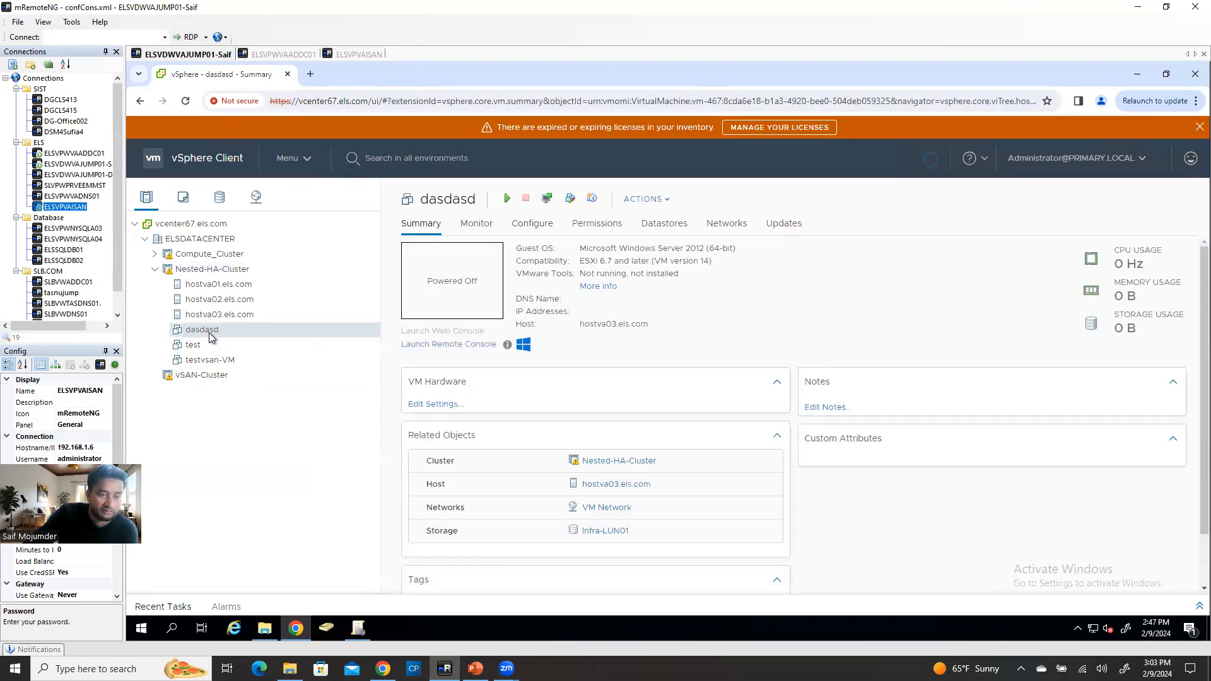
click(420, 455)
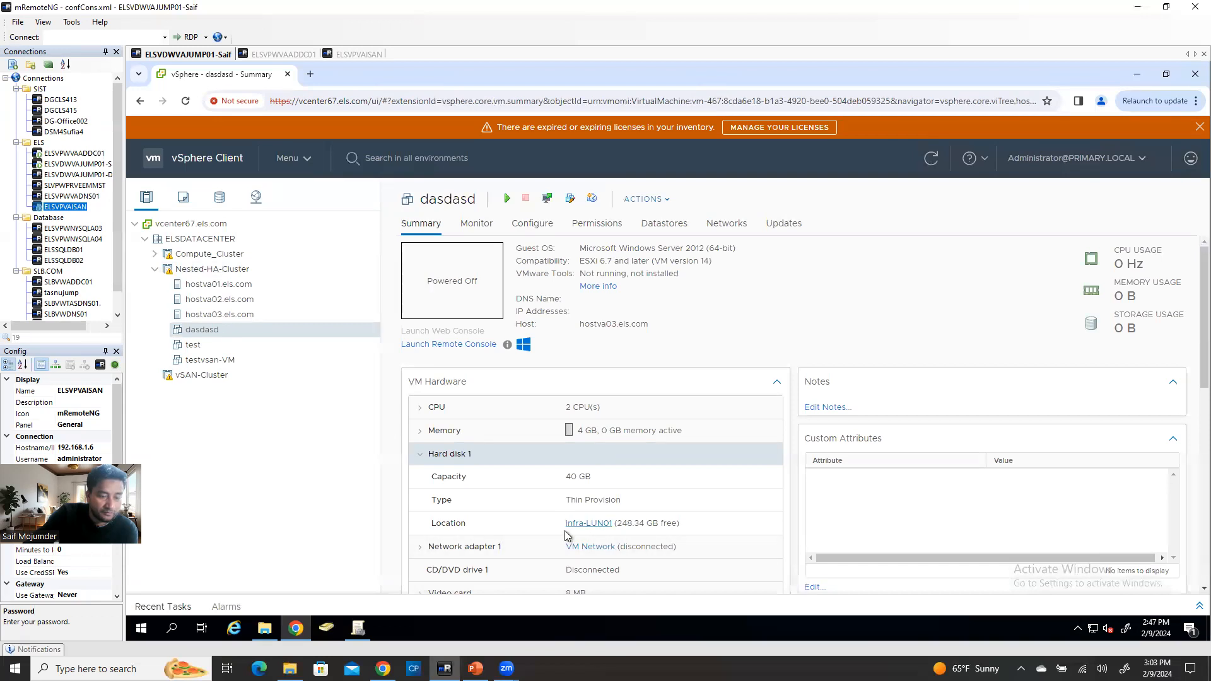
- Migrate only the storage of the dasdasd virtual machine to the DB-LUN02 datastore, keeping the disk format, and check the recent tasks
right_click(213, 334)
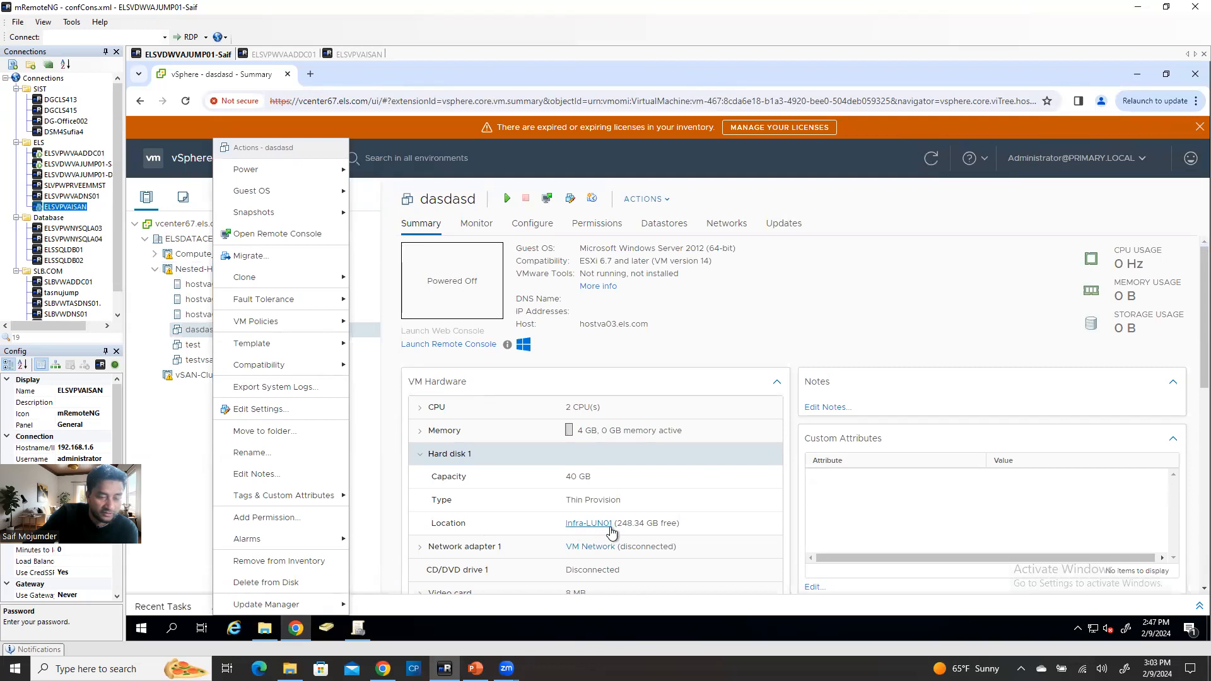
click(266, 267)
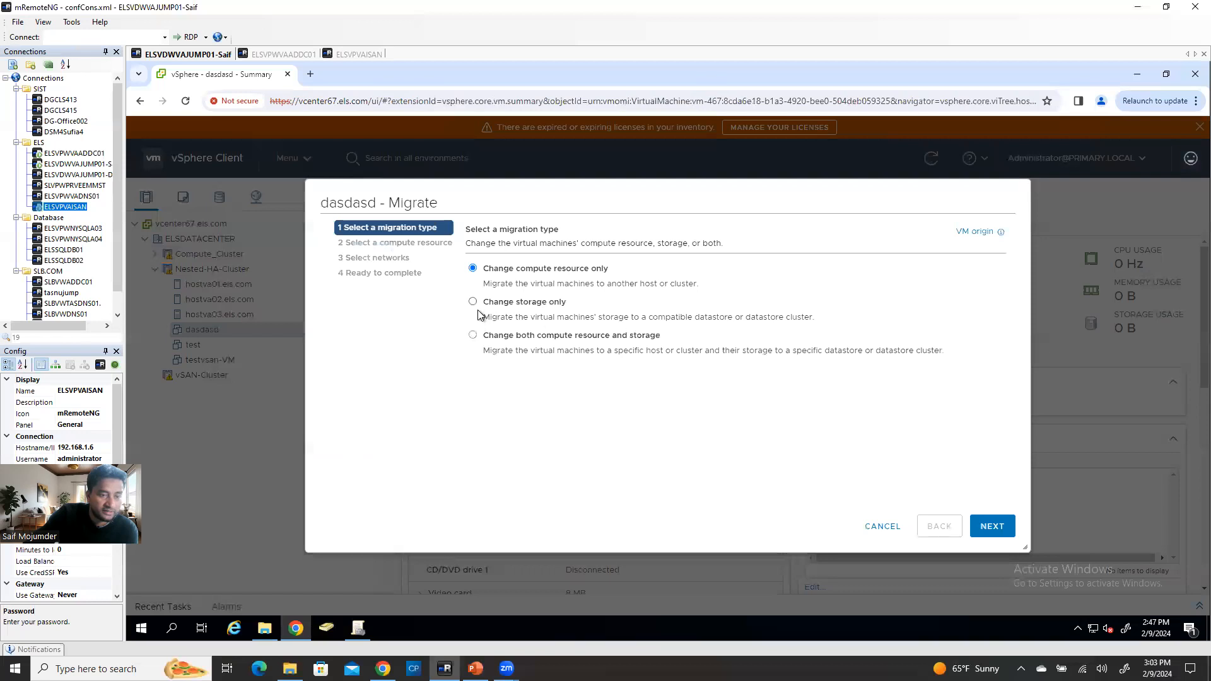
click(473, 302)
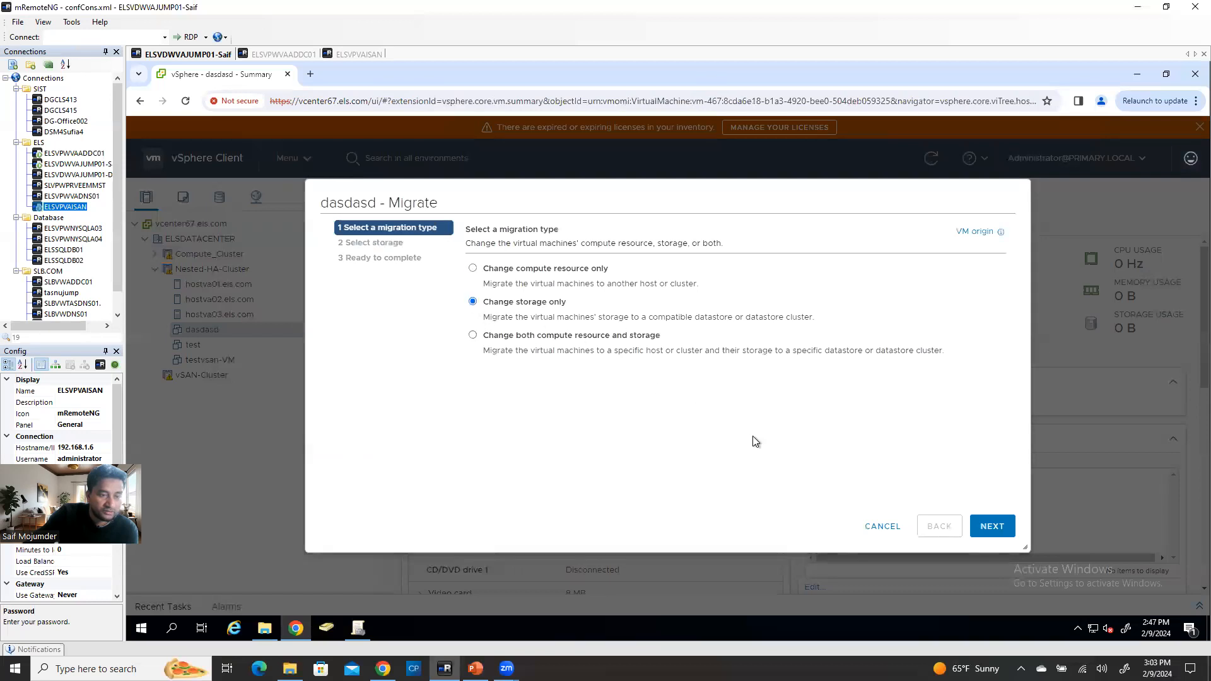
click(1003, 529)
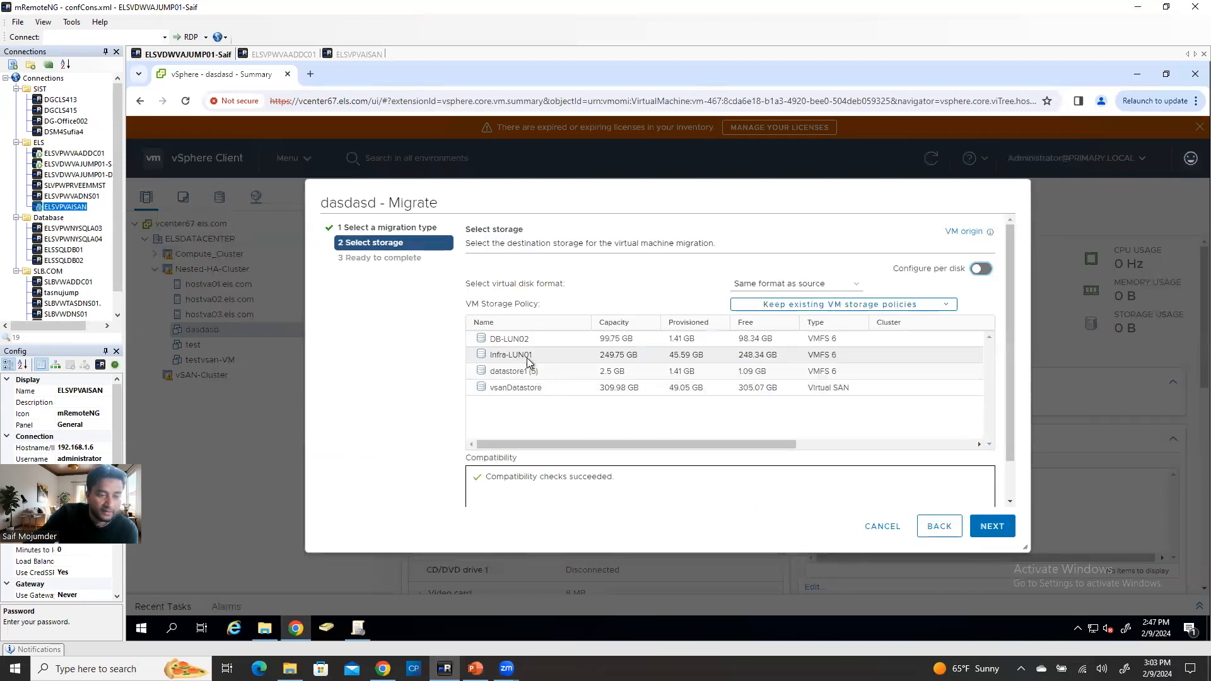
click(530, 342)
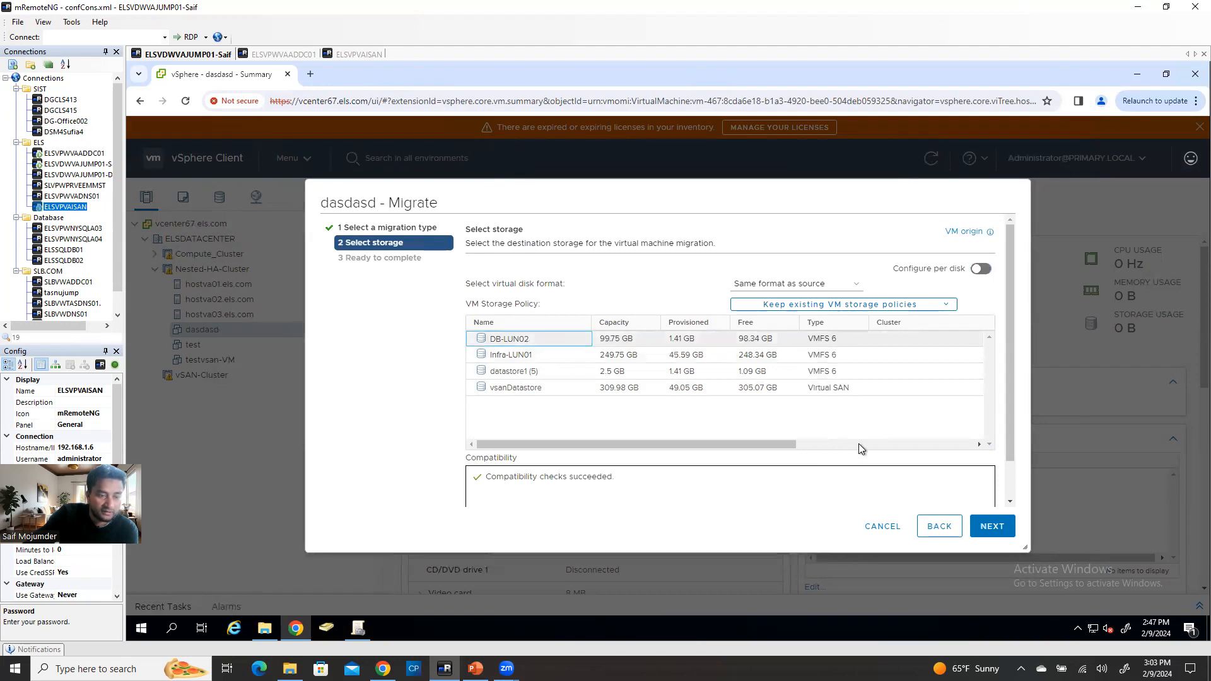
click(993, 541)
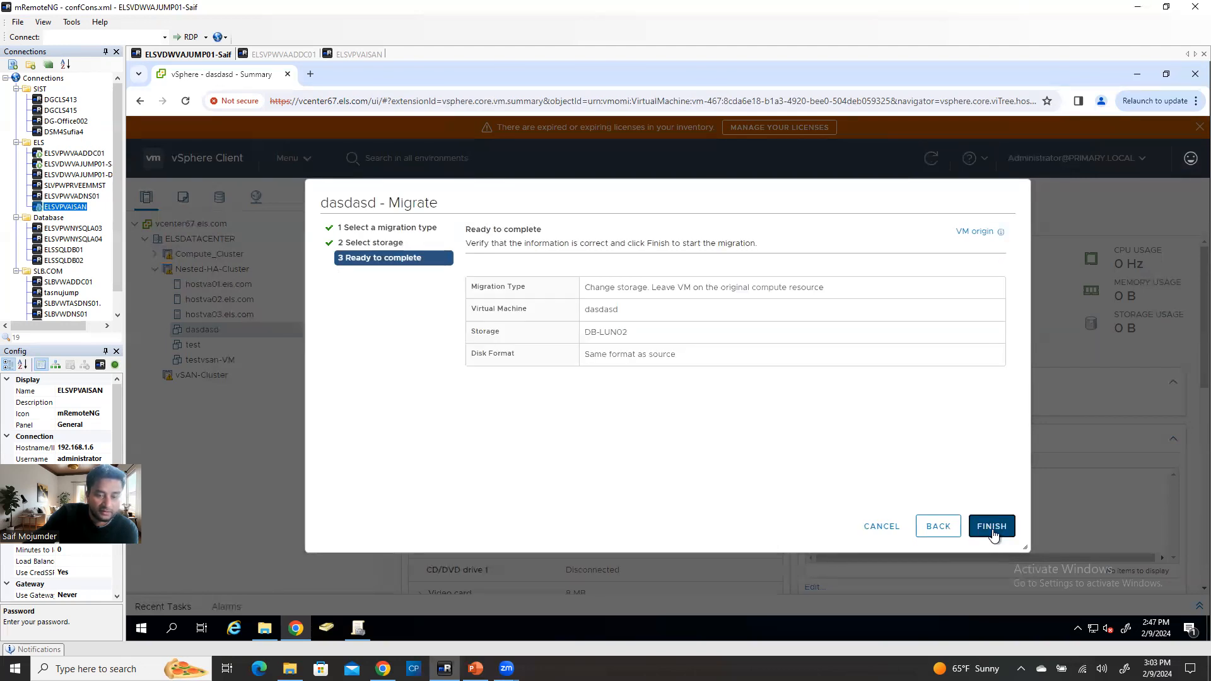
click(995, 536)
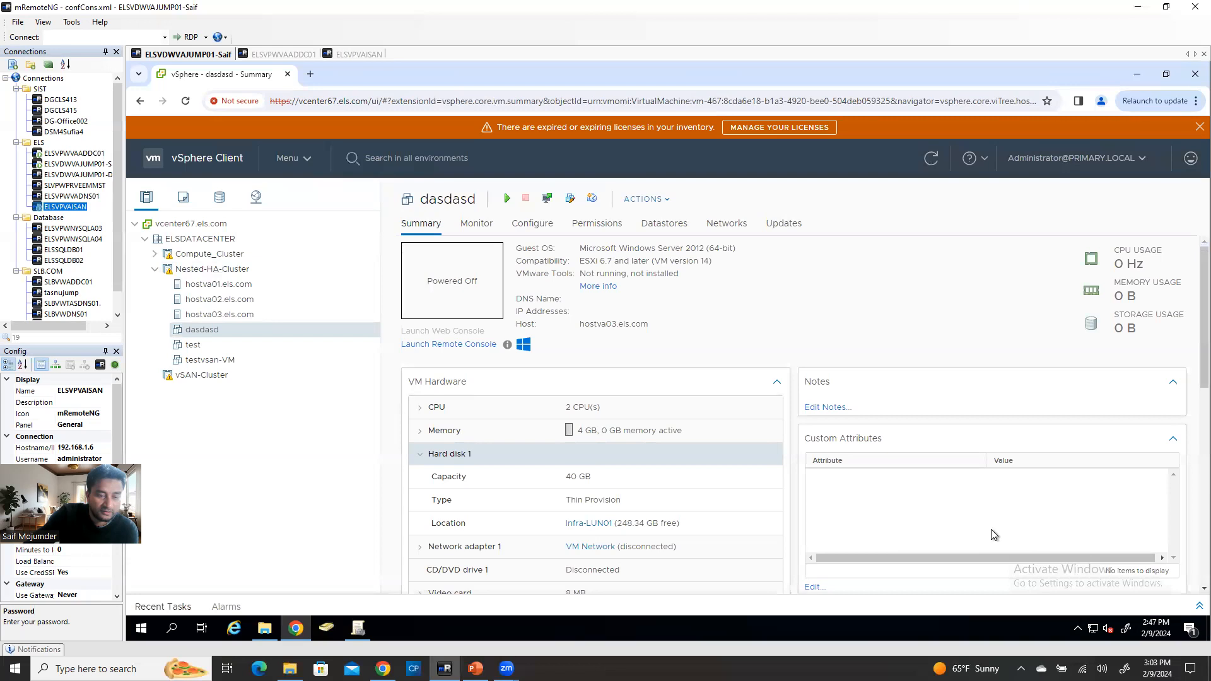
click(1196, 607)
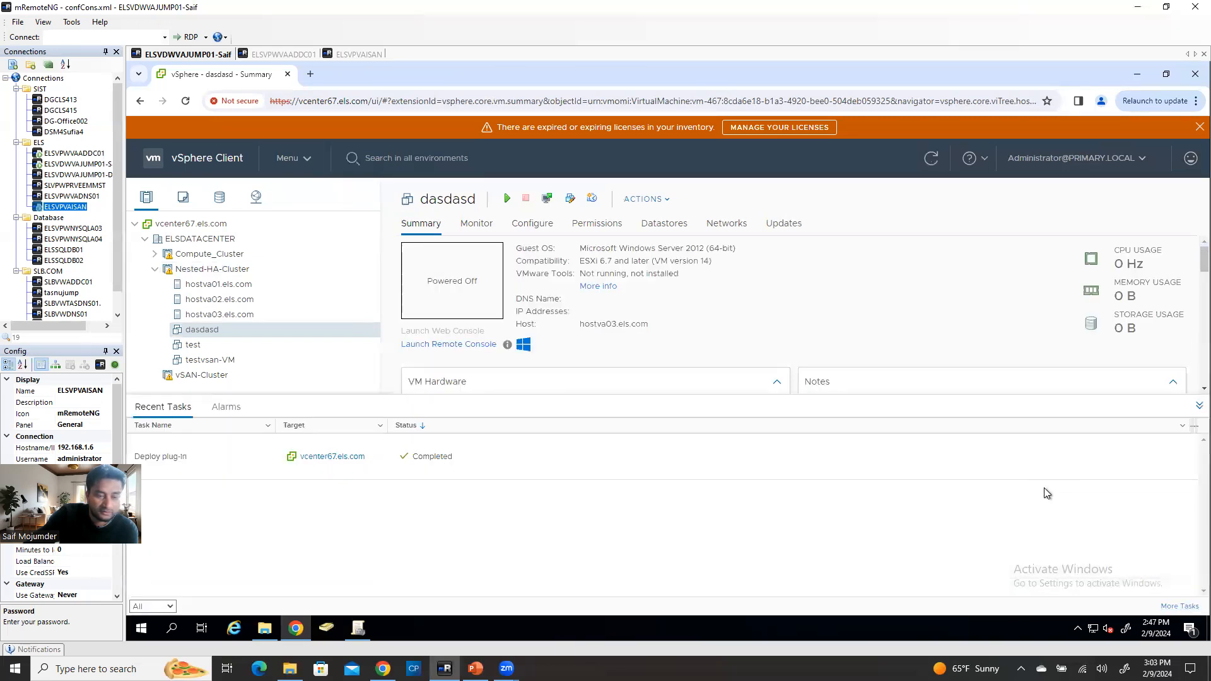
click(1198, 406)
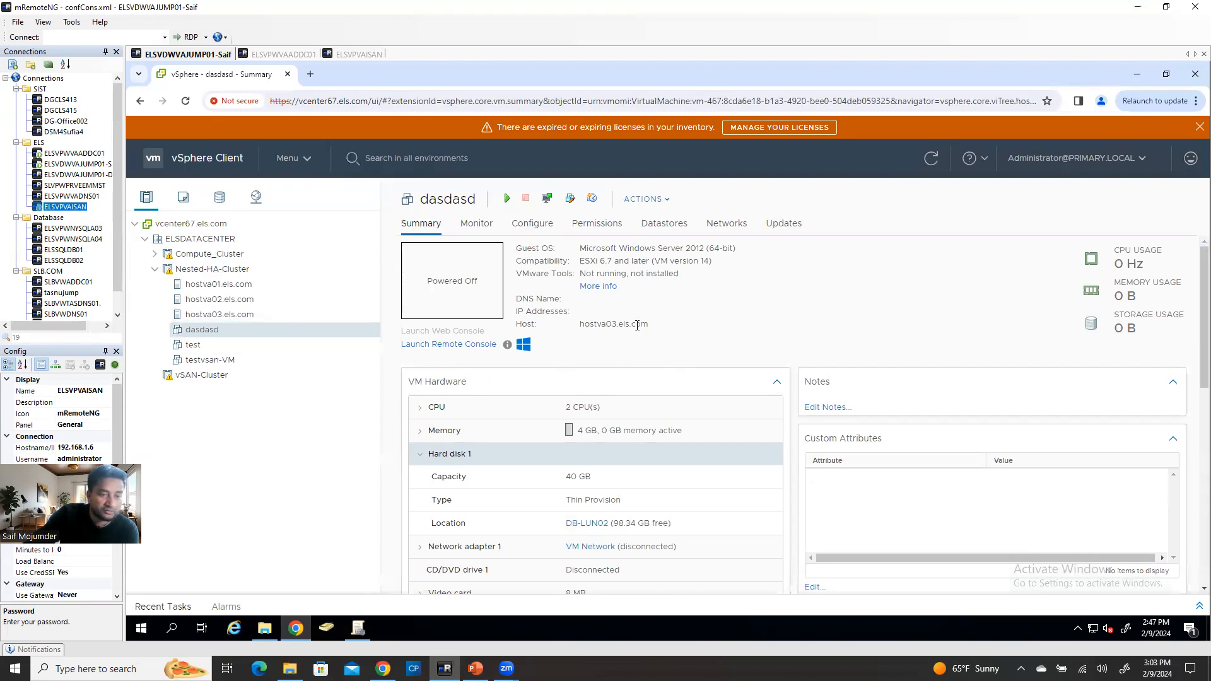
- Migrate only the compute resource of dasdasd to hostva02.els.com with the default network, and check the host in its summary
right_click(207, 335)
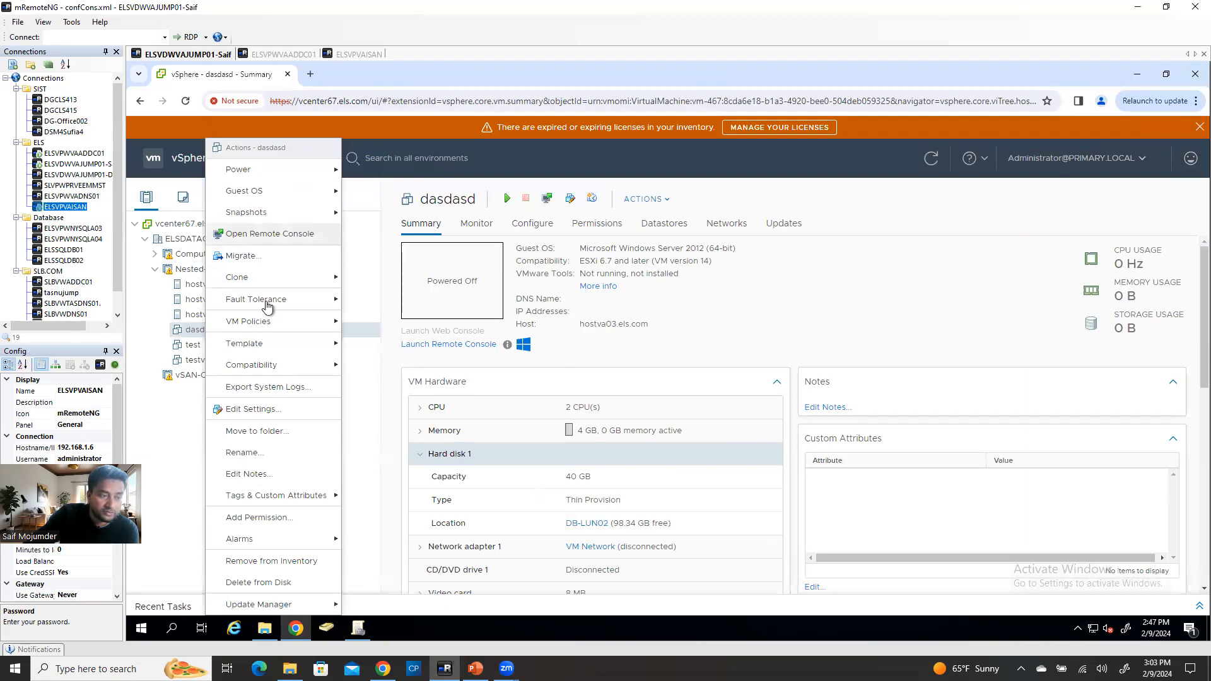
click(244, 256)
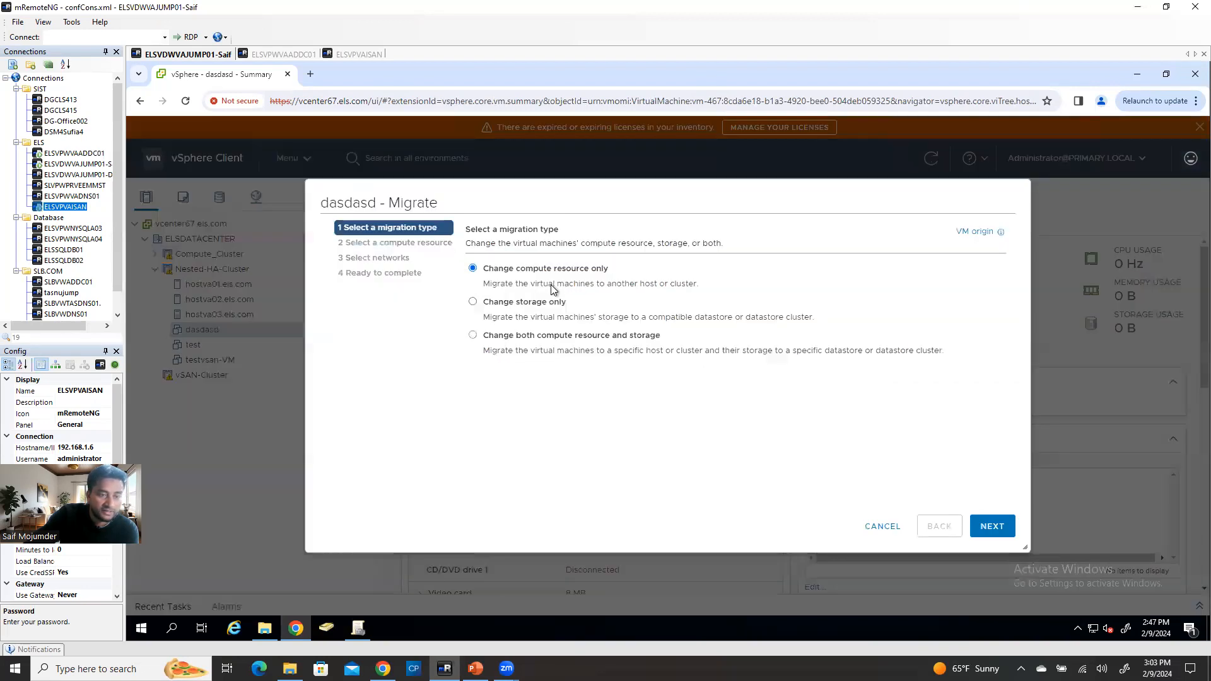
click(992, 526)
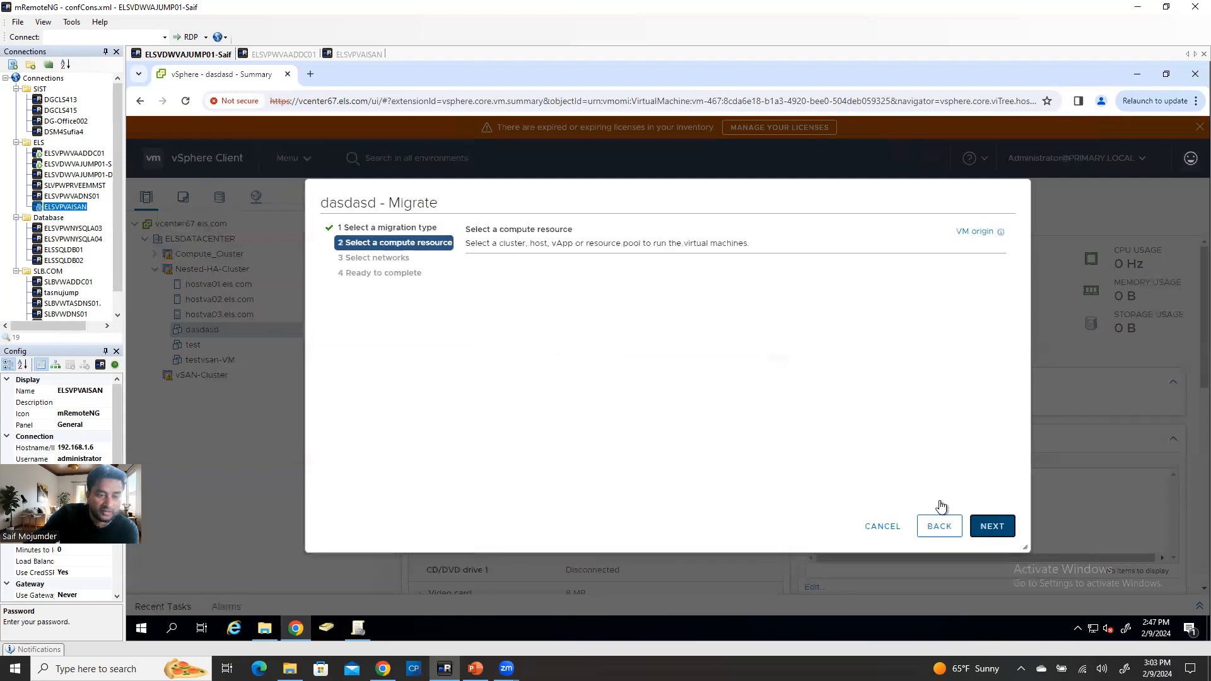
click(521, 342)
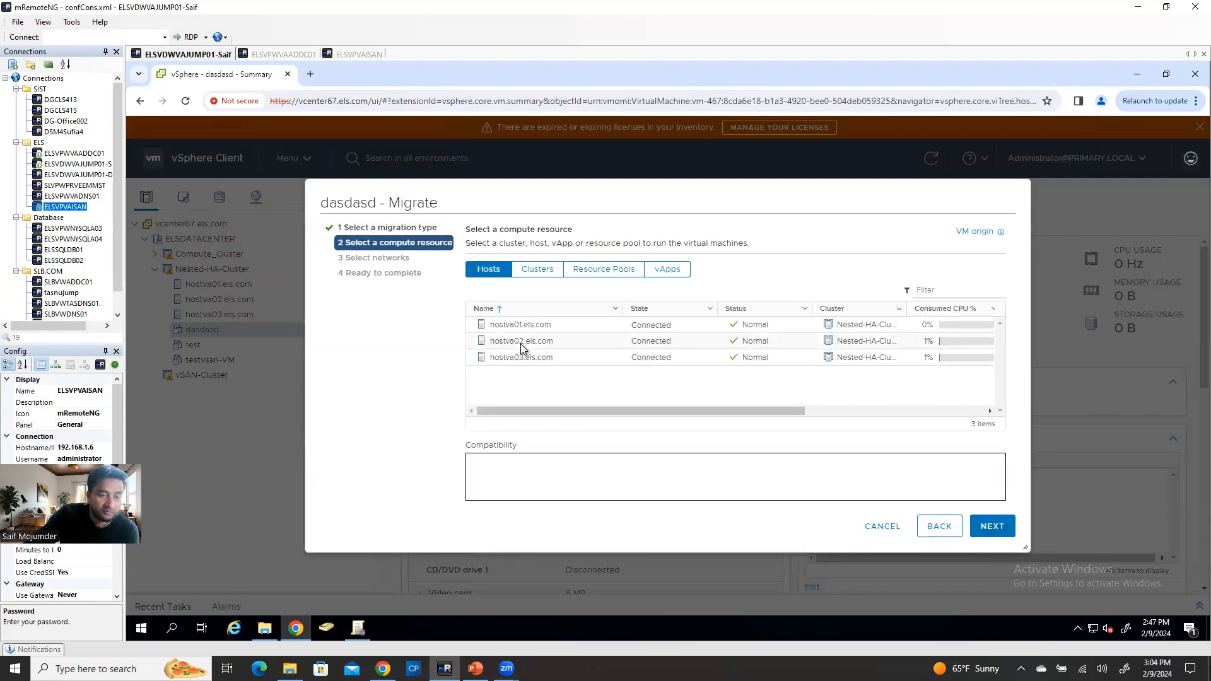
click(992, 527)
click(992, 527)
click(991, 527)
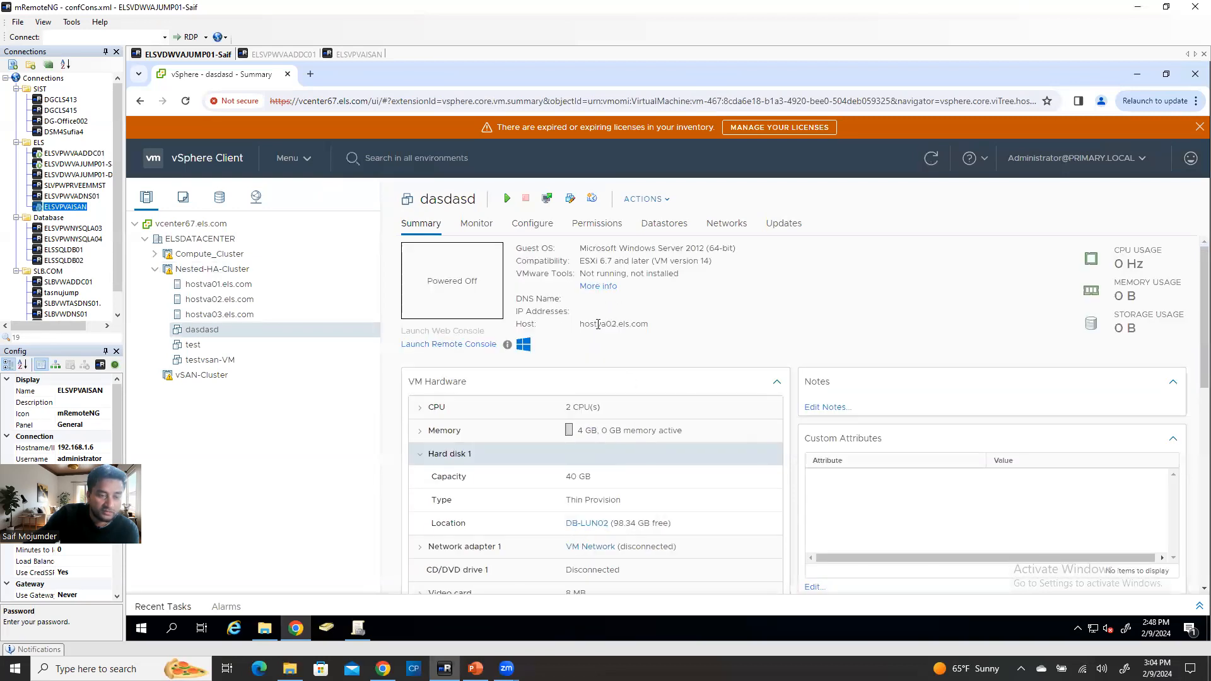
drag(581, 324, 649, 323)
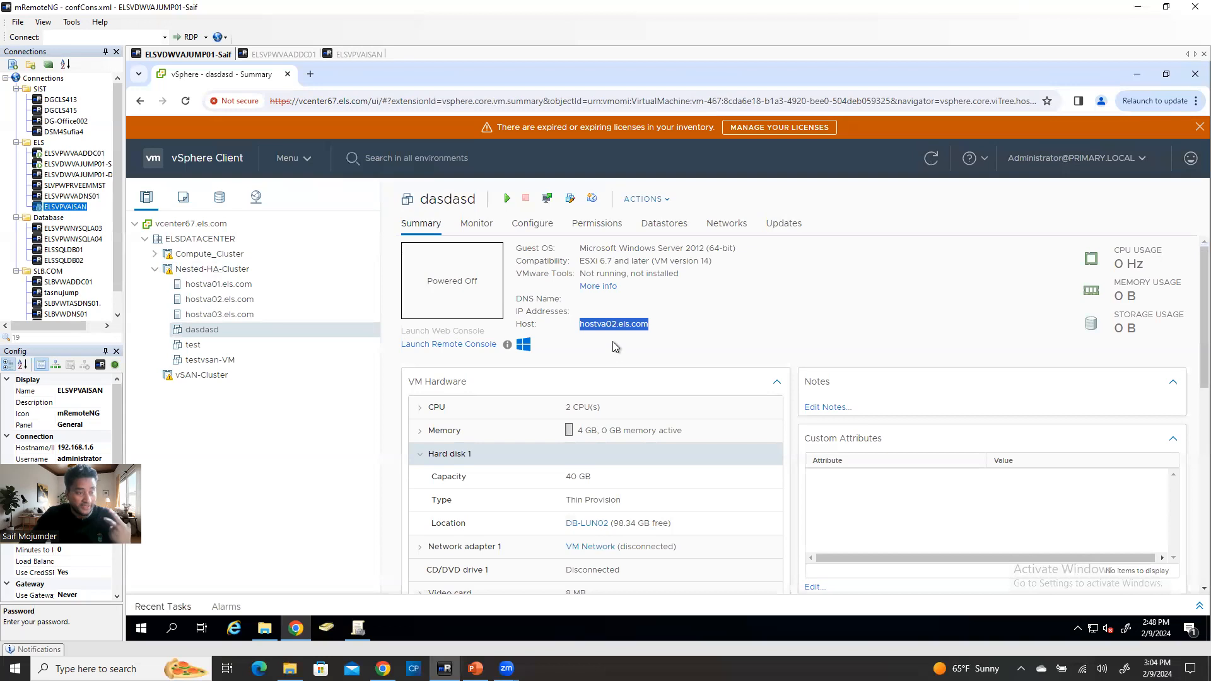
- Start migrating both compute resource and storage of dasdasd, with hostva01.els.com in Nested-HA-Cluster as the destination host
right_click(206, 333)
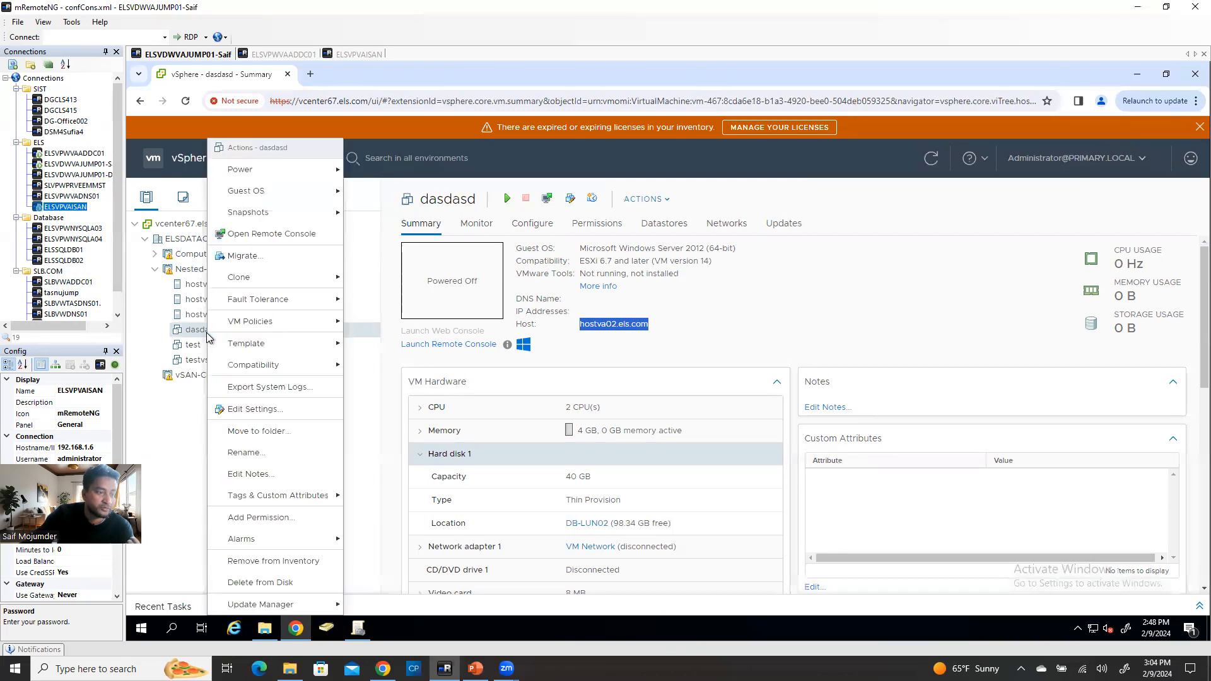
click(243, 255)
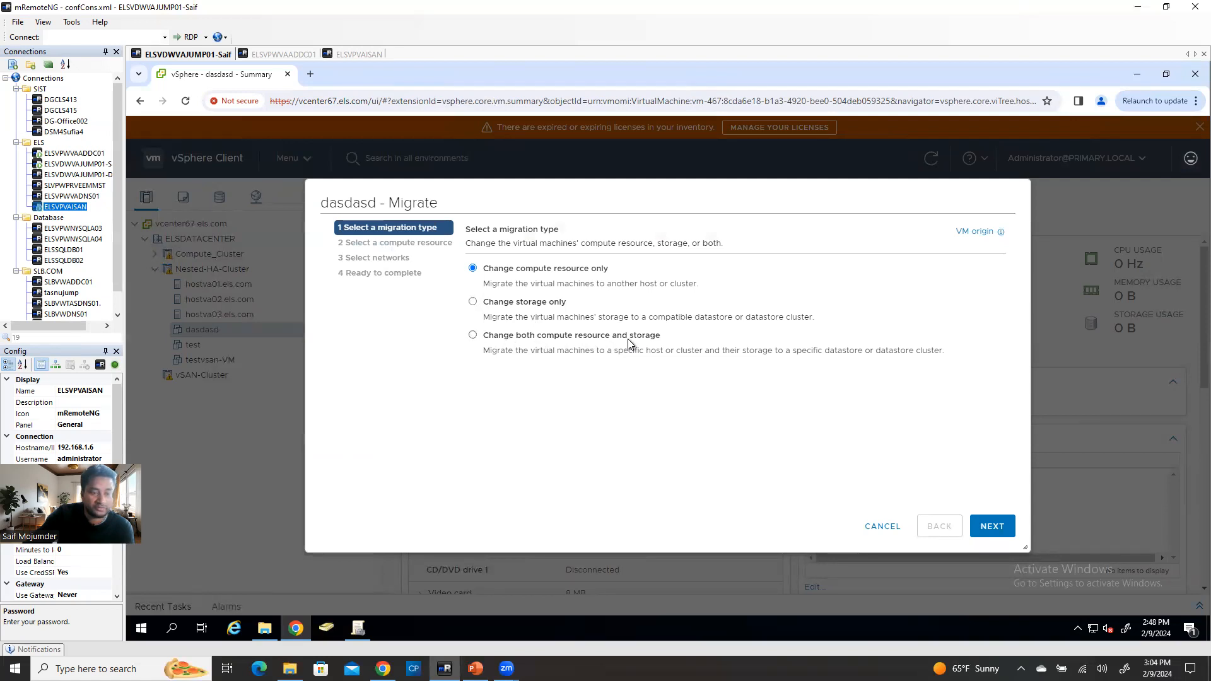
click(473, 335)
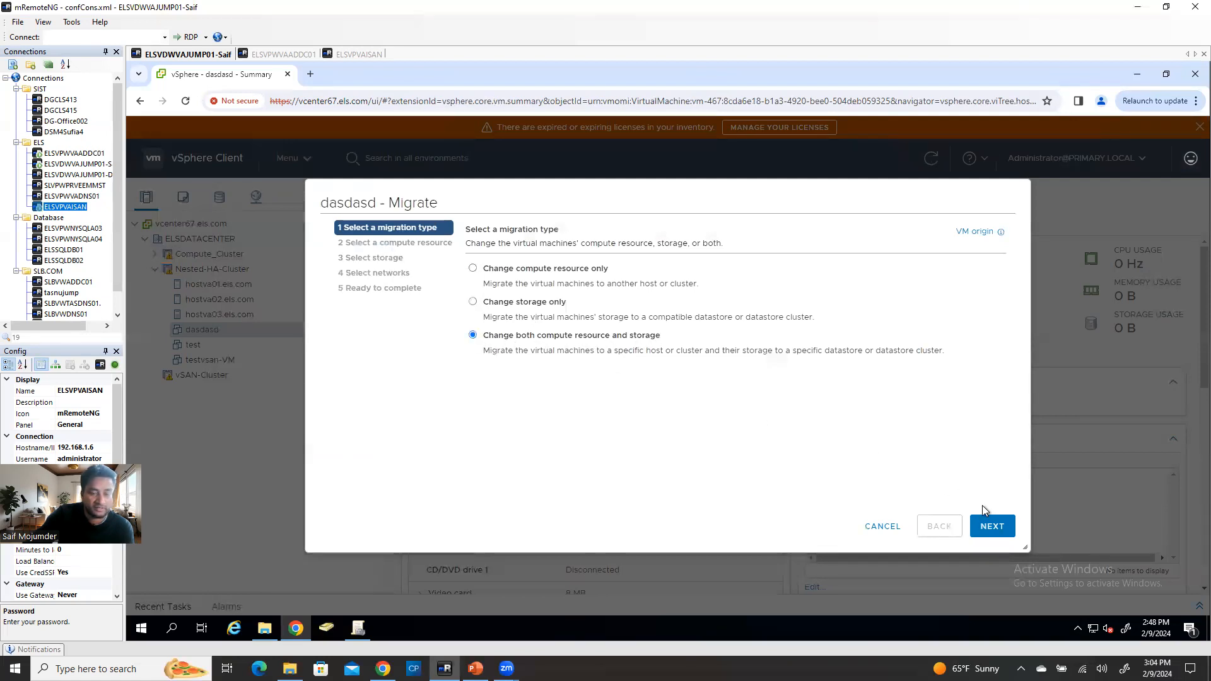
click(991, 526)
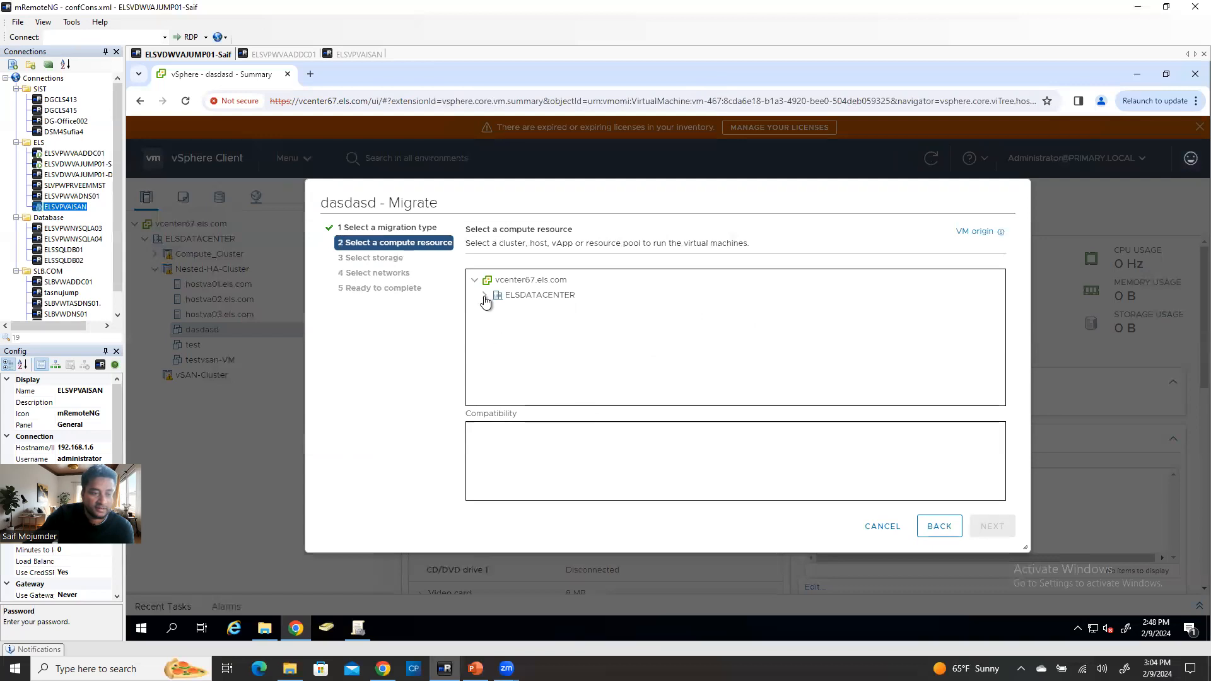
click(495, 326)
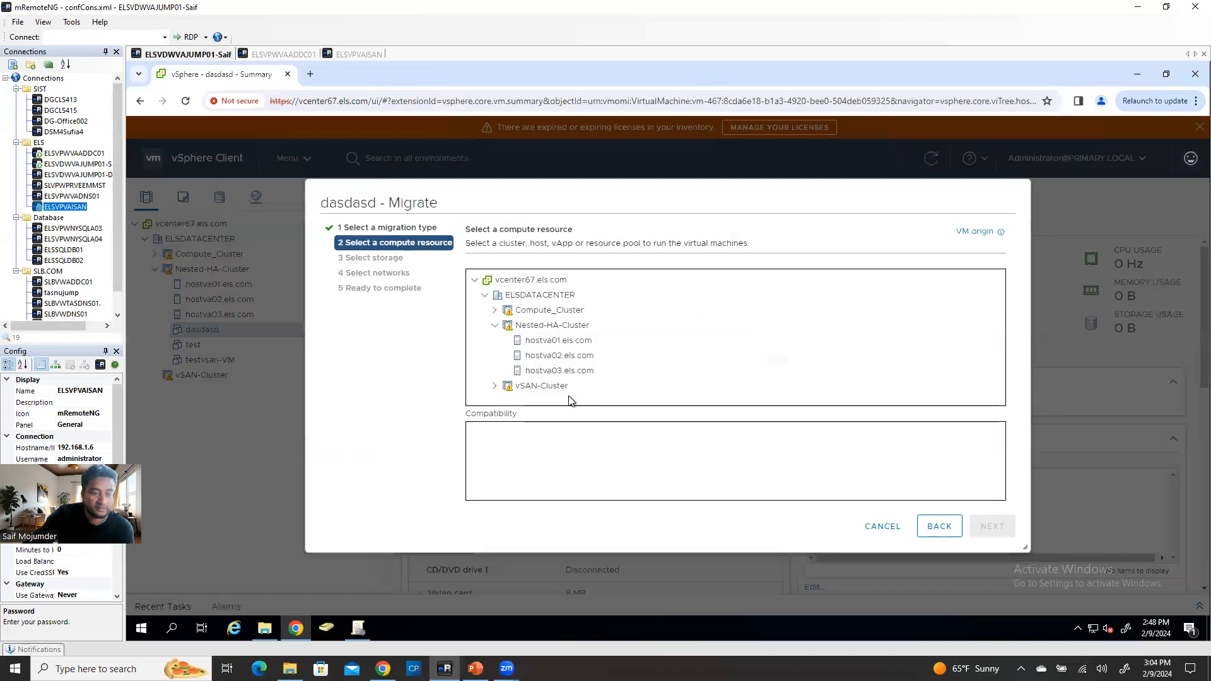
click(571, 342)
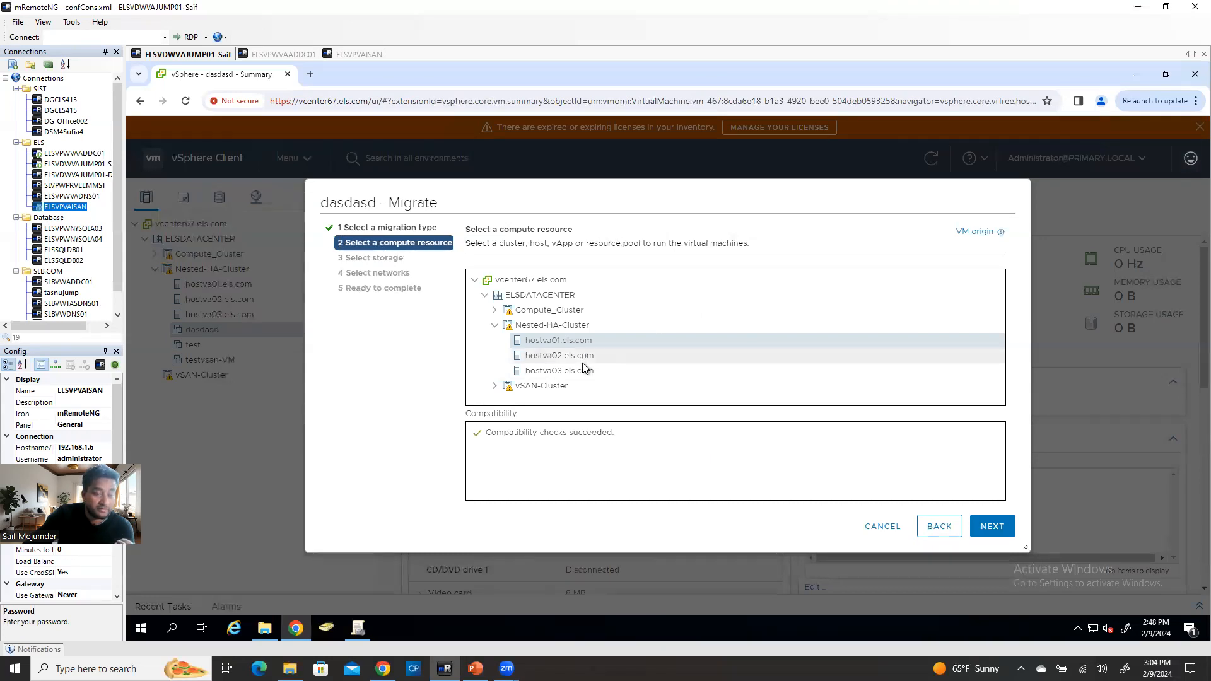
click(584, 356)
click(584, 341)
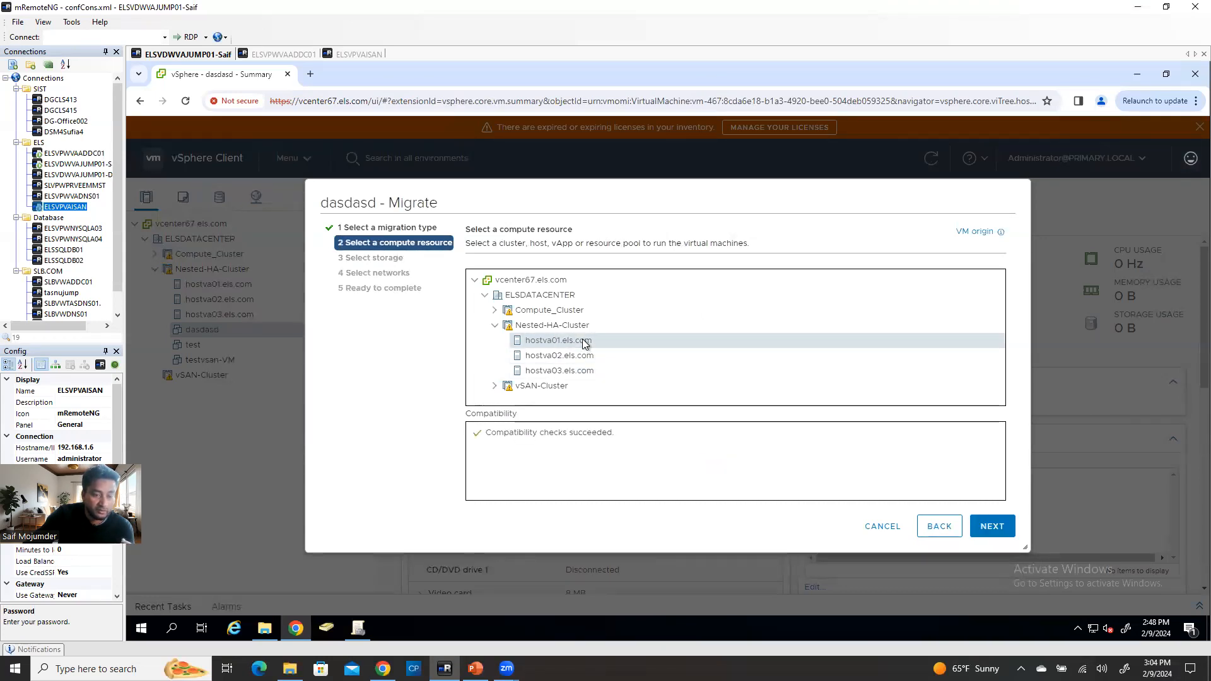
- Finish the migration with Infra-LUN01 as destination storage and VM Network as network, and check the VM's host and disk location
click(994, 522)
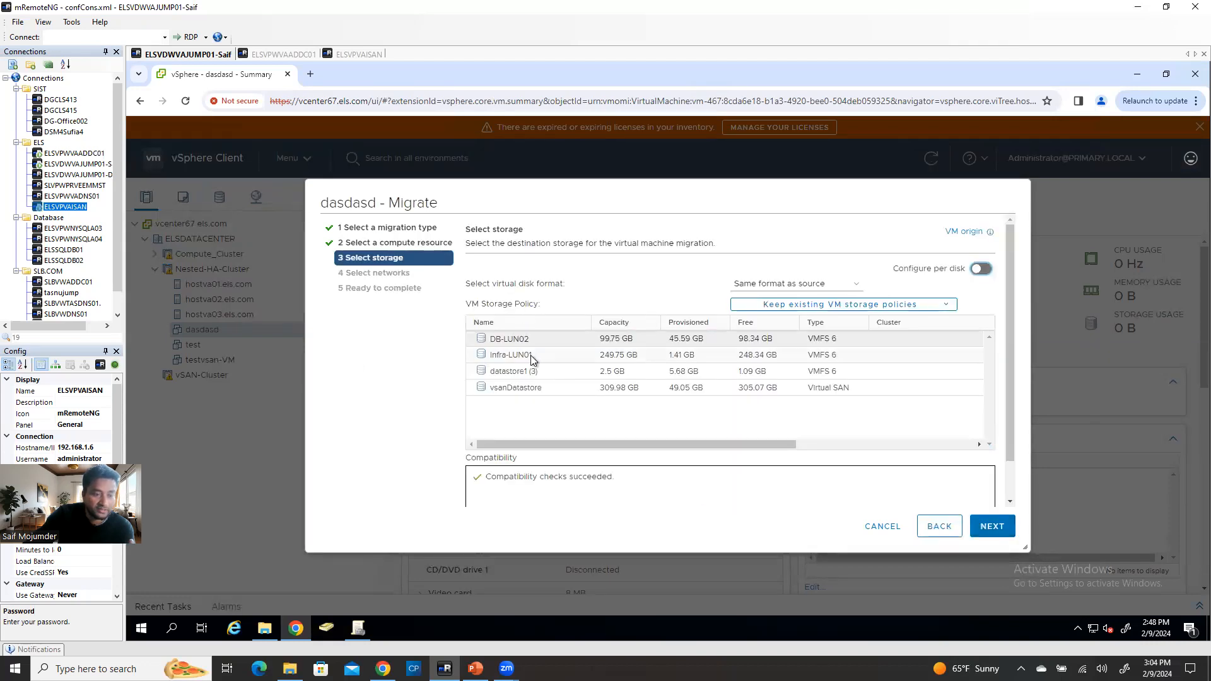
click(517, 355)
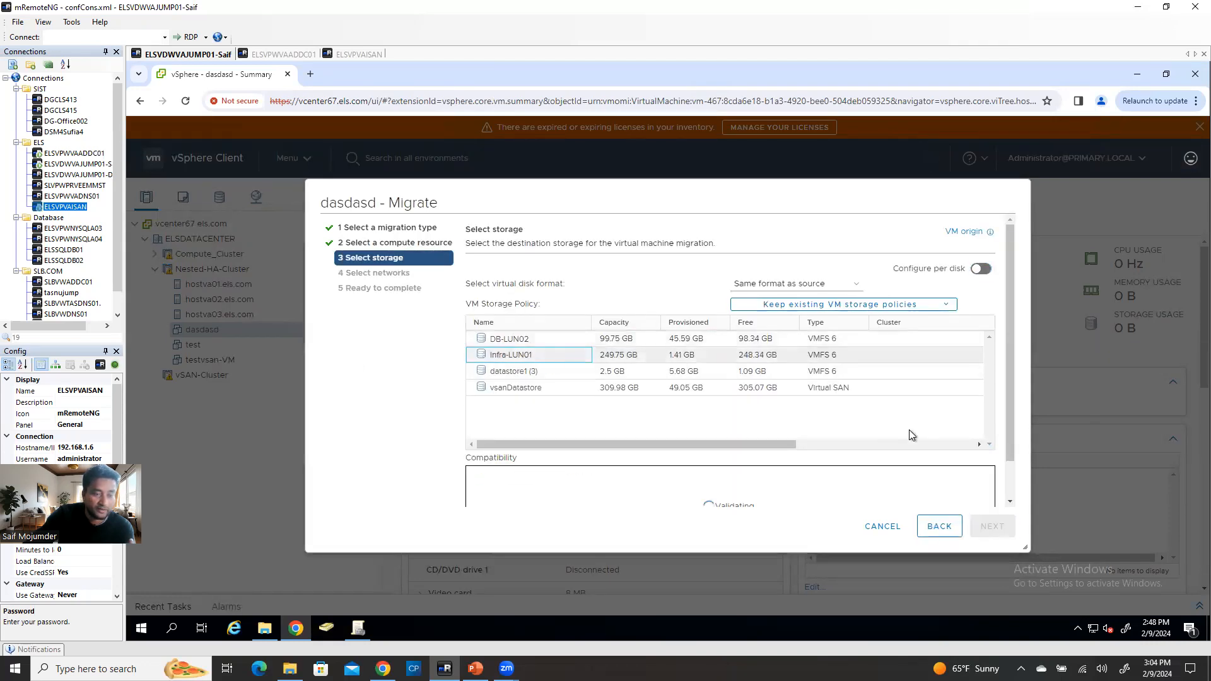
click(993, 526)
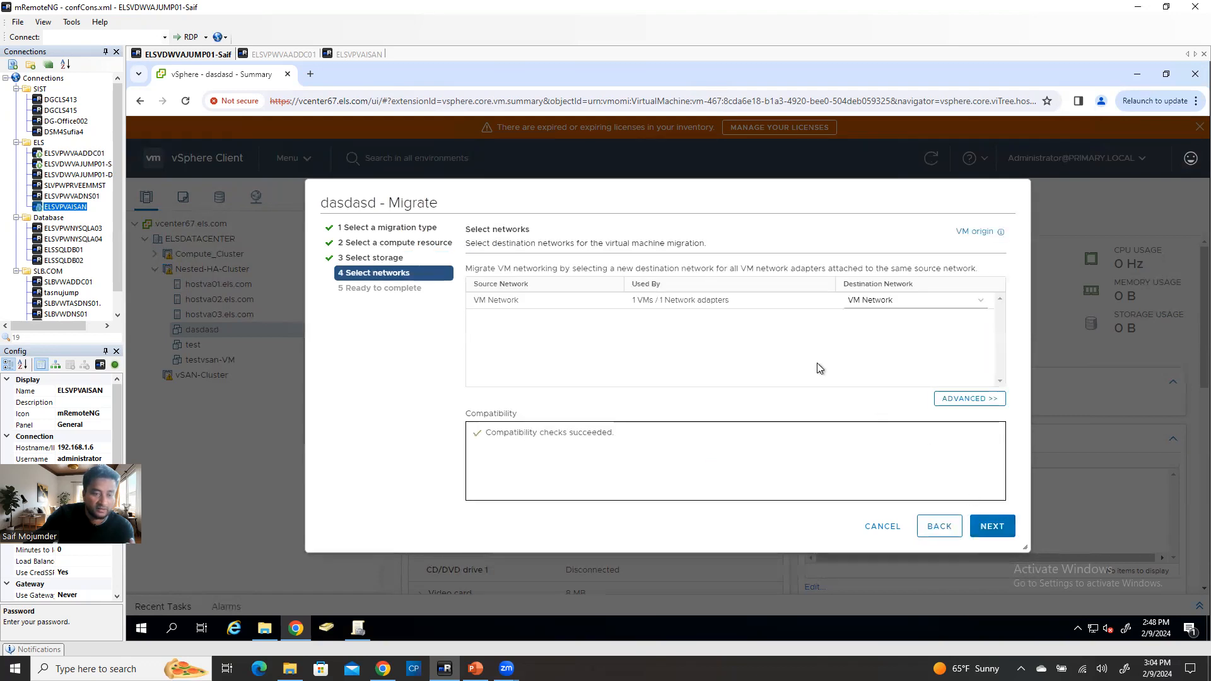
click(996, 526)
click(997, 526)
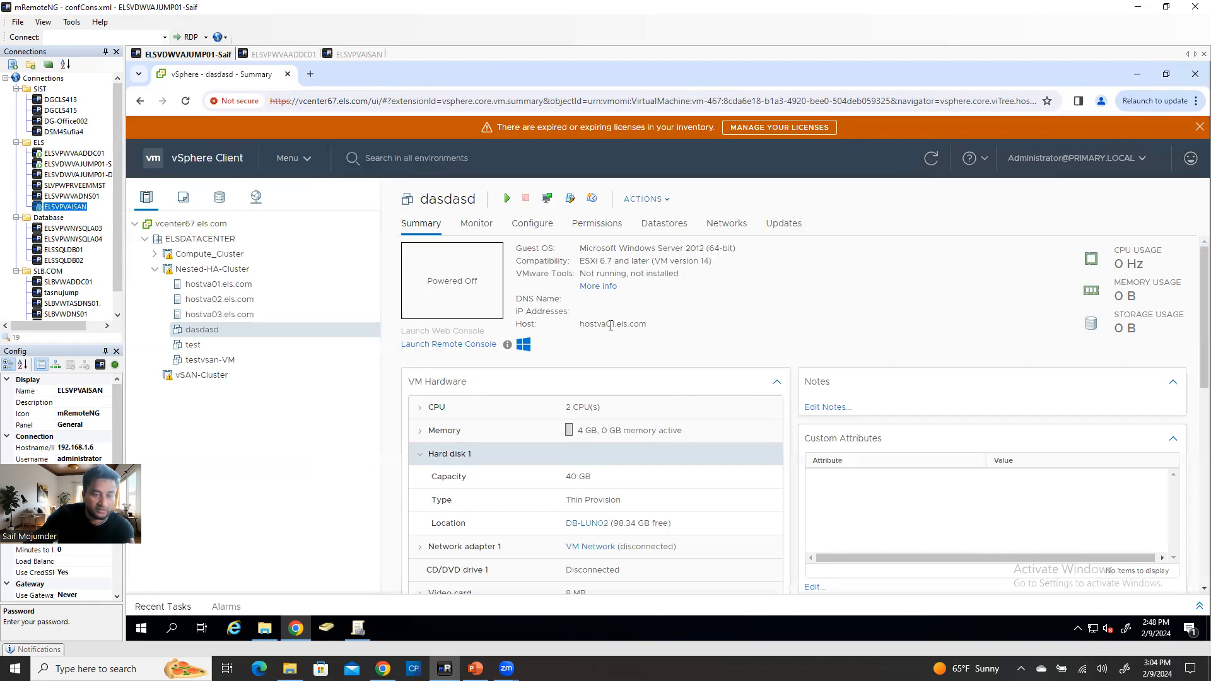
click(636, 323)
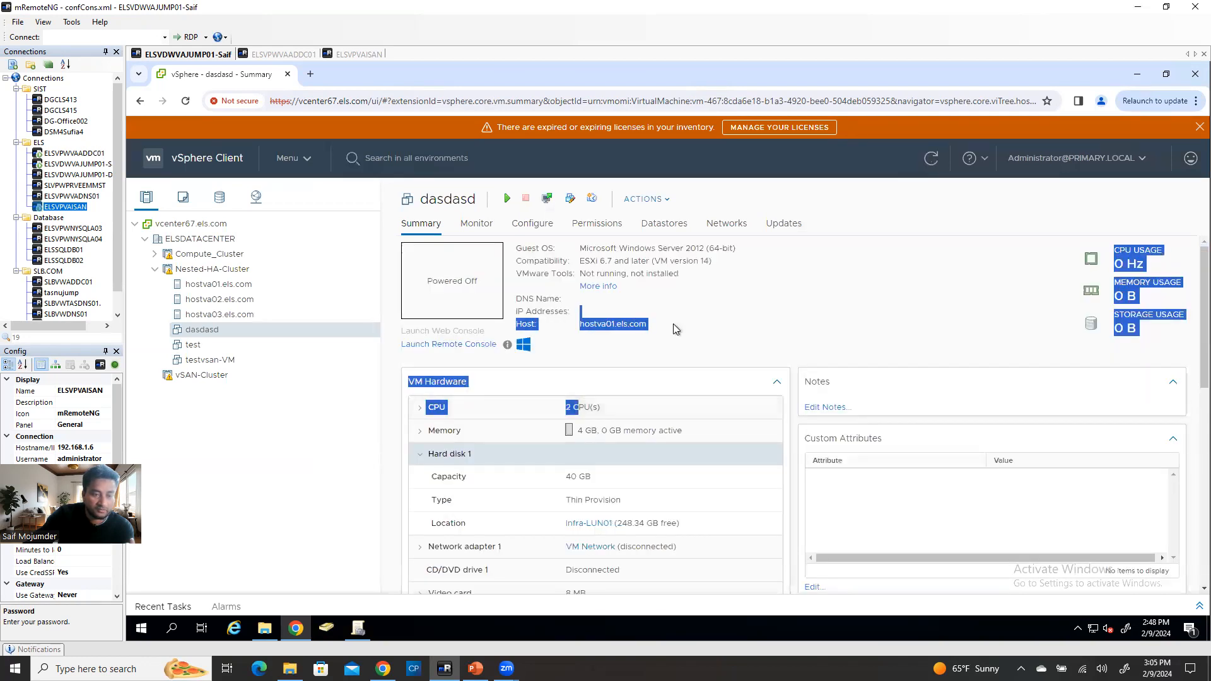
drag(564, 523, 718, 525)
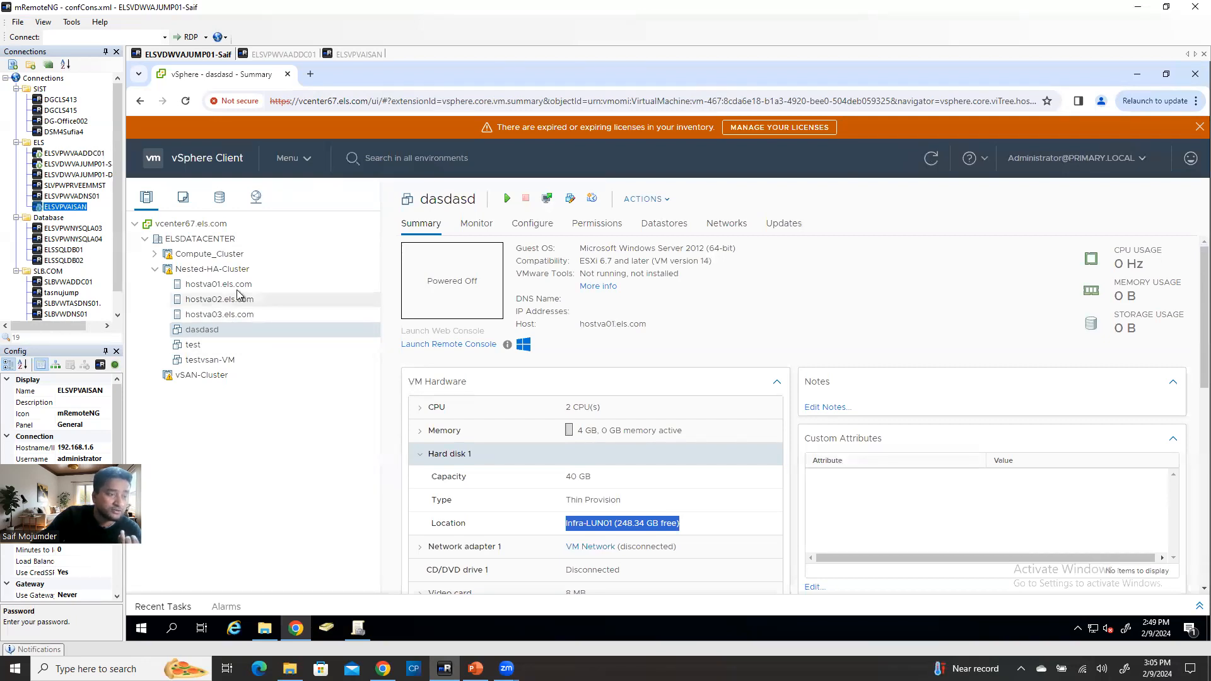
- Turn on vSphere HA for Nested-HA-Cluster, keeping the default failure responses
click(231, 271)
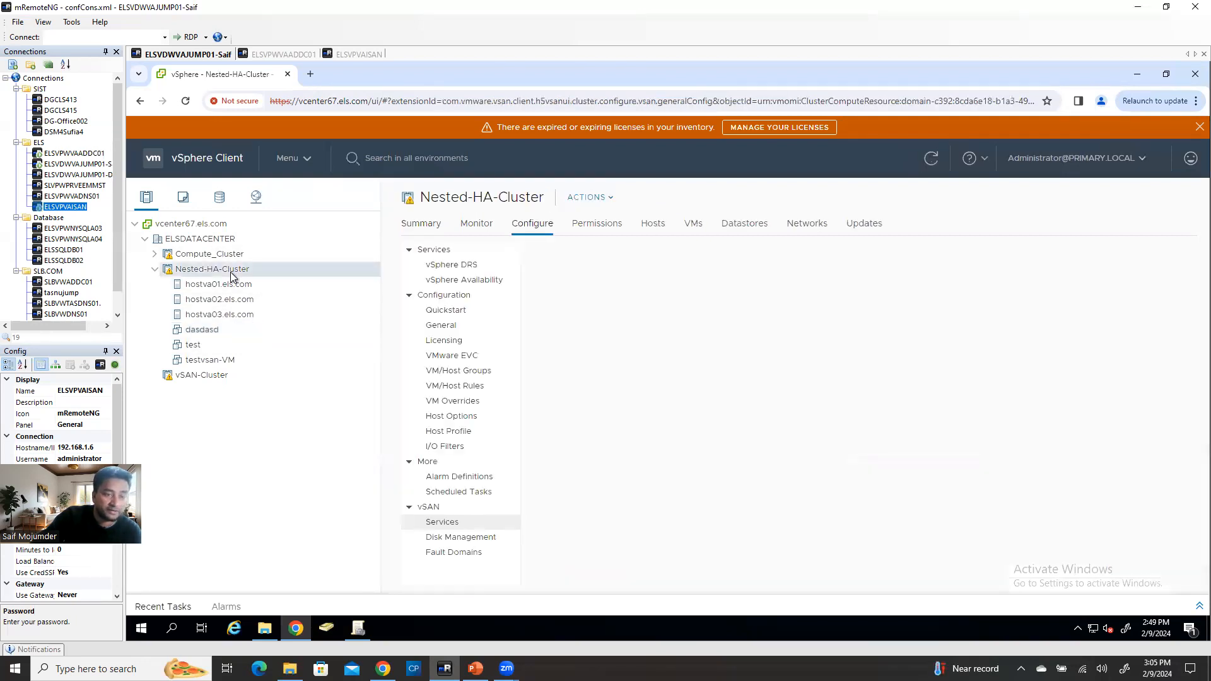
click(477, 279)
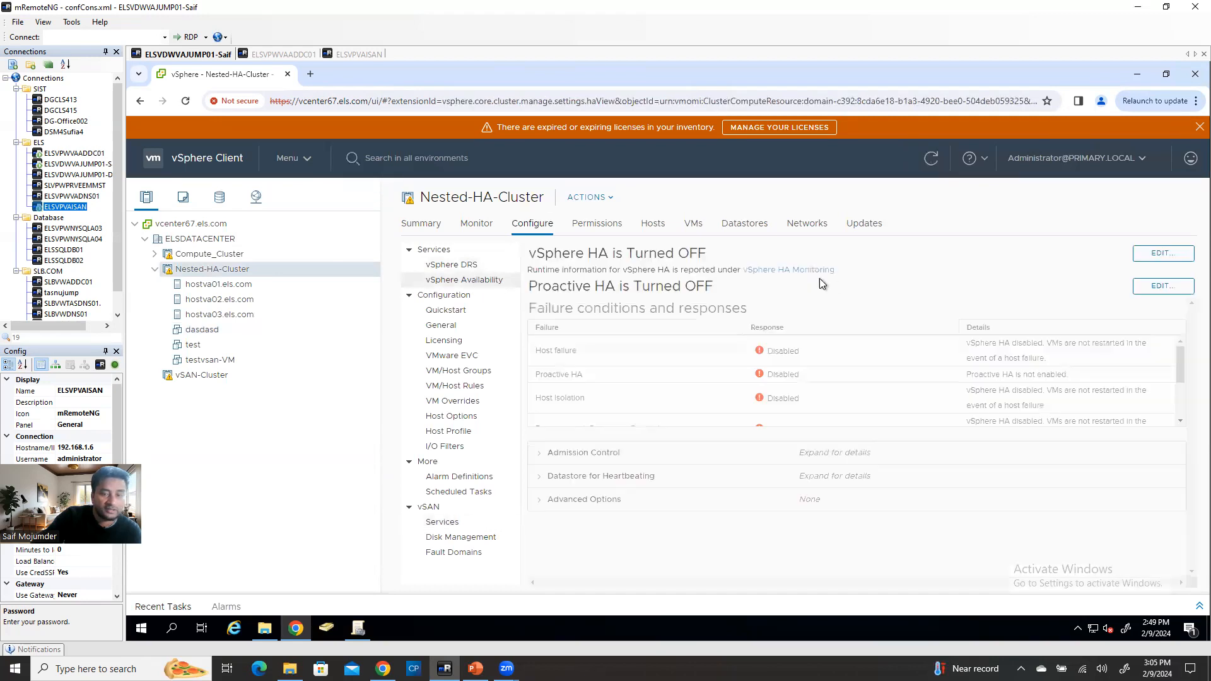
click(1141, 257)
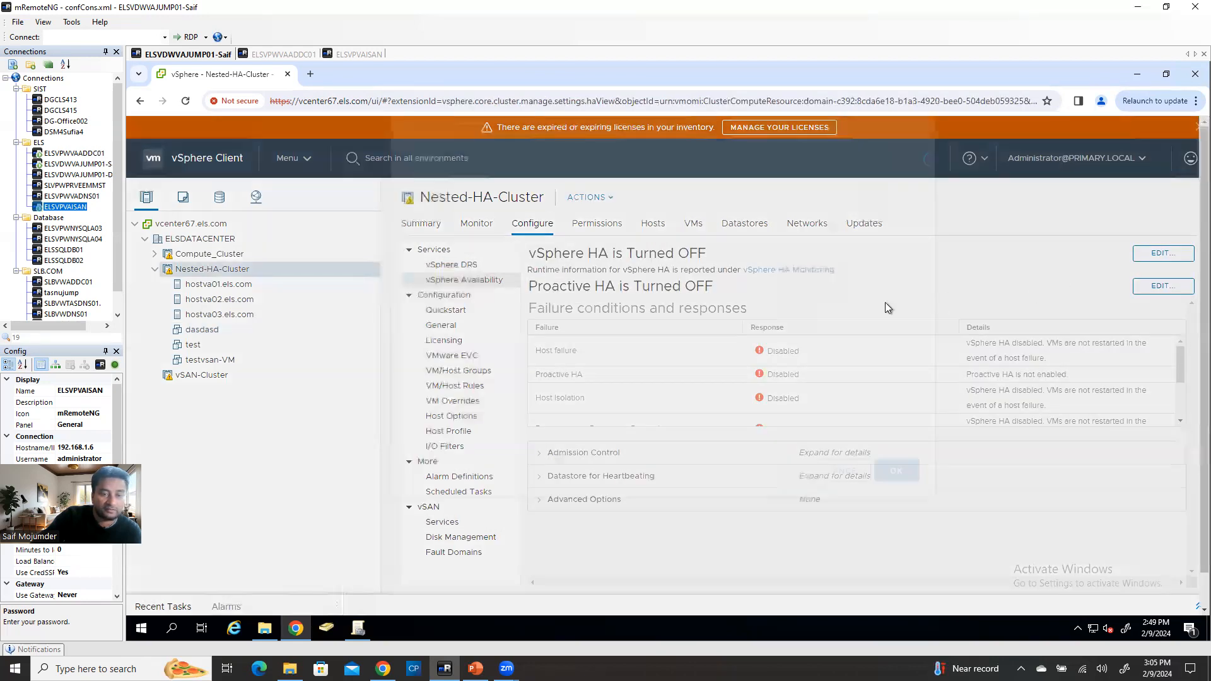
click(471, 184)
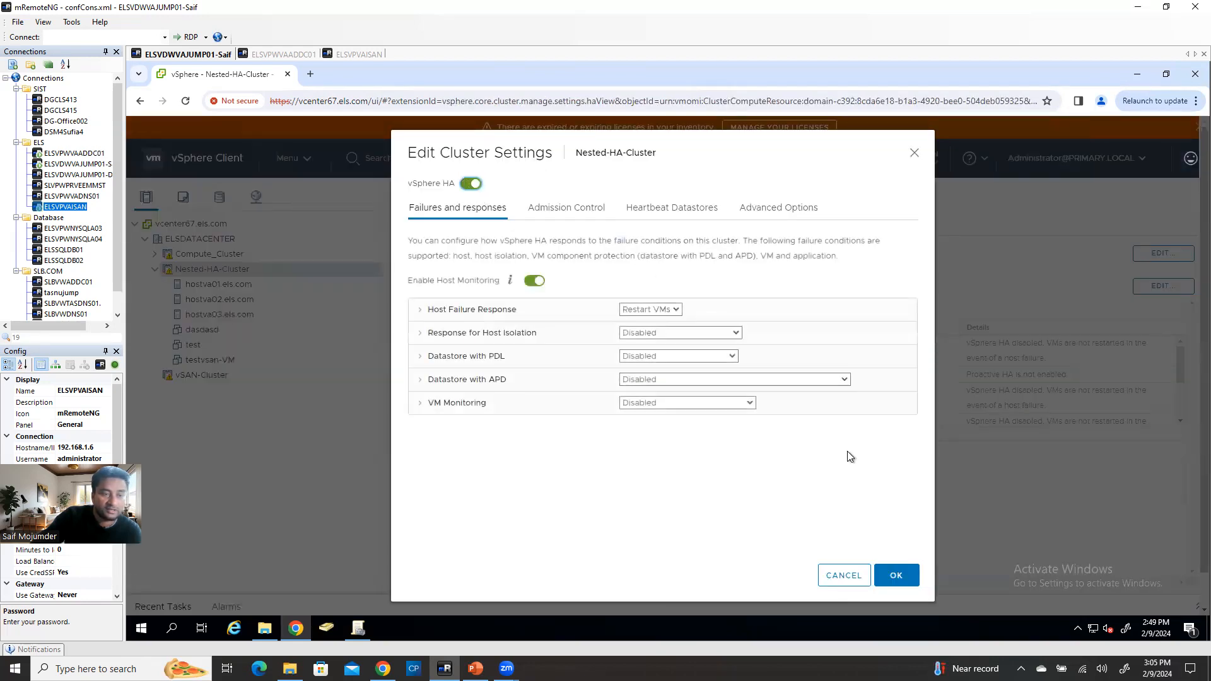
click(896, 576)
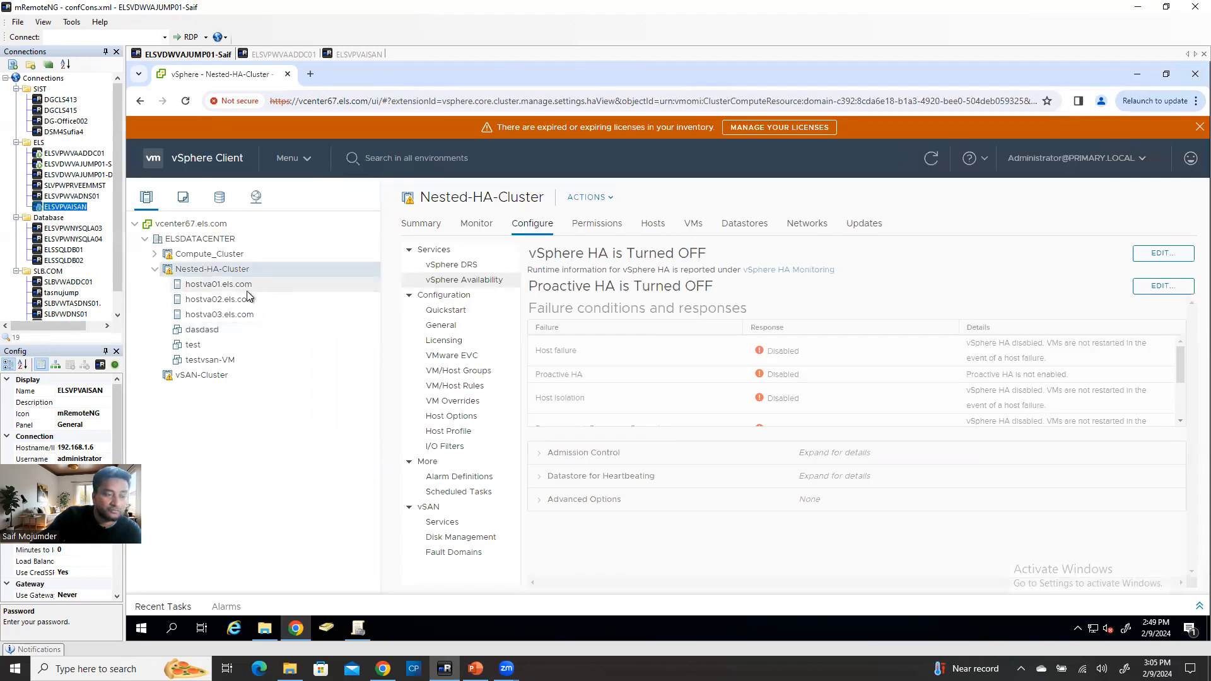